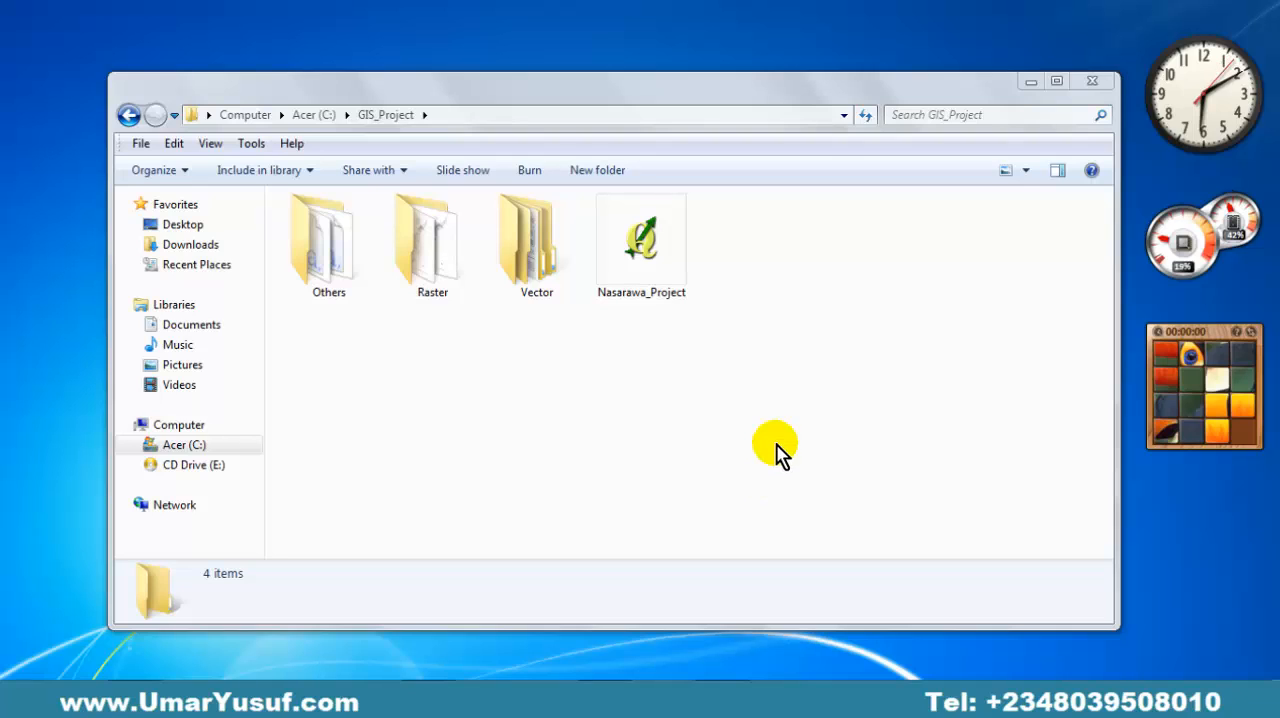
Open the Nasarawa_Project file from the GIS_Project folder in Quantum GIS.
click(737, 388)
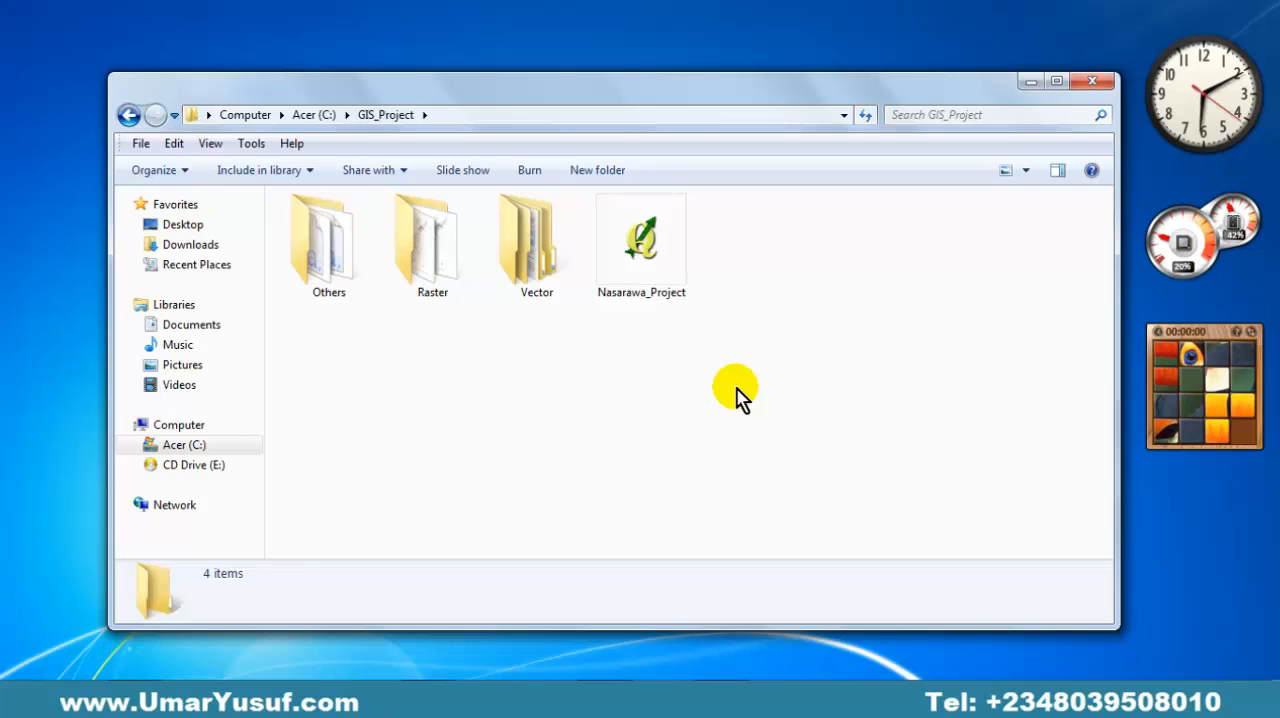
click(650, 277)
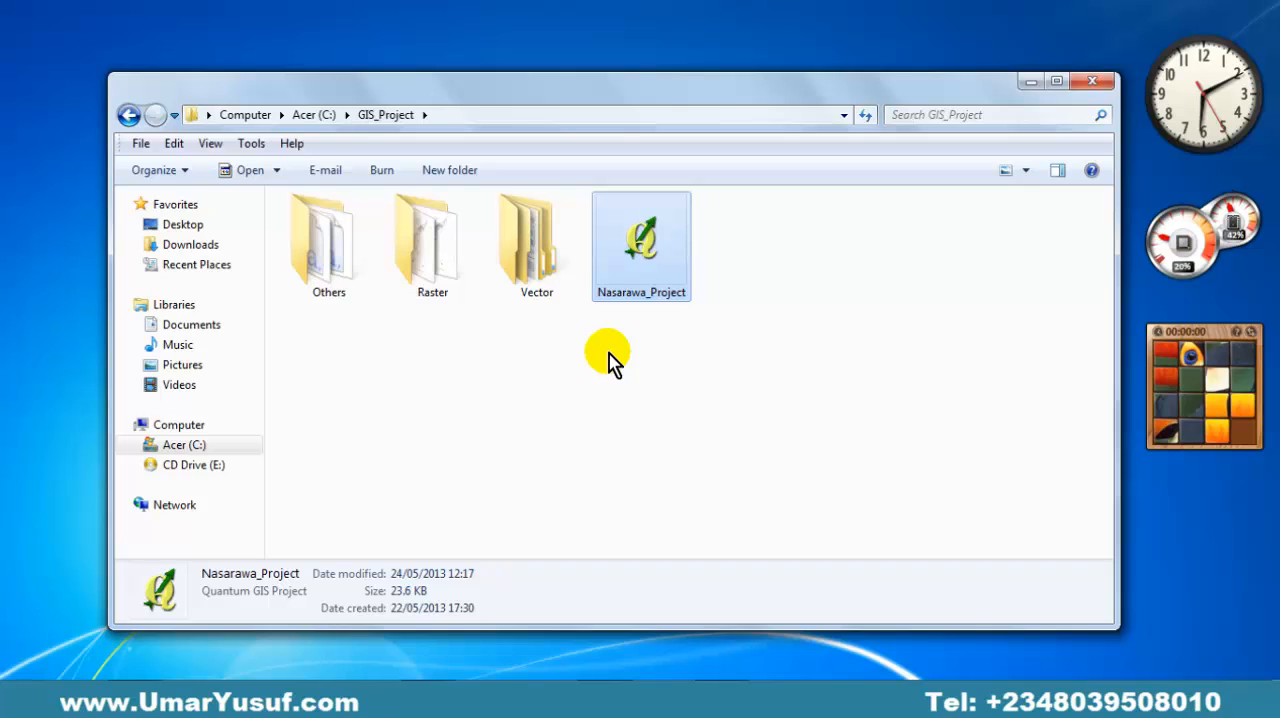
double_click(658, 275)
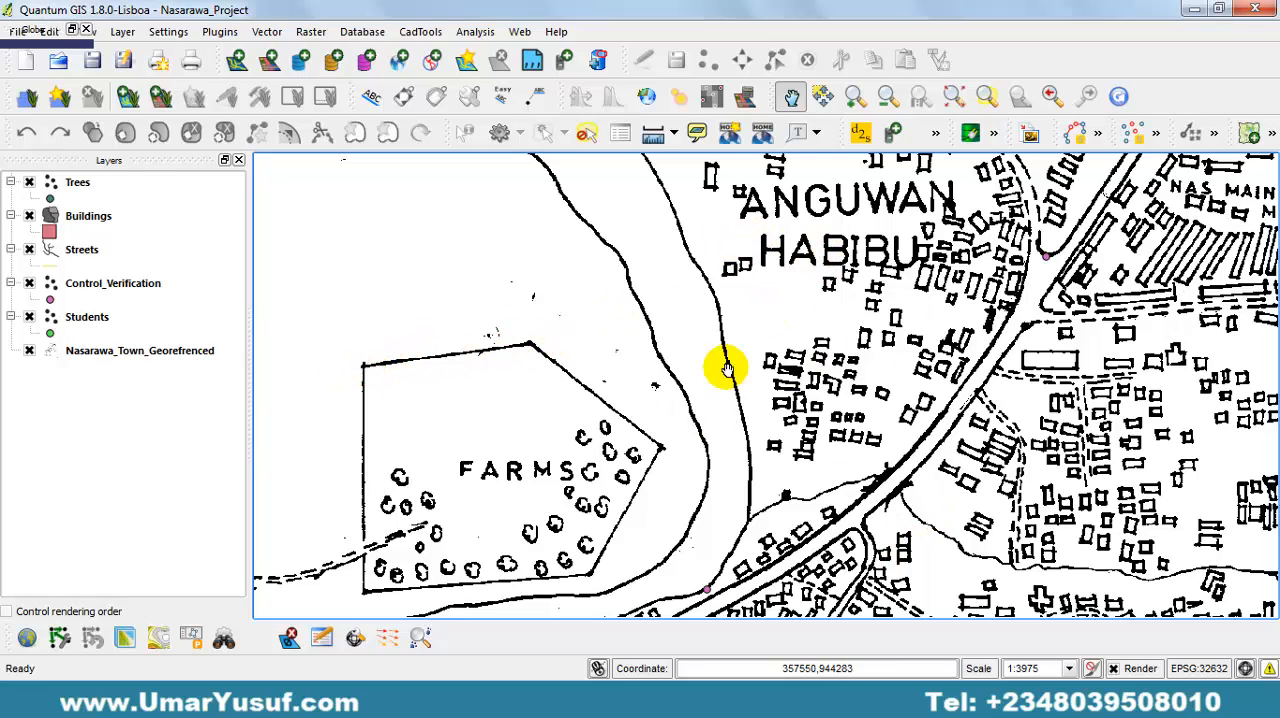
Hide the Nasarawa_Town_Georefrenced raster, look through the five vector layers from Students up to Trees, and show the raster again.
click(29, 351)
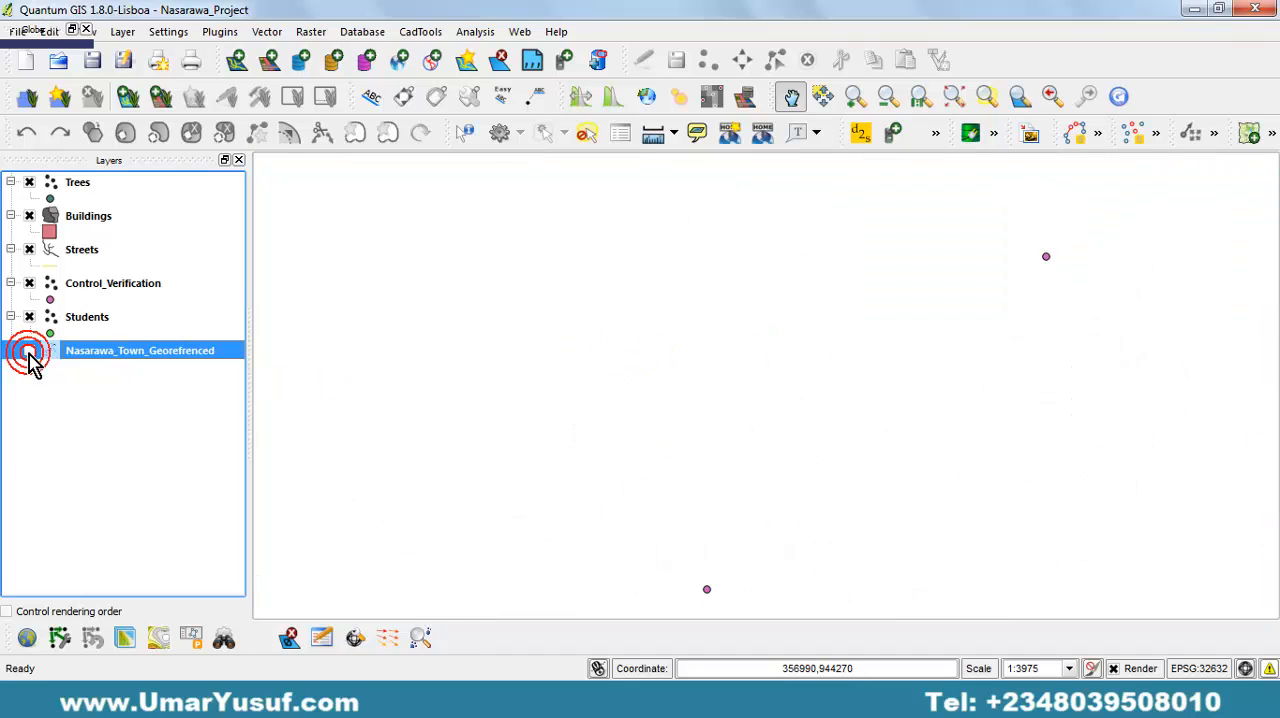
click(29, 351)
click(29, 351)
click(29, 352)
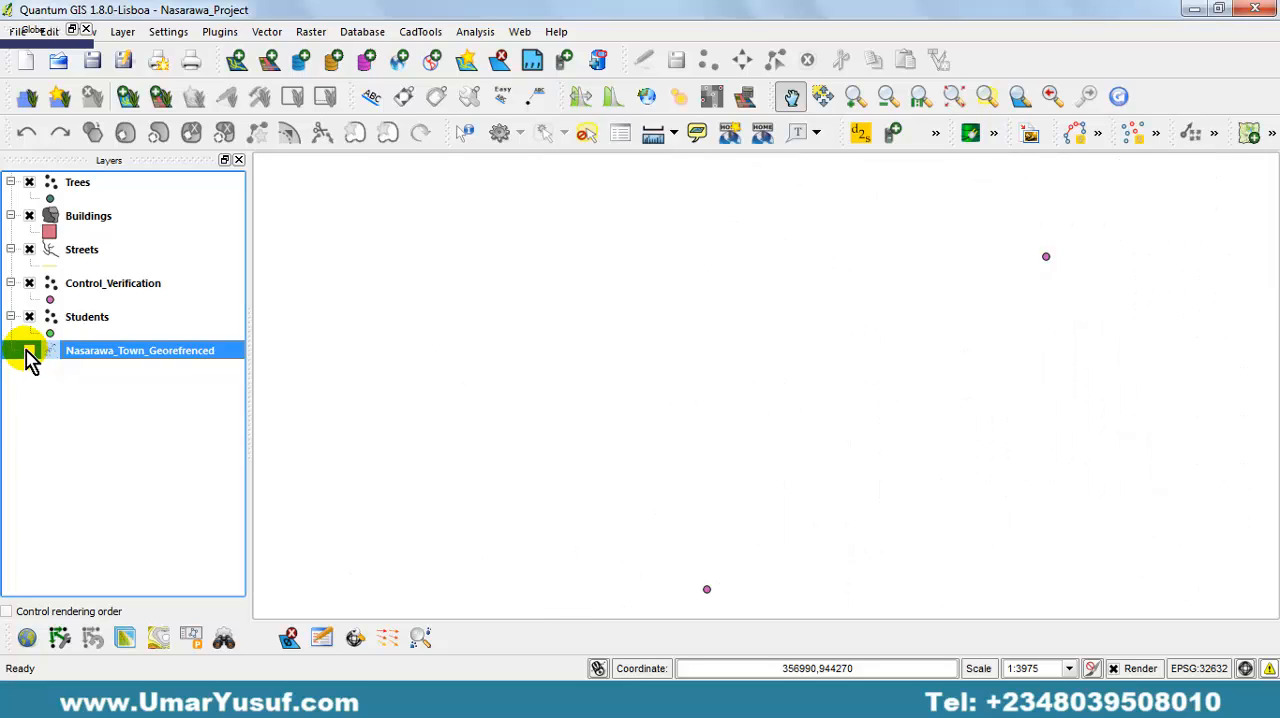
click(86, 317)
click(103, 286)
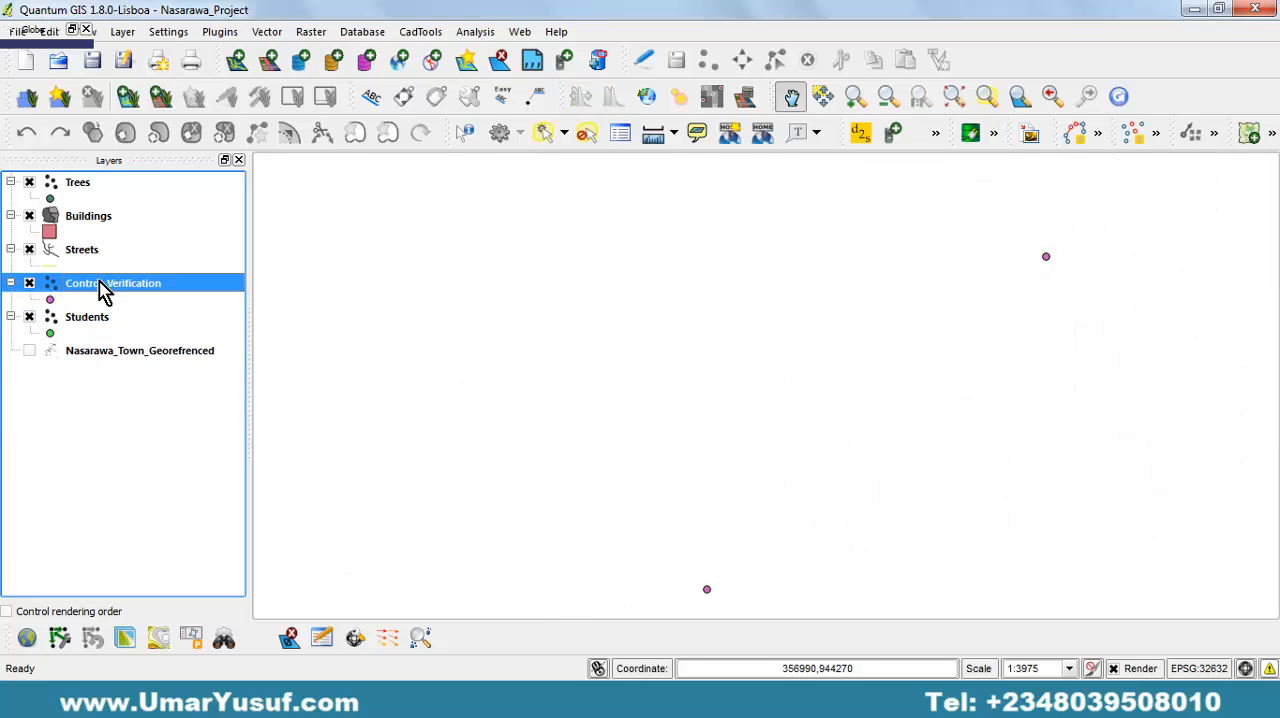
click(104, 251)
click(106, 220)
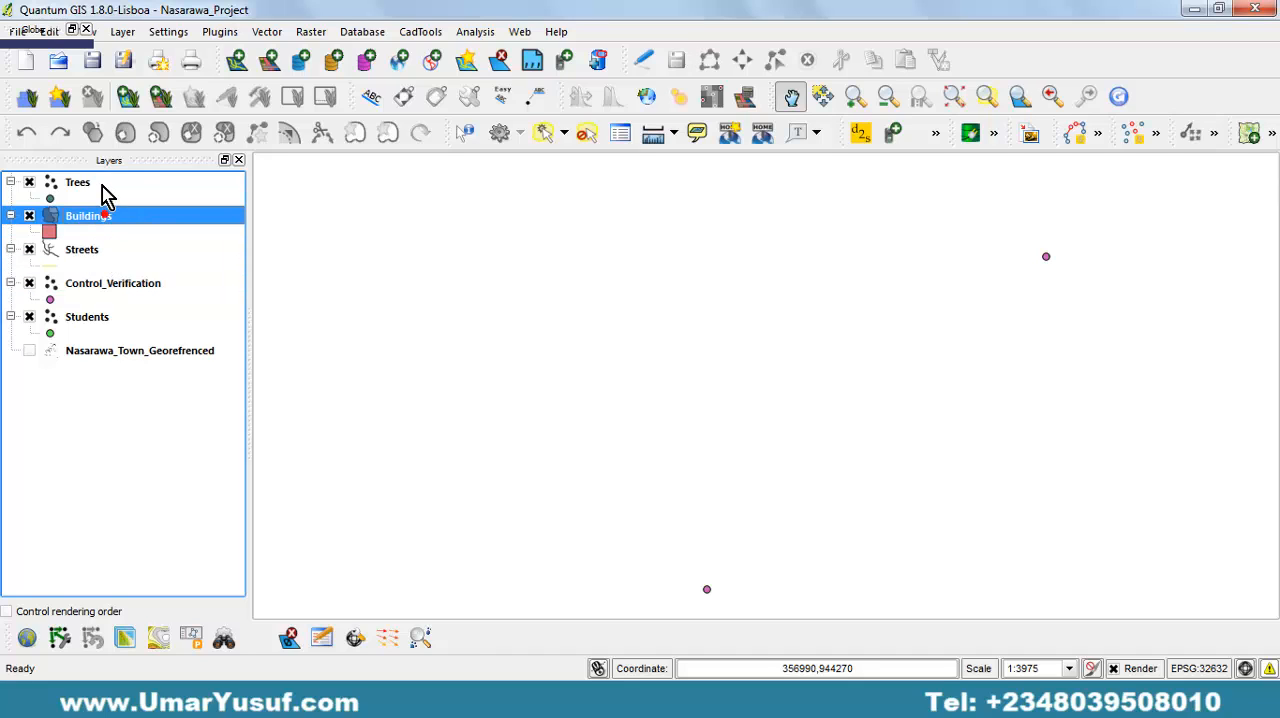
click(100, 186)
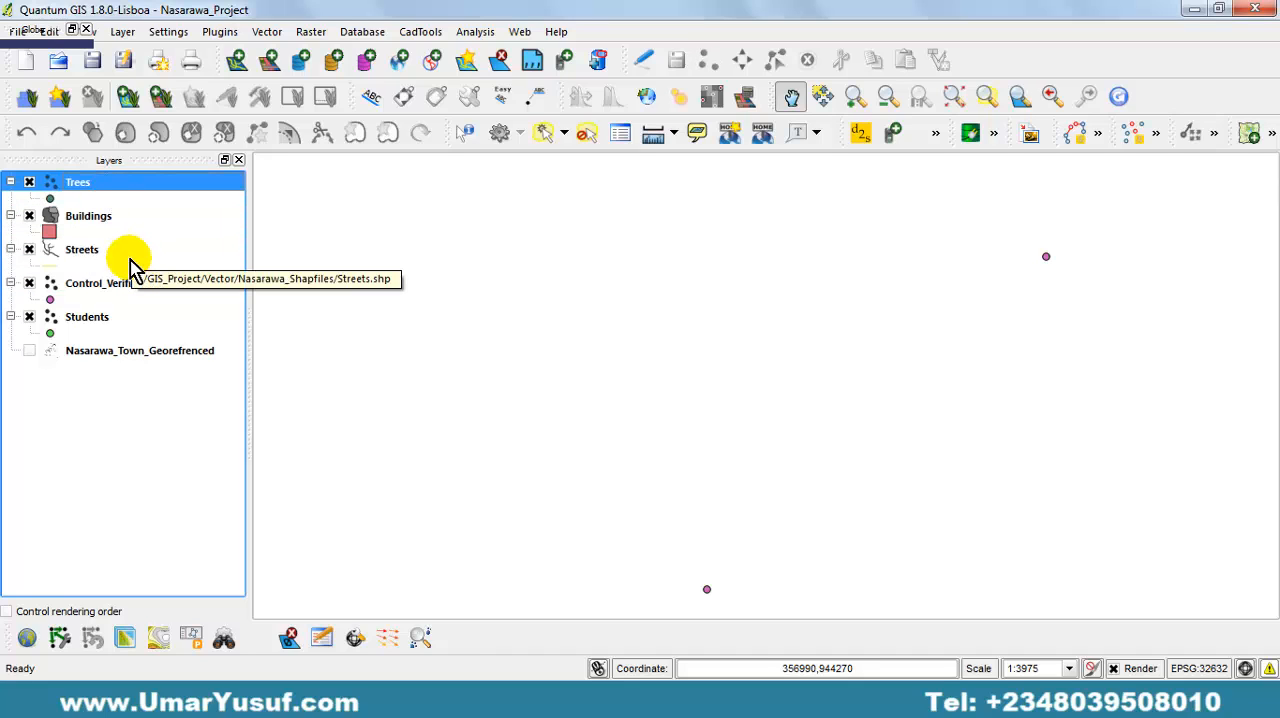
click(30, 350)
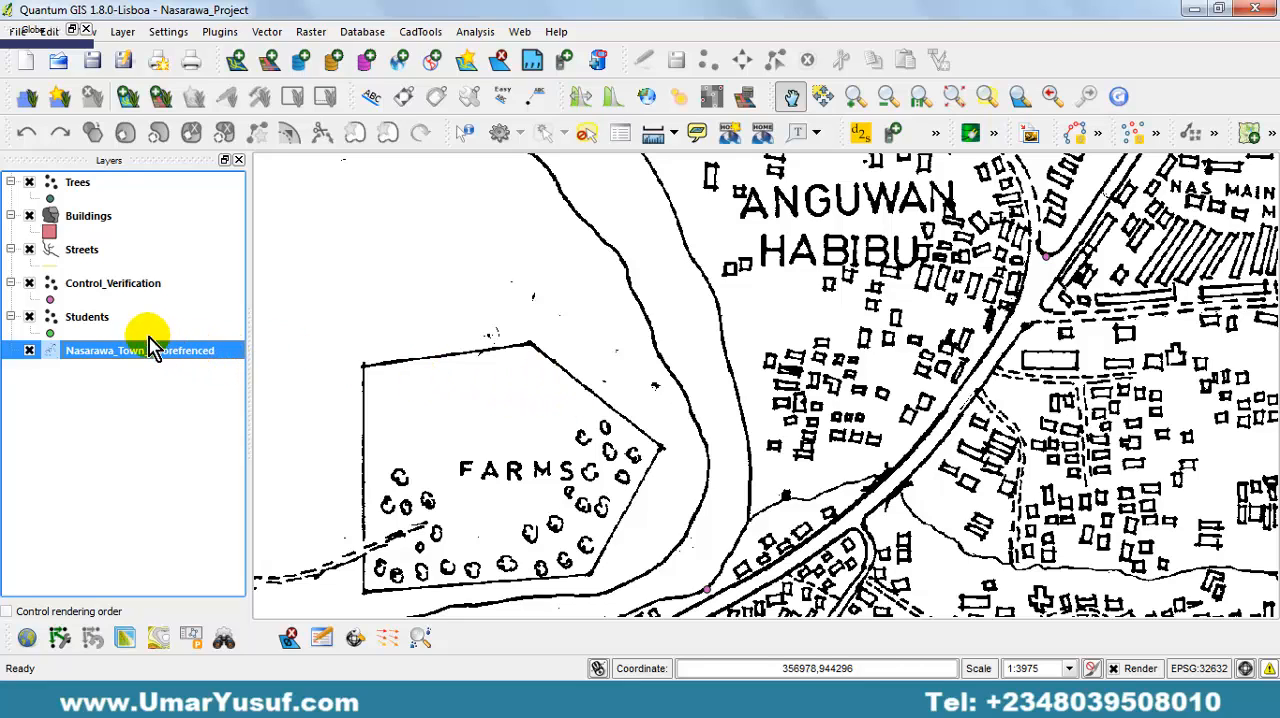
Compare the Nasarawa_Town_Georefrenced raster with the Trees, Buildings, Streets, Control_Verification and Students vector layers in the layer list.
click(113, 283)
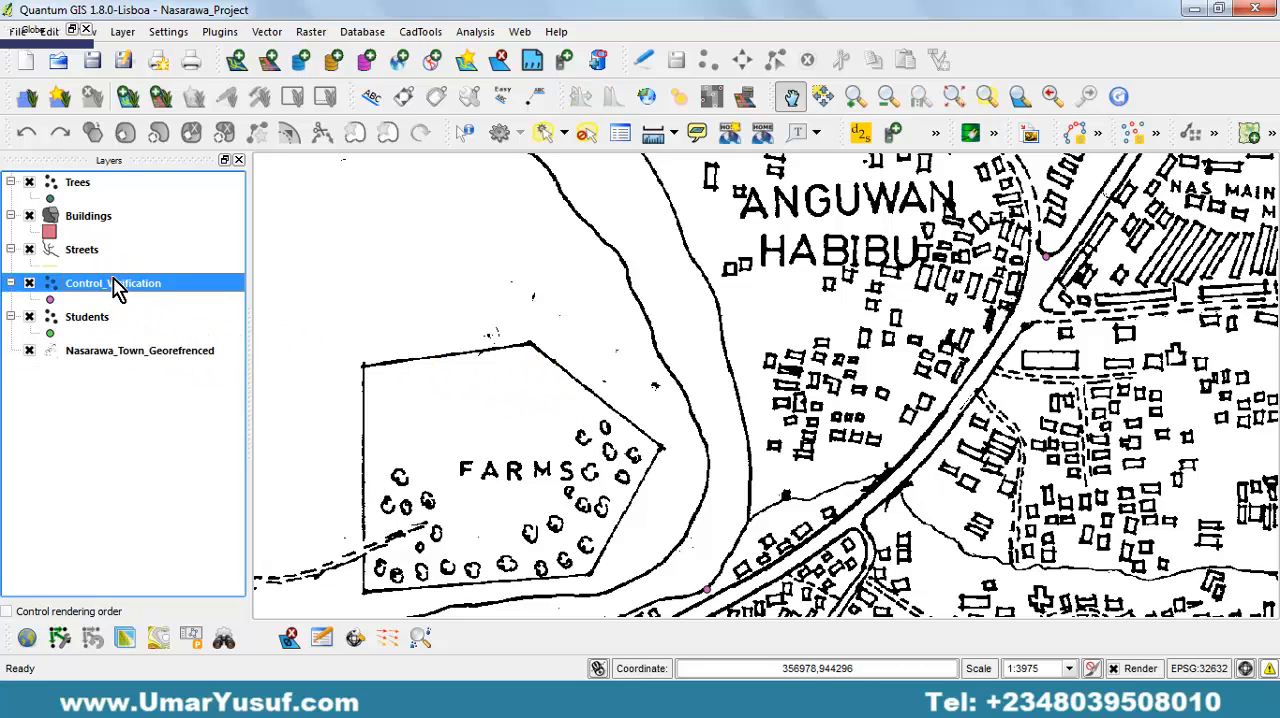
click(110, 218)
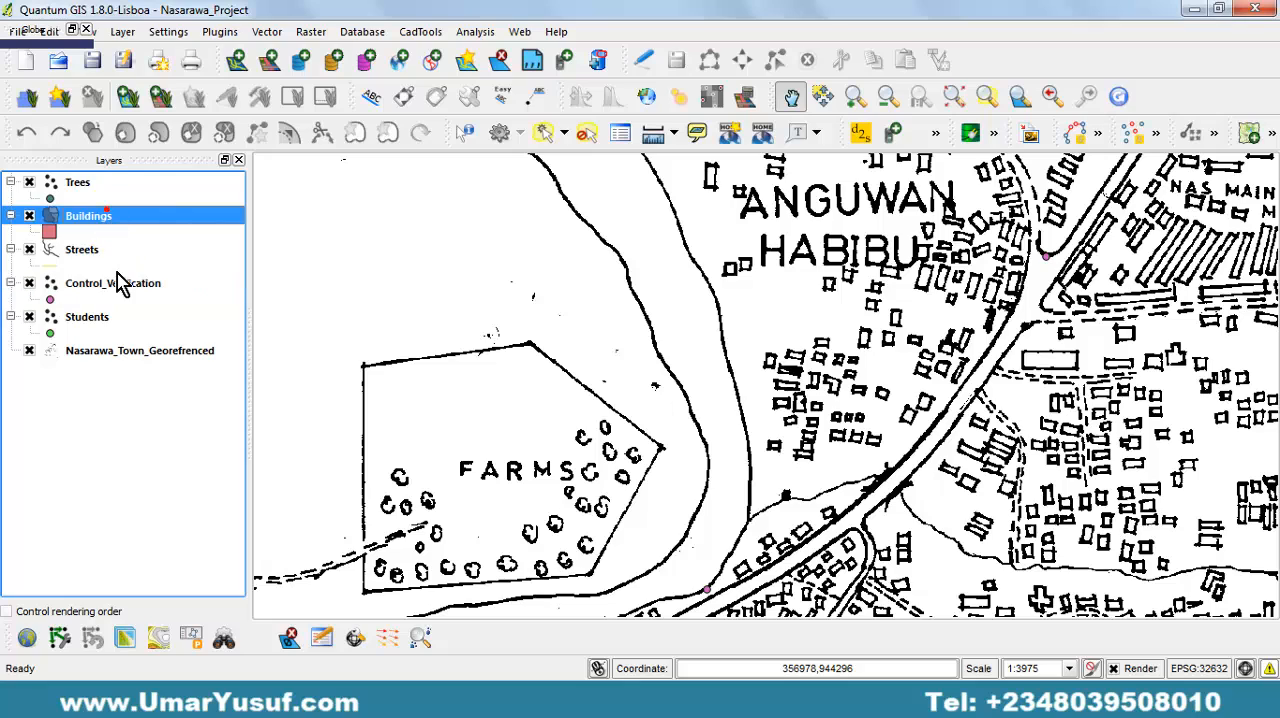
click(149, 362)
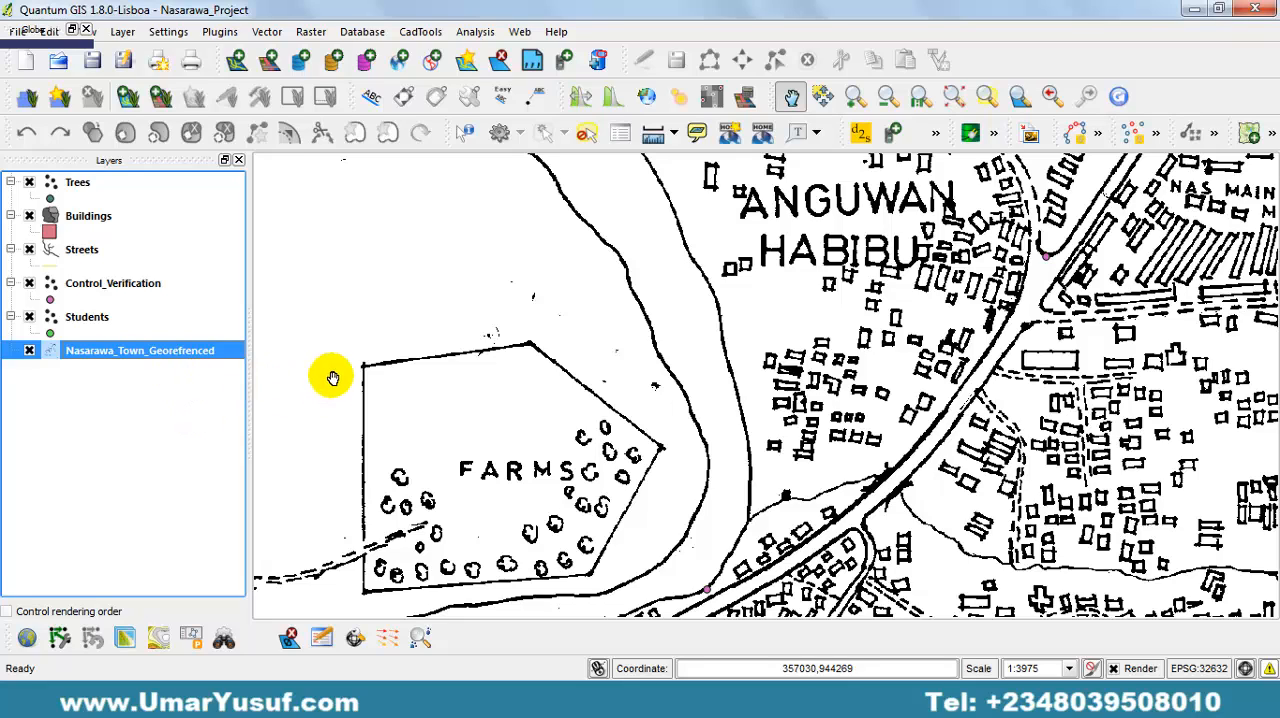
click(86, 217)
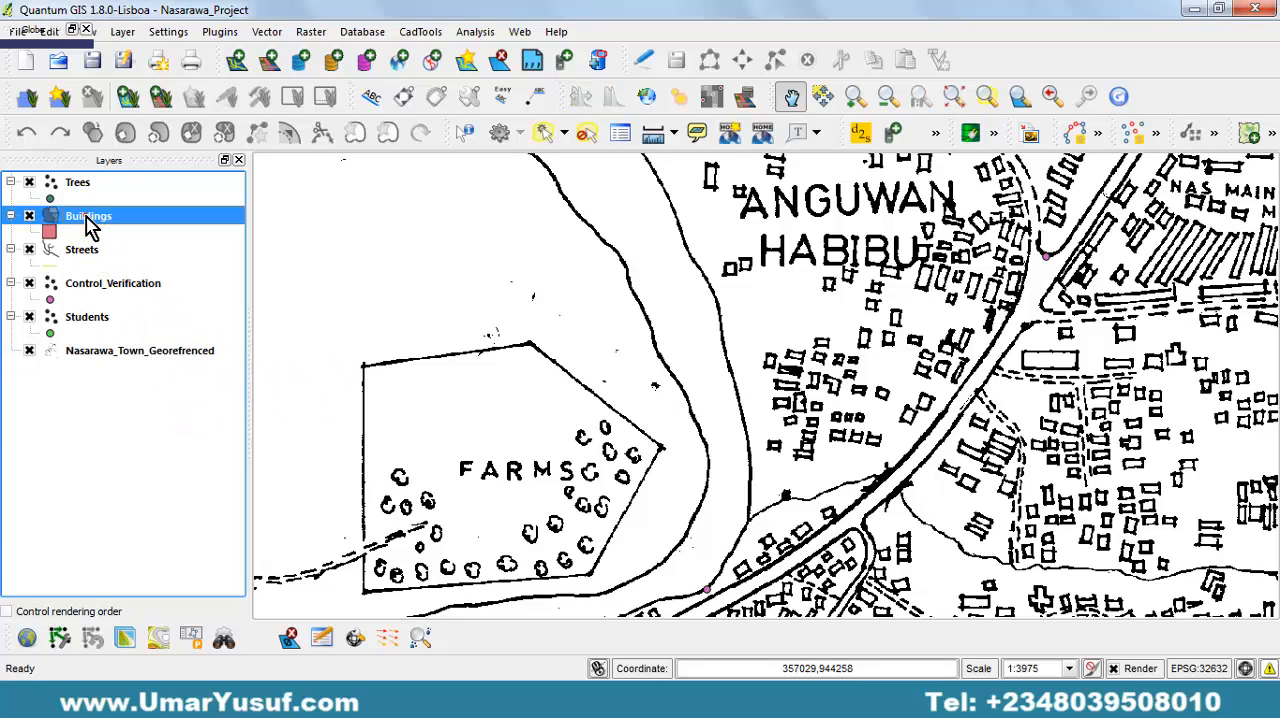
click(93, 189)
click(103, 220)
click(106, 254)
click(112, 284)
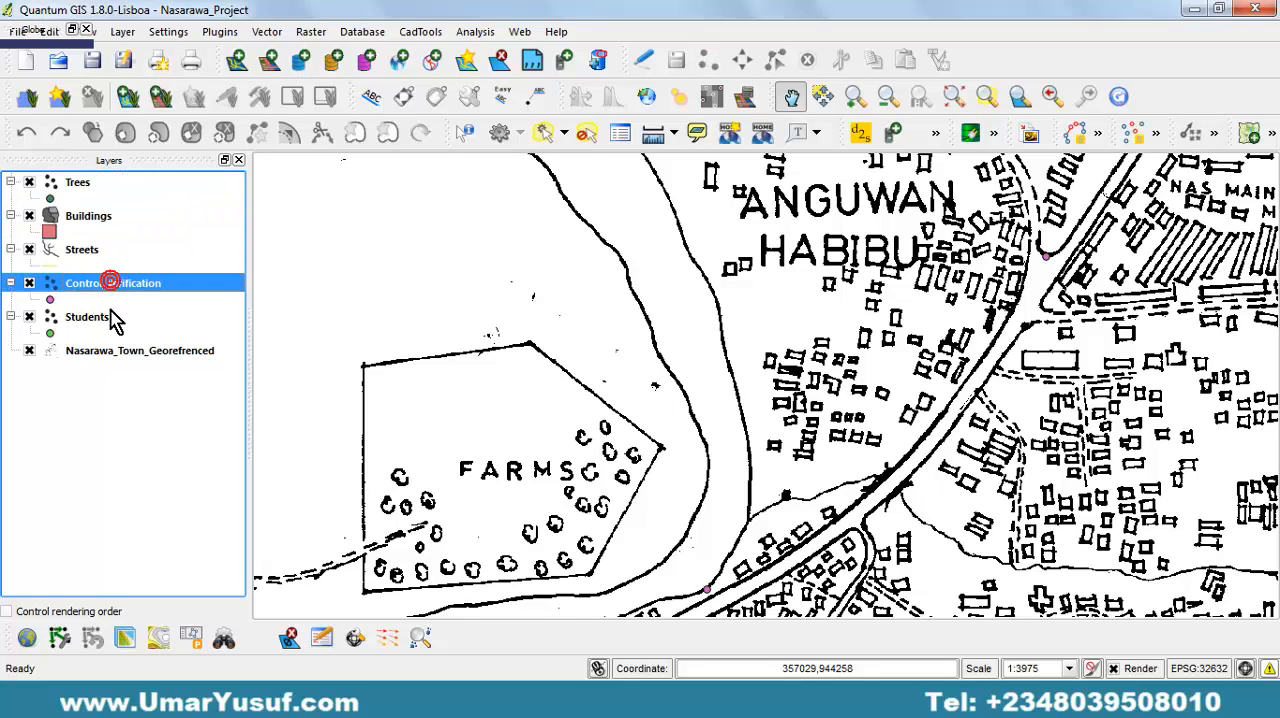
click(113, 318)
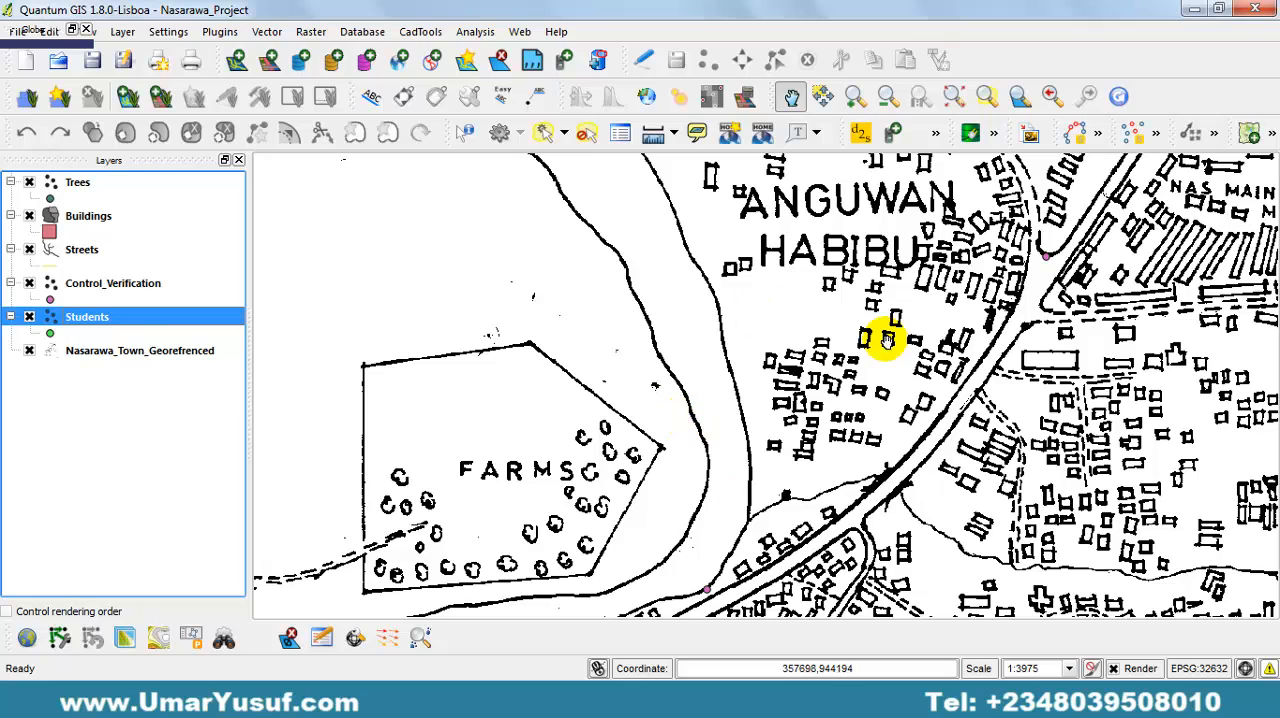
Examine the scanned town map for features belonging to the Buildings, Streets and Trees layers around the farms and main road.
drag(766, 437, 766, 306)
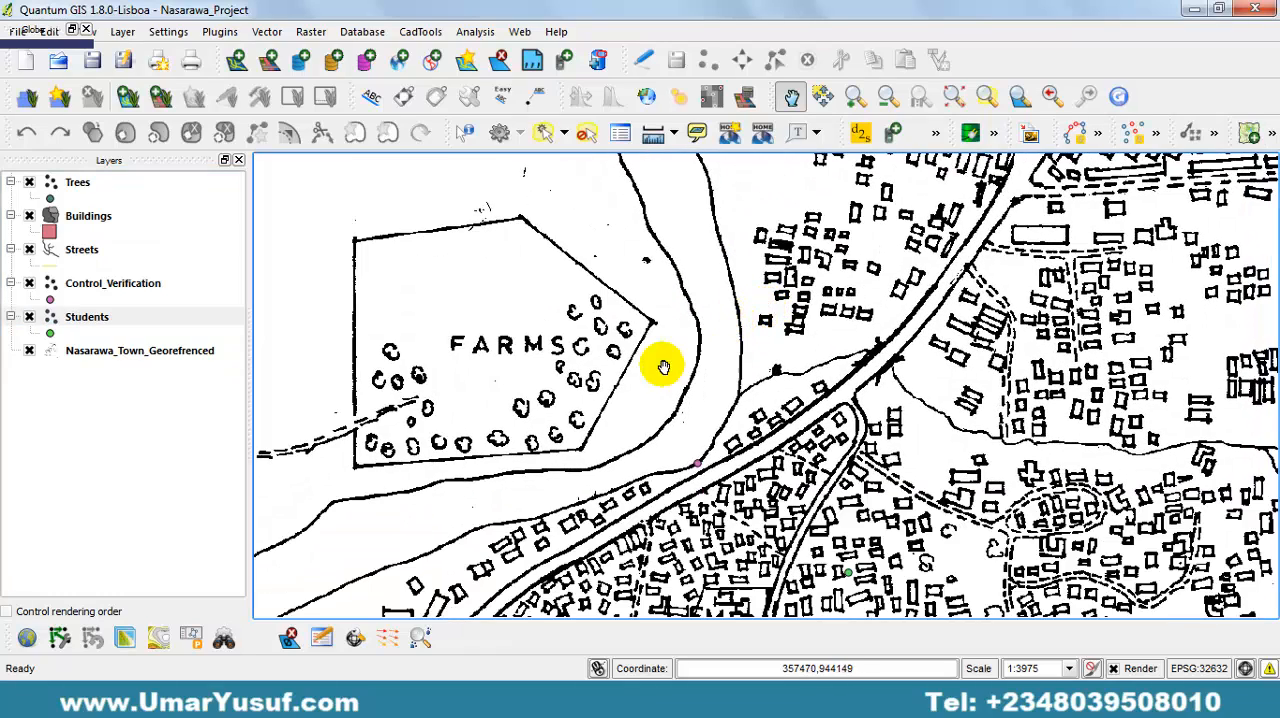
click(95, 218)
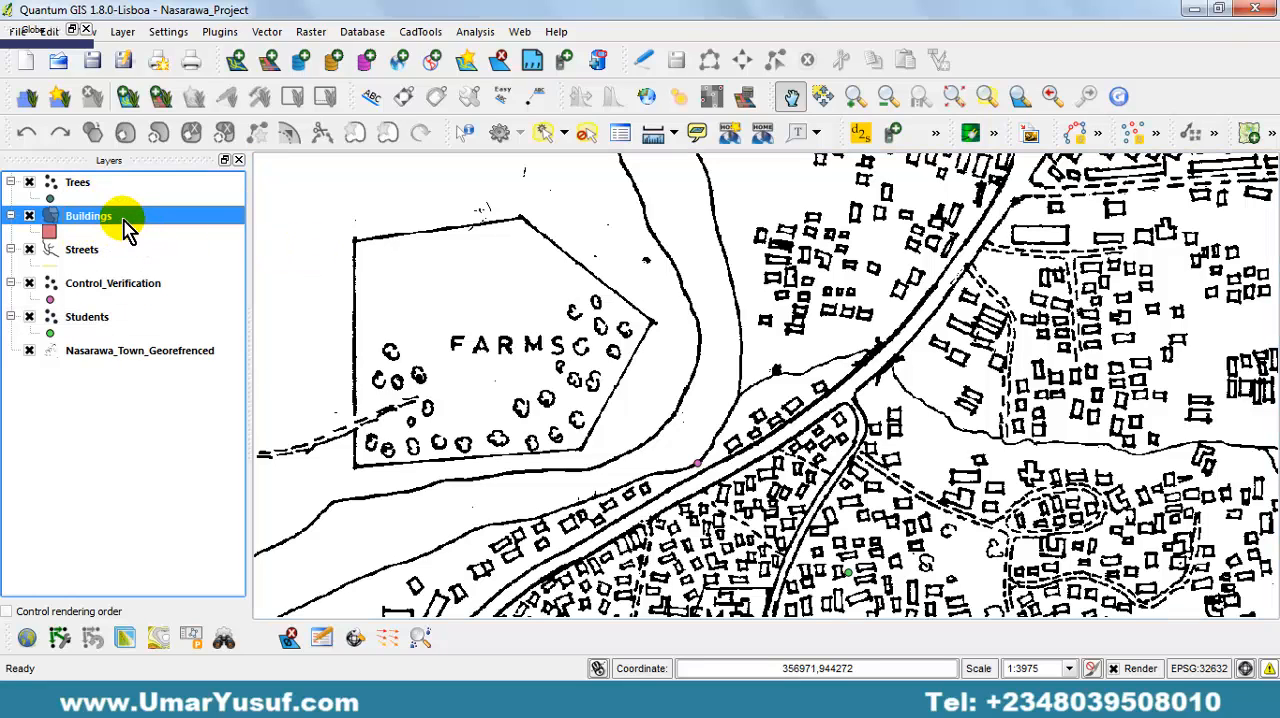
drag(986, 323, 849, 223)
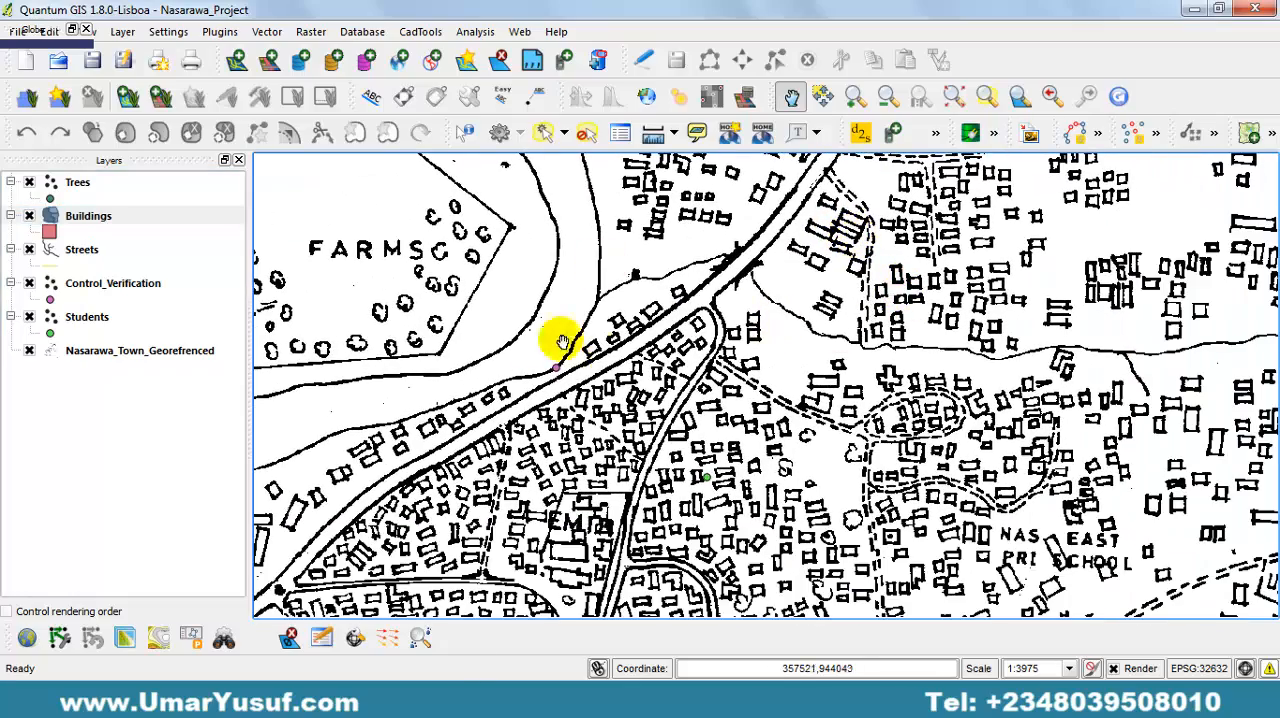
drag(549, 334, 680, 343)
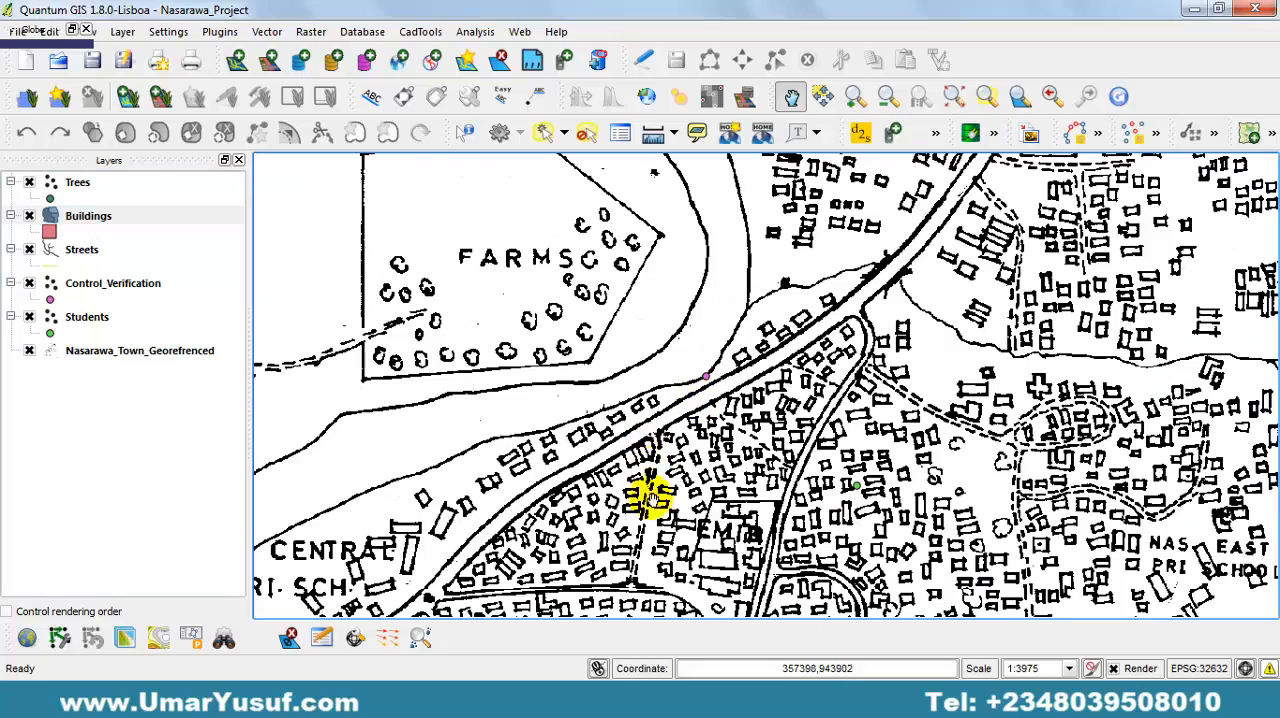
drag(654, 511, 654, 505)
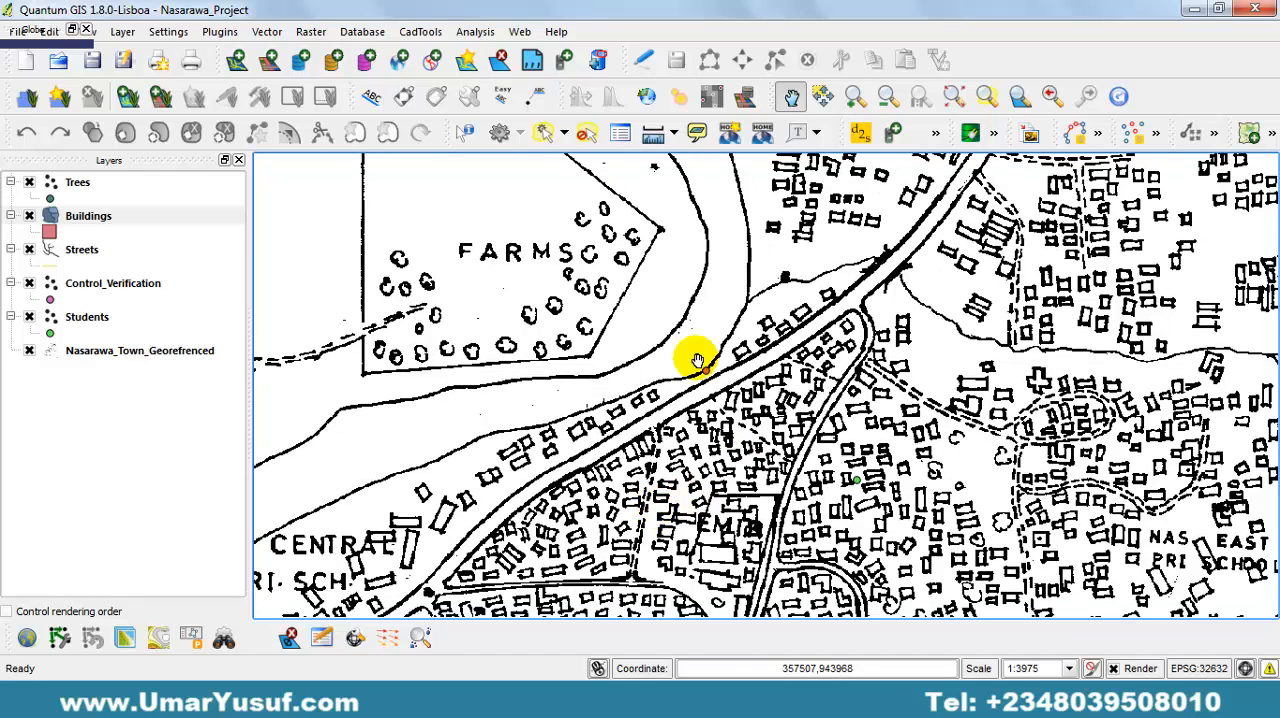
click(78, 252)
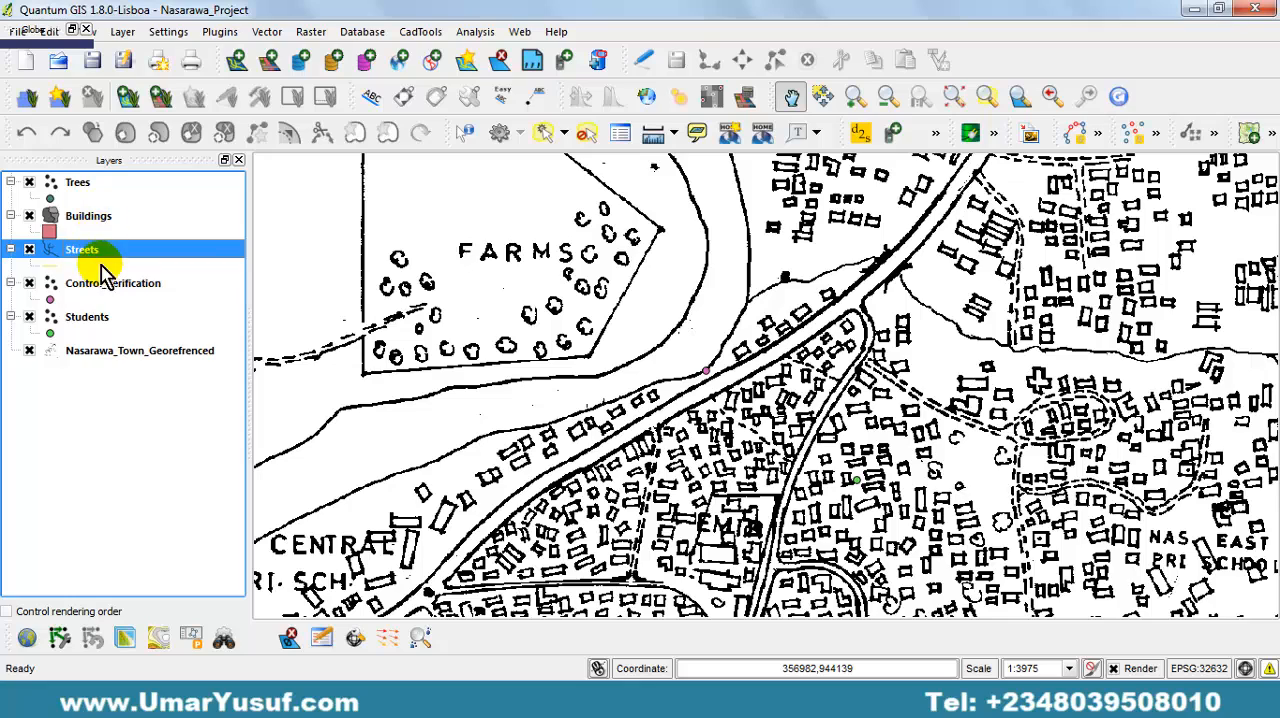
click(98, 187)
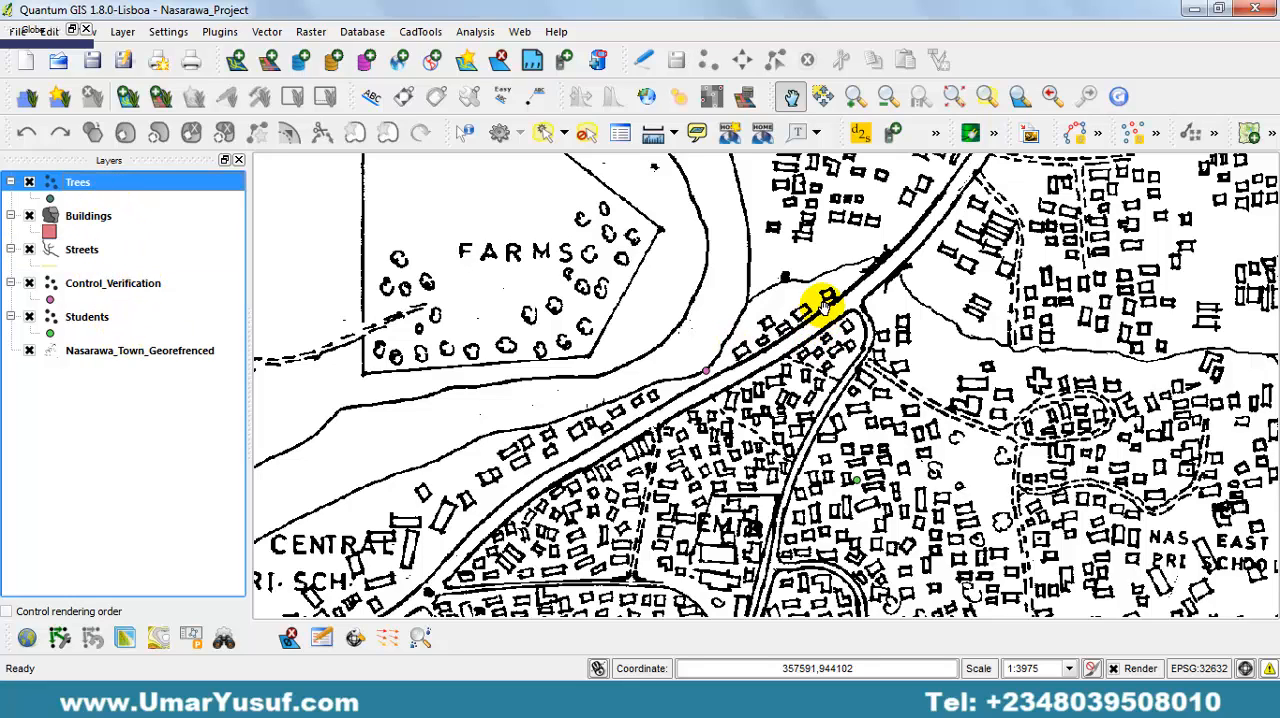
drag(822, 305, 812, 319)
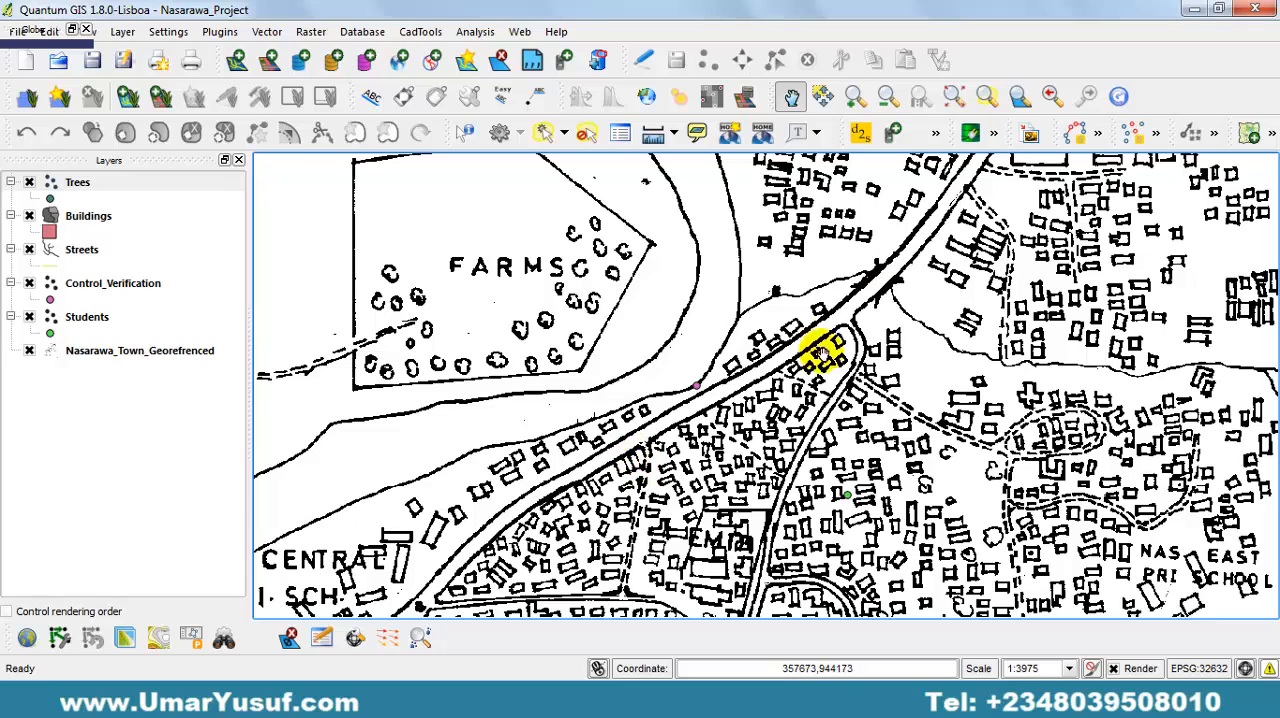
drag(790, 315, 583, 370)
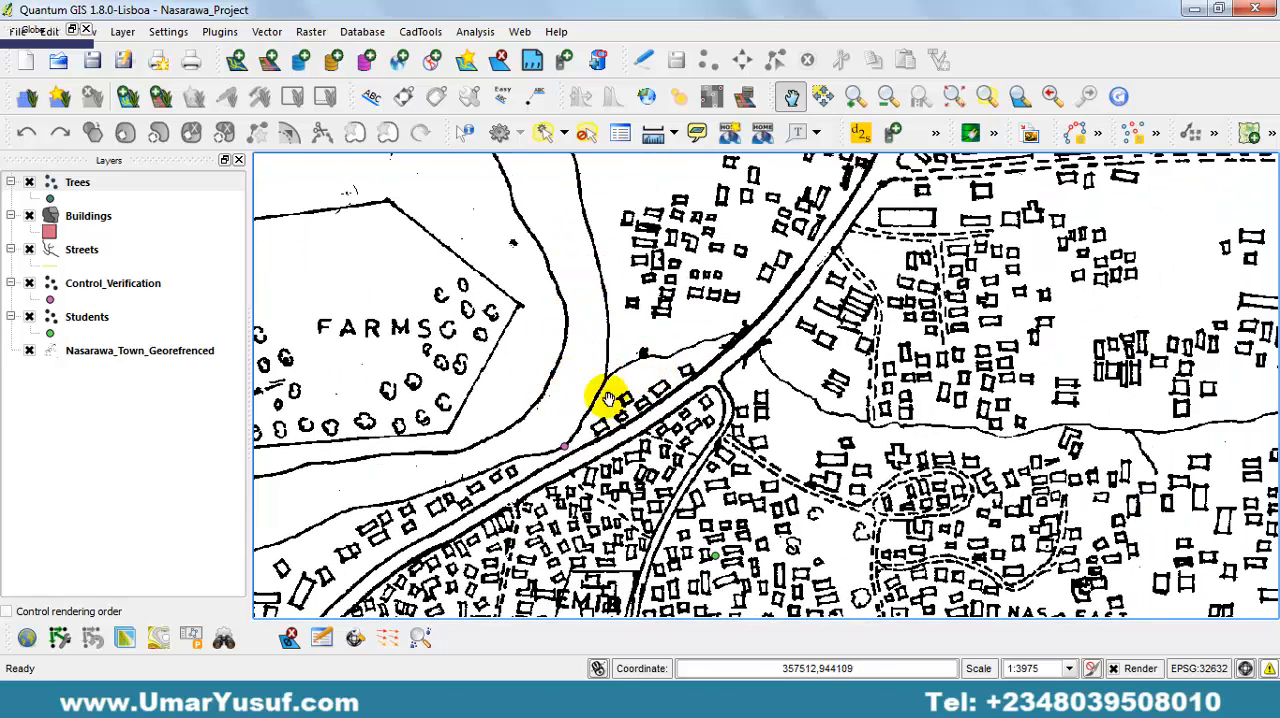
drag(930, 460, 800, 480)
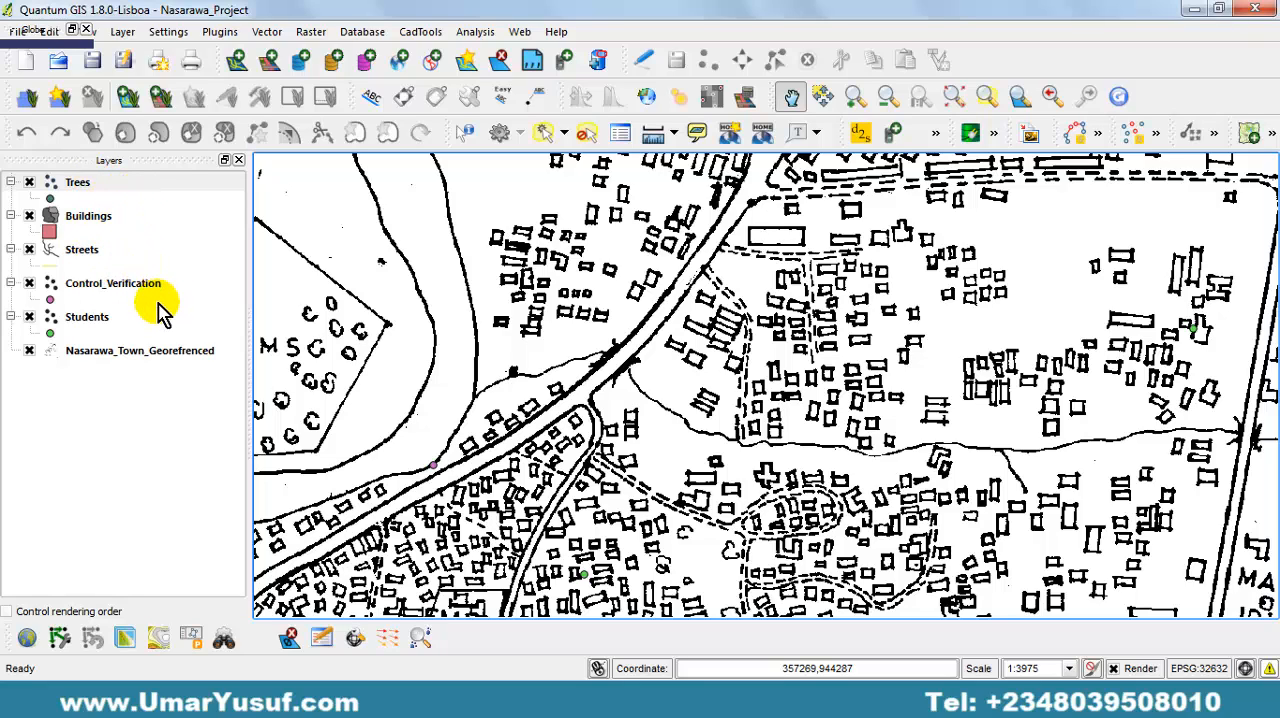
click(470, 262)
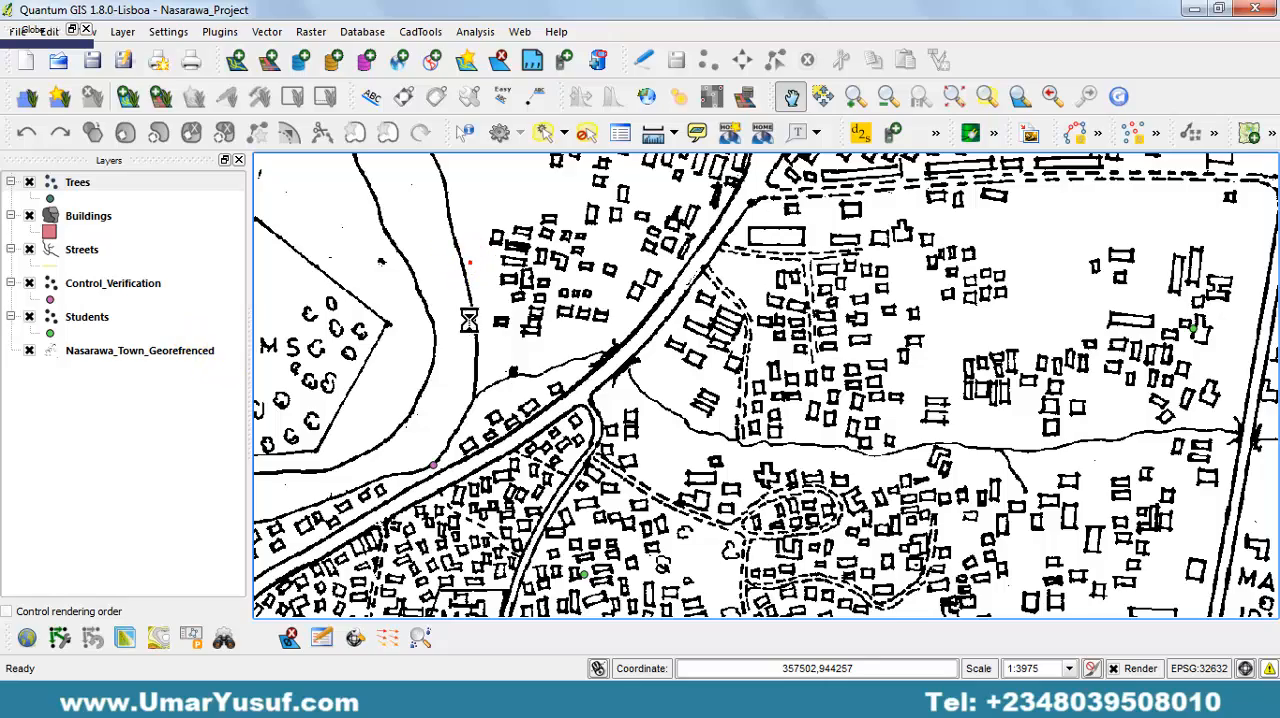
drag(779, 361, 582, 242)
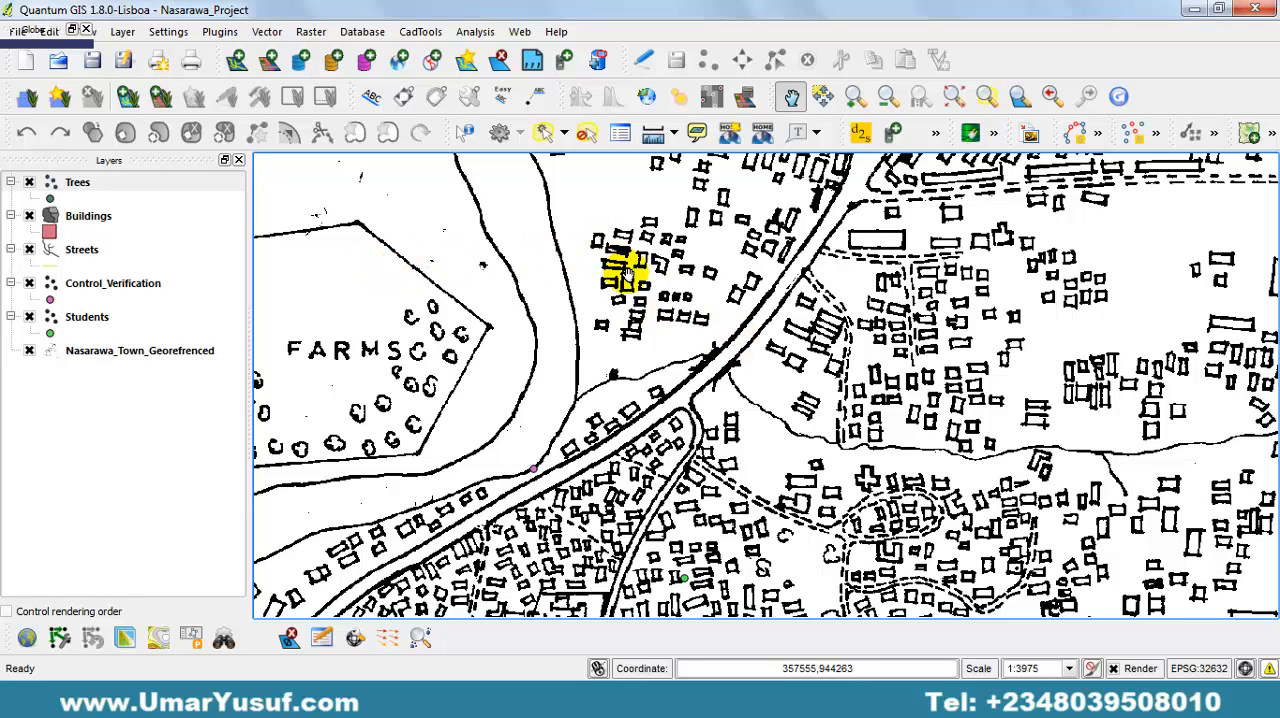
Make Buildings the active layer and zoom in on the buildings around the road junction to a scale of about 1:2310.
click(92, 218)
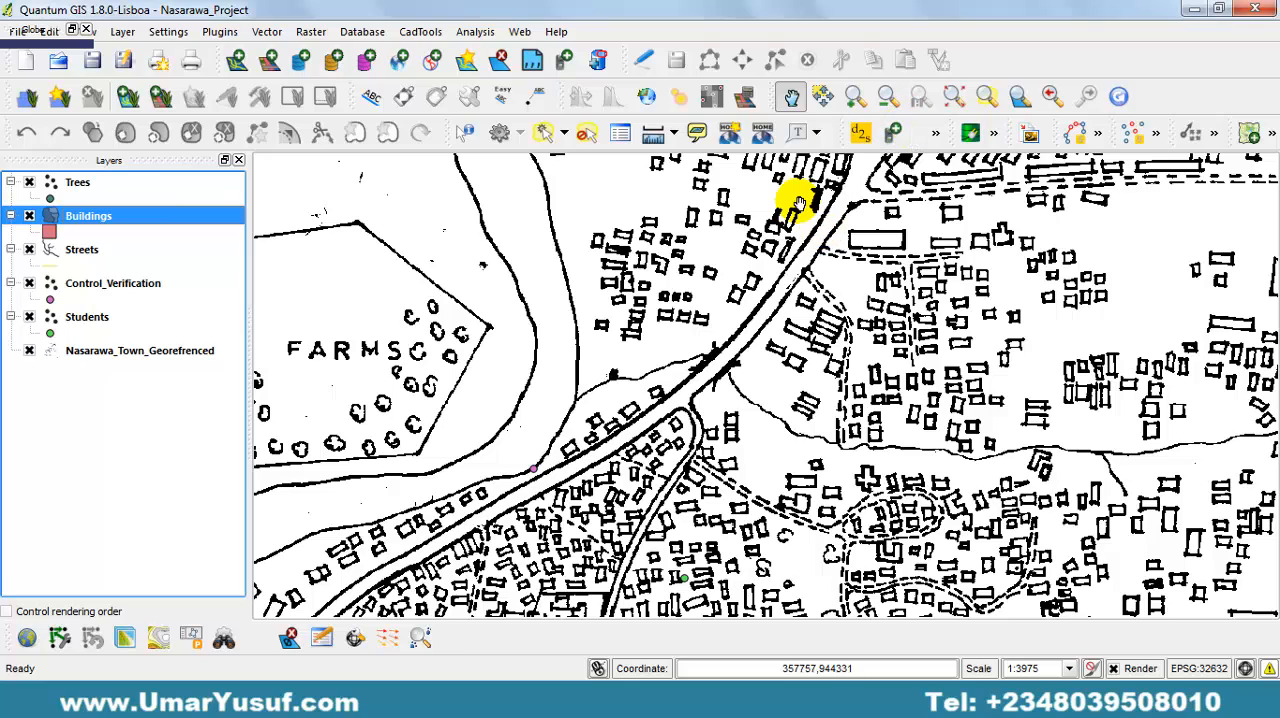
click(856, 99)
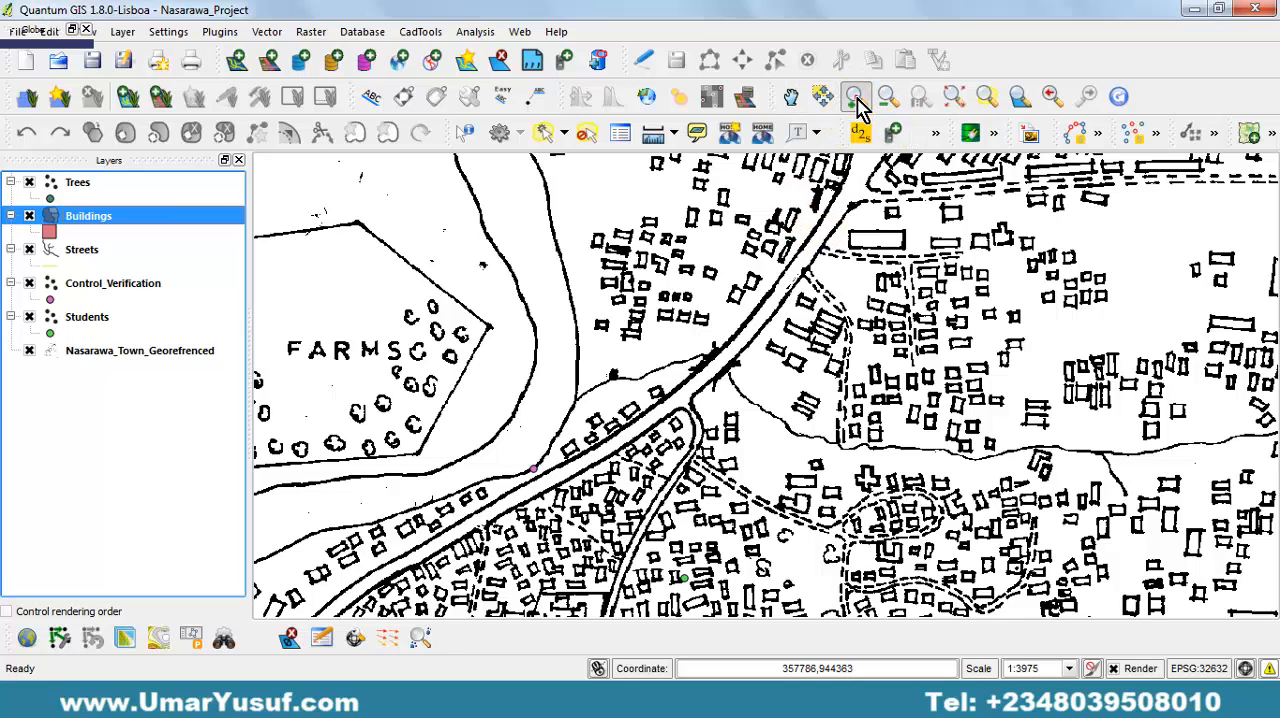
drag(557, 206, 1090, 540)
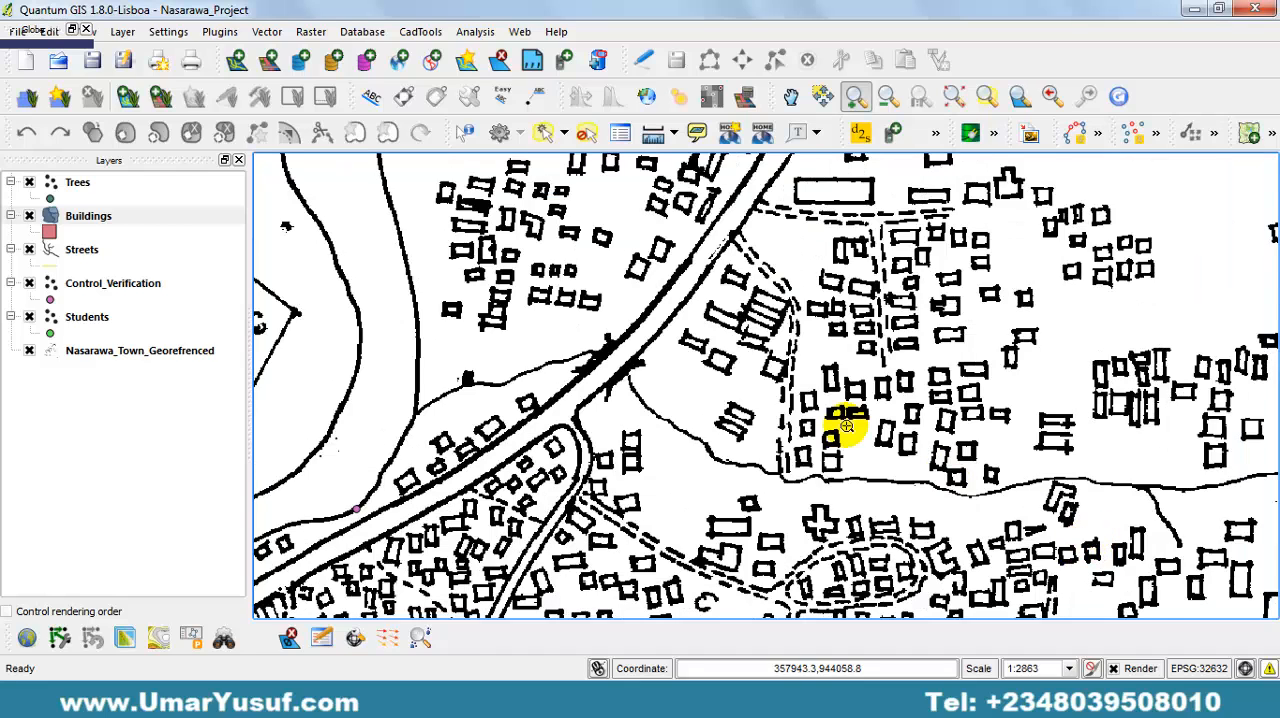
drag(423, 192, 1027, 565)
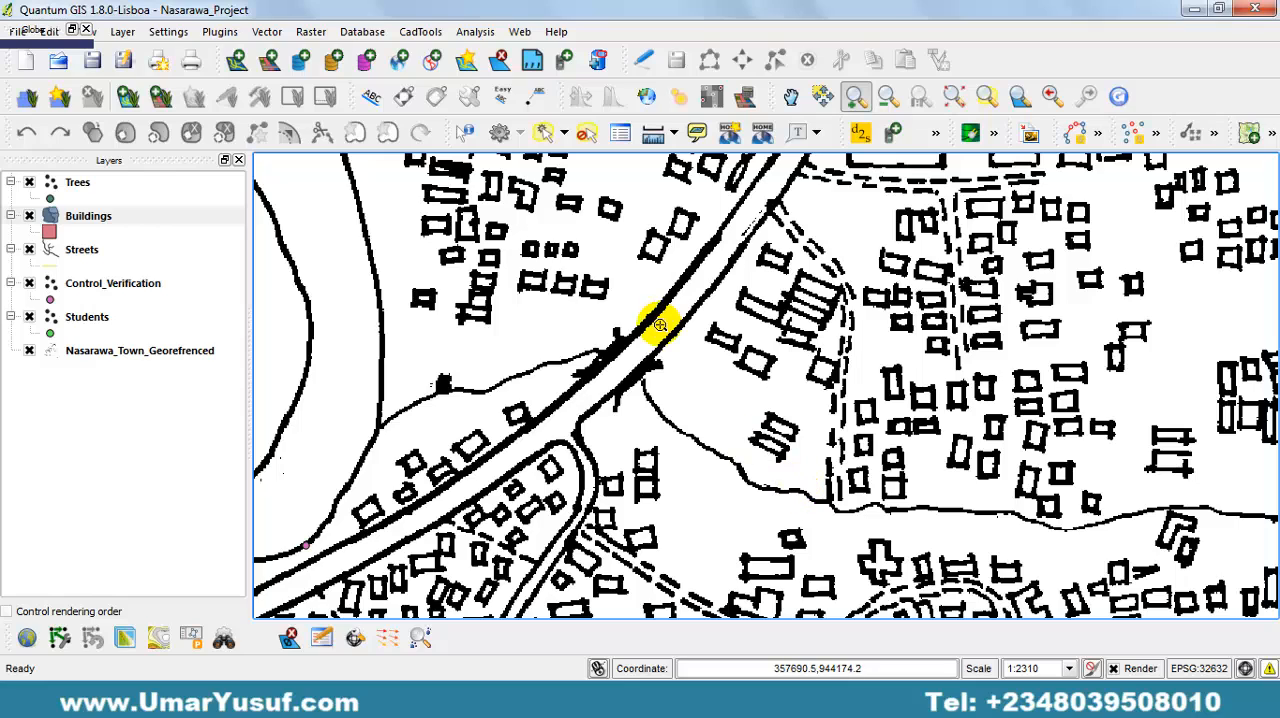
Make Buildings the active layer and turn on editing for it.
click(104, 220)
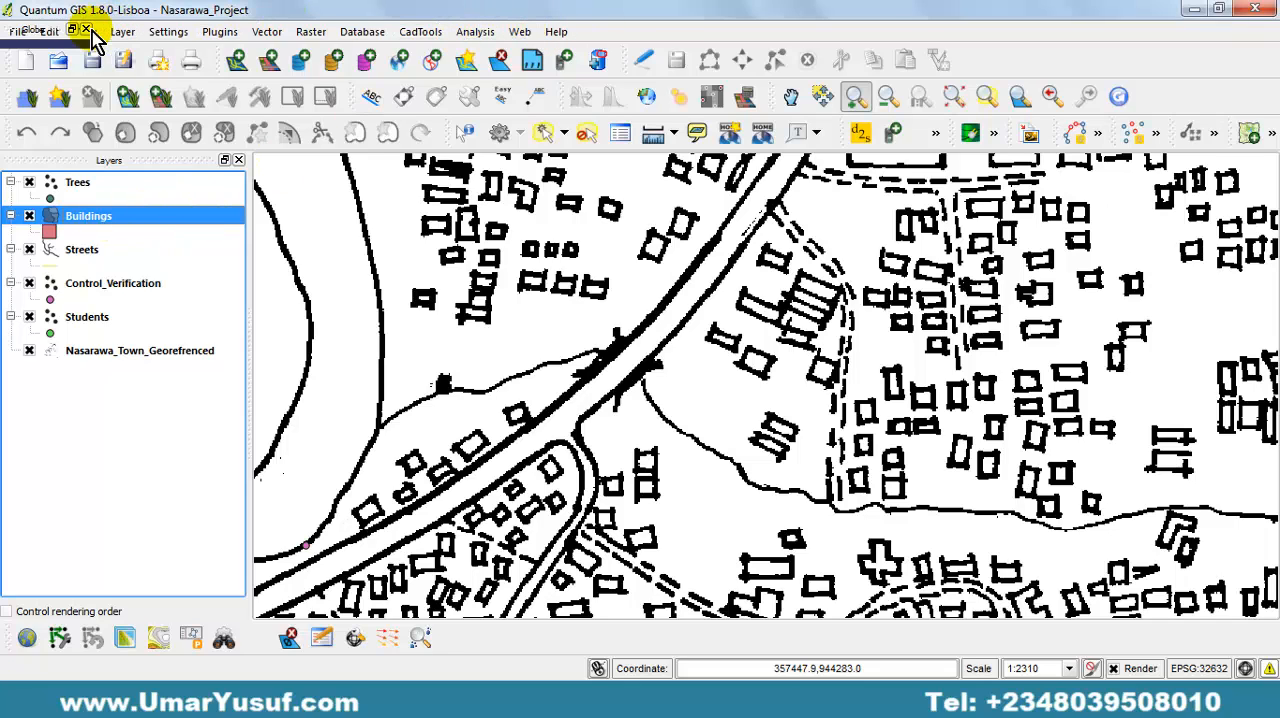
click(123, 33)
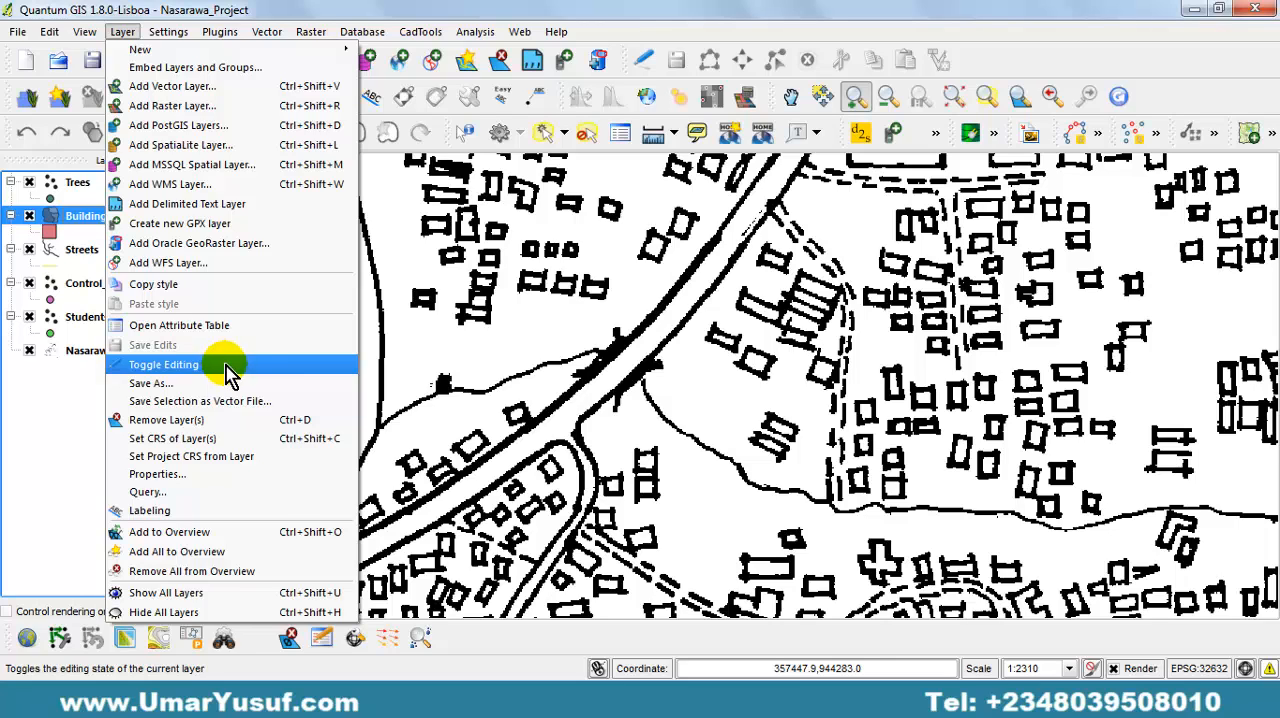
click(645, 32)
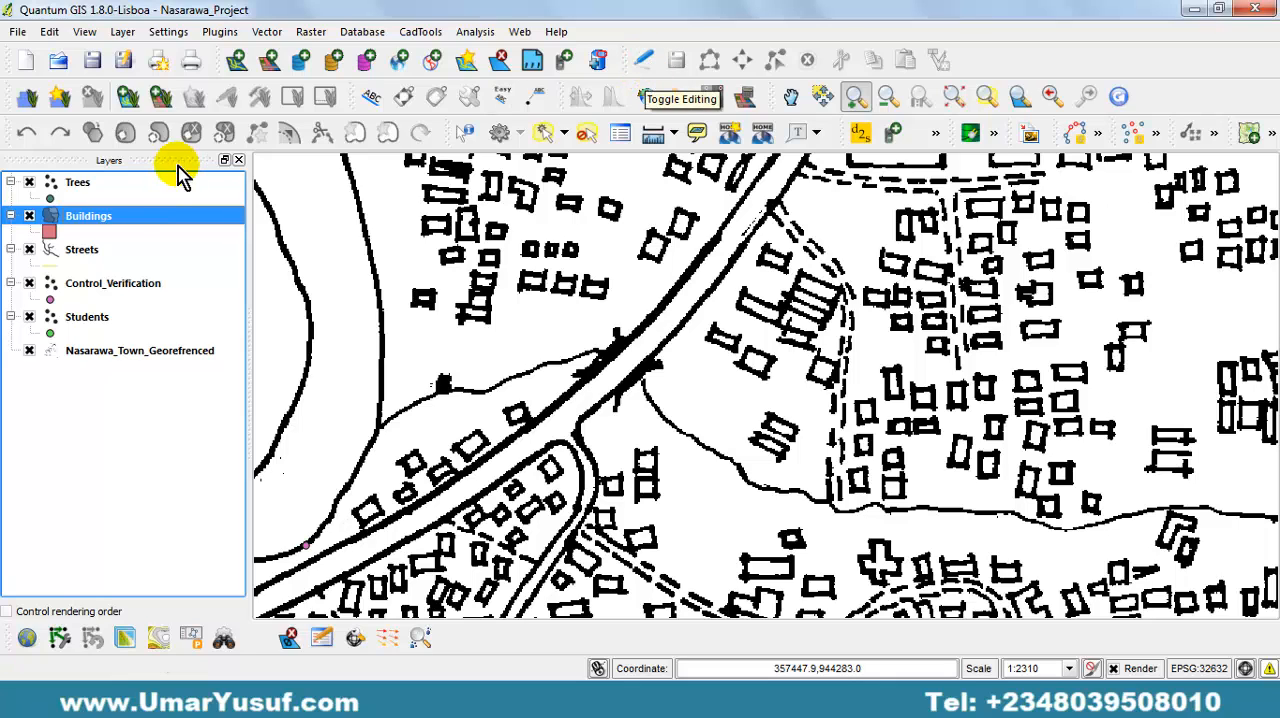
click(122, 31)
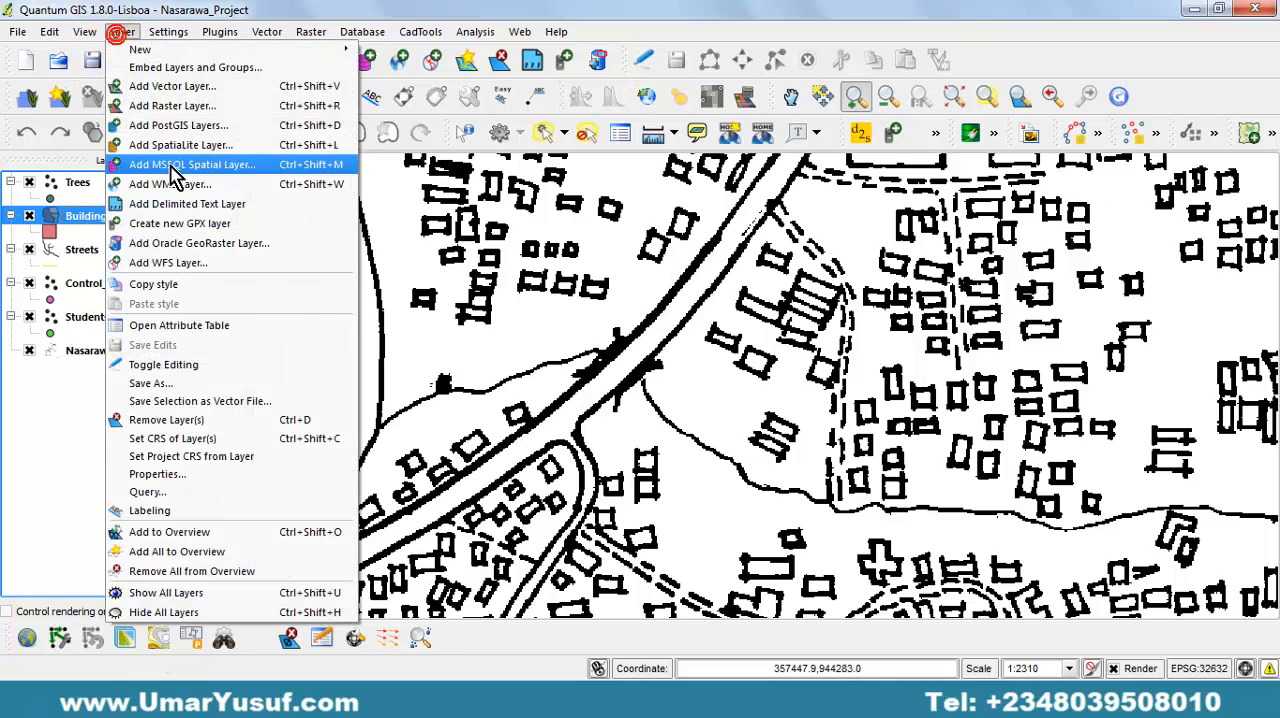
click(214, 366)
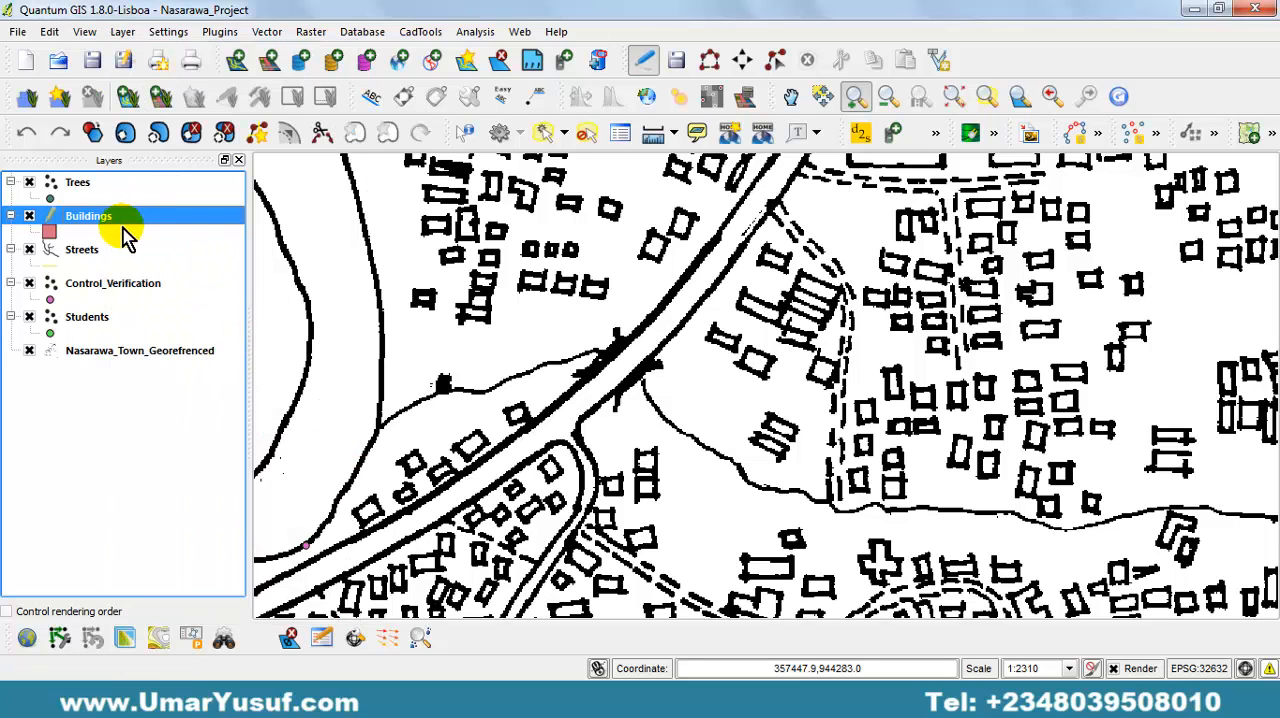
Compare the editing state of the Streets and Buildings layers, ending with Buildings as the active layer.
click(84, 250)
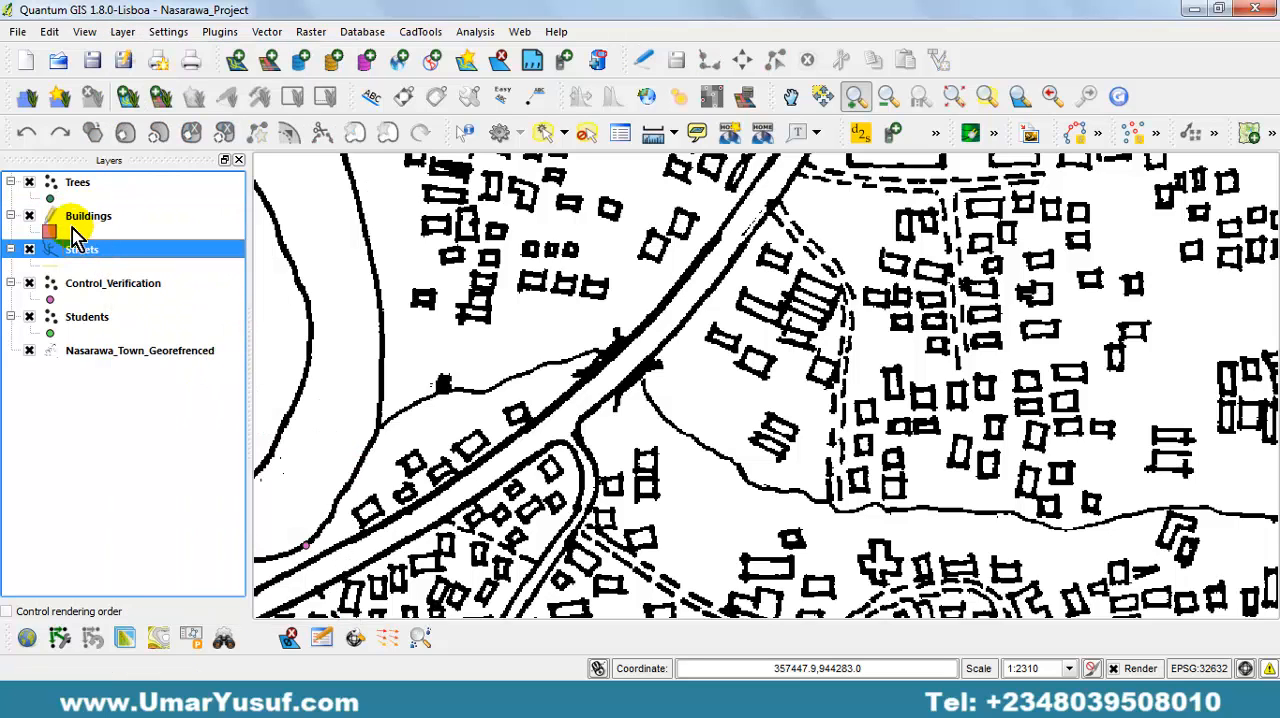
click(56, 218)
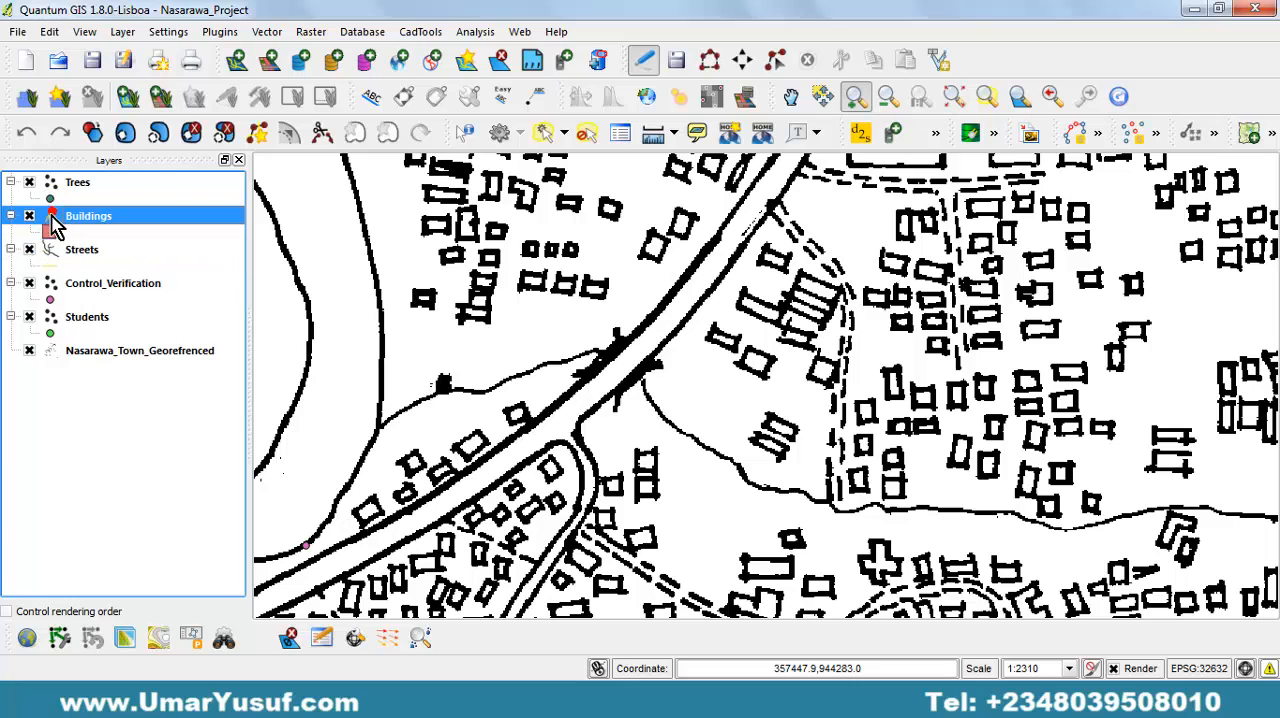
click(97, 252)
click(64, 222)
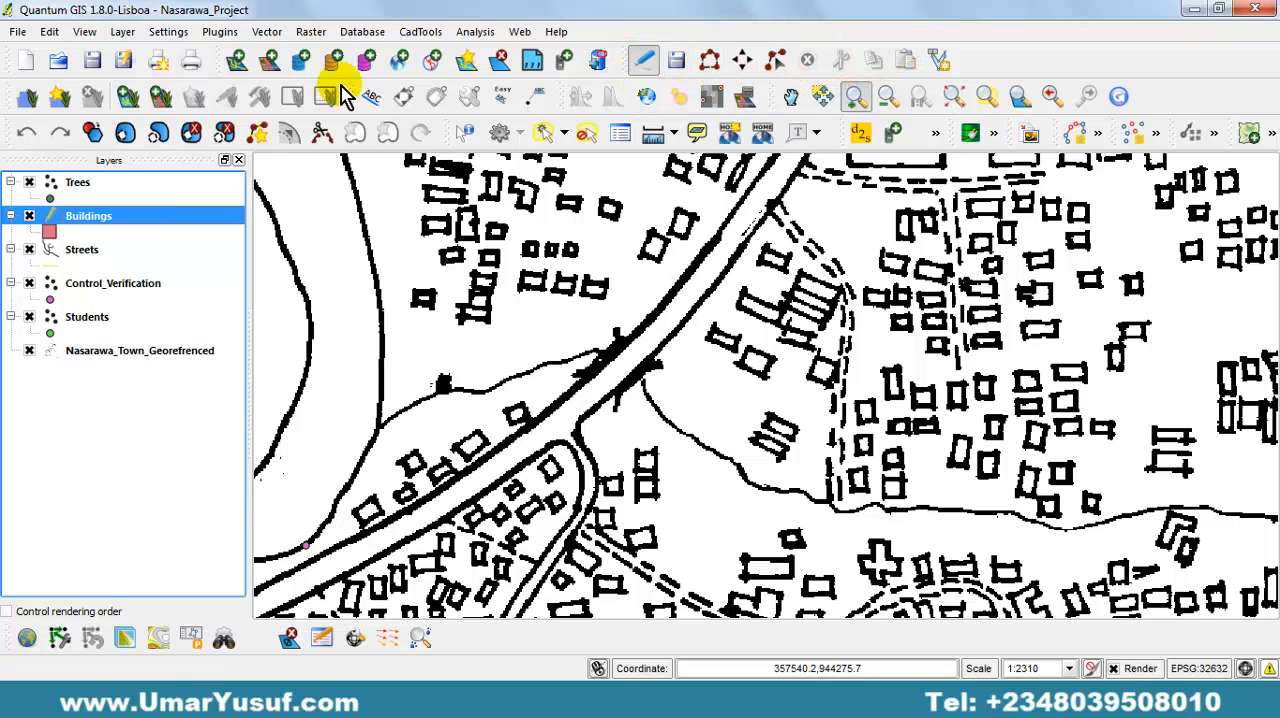
With Add Feature, trace the small four-cornered building just southeast of the main road as a polygon in the Buildings layer.
click(86, 31)
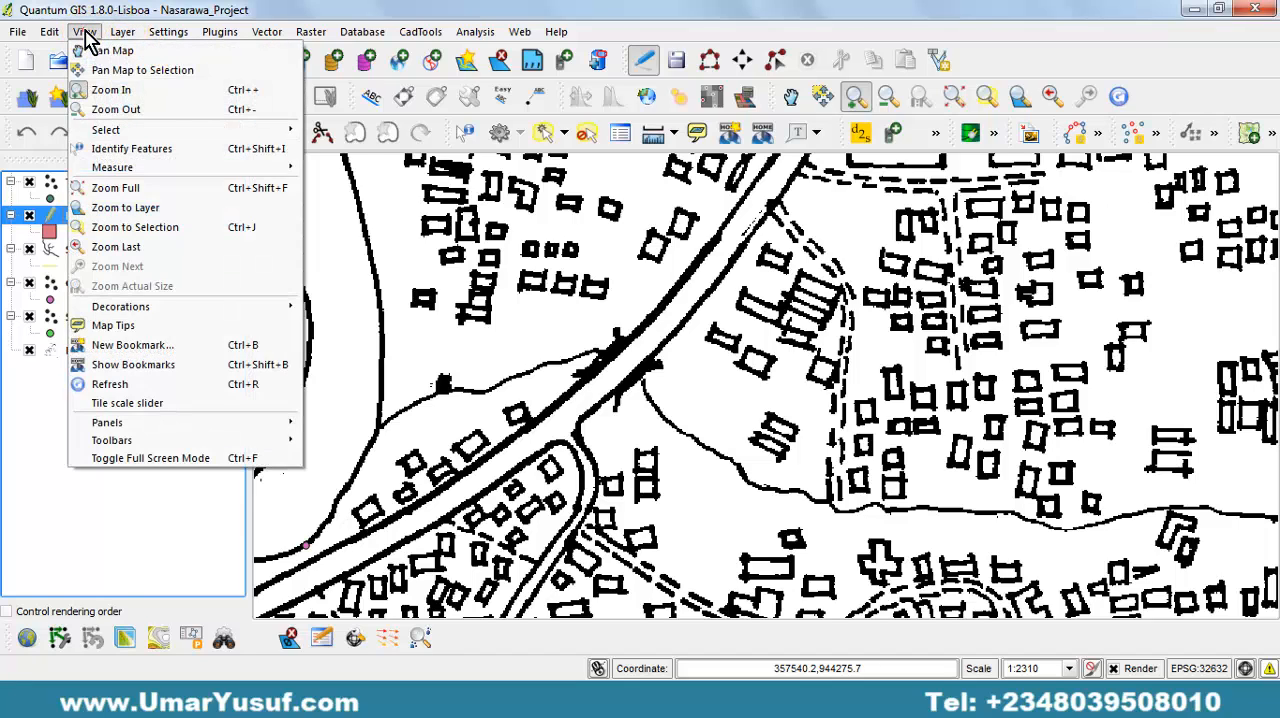
mouse_move(122, 33)
mouse_move(49, 33)
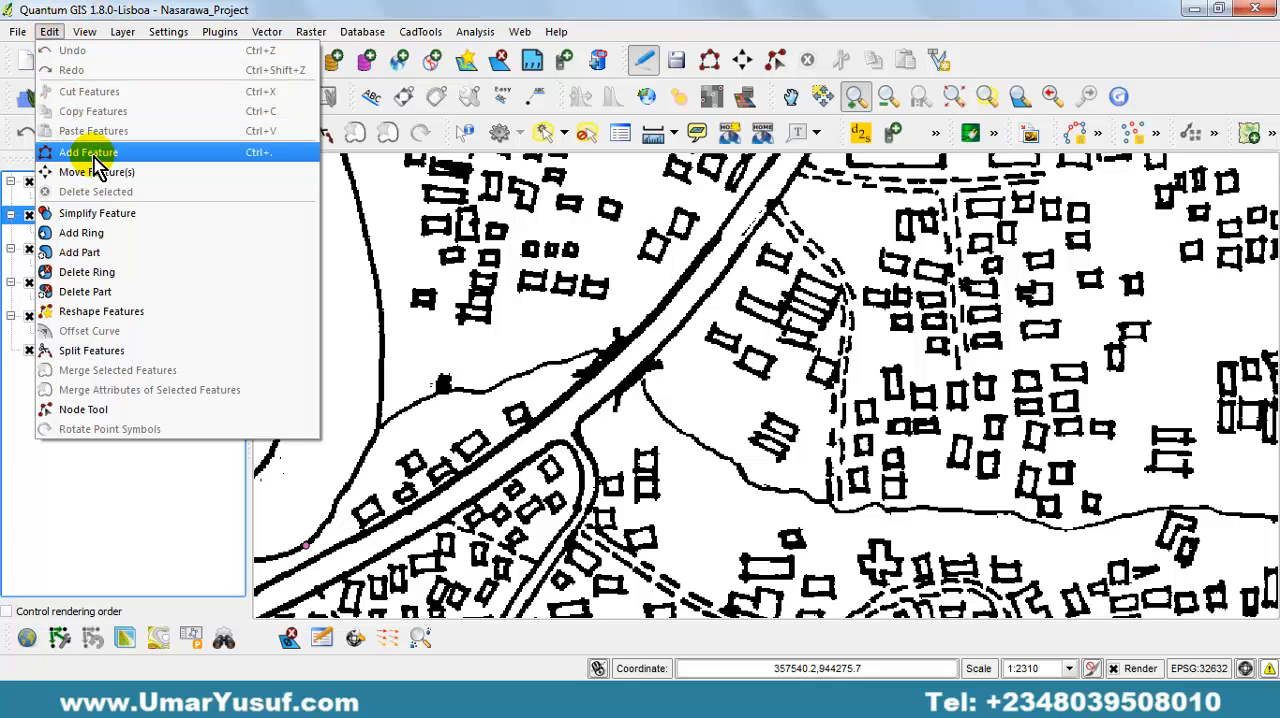
mouse_move(477, 32)
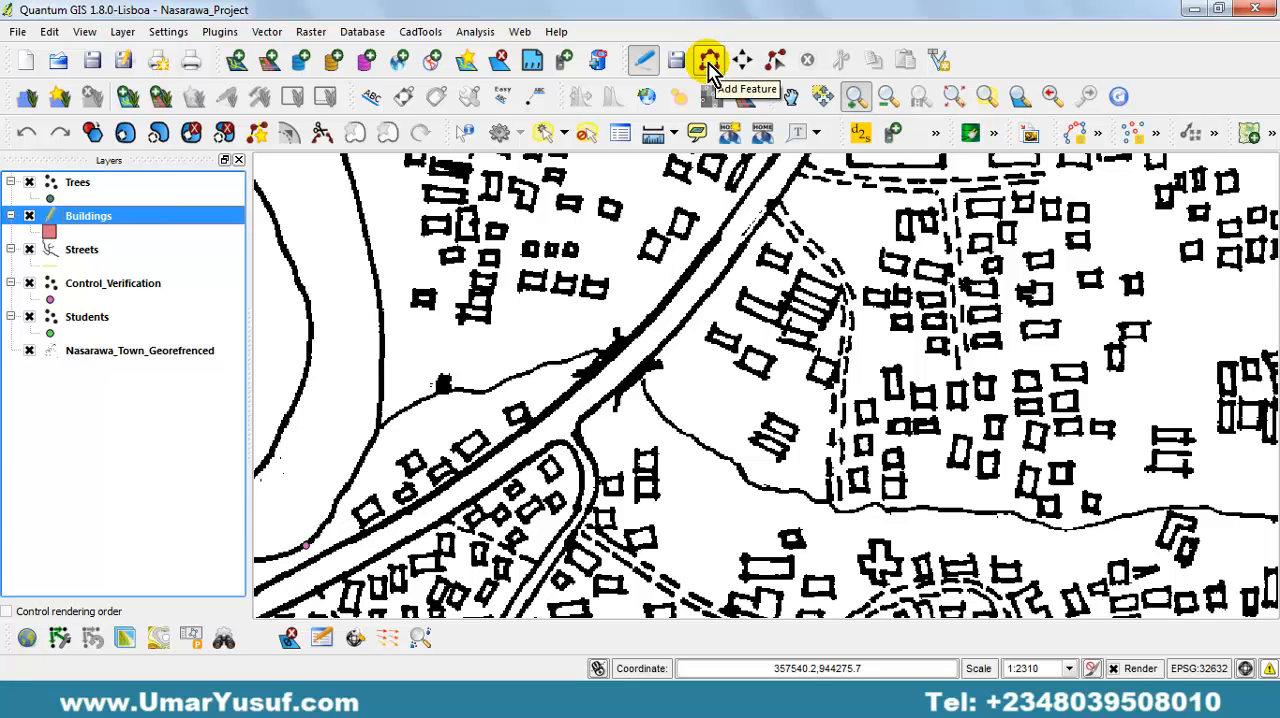
click(48, 32)
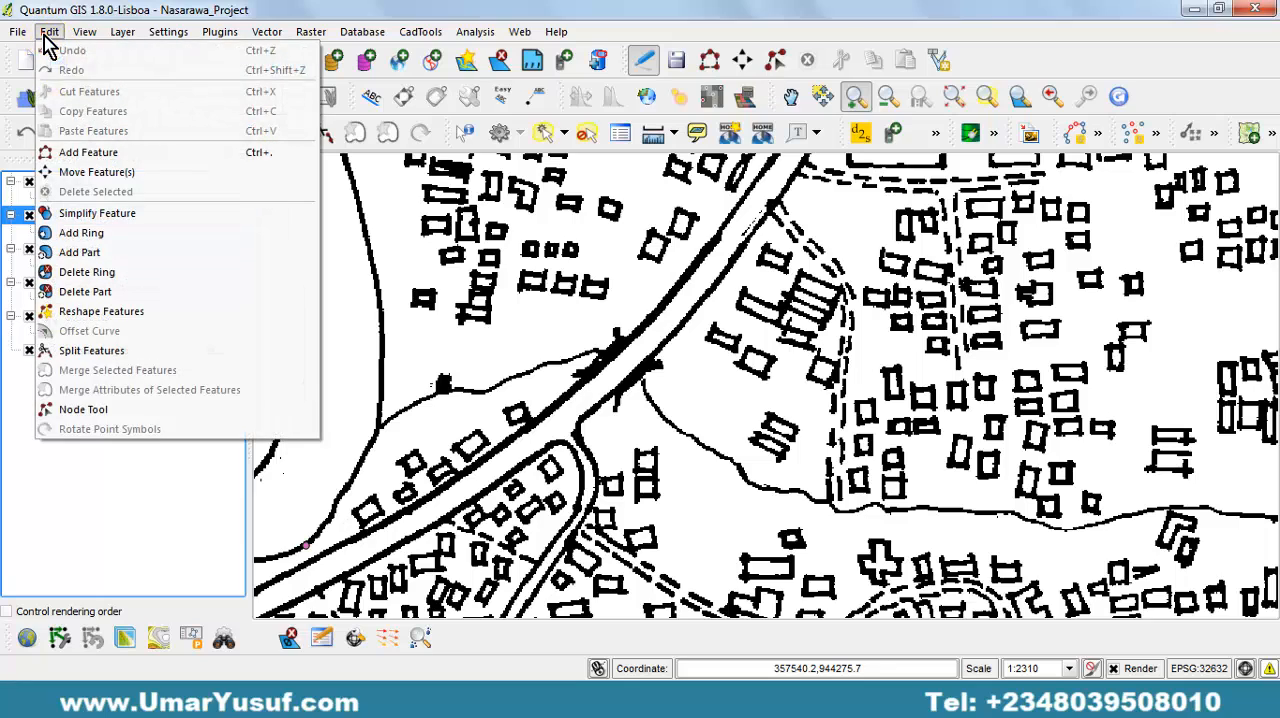
click(90, 152)
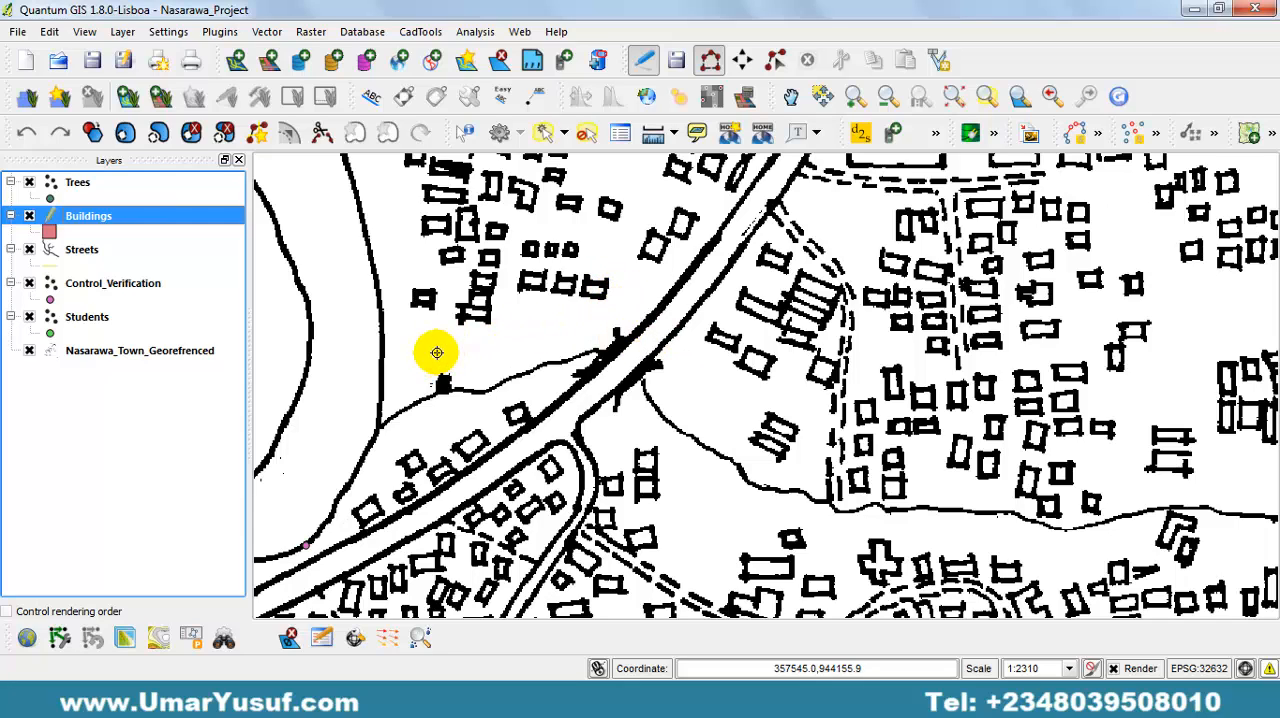
click(714, 328)
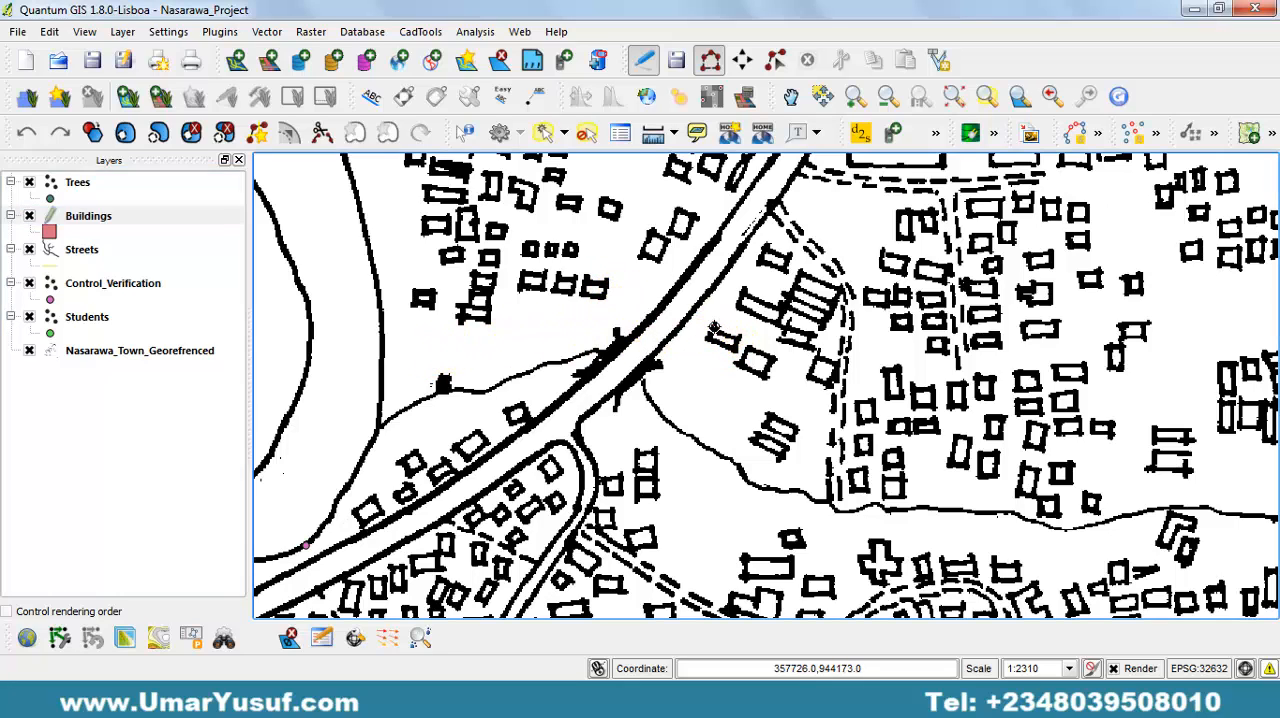
click(706, 339)
click(735, 351)
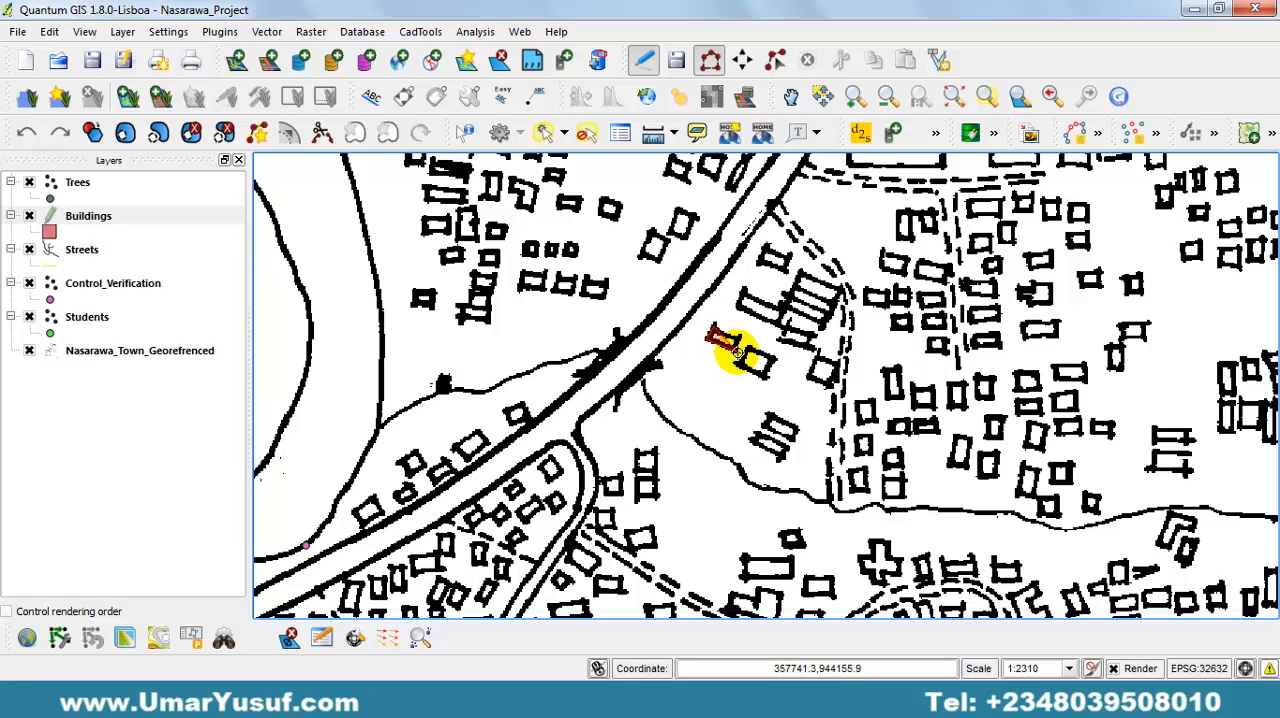
click(738, 340)
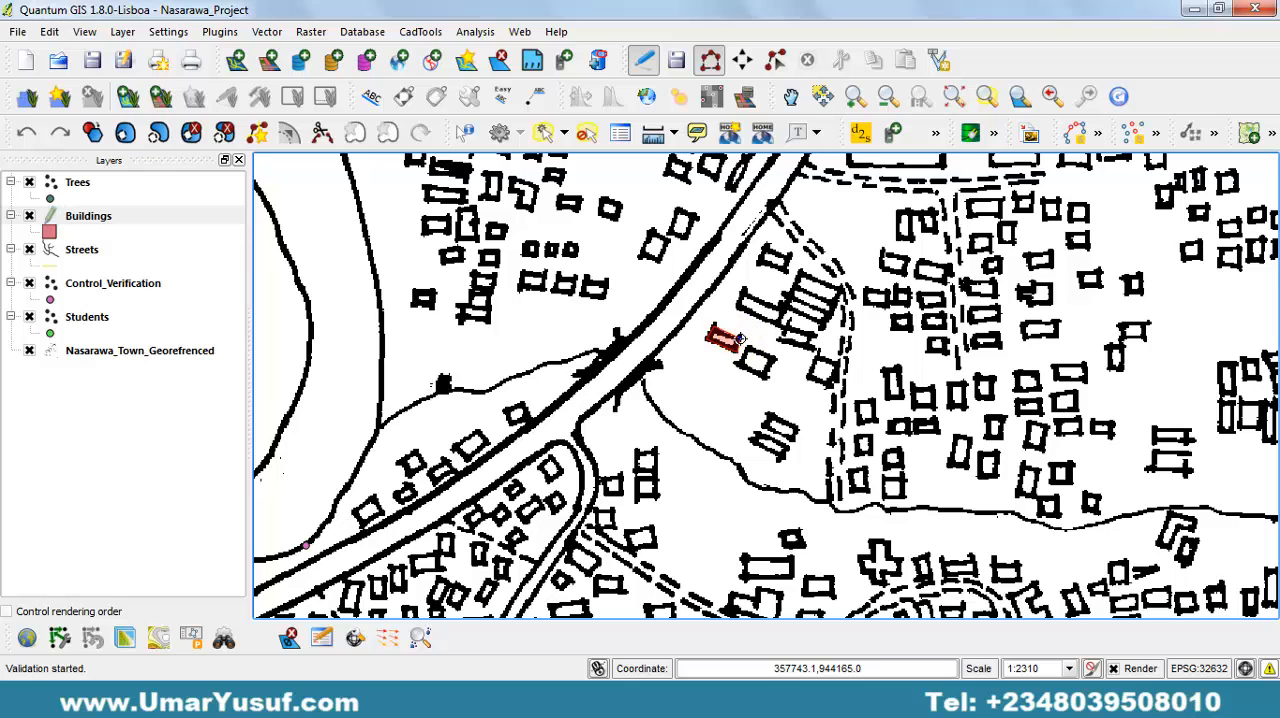
right_click(740, 340)
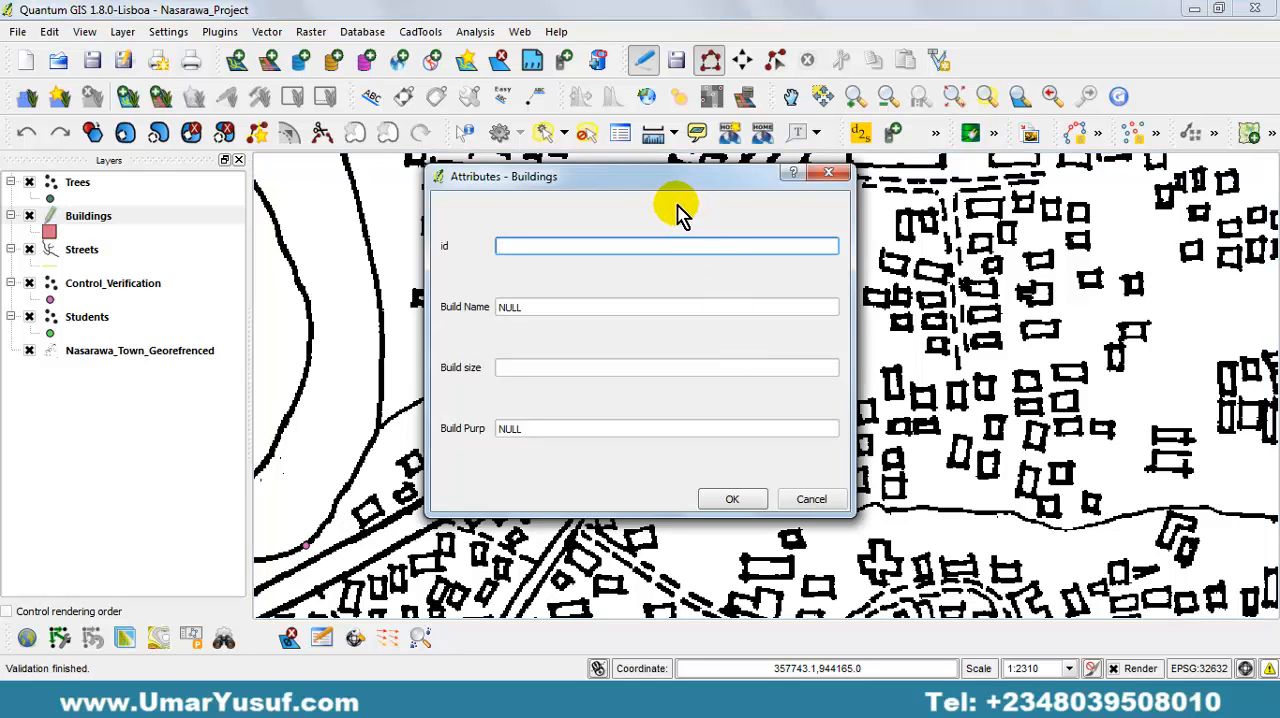
Save the first building's attributes with id 1, the owner's name as Build Name, Build size 3 and Build Purp Residential.
drag(598, 183, 397, 237)
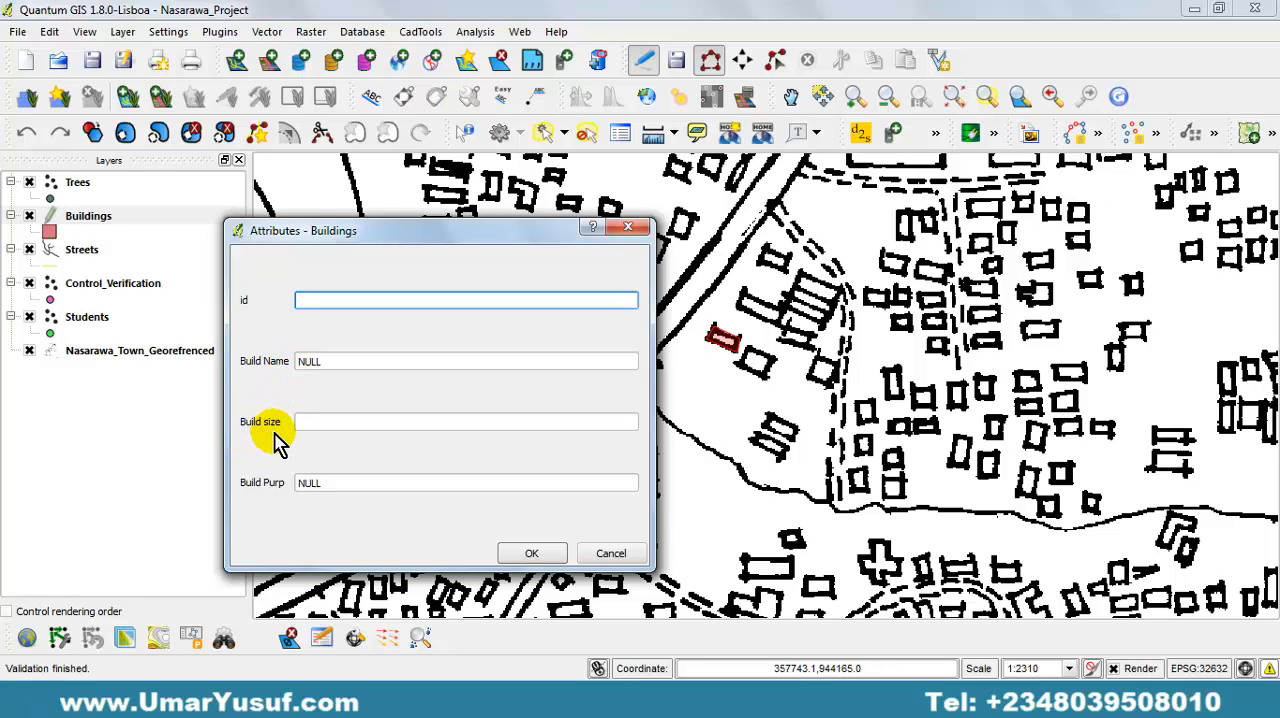
click(334, 363)
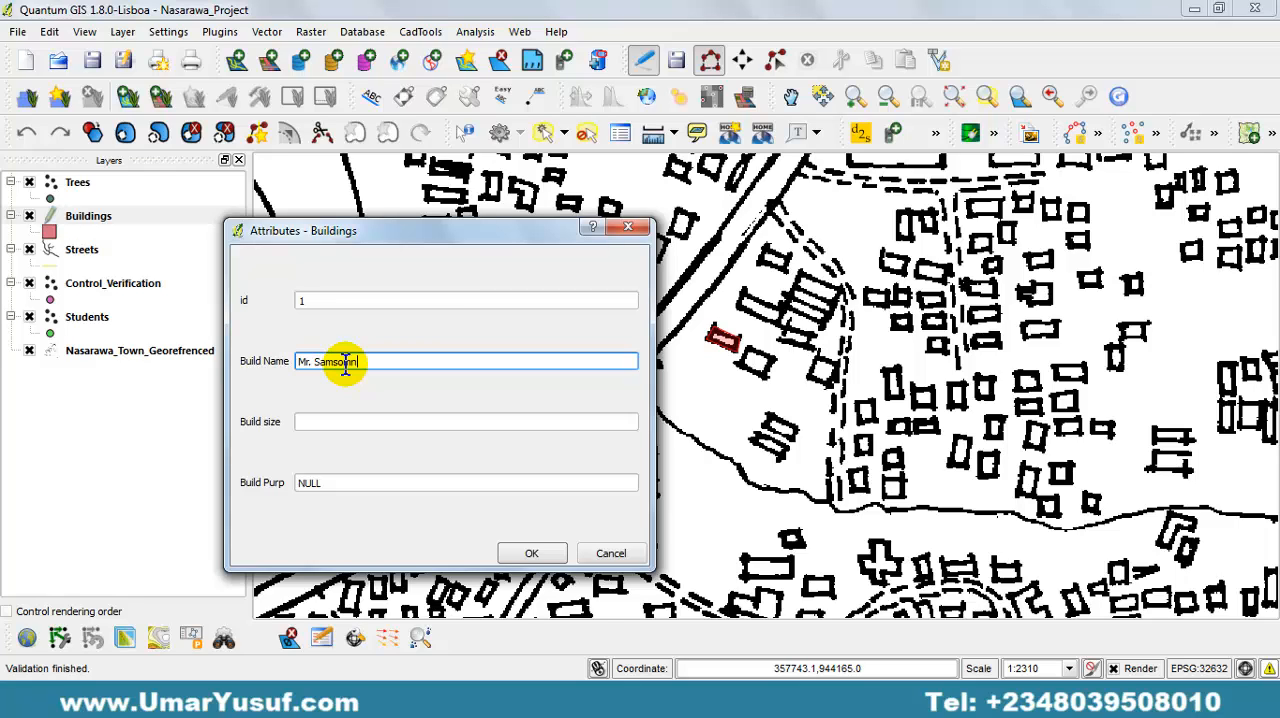
click(381, 420)
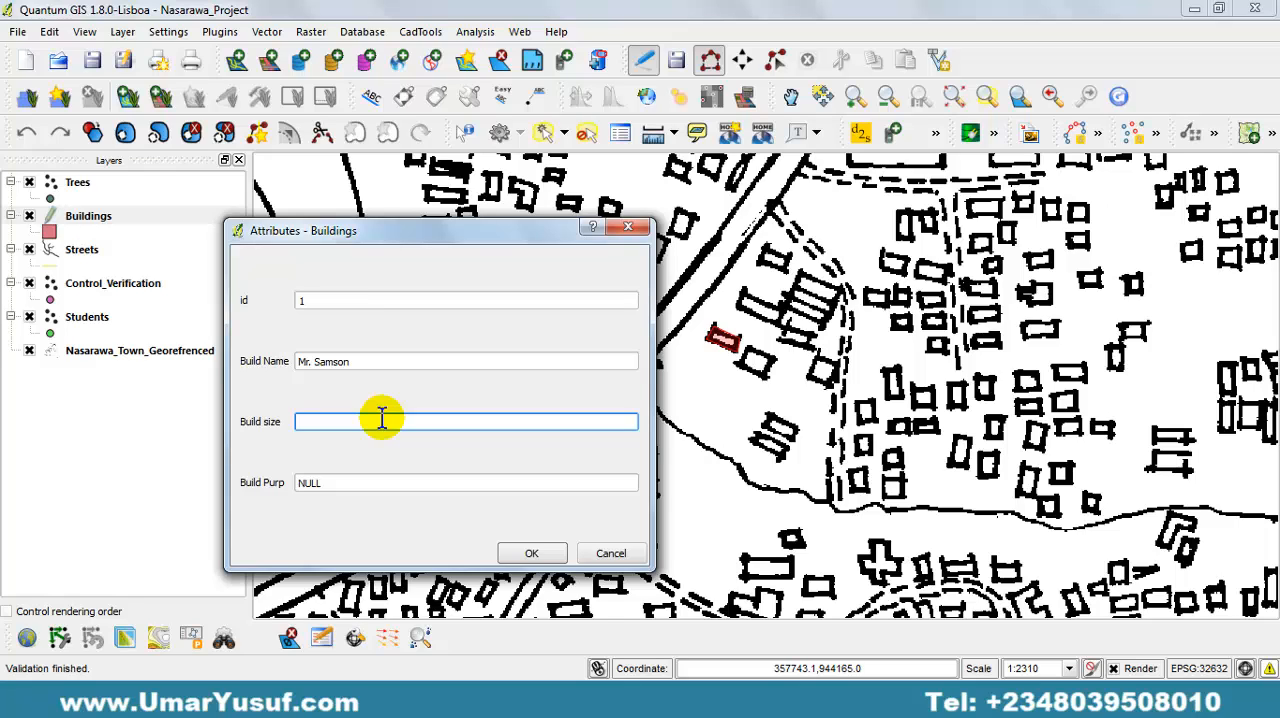
click(352, 484)
drag(350, 485, 286, 486)
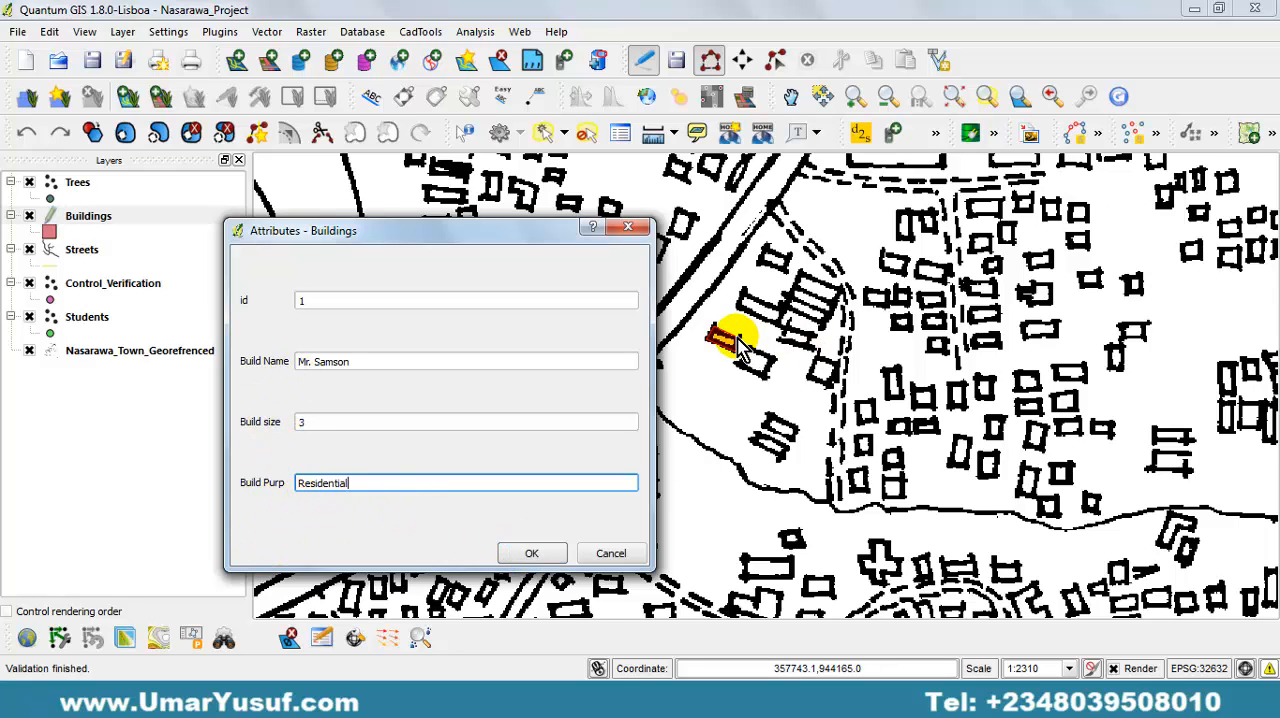
click(531, 553)
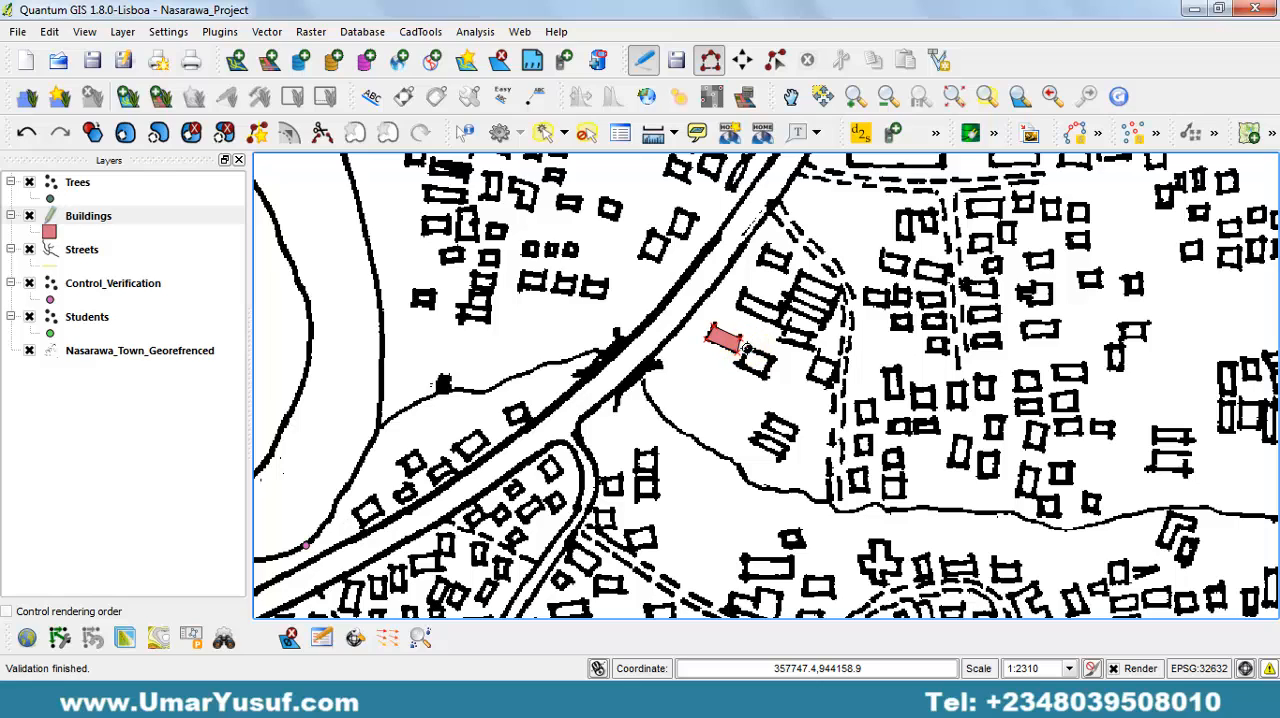
Trace the neighbouring building just southeast of the first digitized one as a four-cornered Buildings polygon.
click(739, 366)
click(766, 379)
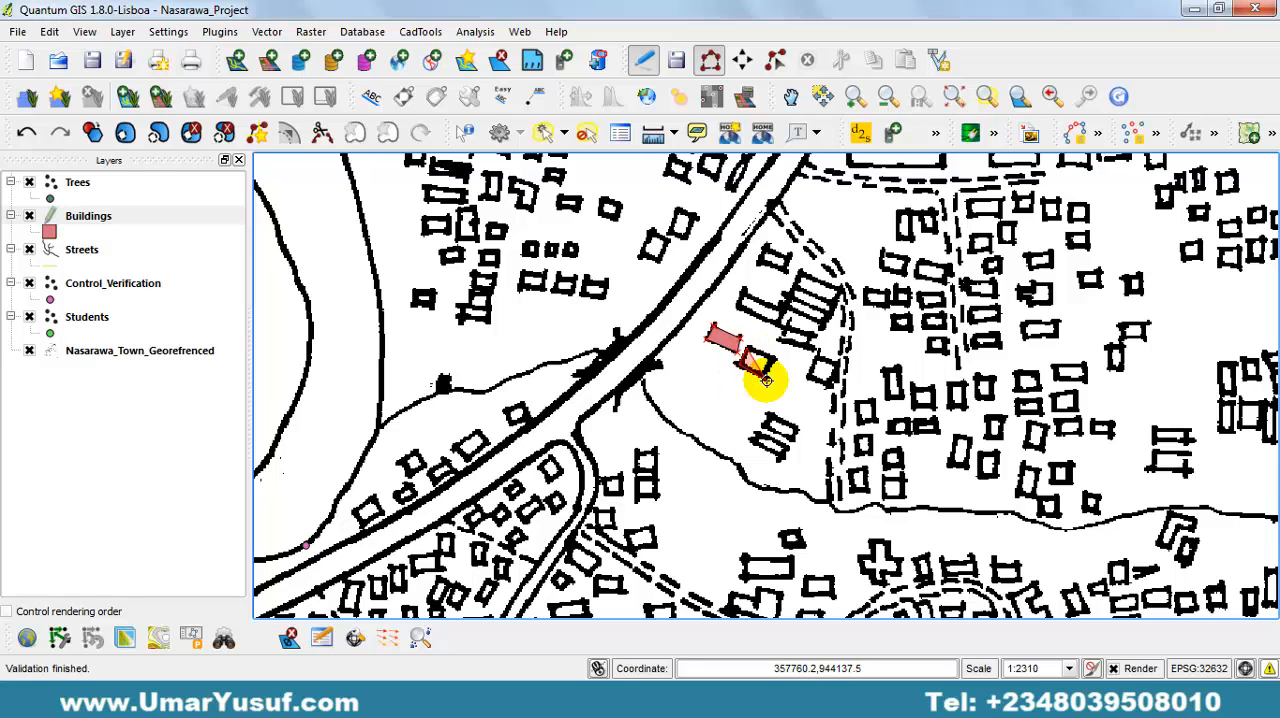
click(773, 360)
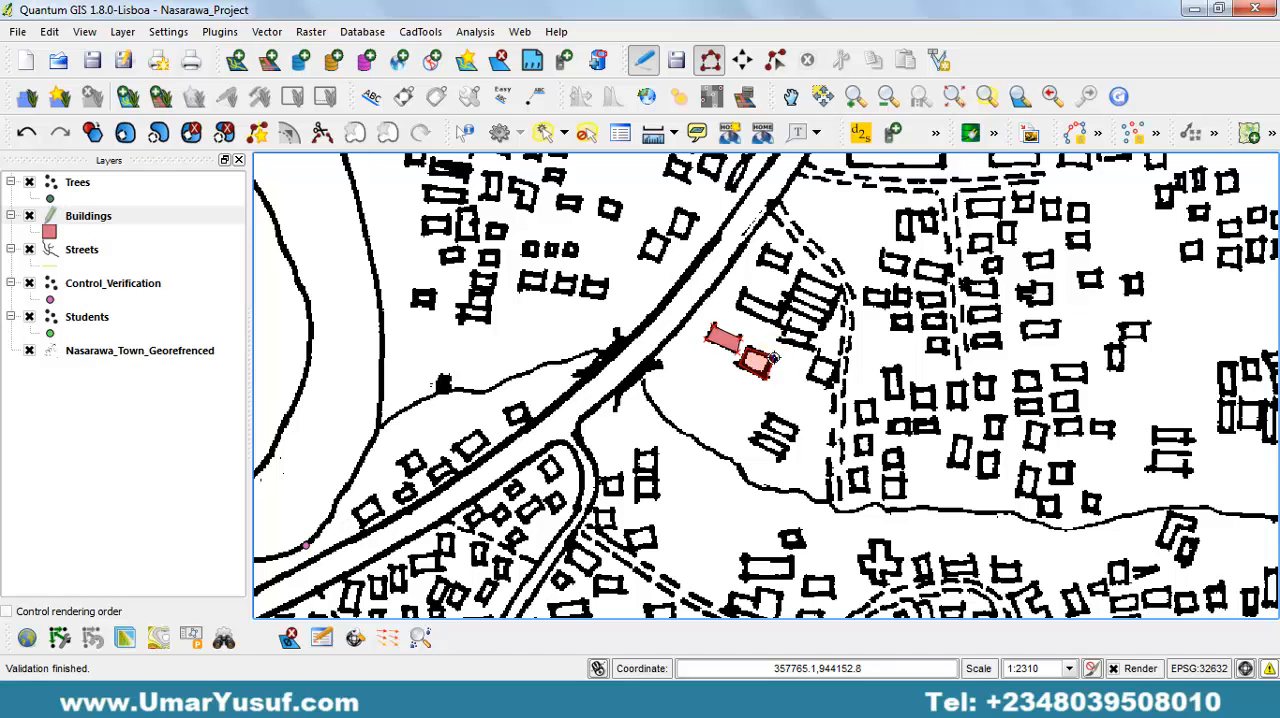
right_click(777, 364)
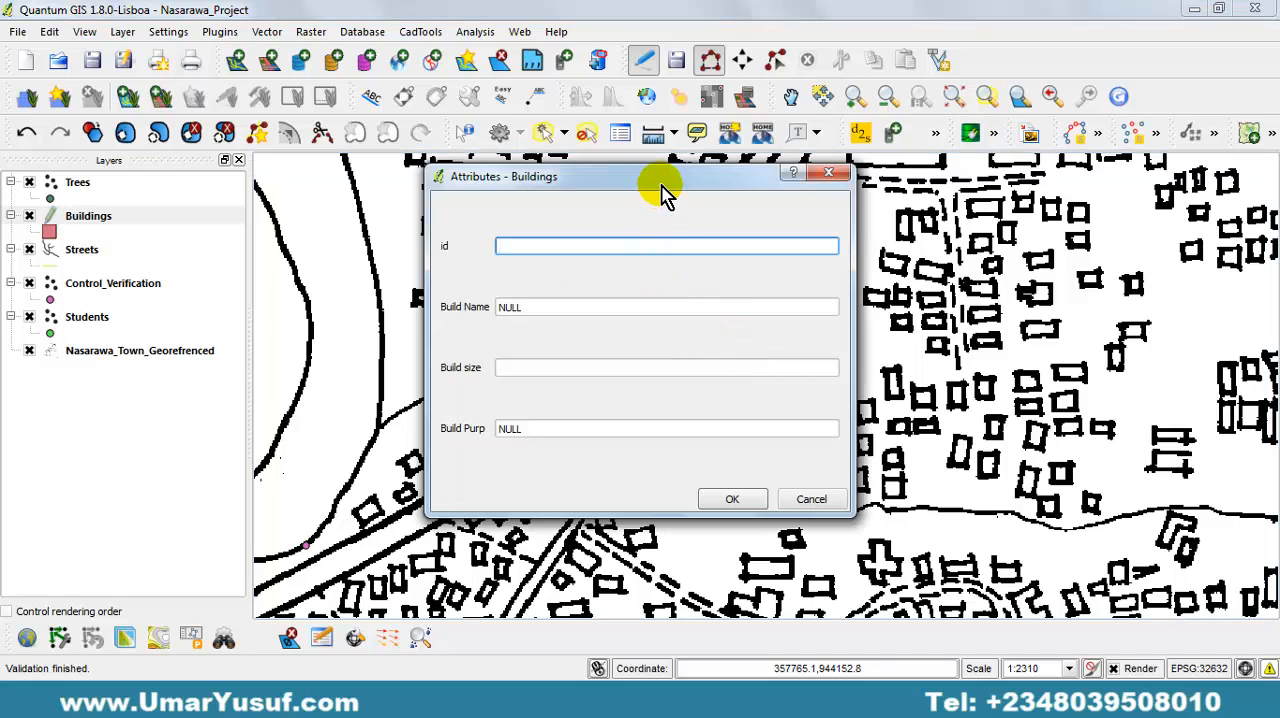
Save the second building's attributes with id 2, the owner's name as Build Name, Build size 20 and Build Purp Commercial.
drag(663, 183, 636, 237)
click(484, 300)
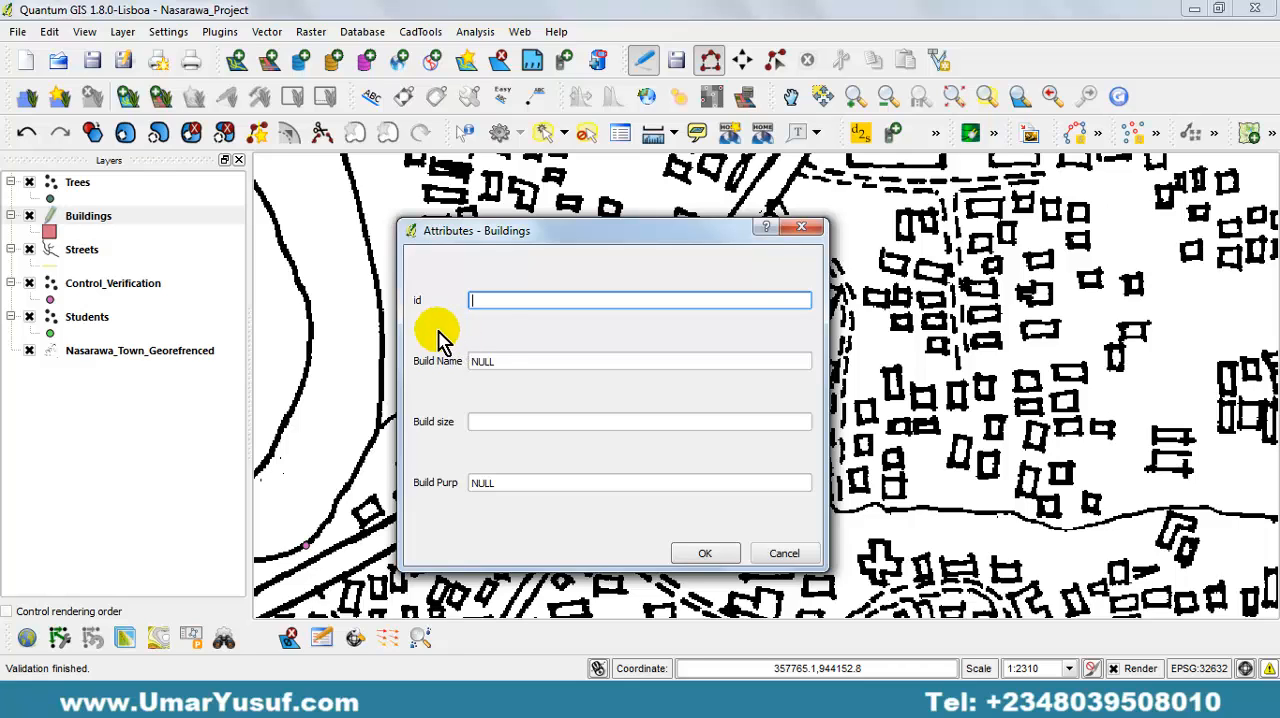
drag(595, 244, 452, 264)
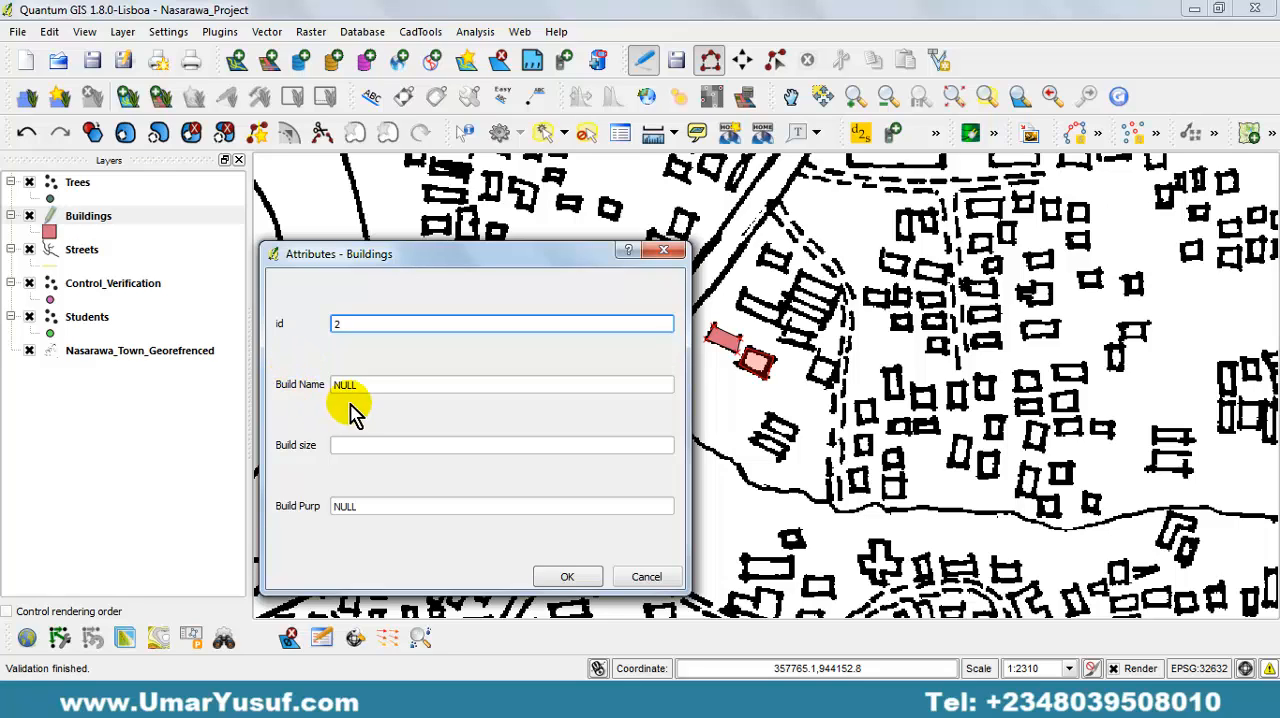
click(370, 387)
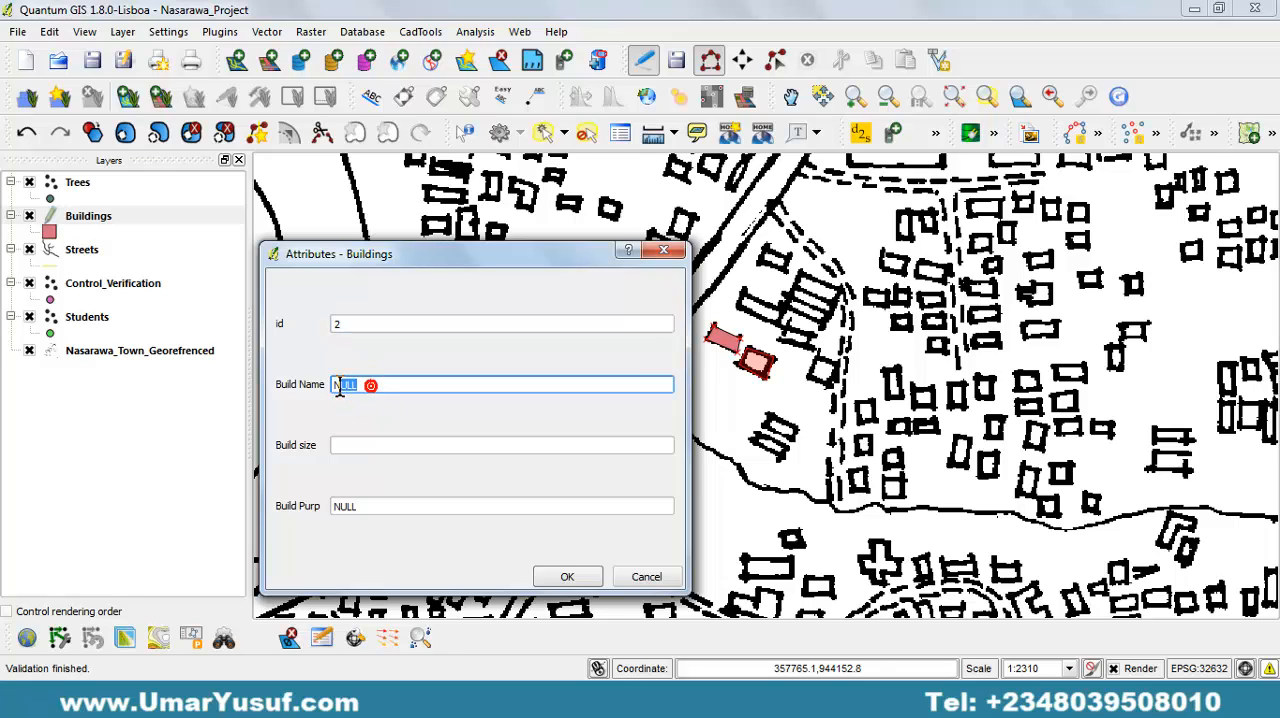
drag(340, 388, 320, 390)
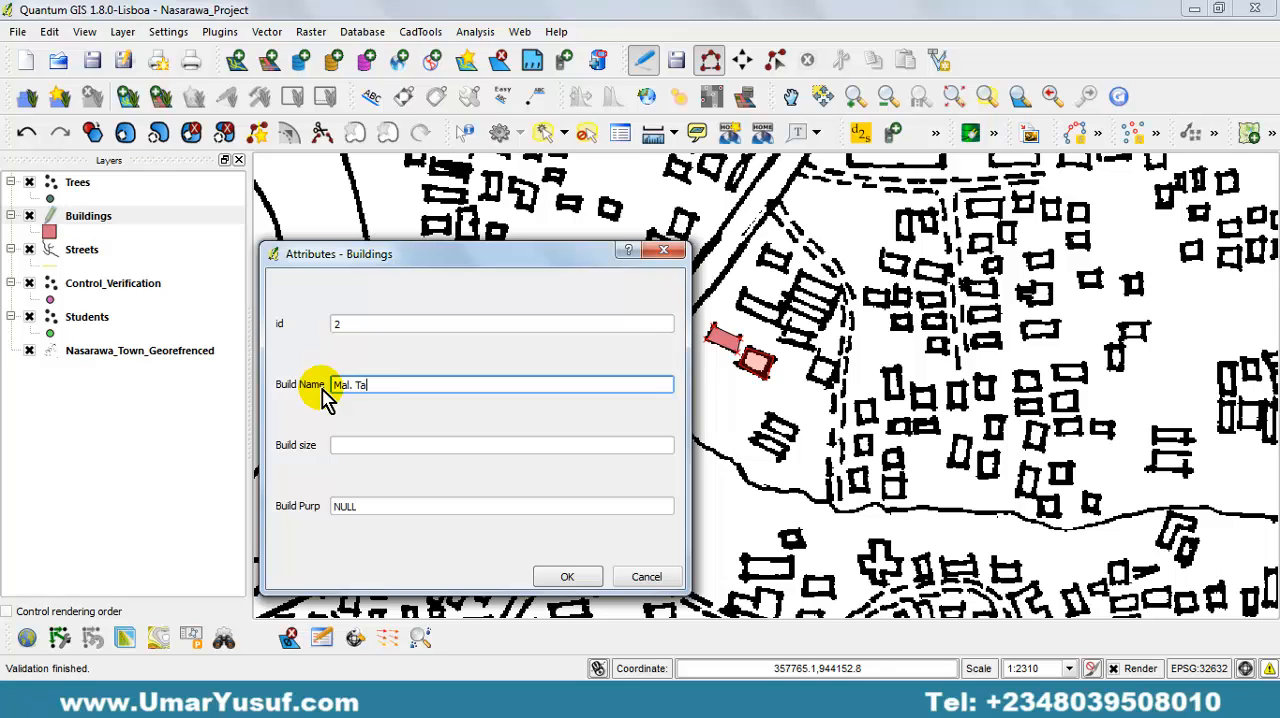
click(424, 449)
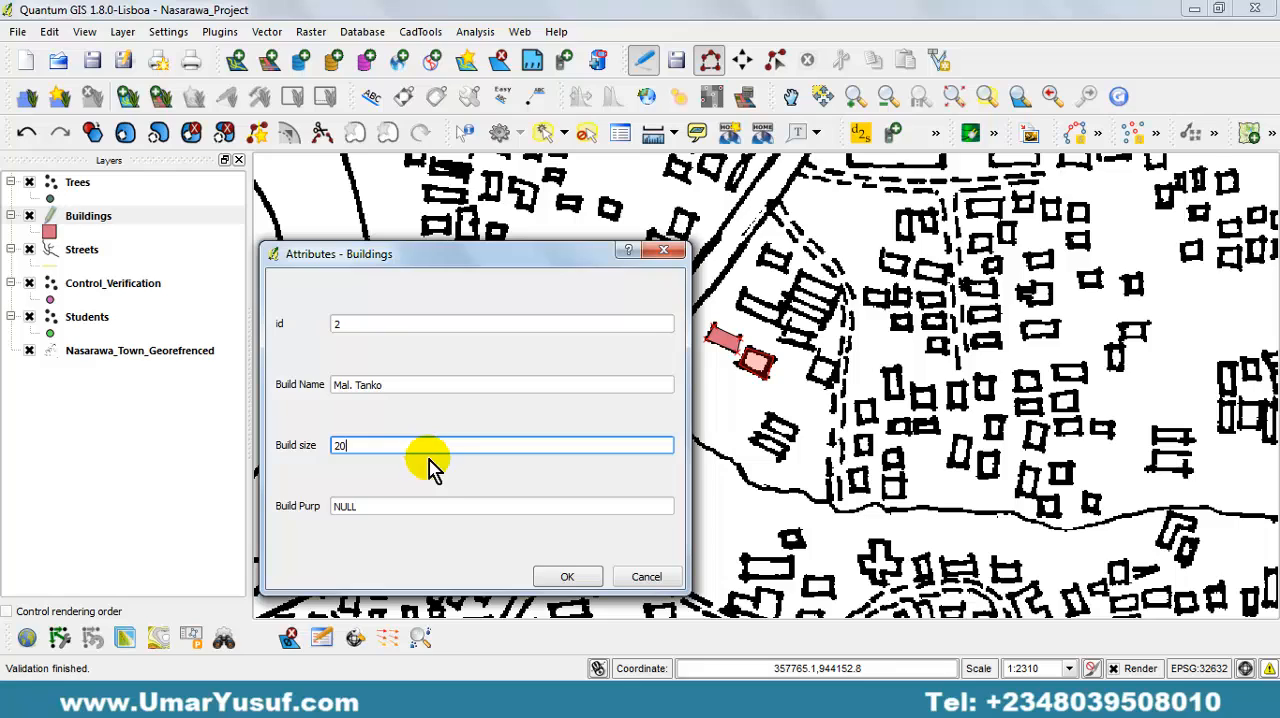
click(408, 505)
drag(373, 505, 333, 520)
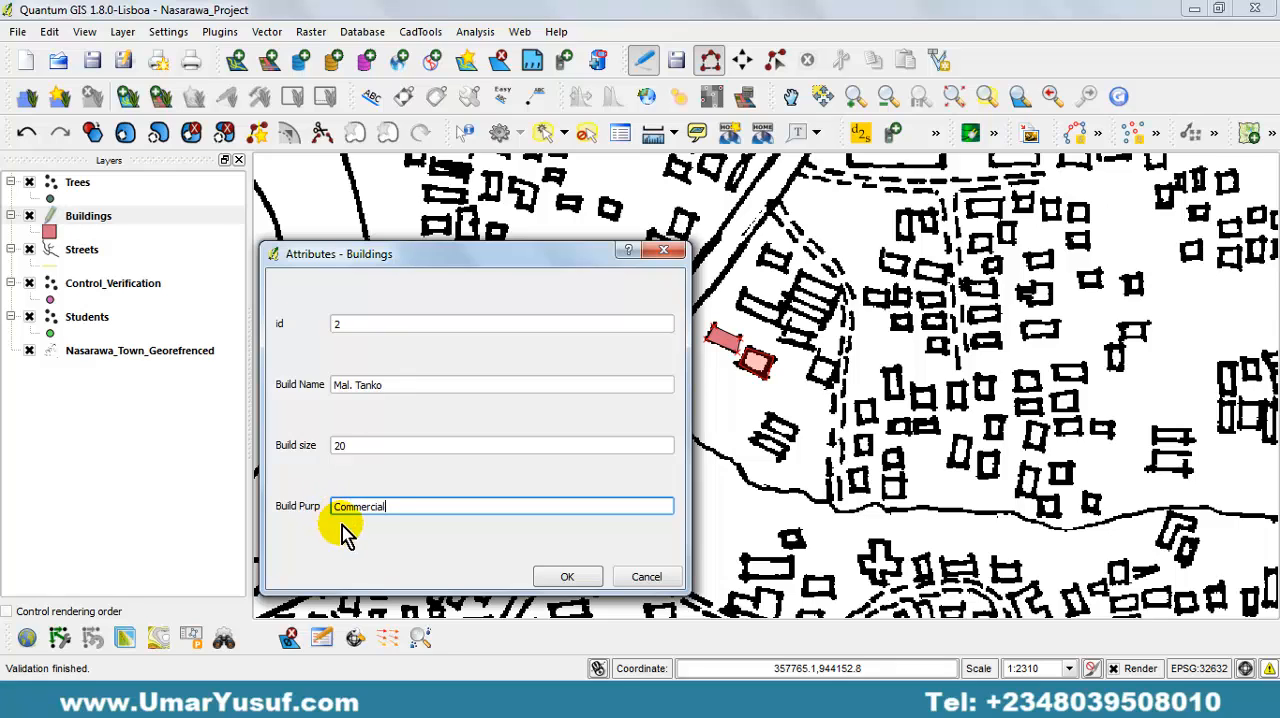
click(567, 577)
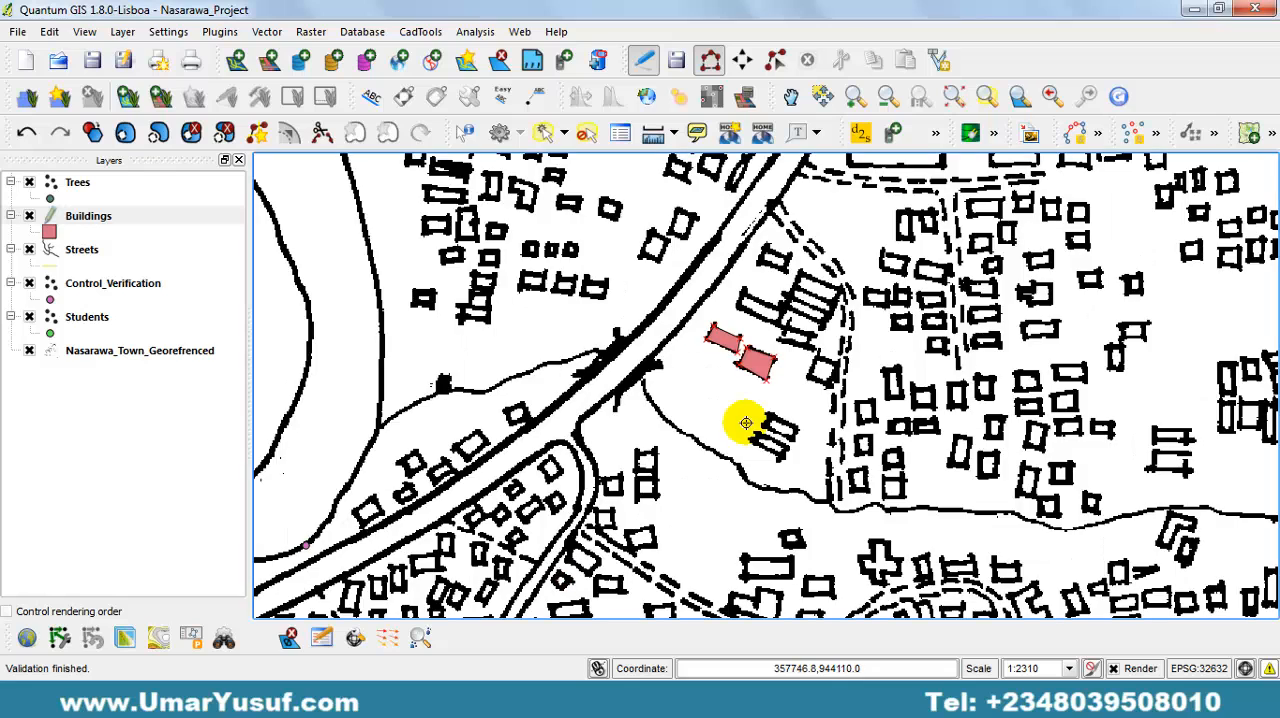
Trace the elongated building just north of the two digitized ones as a Buildings polygon, leaving its attributes empty.
click(736, 310)
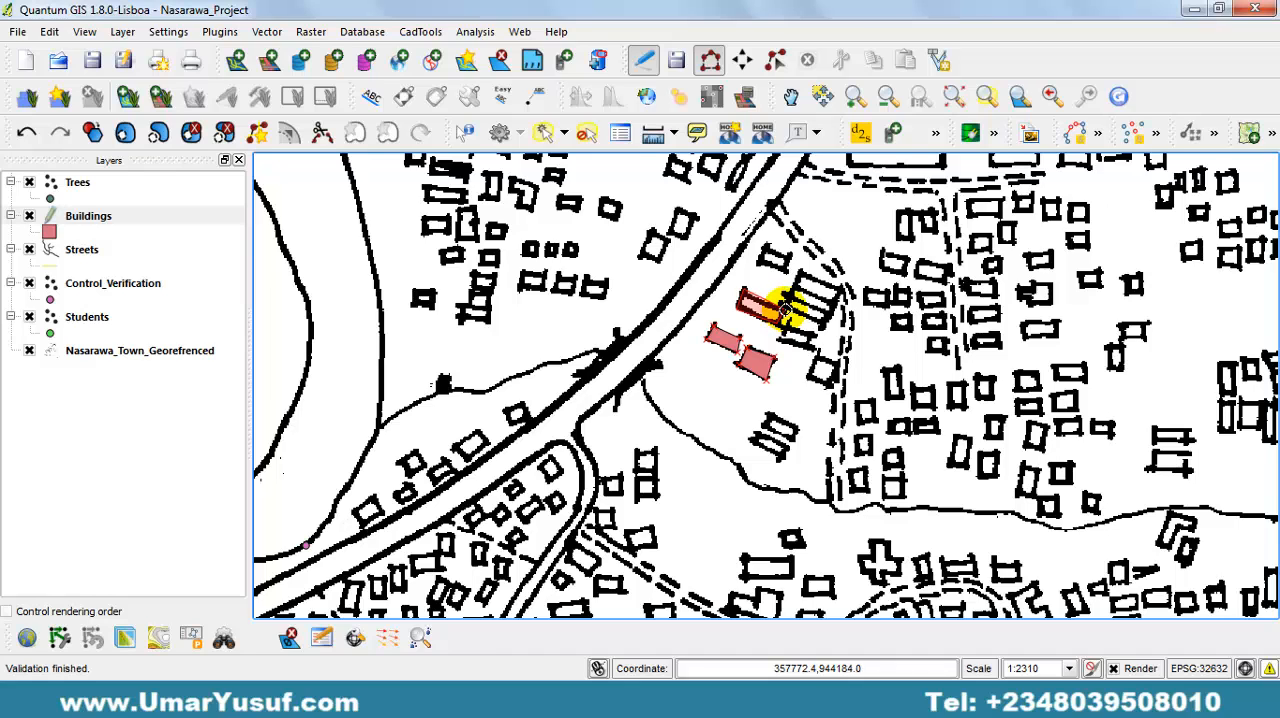
right_click(786, 310)
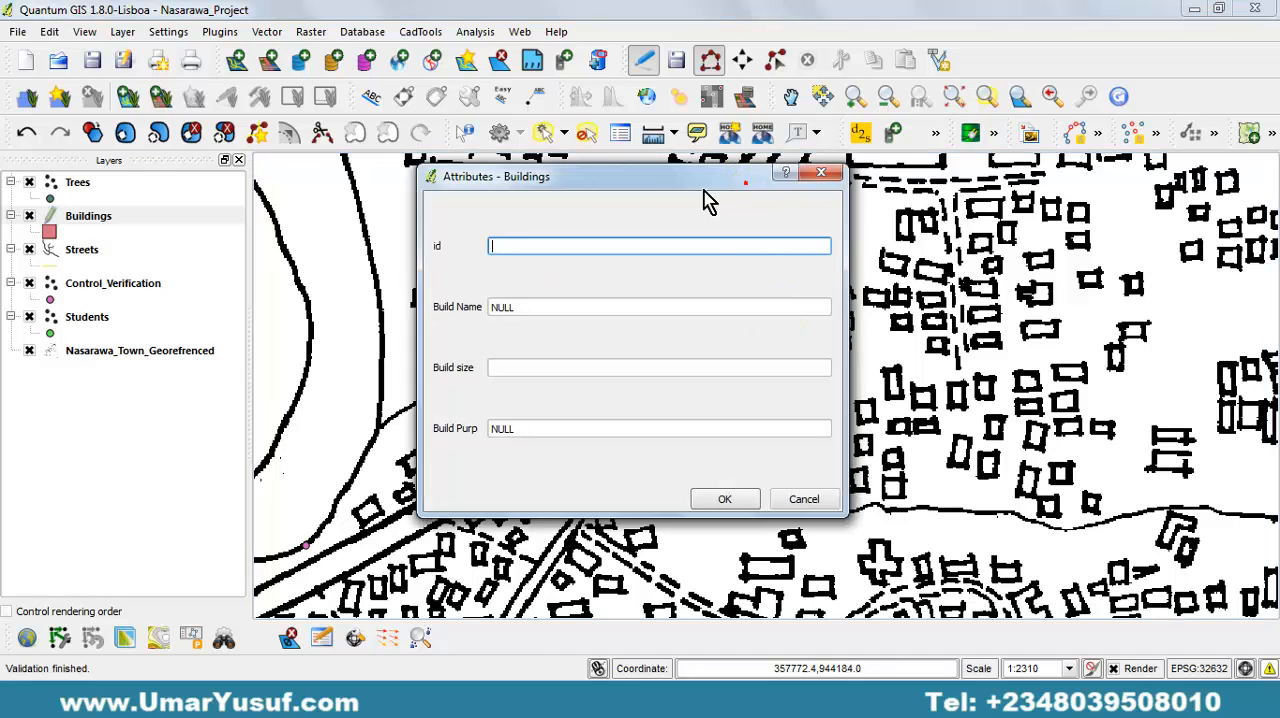
drag(705, 200, 470, 266)
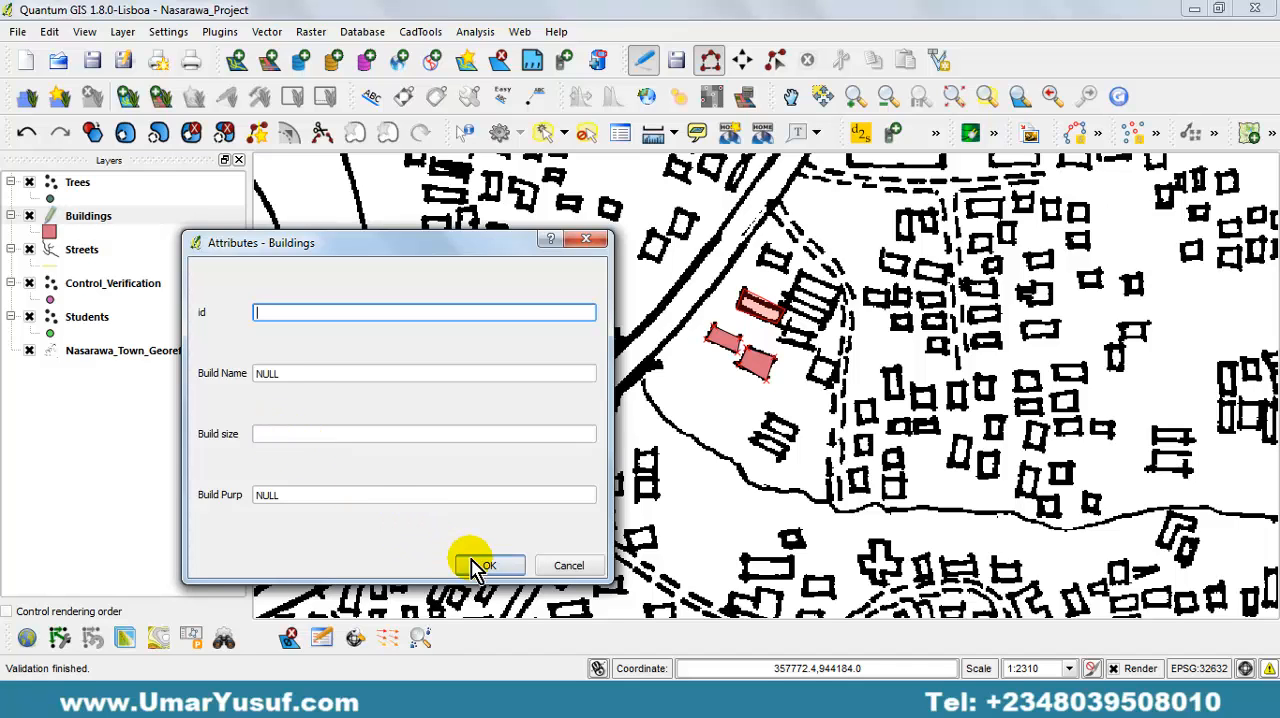
click(518, 575)
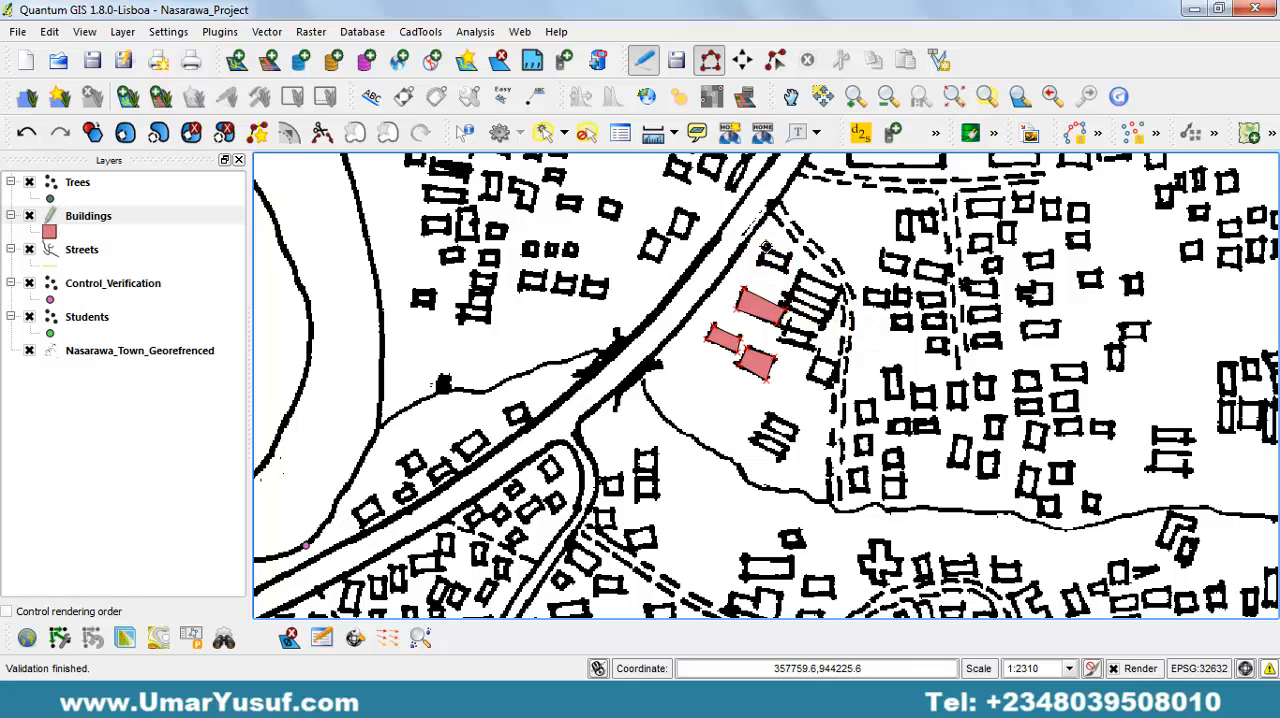
Digitize the small building north of the elongated one, near the dashed path, as a Buildings polygon with empty attributes.
click(764, 247)
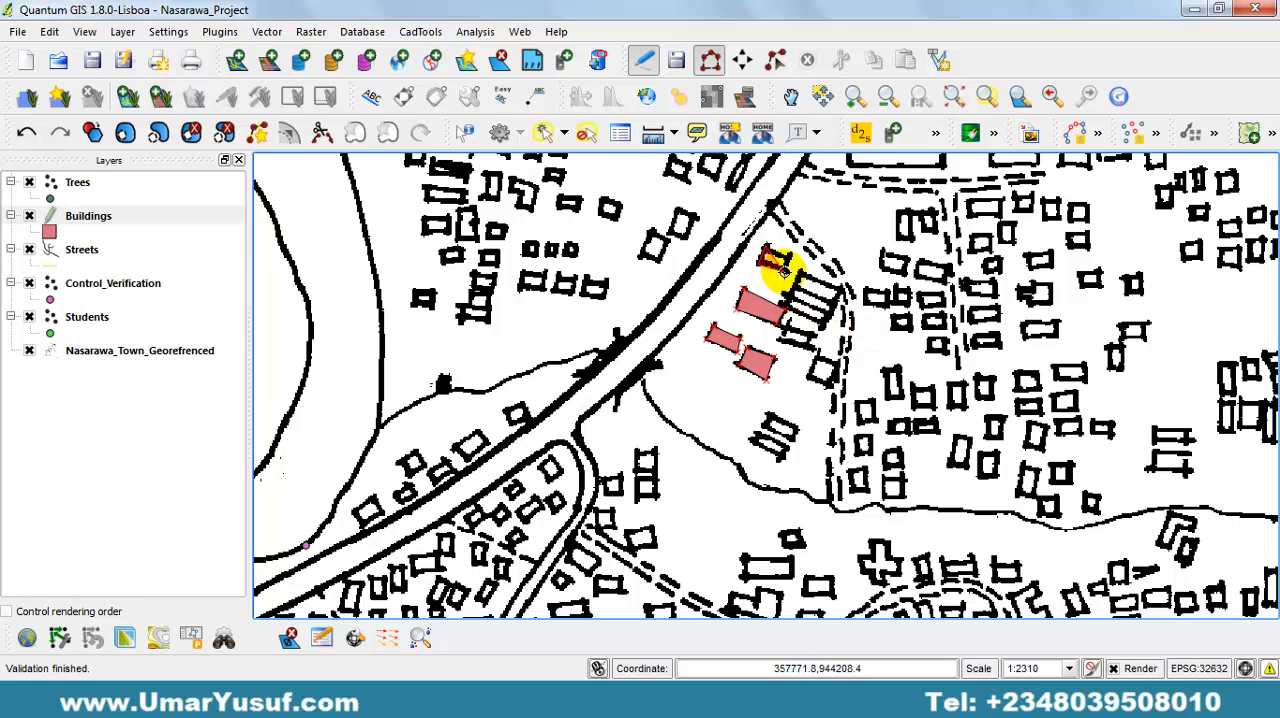
click(774, 247)
right_click(774, 247)
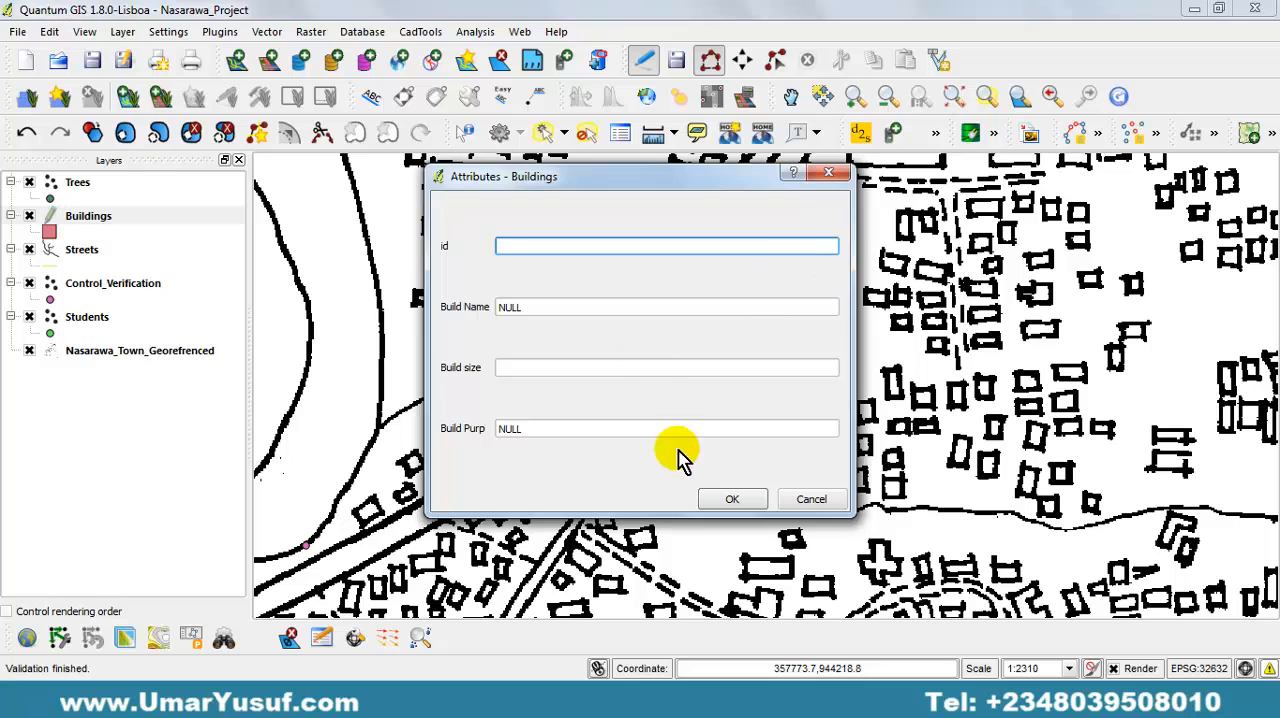
click(732, 499)
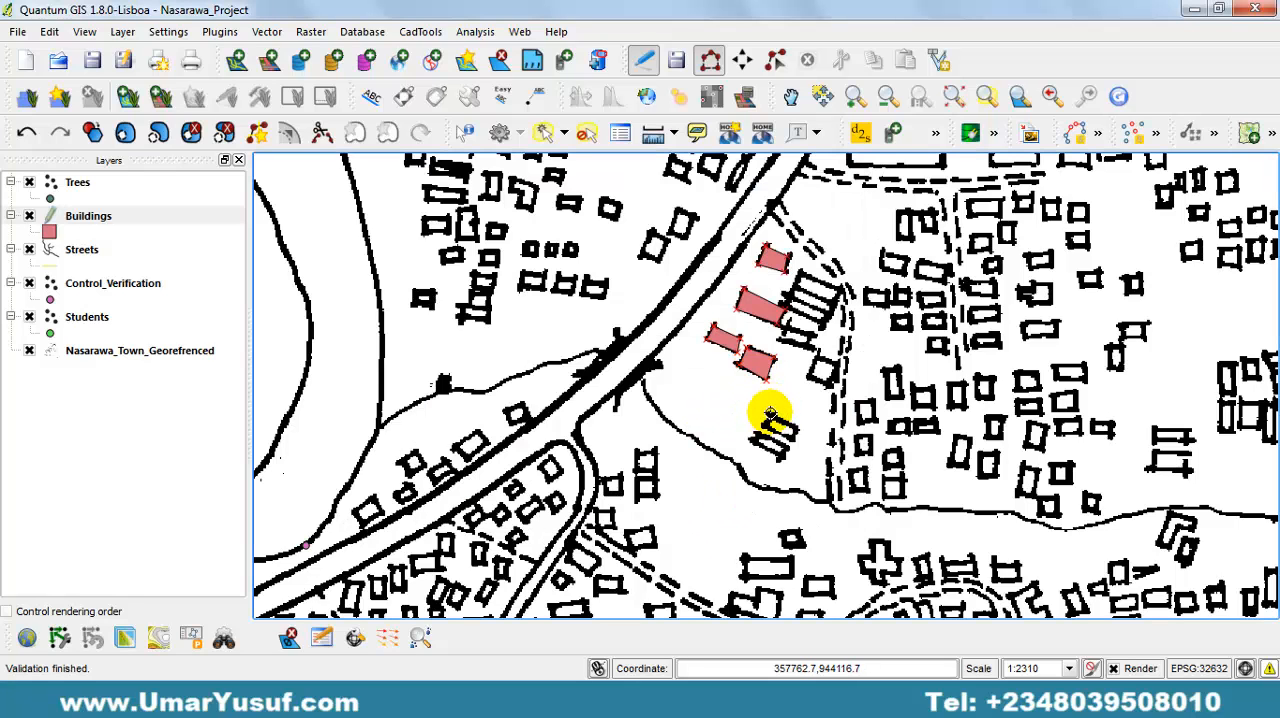
Trace the upper of the two narrow parallel buildings south of the digitized group, accepting empty attributes.
click(759, 425)
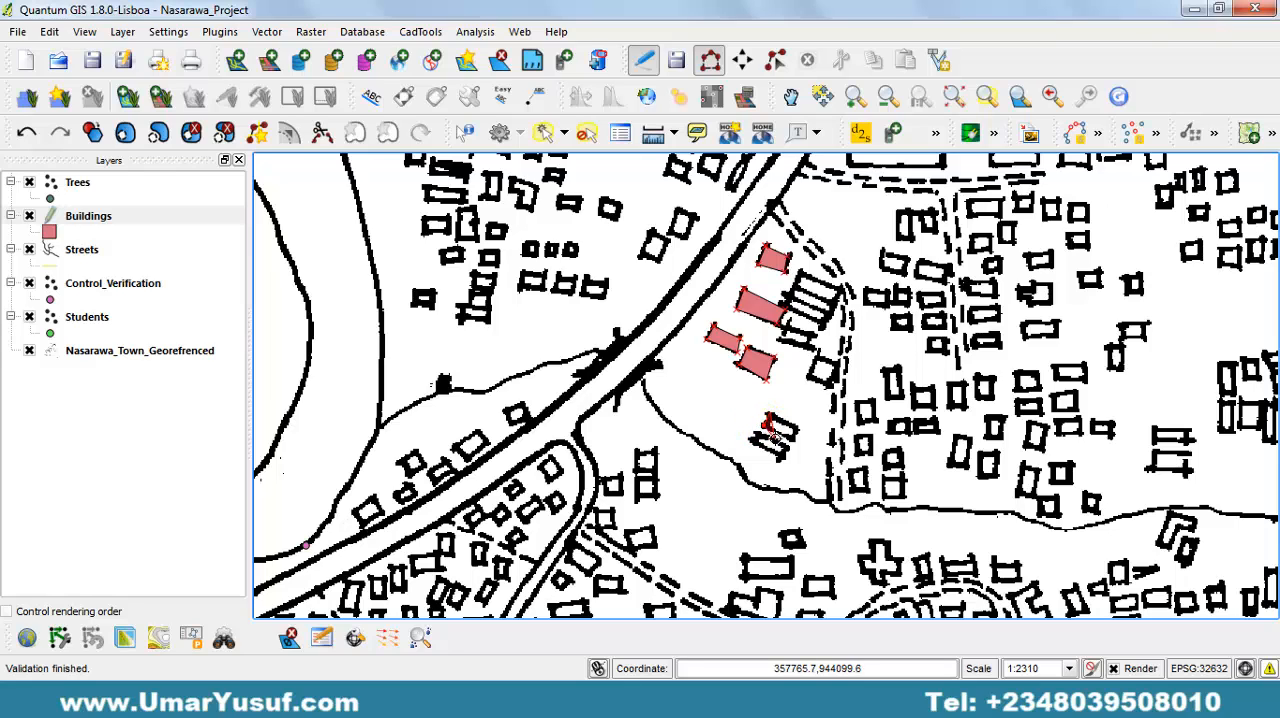
click(787, 440)
click(798, 433)
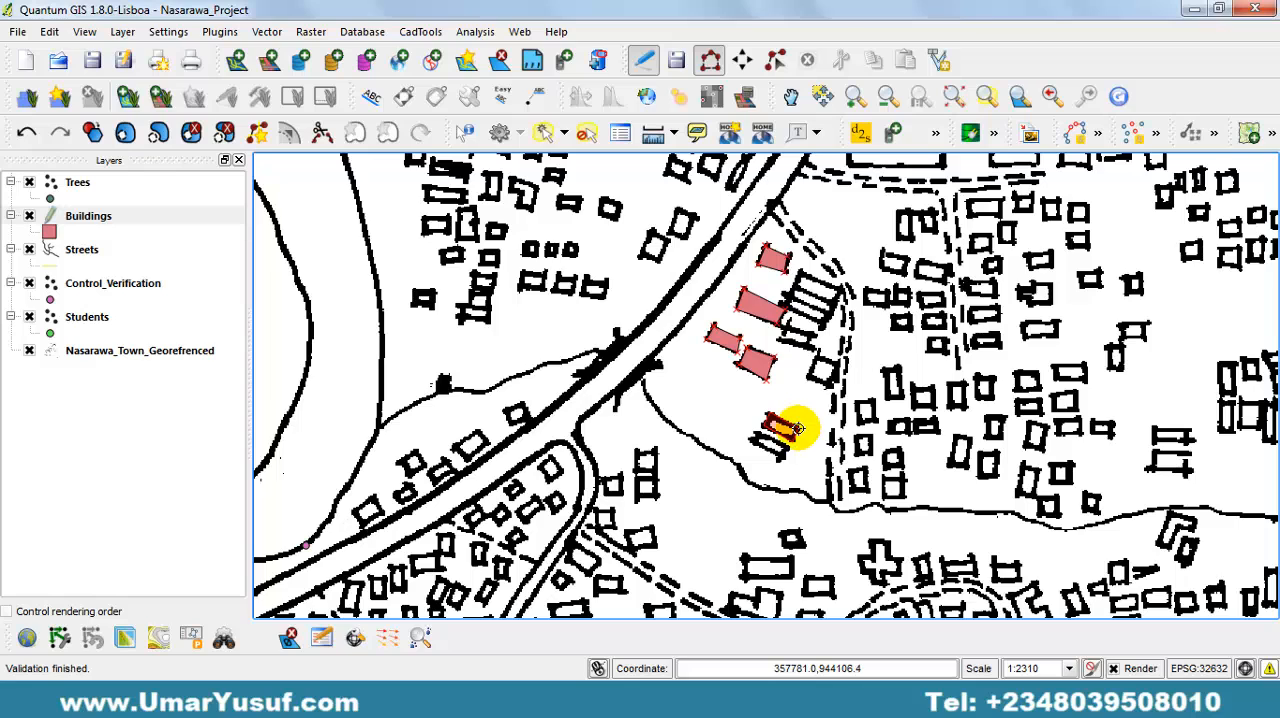
right_click(798, 430)
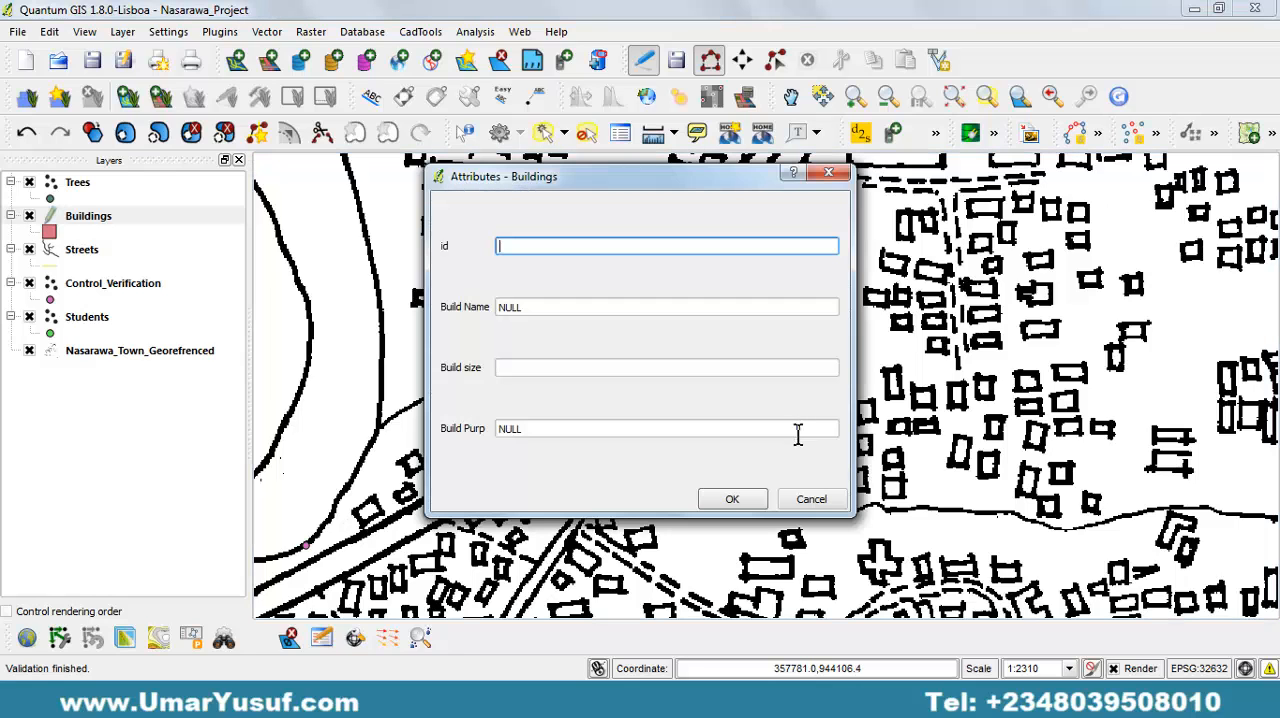
click(748, 496)
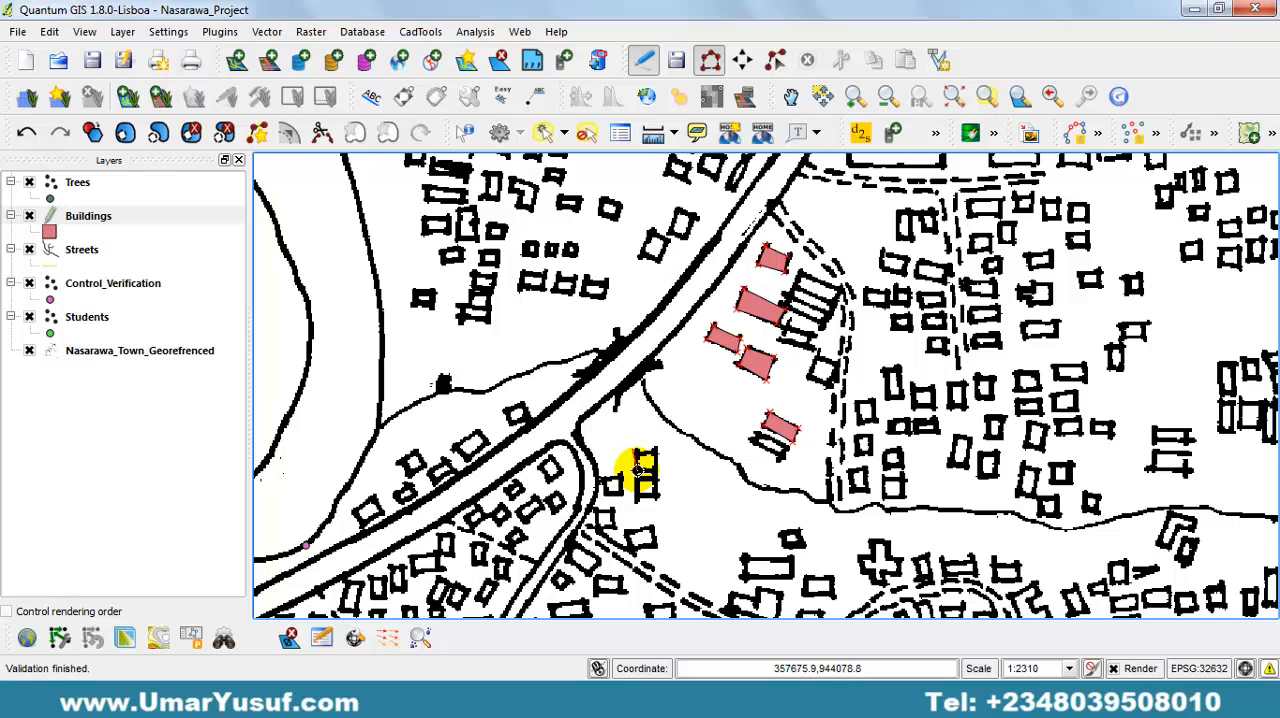
Add a Buildings polygon over the upper of the two stacked buildings east of the curved road junction, with empty attributes.
click(642, 455)
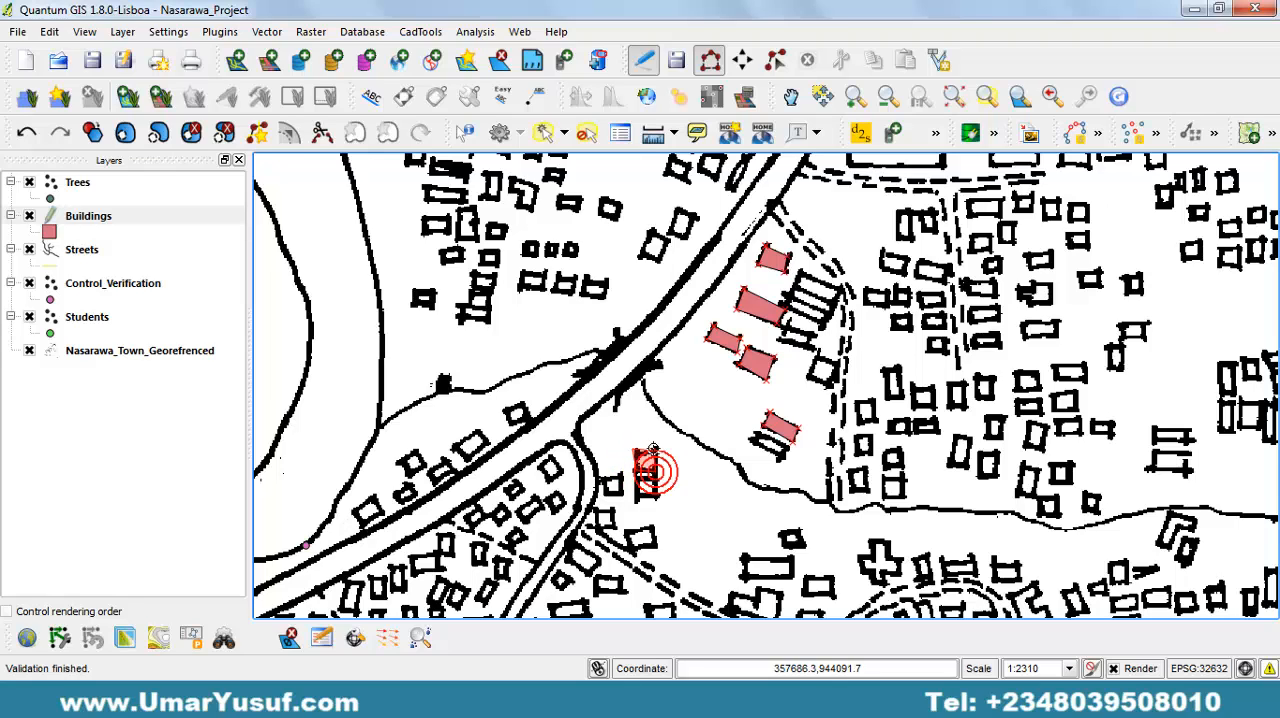
right_click(650, 452)
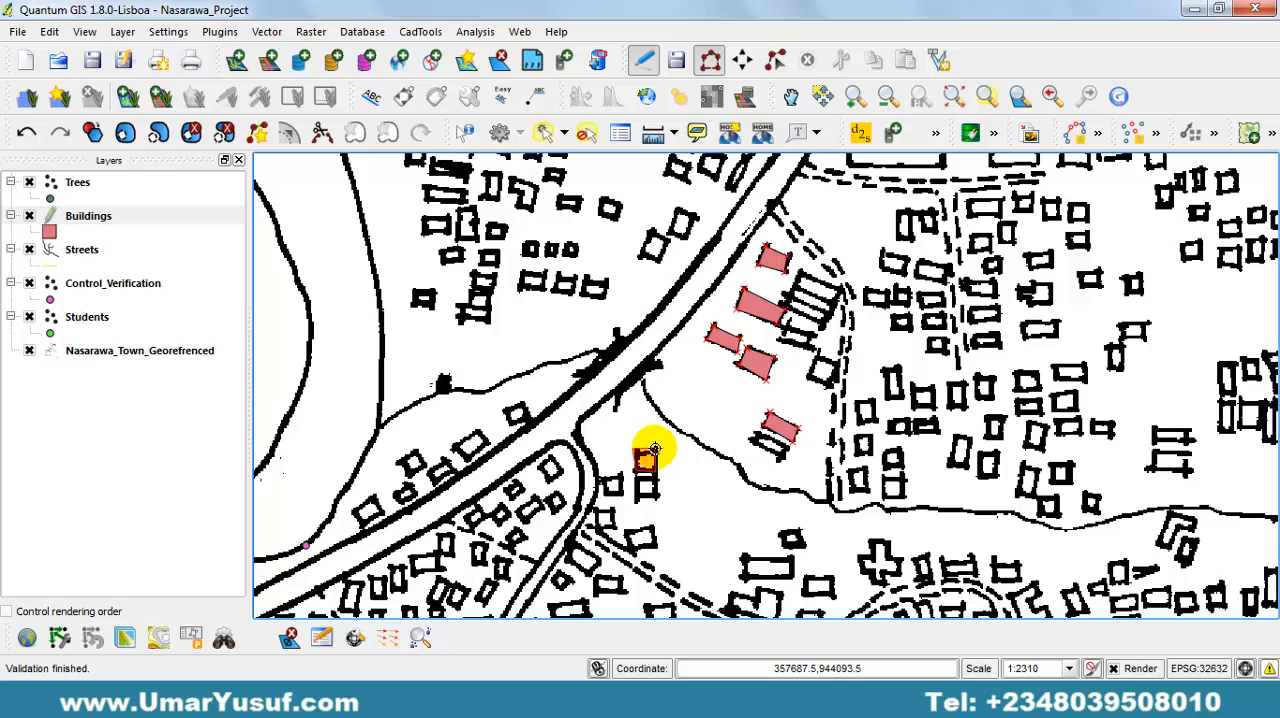
click(724, 500)
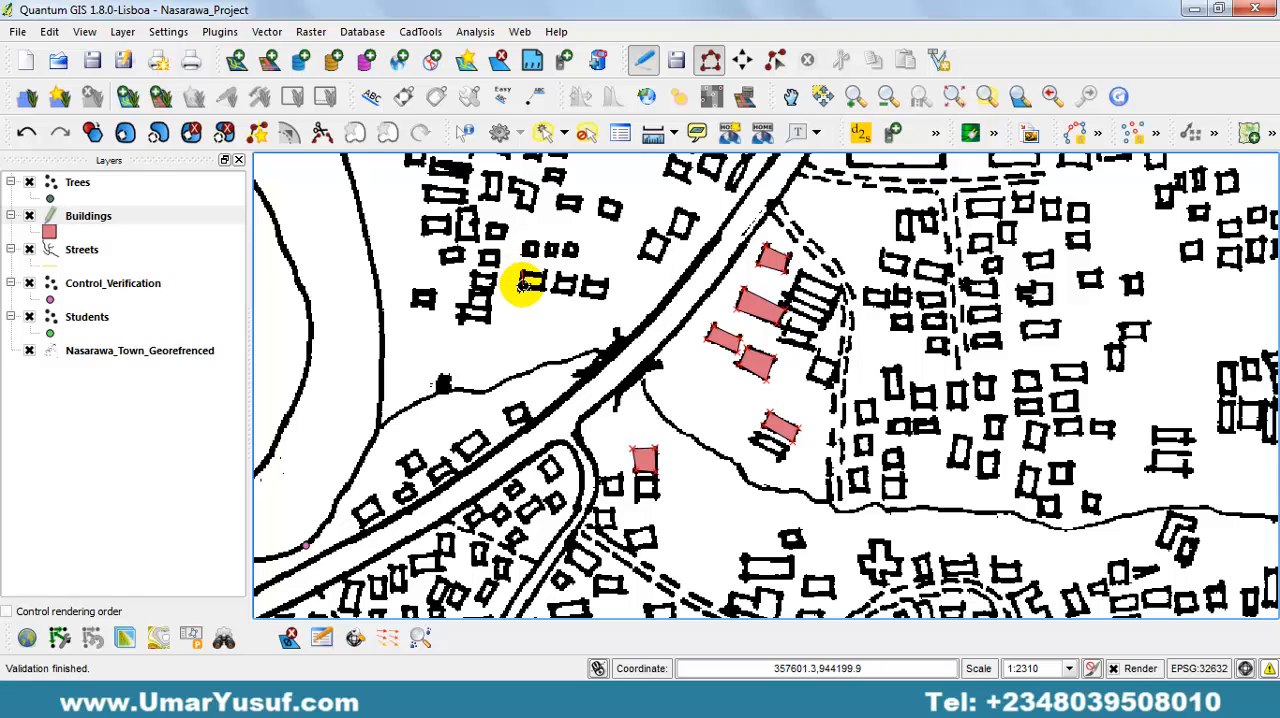
Trace the westernmost building in the row of three northwest of the main road, leaving its attributes empty.
click(520, 286)
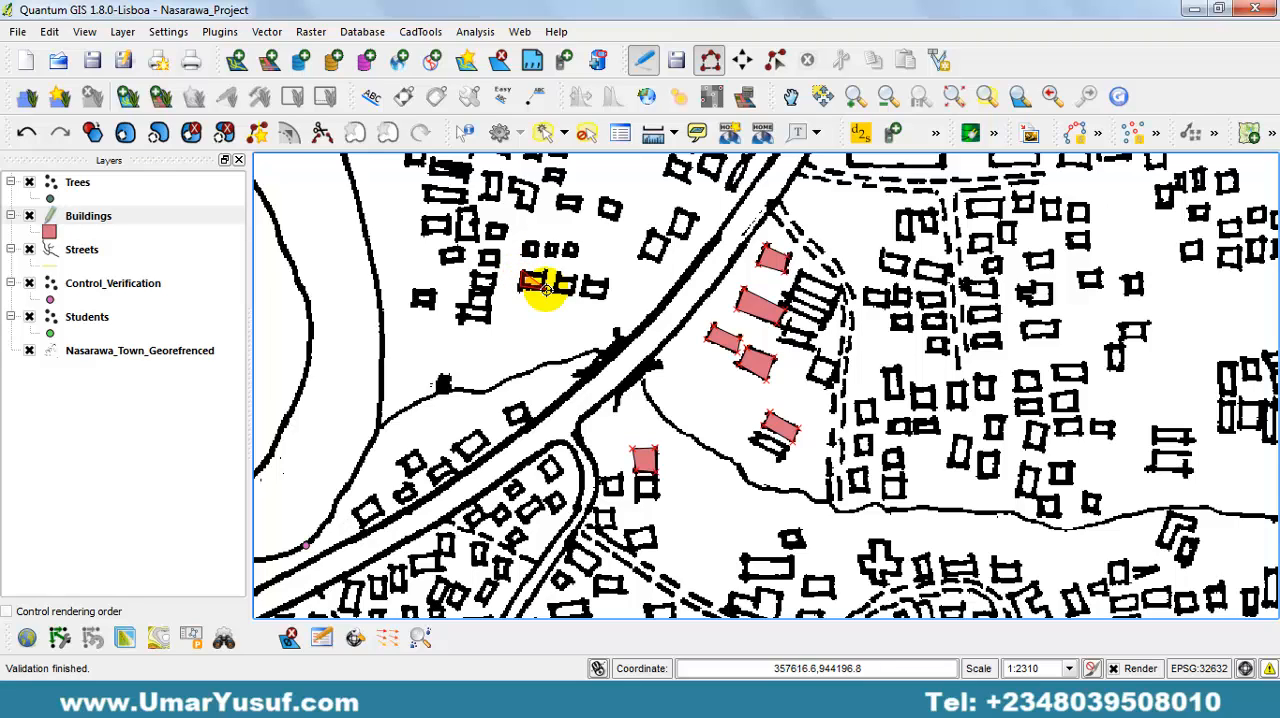
click(545, 289)
right_click(546, 273)
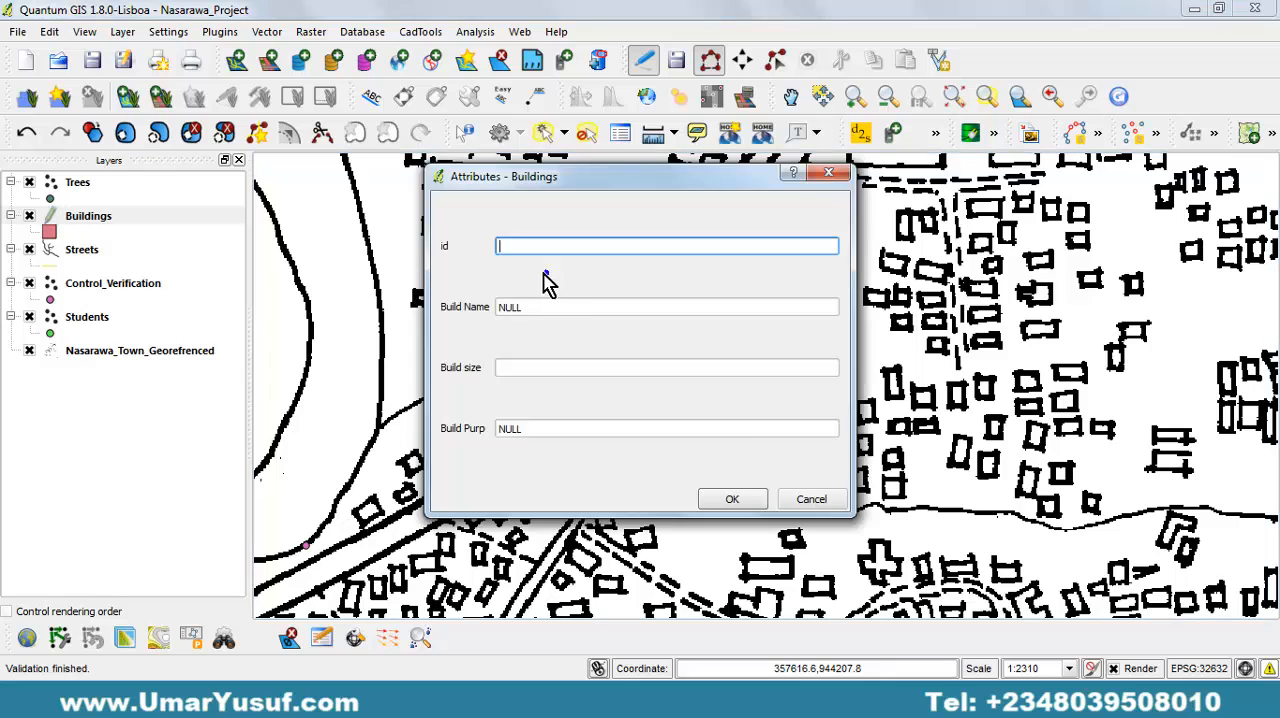
click(733, 500)
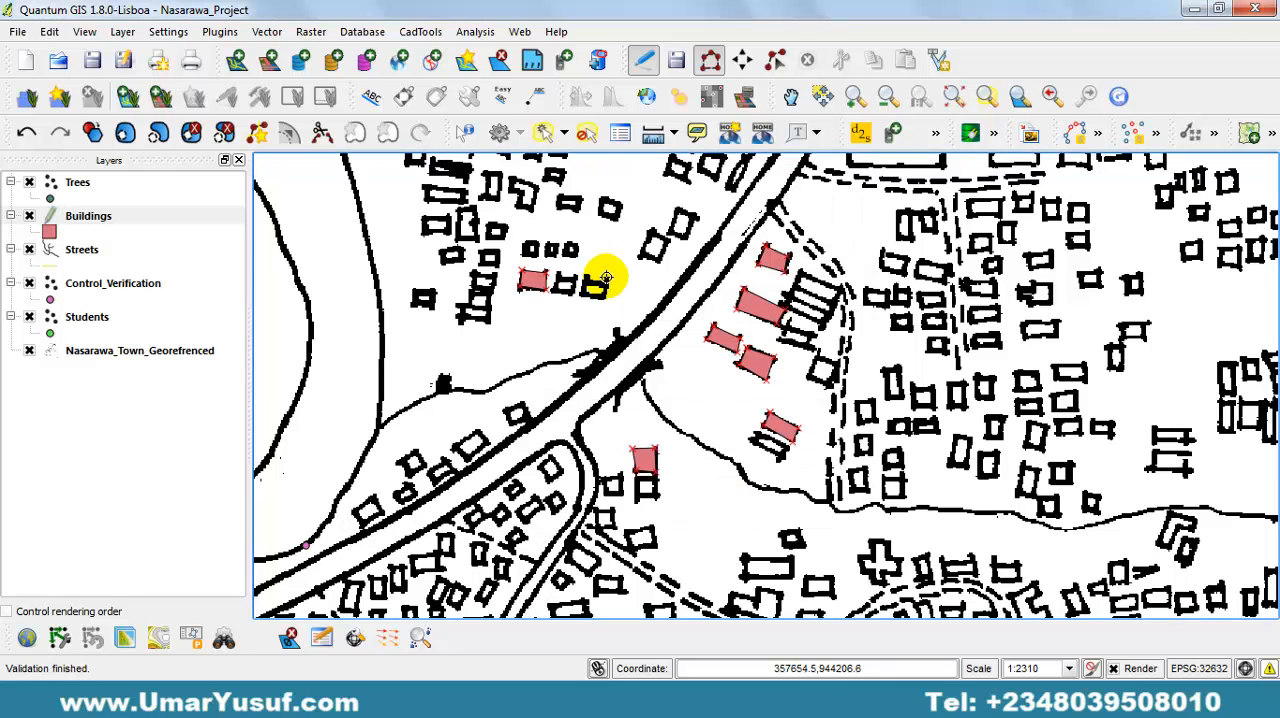
Trace the middle building in the row of three northwest of the main road, with empty attributes.
click(551, 291)
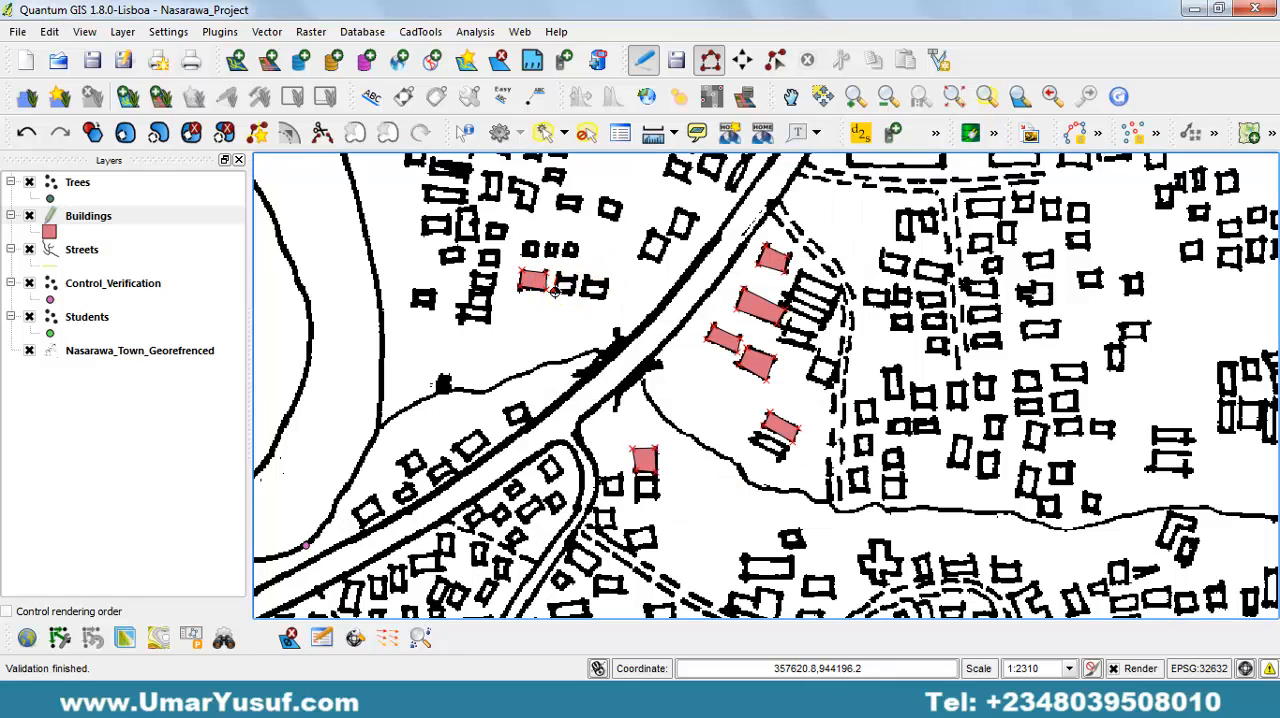
click(576, 294)
click(578, 276)
right_click(578, 276)
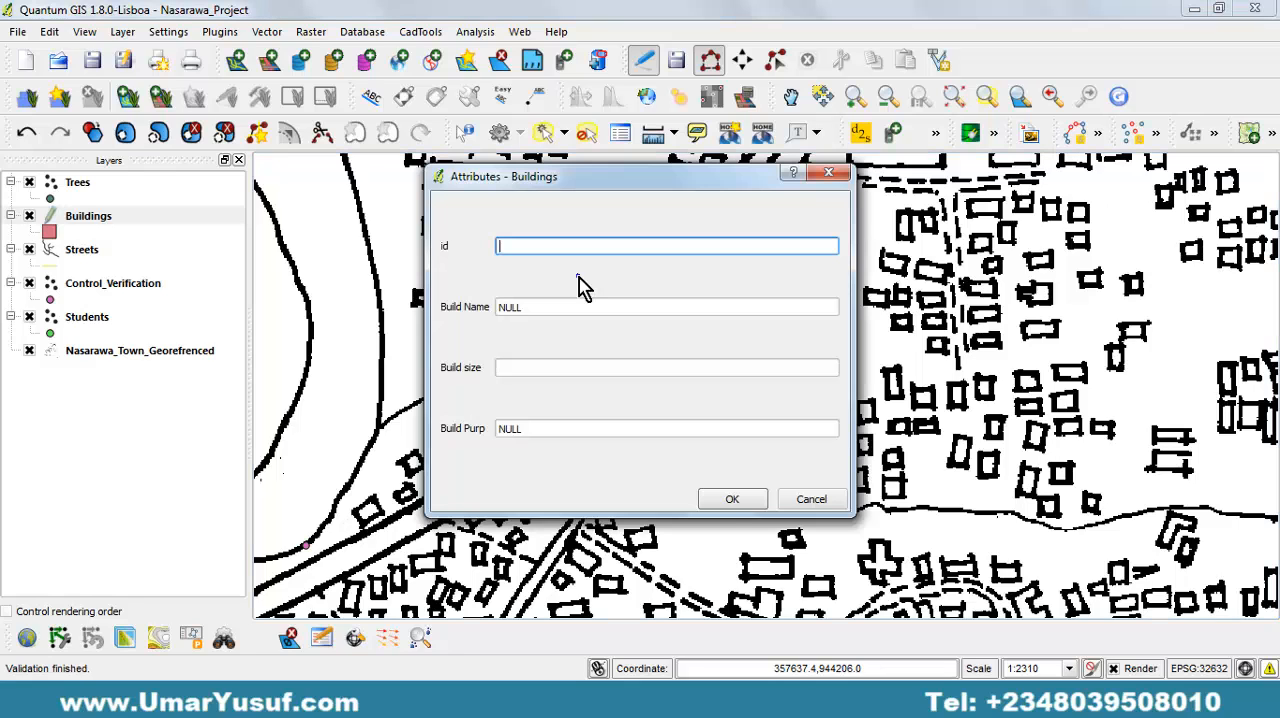
click(731, 500)
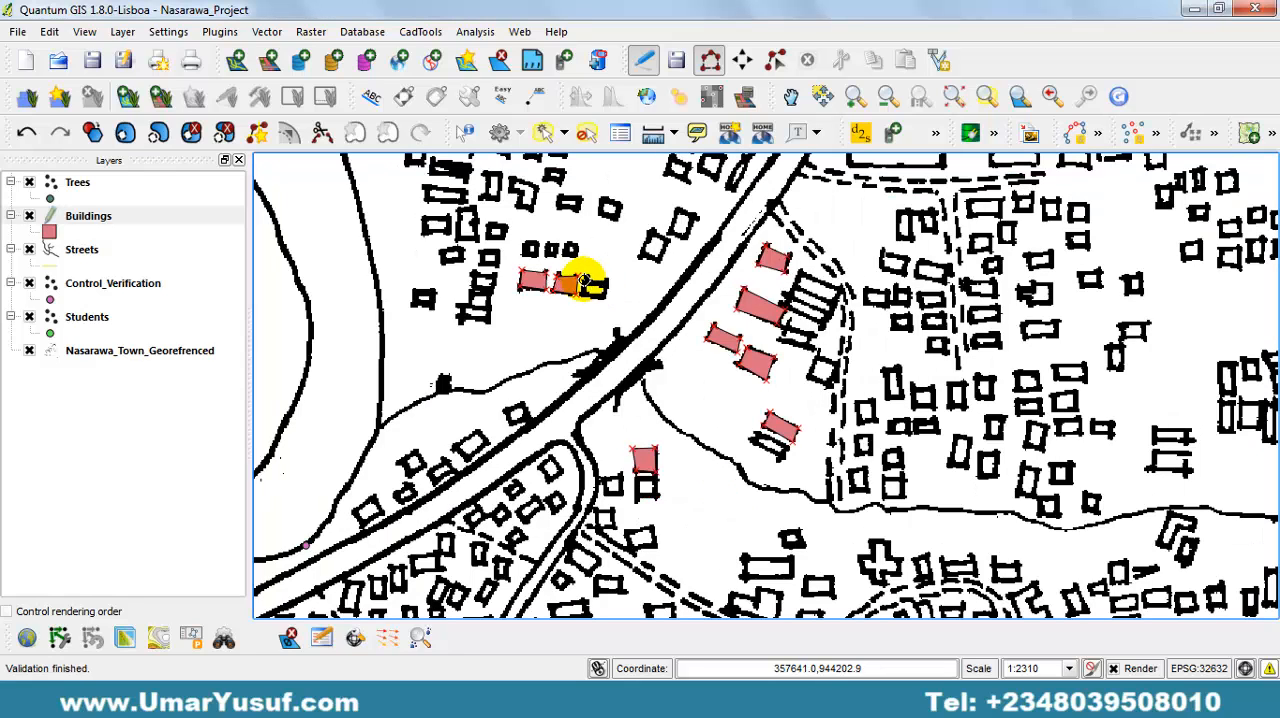
Trace the easternmost building in the row of three northwest of the main road, accepting empty attributes.
click(584, 281)
click(581, 297)
click(605, 298)
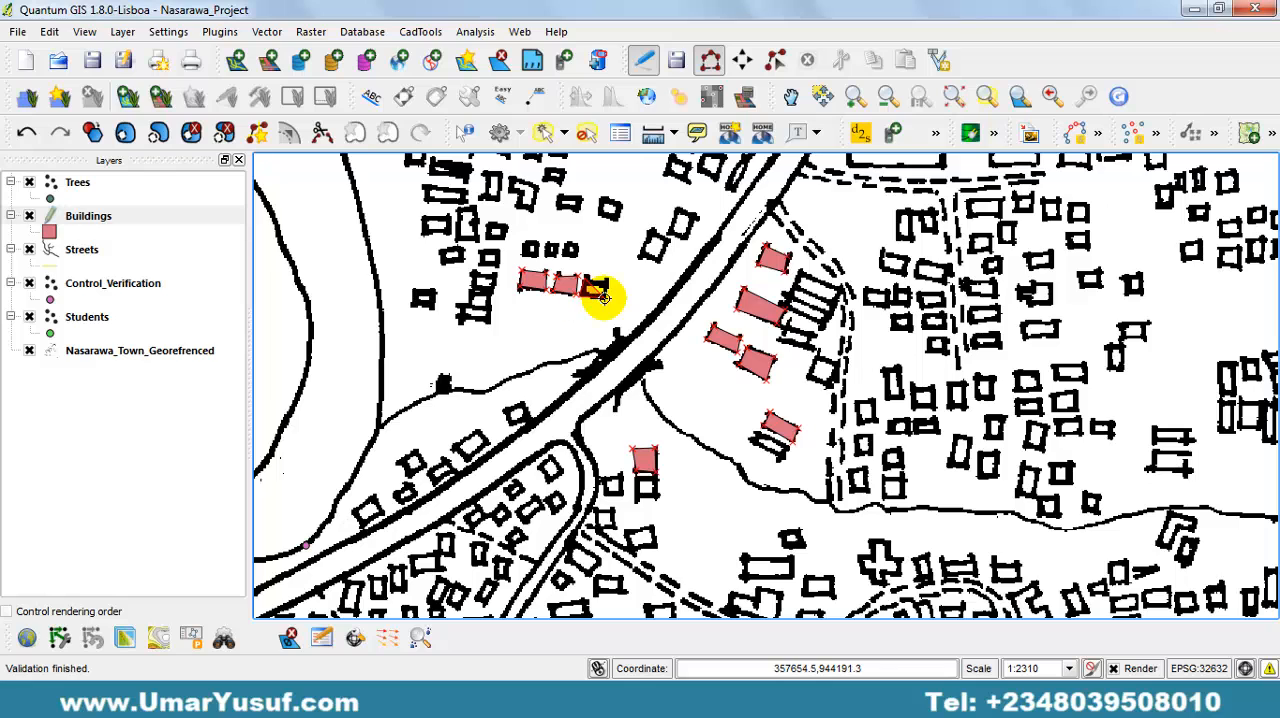
click(608, 279)
right_click(608, 283)
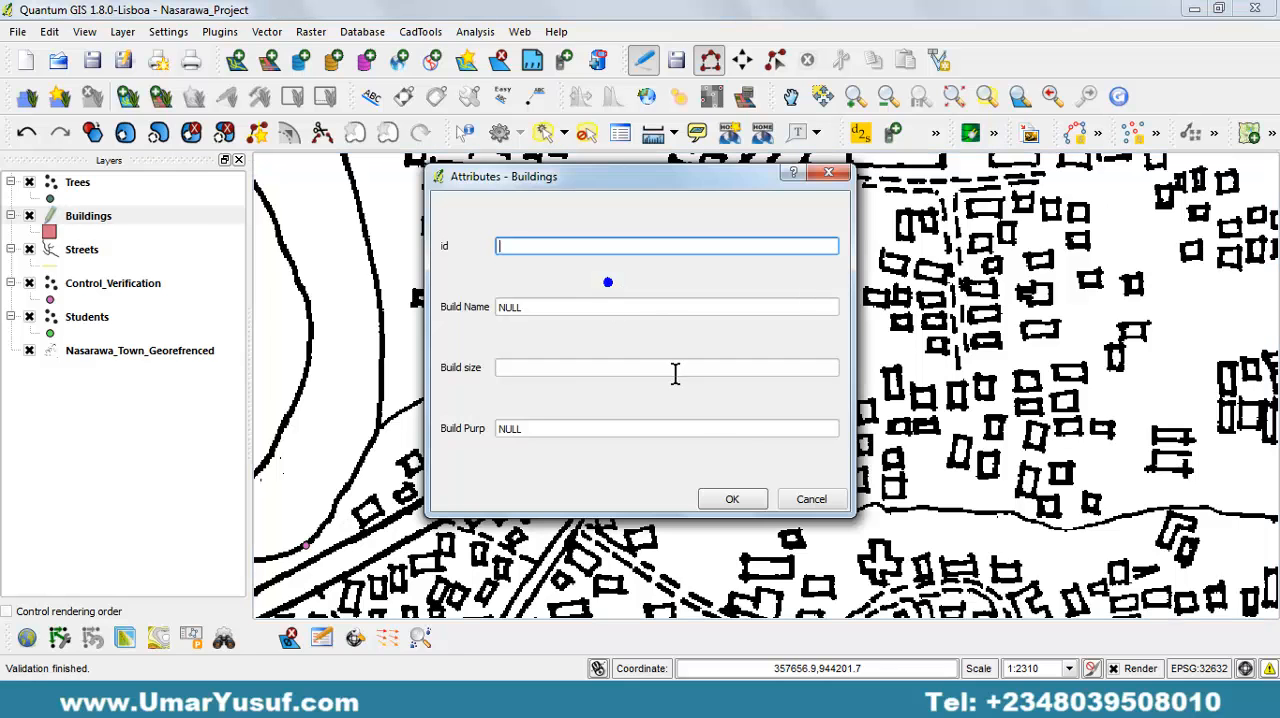
click(722, 498)
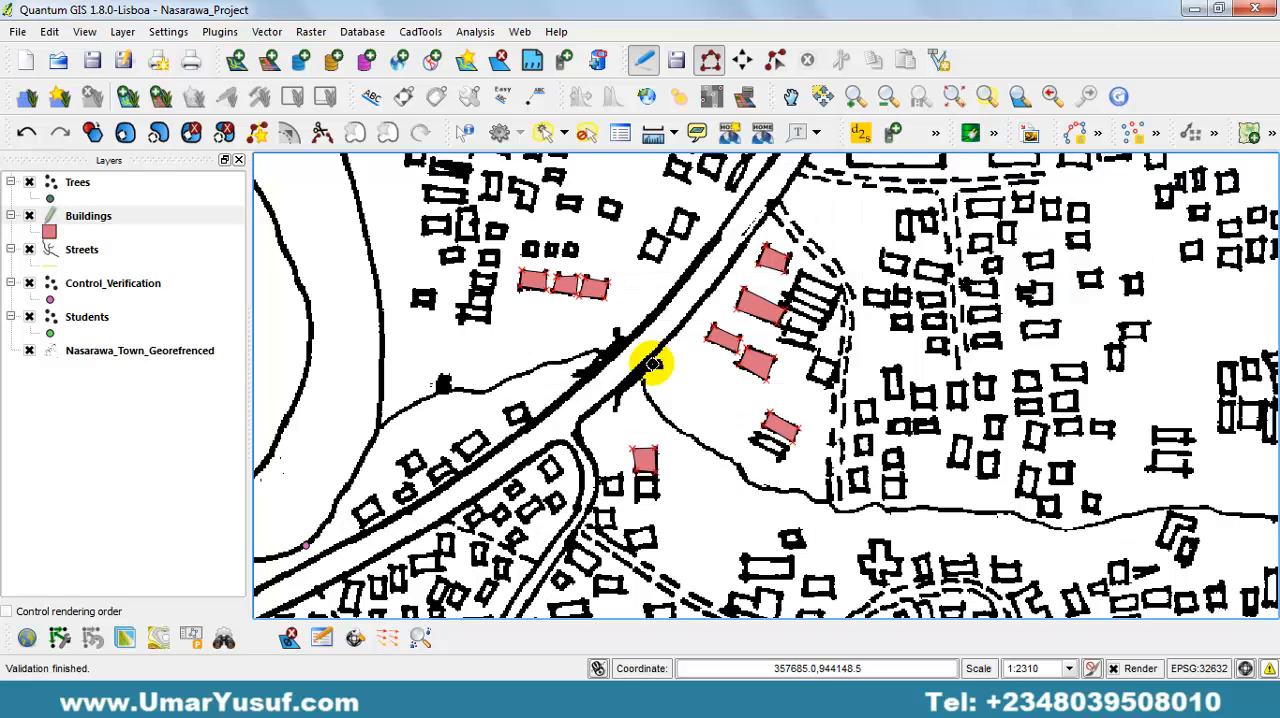
Digitize the southwestern building of the pair beside the main road's northwest edge as a four-cornered polygon with empty attributes.
click(651, 233)
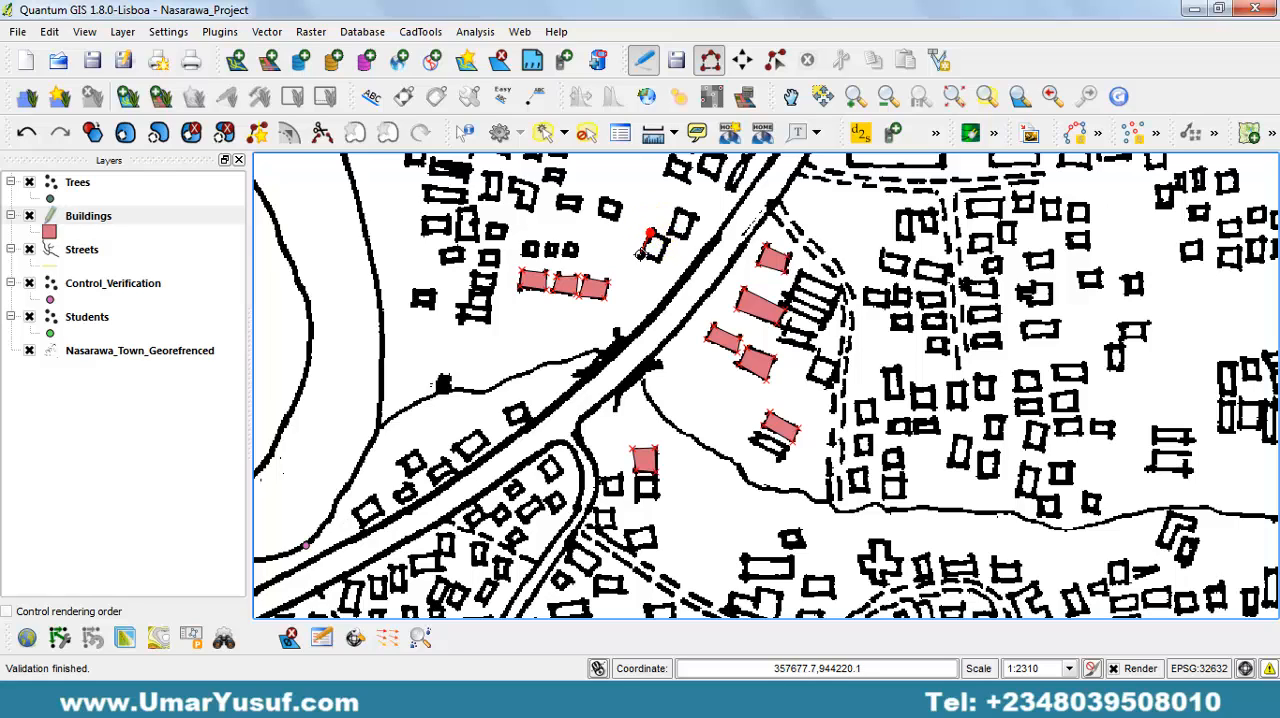
click(639, 253)
click(652, 259)
click(669, 240)
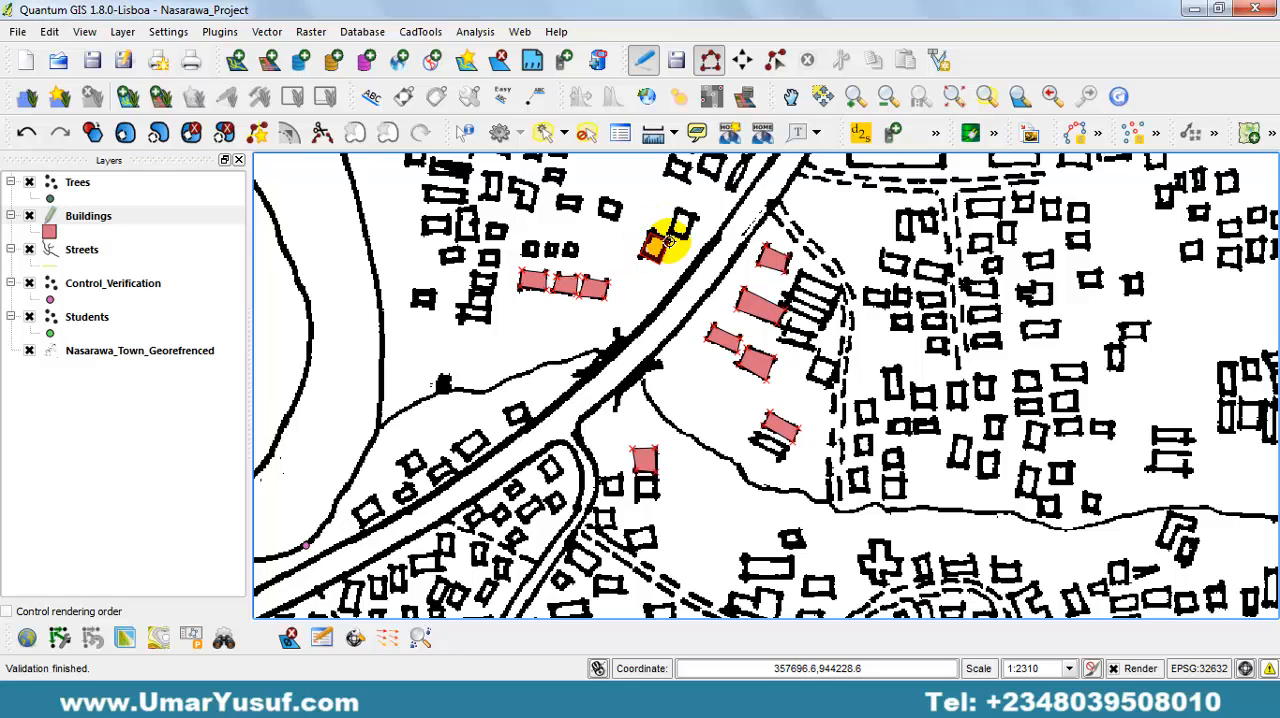
right_click(669, 240)
click(737, 500)
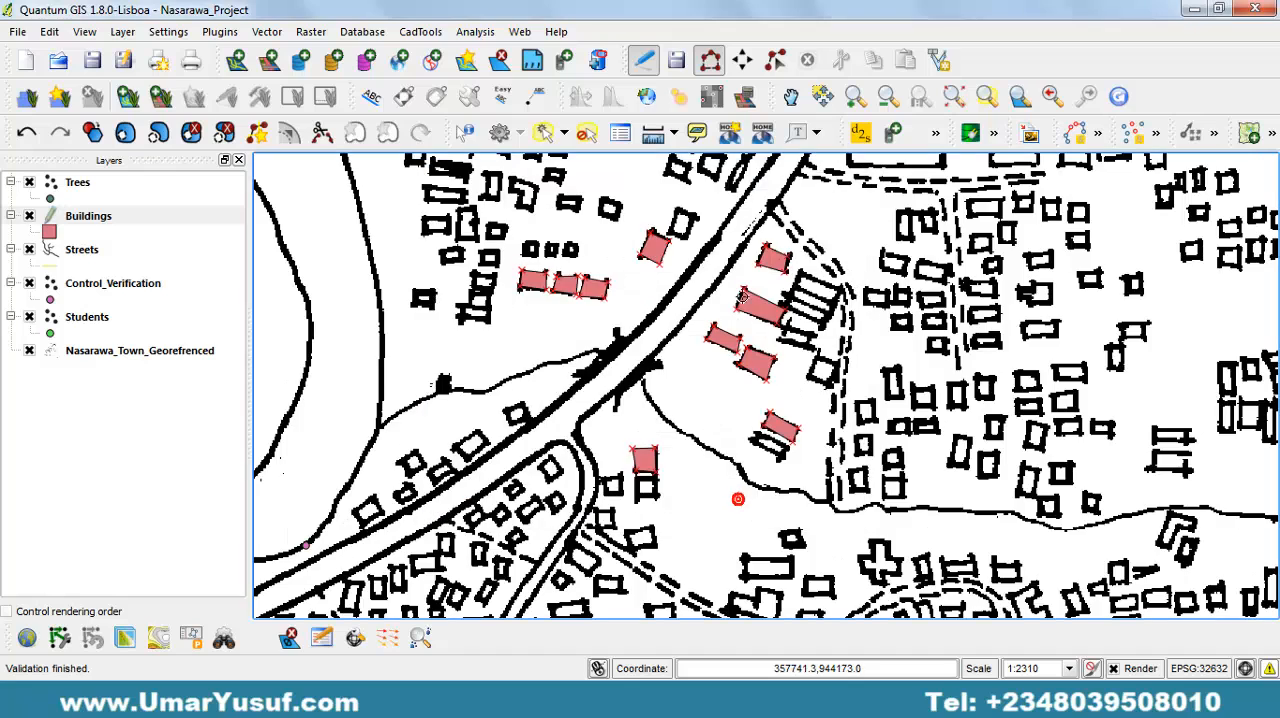
Digitize the northeastern building of the pair beside the main road's northwest edge, leaving its attributes empty.
click(676, 208)
click(668, 230)
click(686, 240)
right_click(681, 237)
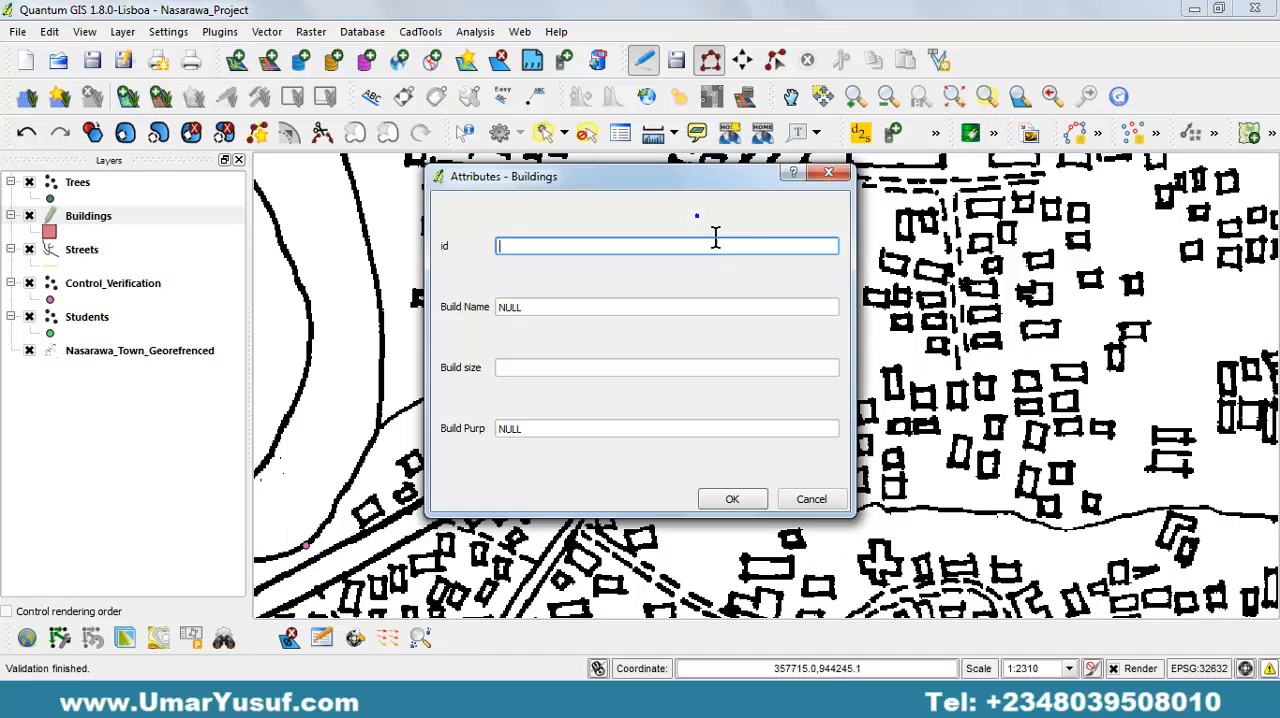
click(732, 499)
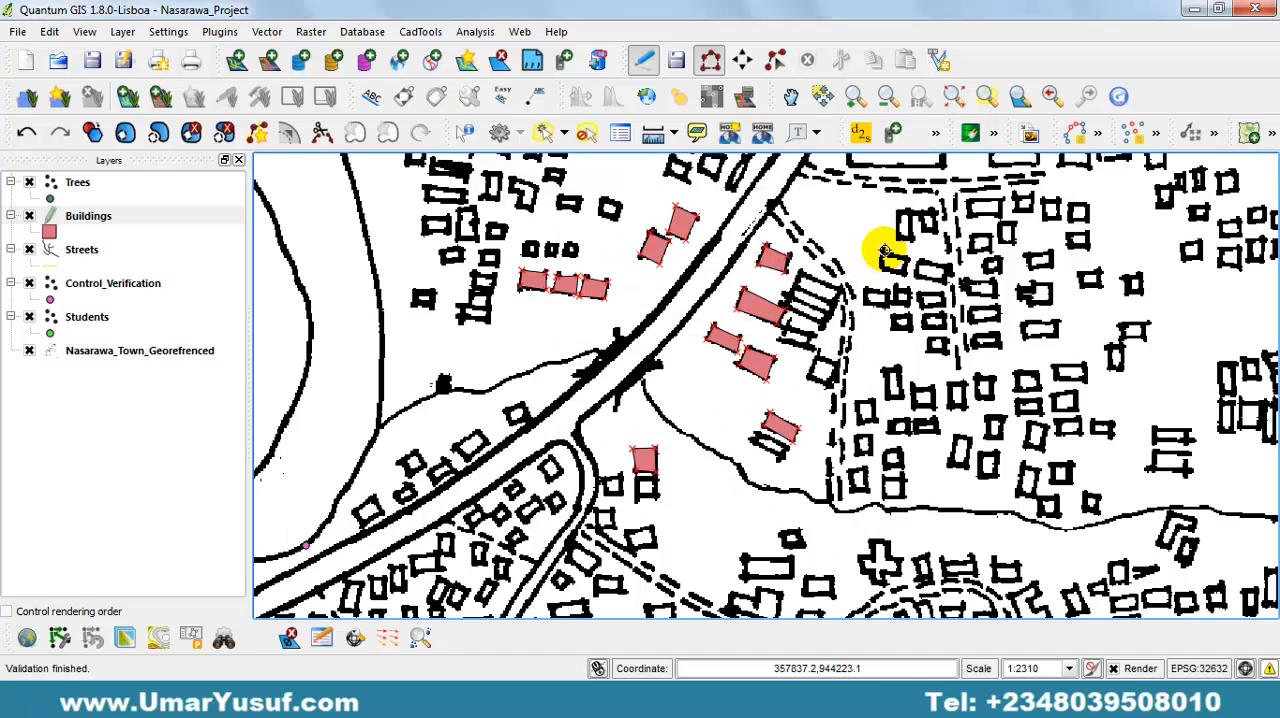
Trace the small four-cornered building just east of the curved dashed path as a Buildings polygon with empty attributes.
click(878, 268)
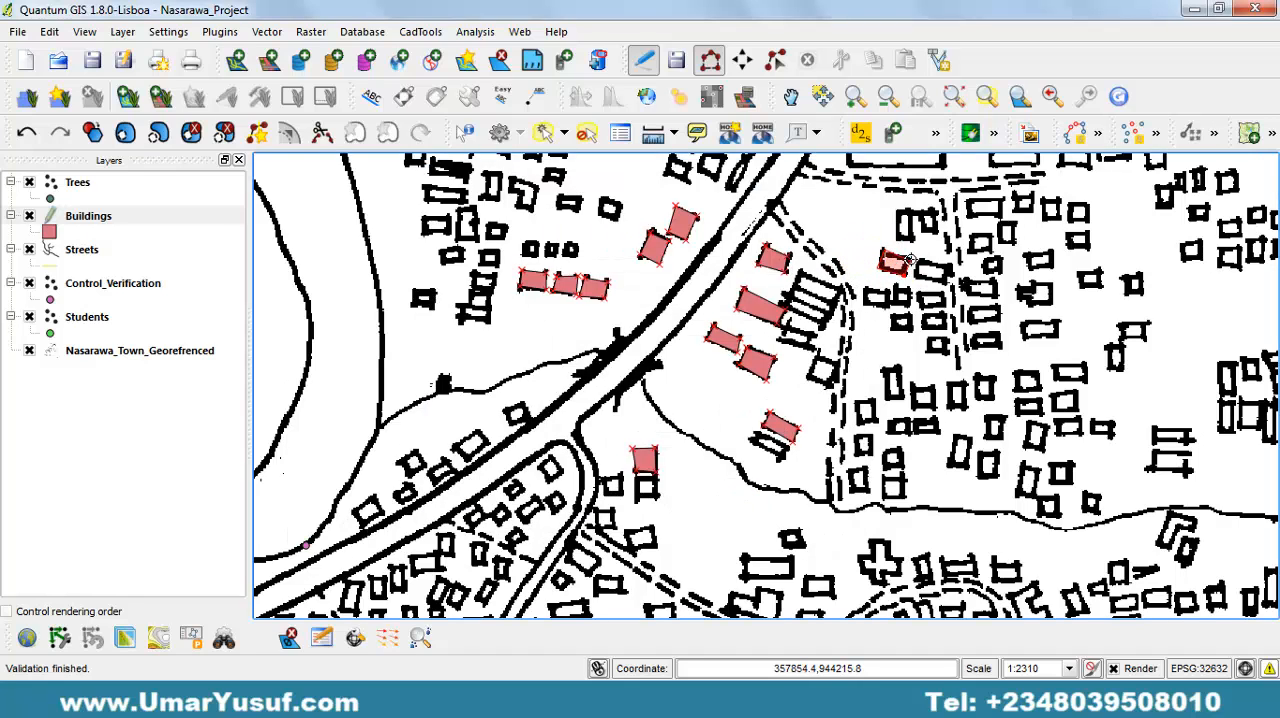
click(904, 275)
click(911, 258)
right_click(911, 258)
click(733, 499)
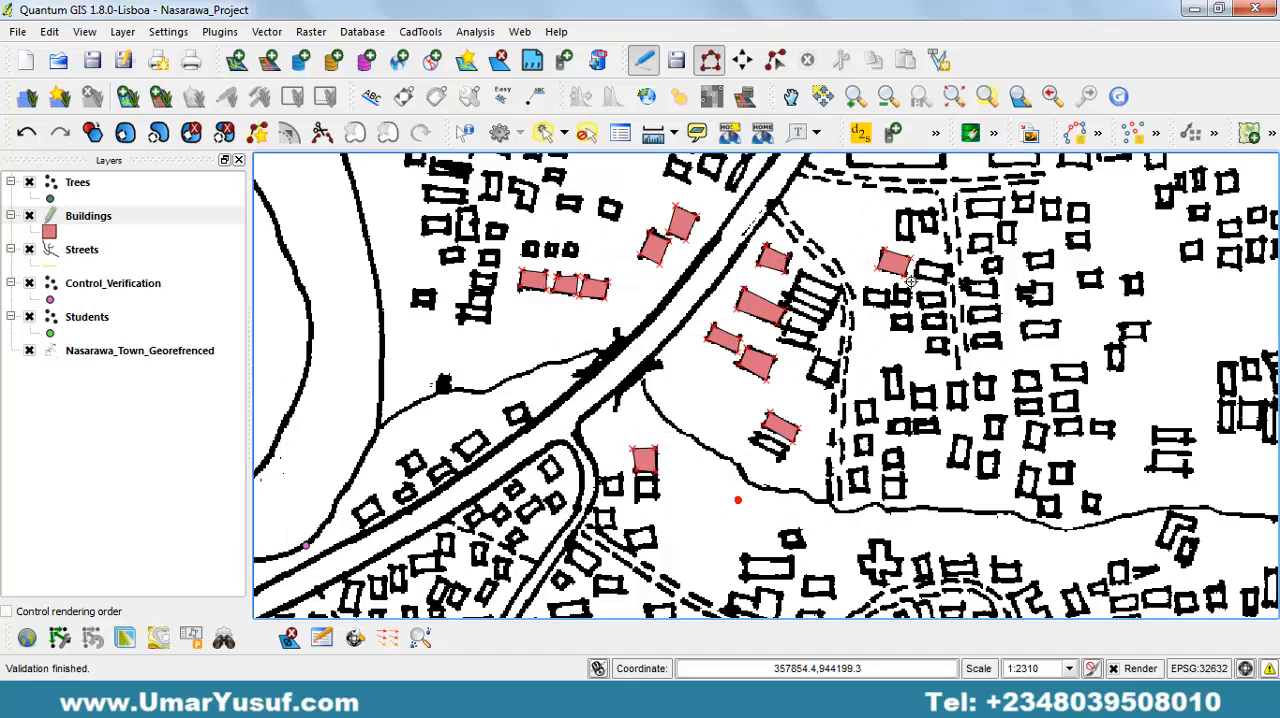
Trace the adjacent building east of the last polygon, beside the vertical dashed path, accepting empty attributes.
click(916, 276)
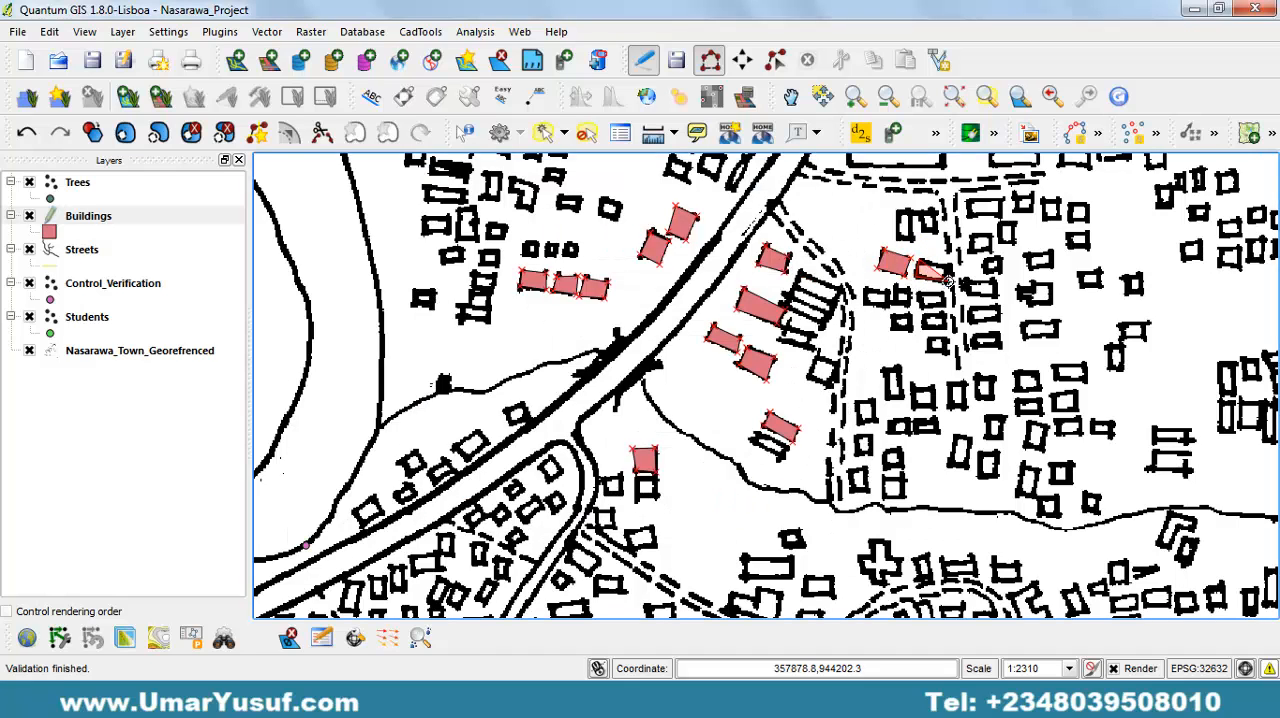
click(948, 281)
click(952, 266)
right_click(952, 266)
click(715, 493)
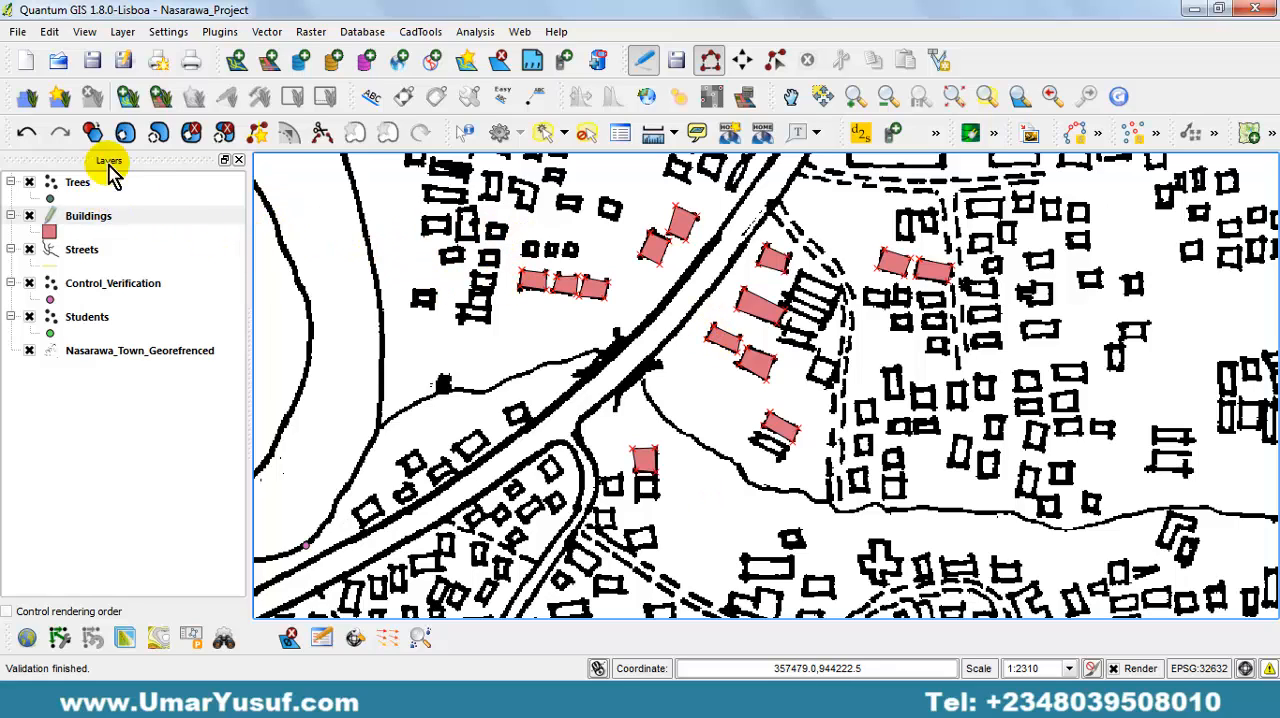
Save the edits made to the Buildings layer while keeping it in editing mode.
click(678, 66)
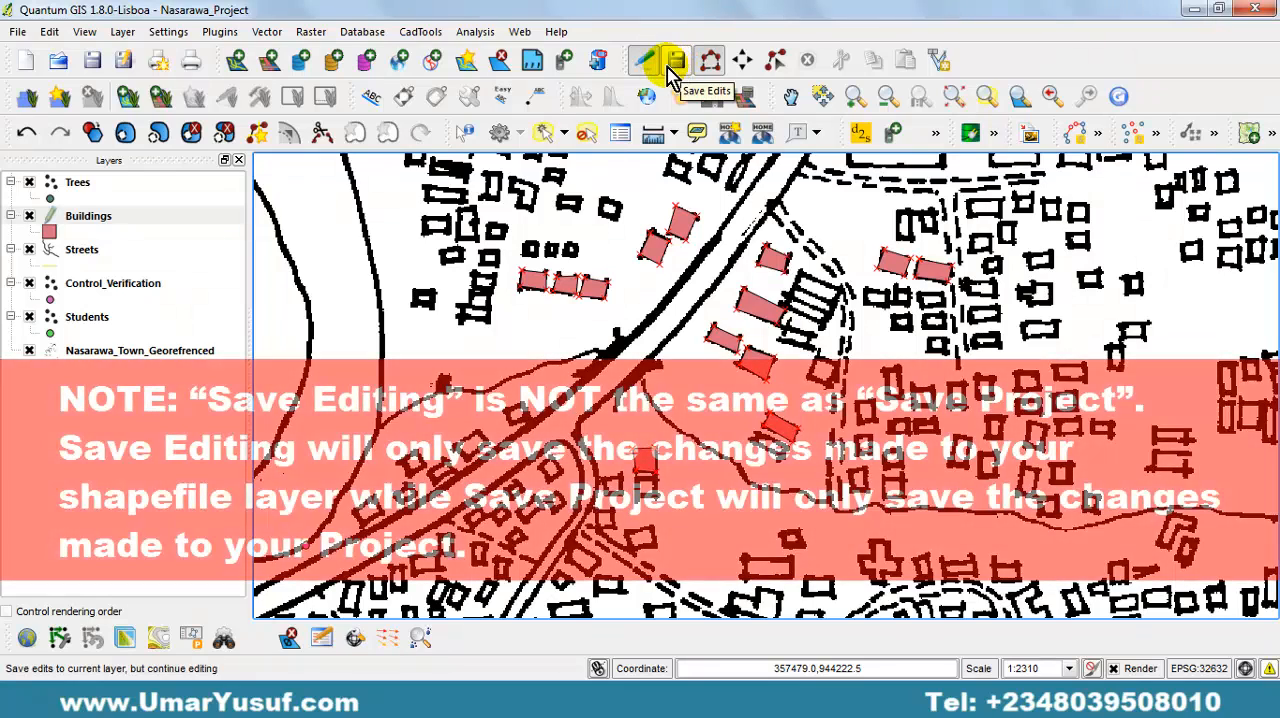
click(84, 31)
mouse_move(122, 33)
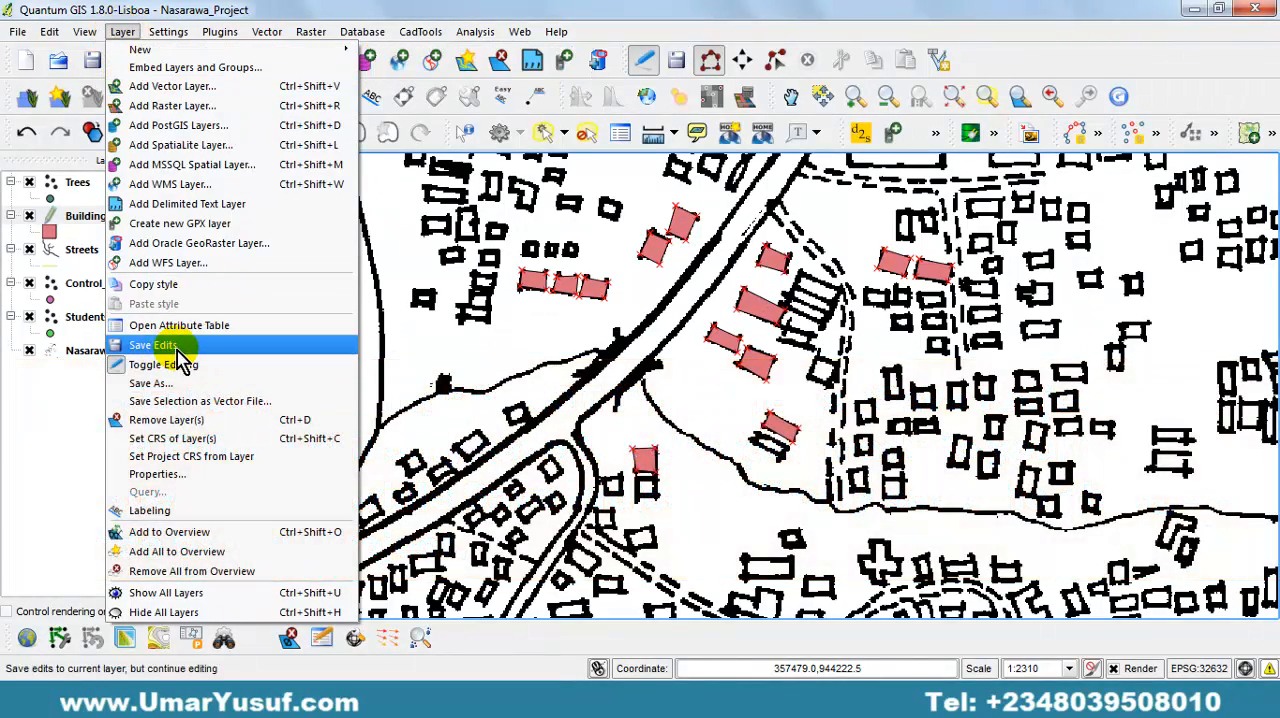
click(176, 346)
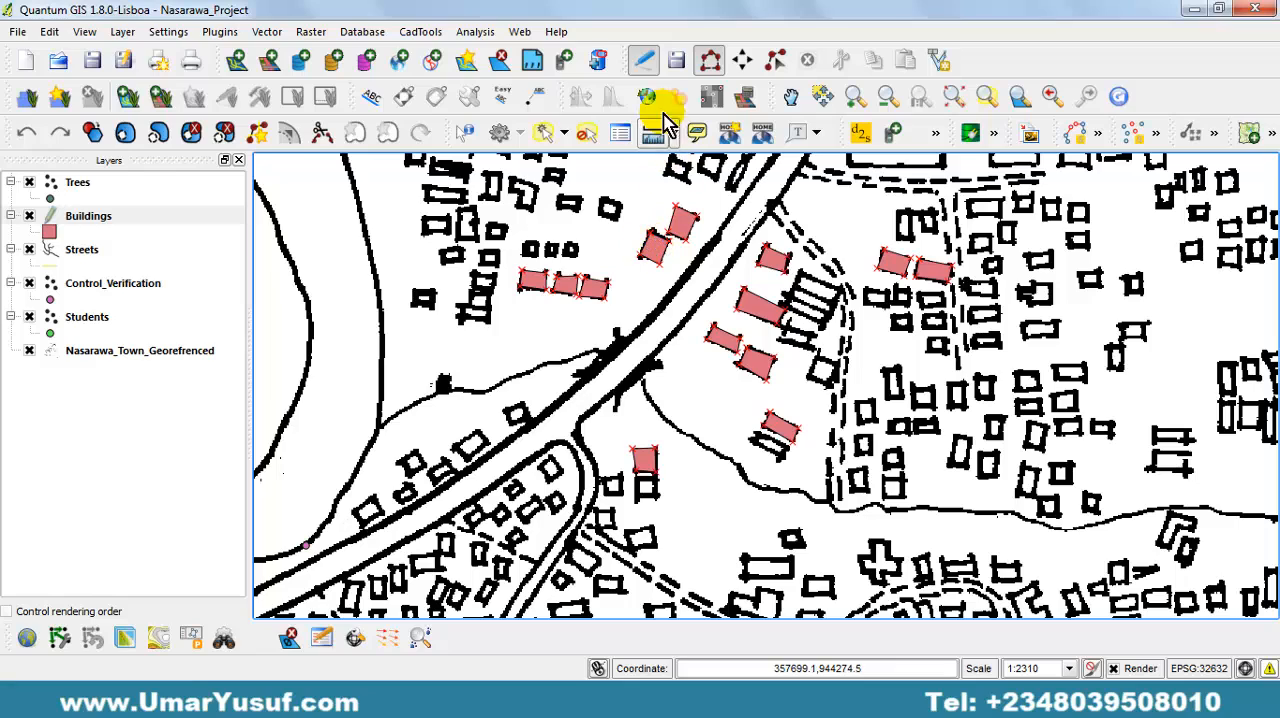
Stop editing the Buildings layer and switch the Trees layer into editing mode at the FARMS area.
click(646, 62)
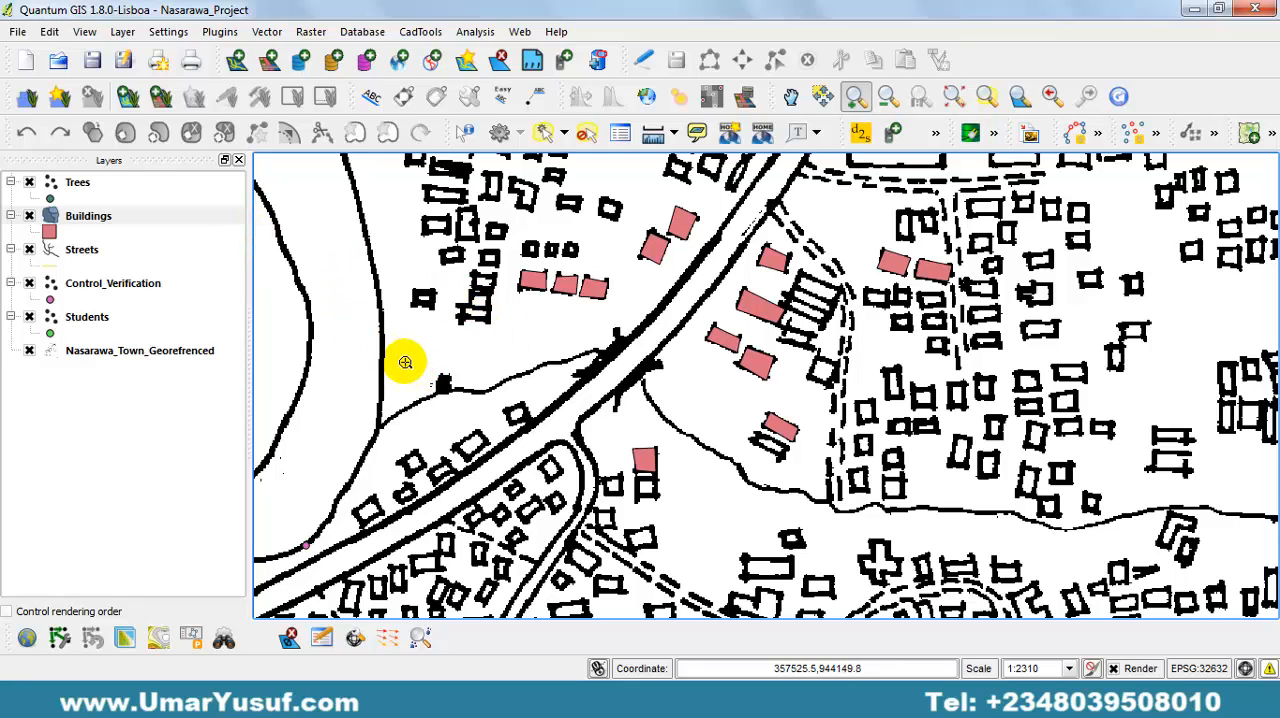
drag(329, 340, 660, 306)
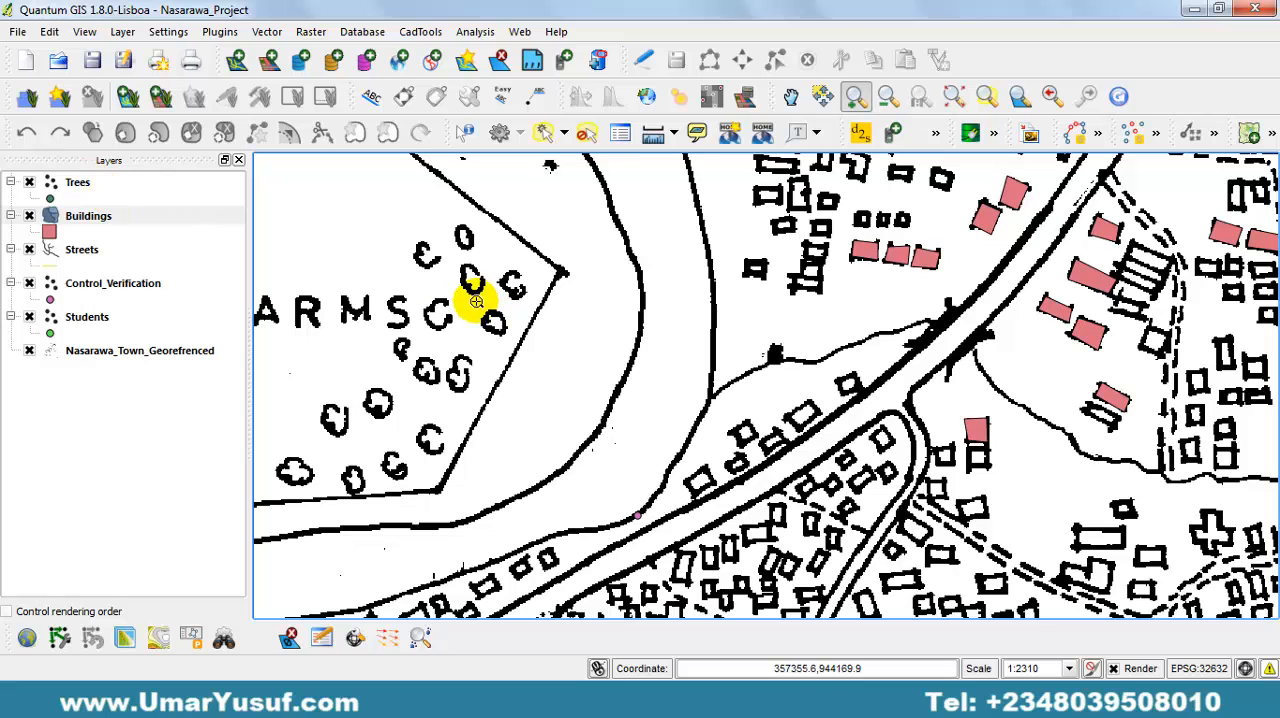
drag(477, 286, 757, 320)
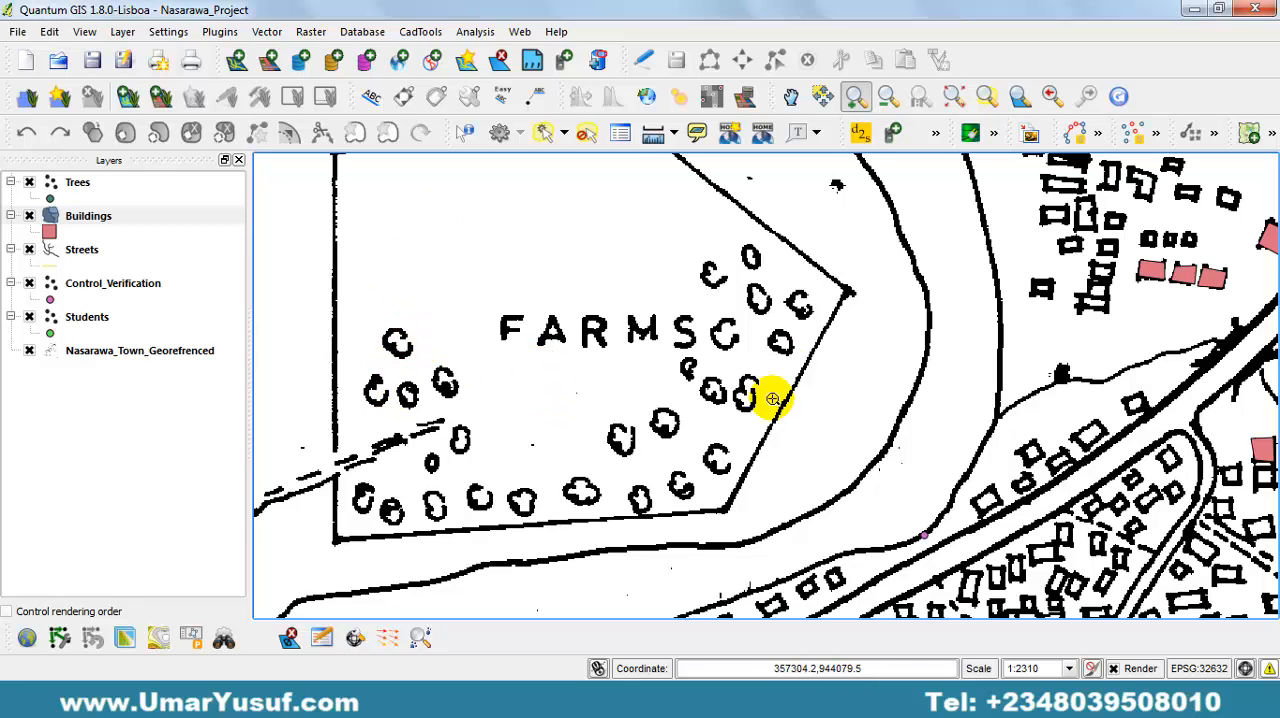
click(106, 184)
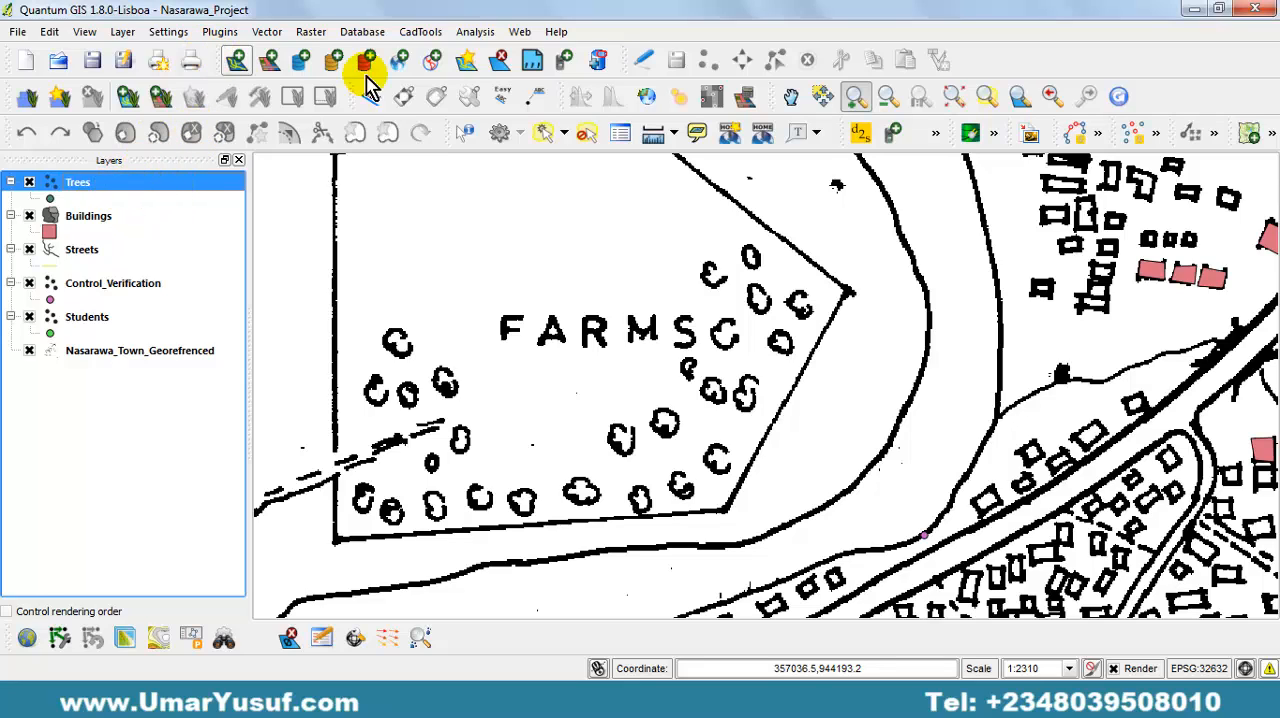
click(645, 68)
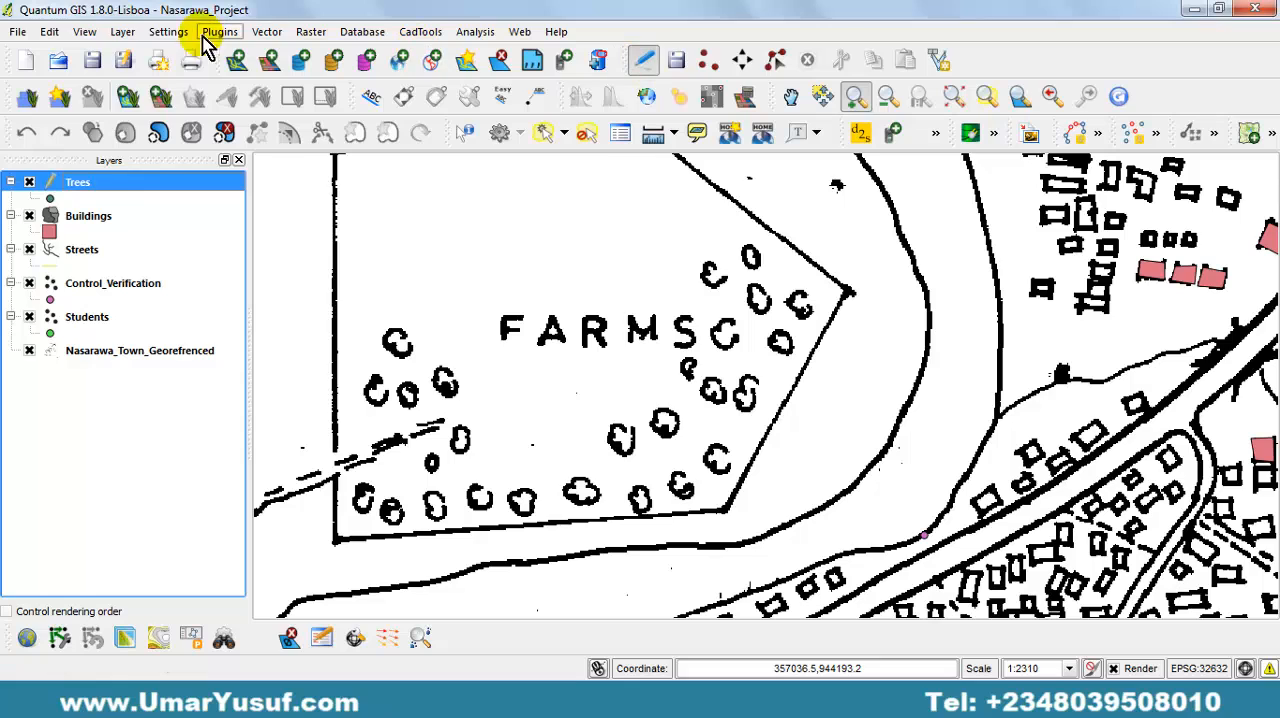
click(122, 31)
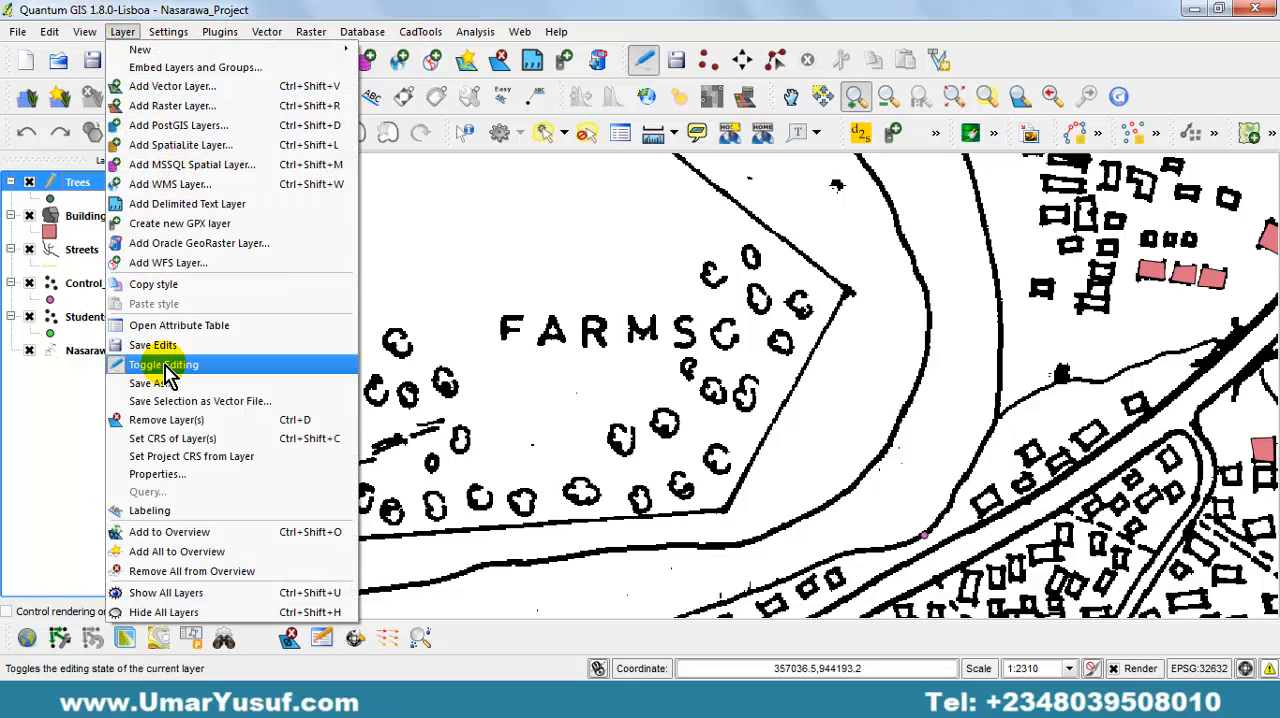
click(670, 24)
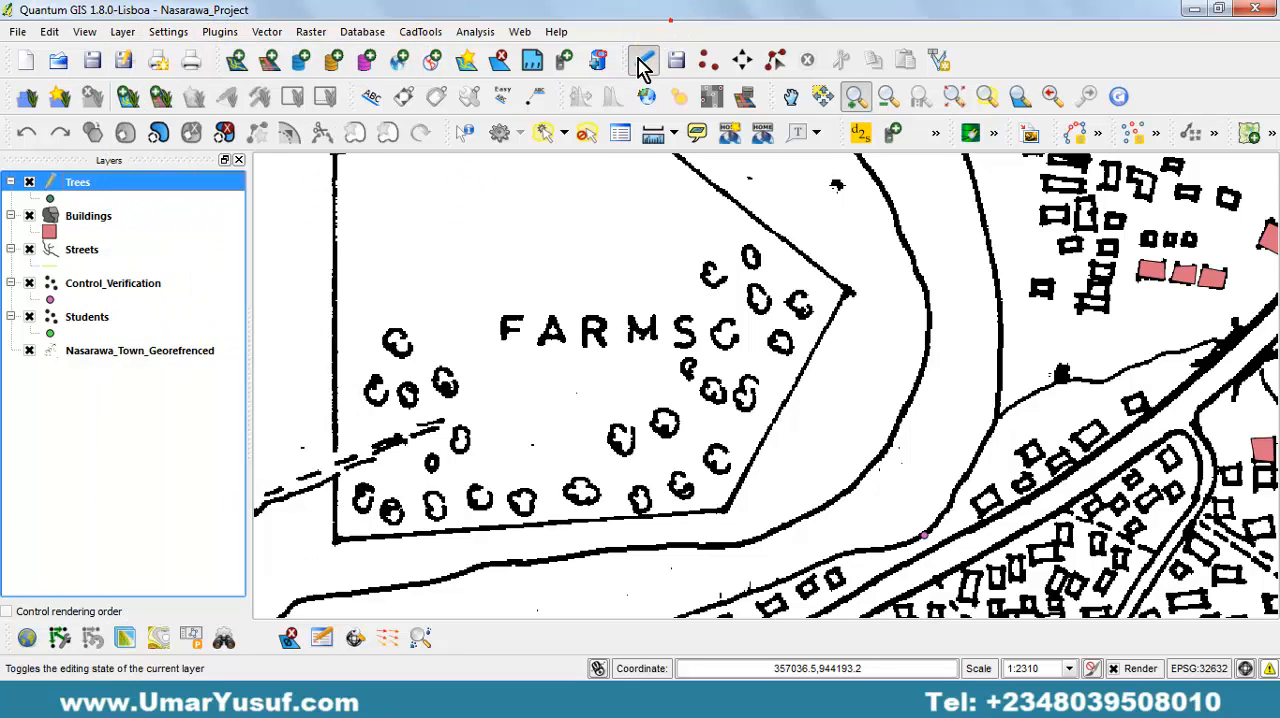
click(645, 72)
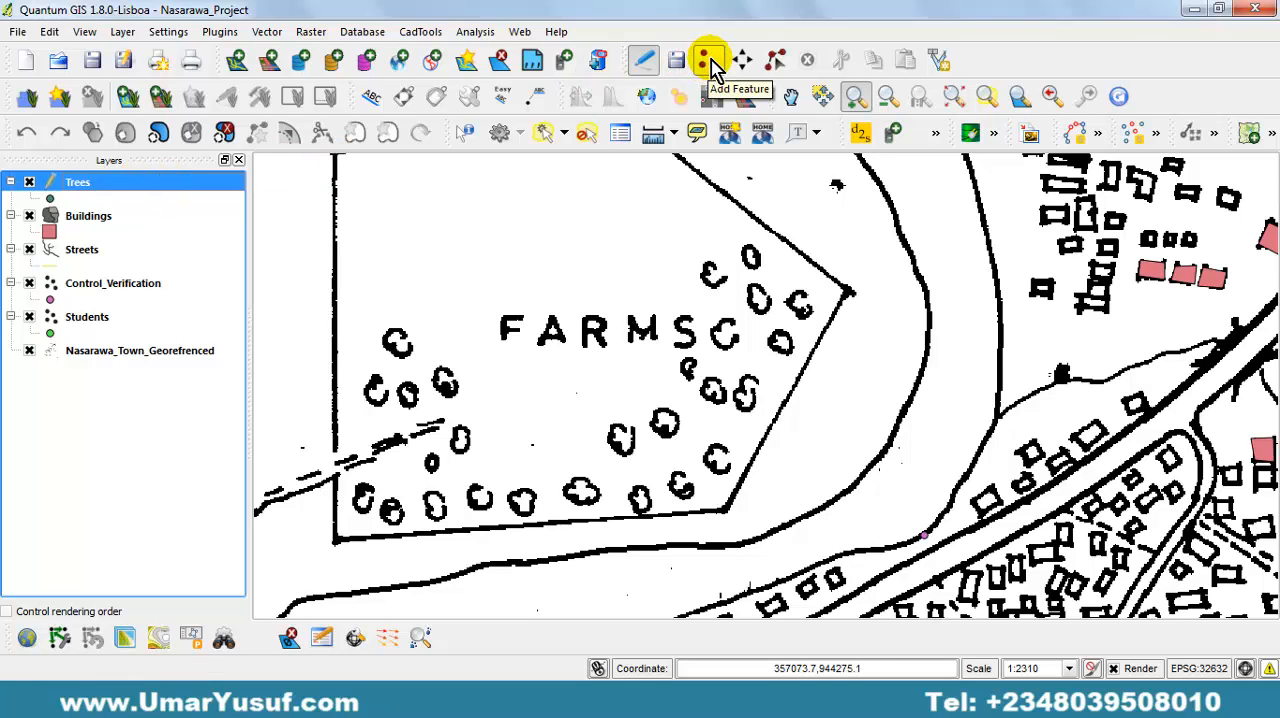
Add a Trees point on the northernmost symbol of the farm's western cluster with id 1, tree age 20 and height 2.
click(52, 34)
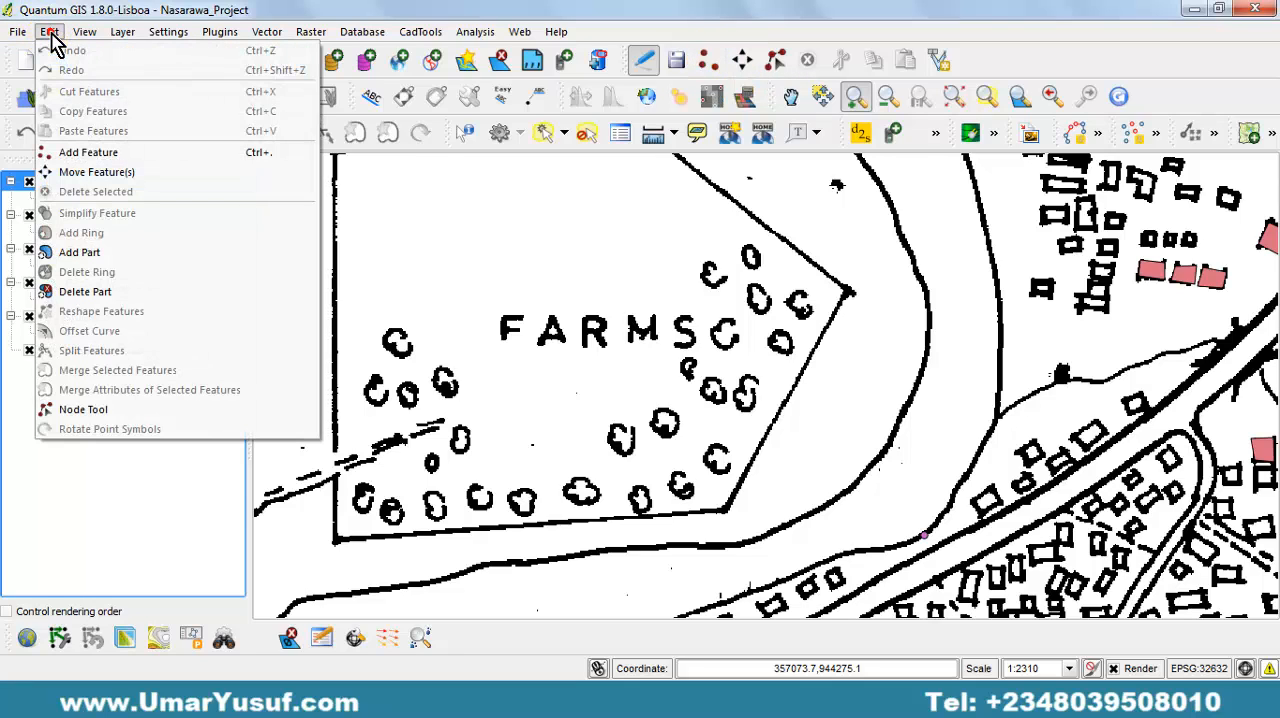
click(150, 153)
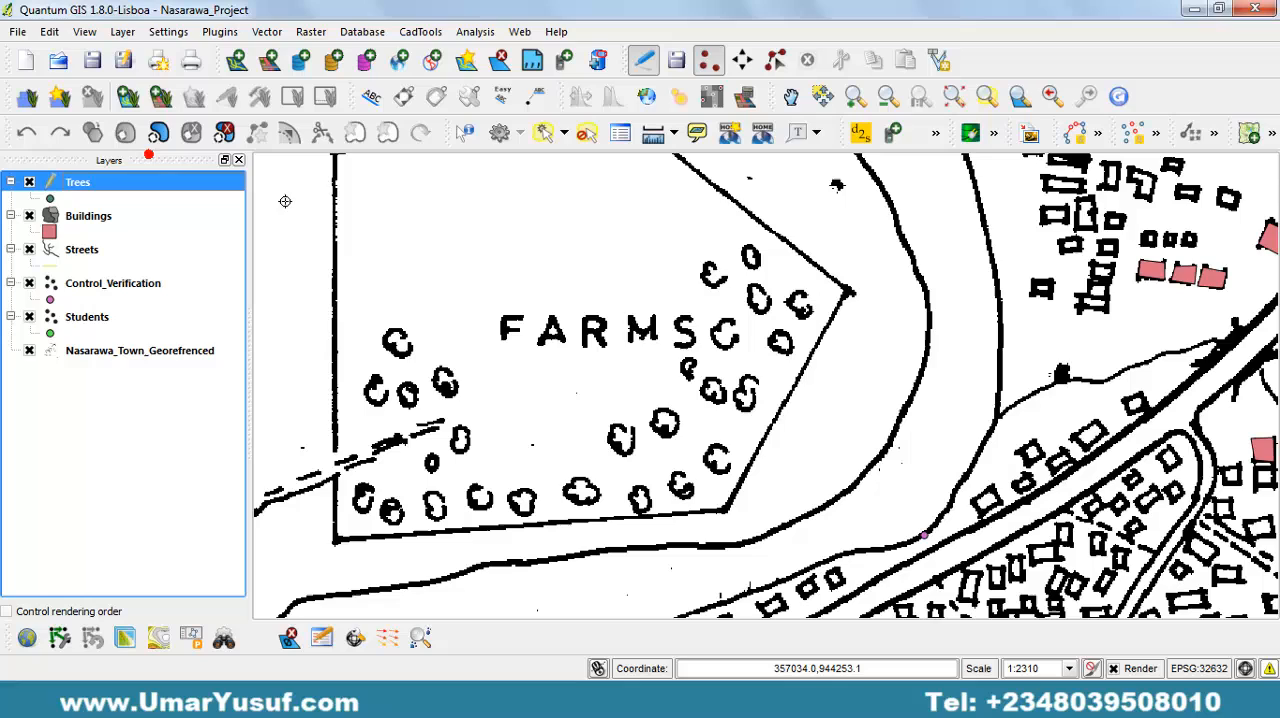
click(397, 342)
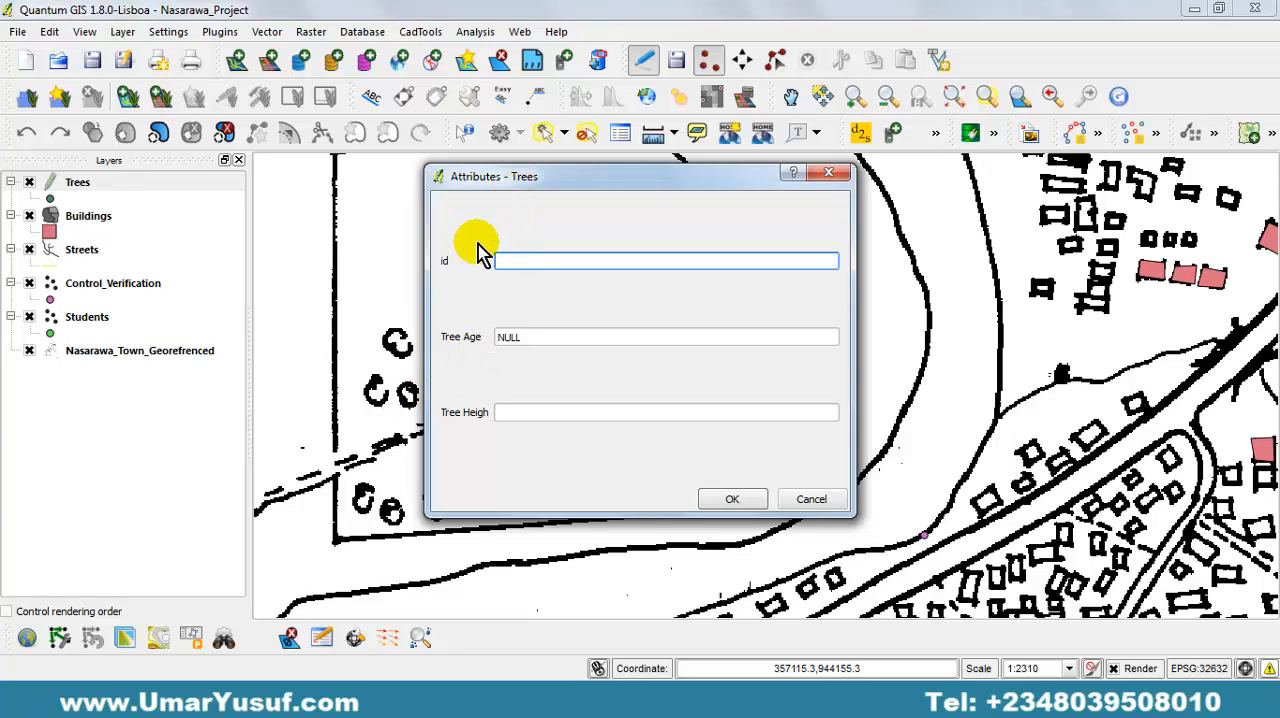
drag(519, 190, 662, 215)
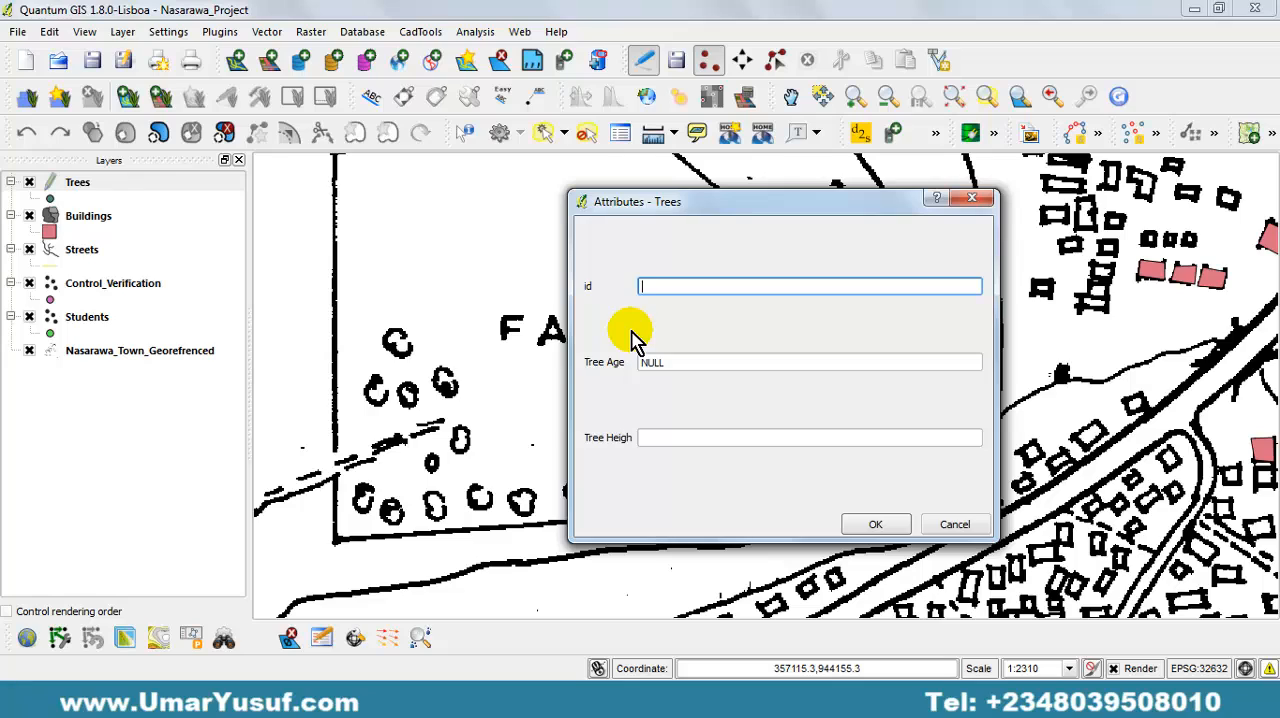
drag(685, 365, 651, 366)
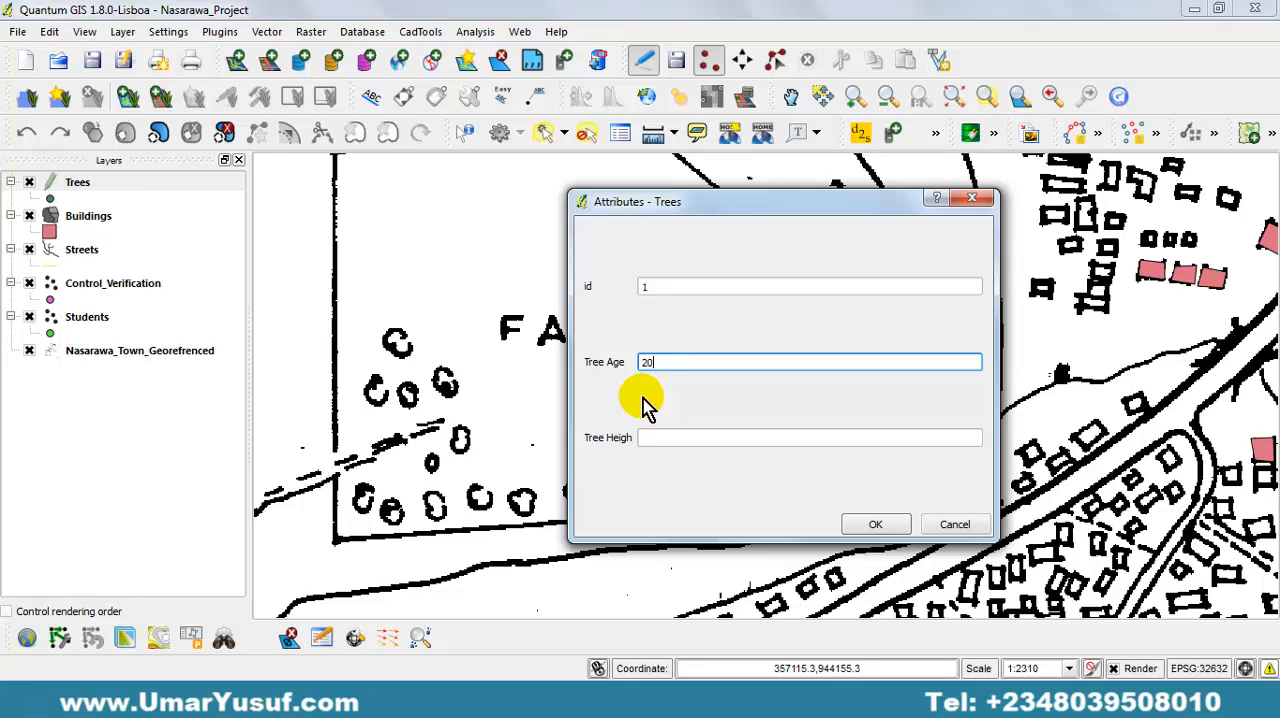
text(20)
click(651, 440)
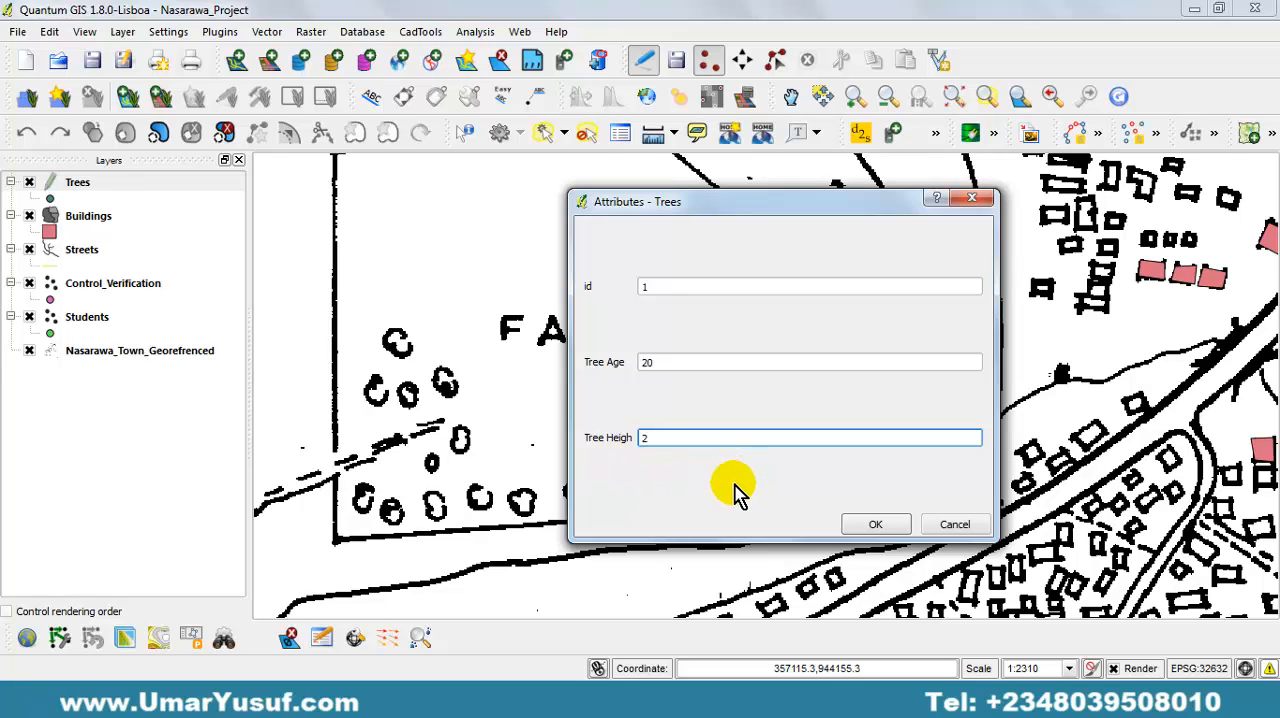
click(873, 522)
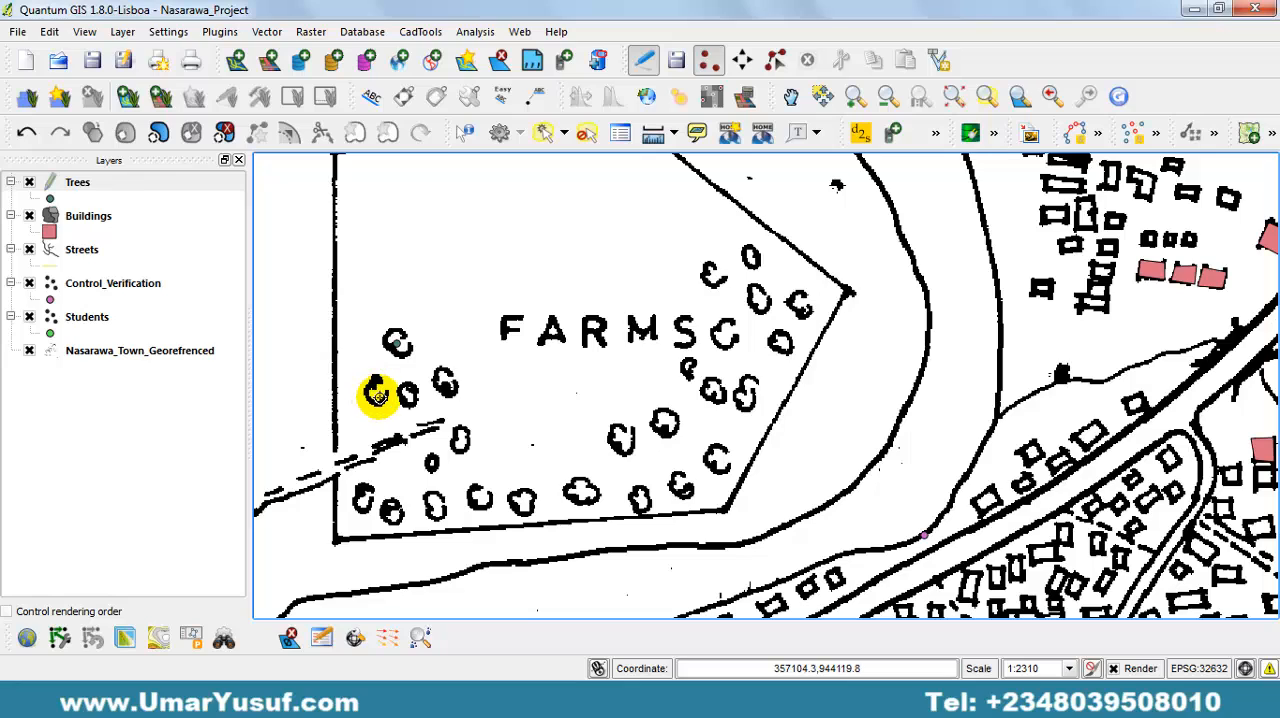
Add a Trees point on the westernmost symbol of the row below the first tree, with id 2, age 13 and height 3.
click(375, 392)
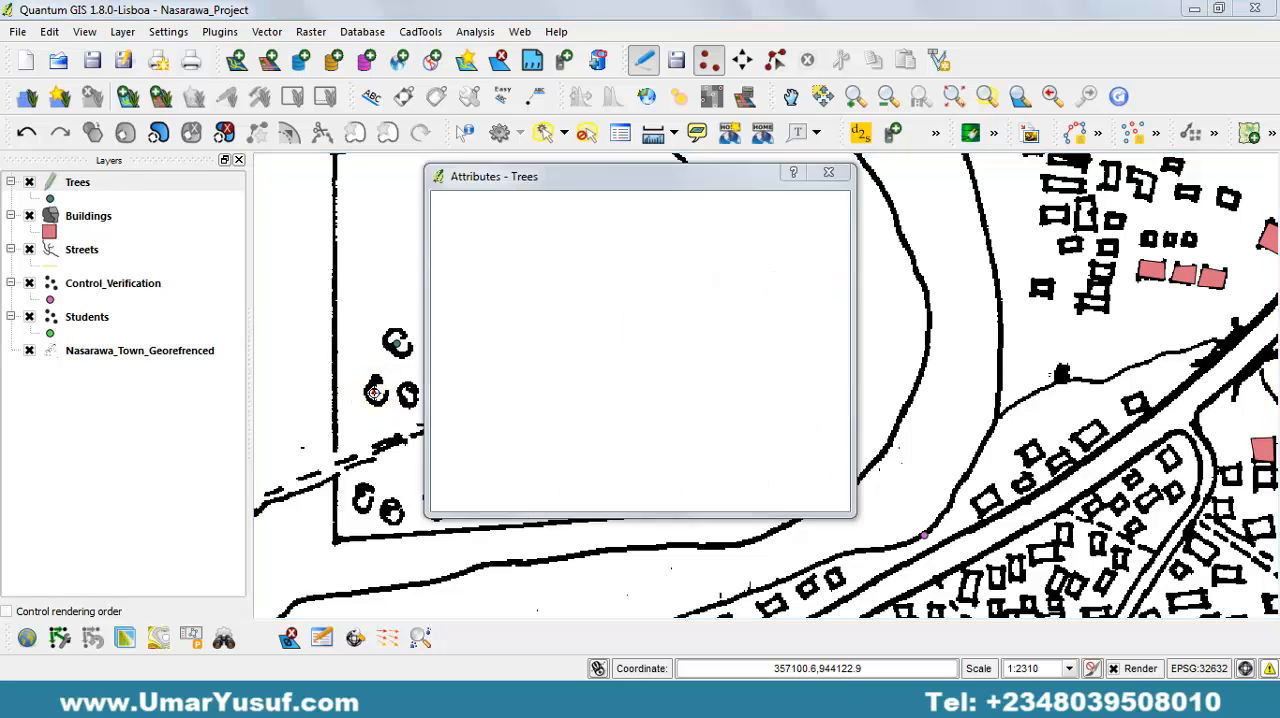
text(2)
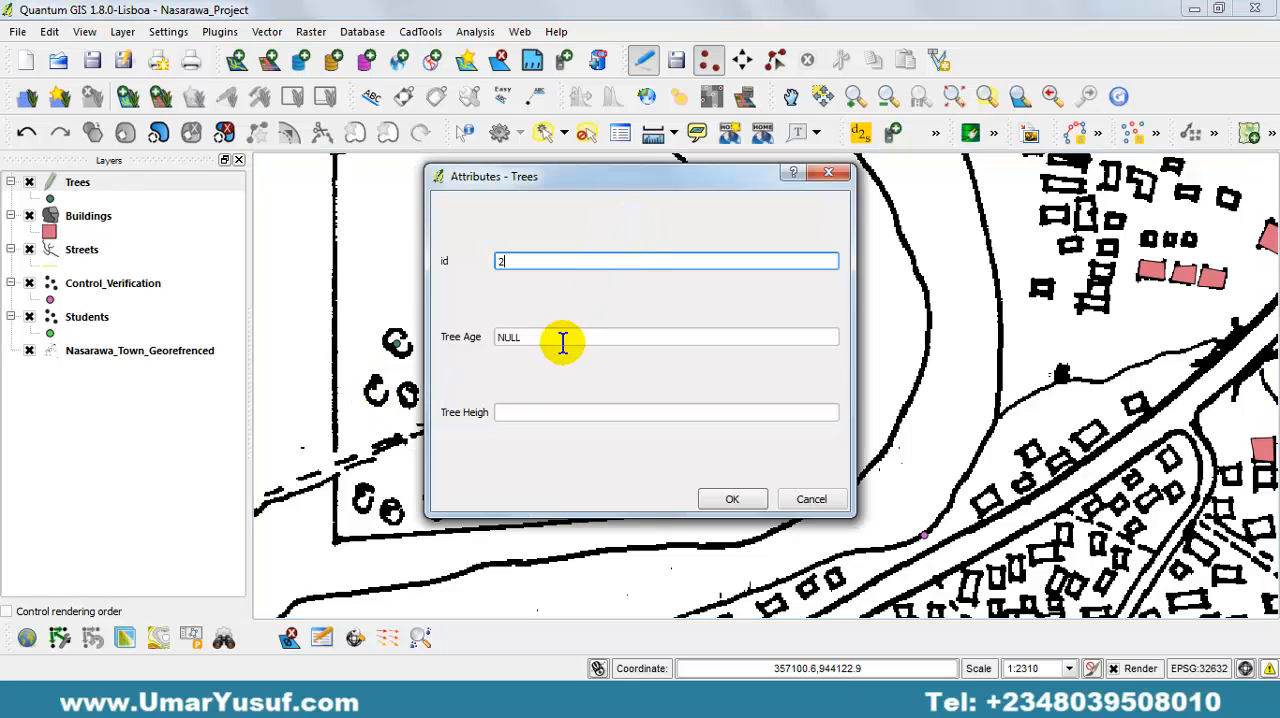
drag(561, 337, 498, 332)
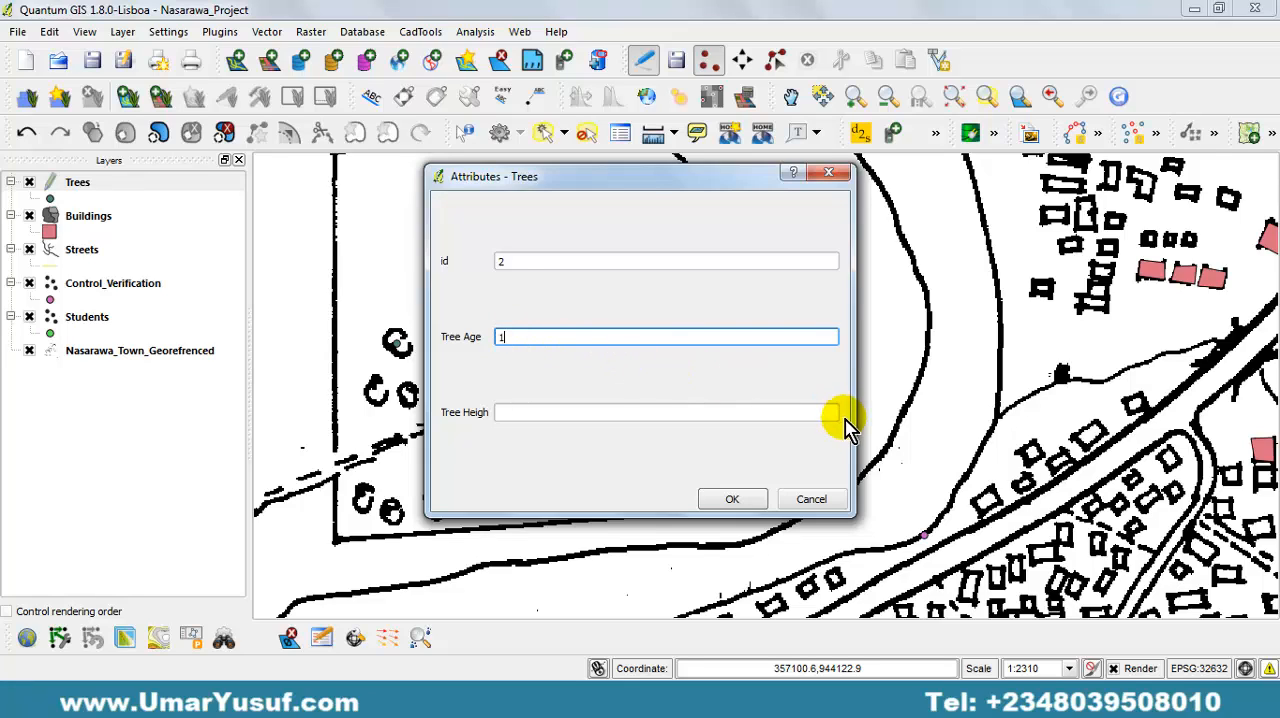
click(595, 413)
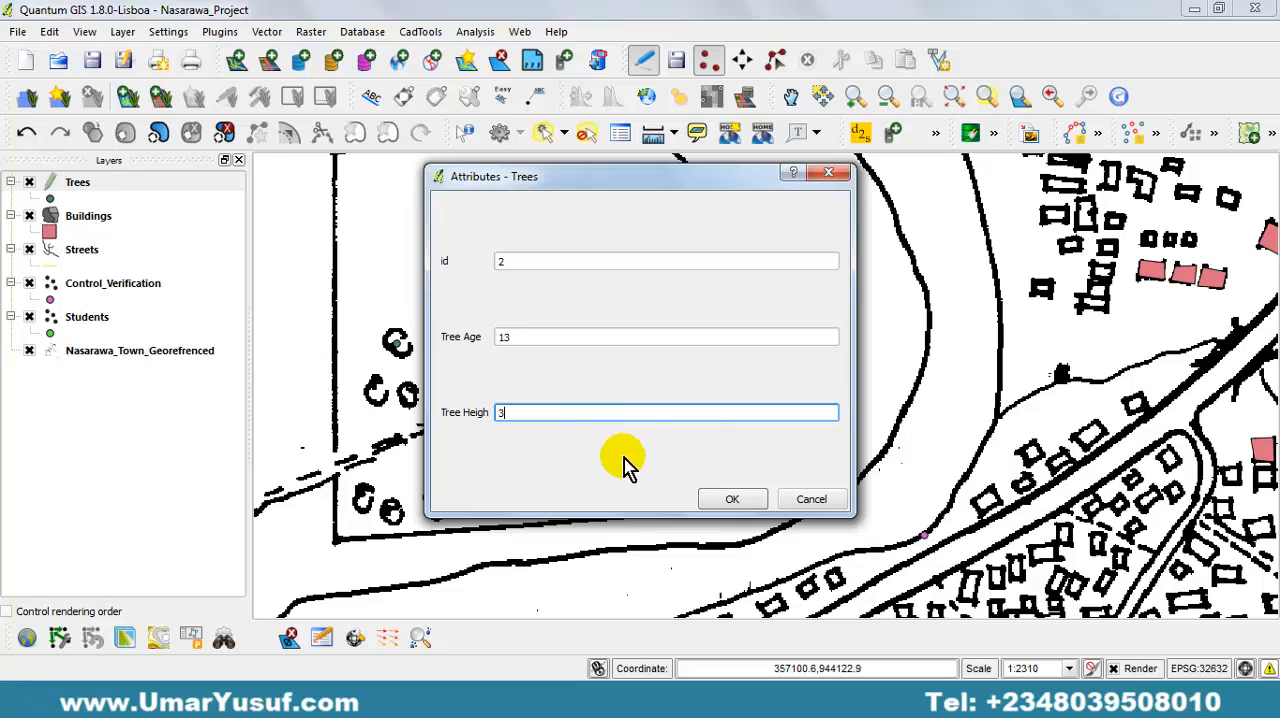
click(733, 499)
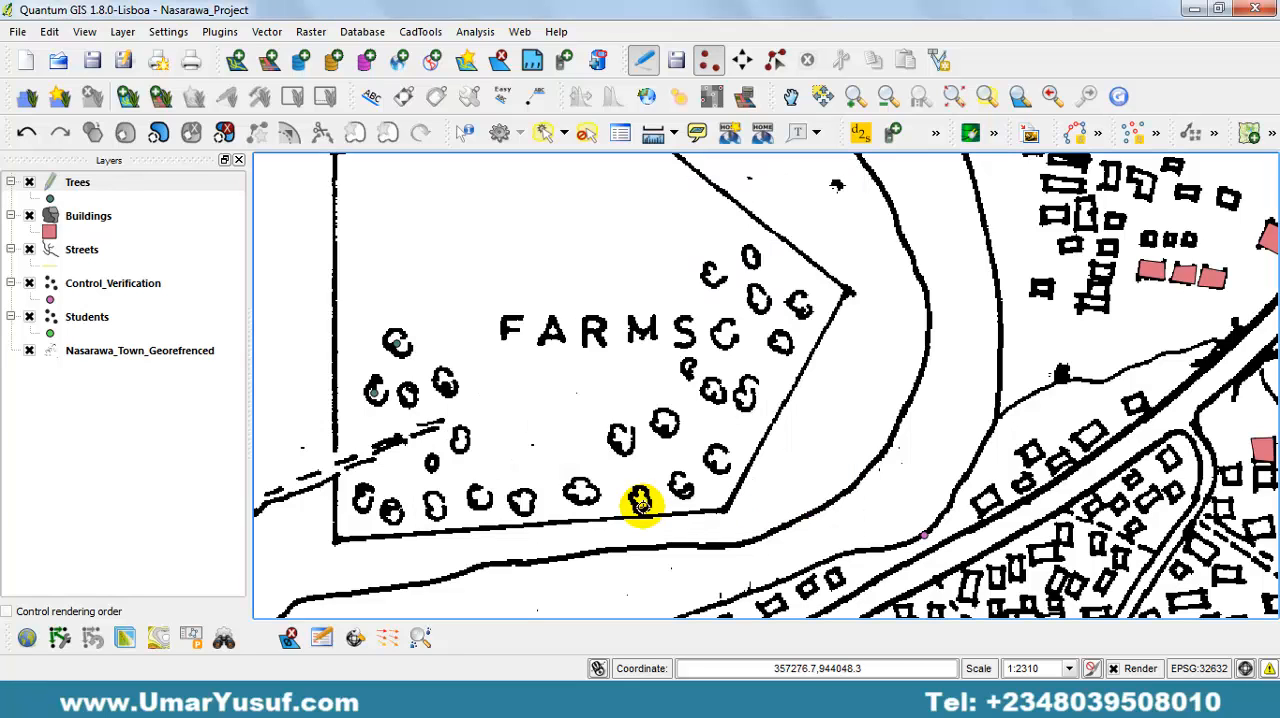
Digitize the middle tree of that three-symbol row with id 3, age 10 and height 1.
click(407, 394)
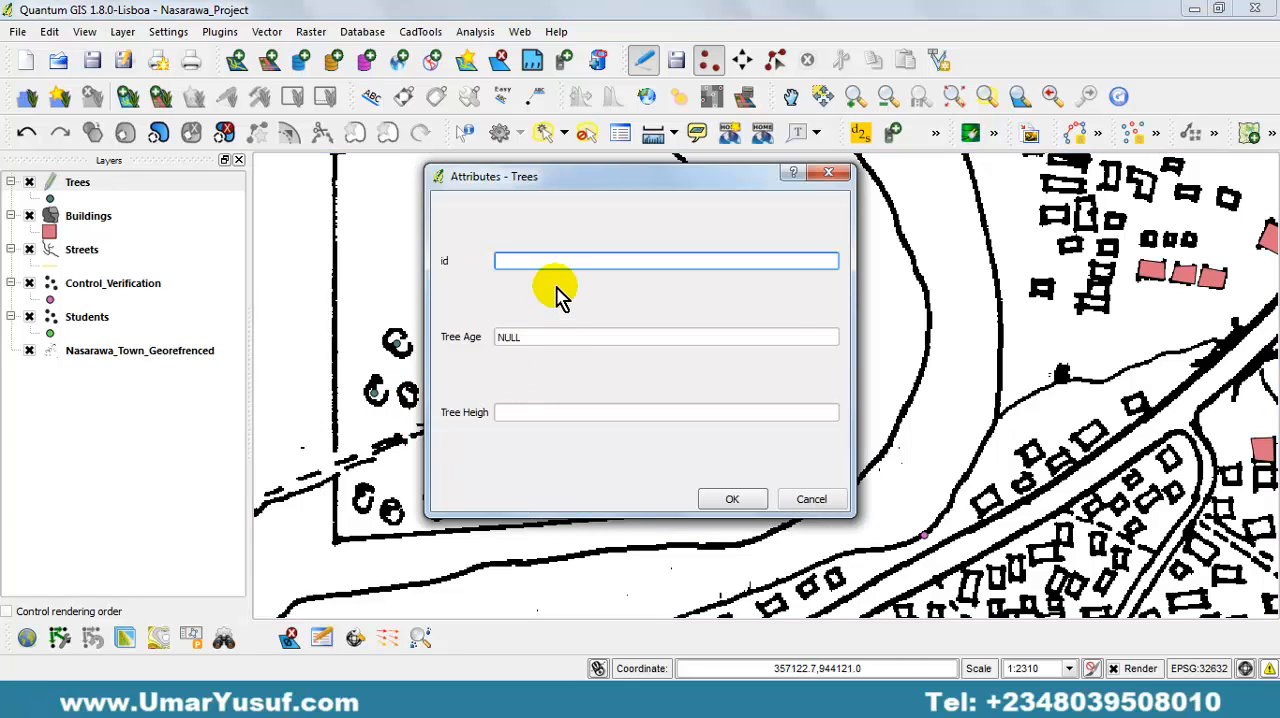
text(3)
drag(536, 341, 440, 336)
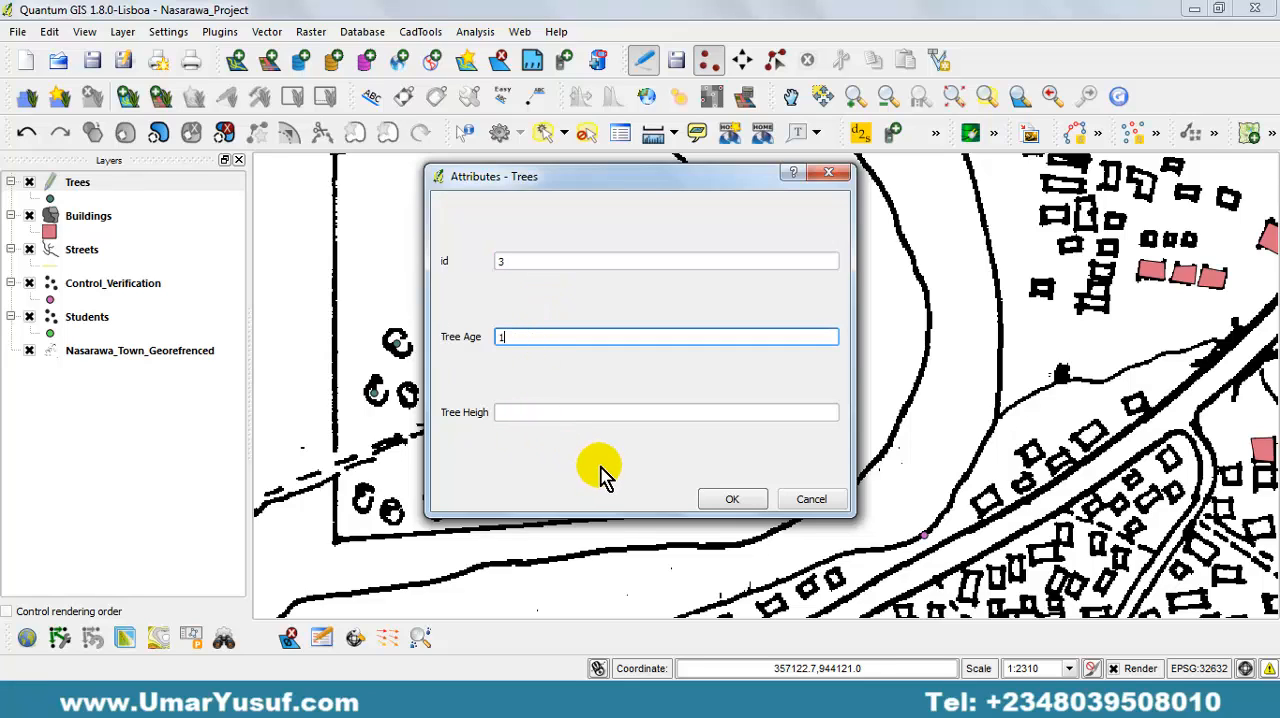
click(548, 413)
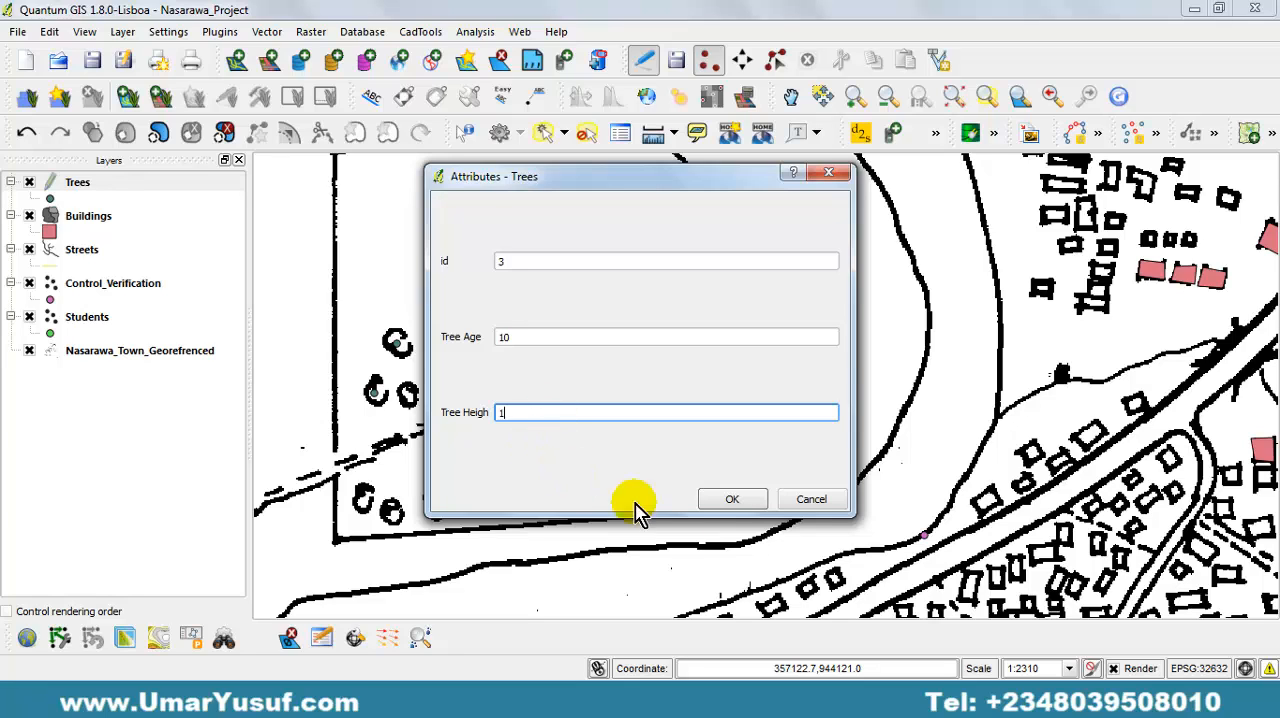
click(734, 500)
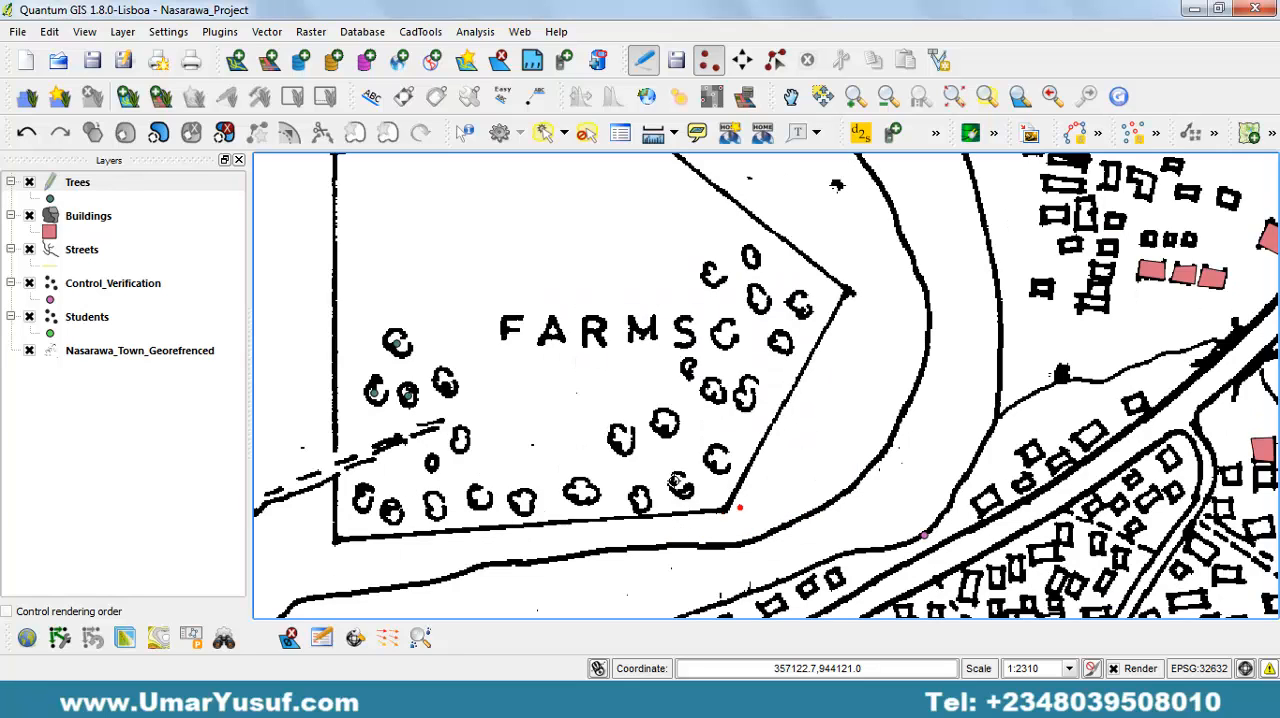
Digitize the easternmost tree of the same row, just above the dashed path's end, with id 4, age 19 and height 4.
click(441, 380)
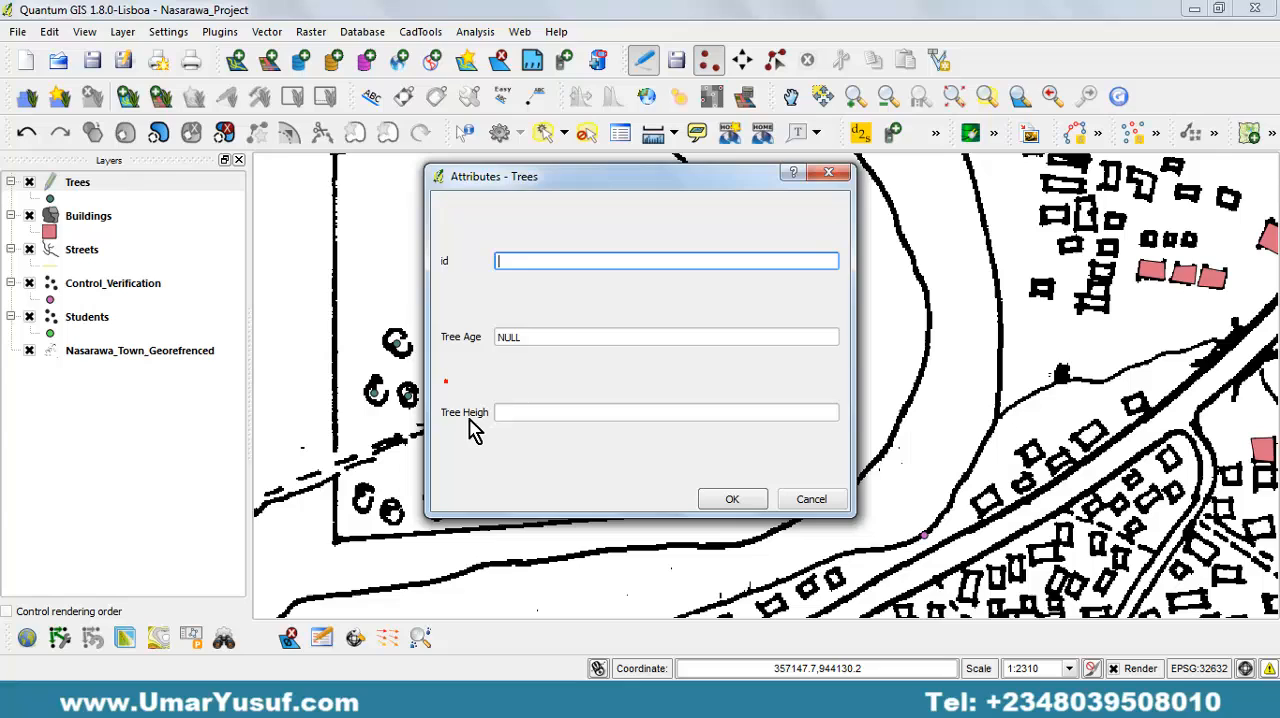
click(549, 338)
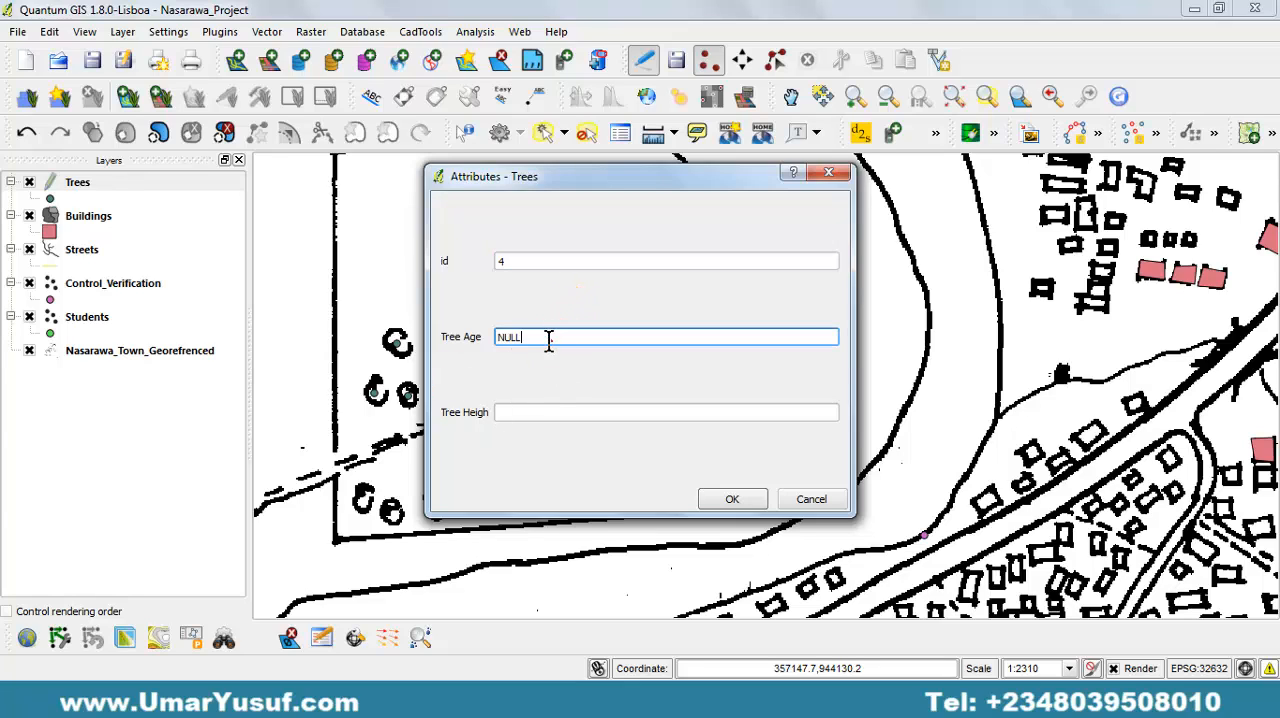
click(543, 412)
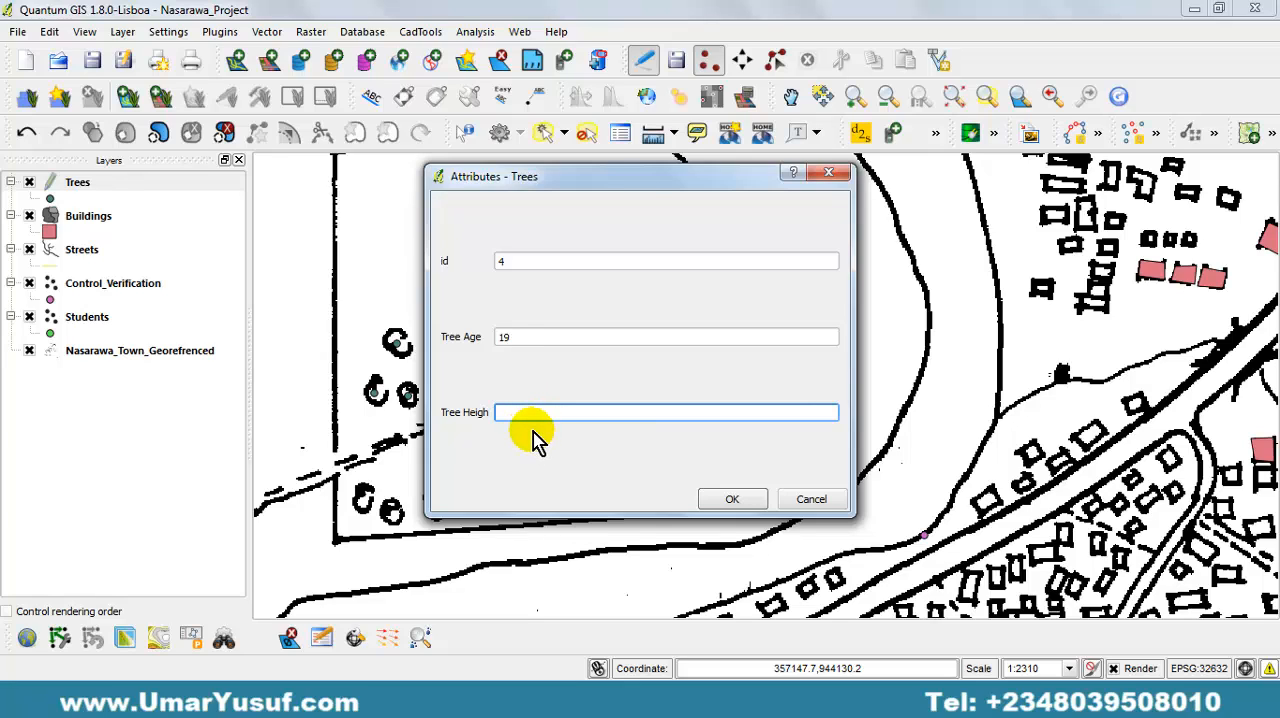
text(4)
click(733, 500)
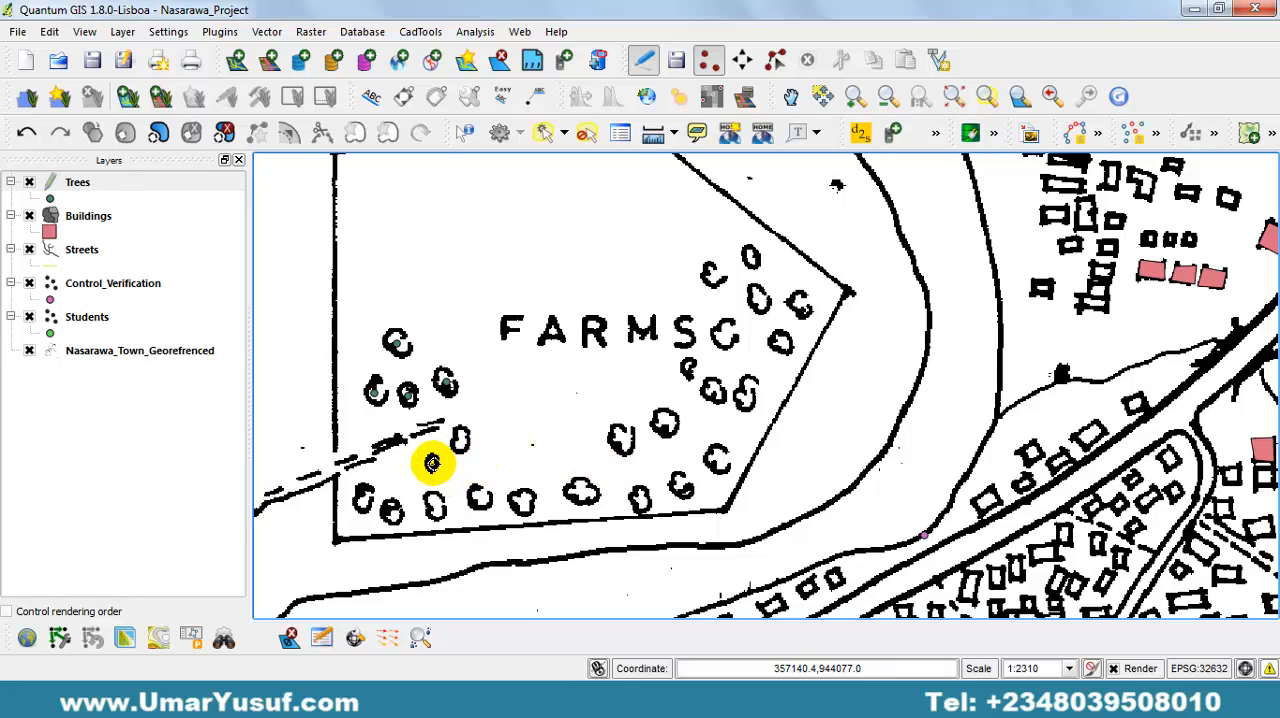
Add Trees points with empty attributes on the farm's southwesternmost tree and the two trees just below the dashed path's end.
click(364, 500)
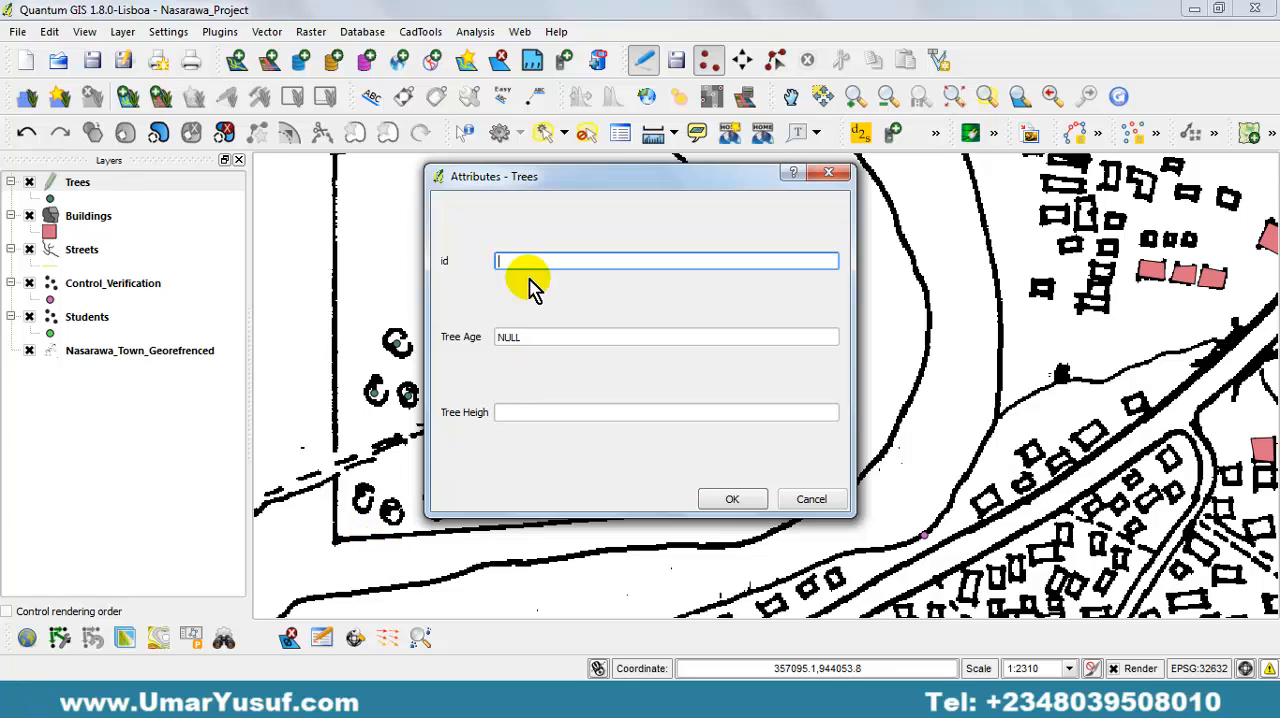
click(731, 497)
click(431, 461)
click(731, 498)
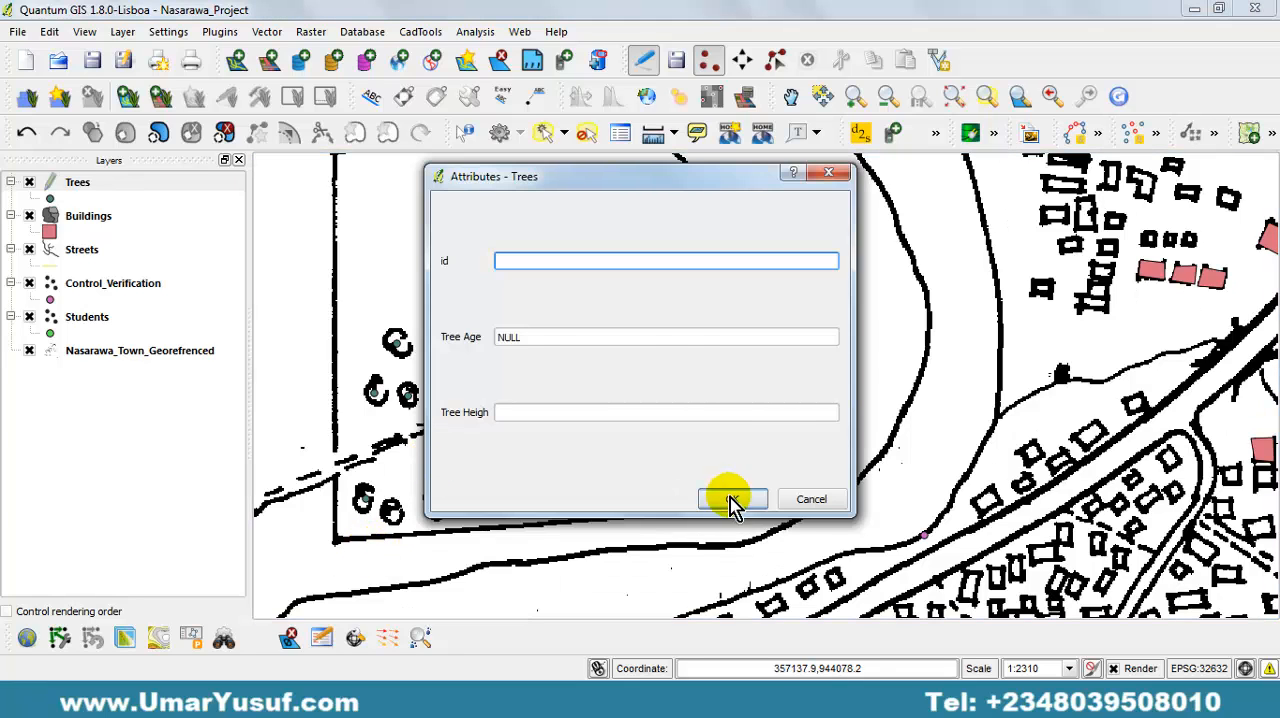
click(463, 439)
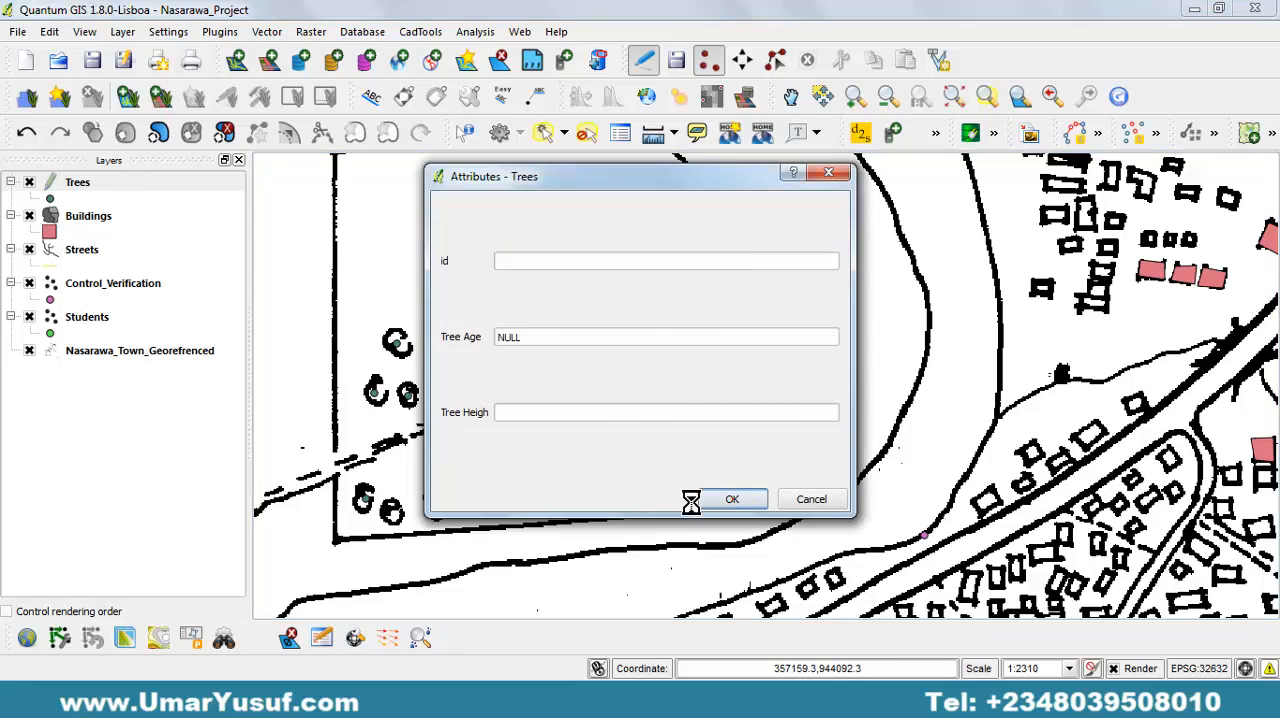
click(731, 498)
Add Trees points with empty attributes on the second, third and fourth trees from the west along the farm's southern boundary.
click(435, 503)
click(731, 498)
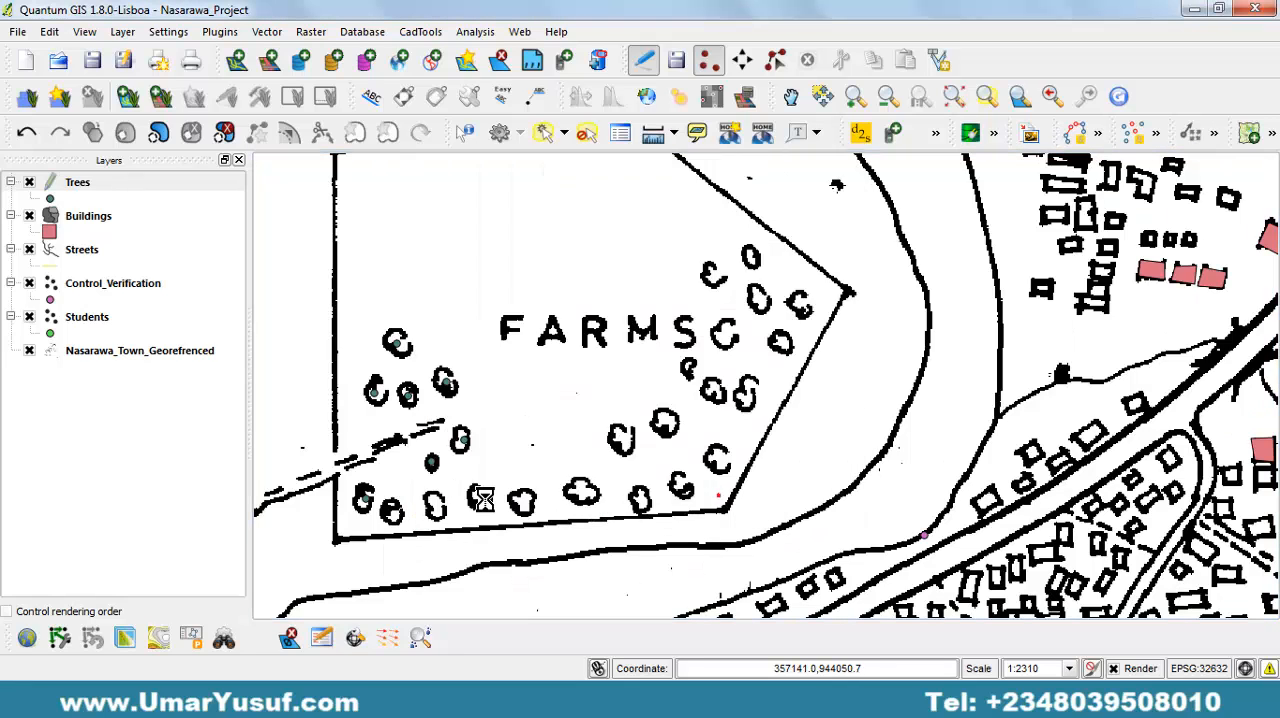
click(391, 511)
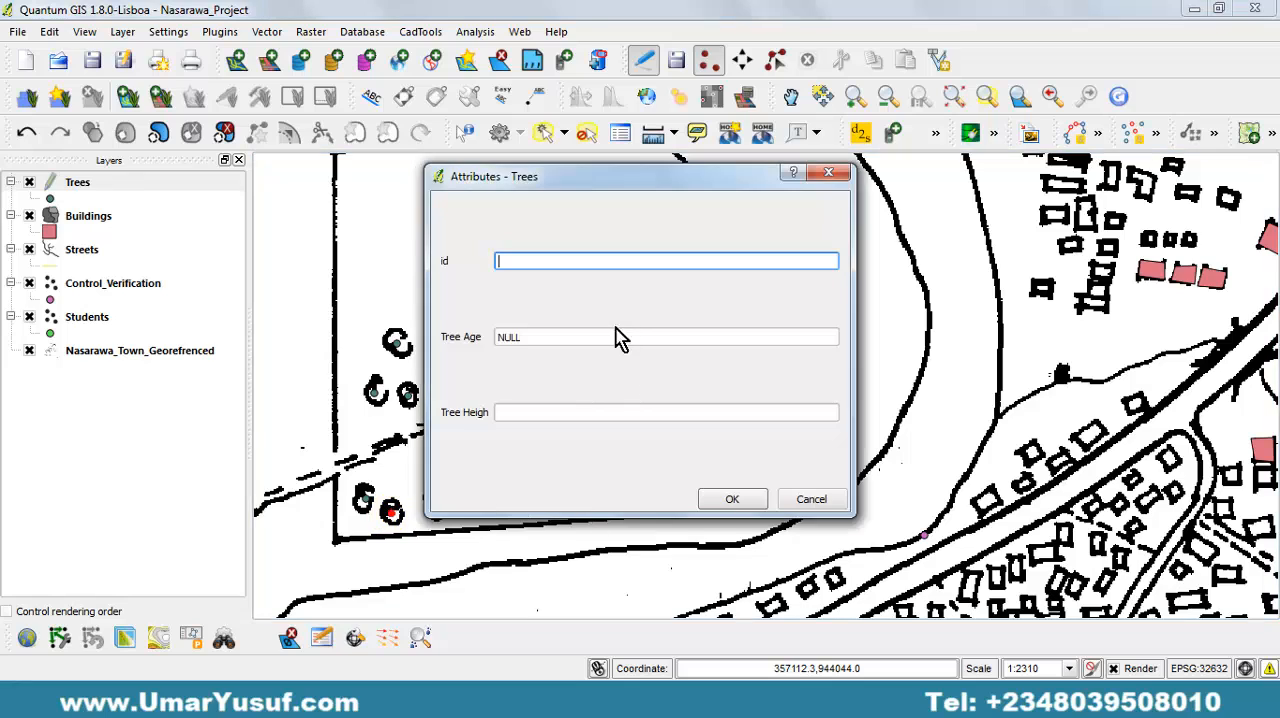
click(731, 499)
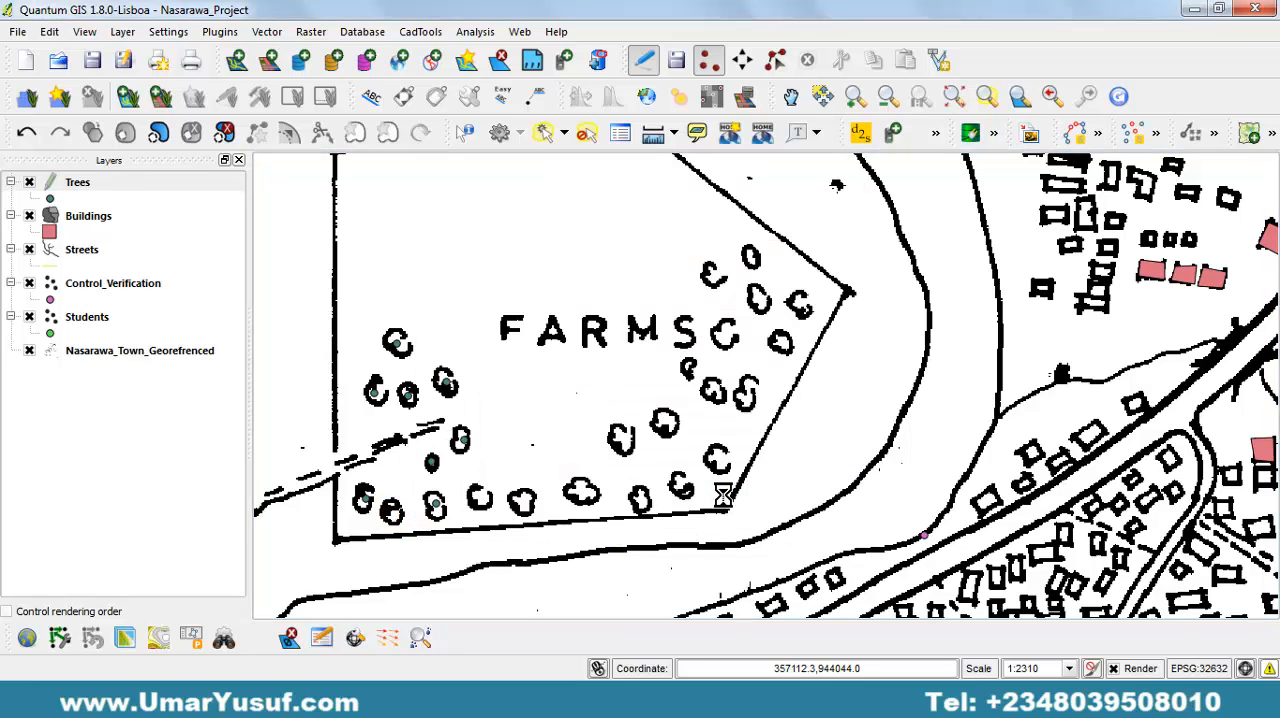
click(482, 499)
click(729, 498)
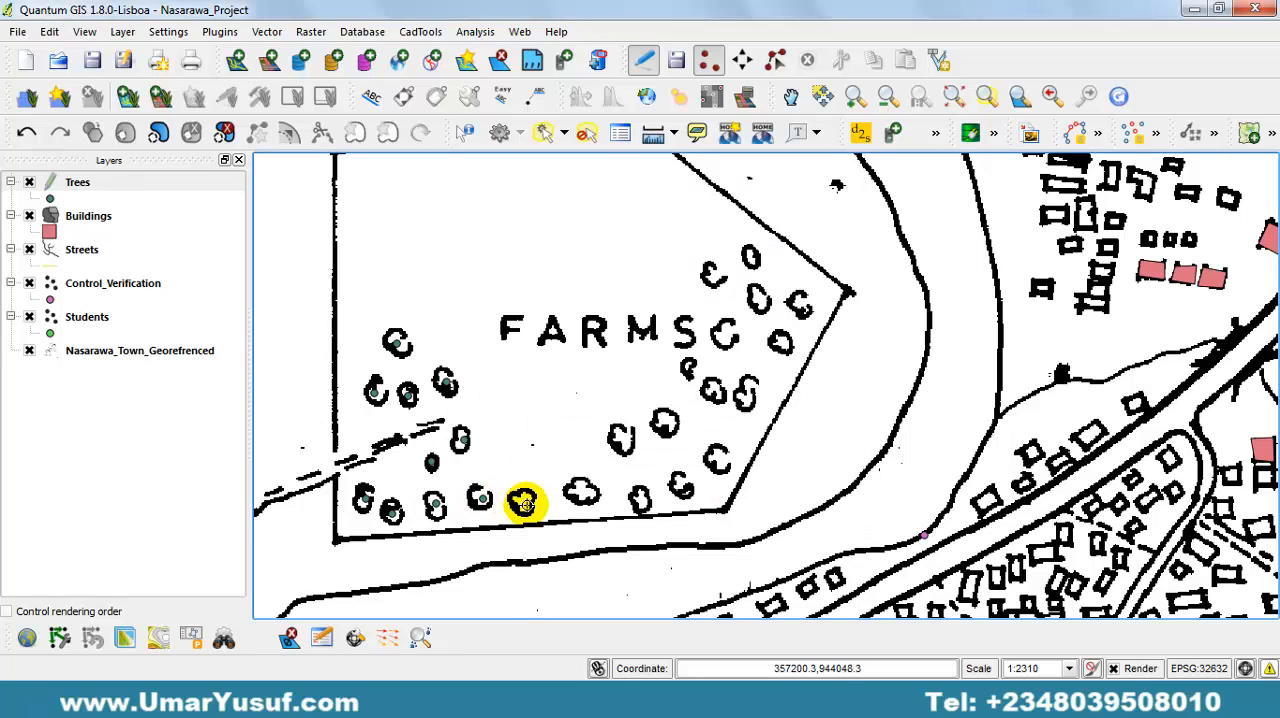
Add Trees points with empty attributes on the fifth to seventh trees along the farm's southern boundary and the tree just north of them.
click(524, 504)
click(726, 500)
drag(520, 500, 620, 435)
click(733, 497)
click(705, 503)
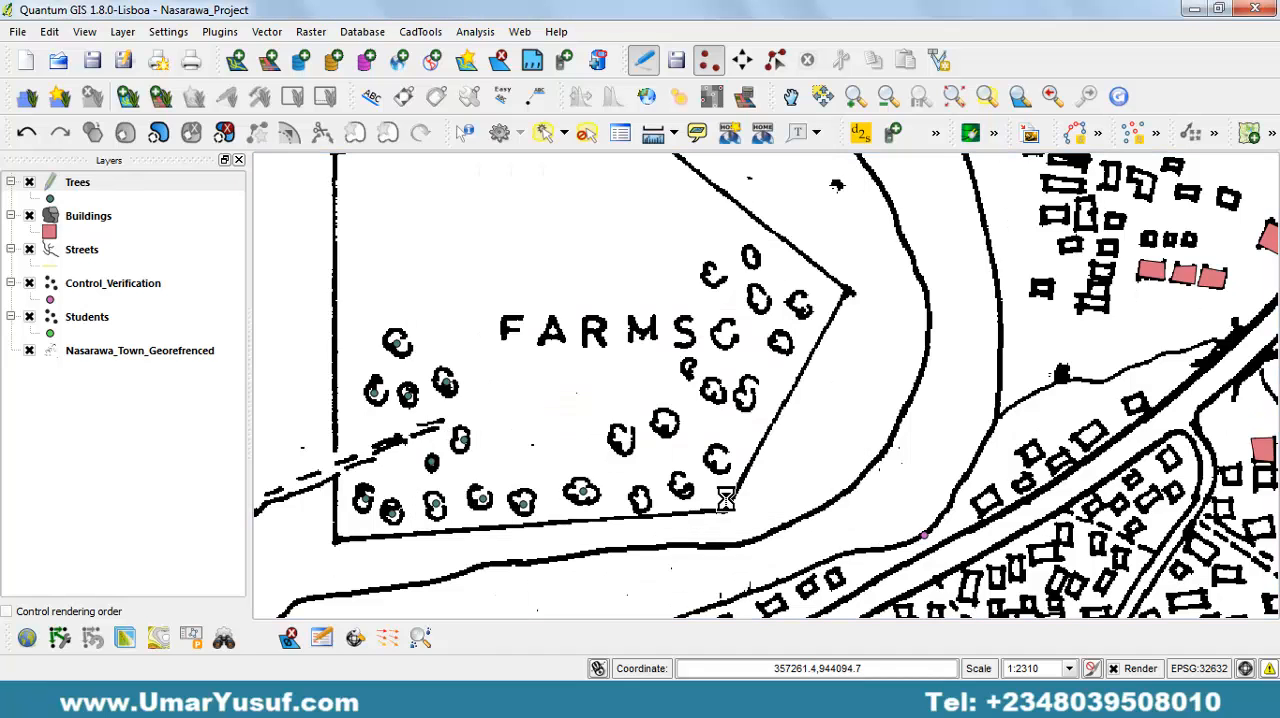
drag(617, 496, 643, 498)
click(716, 505)
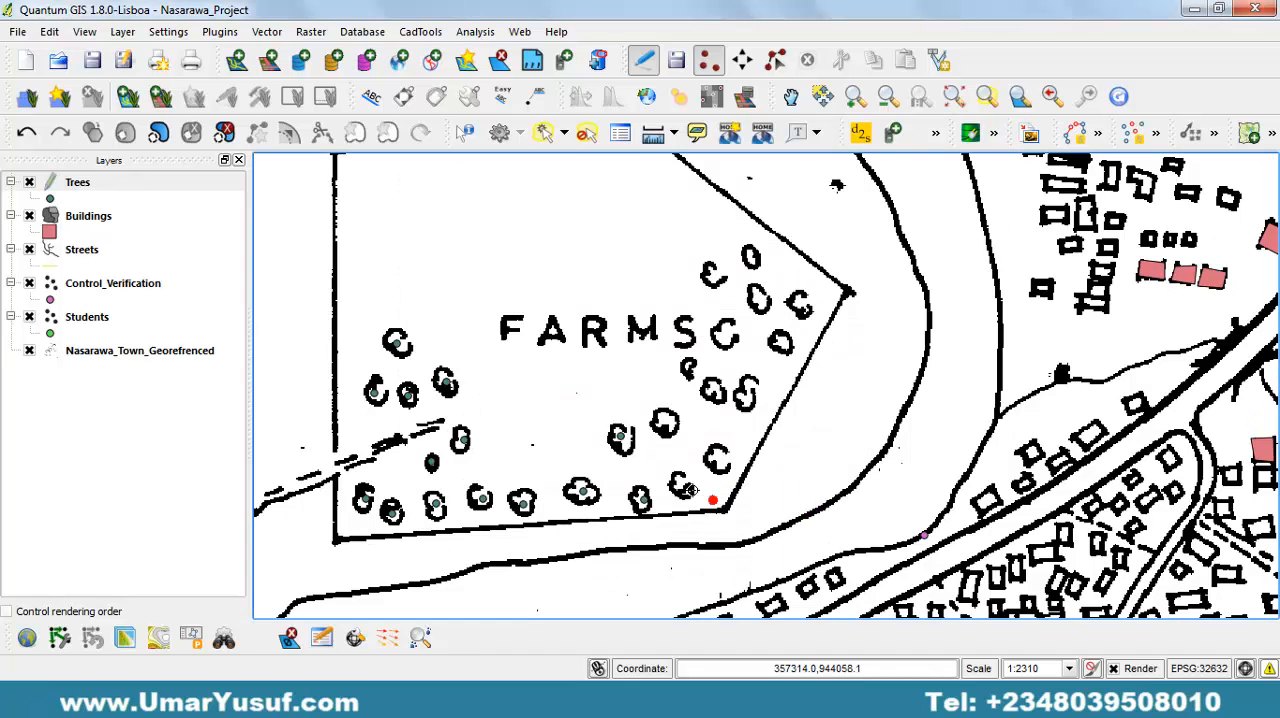
Add Trees points with empty attributes on the two trees nearest the farm's southeastern corner and the tree northwest of them.
click(677, 480)
click(740, 500)
click(717, 463)
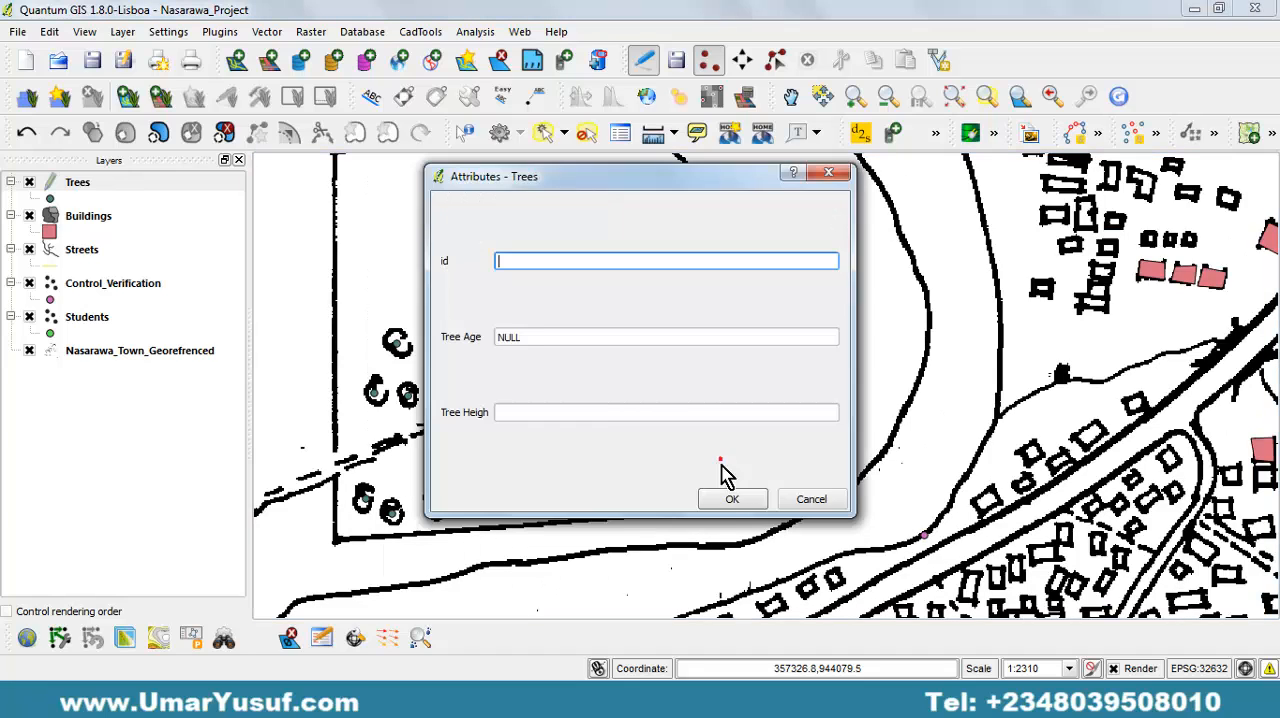
click(729, 495)
click(663, 421)
click(728, 497)
key(Return)
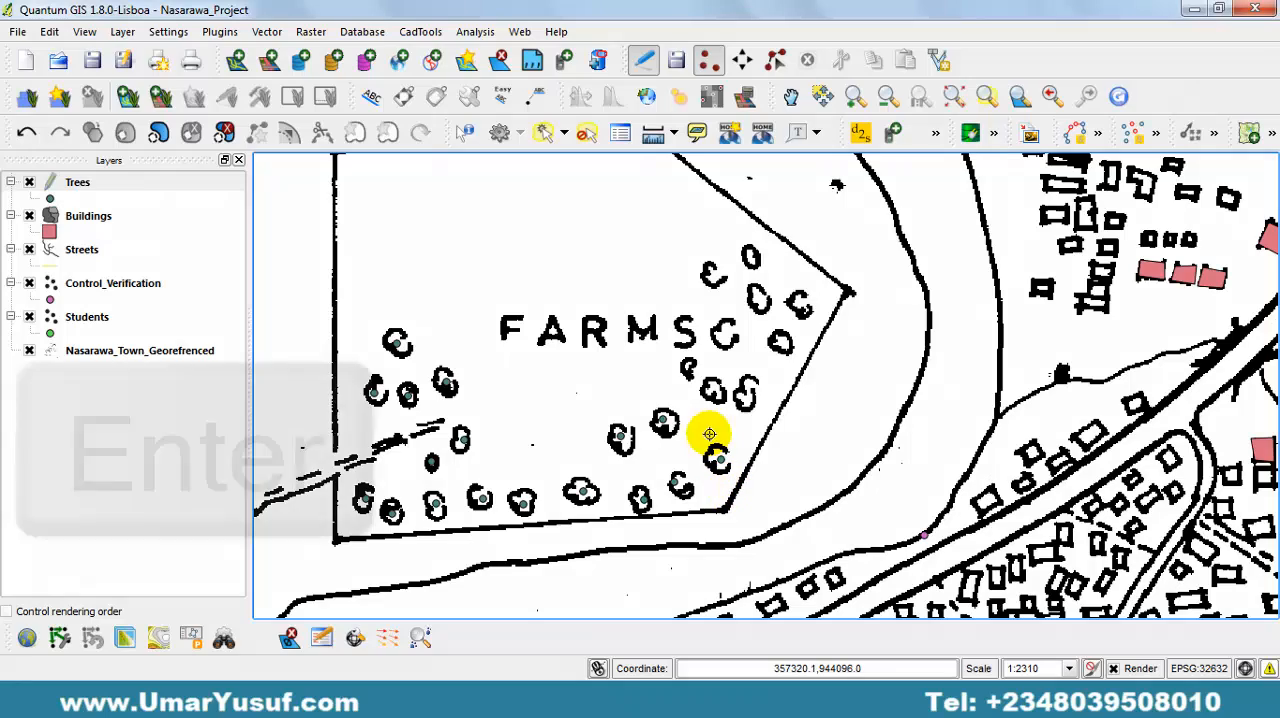
Add Trees points with empty attributes on the five western trees of the northeastern cluster, from below the FARMS label up to the northernmost tree.
click(710, 389)
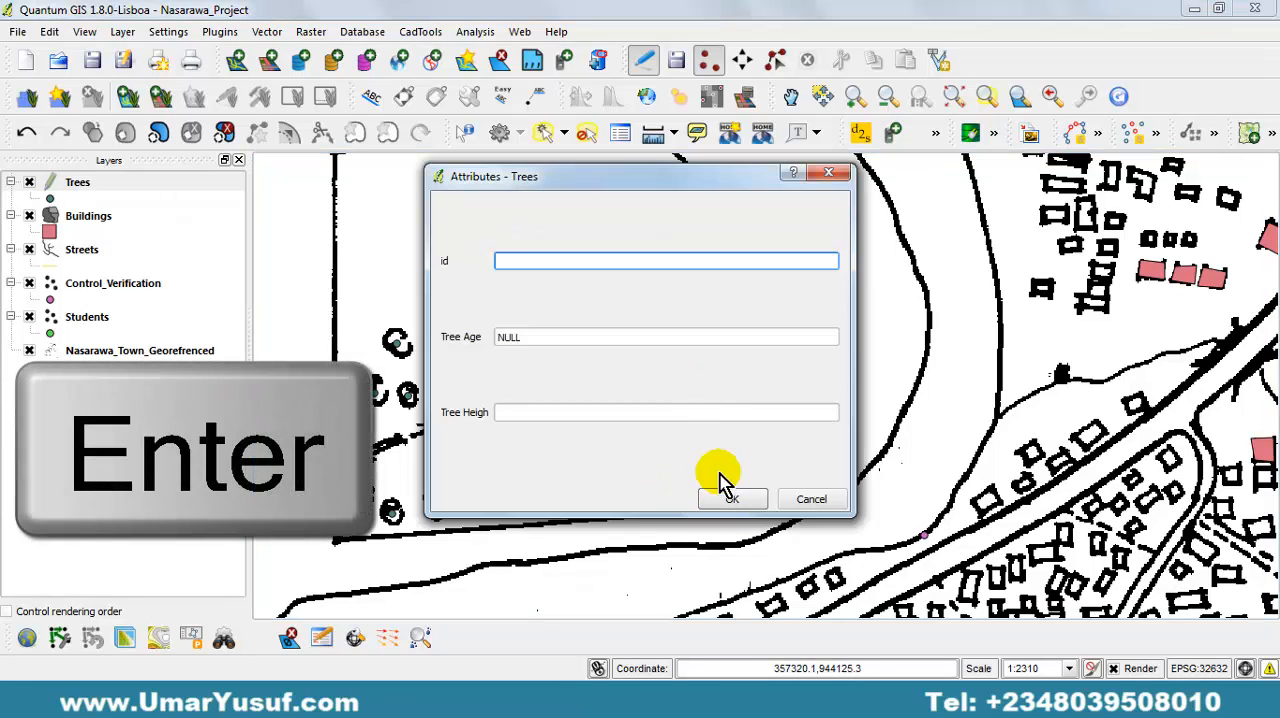
key(Return)
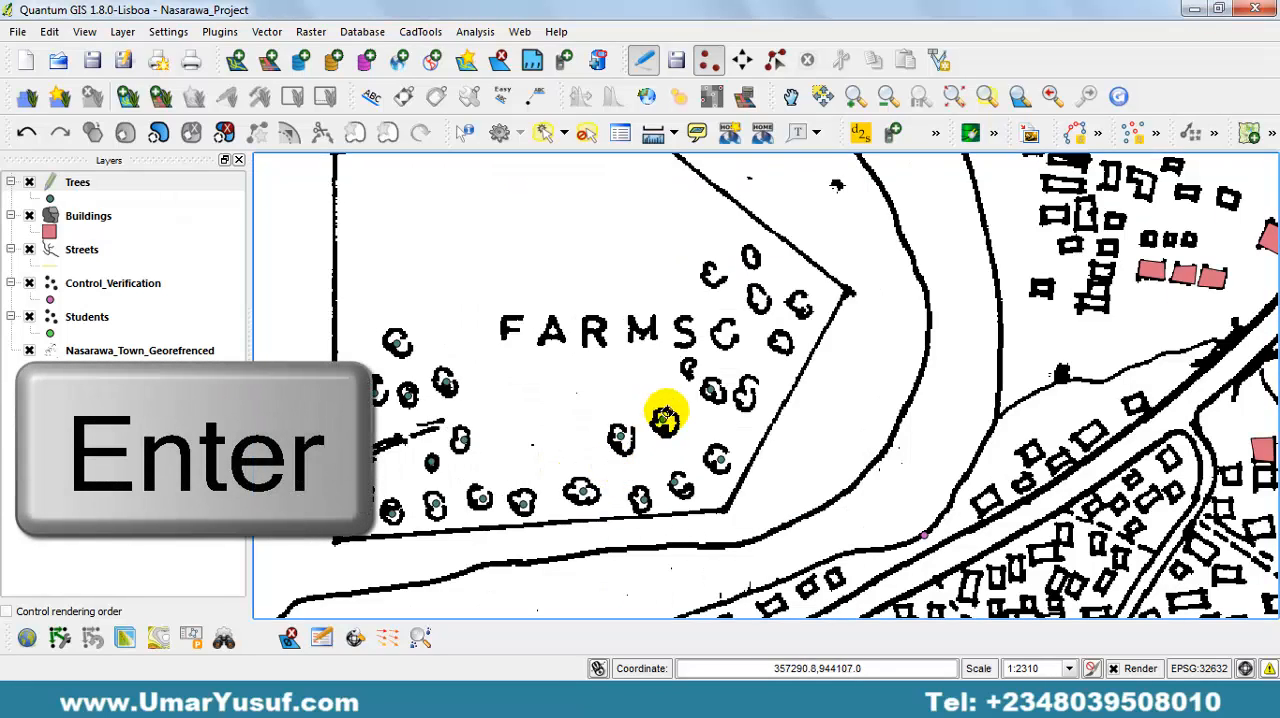
click(690, 370)
key(Return)
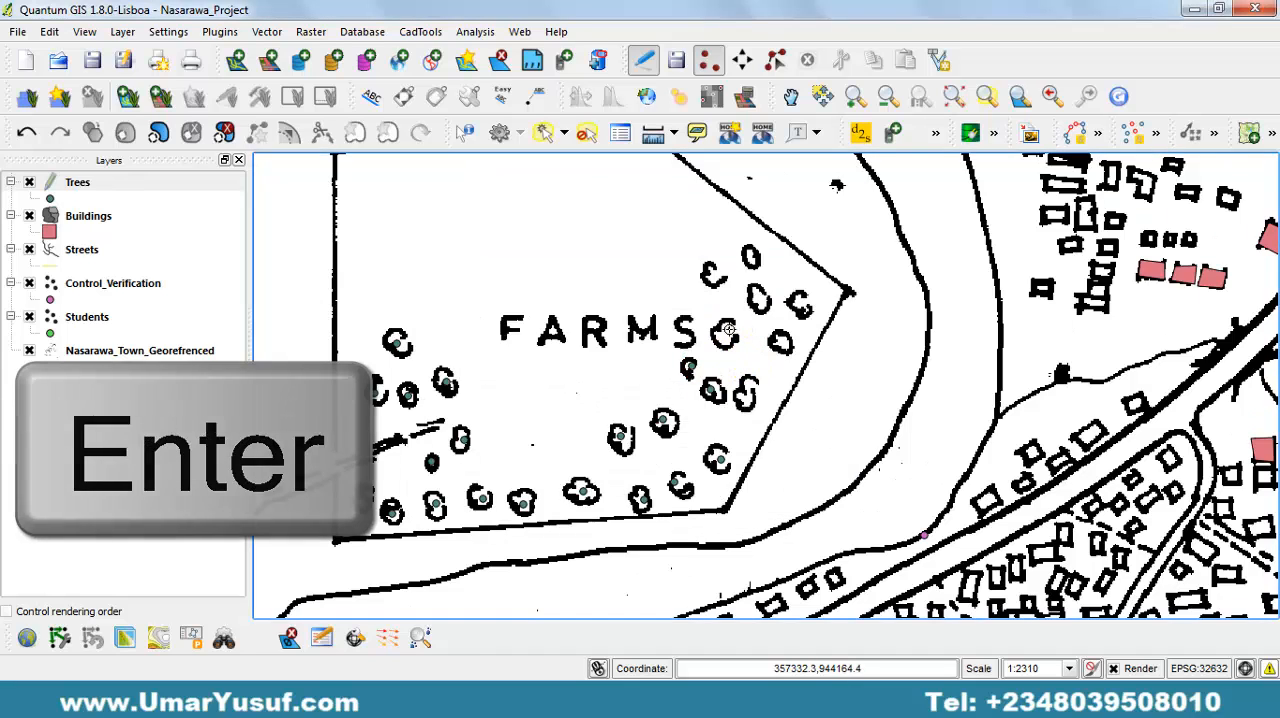
click(728, 329)
click(712, 276)
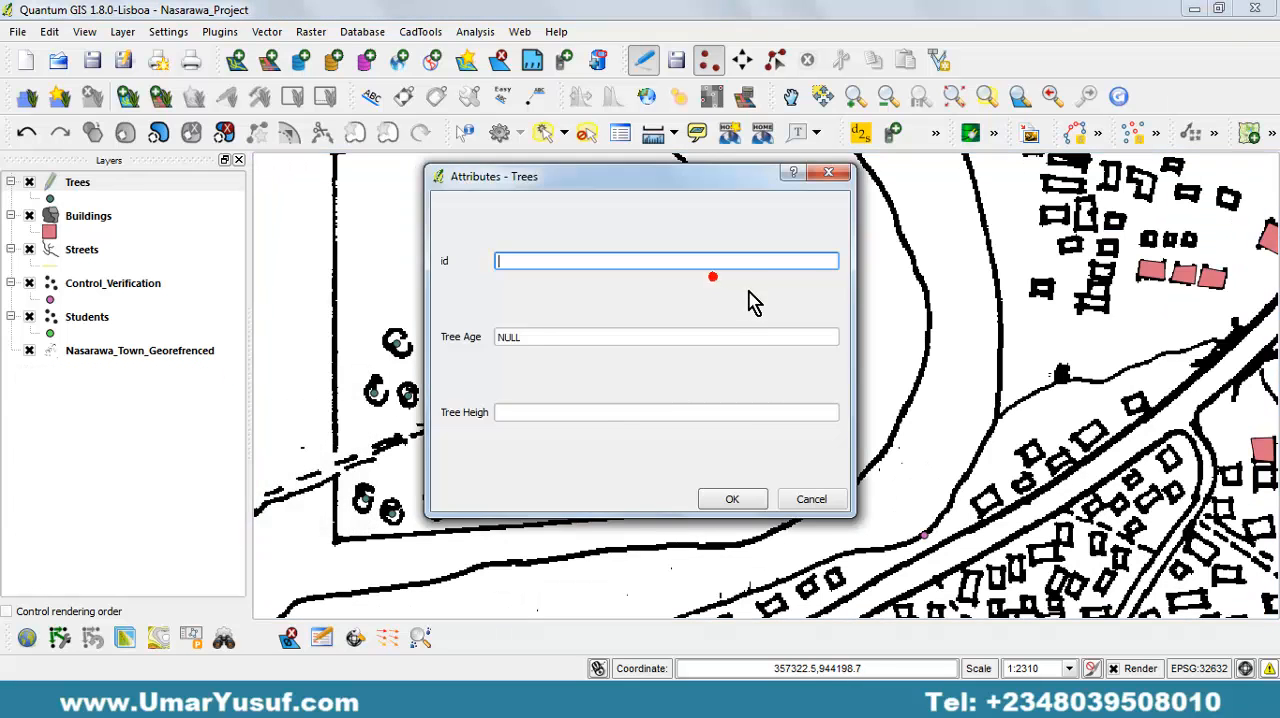
key(Return)
click(749, 257)
key(Return)
Add Trees points with empty attributes on the four remaining trees of the northeastern cluster, beside the farm's eastern boundary.
click(757, 375)
click(749, 394)
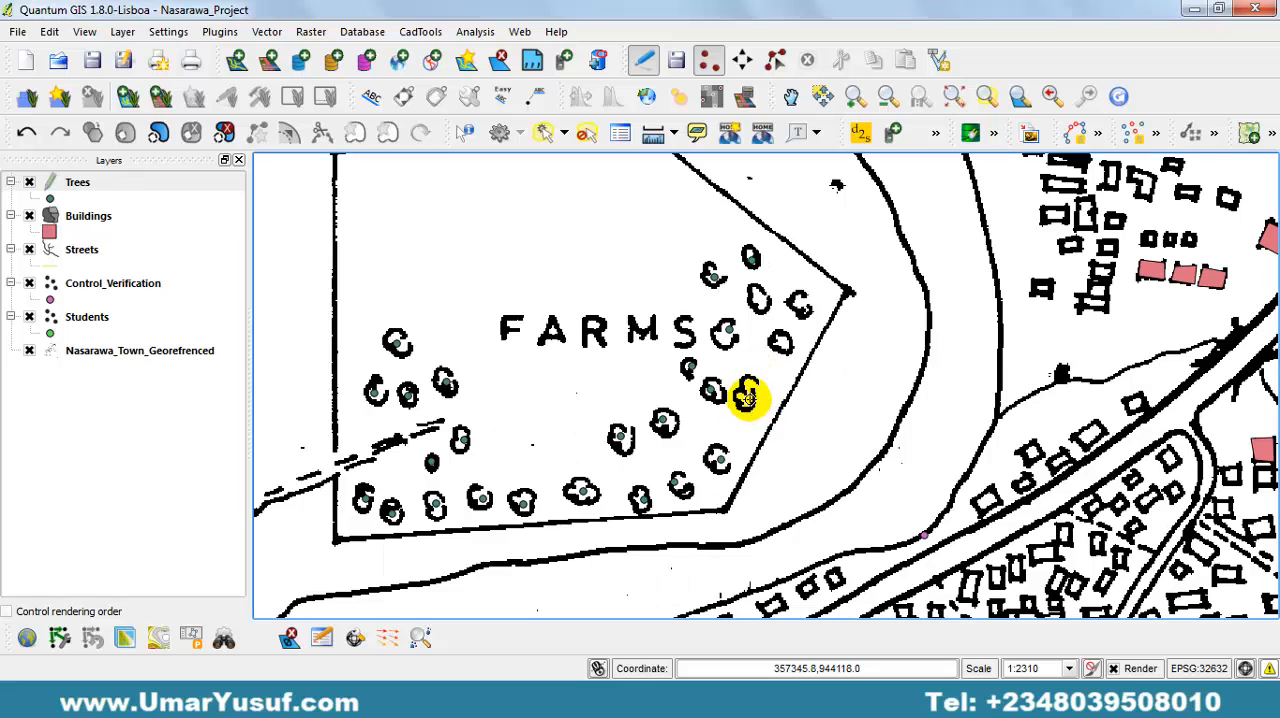
key(Return)
click(784, 337)
key(Return)
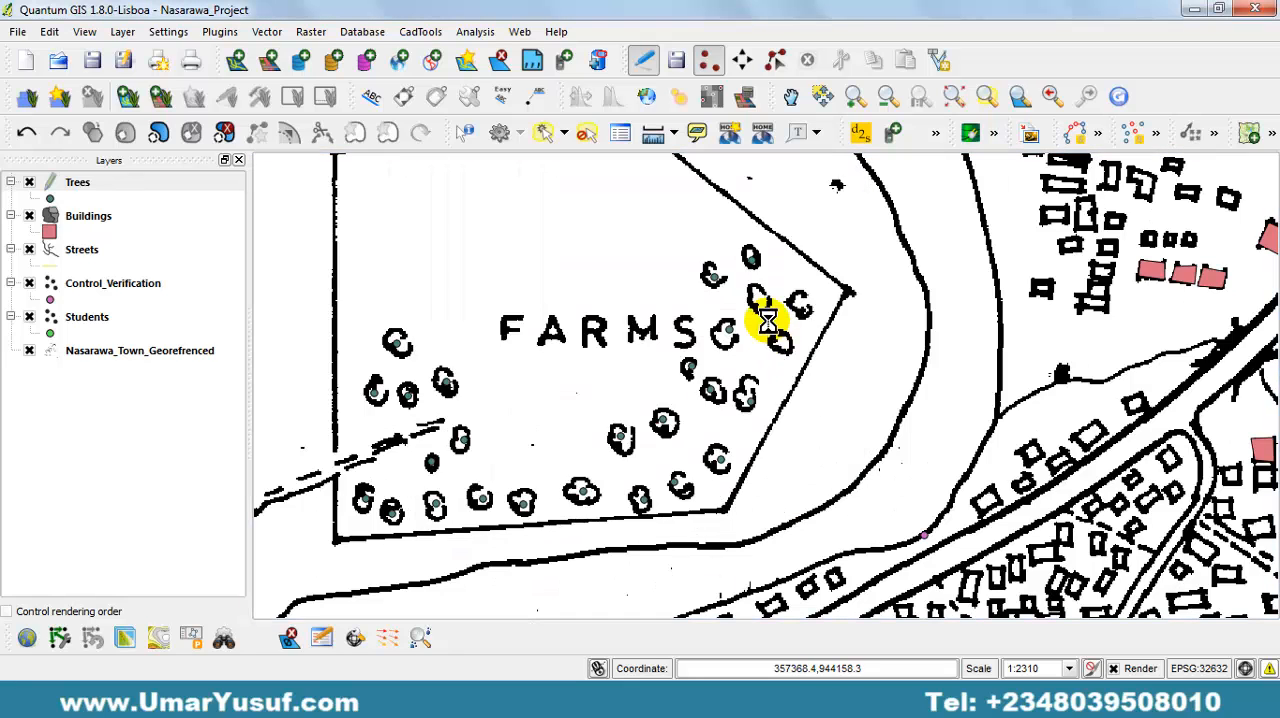
click(757, 297)
key(Return)
click(799, 308)
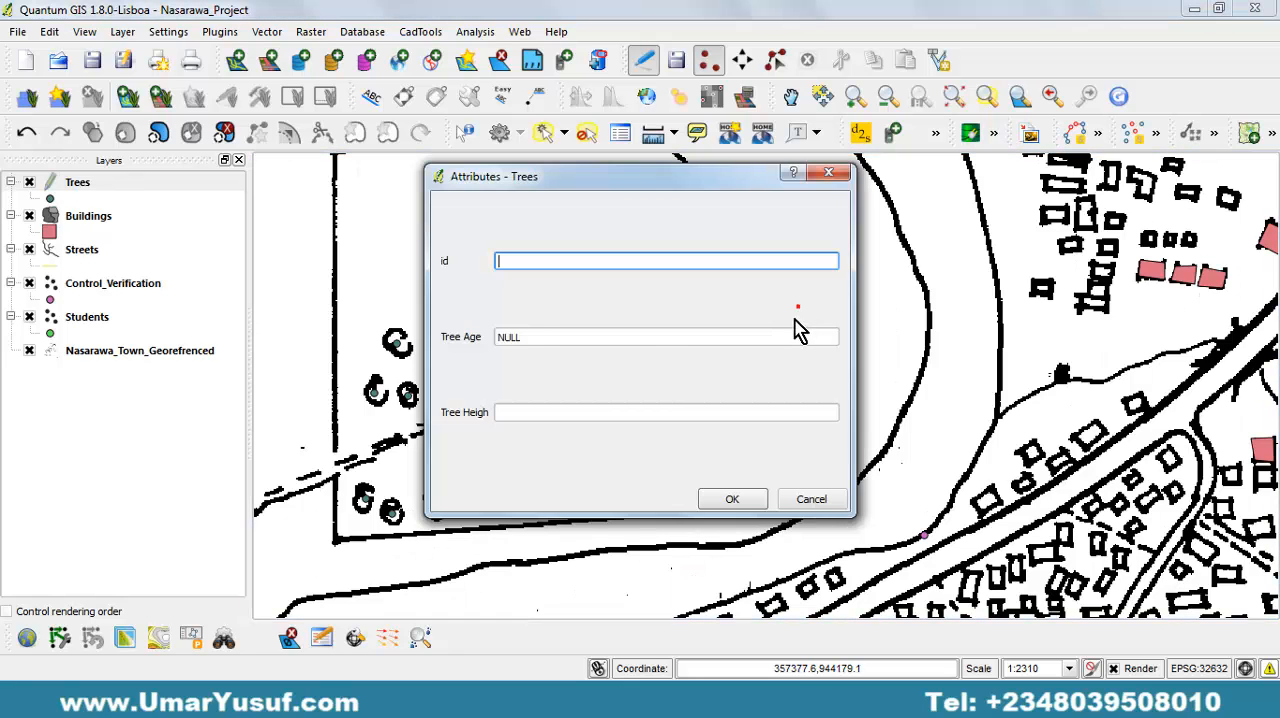
key(Return)
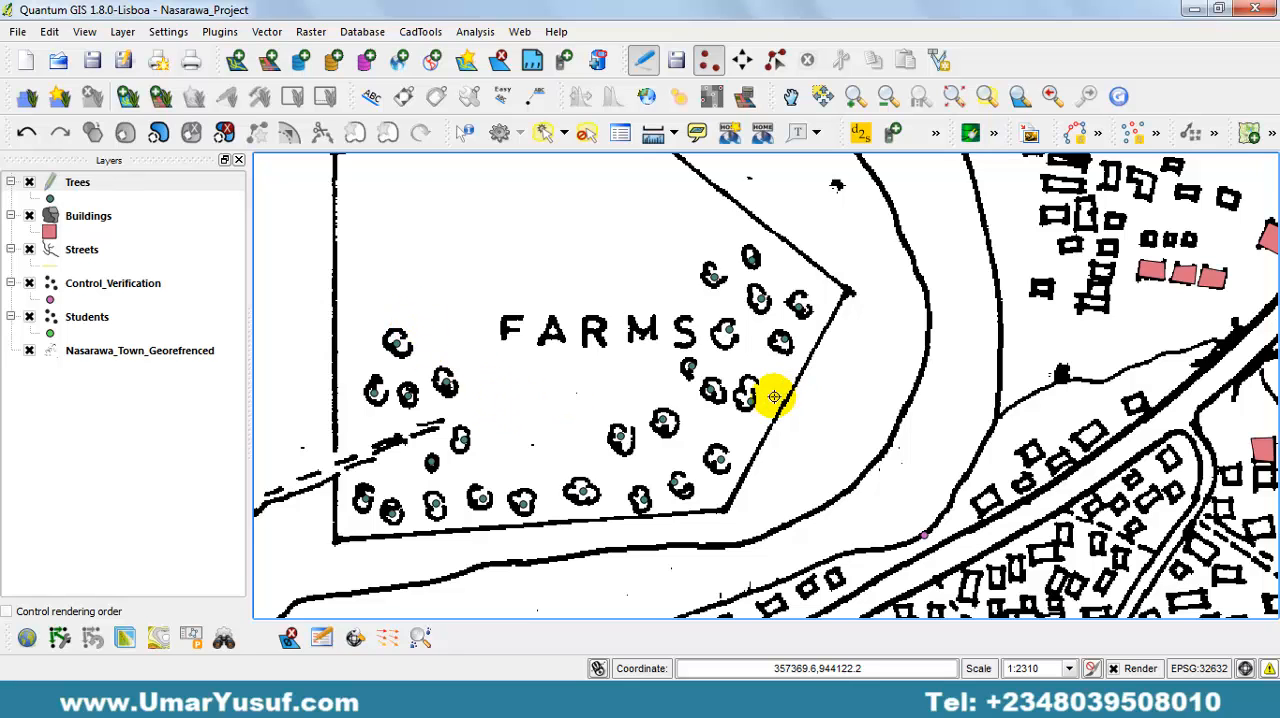
Save the edits to the Trees layer and end its editing session.
drag(774, 397, 586, 423)
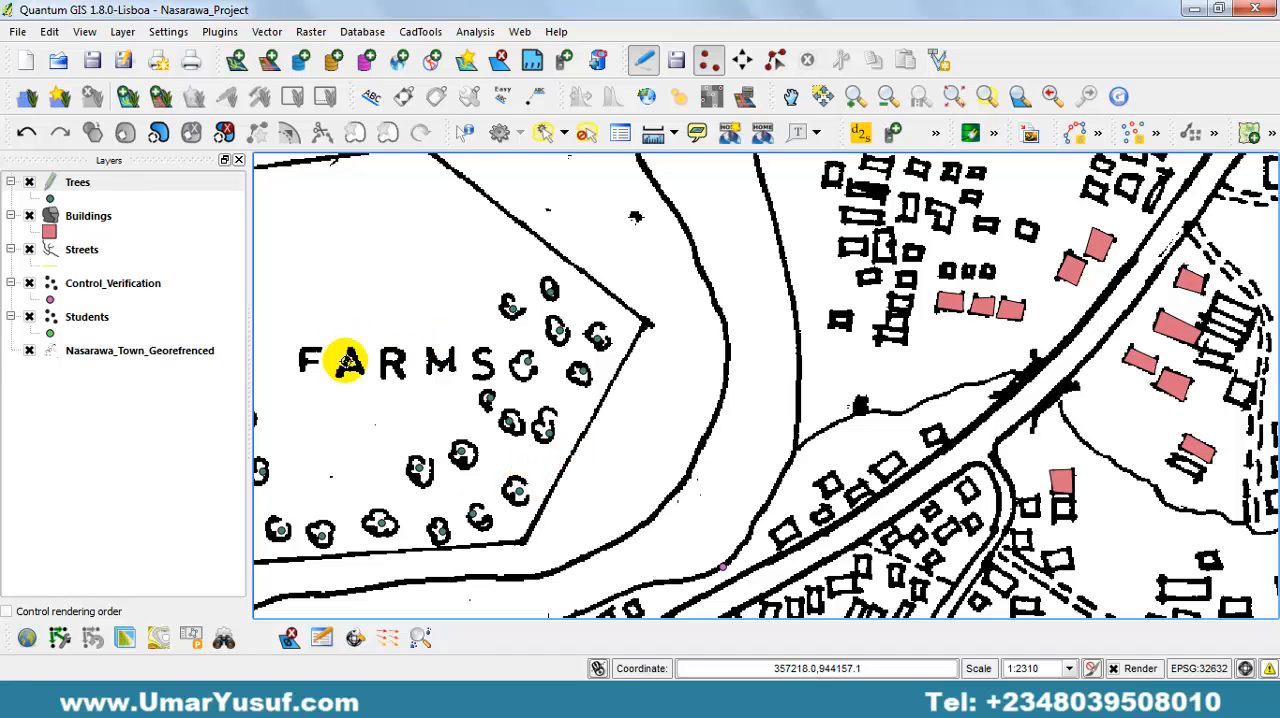
key(space)
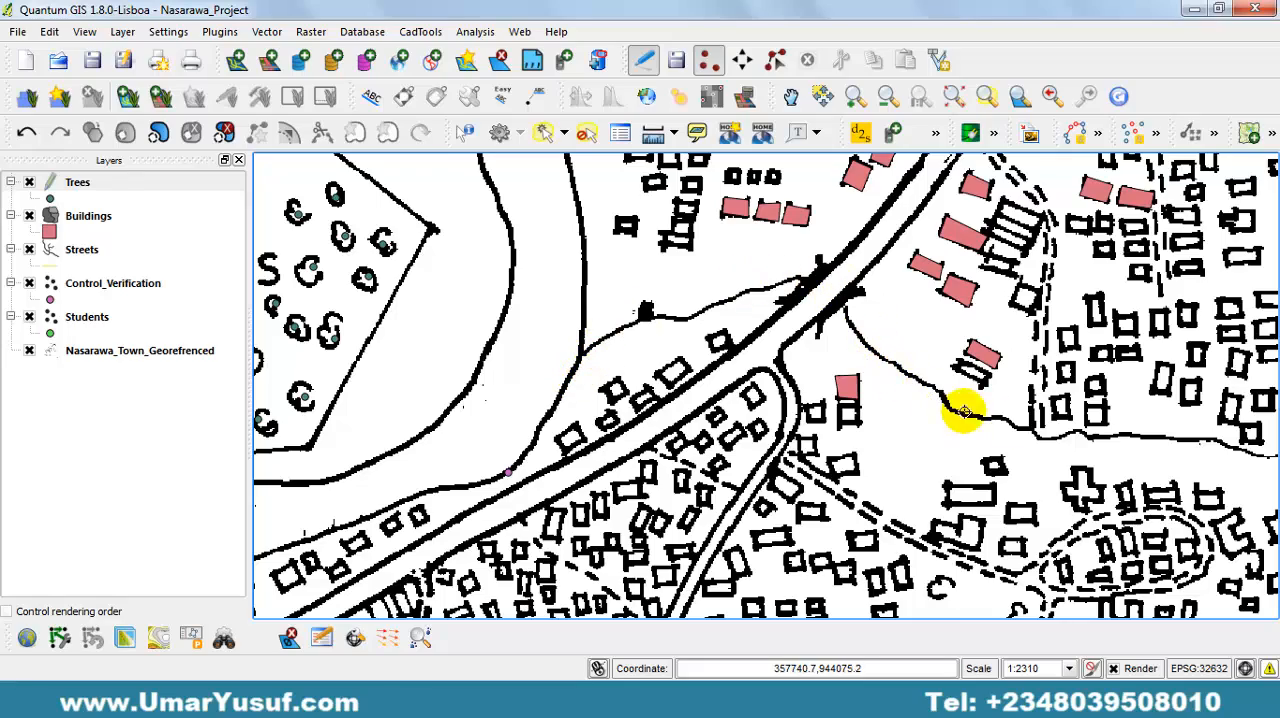
key(space)
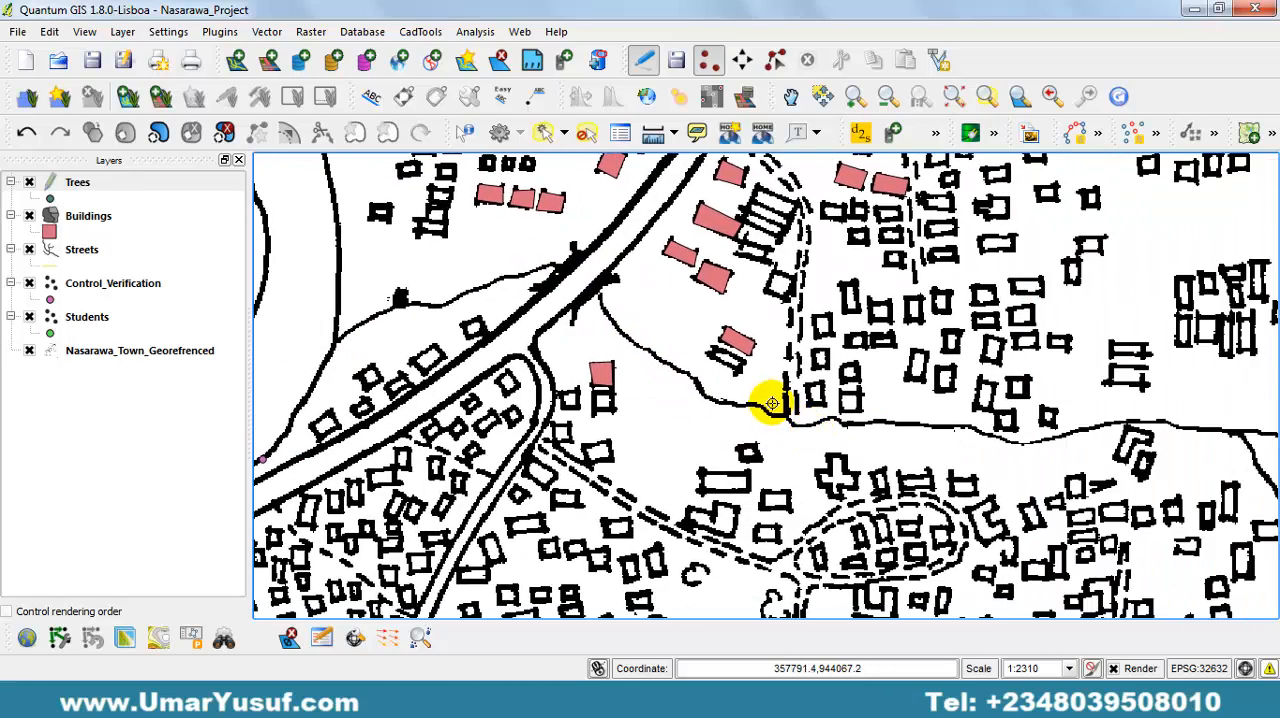
key(space)
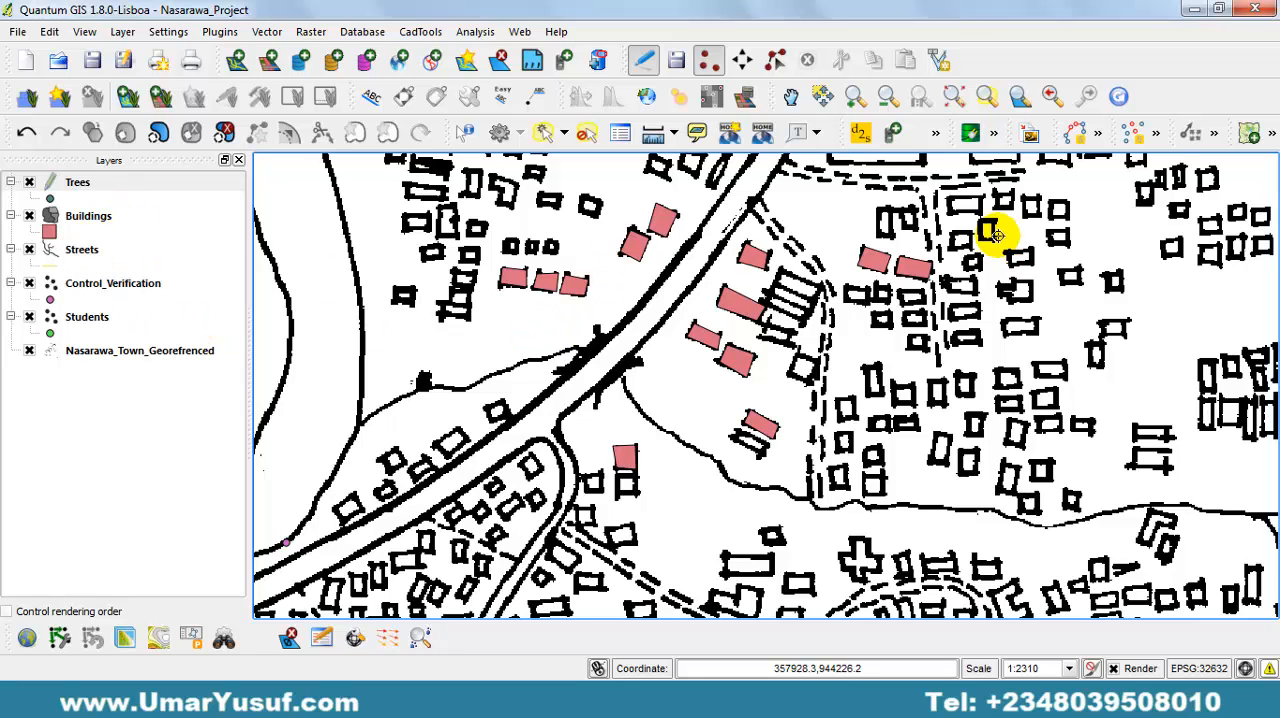
scroll(918, 287, down, 1)
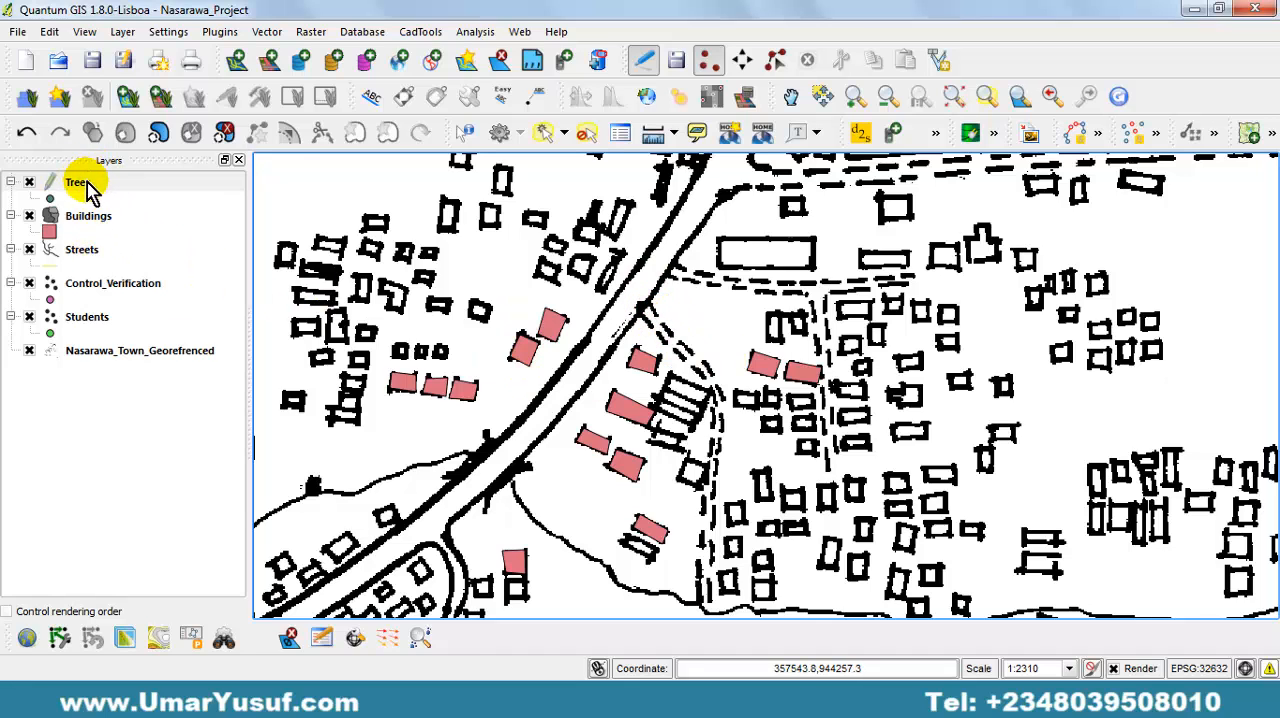
drag(520, 372, 862, 313)
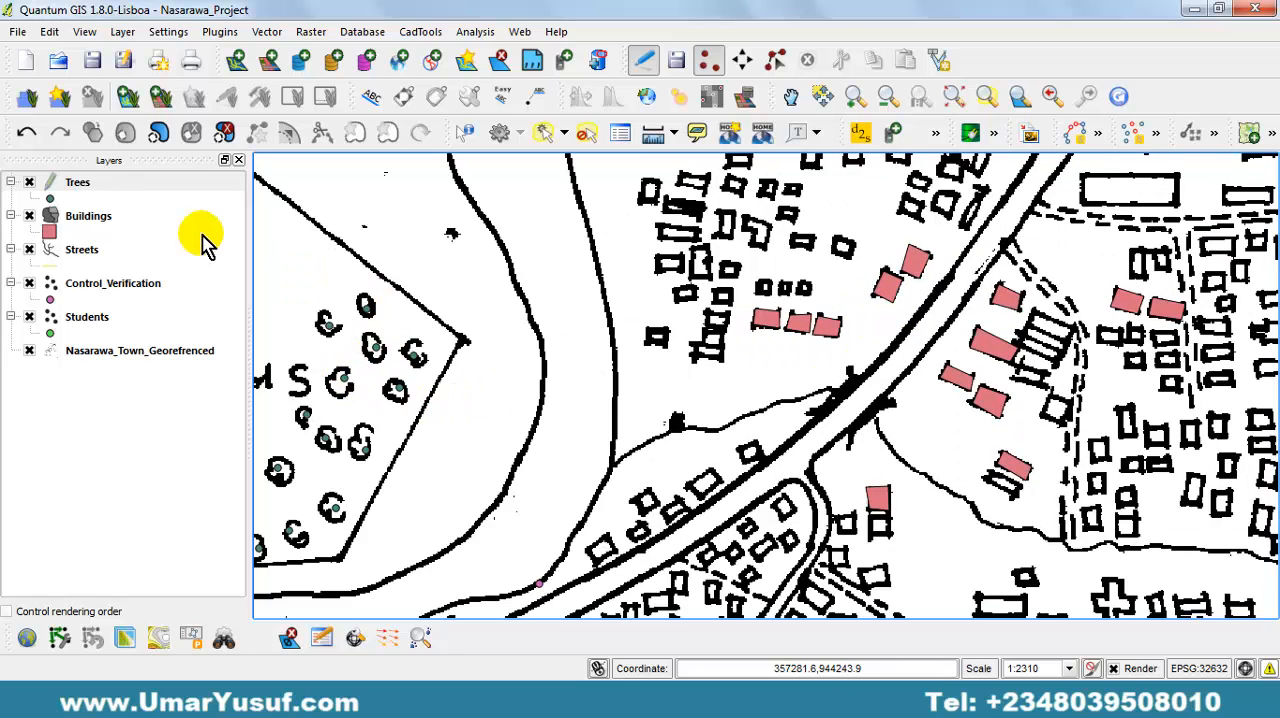
click(677, 60)
click(645, 62)
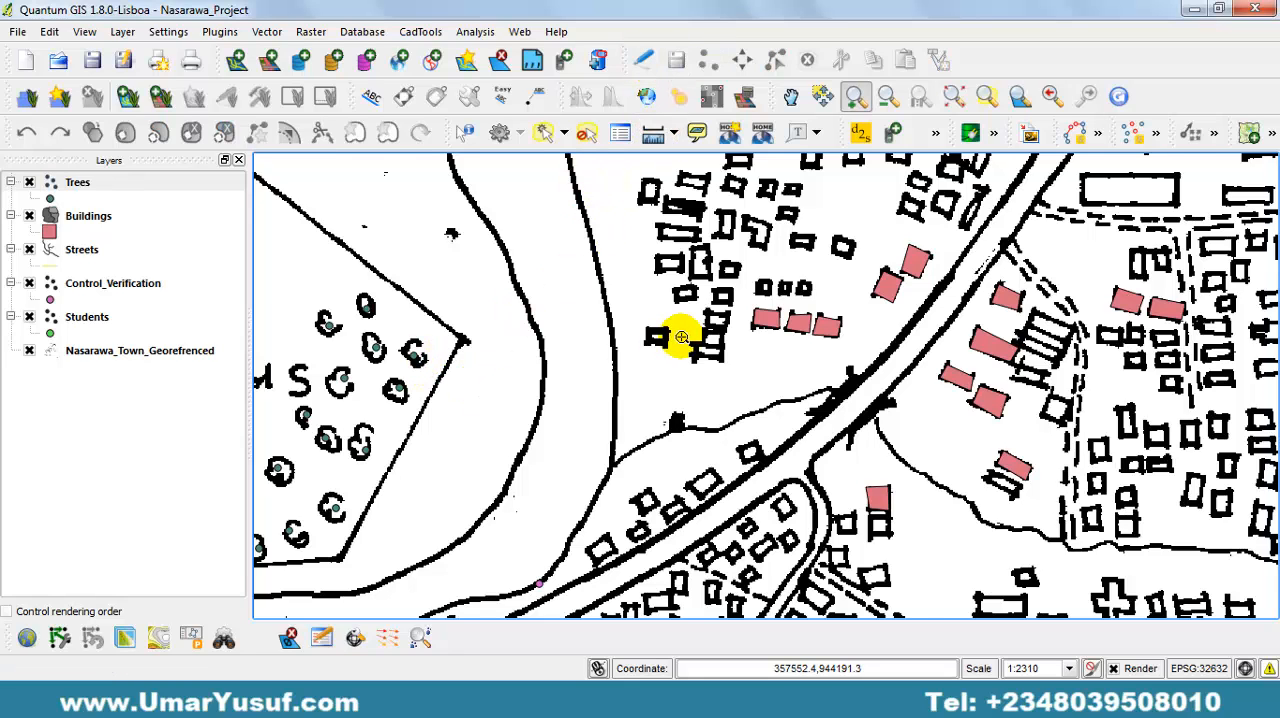
Start editing the Streets layer and trace the dashed street running east from the main road below the large rectangular building.
drag(682, 338, 476, 362)
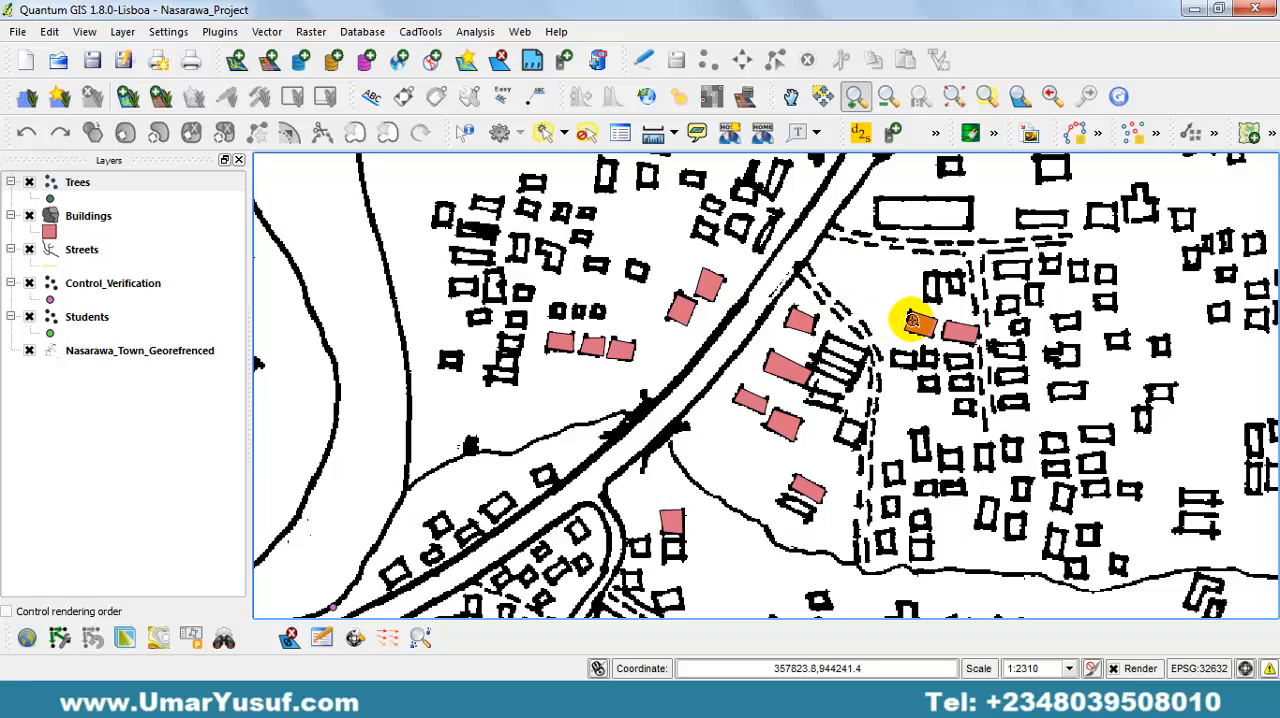
drag(906, 222, 714, 258)
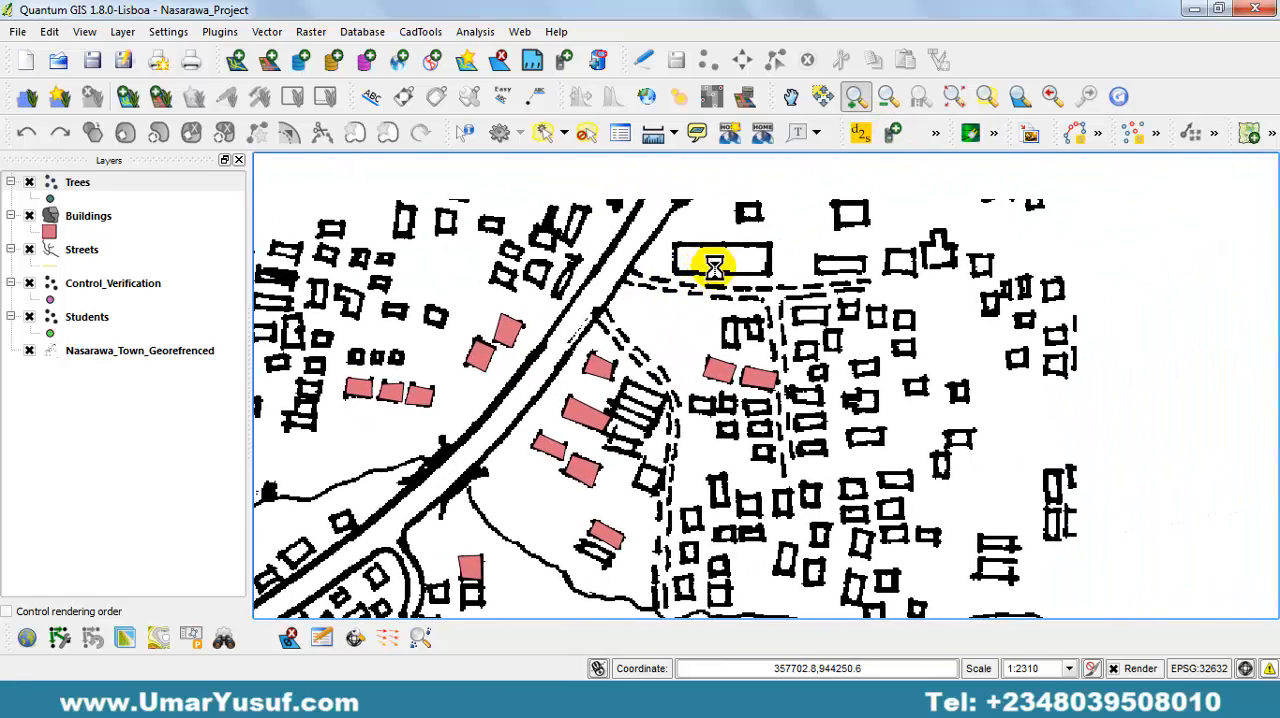
click(97, 257)
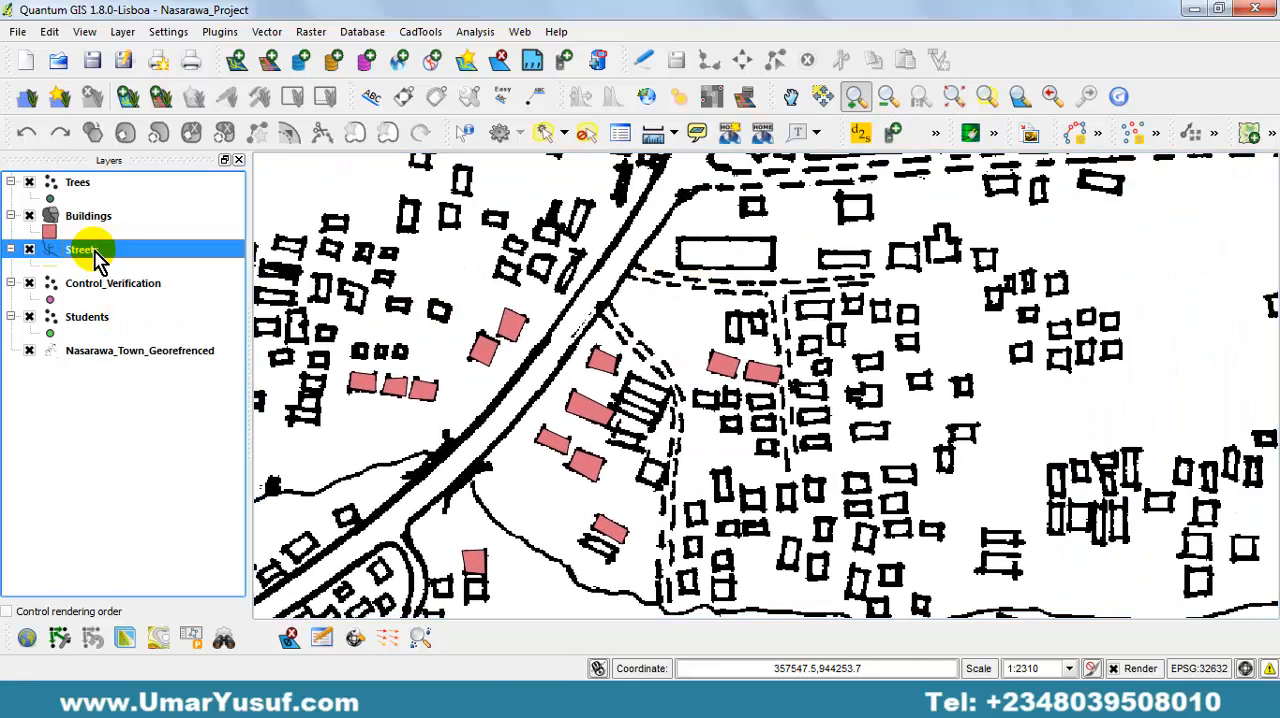
click(643, 64)
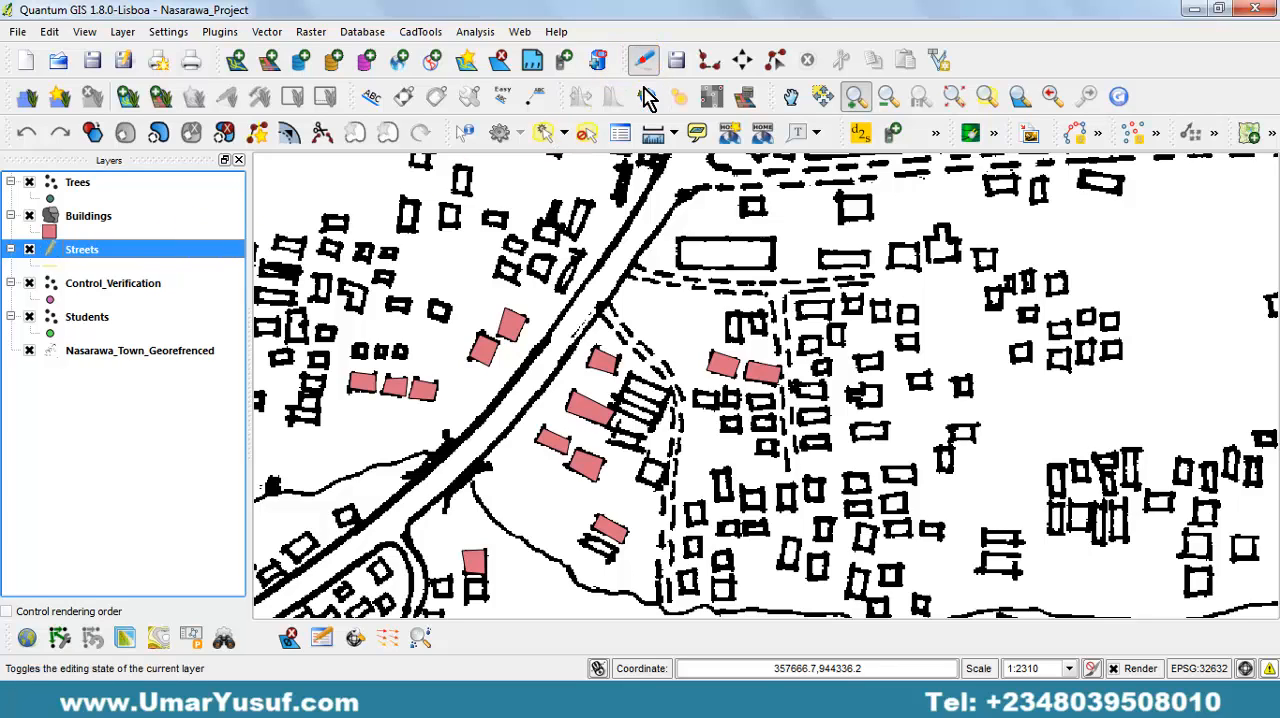
click(709, 62)
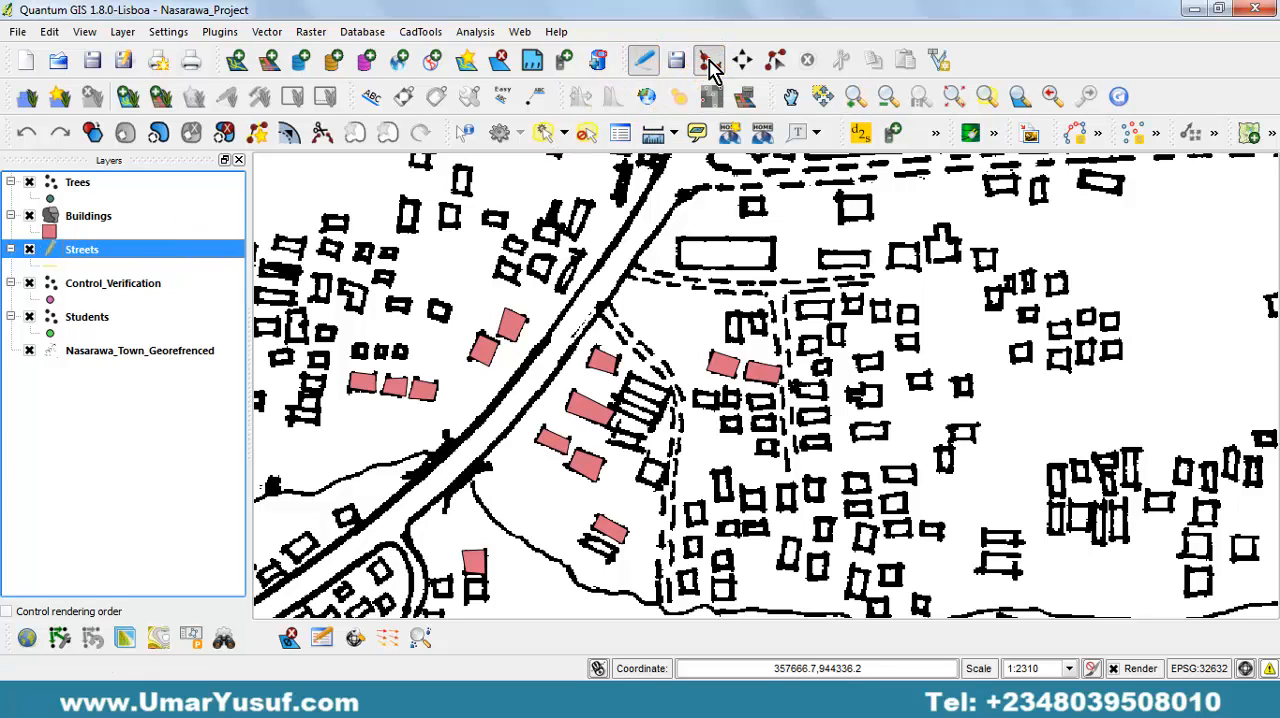
click(632, 270)
click(673, 280)
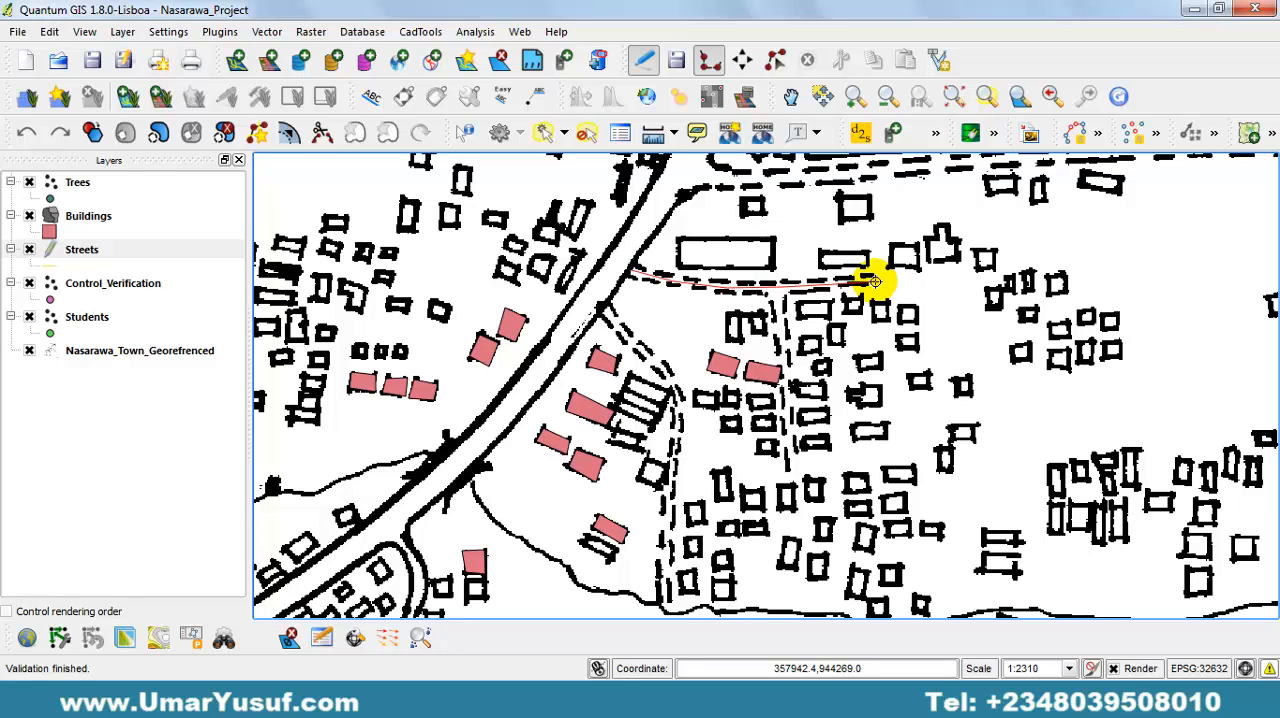
right_click(875, 282)
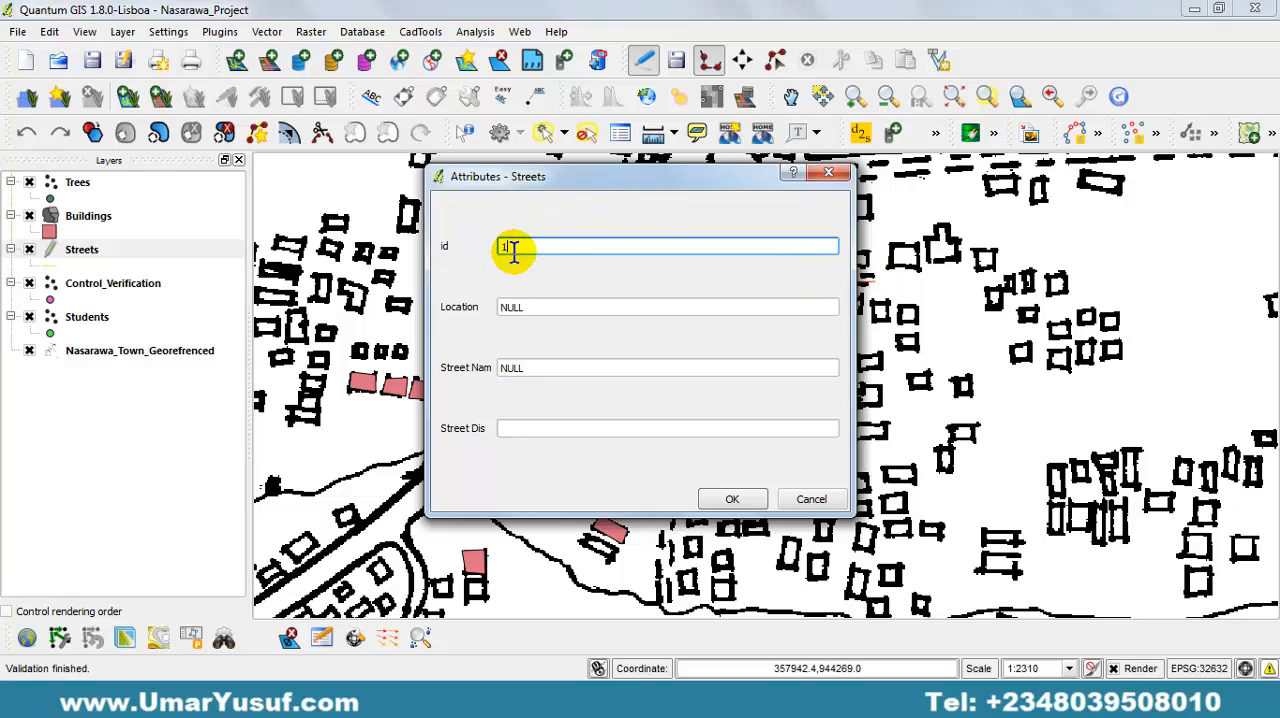
Give the traced street id 1, location Anguwan Biri, street name Abuja and street distance 200.
text(1)
key(Tab)
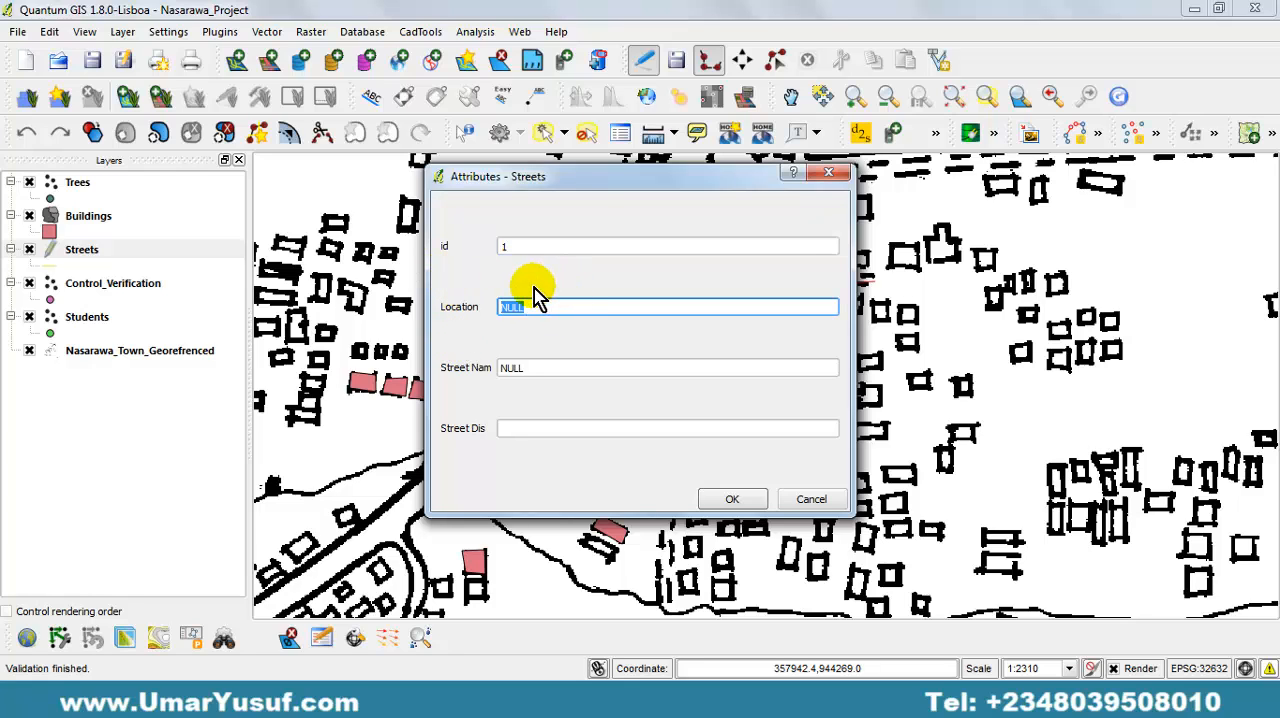
drag(592, 184, 371, 245)
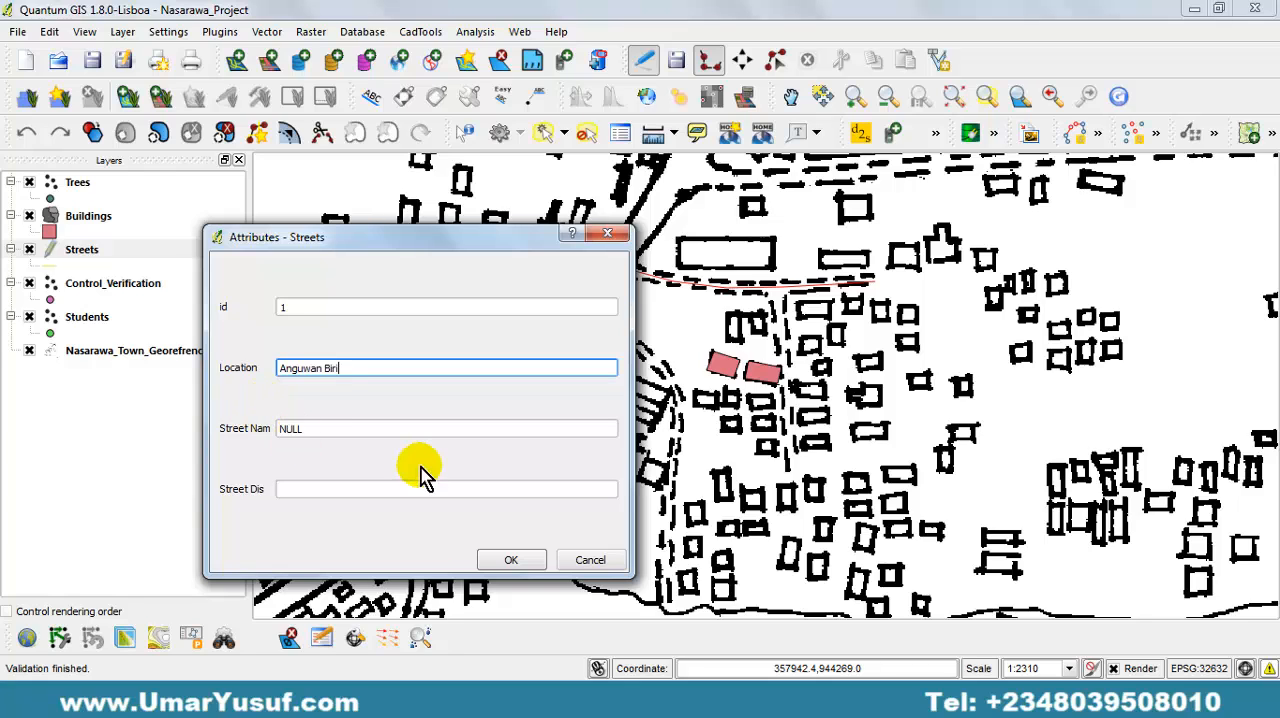
click(355, 428)
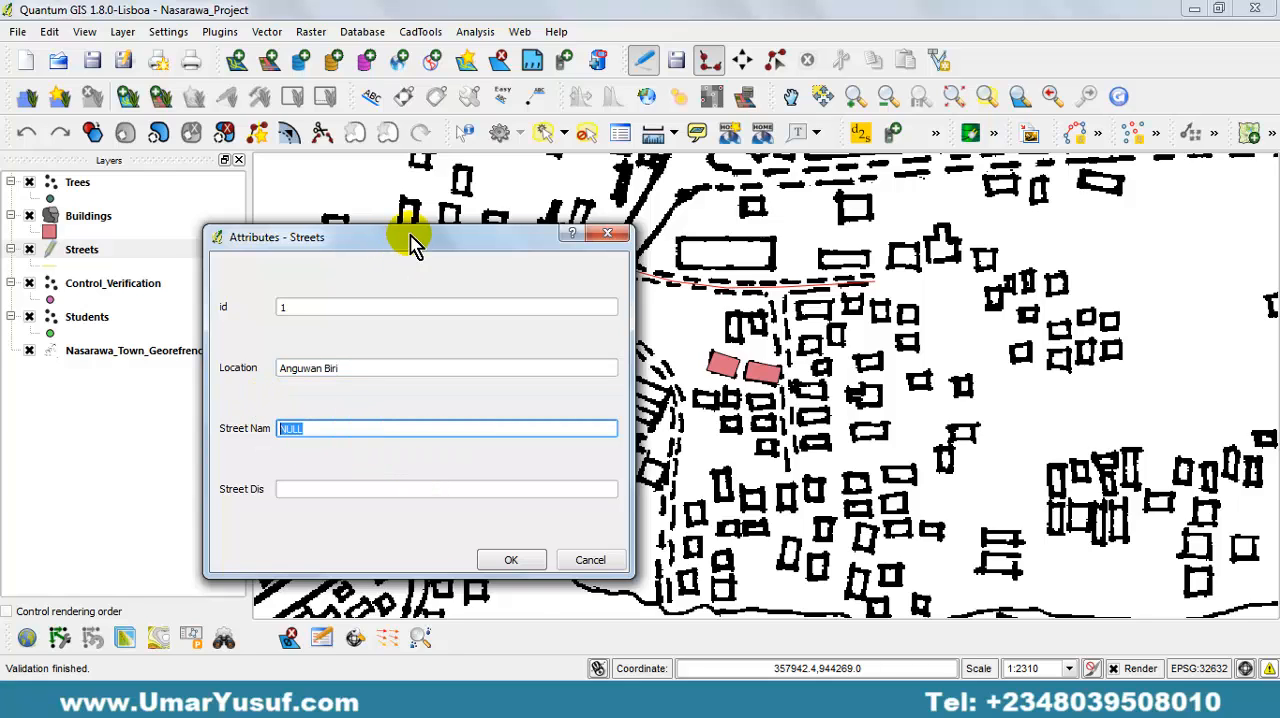
drag(414, 237, 285, 267)
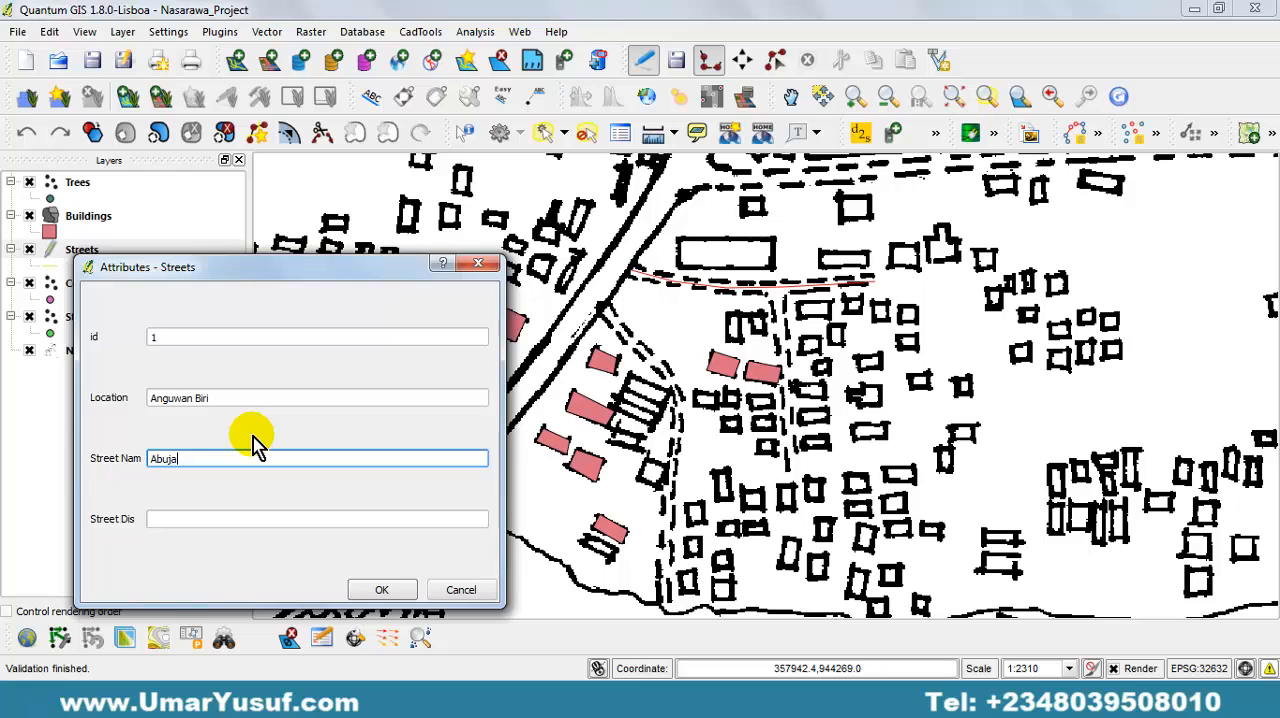
click(296, 519)
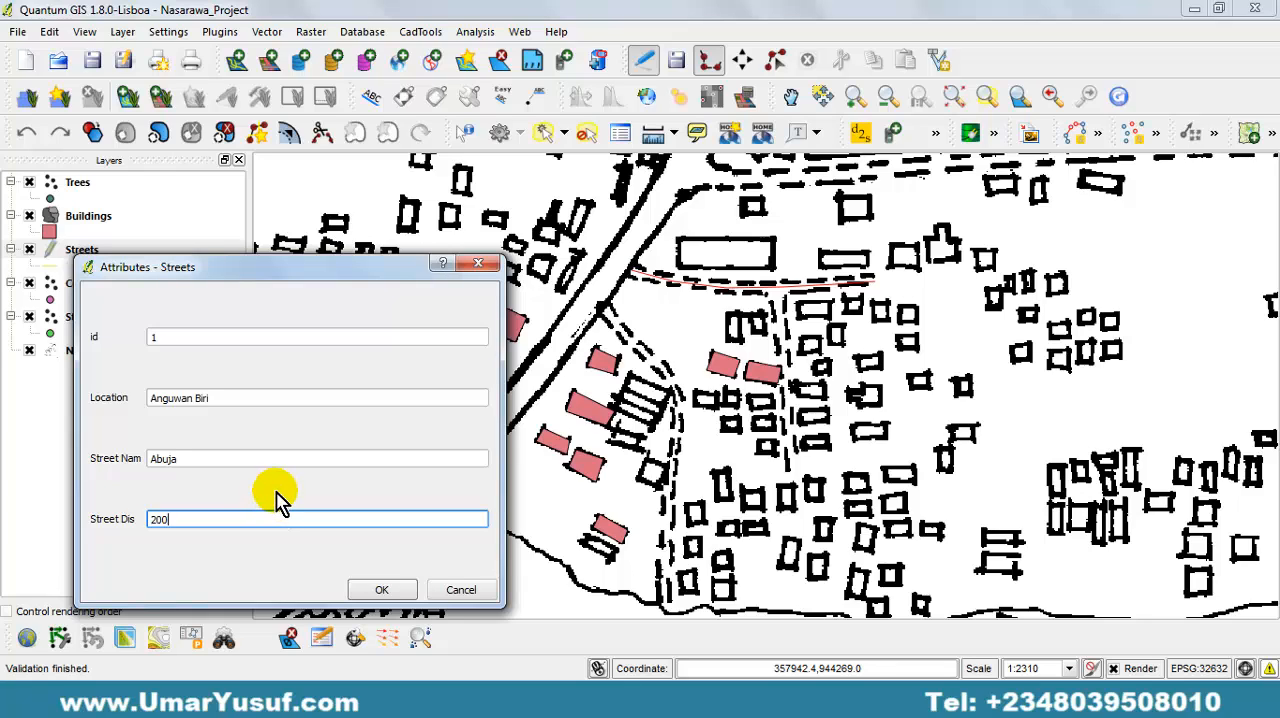
drag(346, 272, 370, 272)
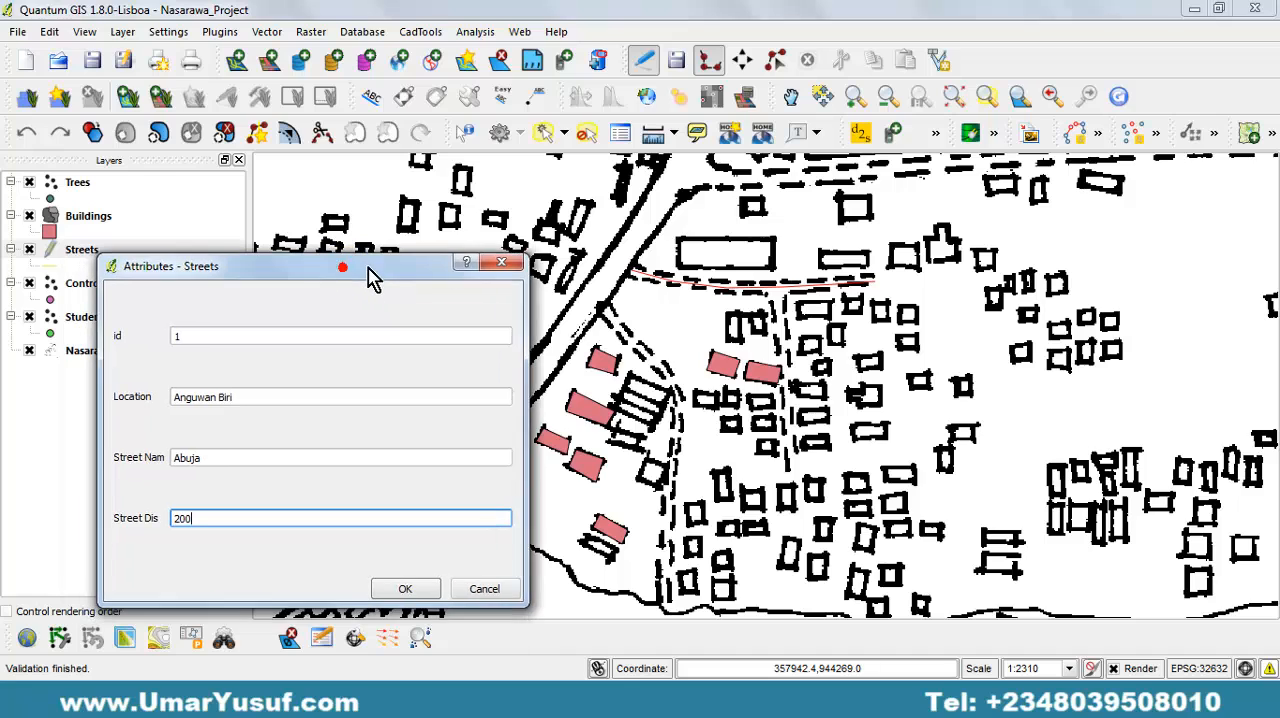
click(396, 587)
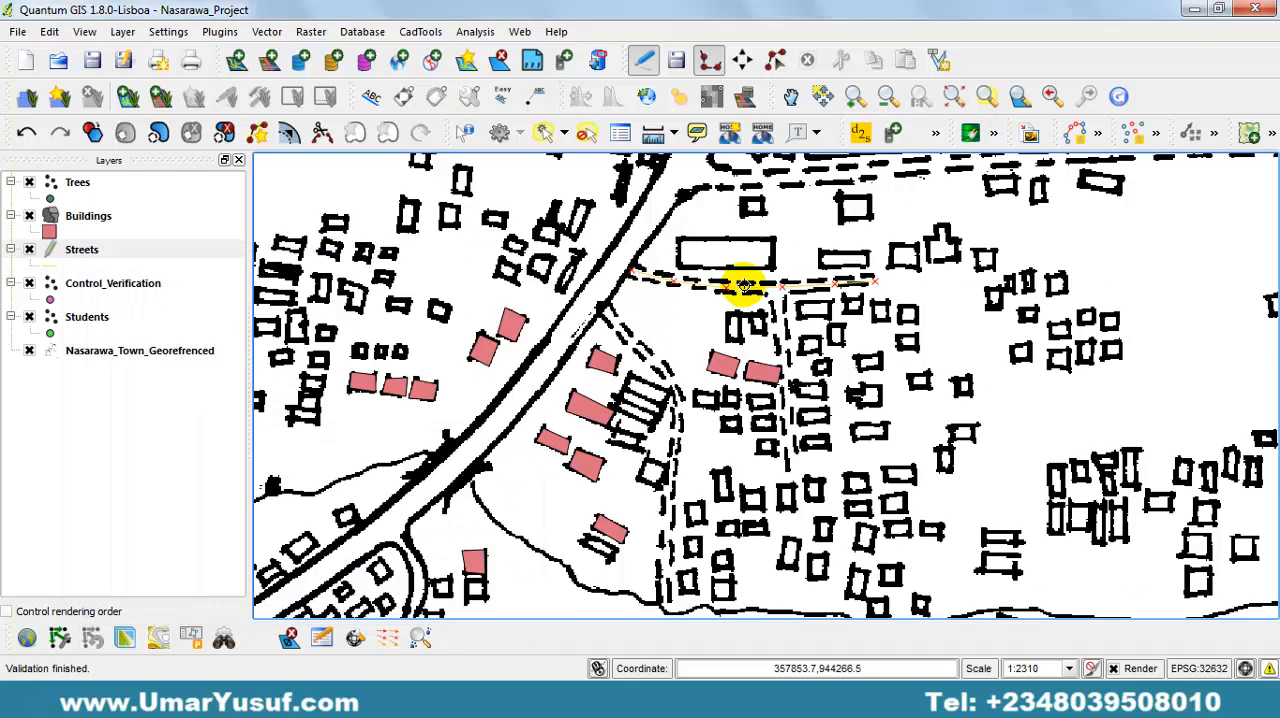
Trace the dashed street running southeast from the main road and bending south to the stream, leaving its attributes empty.
click(603, 308)
click(633, 337)
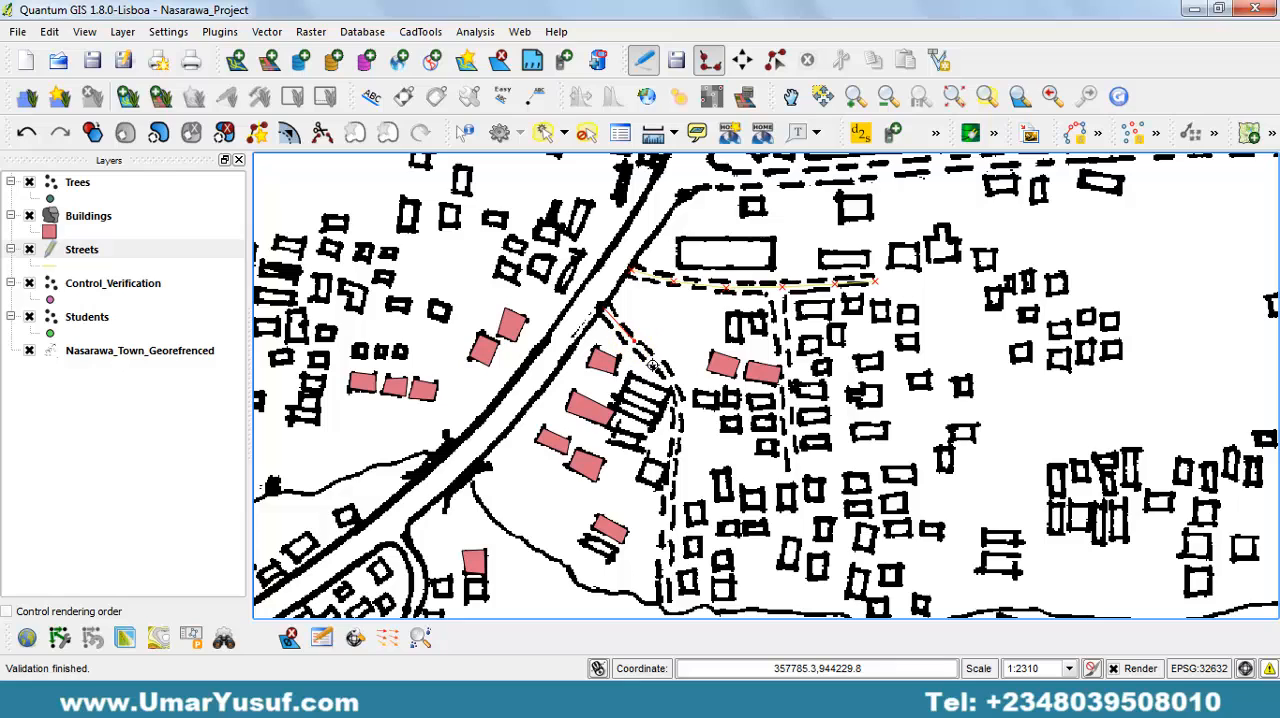
click(656, 366)
click(675, 395)
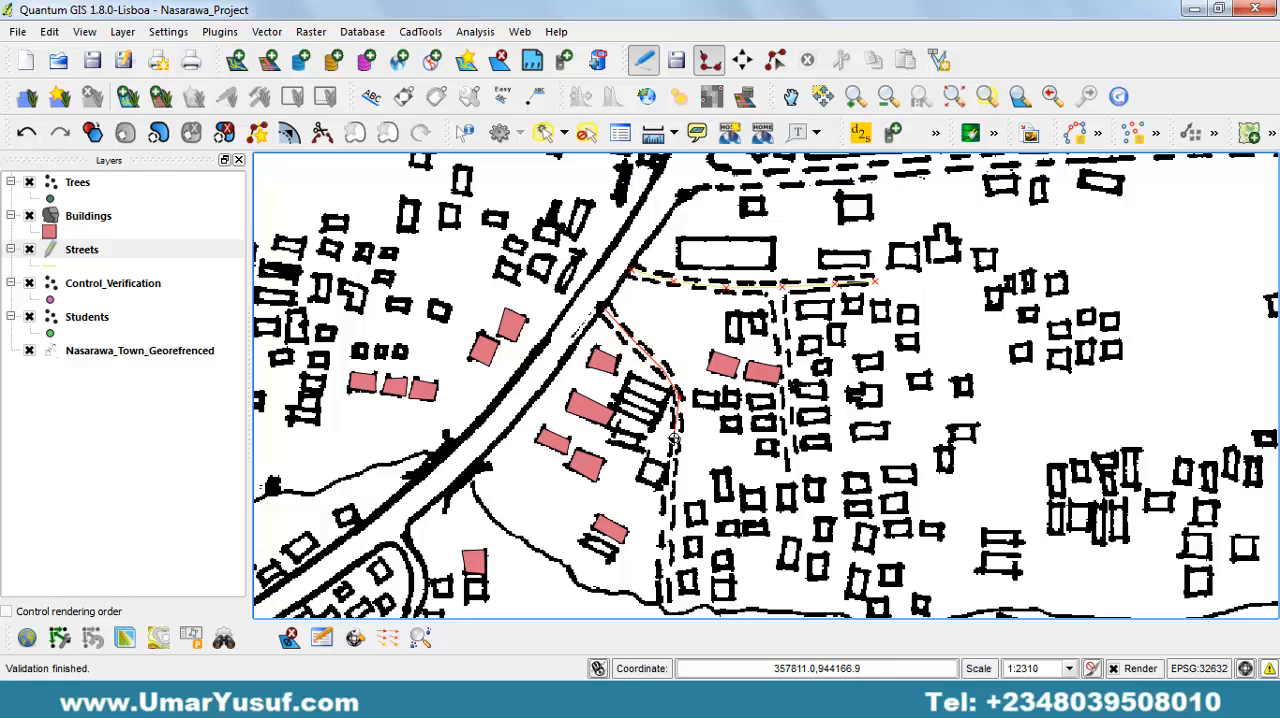
click(668, 480)
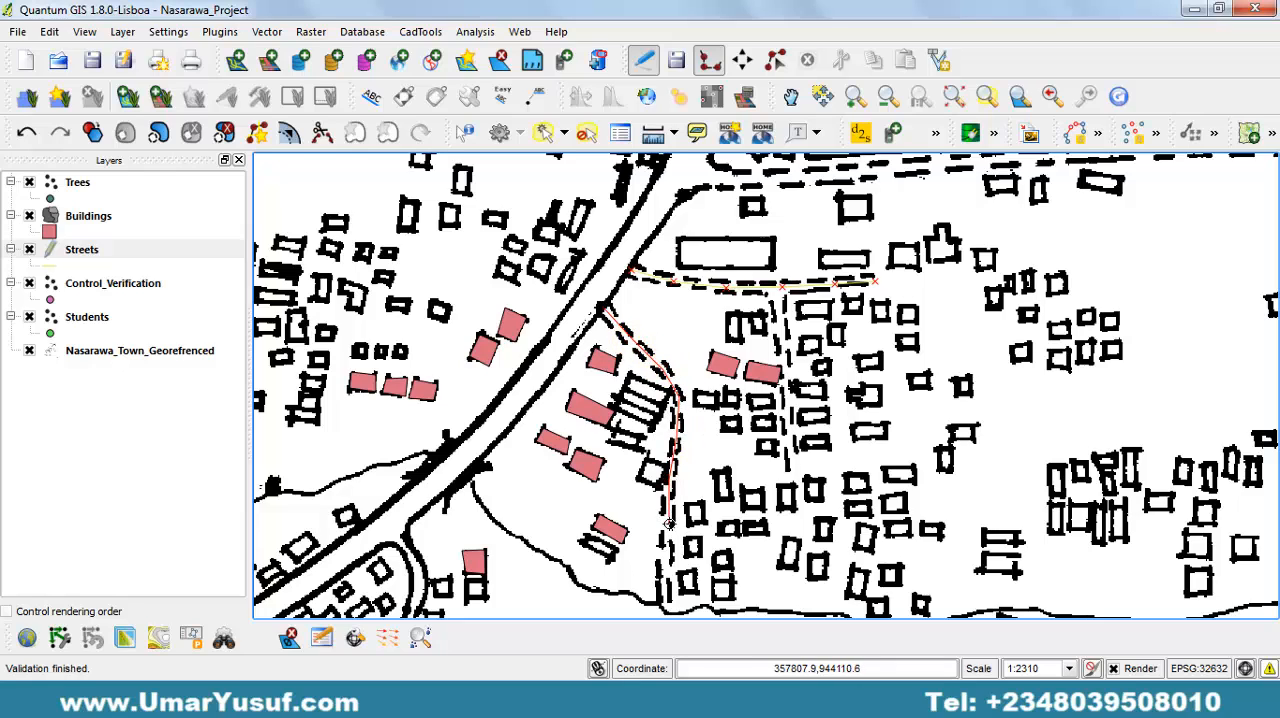
click(668, 600)
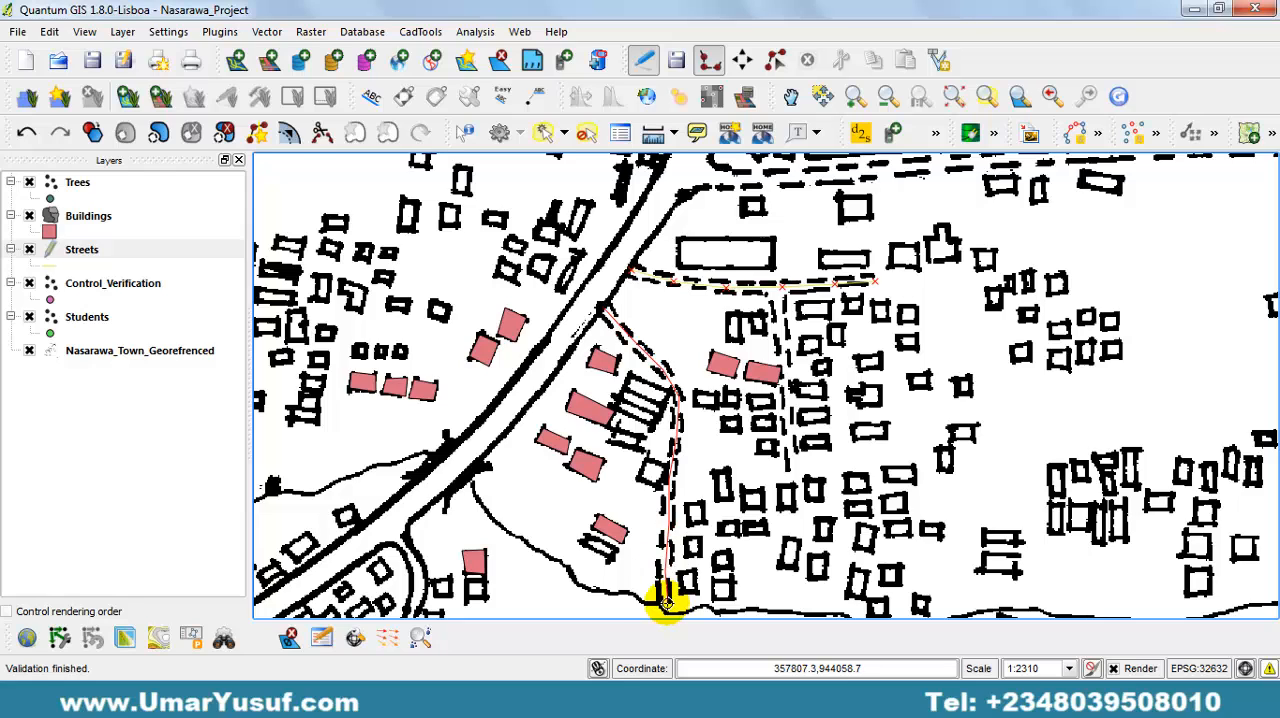
right_click(664, 603)
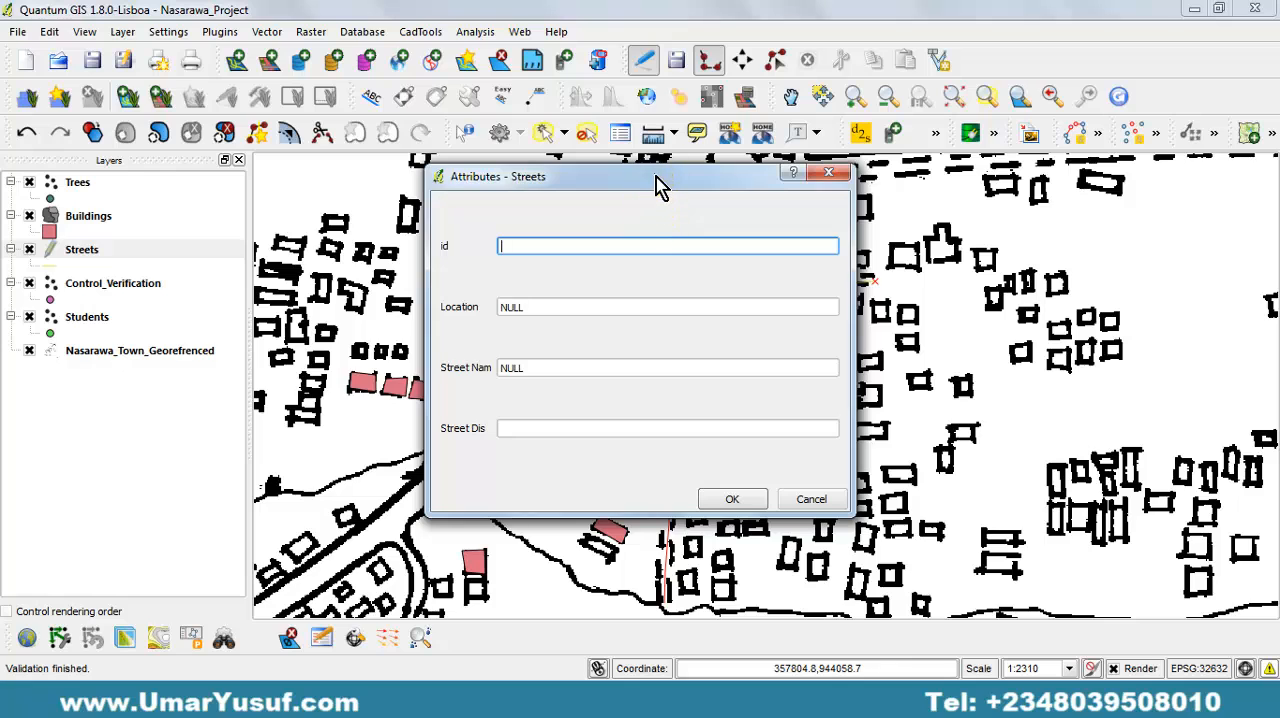
drag(663, 184, 407, 211)
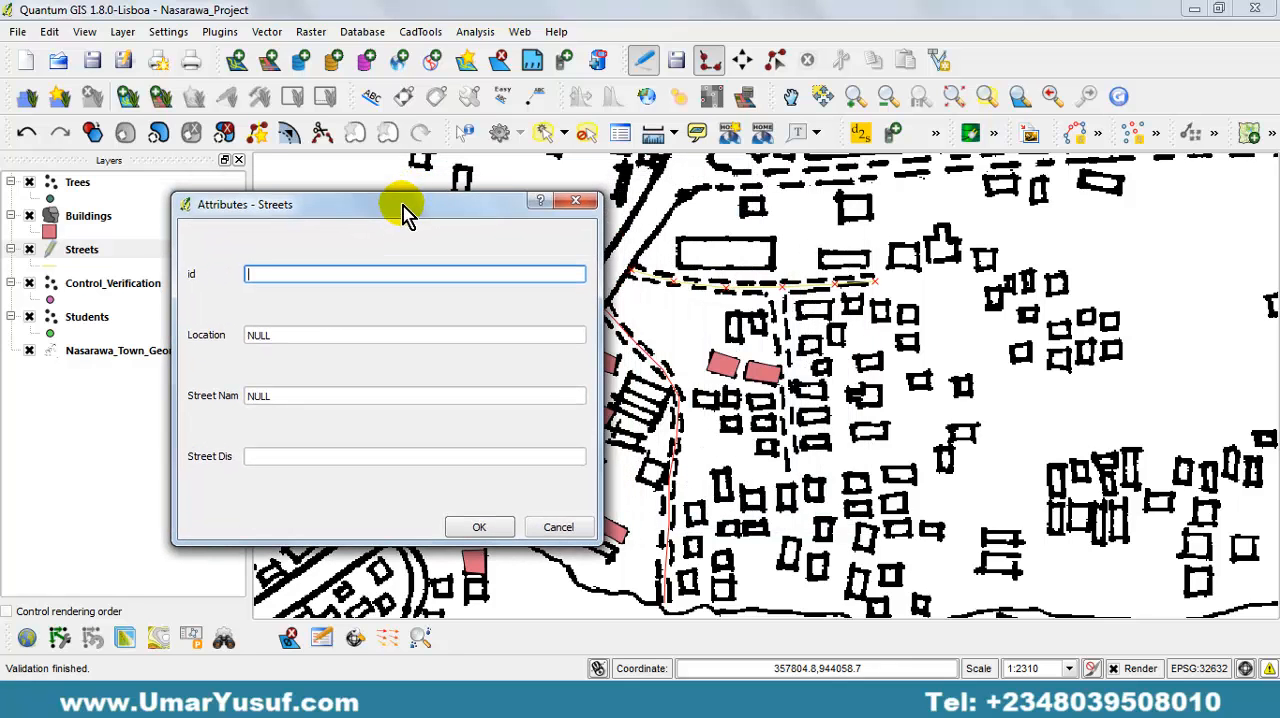
click(482, 524)
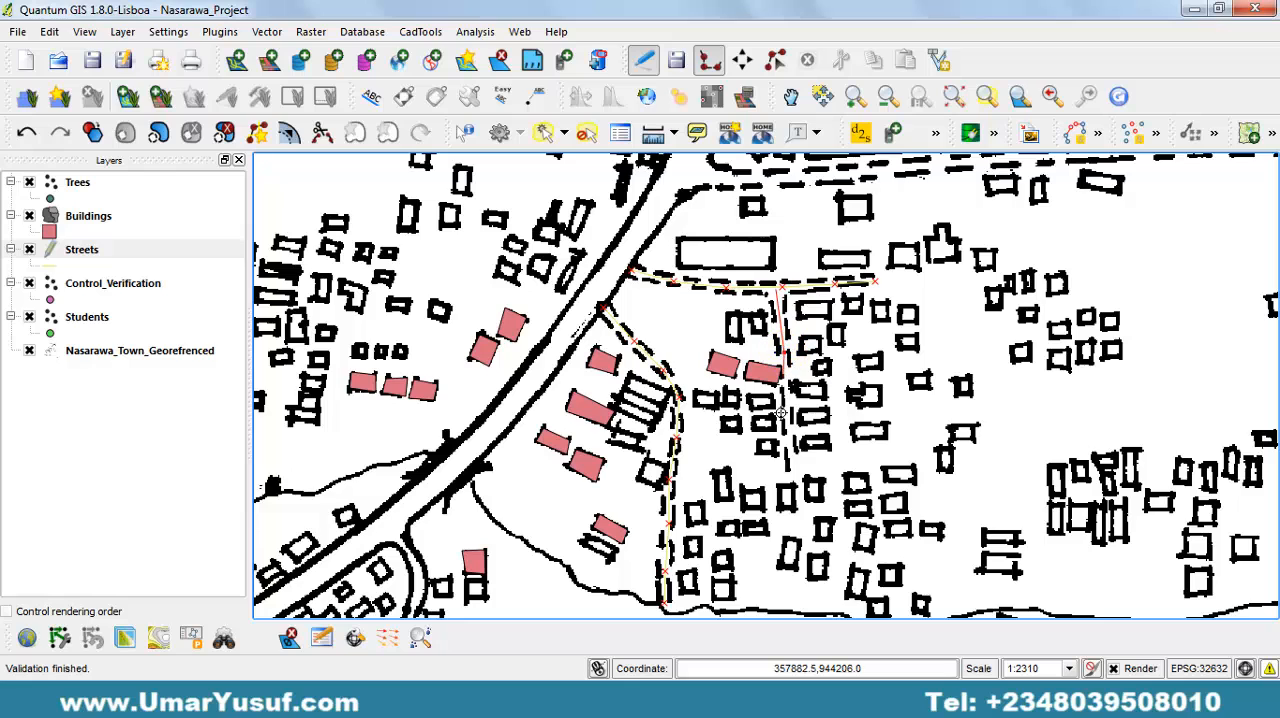
Finish the dashed street branching south from the first traced street with empty attributes, and save and end the Streets editing session.
right_click(792, 470)
click(748, 494)
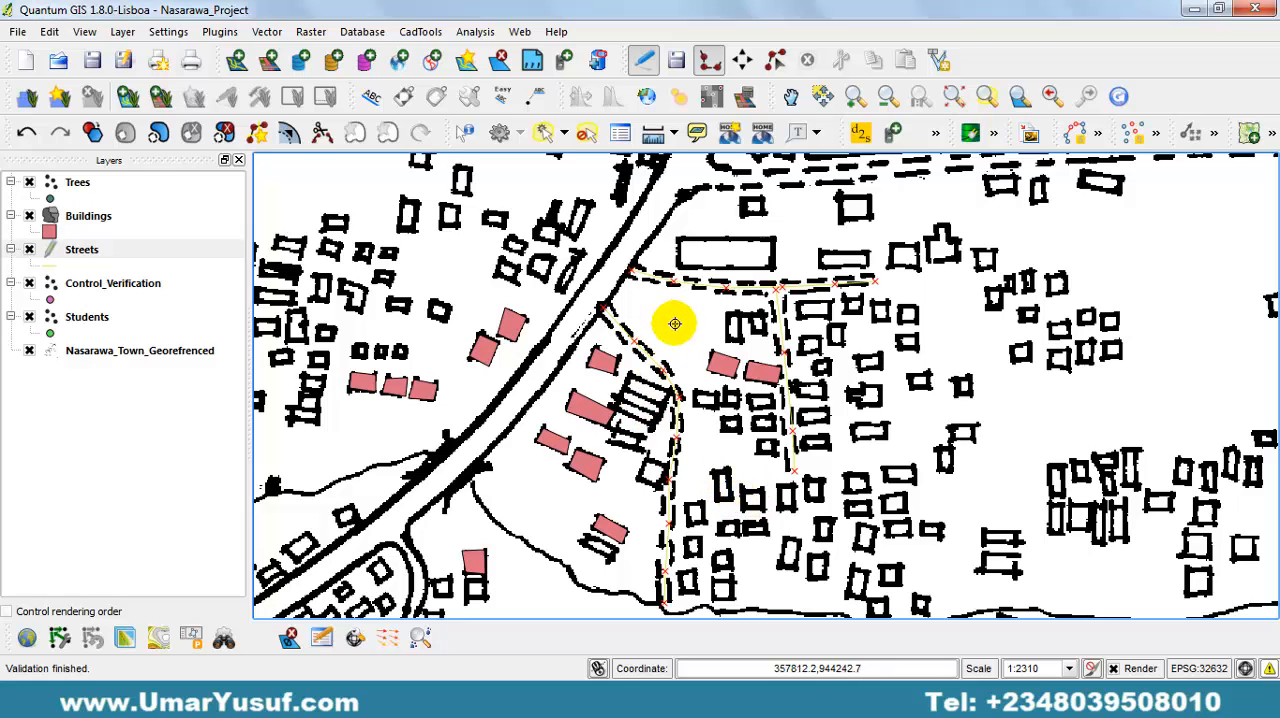
click(675, 59)
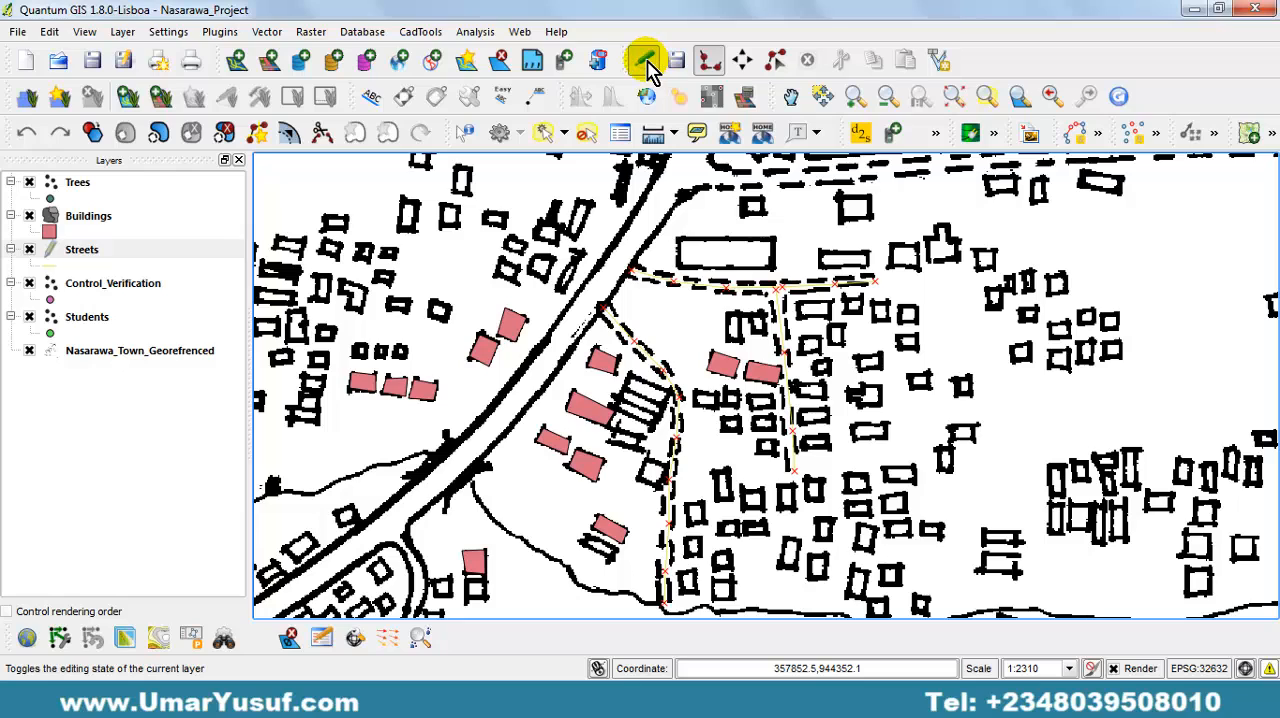
click(646, 62)
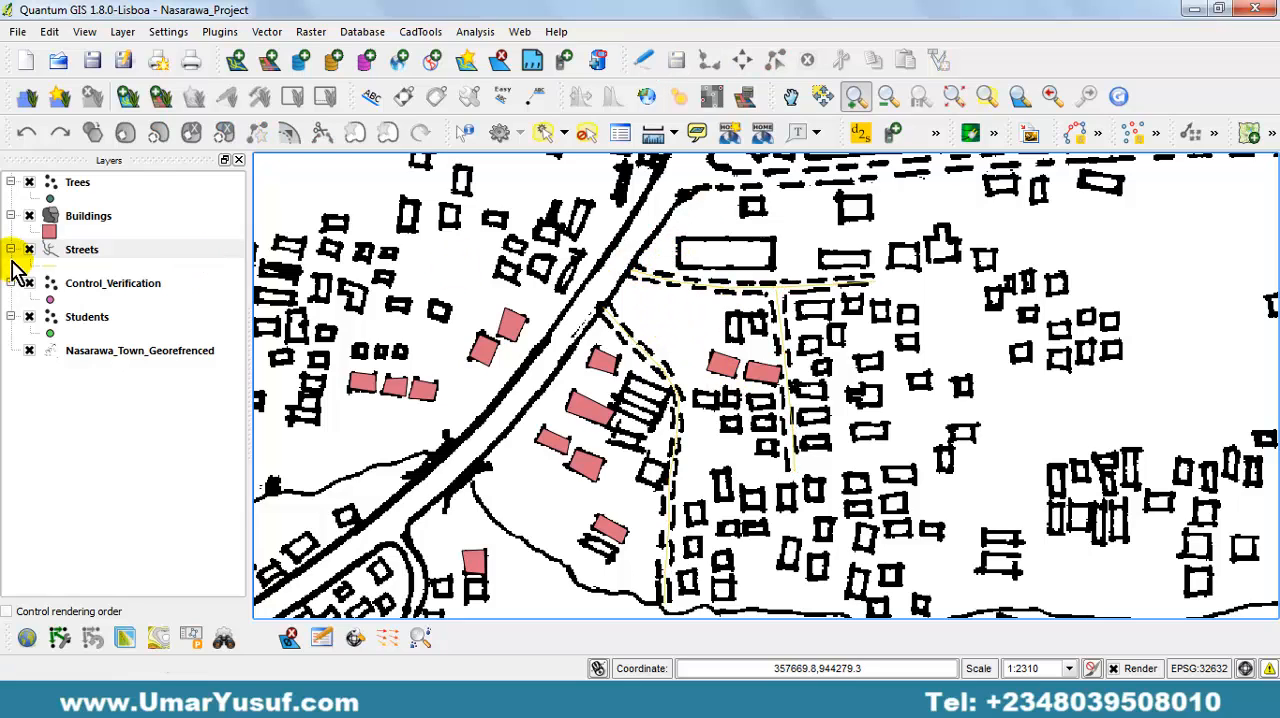
Toggle the visibility of the georeferenced map and the Buildings layer to compare the digitized features with the scan.
click(29, 351)
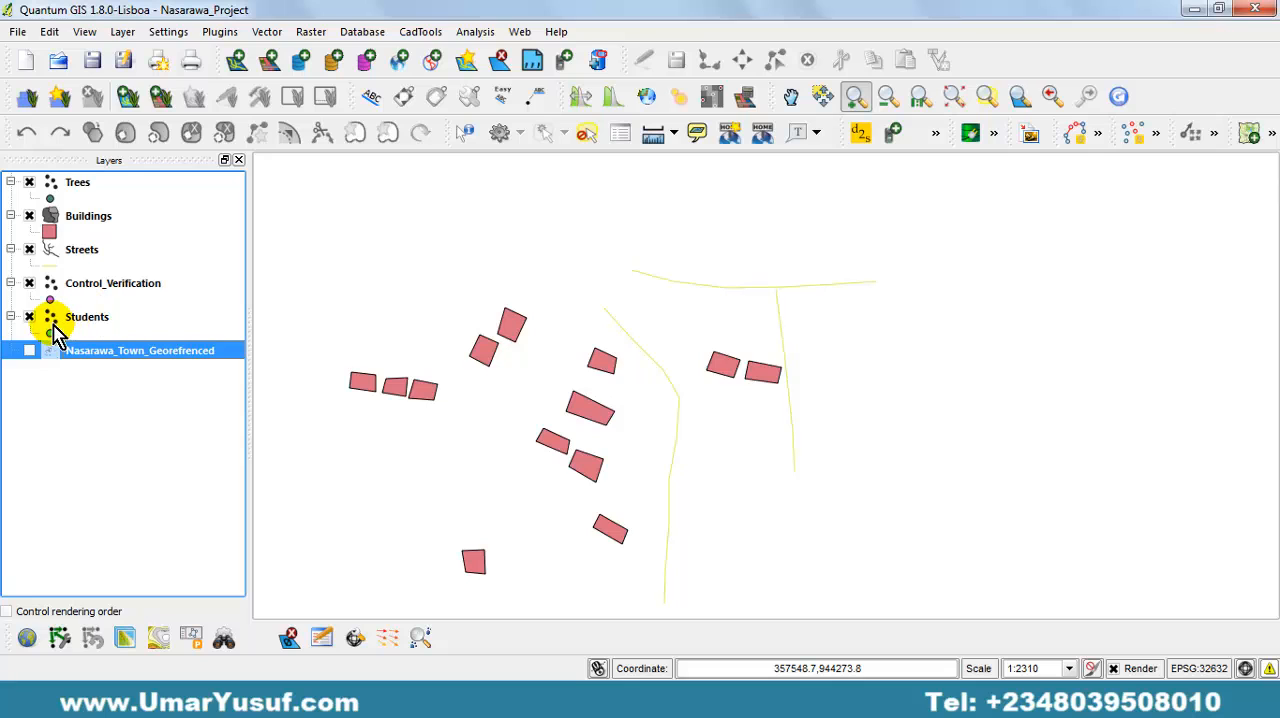
click(30, 217)
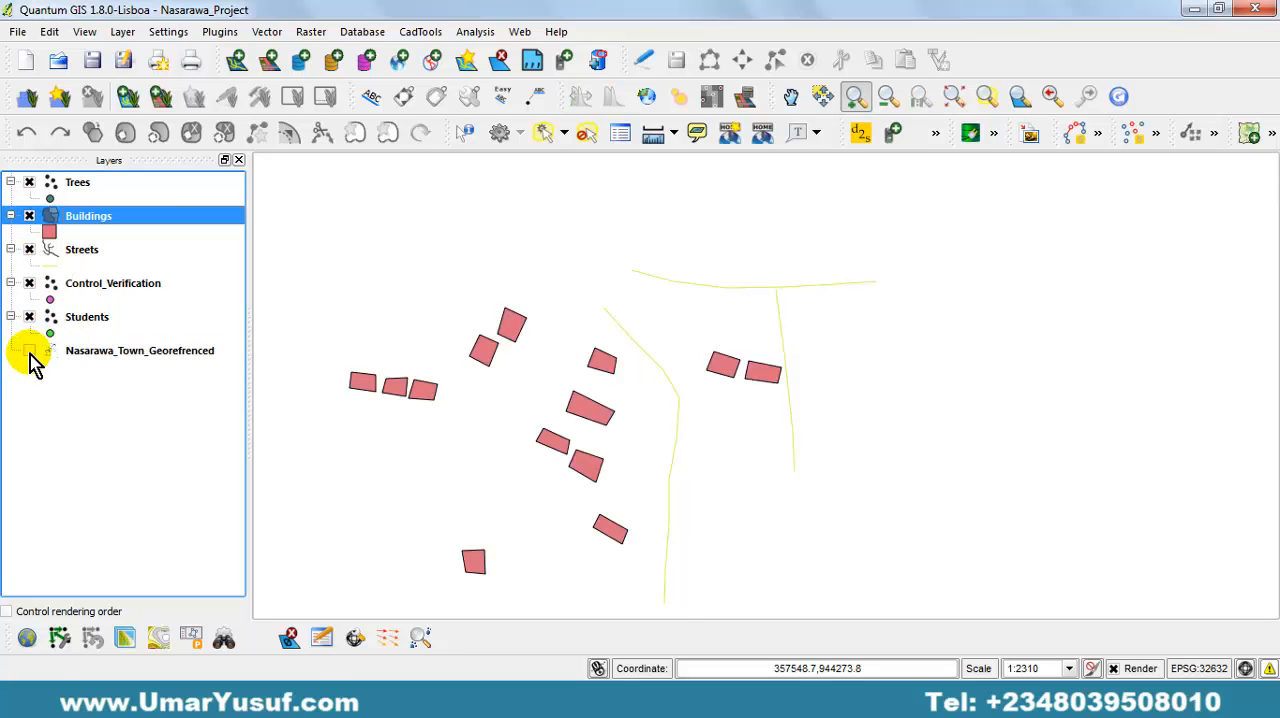
click(29, 351)
click(30, 216)
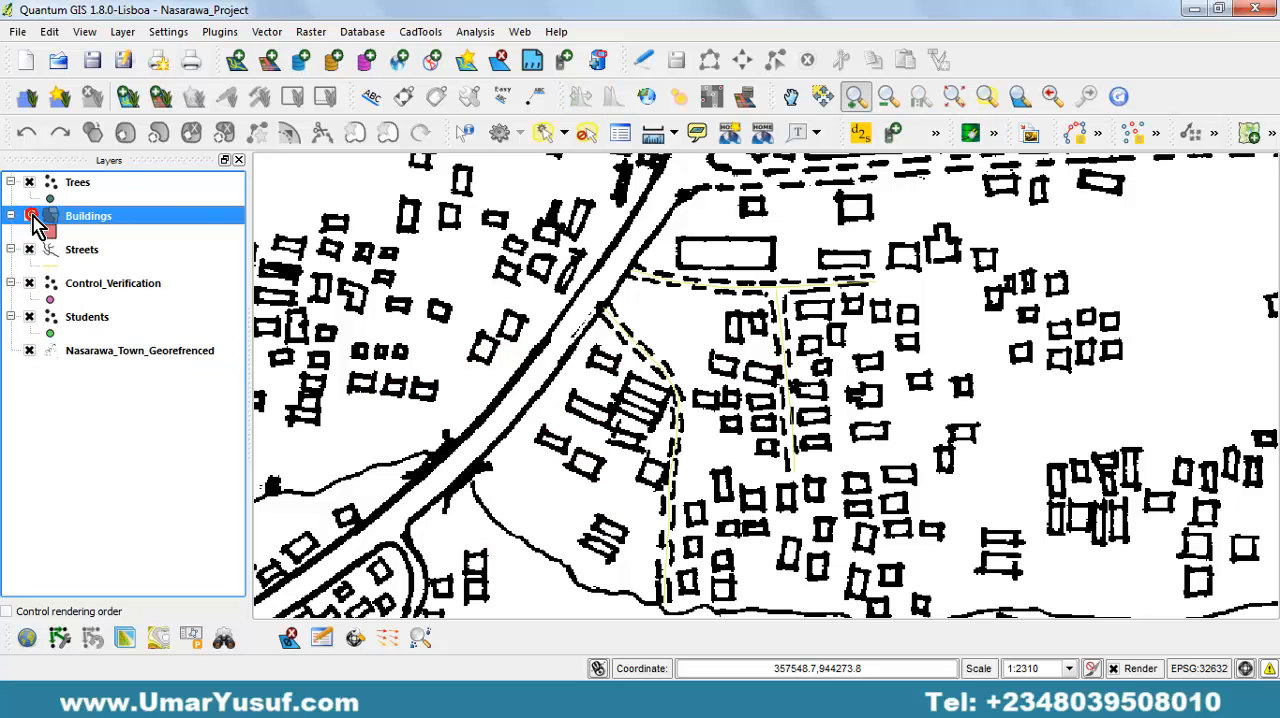
click(30, 216)
click(30, 216)
click(30, 216)
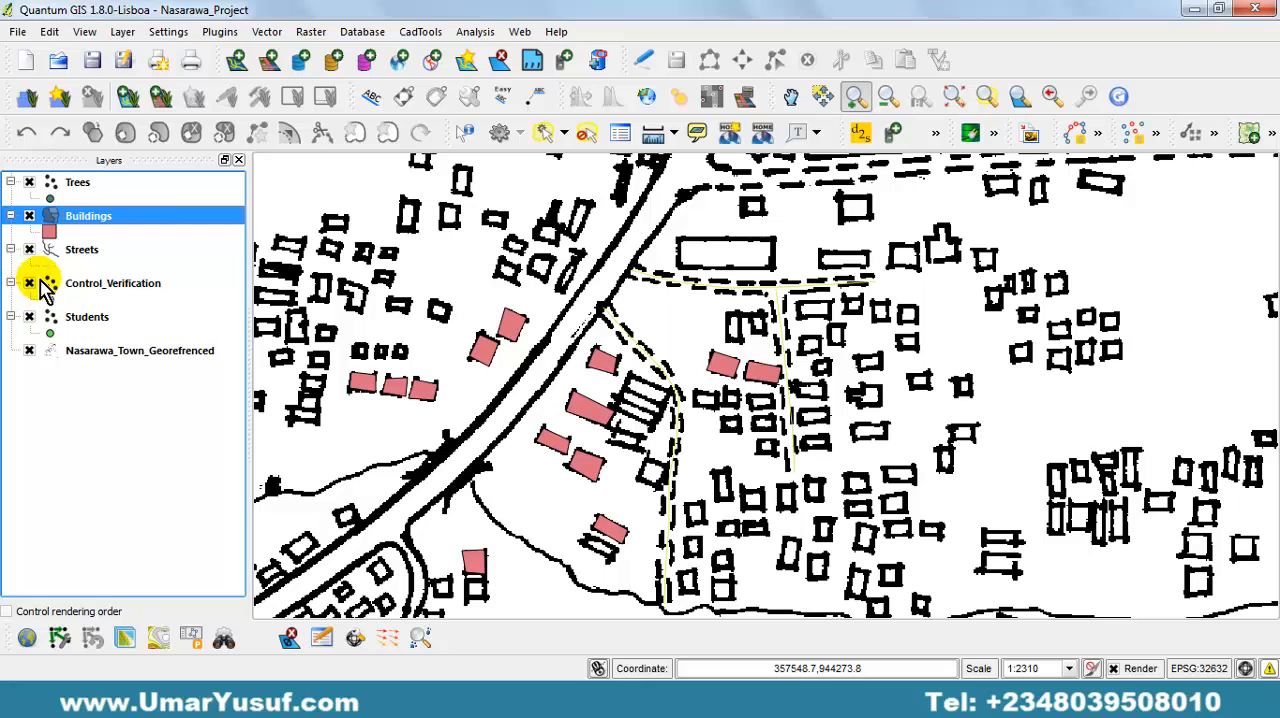
Zoom to the extent of the Trees layer and toggle the map and tree points to check them against the farm trees.
click(78, 184)
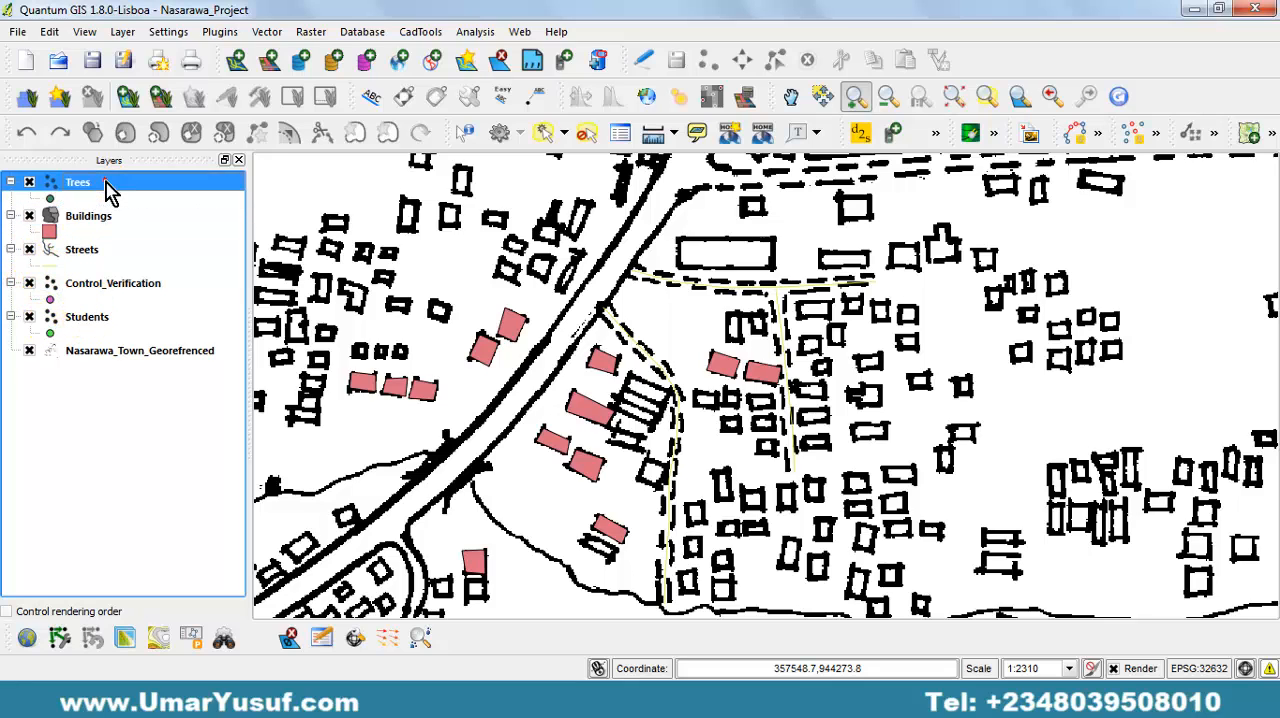
right_click(104, 182)
click(200, 193)
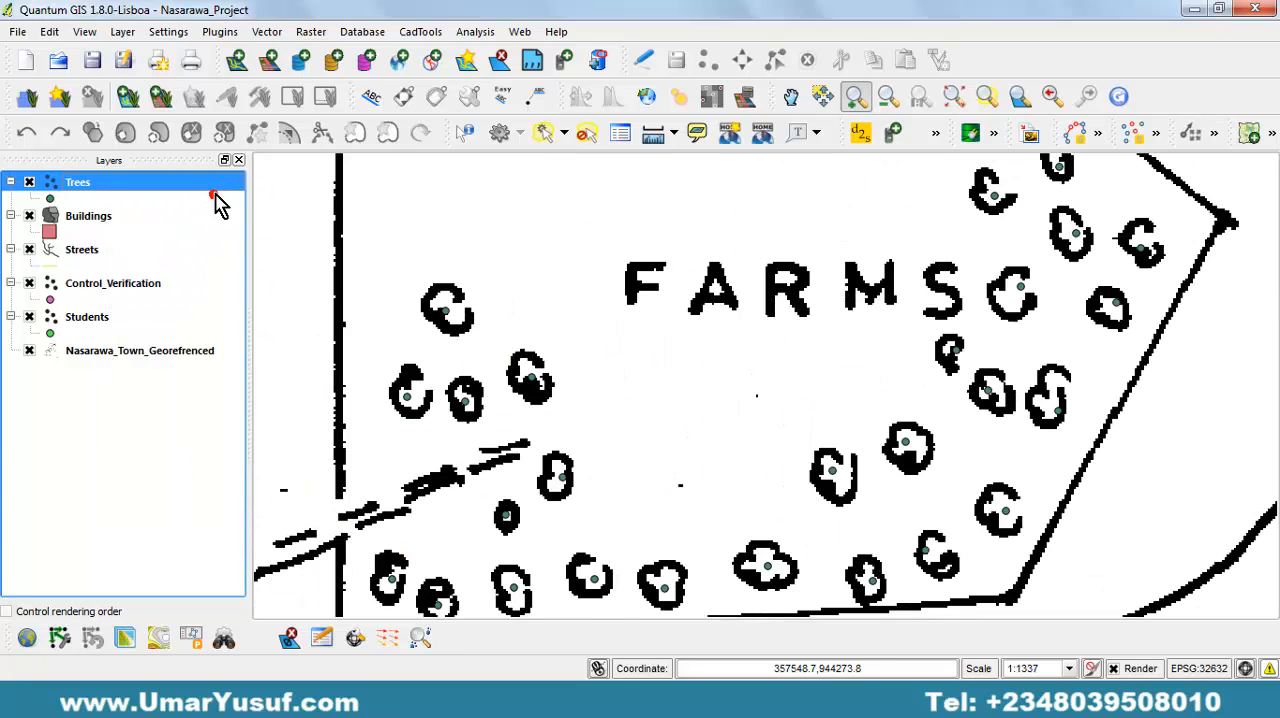
click(30, 350)
click(30, 350)
click(30, 350)
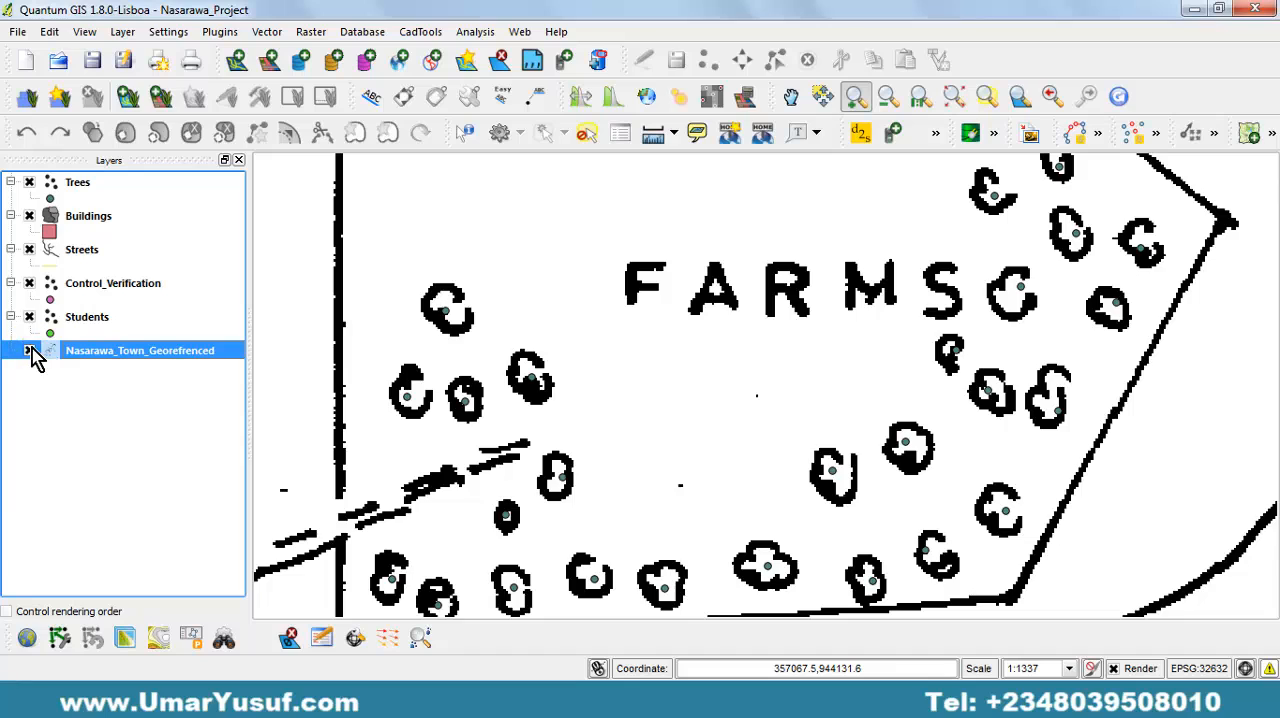
click(30, 350)
click(30, 350)
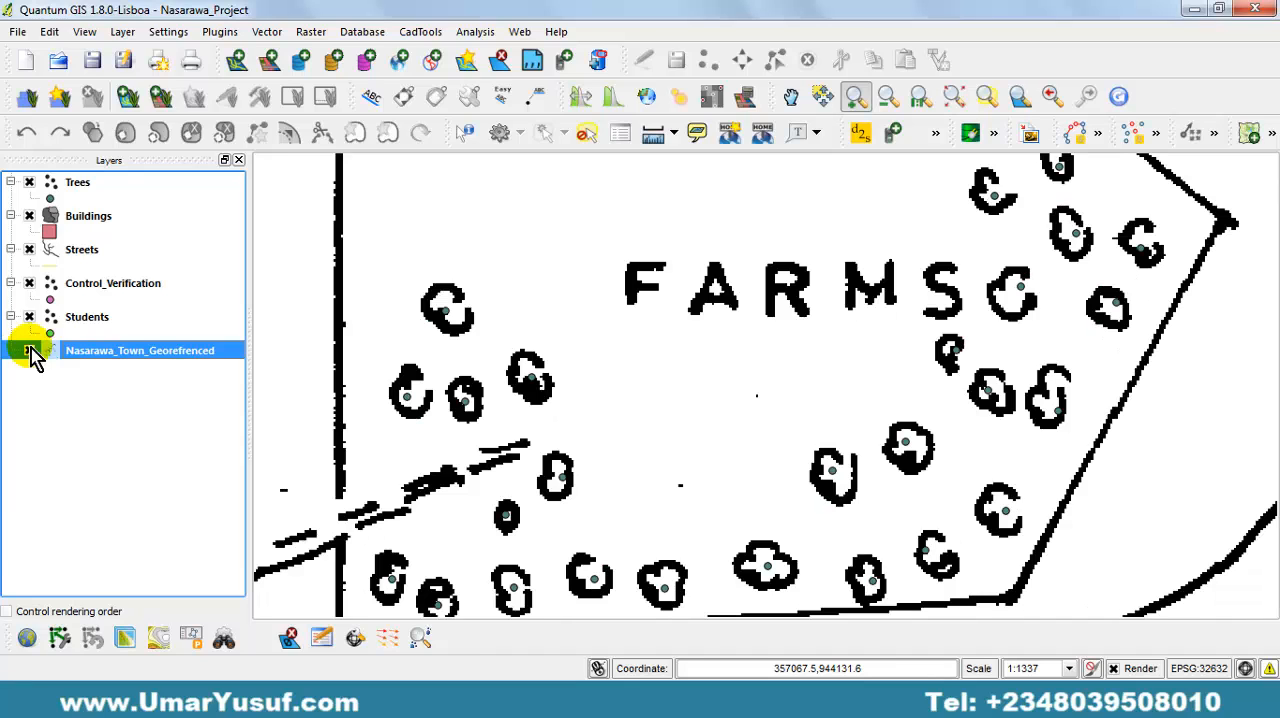
click(29, 184)
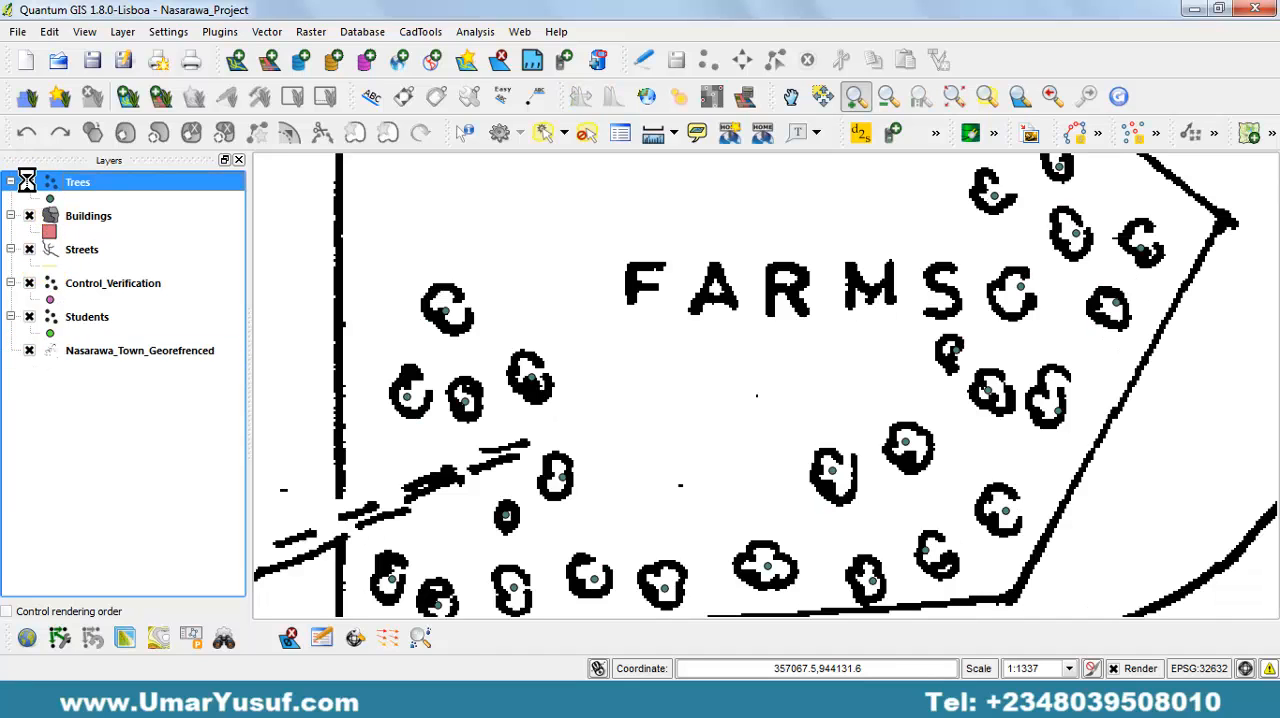
click(29, 184)
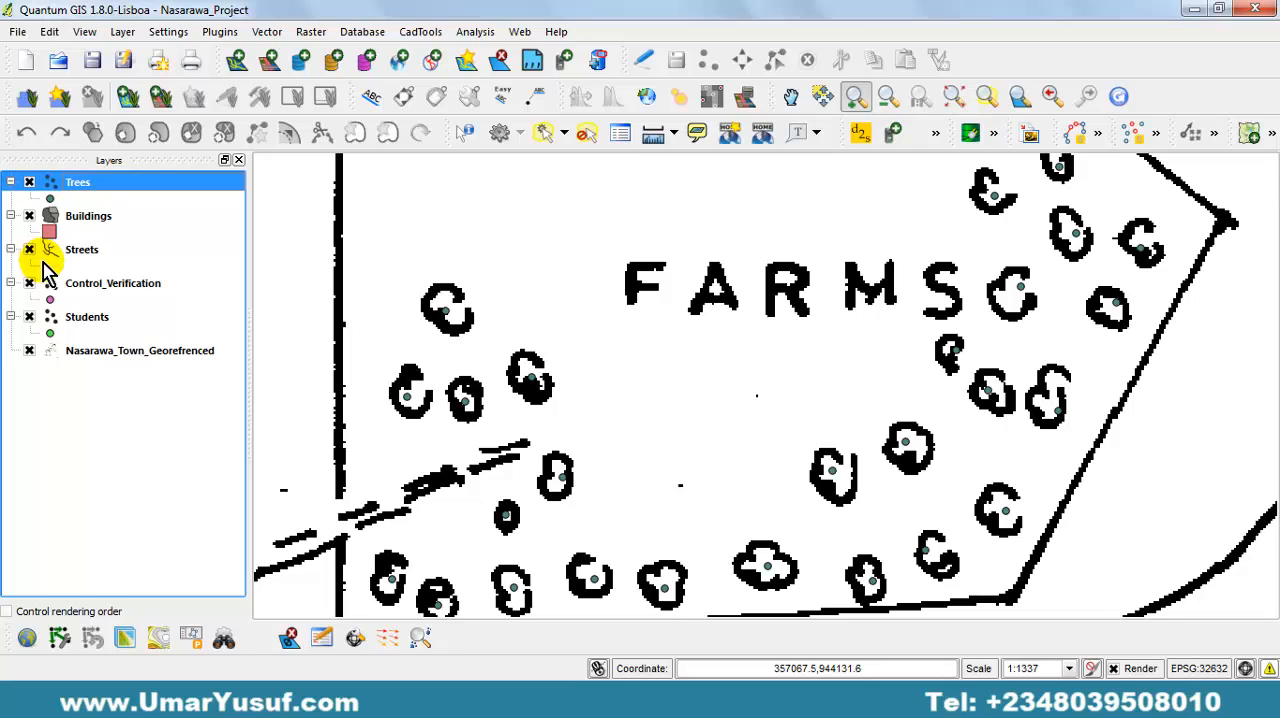
View the full extent of the georeferenced town map and zoom to the extent of the Buildings layer.
click(108, 354)
right_click(110, 356)
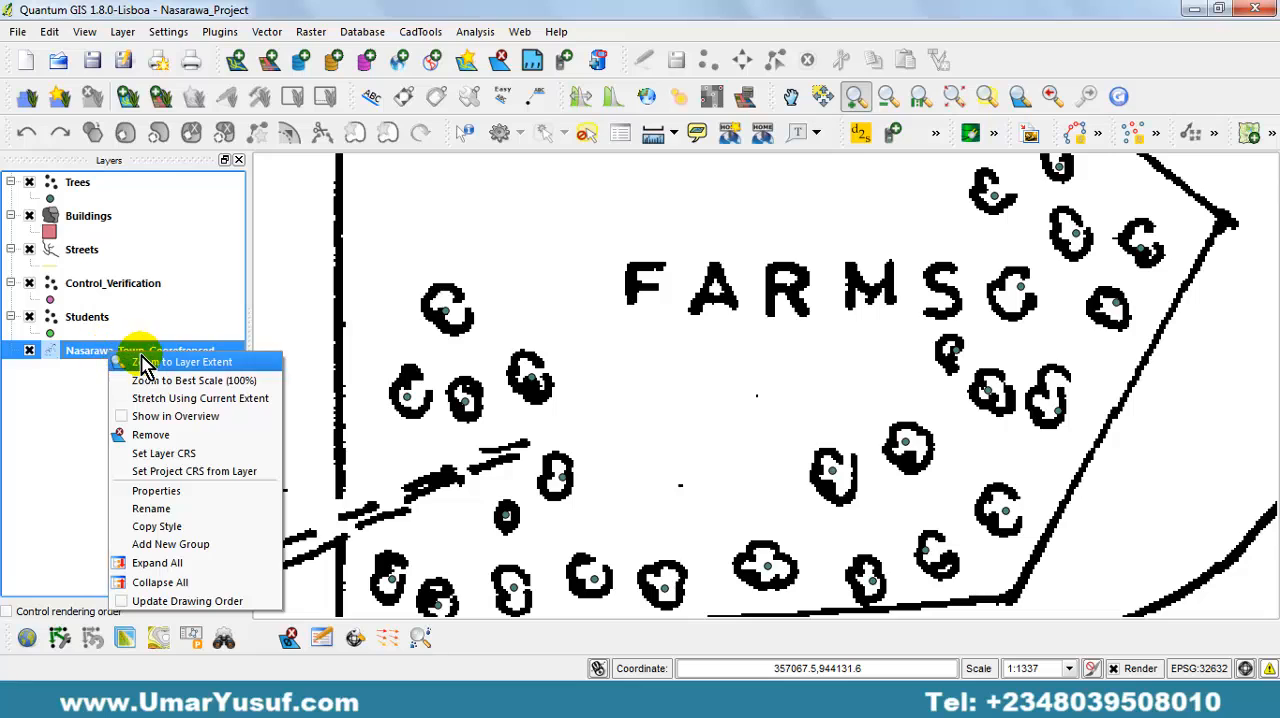
click(150, 364)
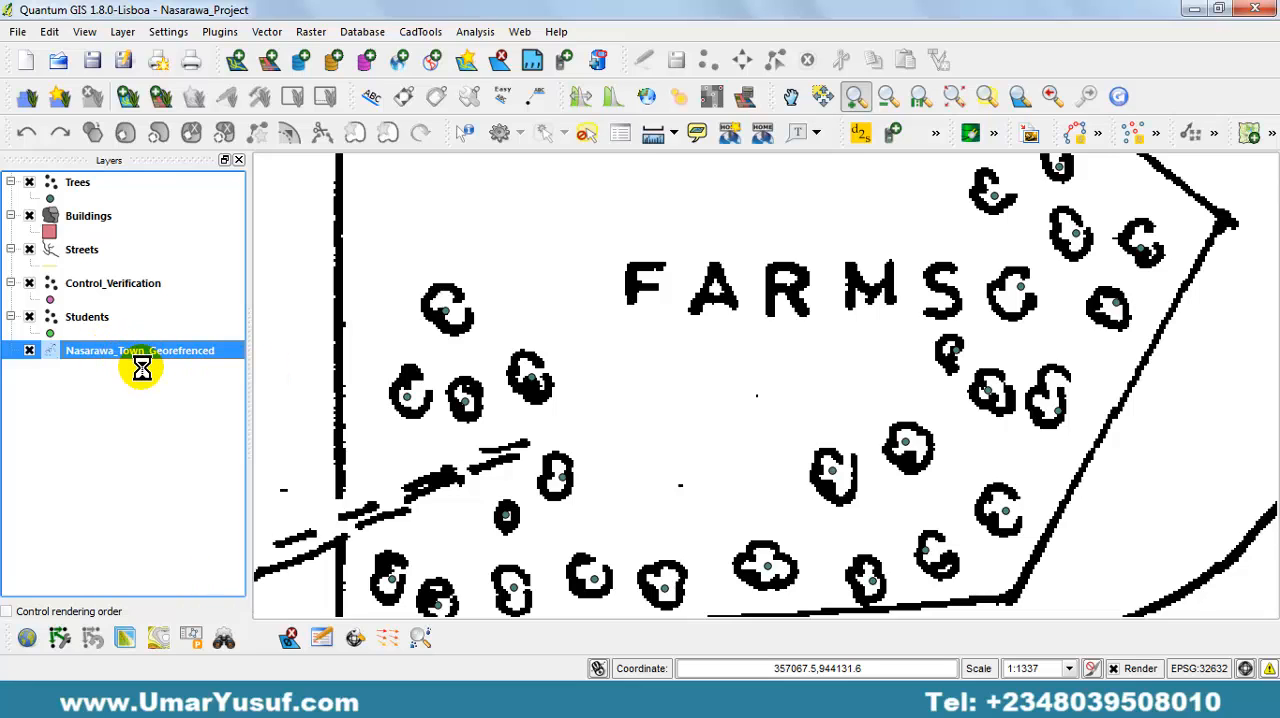
click(104, 222)
right_click(102, 222)
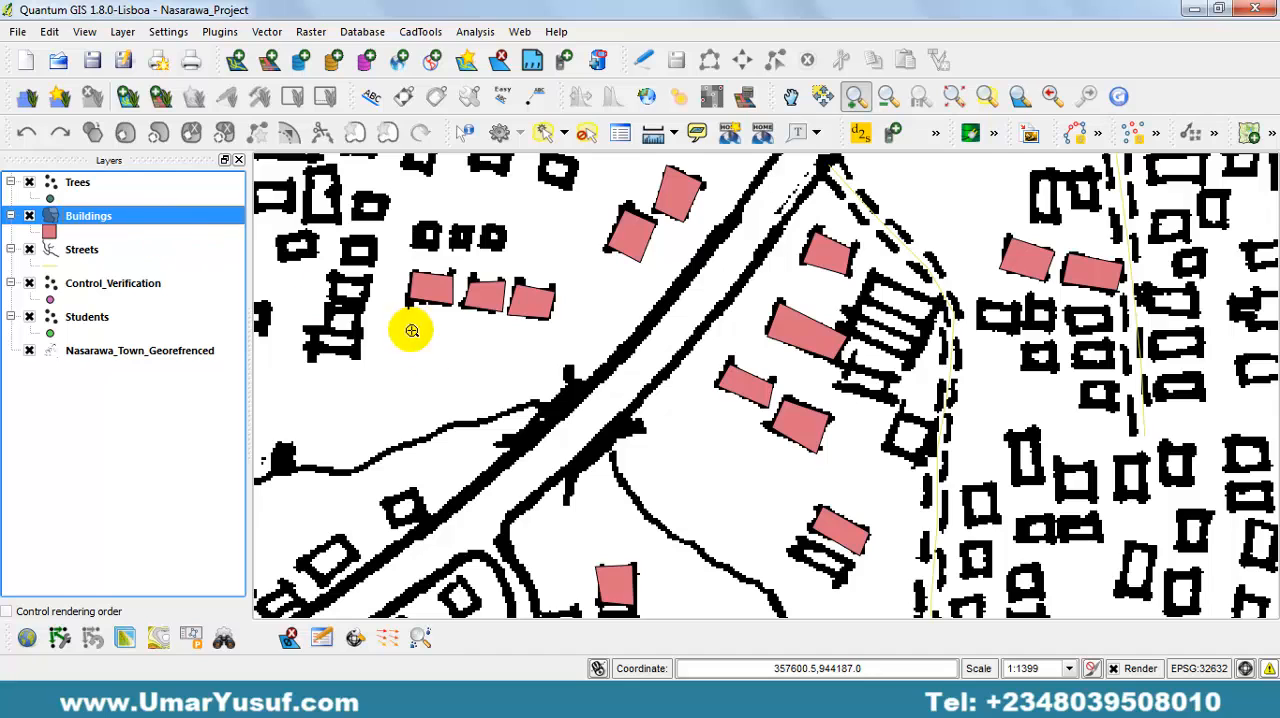
Examine the surrounding town and the rivers in its southern part around points D, E and F.
drag(625, 492, 561, 320)
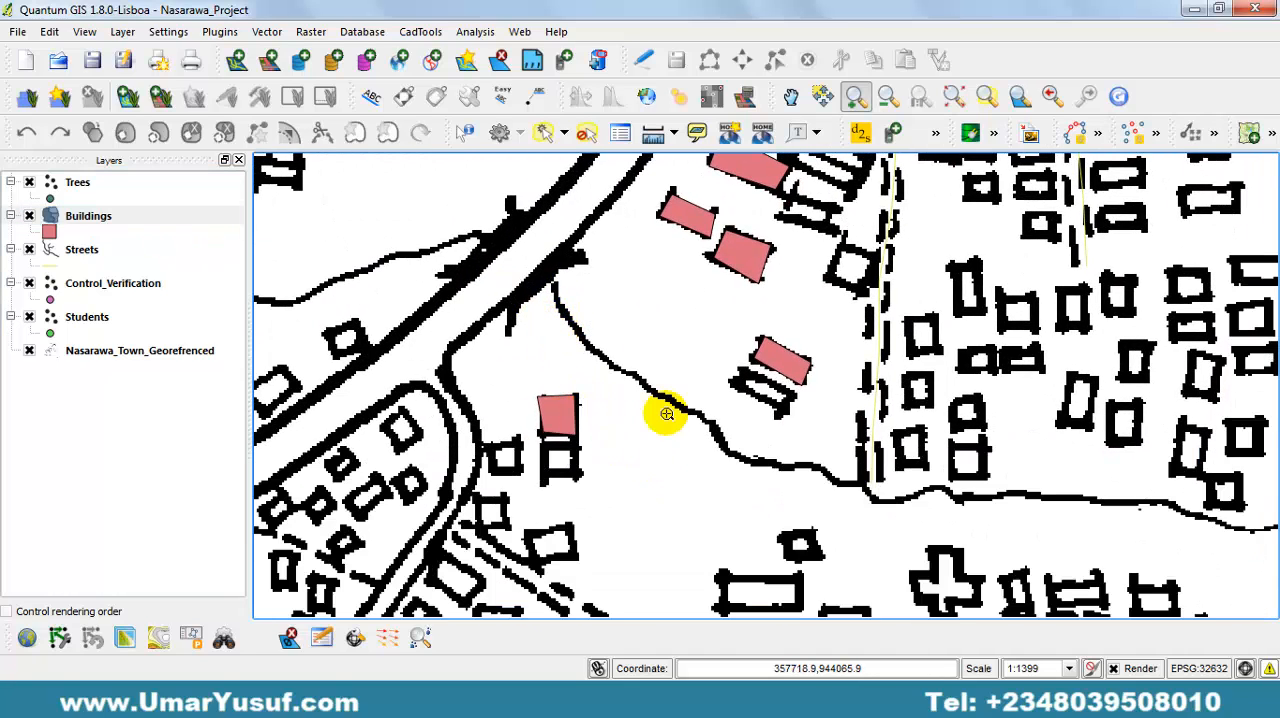
click(887, 96)
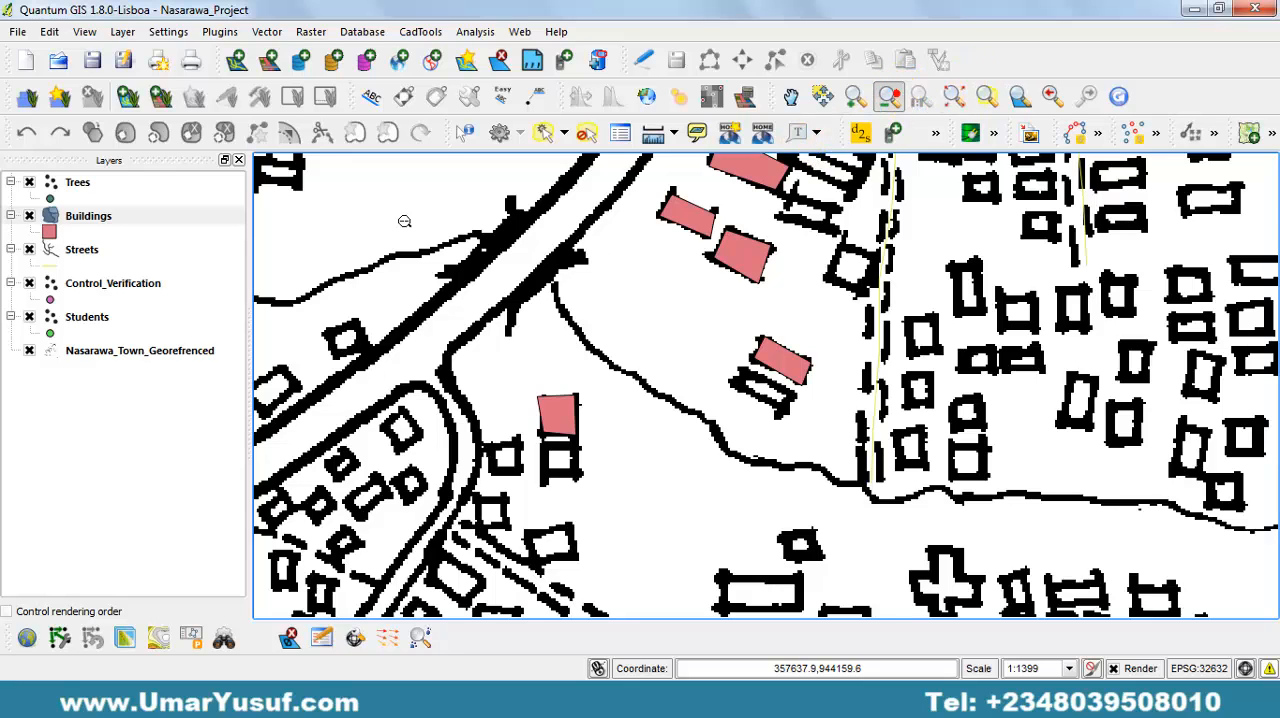
drag(358, 201, 800, 527)
drag(565, 298, 600, 434)
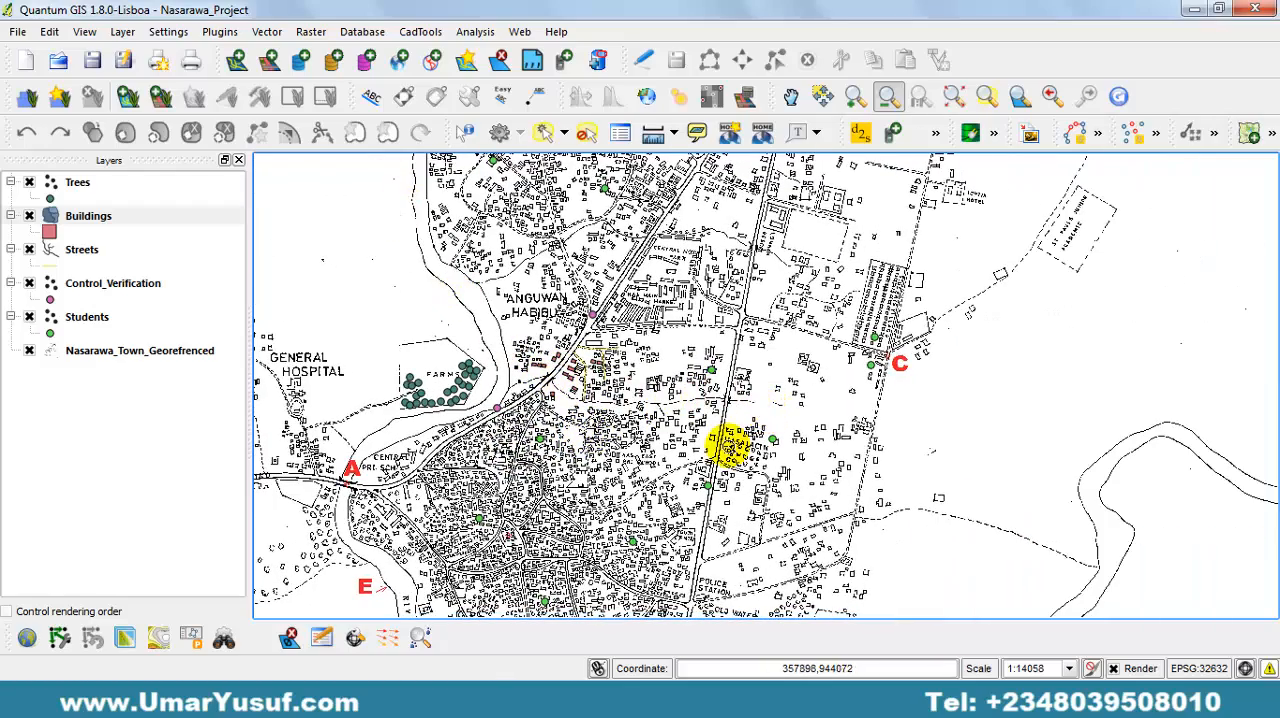
drag(751, 486, 743, 217)
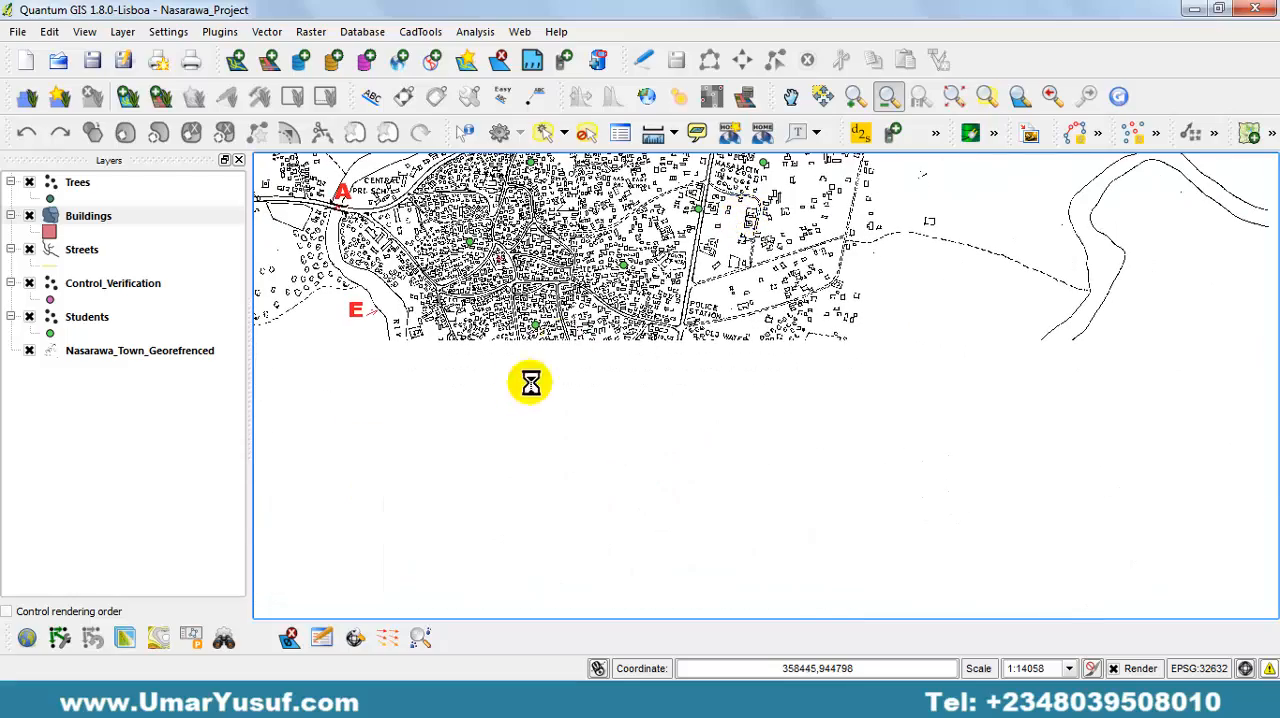
drag(391, 443, 646, 344)
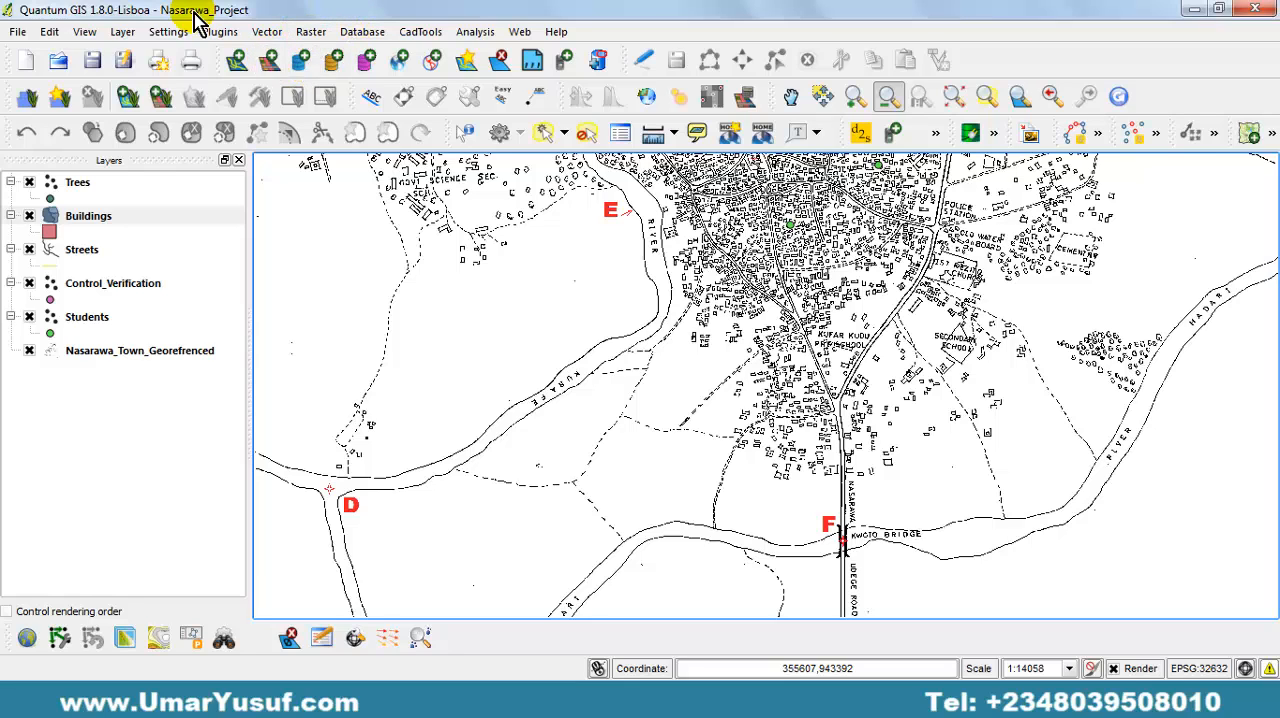
Start a new line shapefile layer with the coordinate reference system WGS 84 / UTM zone 32N (EPSG:32632).
click(122, 33)
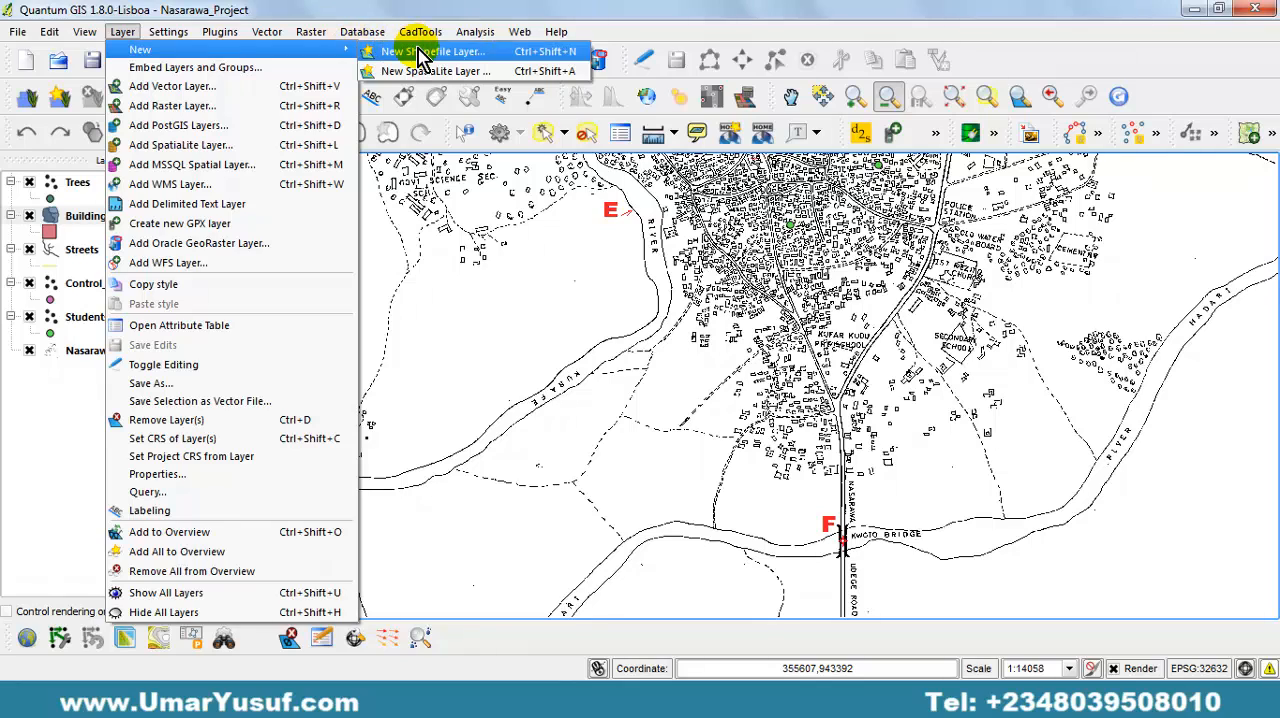
click(516, 52)
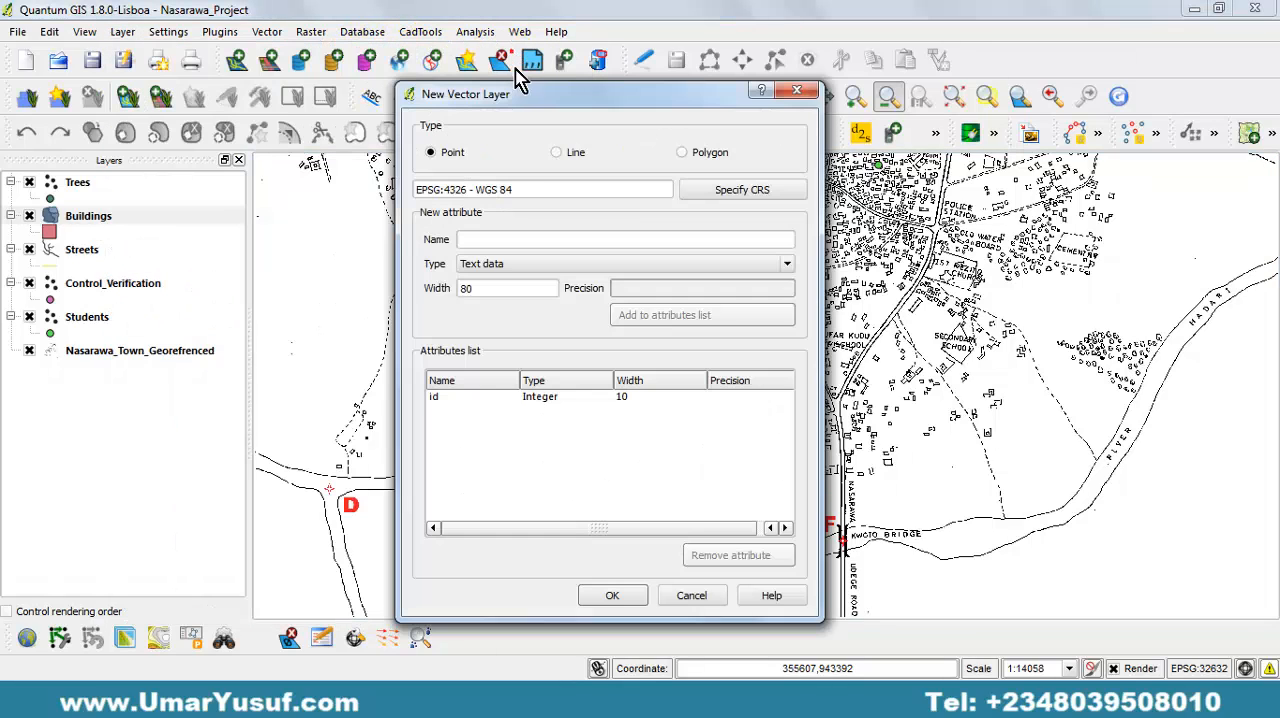
click(571, 157)
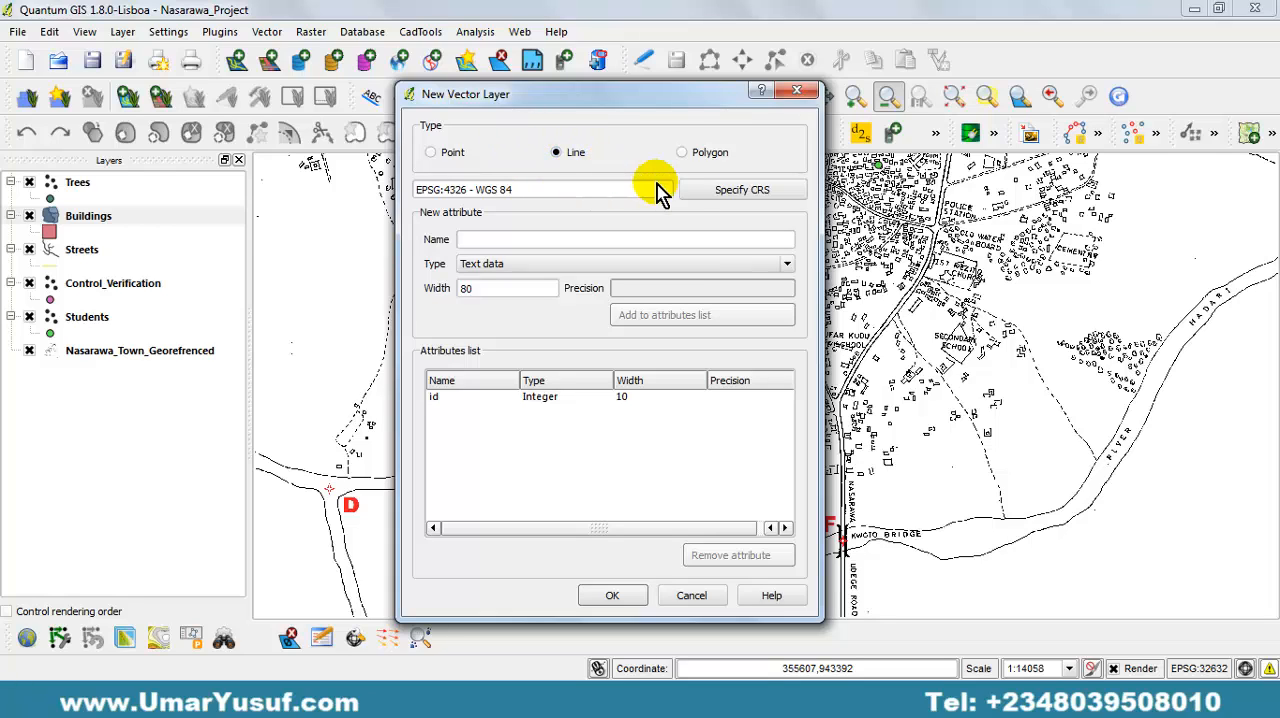
click(720, 196)
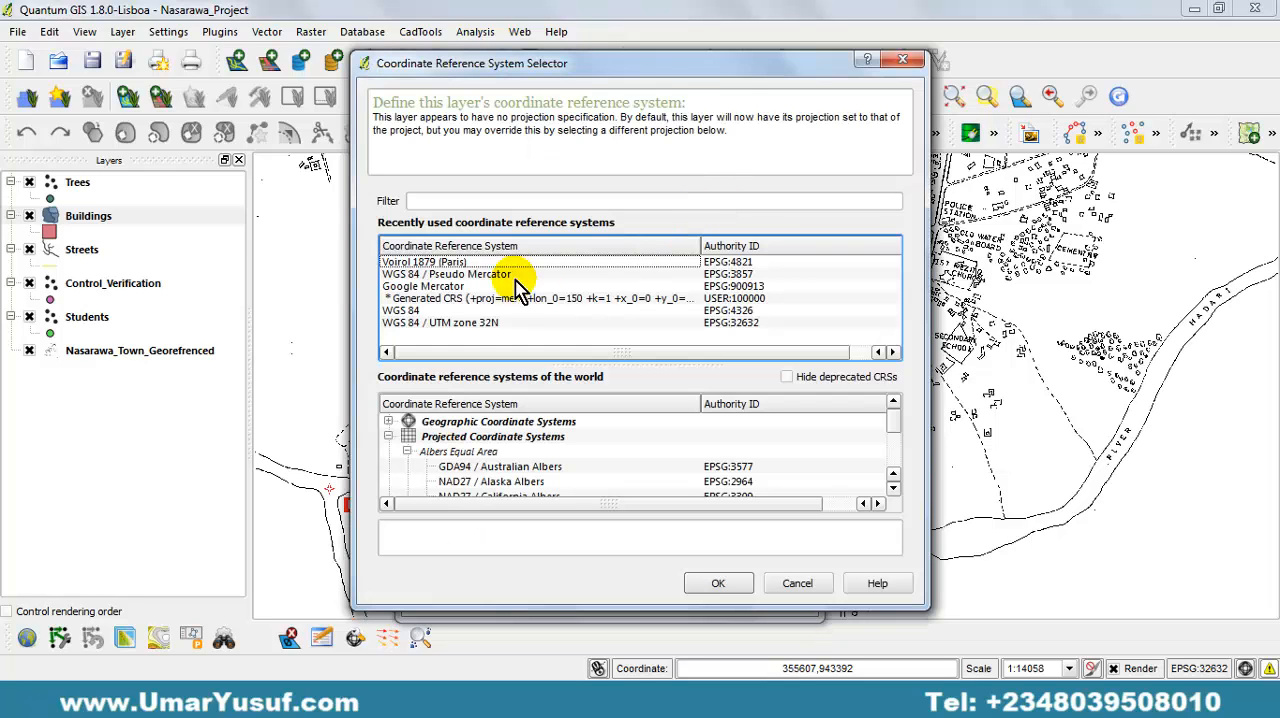
click(460, 322)
click(716, 585)
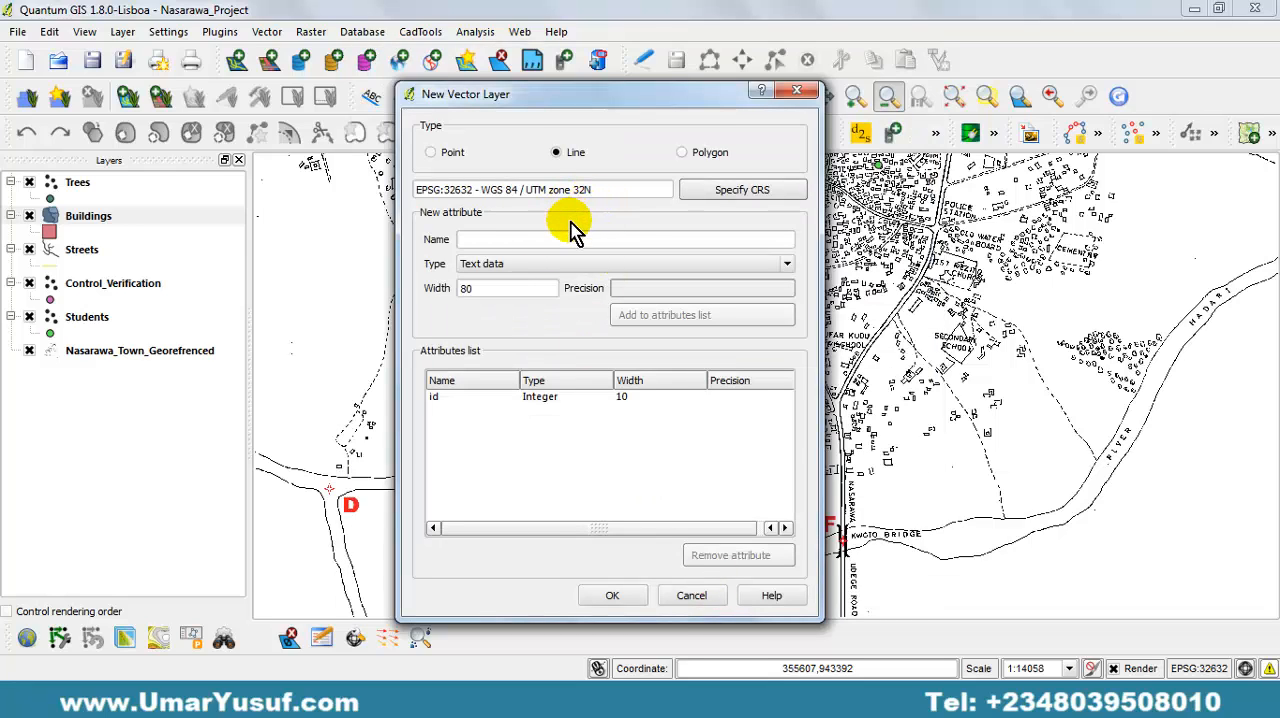
Add text attributes Name and Location, each 80 wide, to the new line layer and accept the layer definition.
drag(652, 113, 655, 148)
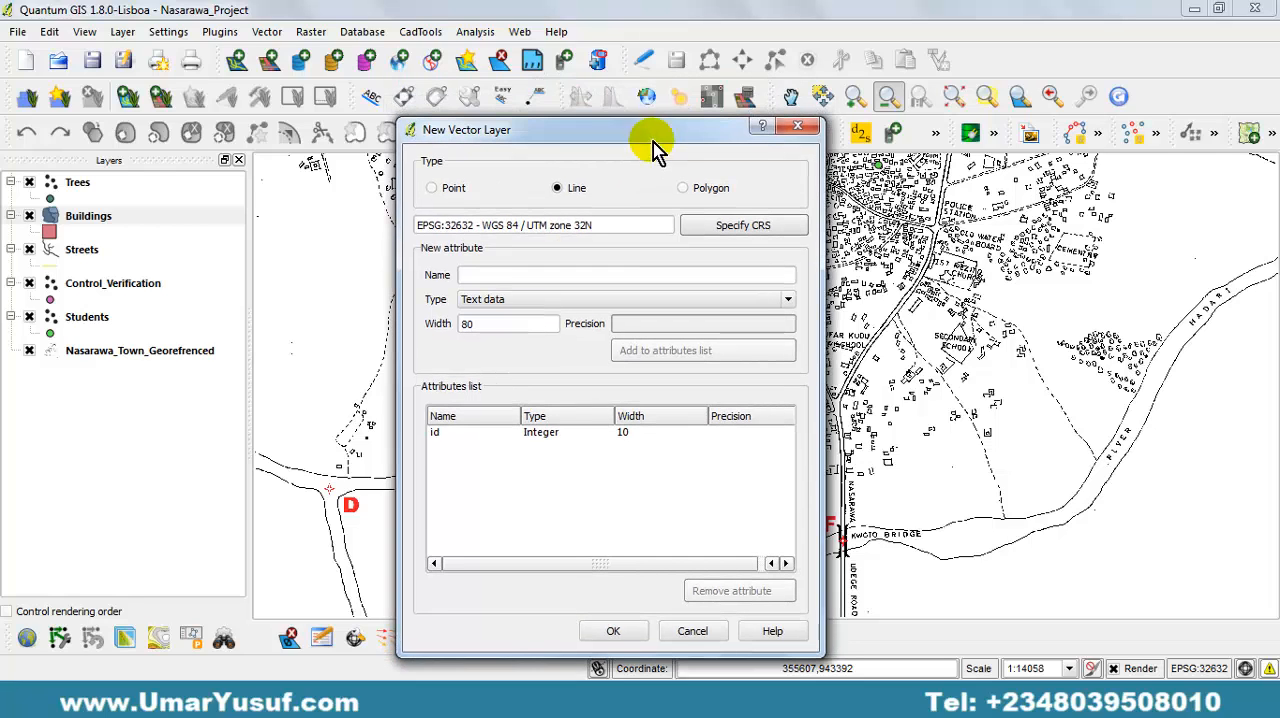
click(489, 275)
click(489, 273)
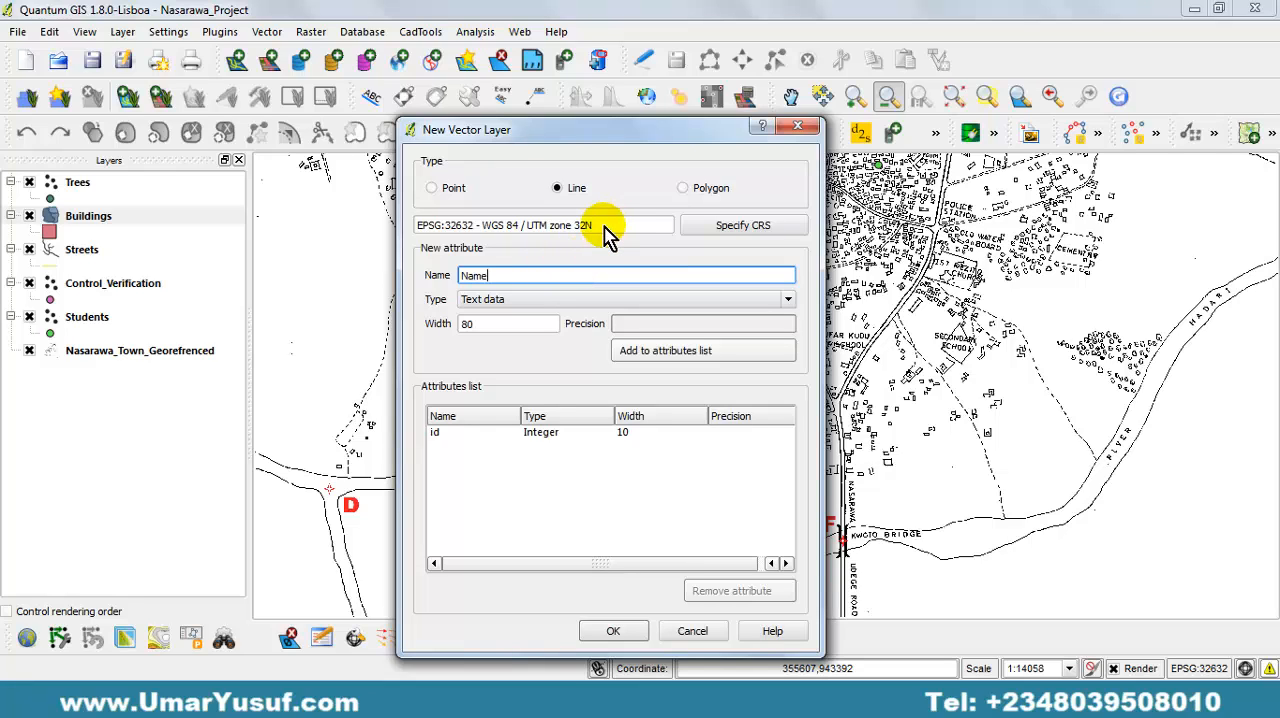
text(Name)
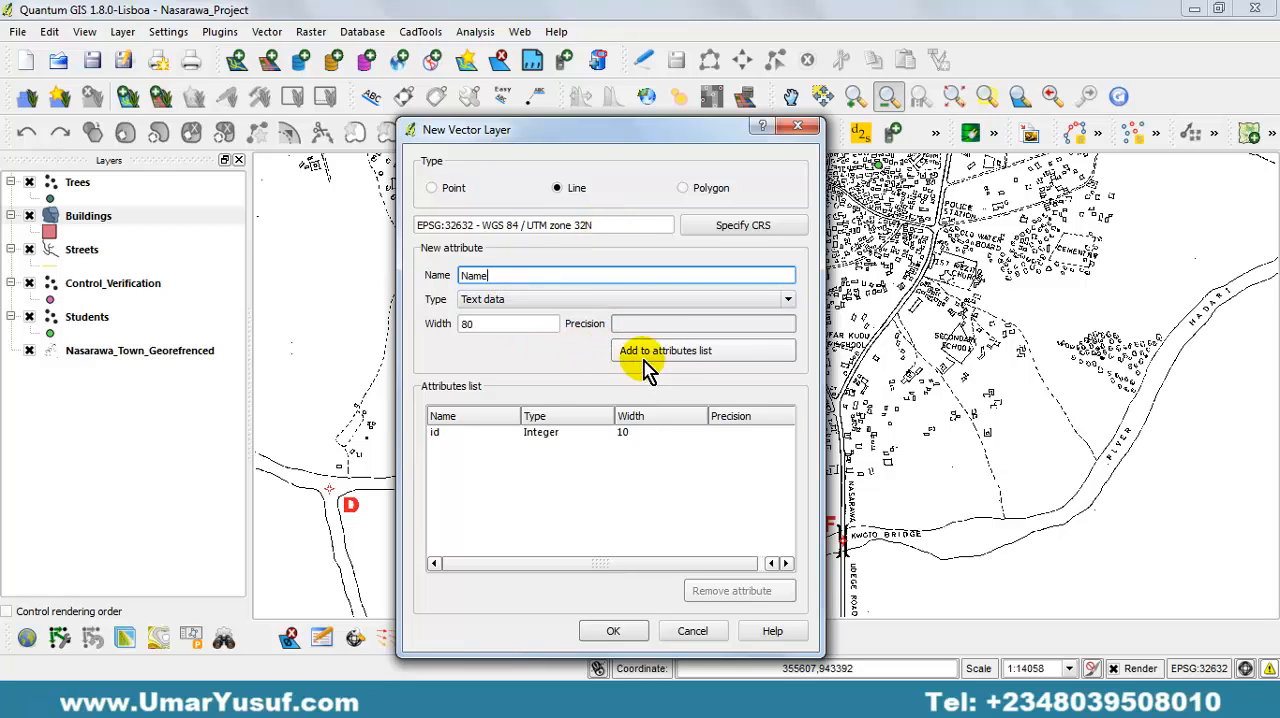
click(670, 352)
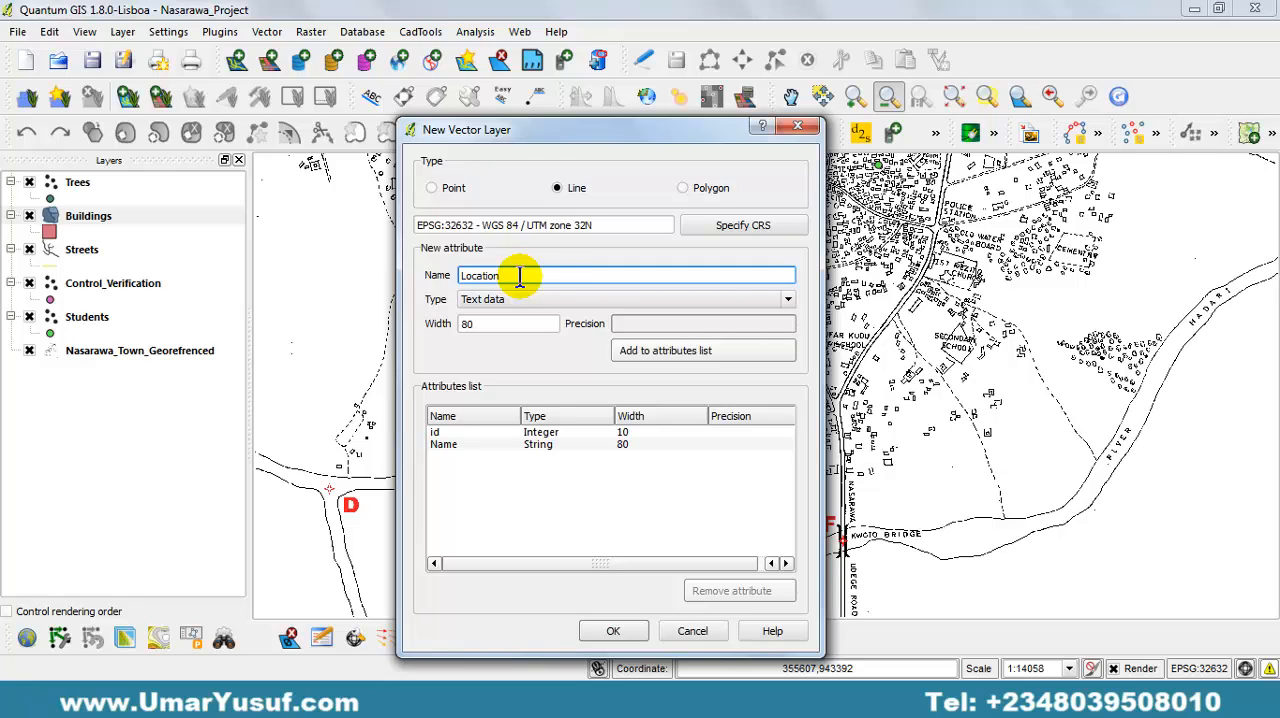
click(664, 351)
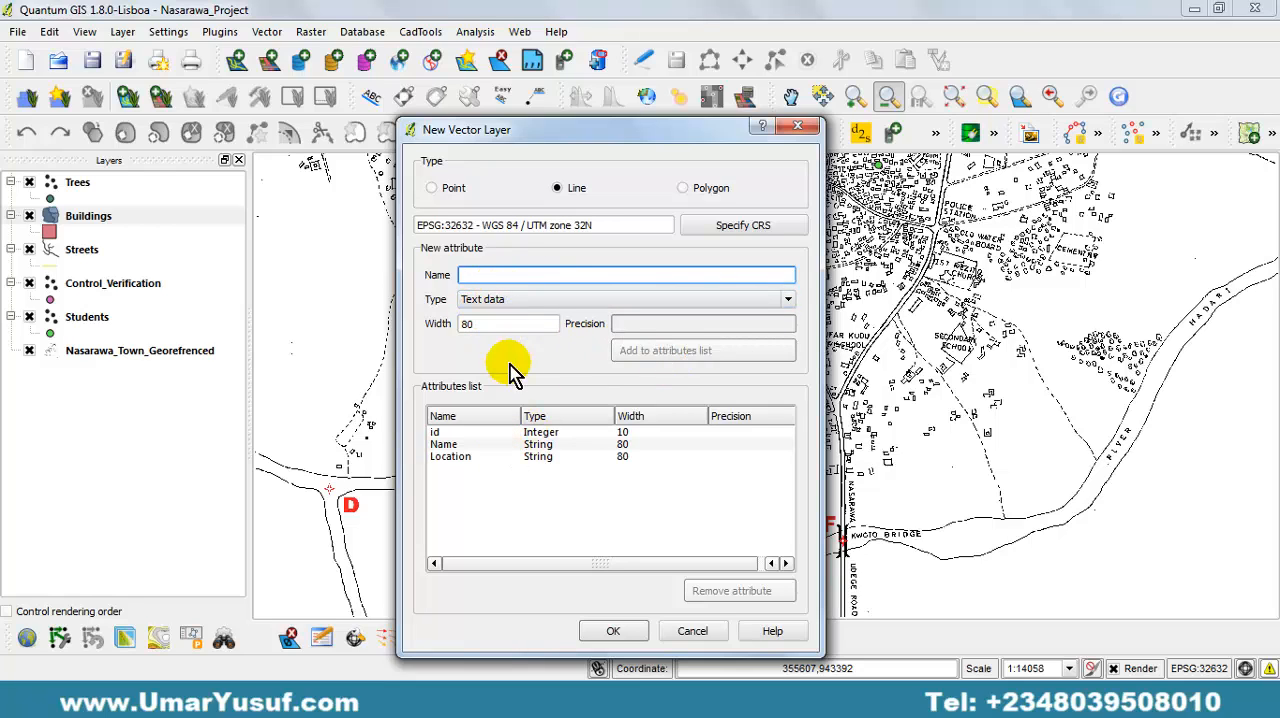
click(614, 631)
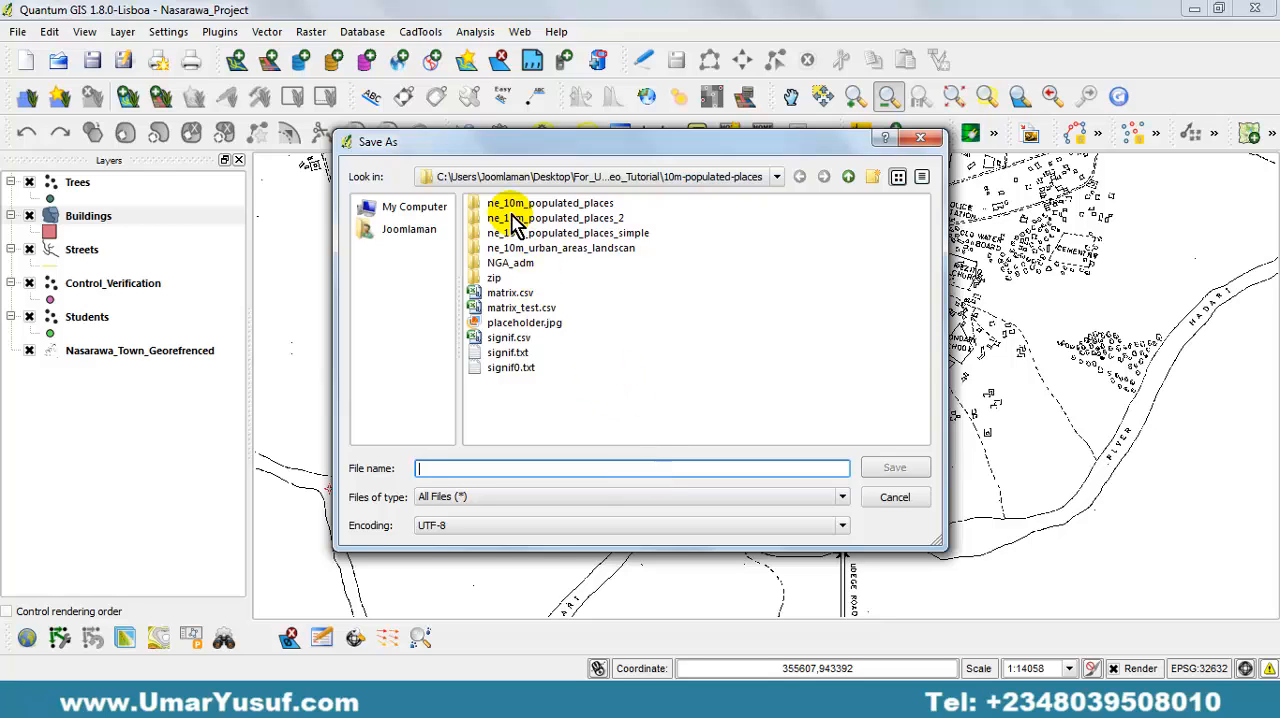
Save the new line shapefile as Stream in C:\GIS_Project\Vector\Nasarawa_Shapfiles.
click(412, 210)
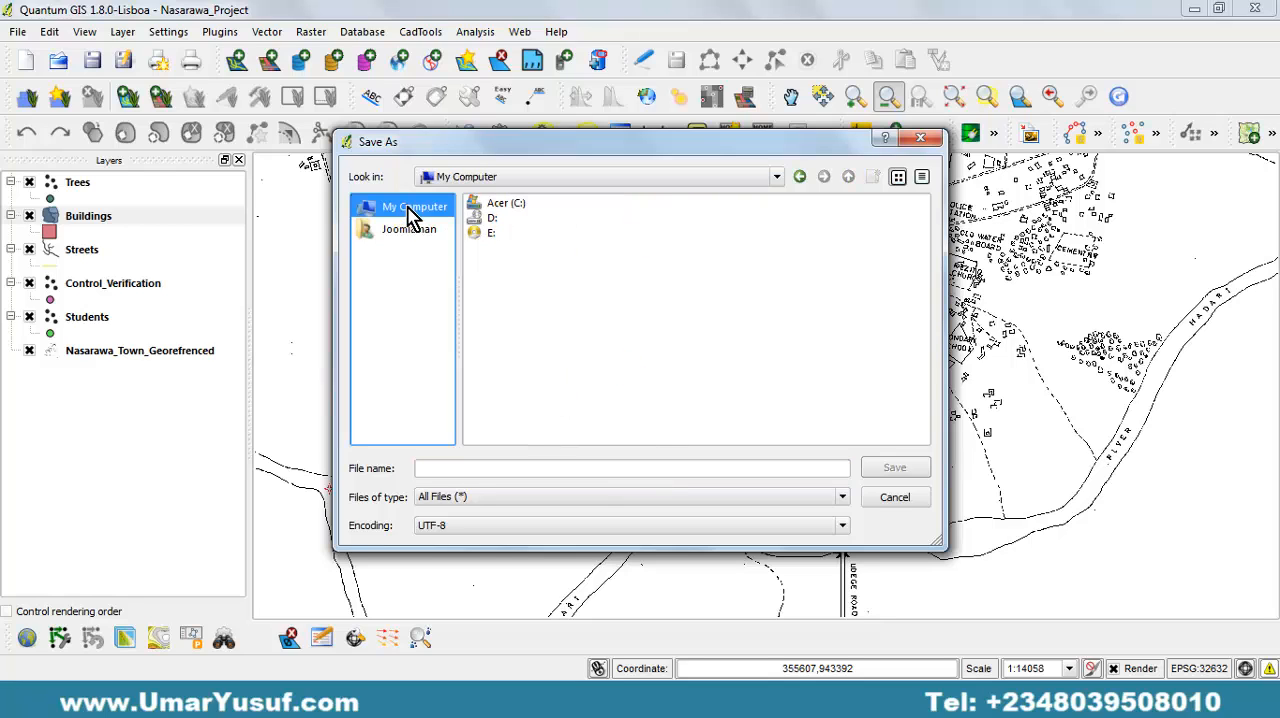
double_click(524, 205)
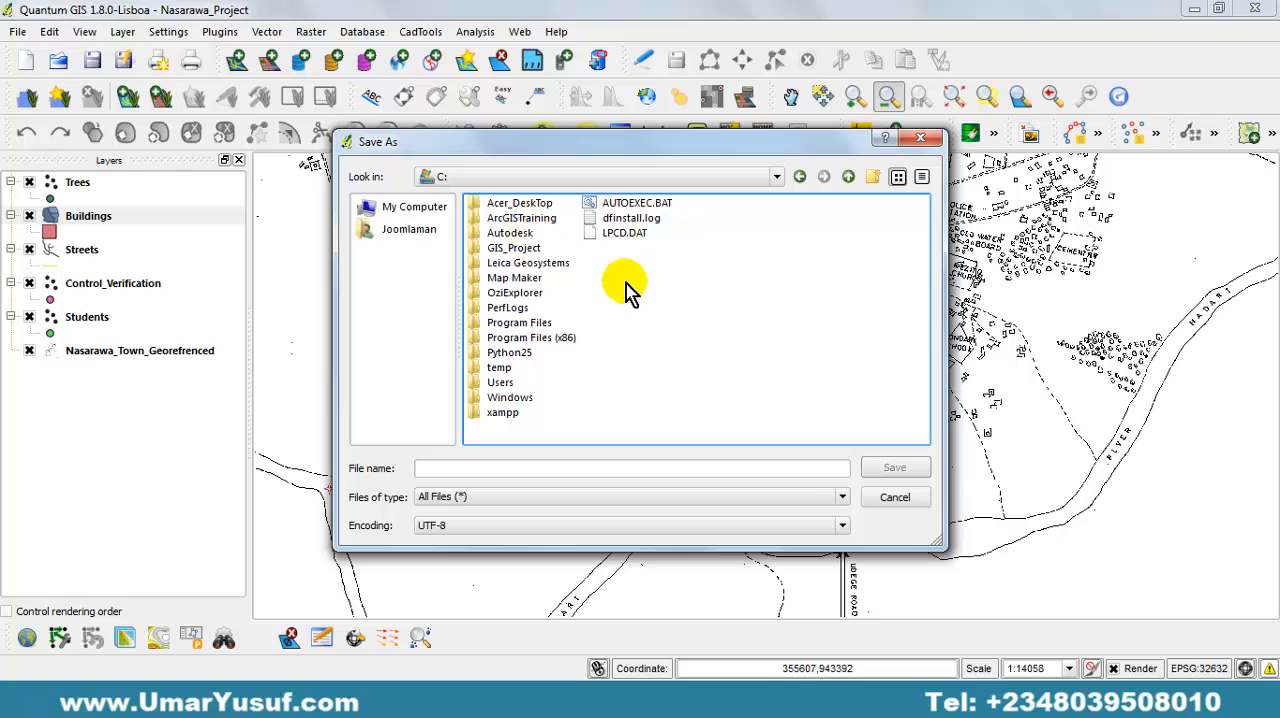
double_click(537, 252)
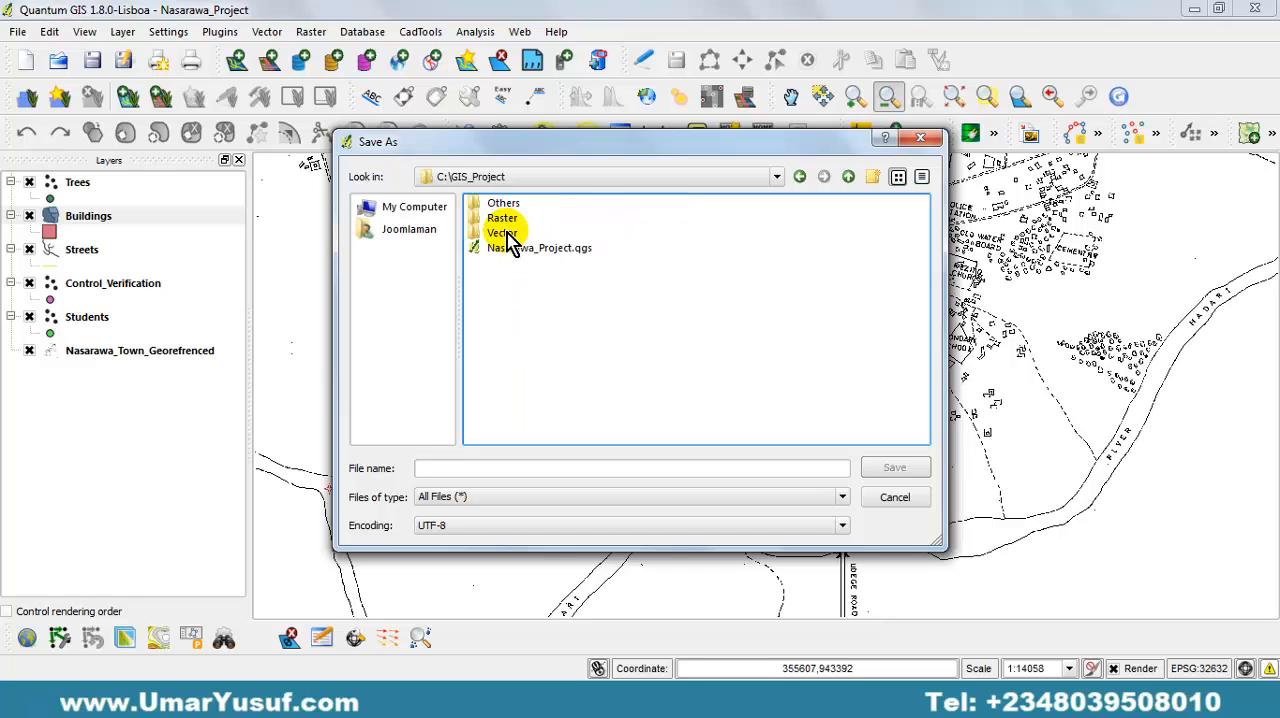
double_click(507, 234)
click(575, 214)
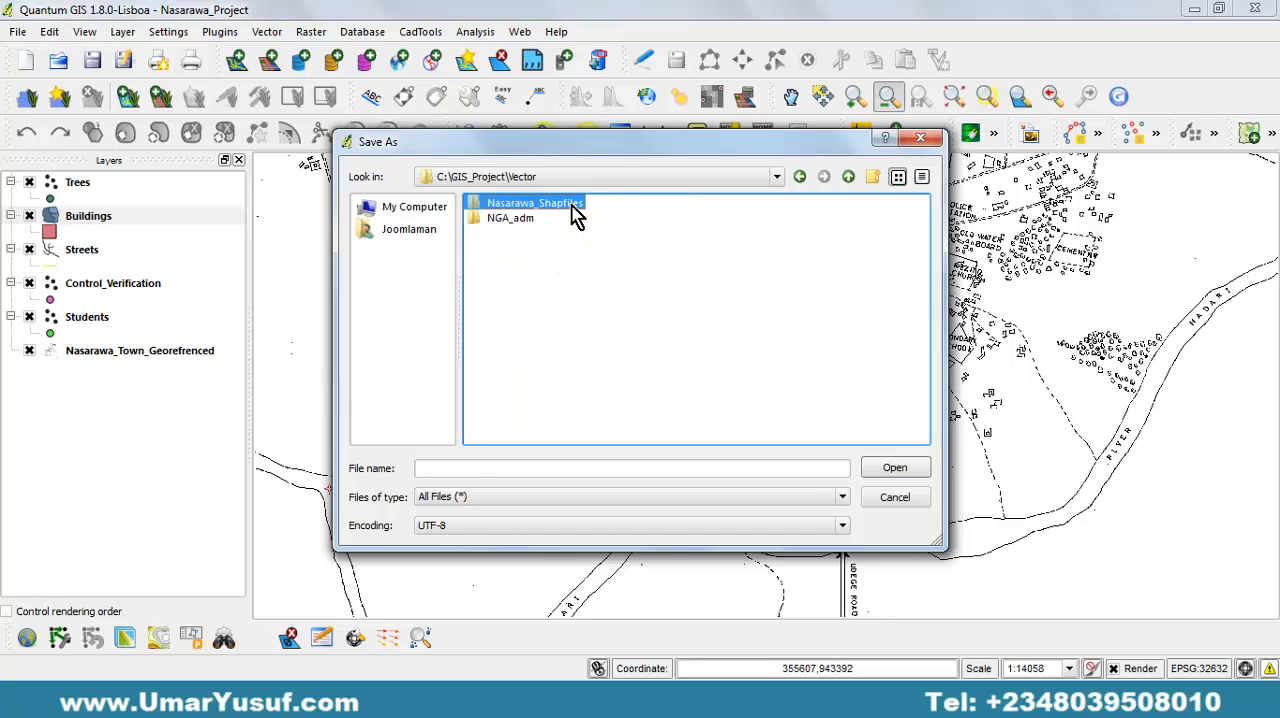
double_click(574, 210)
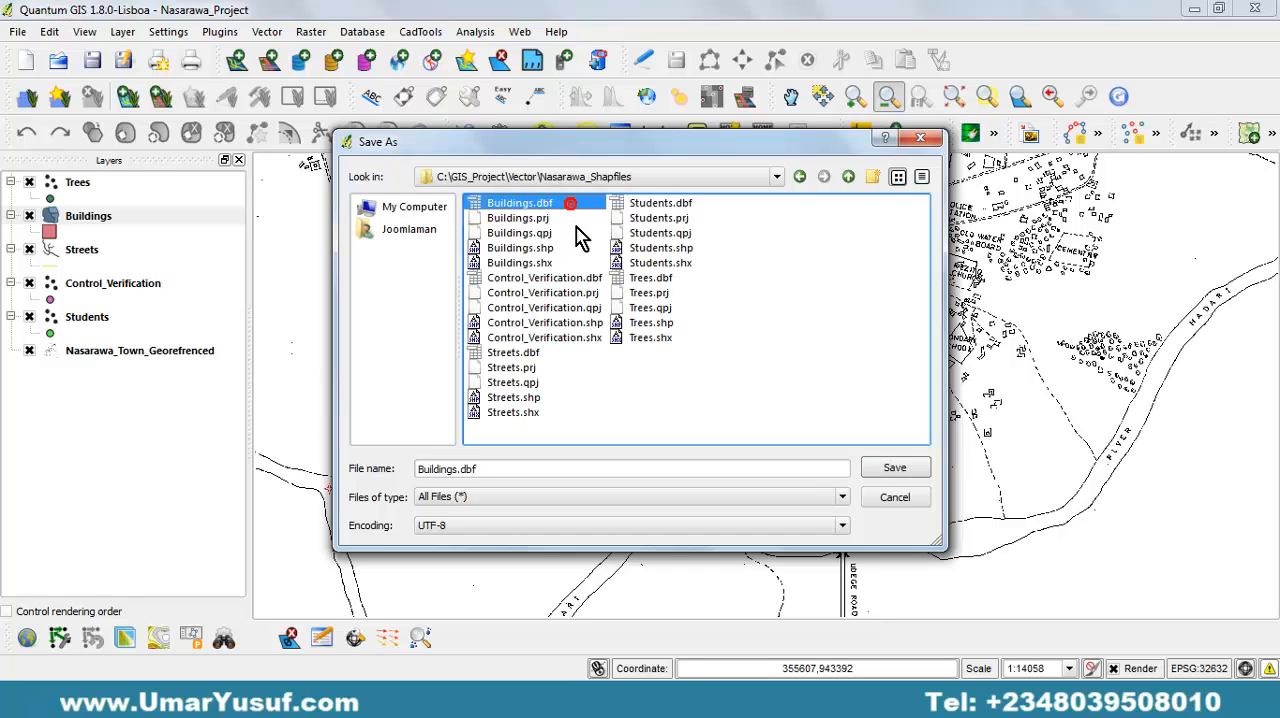
click(503, 467)
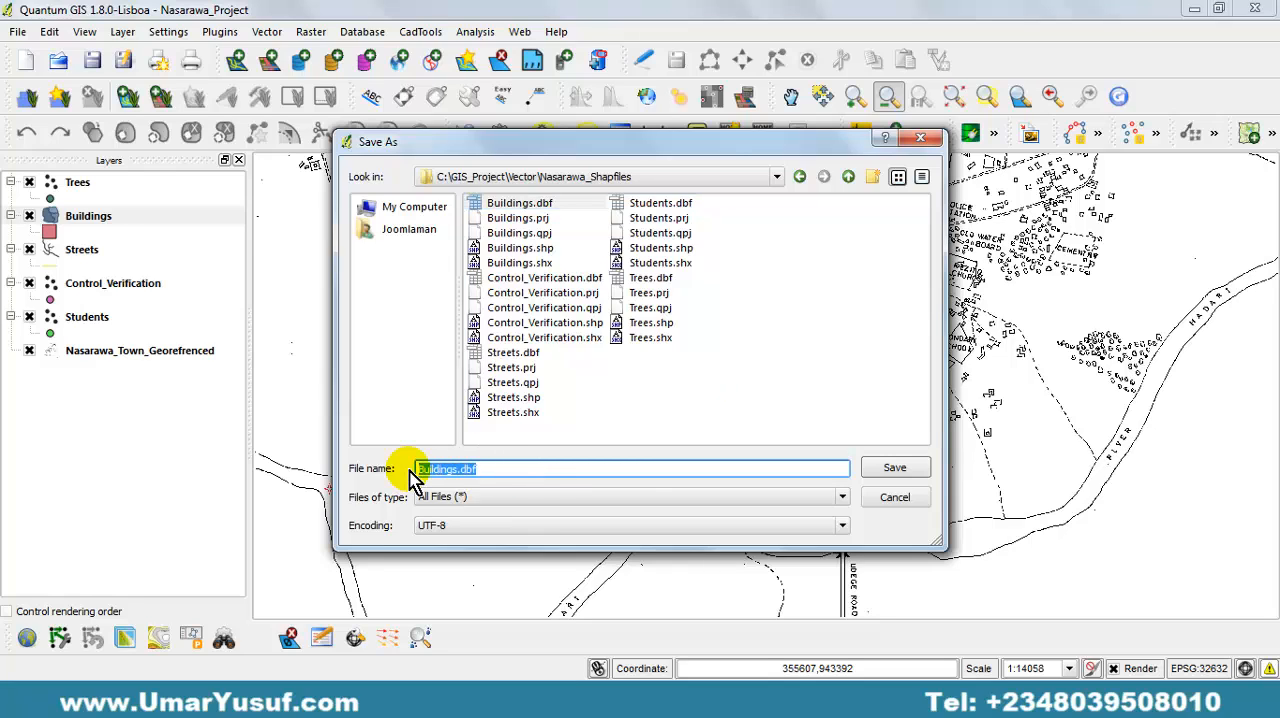
text(S)
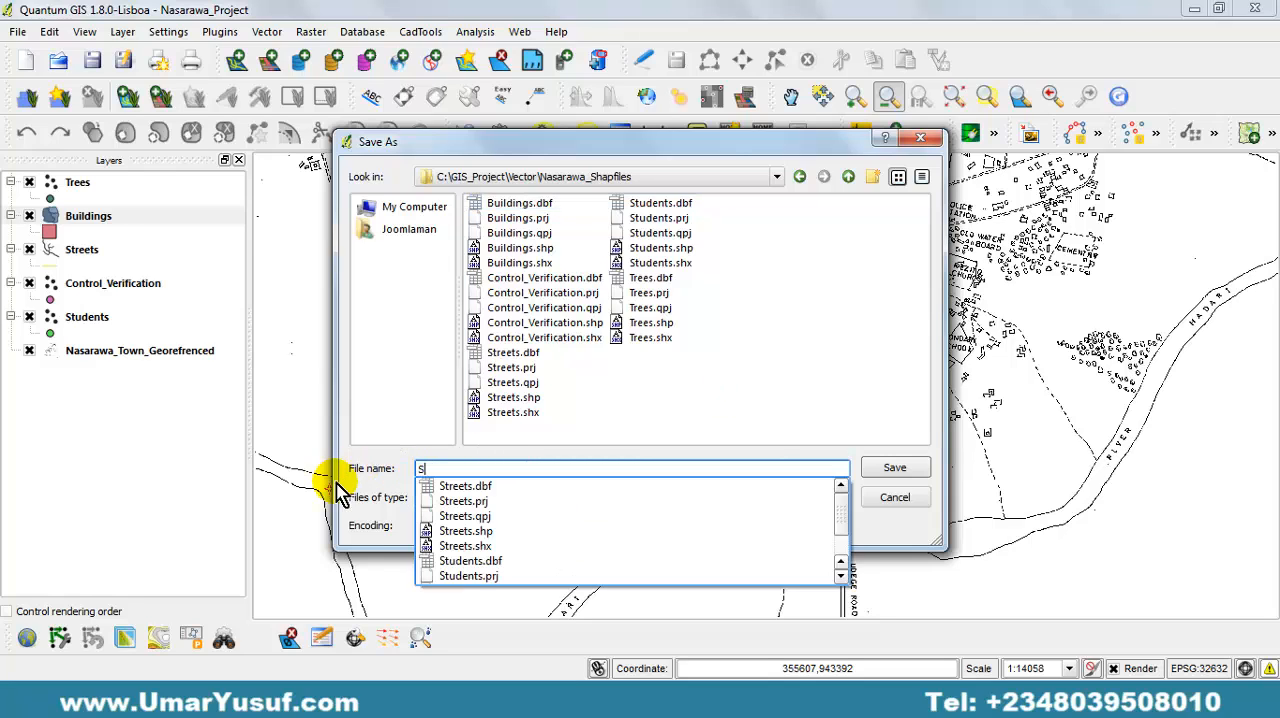
text(tream)
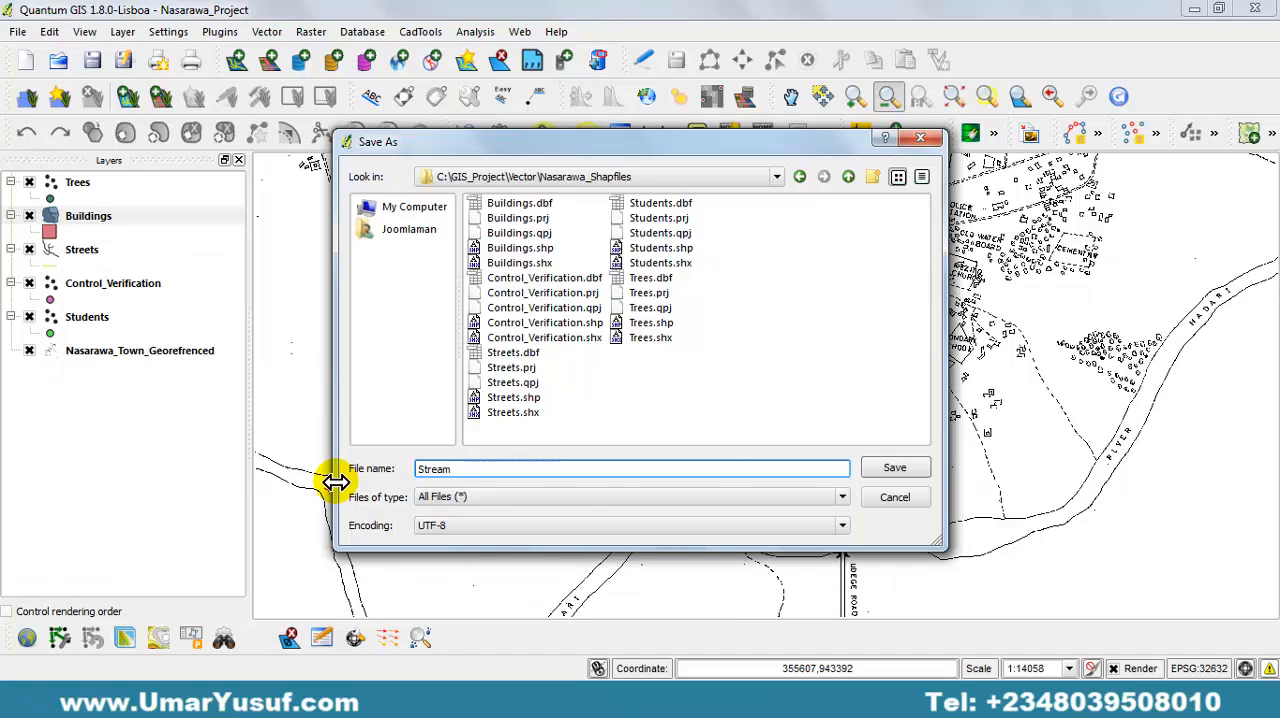
click(893, 473)
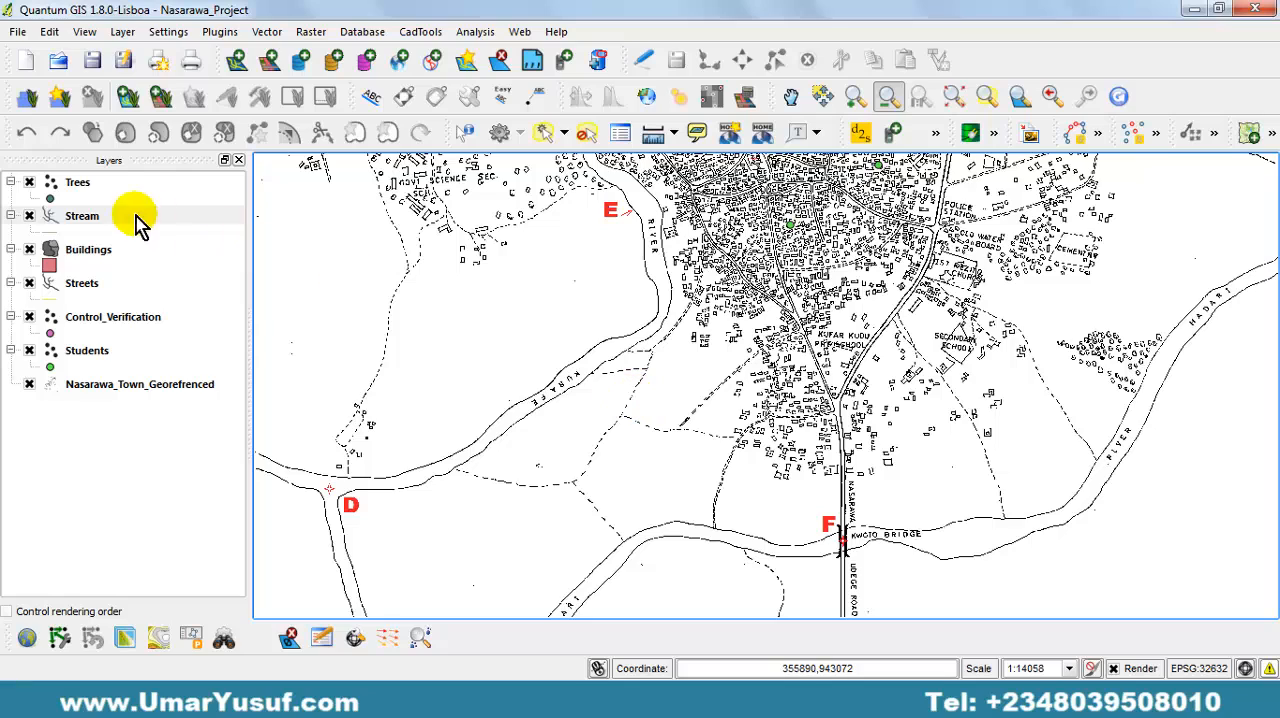
Turn on editing for the Stream layer.
click(86, 224)
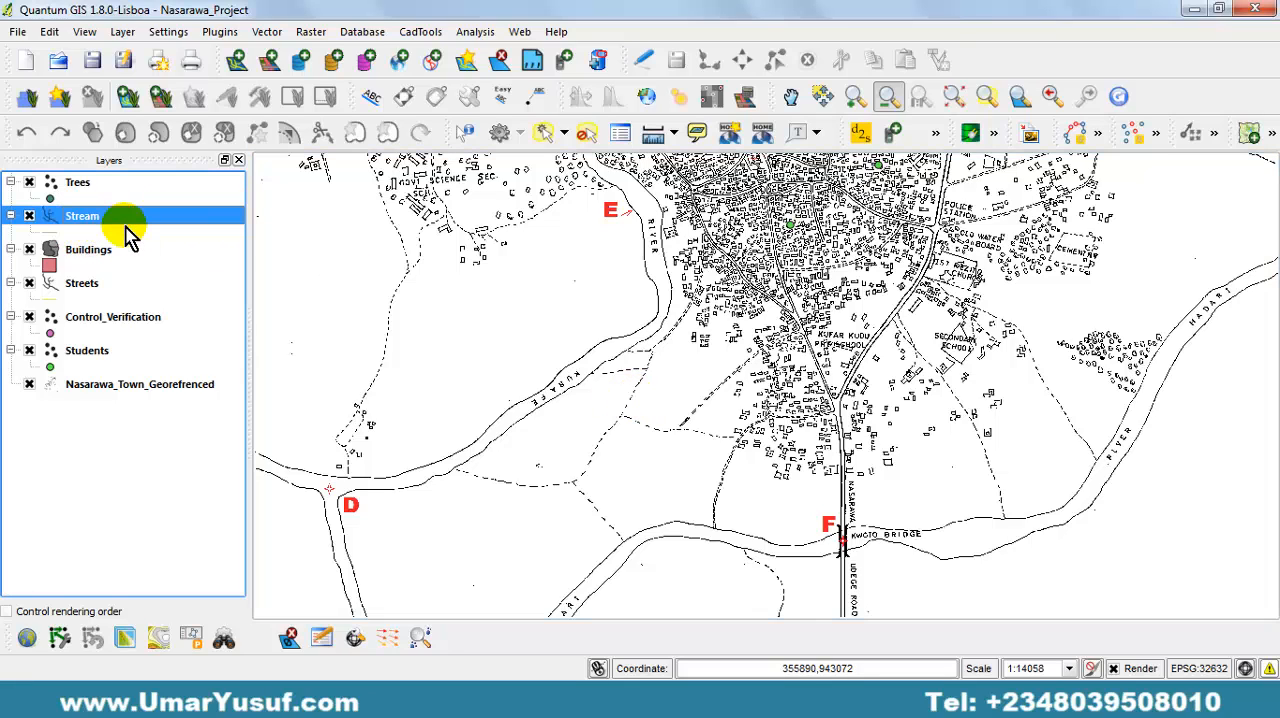
drag(558, 260, 546, 389)
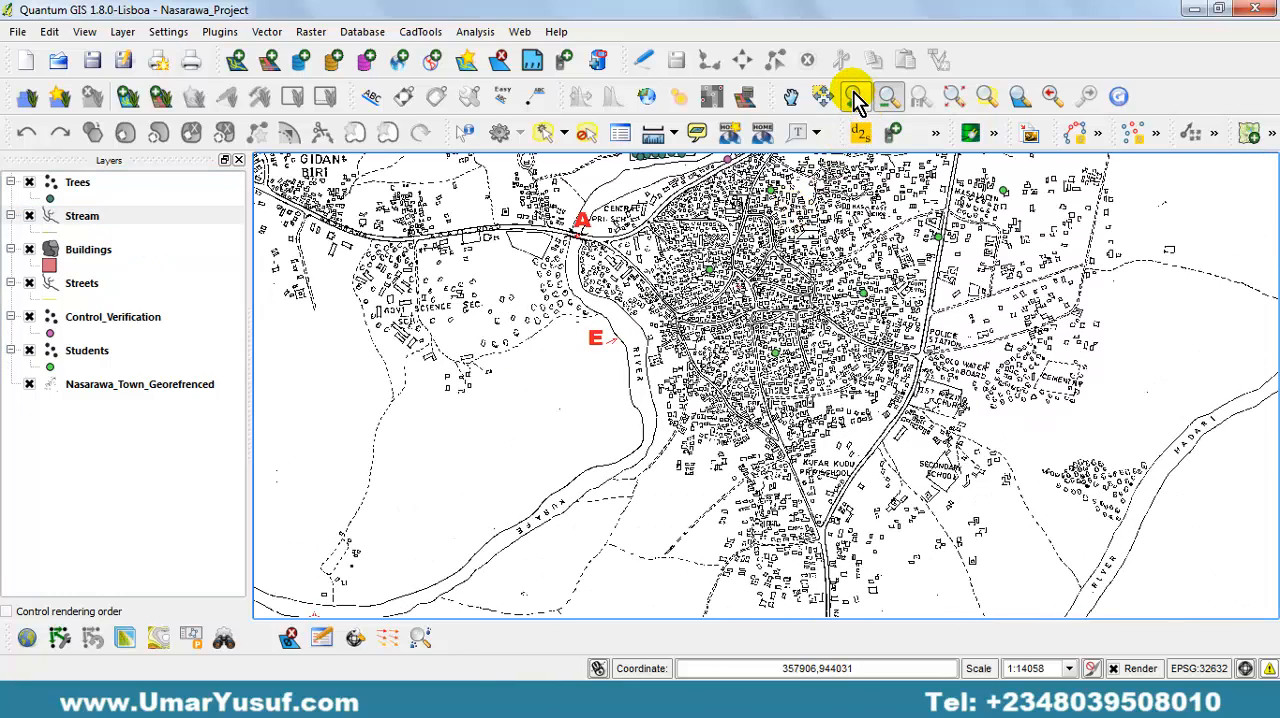
click(857, 100)
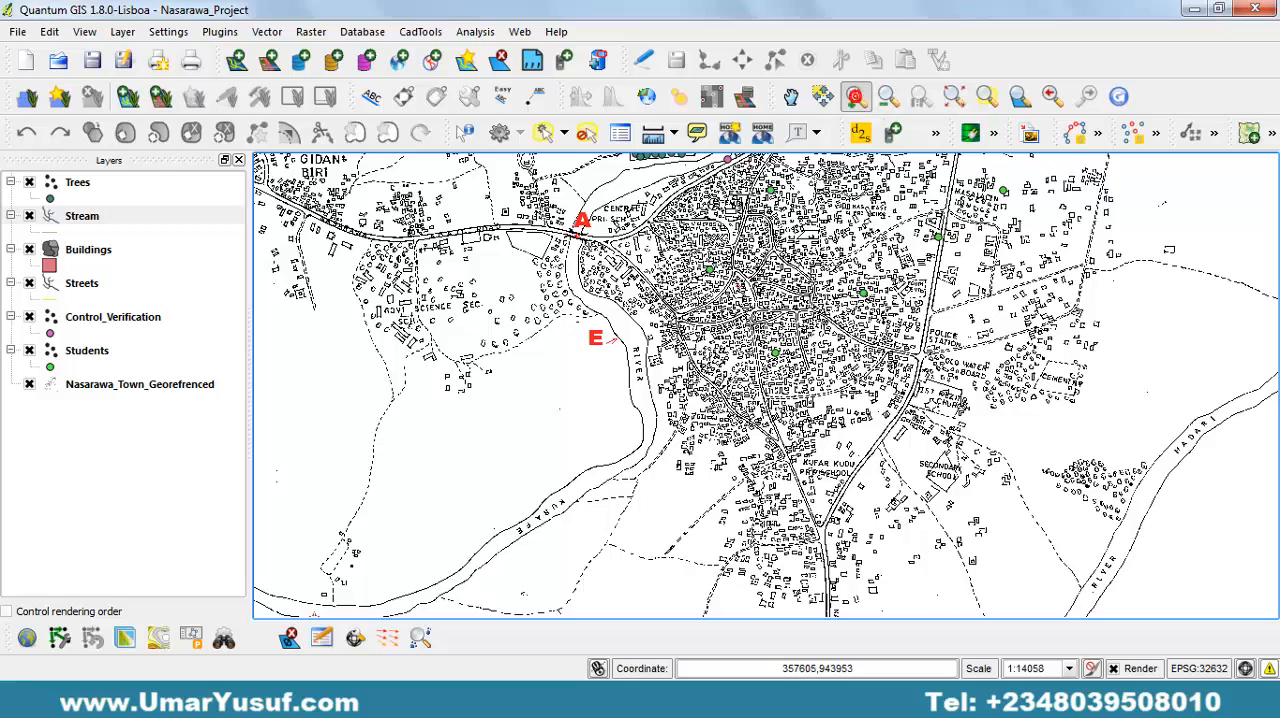
drag(583, 256, 558, 305)
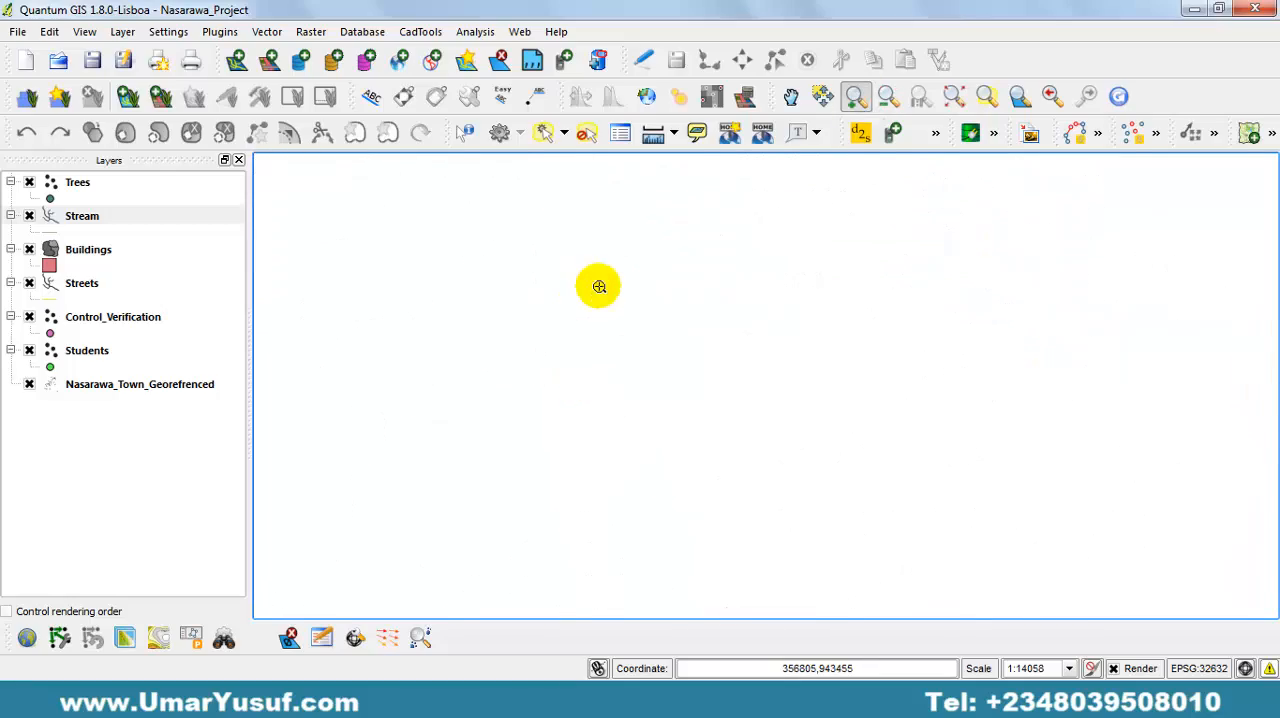
drag(694, 217, 624, 350)
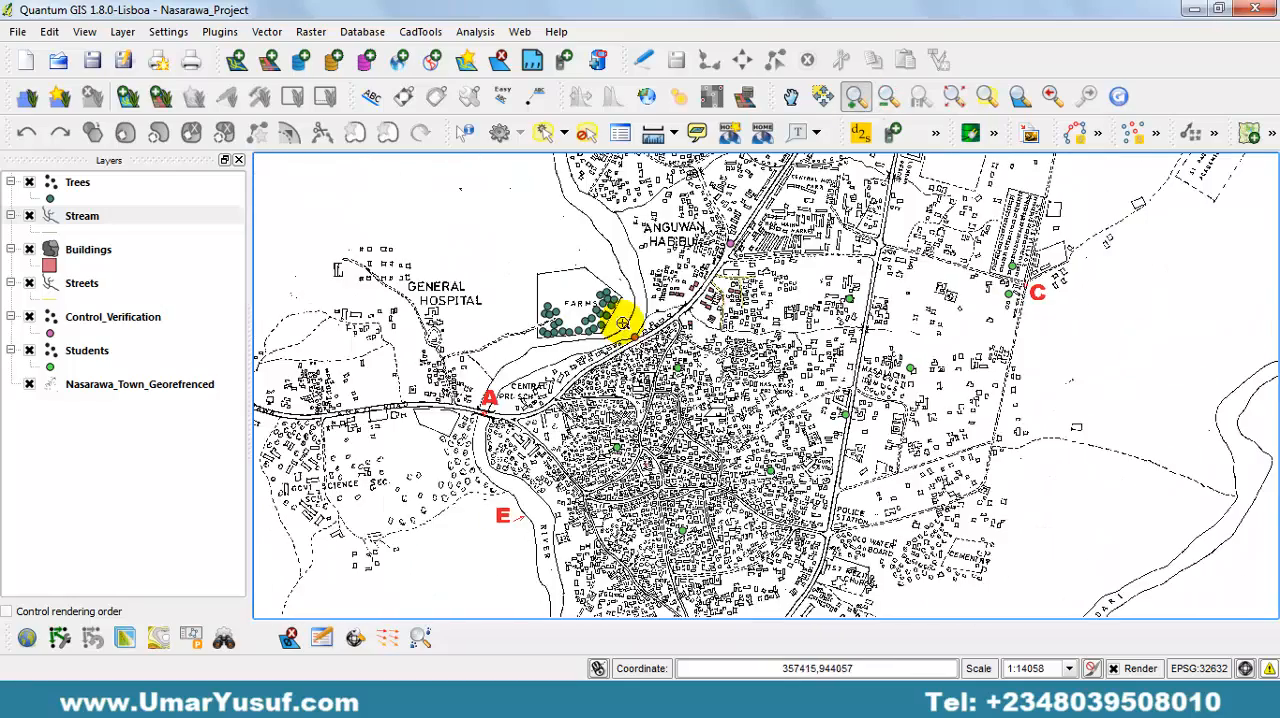
drag(610, 275, 943, 368)
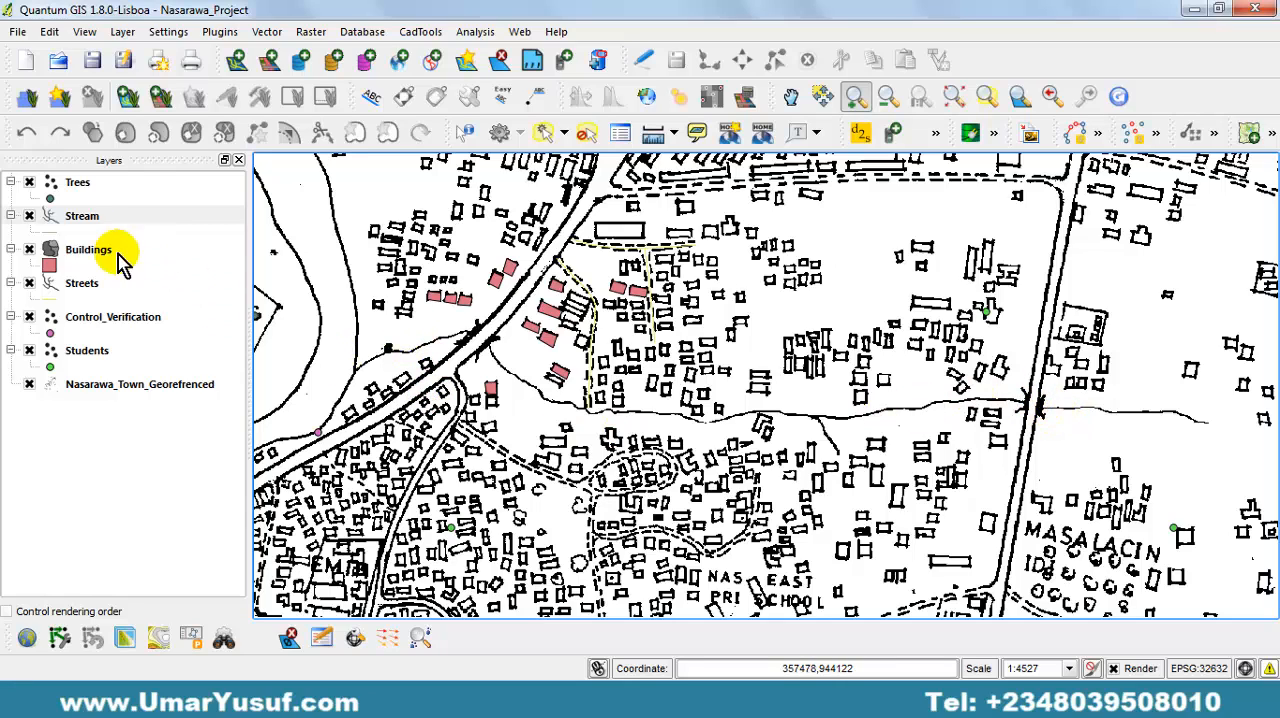
click(86, 218)
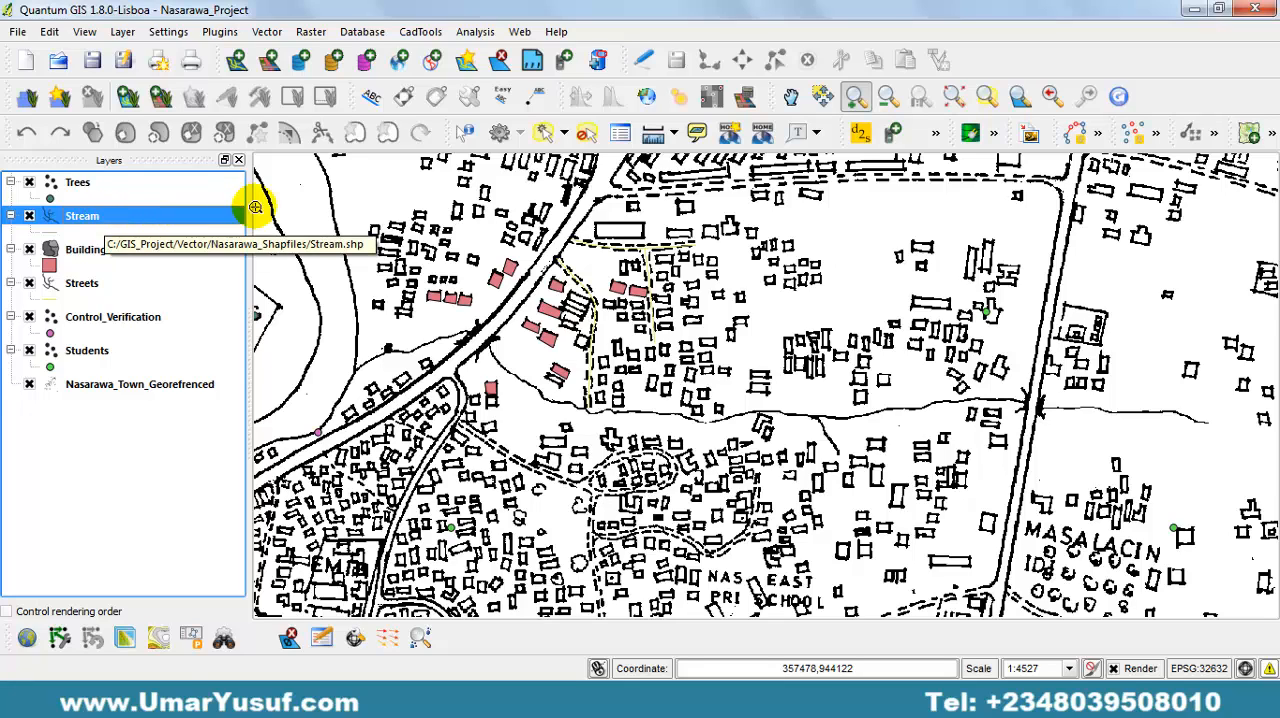
click(643, 59)
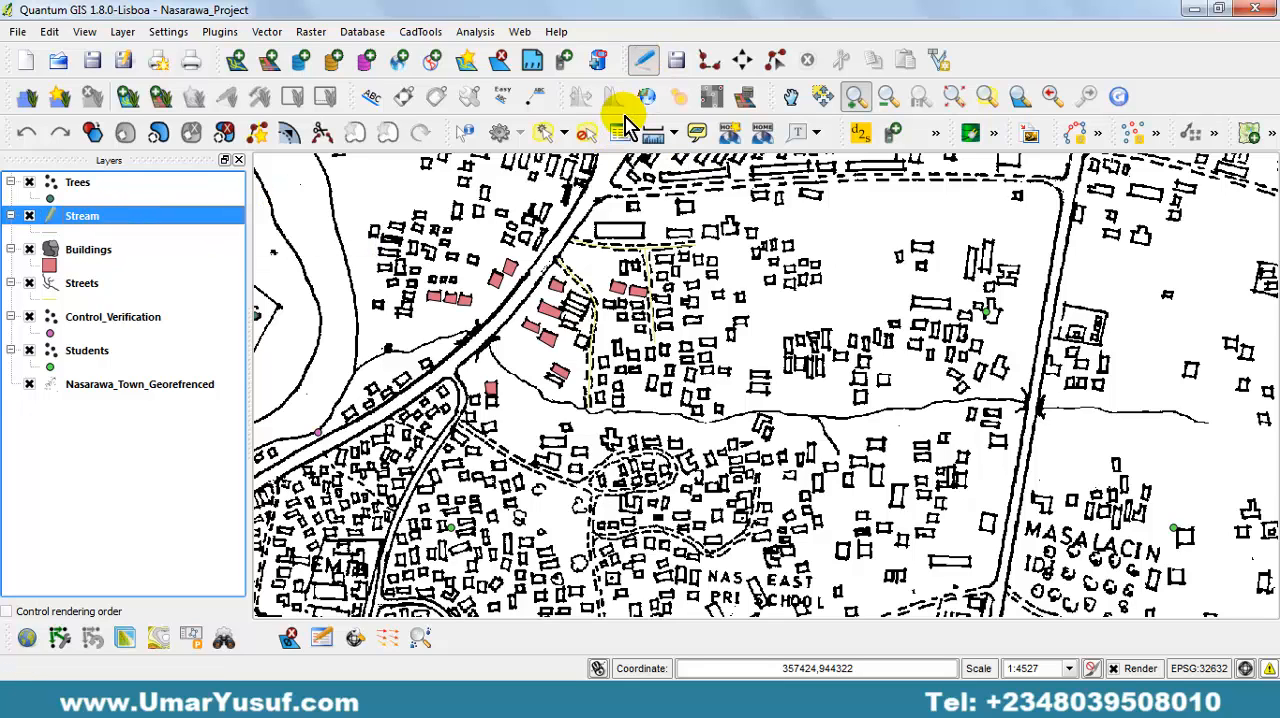
Trace the stream as one line from the river bank near the farm, across both road bridges, to its eastern end, opening its attribute form.
click(709, 62)
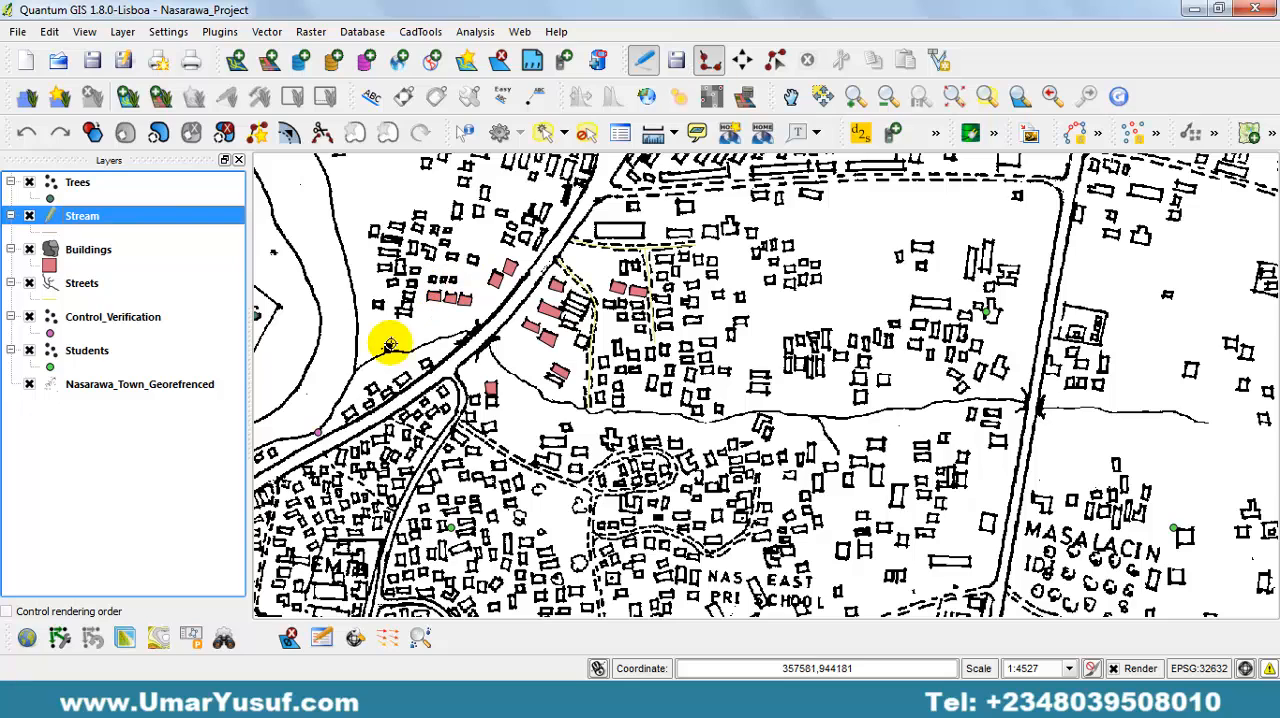
click(355, 370)
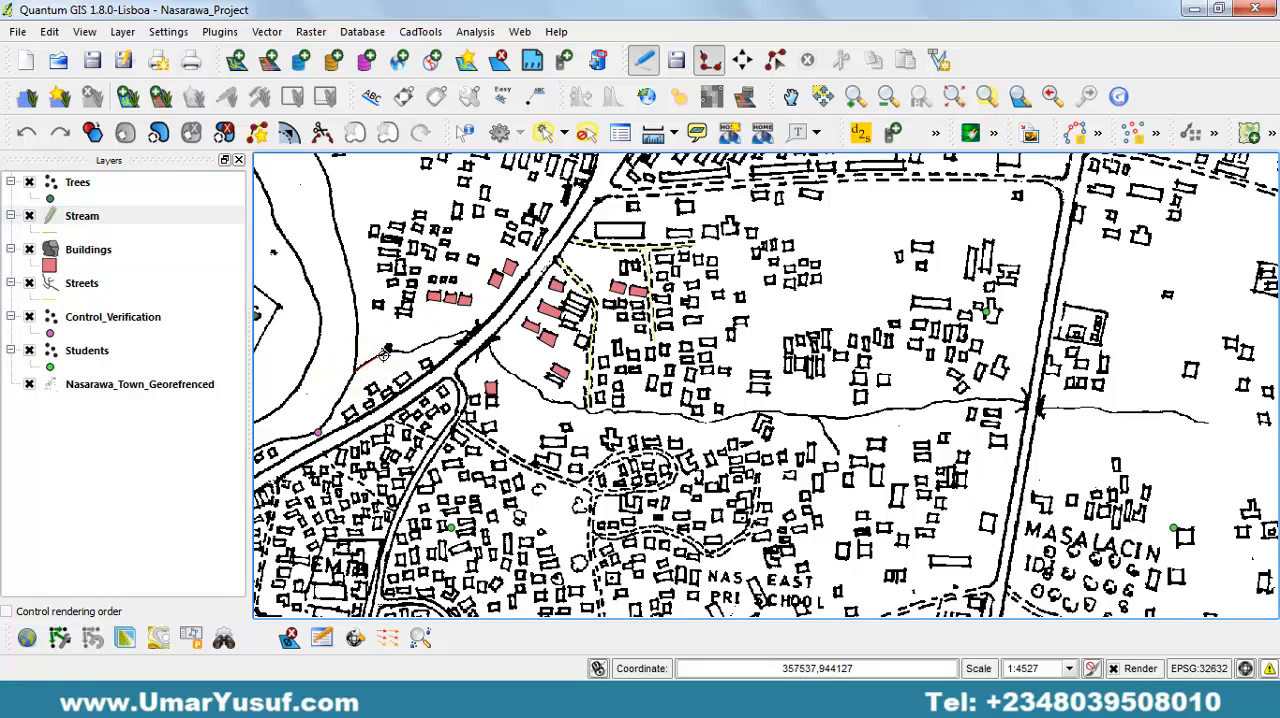
click(398, 350)
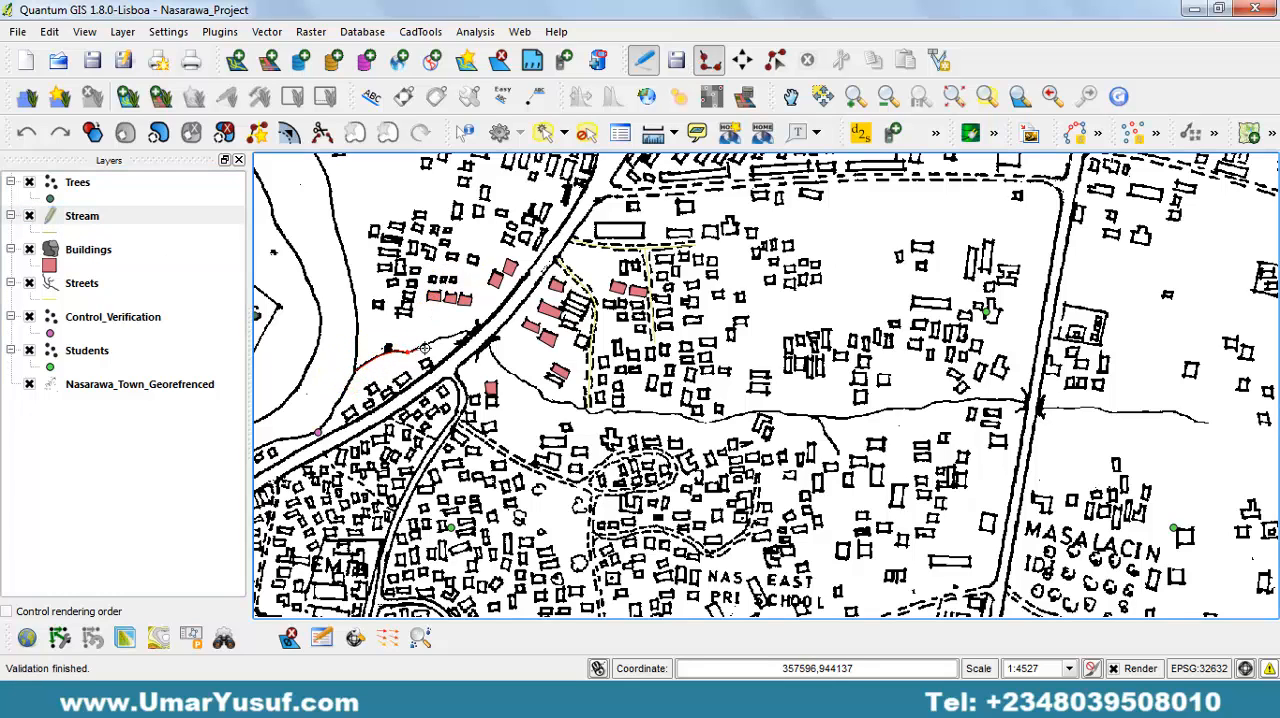
click(424, 346)
right_click(505, 368)
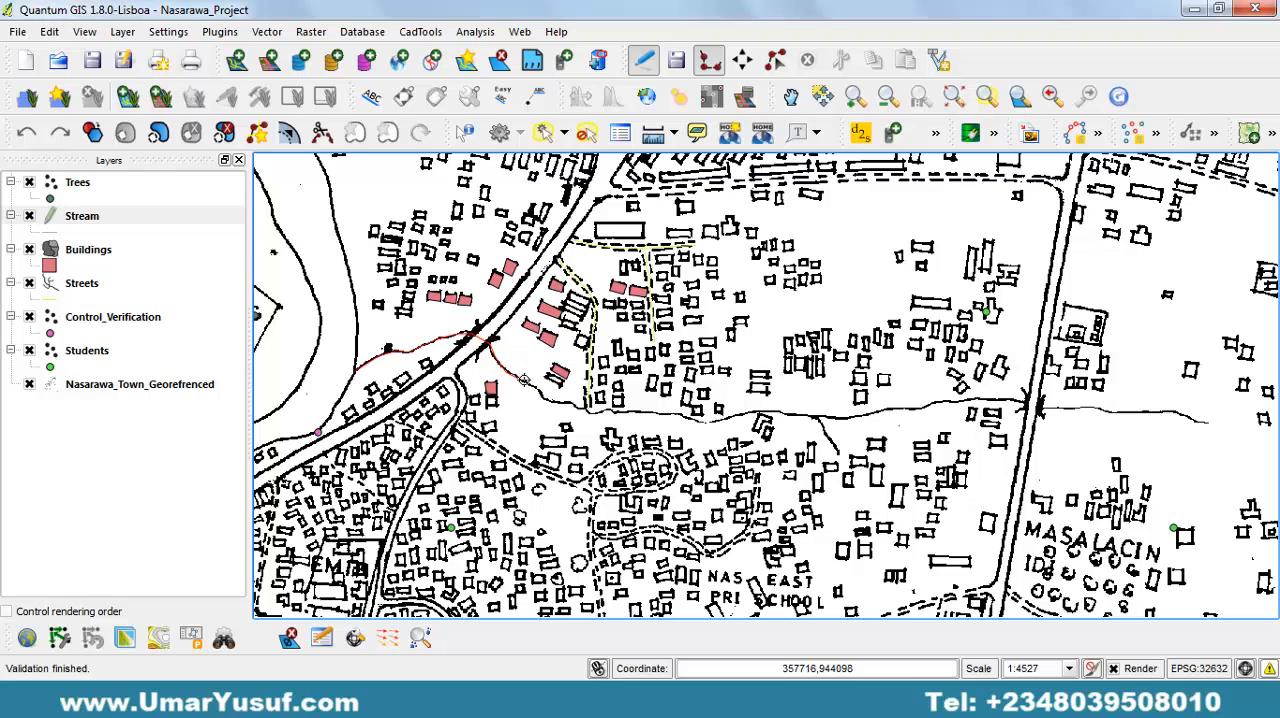
right_click(547, 398)
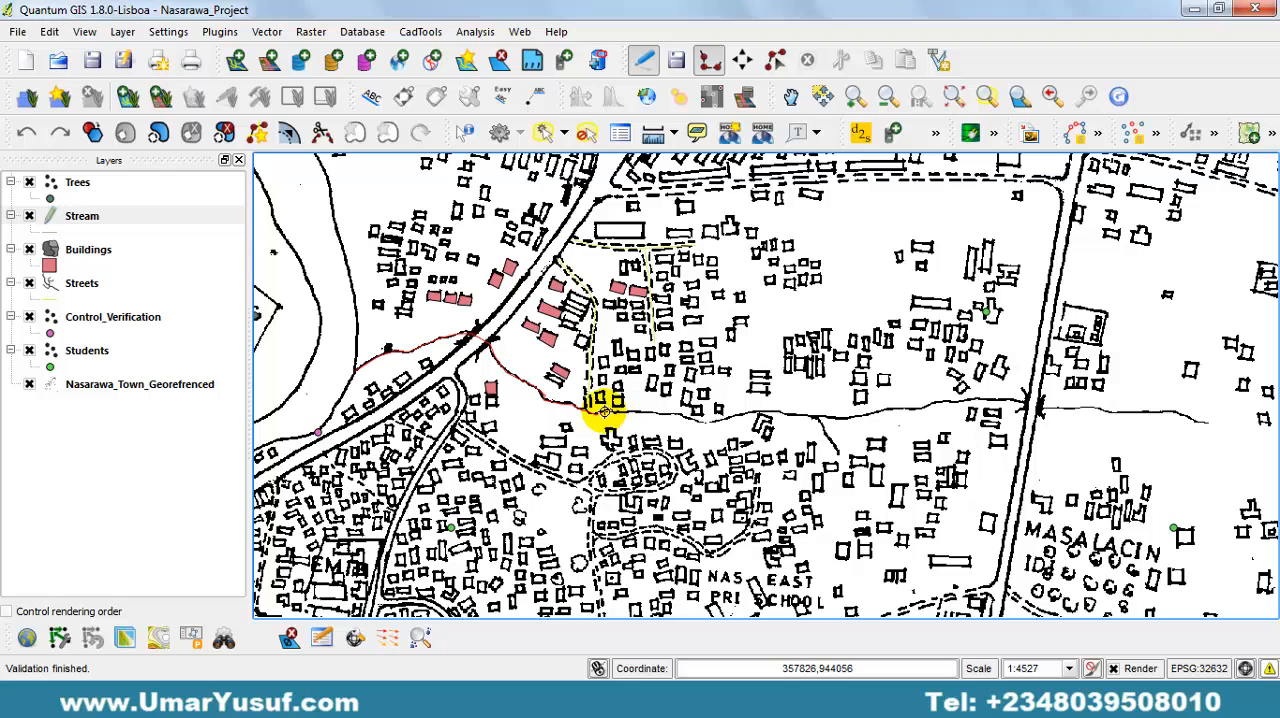
click(646, 417)
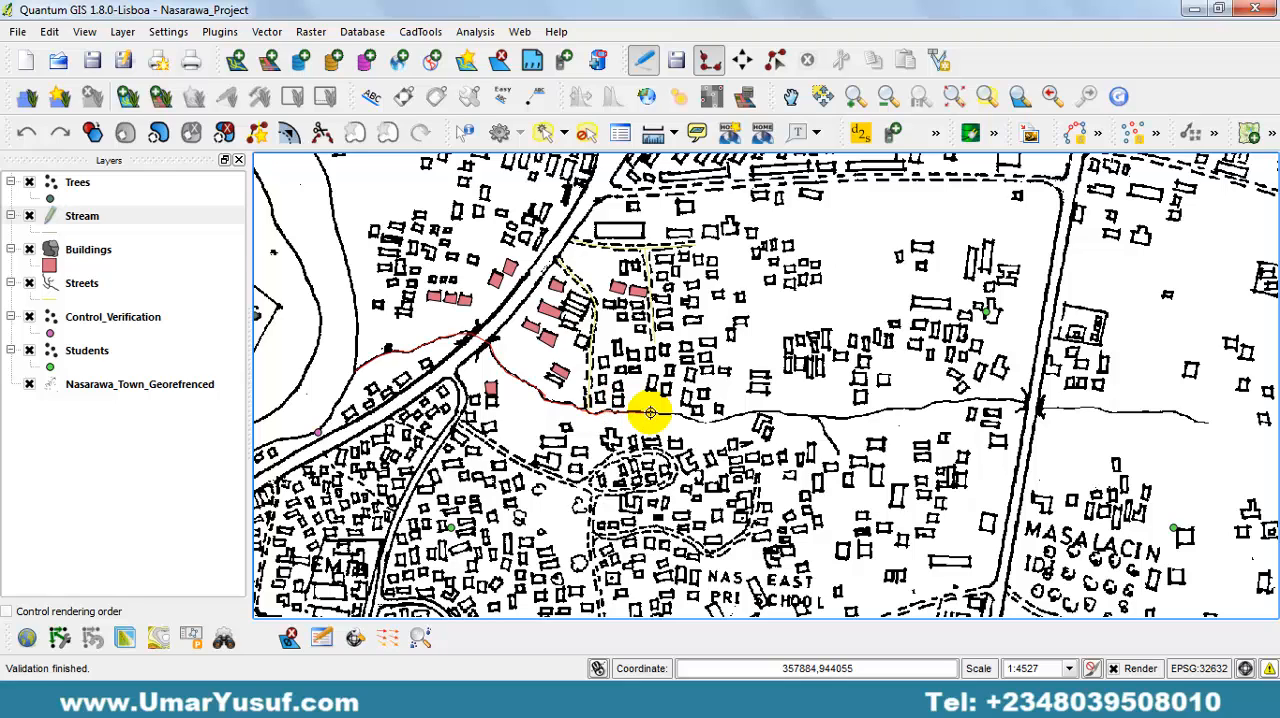
click(677, 415)
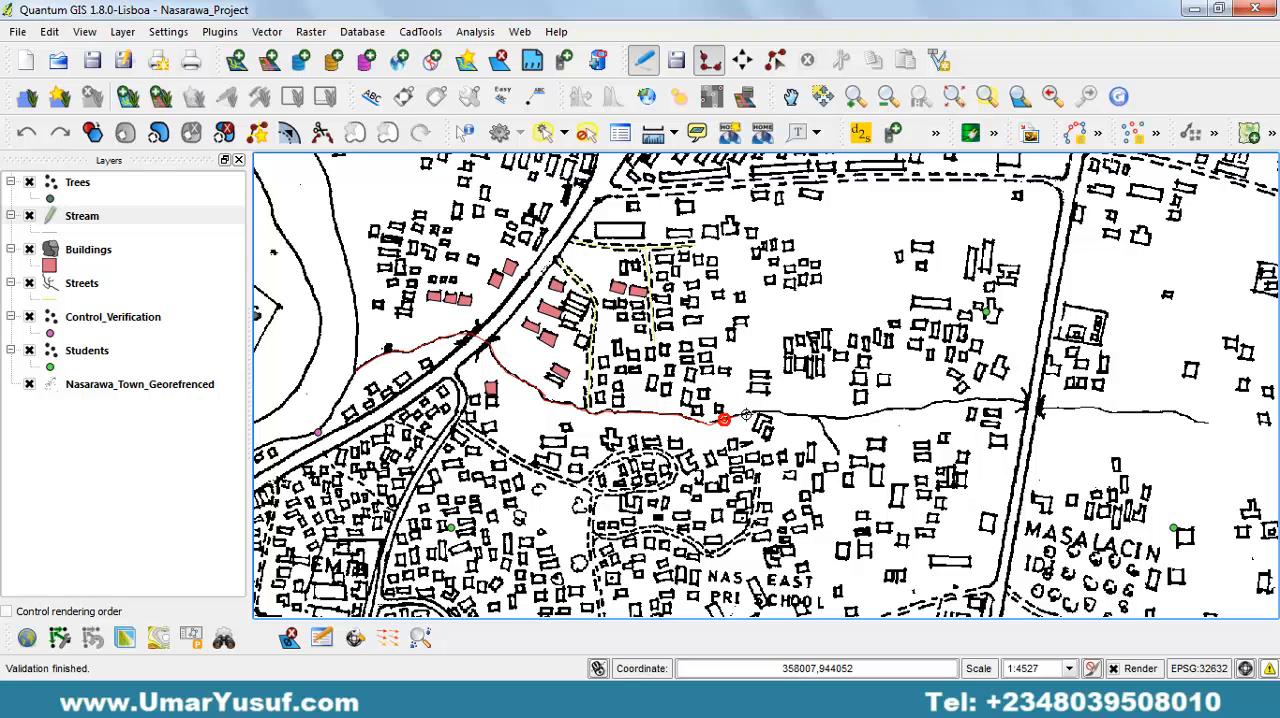
click(819, 418)
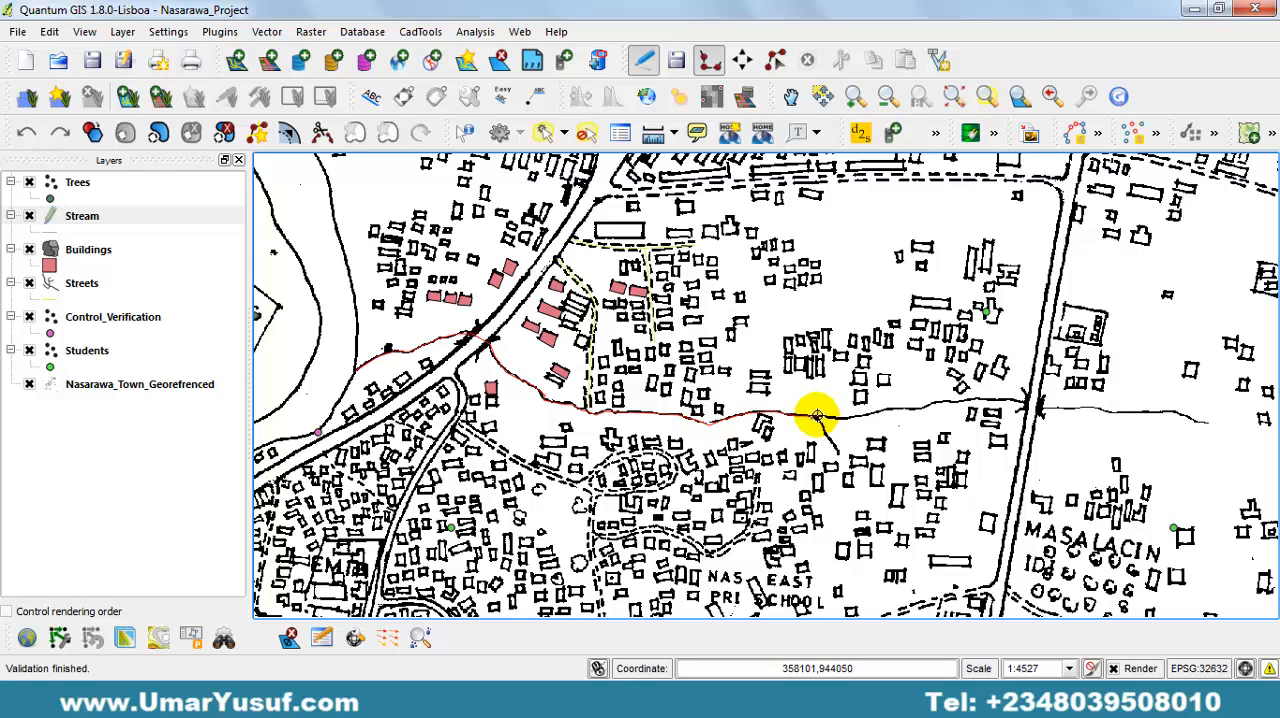
click(884, 406)
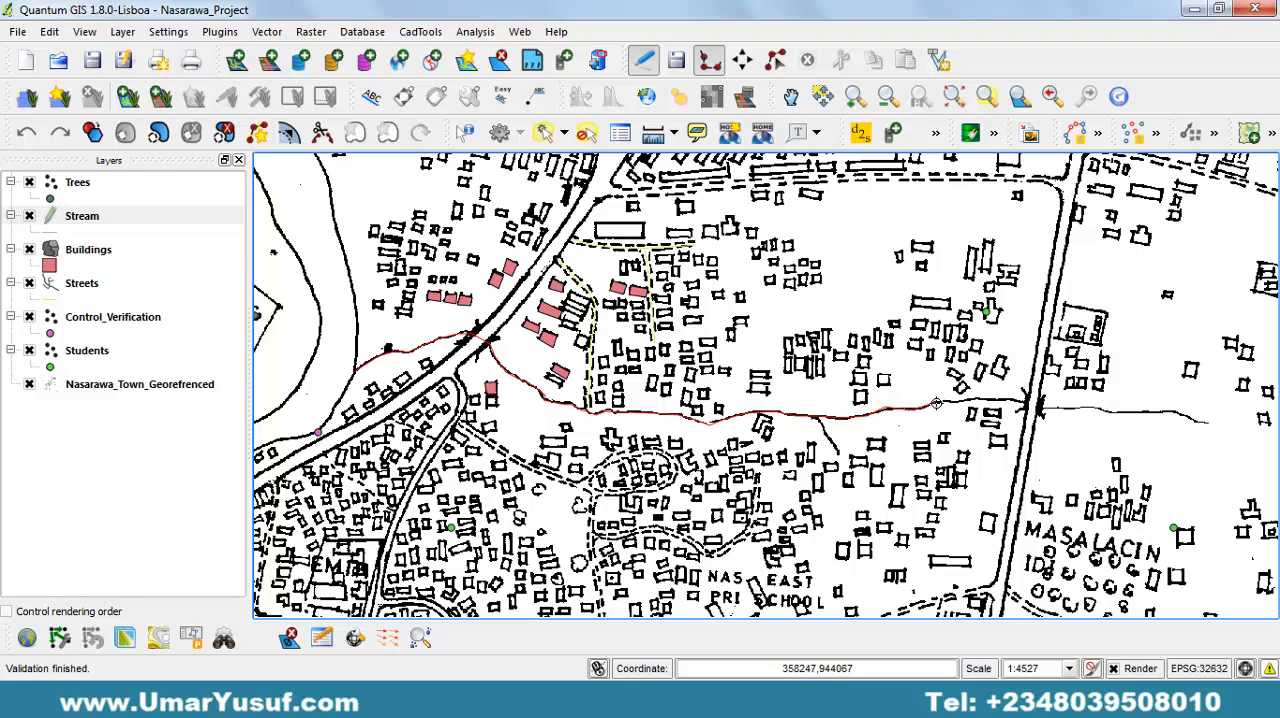
click(986, 398)
click(1041, 408)
click(1208, 424)
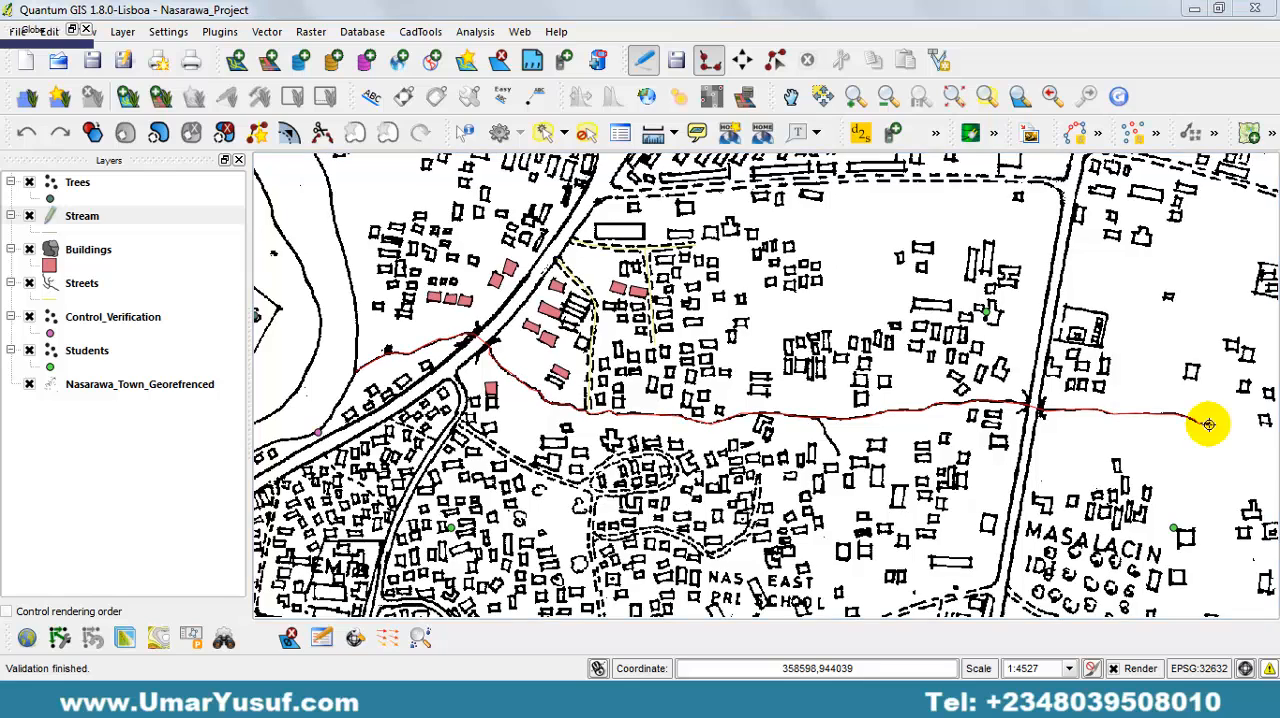
right_click(1208, 424)
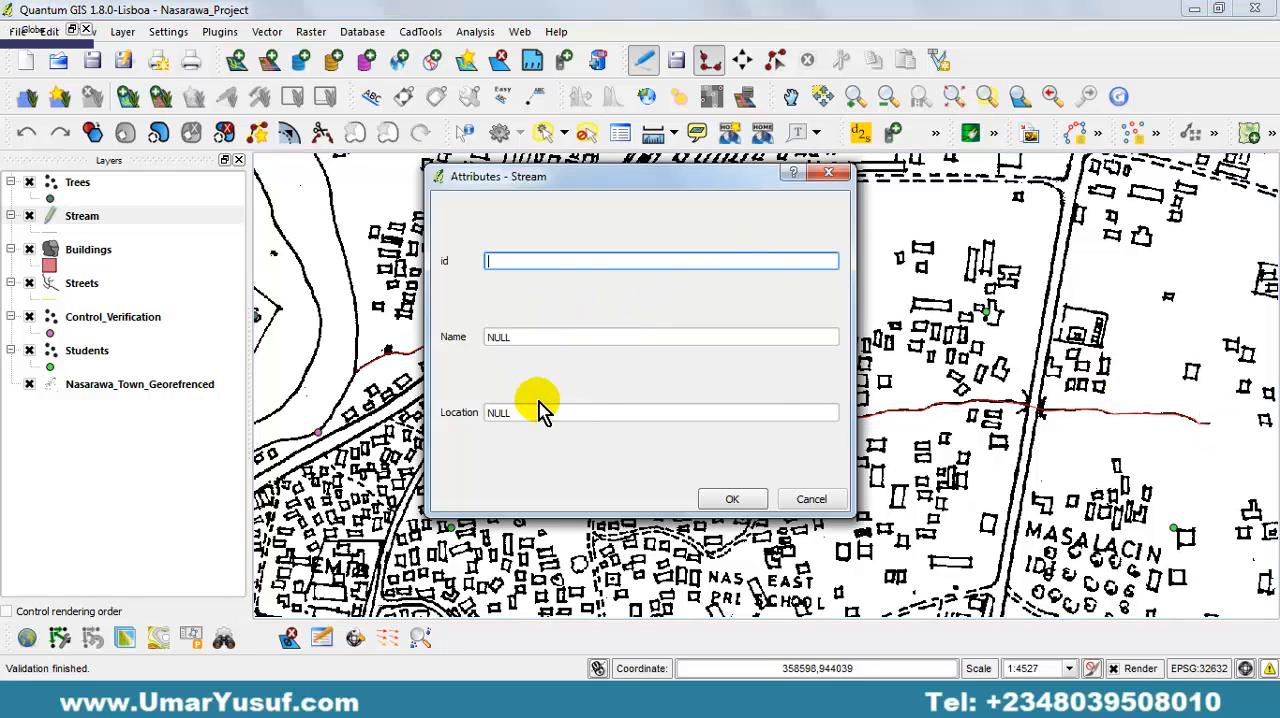
drag(549, 180, 553, 230)
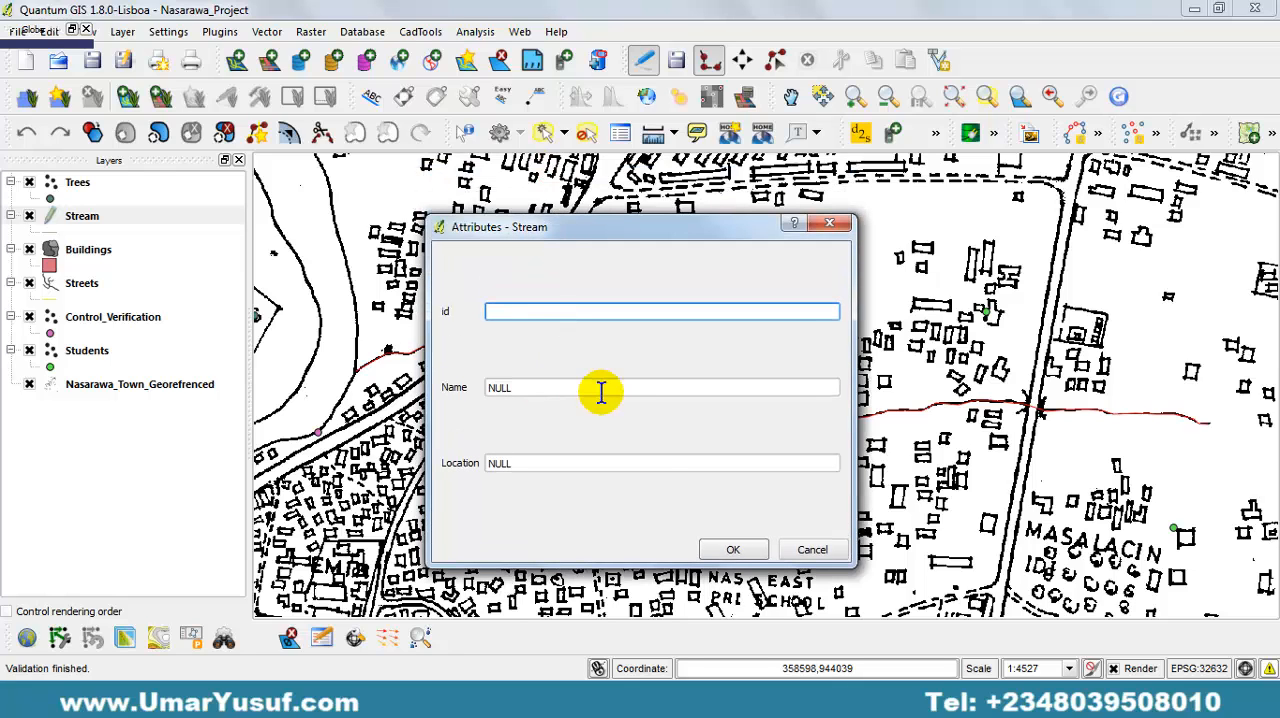
Accept the stream line's attribute form without entering values and stop editing the Stream layer, keeping its edits.
click(730, 550)
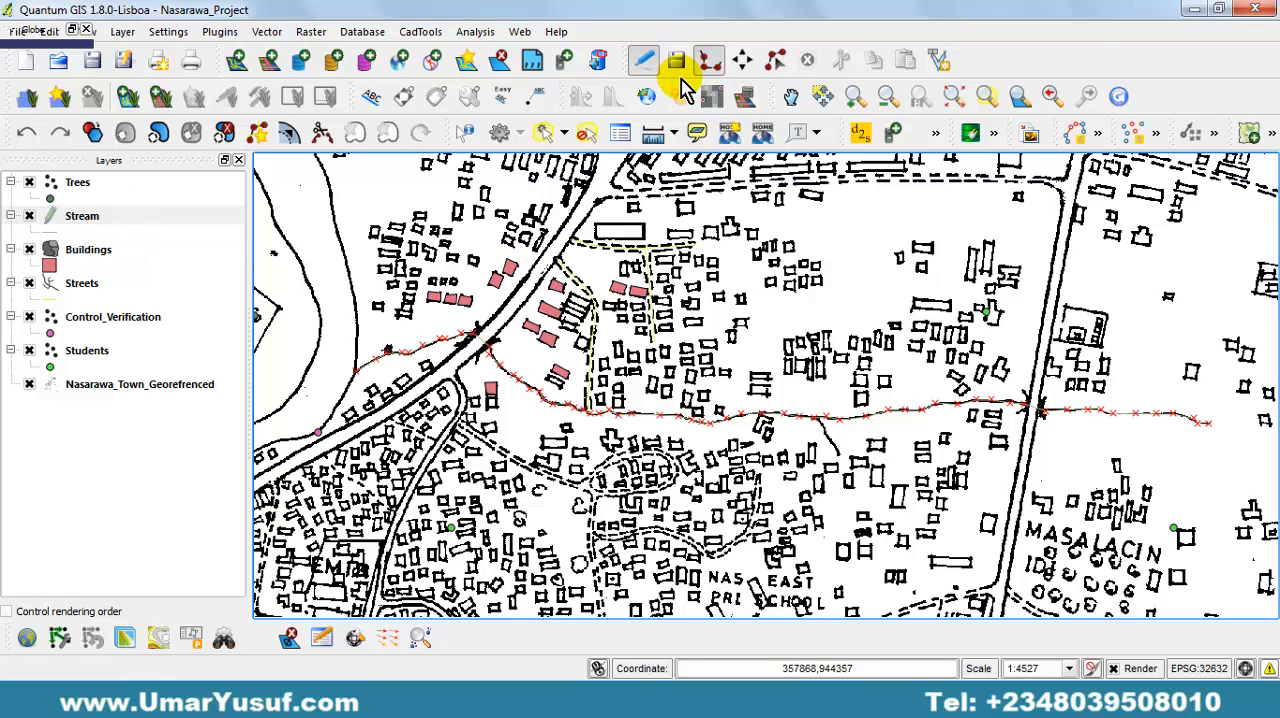
click(645, 62)
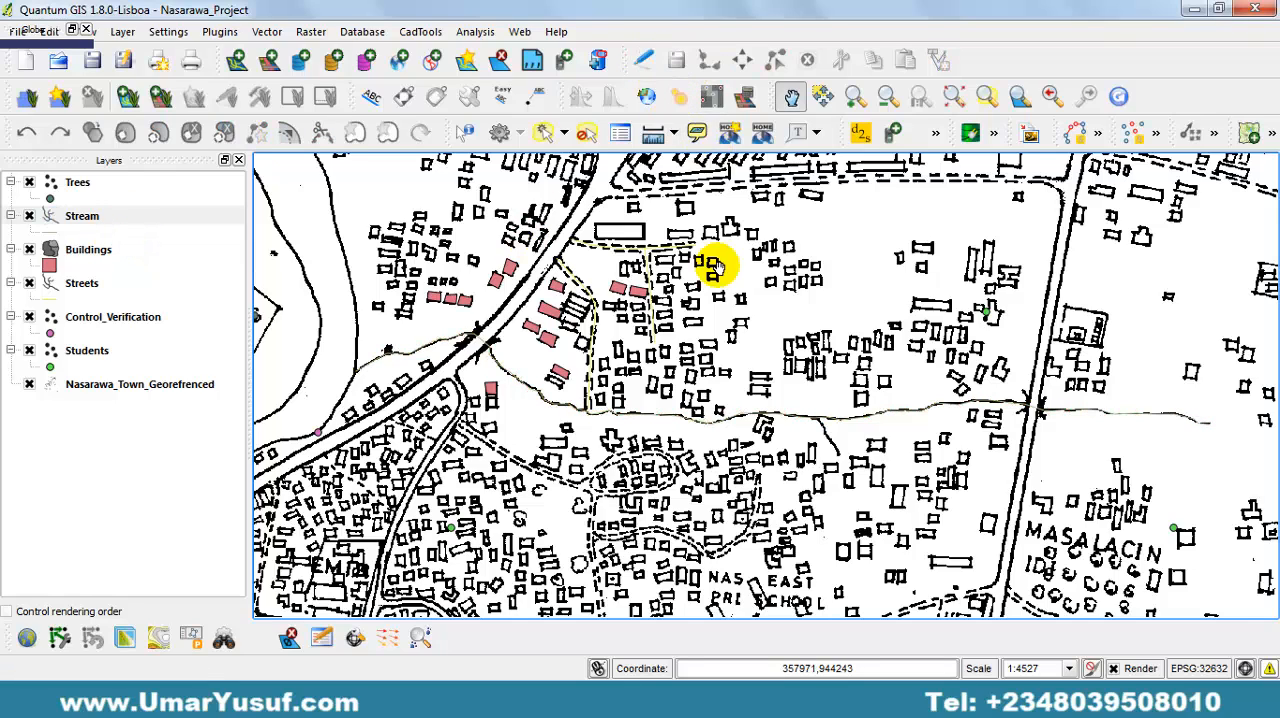
Hide the Nasarawa_Town_Georefrenced map to check the traced stream on its own, and show the map again.
click(29, 384)
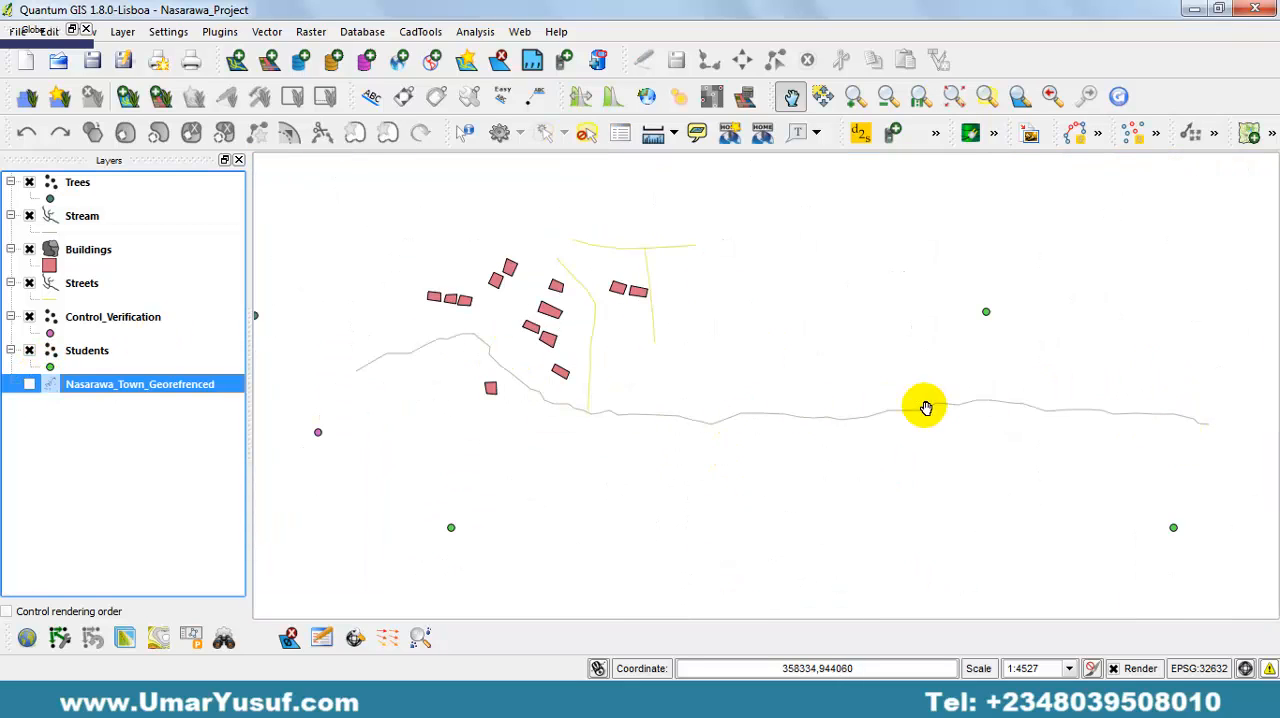
click(29, 385)
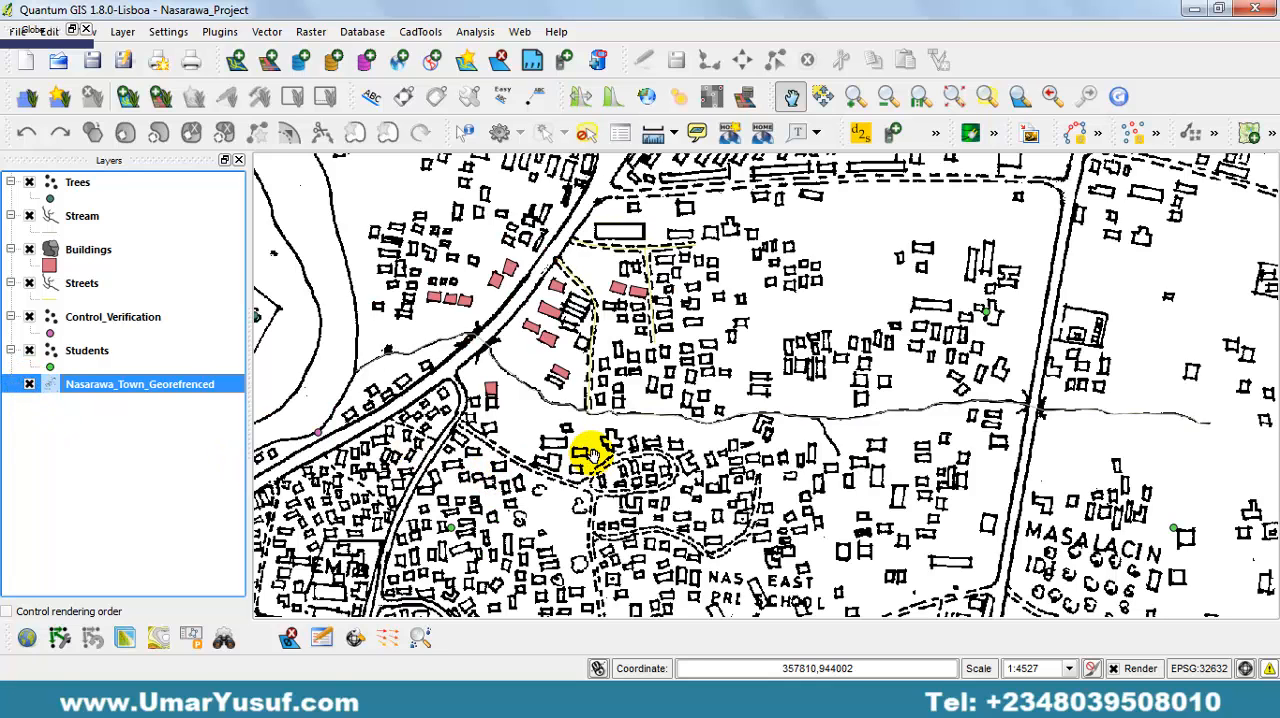
click(677, 65)
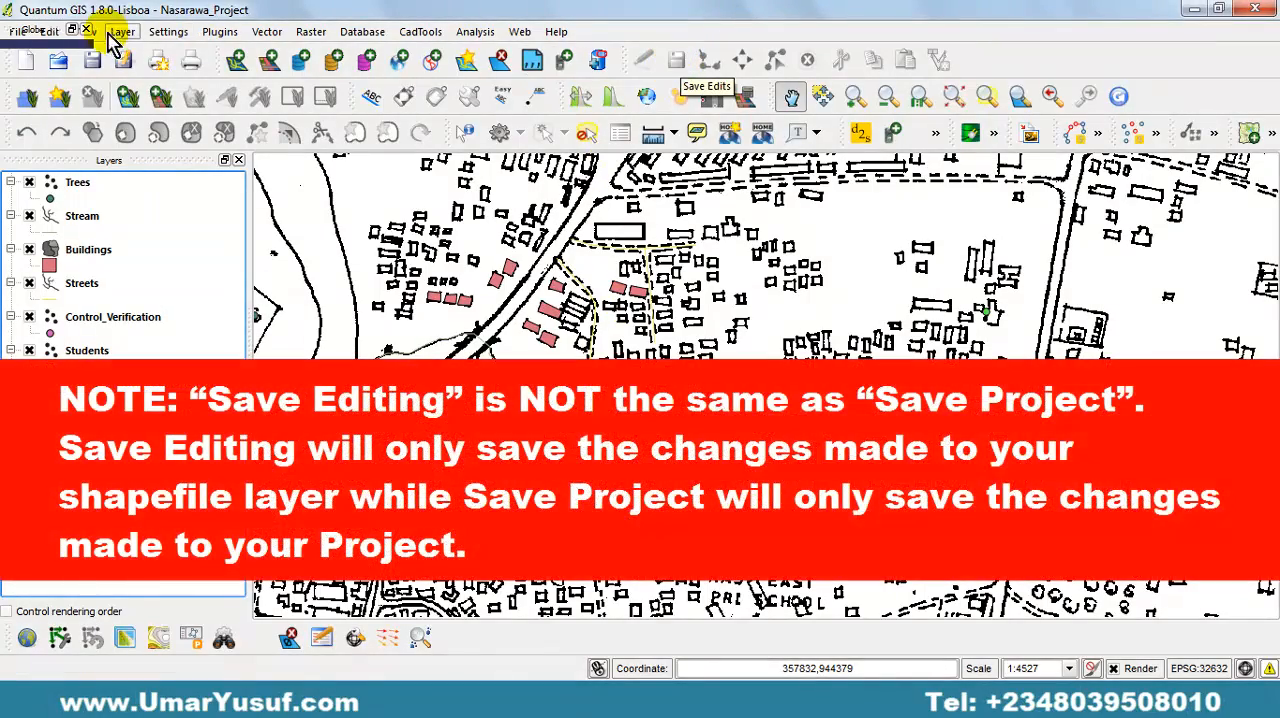
click(19, 33)
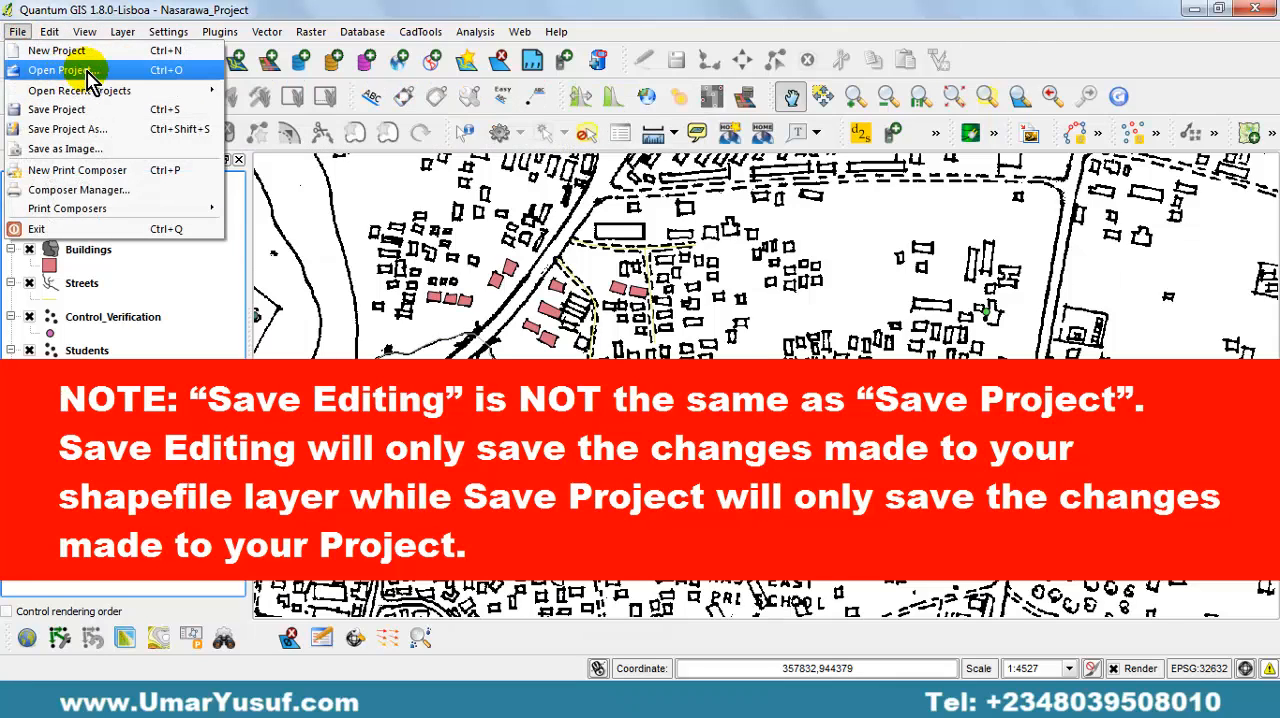
mouse_move(88, 96)
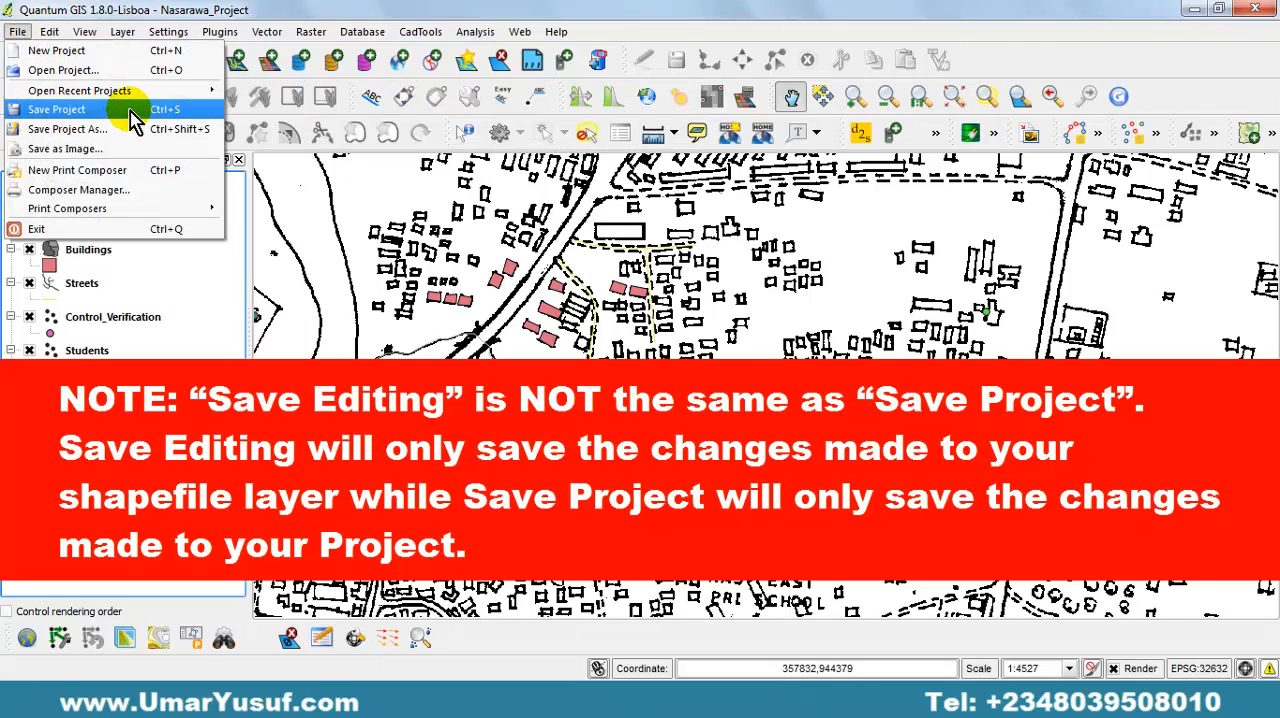
click(660, 65)
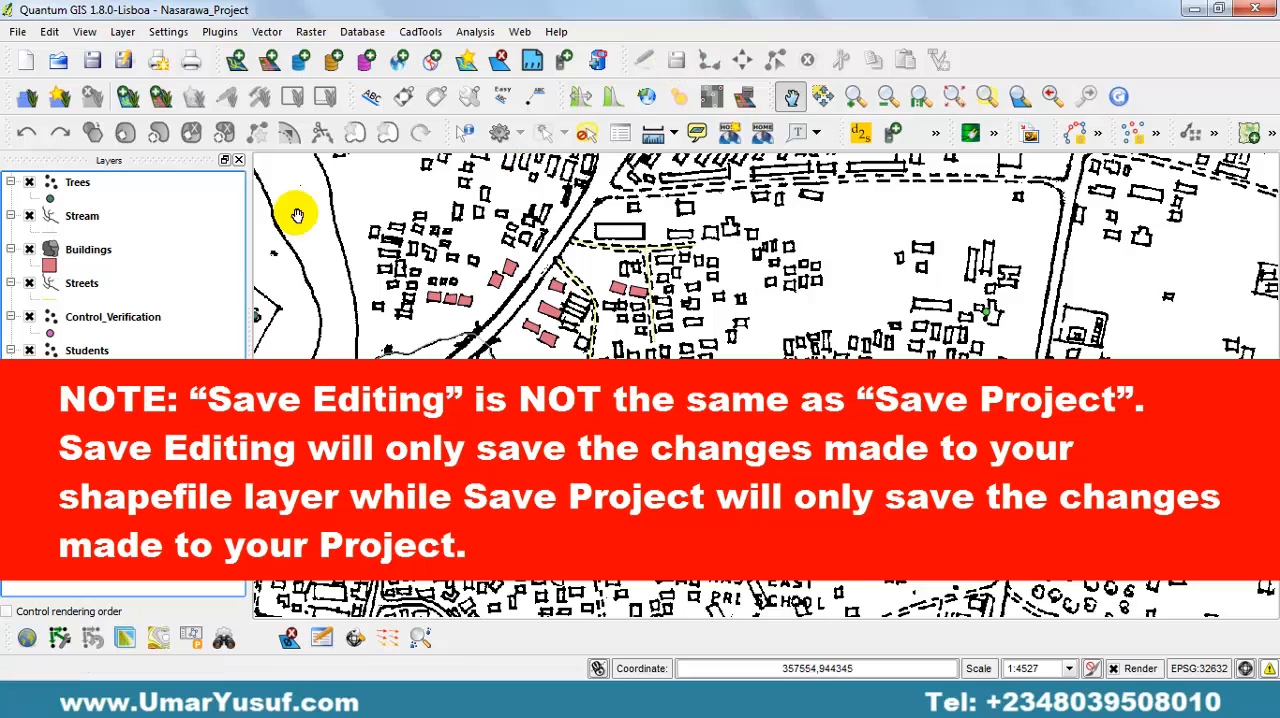
click(100, 252)
click(90, 184)
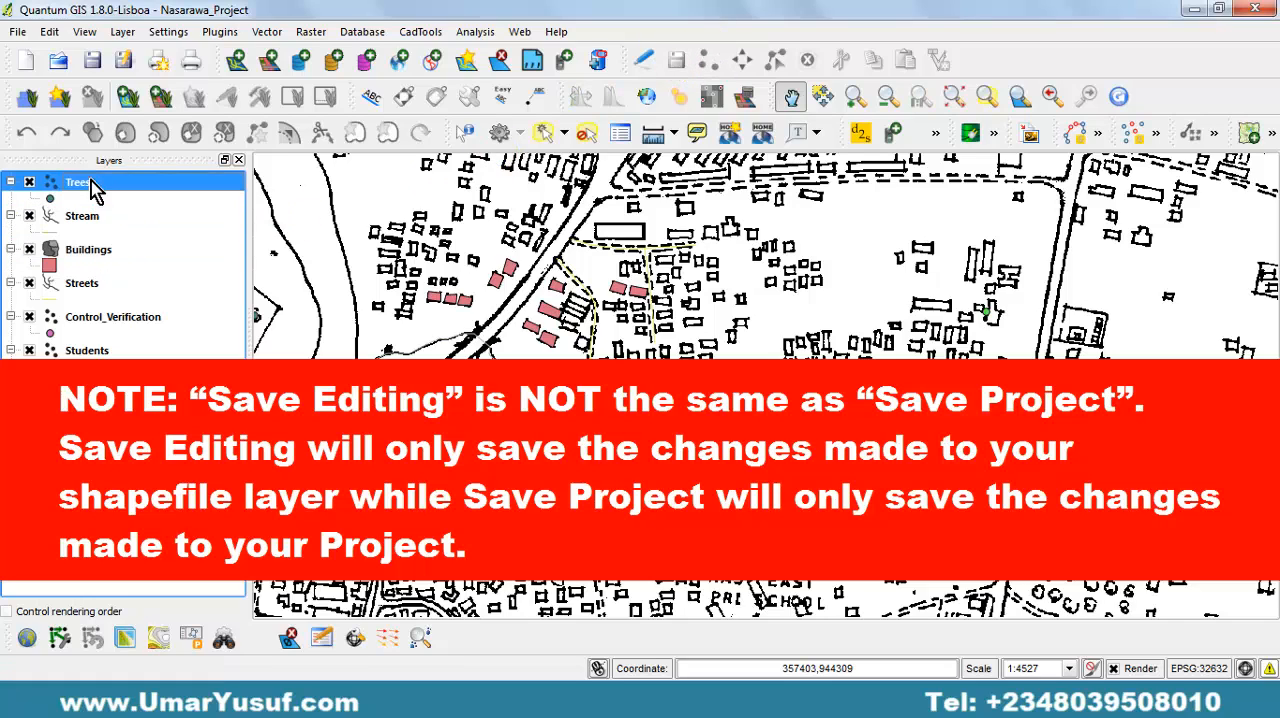
click(106, 254)
click(100, 285)
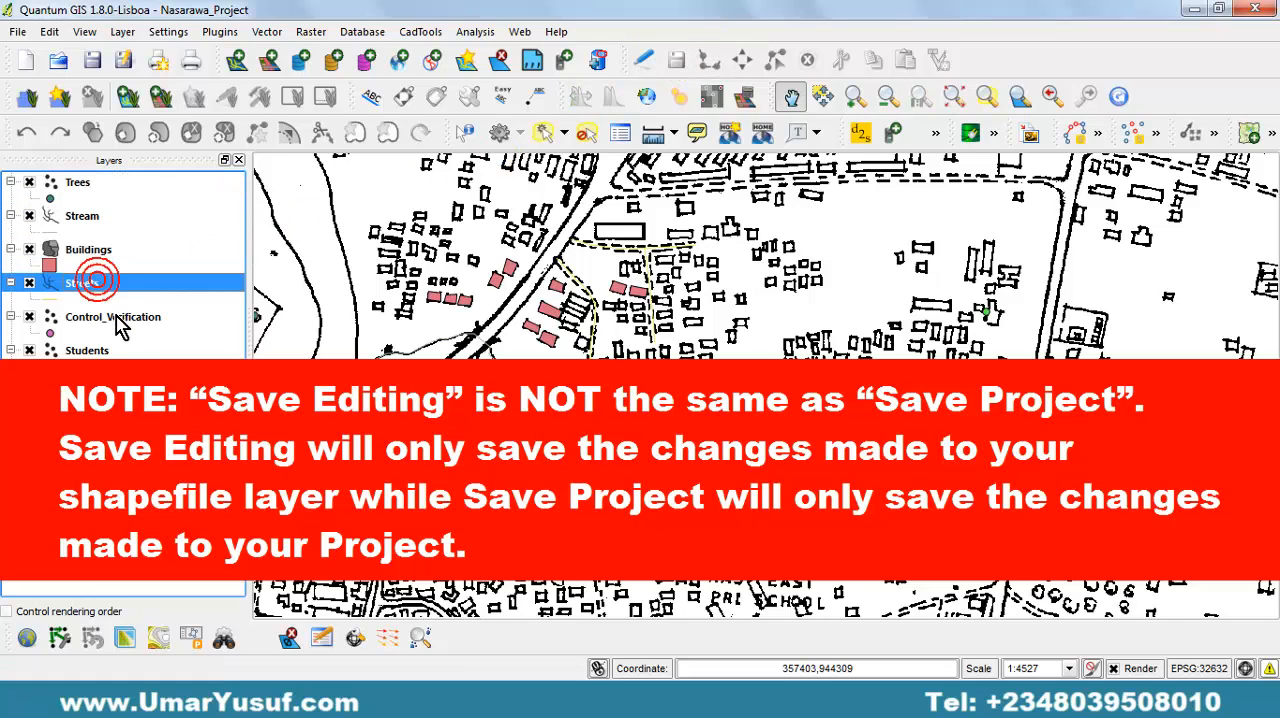
click(118, 324)
click(113, 351)
click(676, 62)
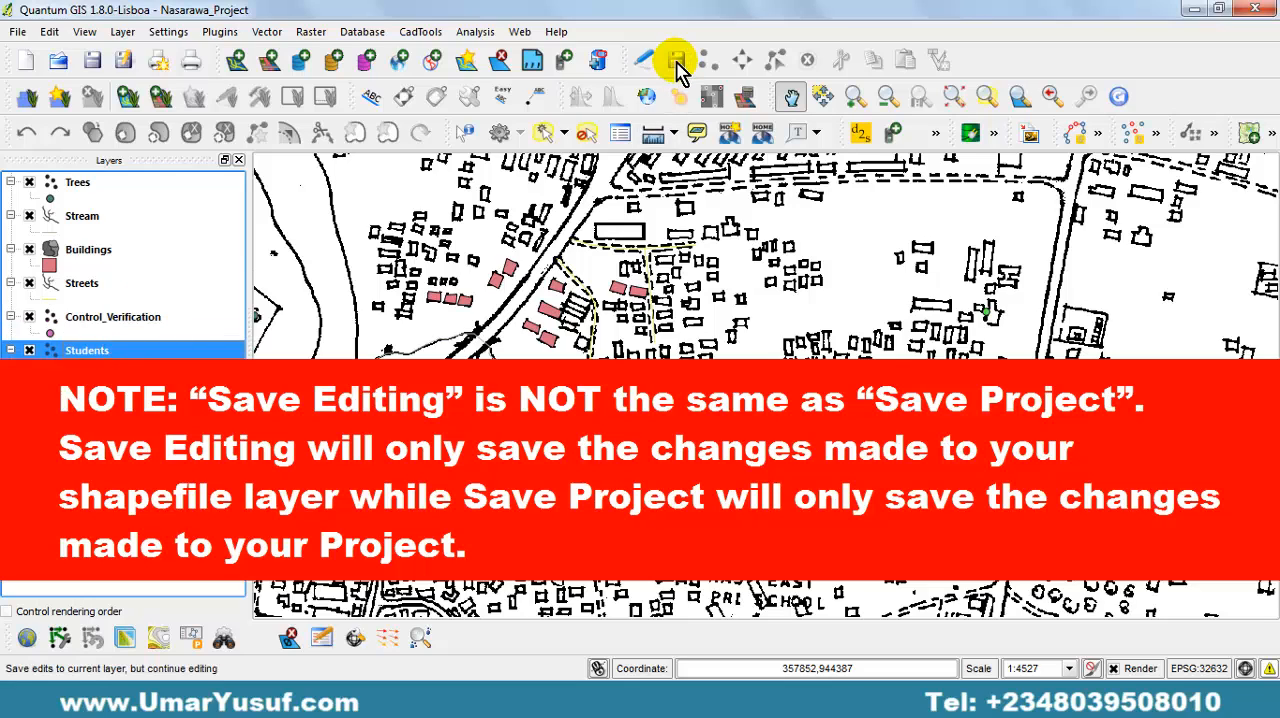
click(18, 33)
click(125, 117)
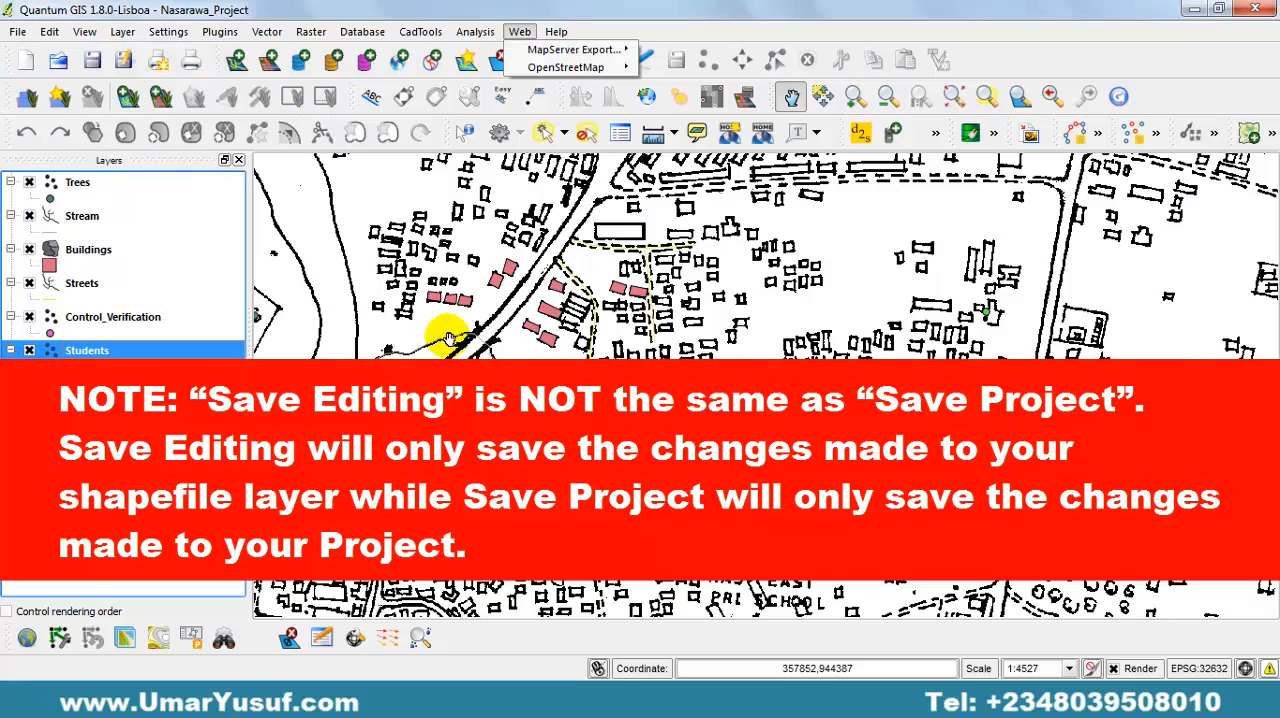
click(711, 4)
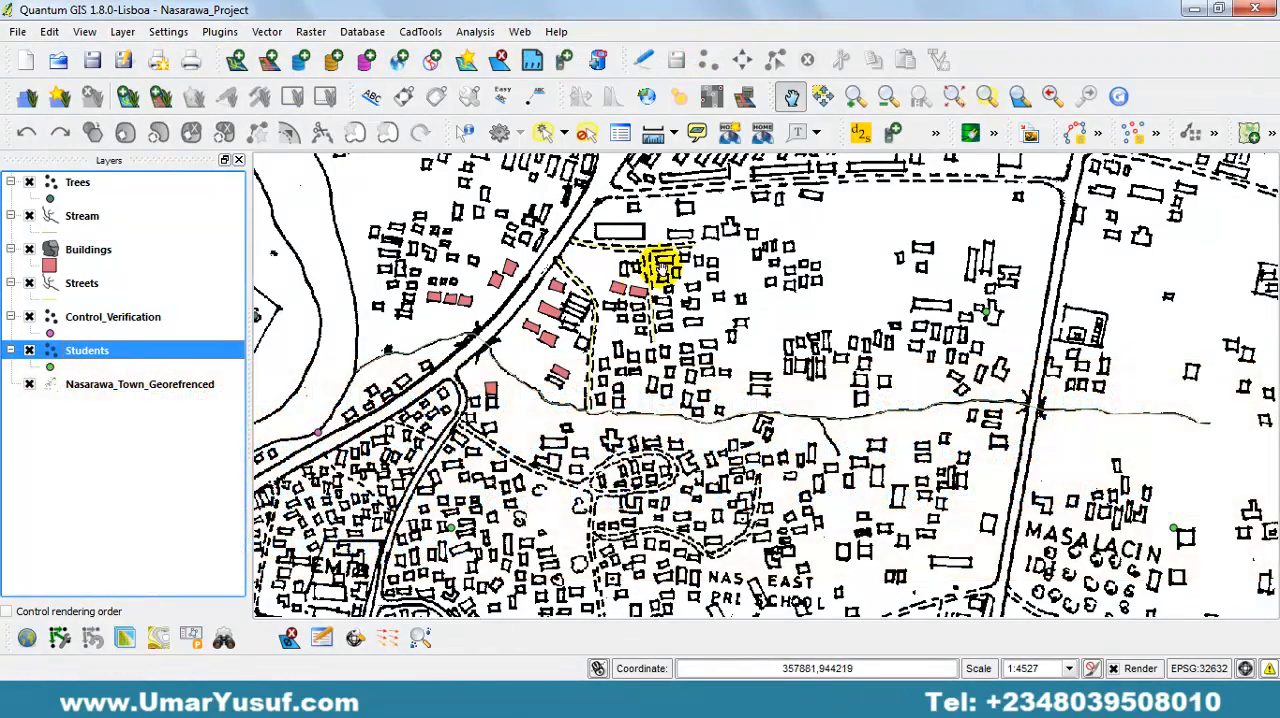
click(84, 218)
click(96, 252)
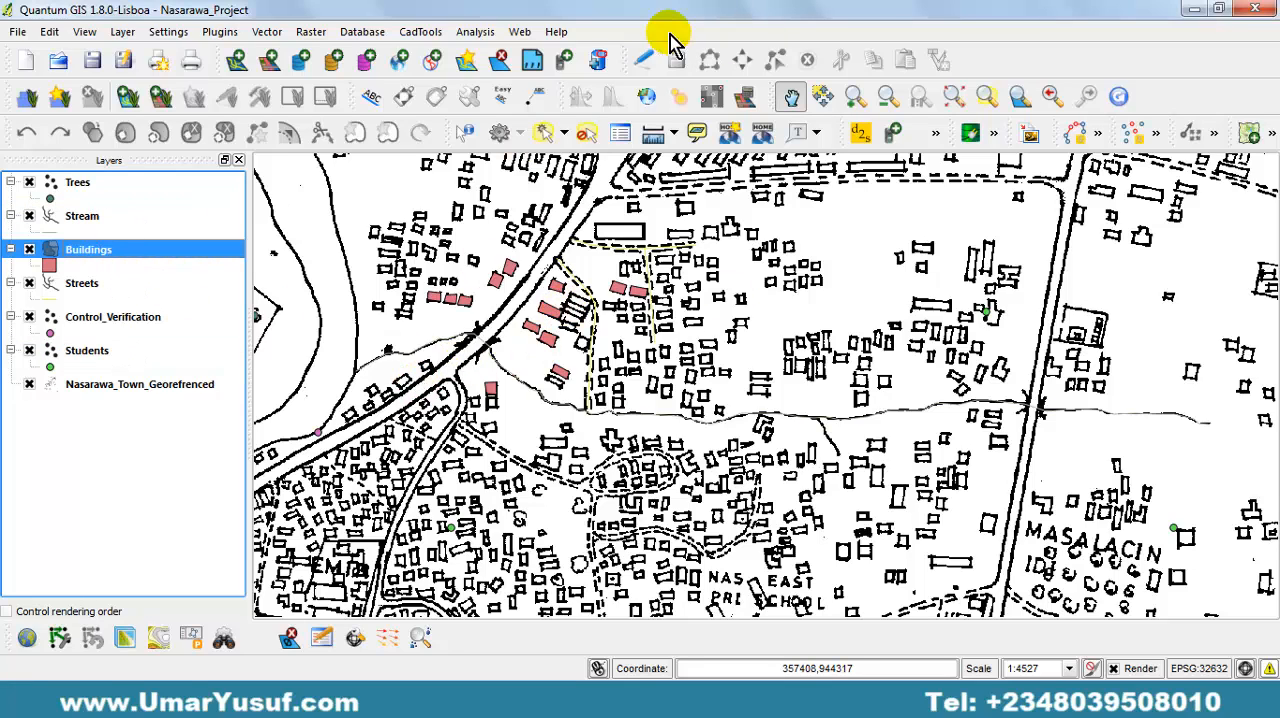
click(645, 59)
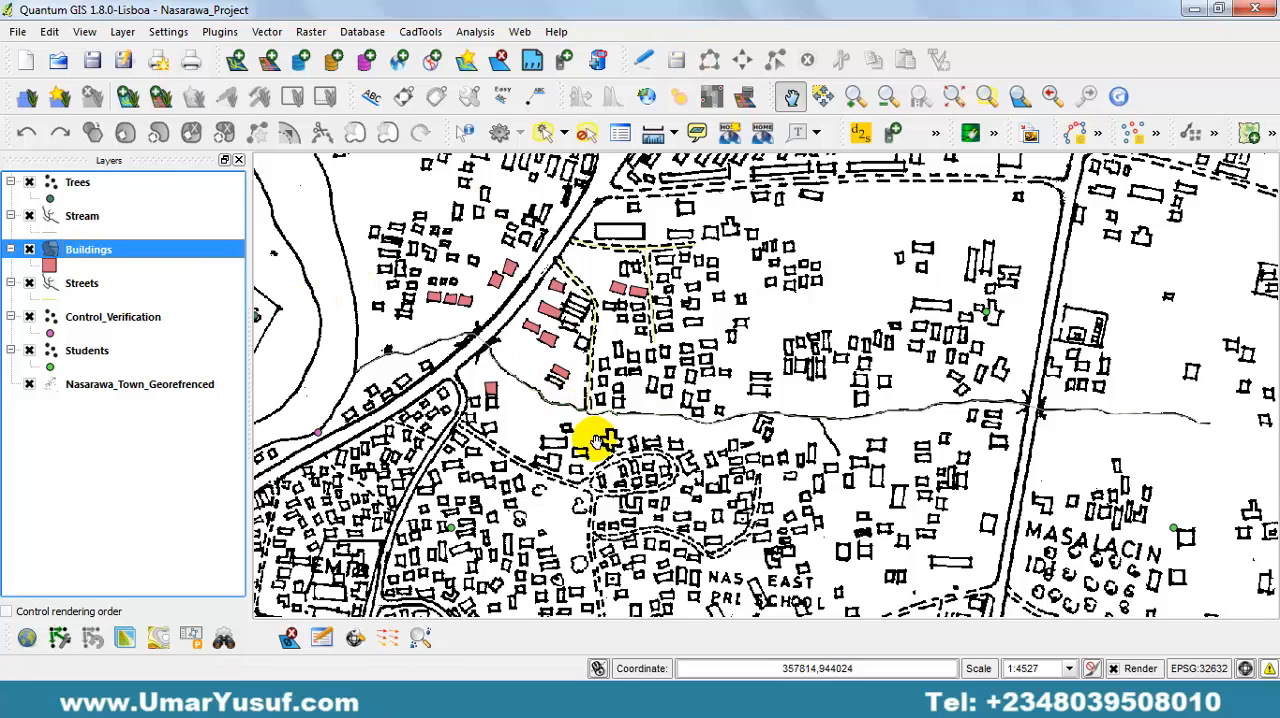
Hide the Nasarawa_Town_Georefrenced map, inspect the digitized trees, buildings, streets and stream, and show the map again.
click(31, 385)
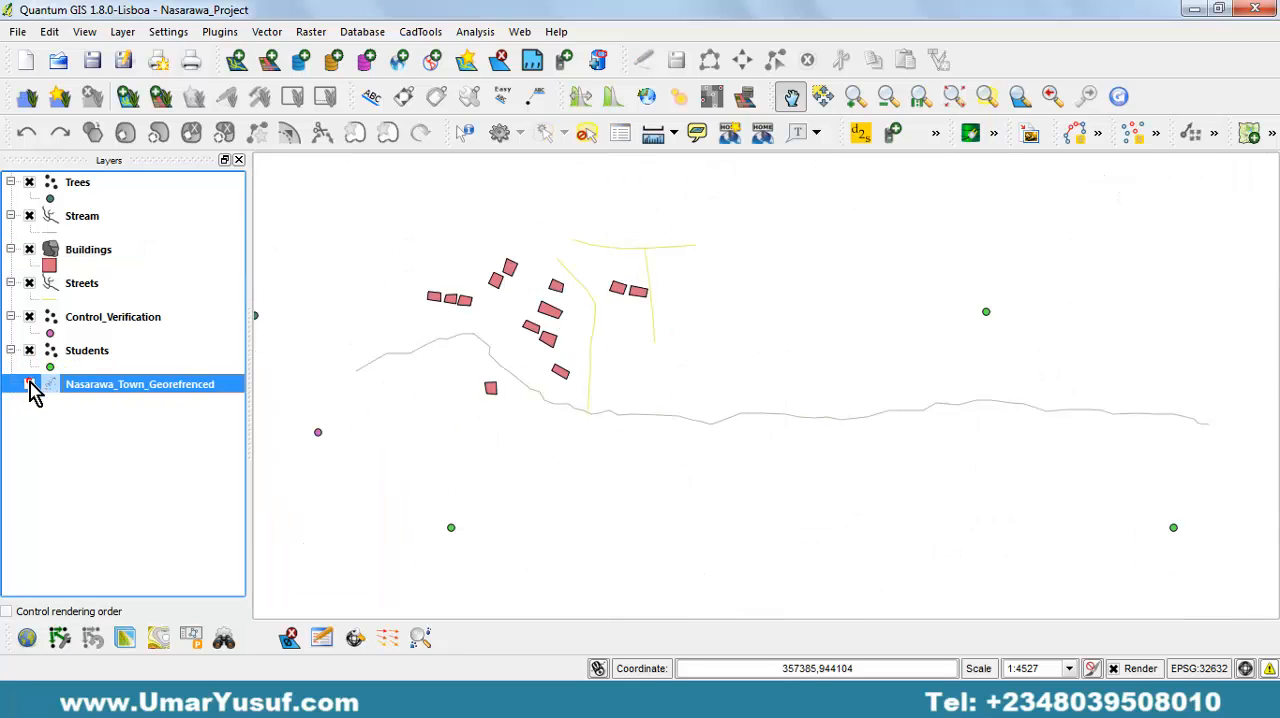
click(29, 383)
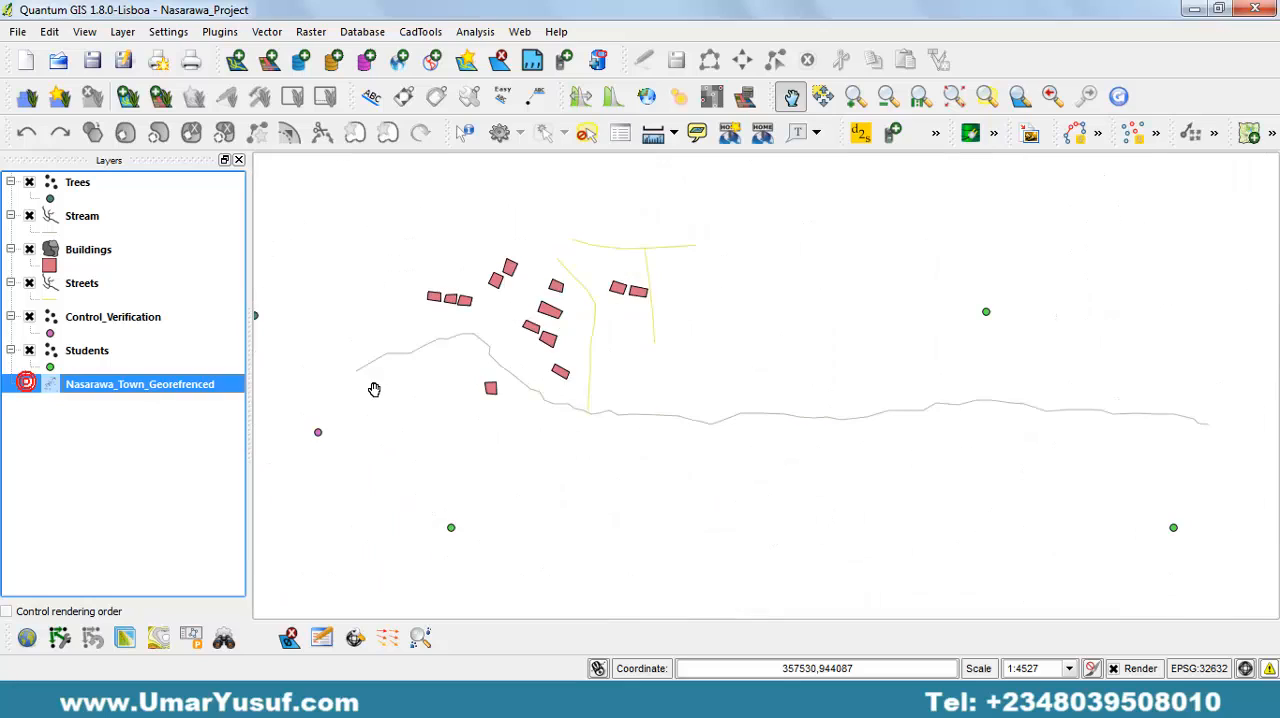
drag(366, 374, 654, 372)
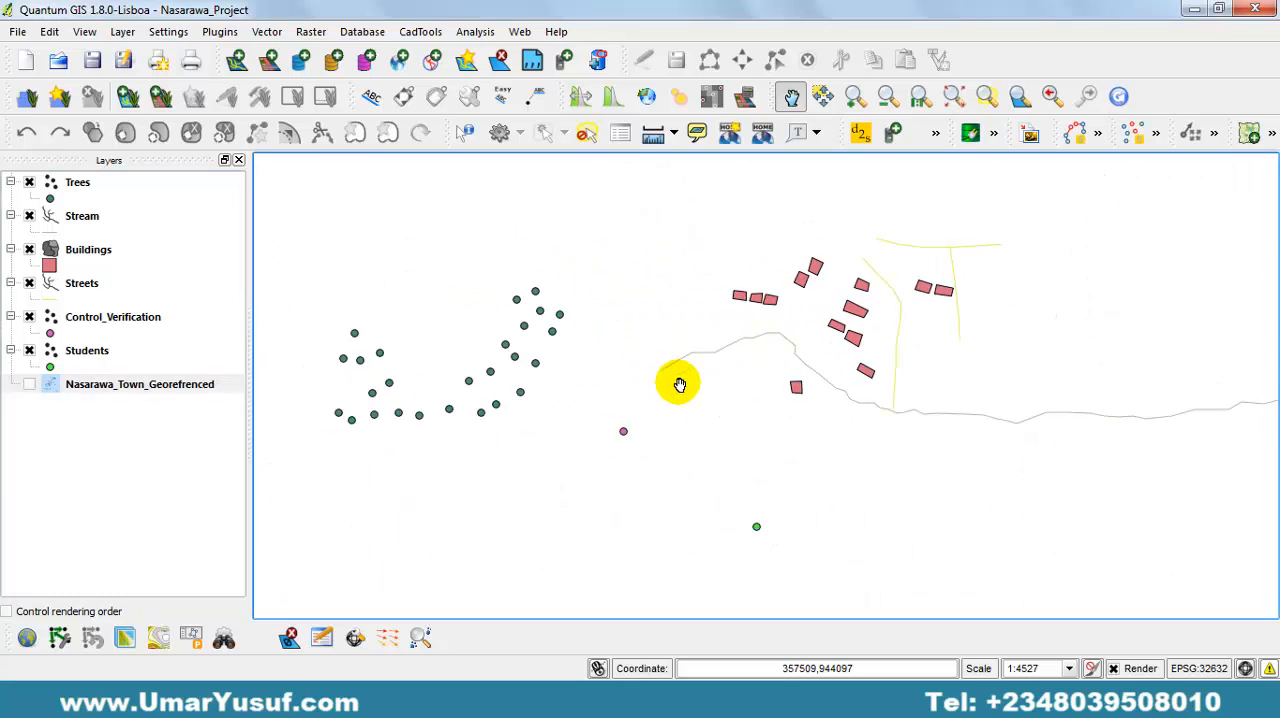
drag(843, 329, 818, 380)
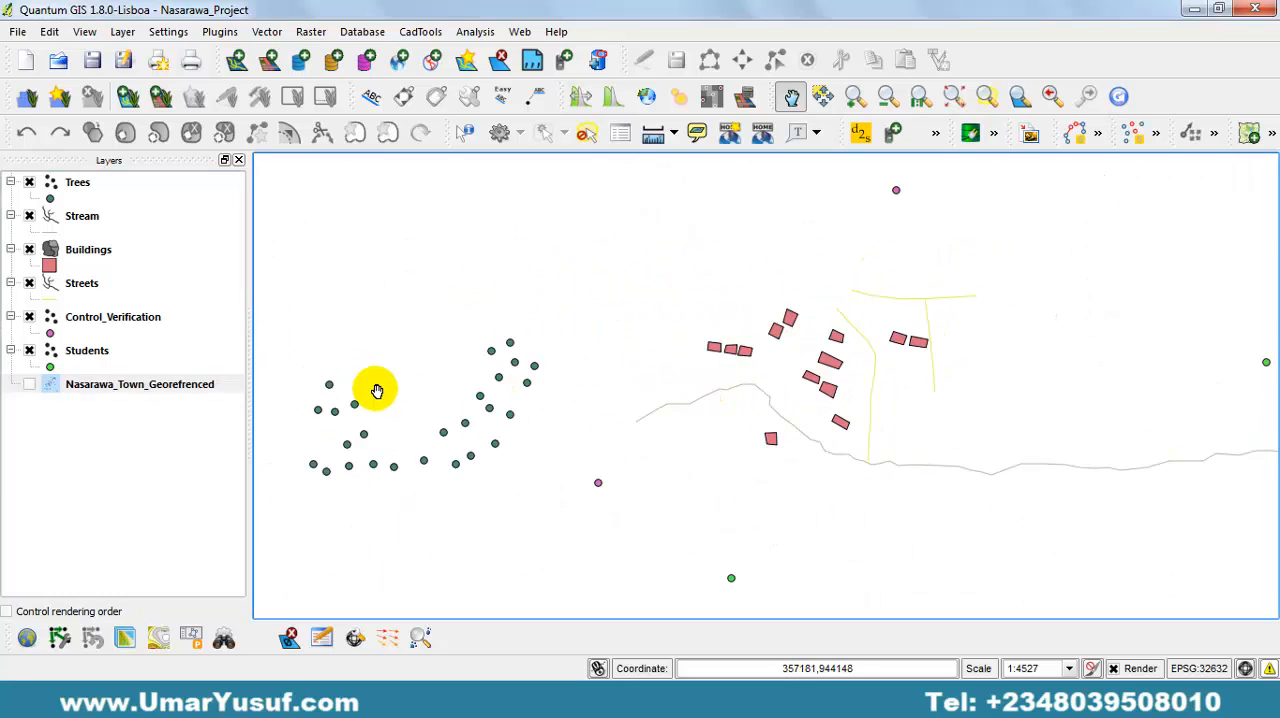
click(29, 385)
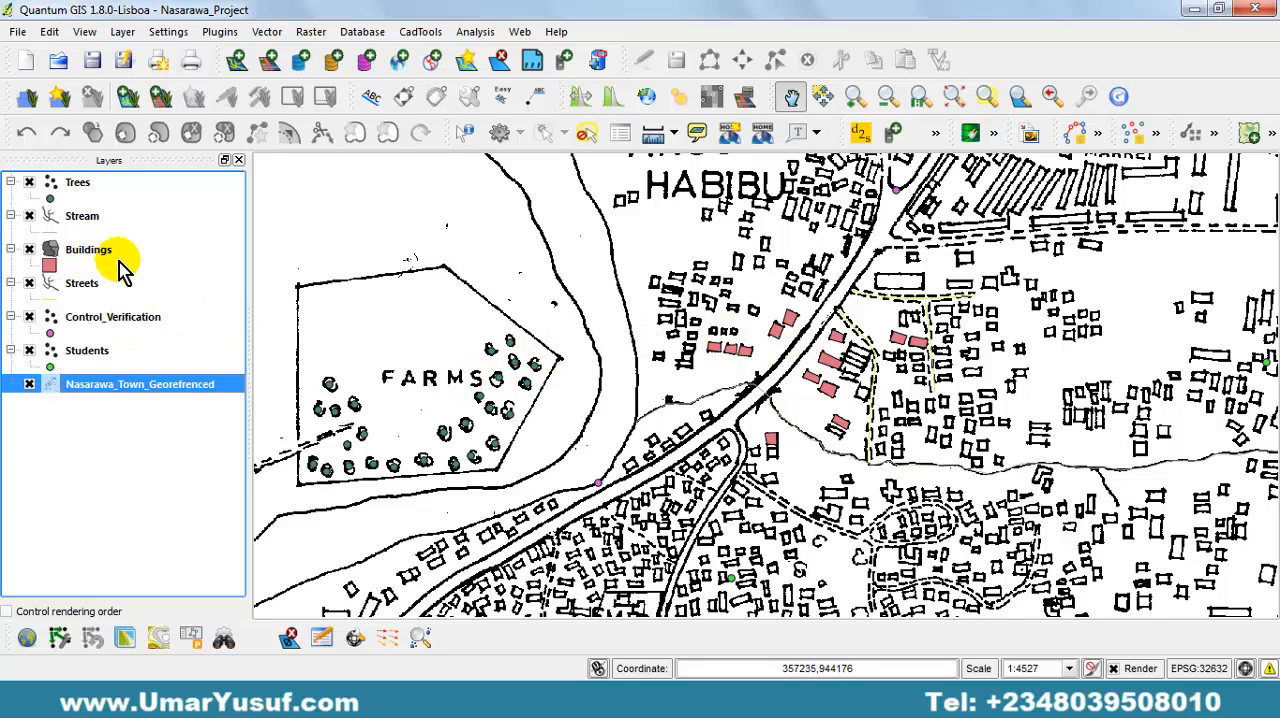
Review the Trees layer's attribute table, including the Tree Age and Tree Heigh columns, and close it.
click(83, 188)
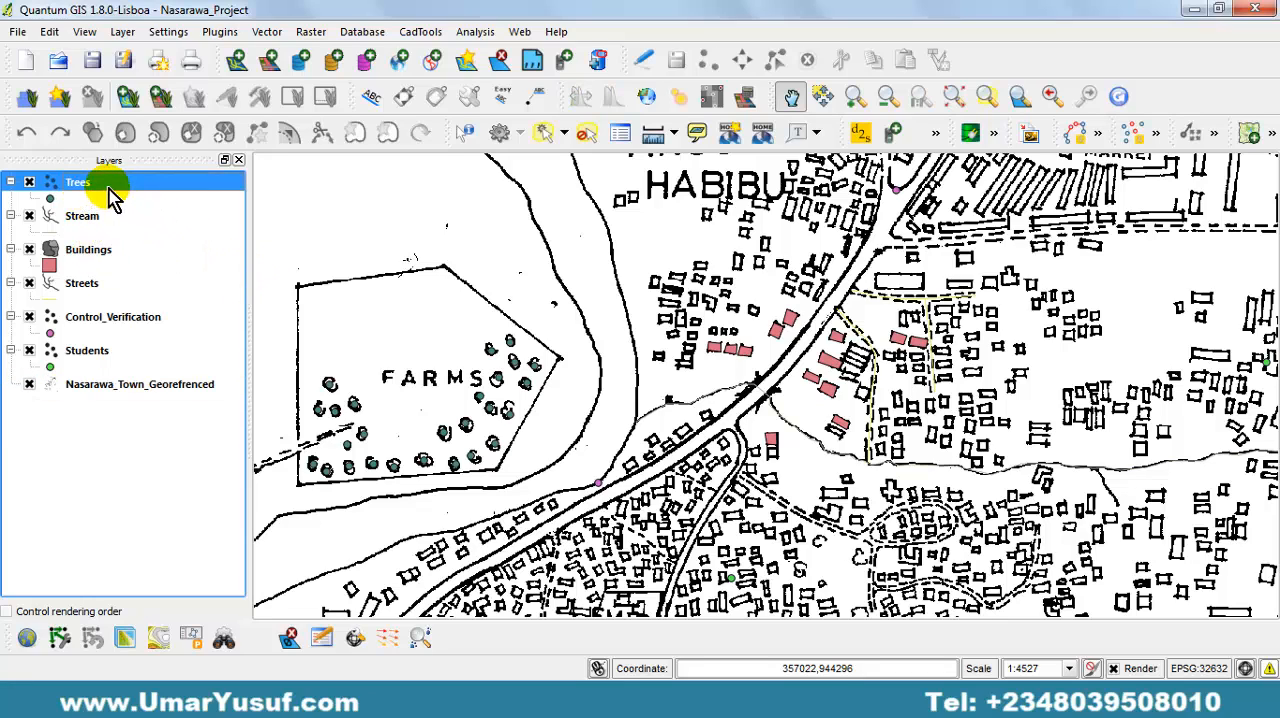
right_click(122, 190)
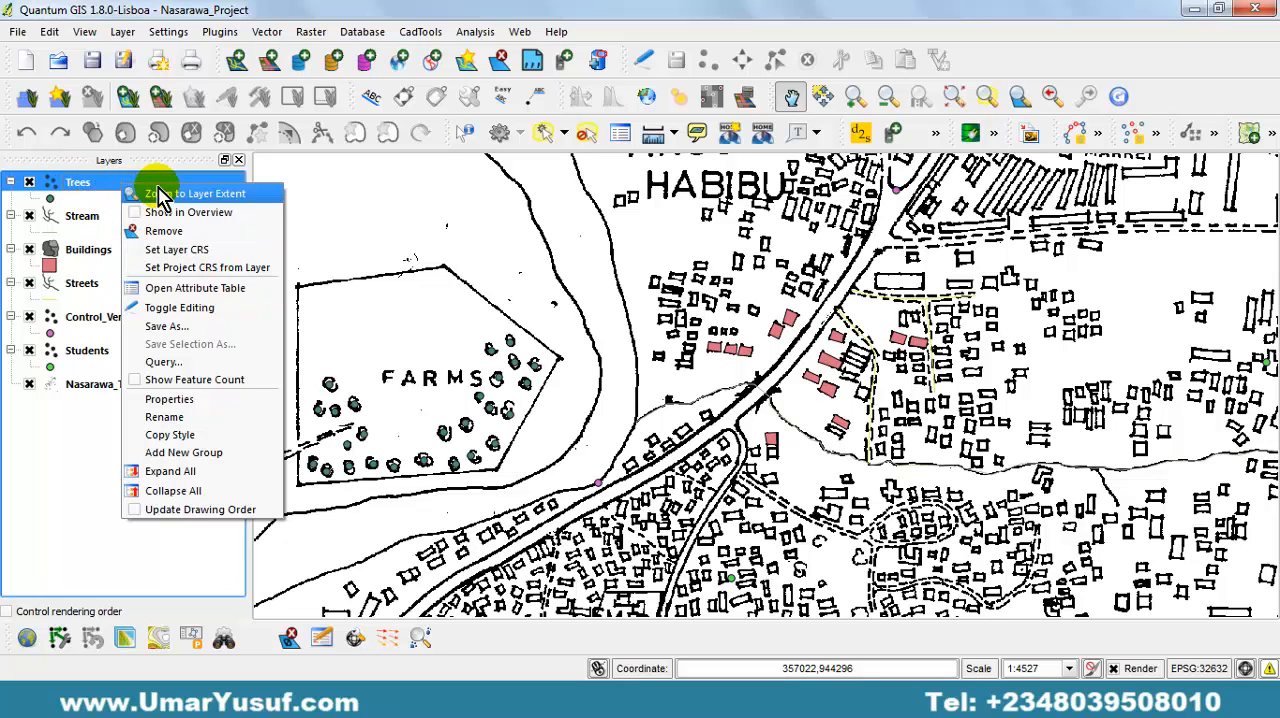
click(261, 294)
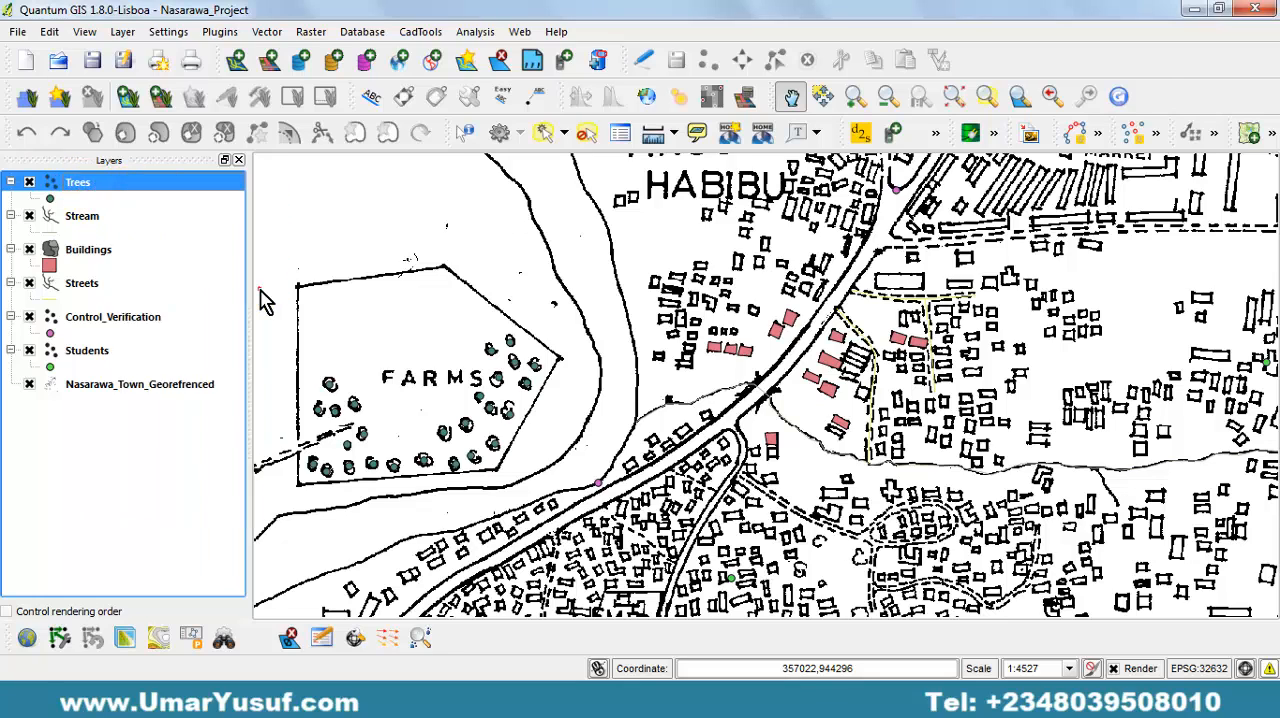
drag(575, 102, 698, 99)
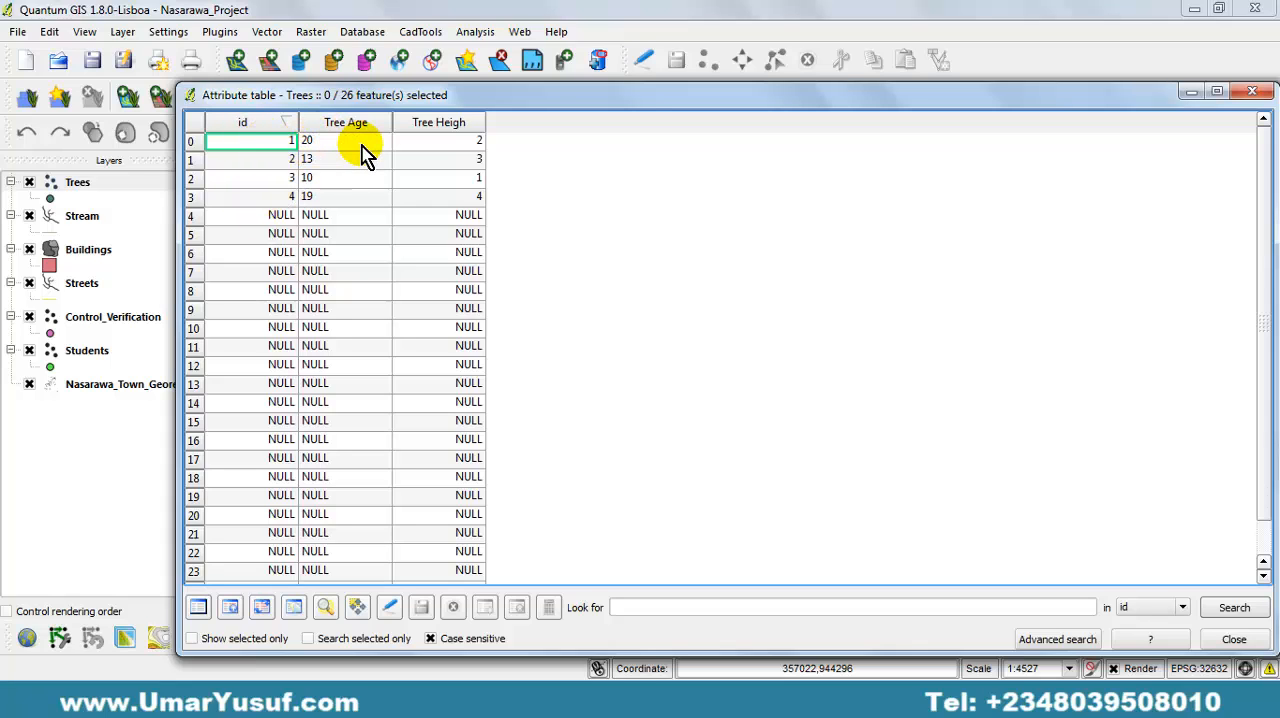
drag(443, 95, 537, 103)
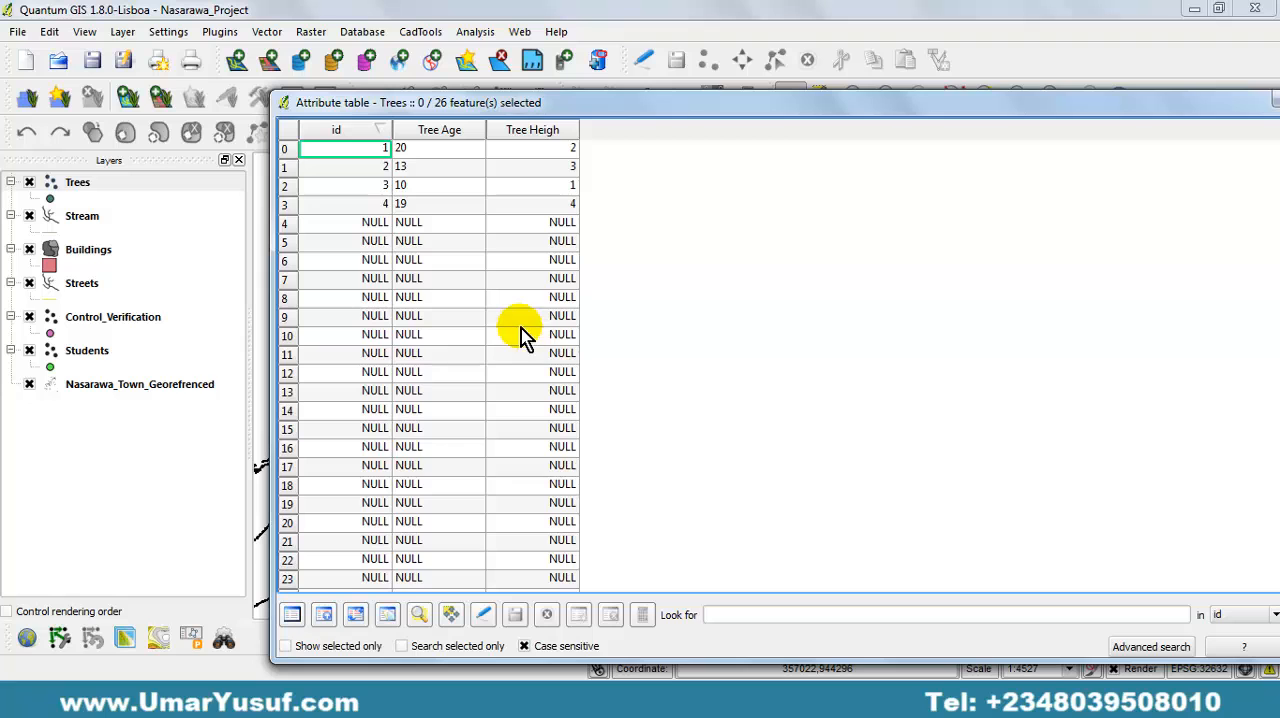
drag(628, 108, 491, 110)
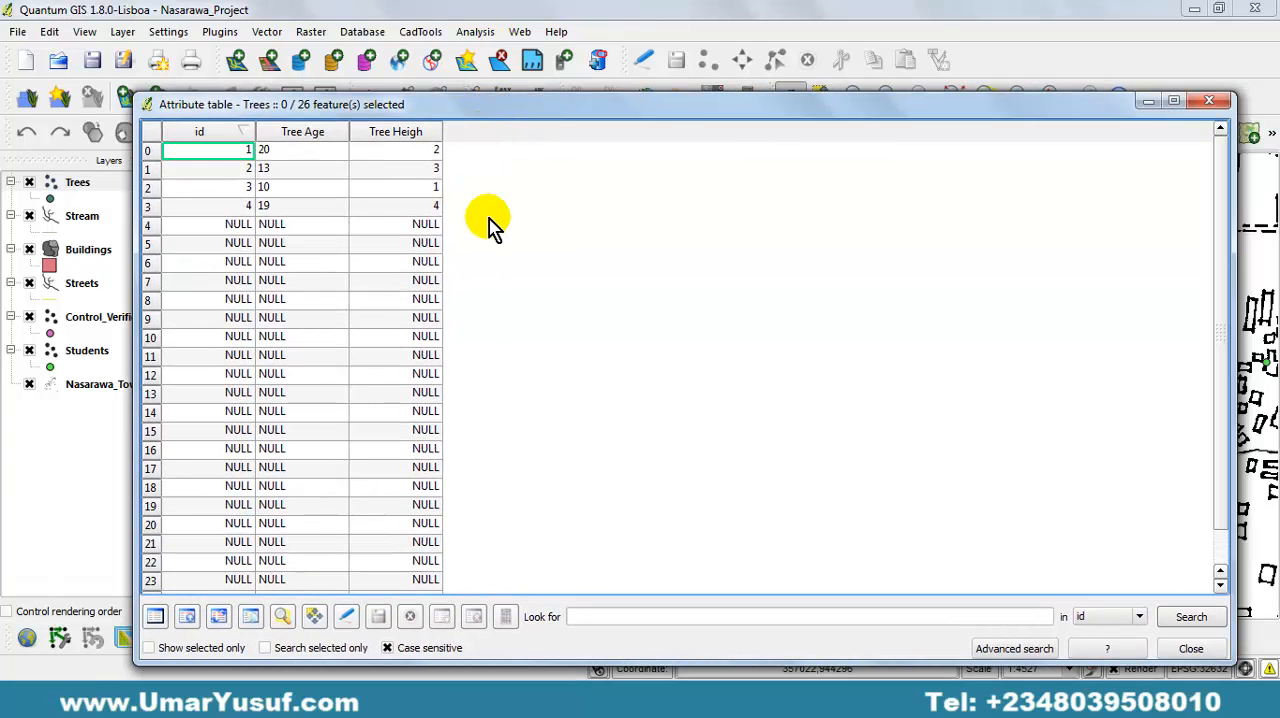
click(400, 224)
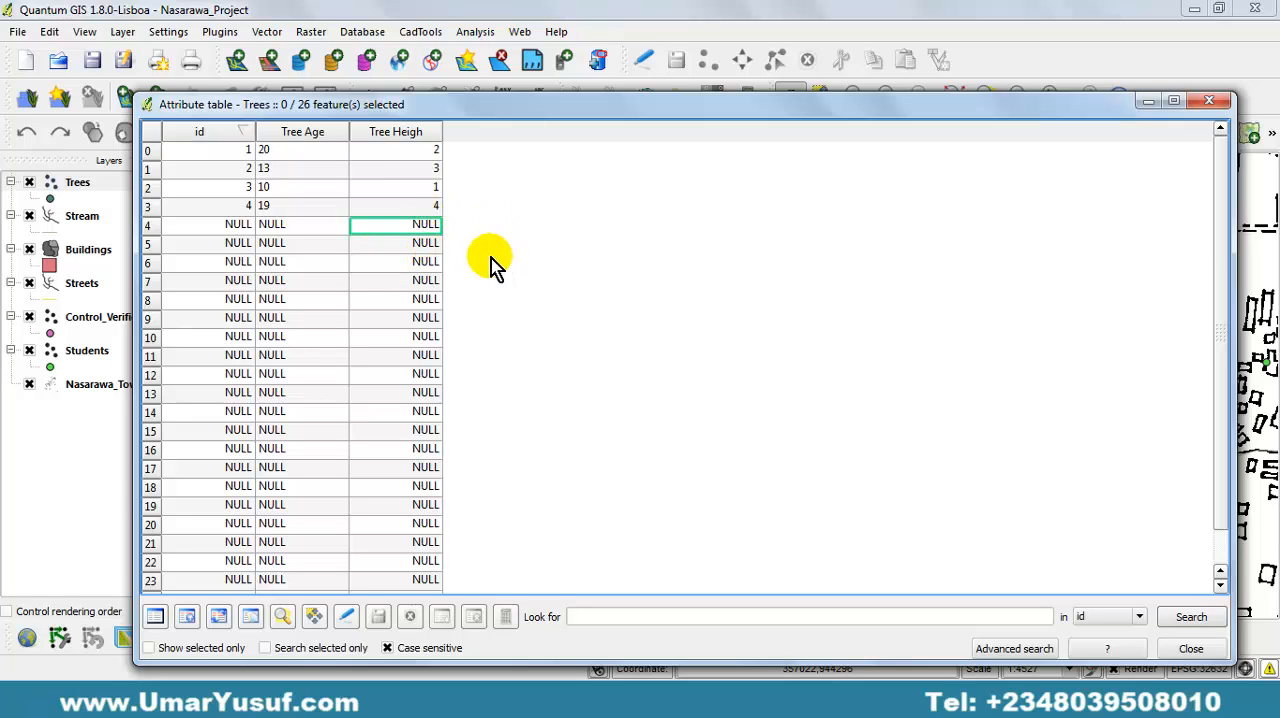
click(1218, 104)
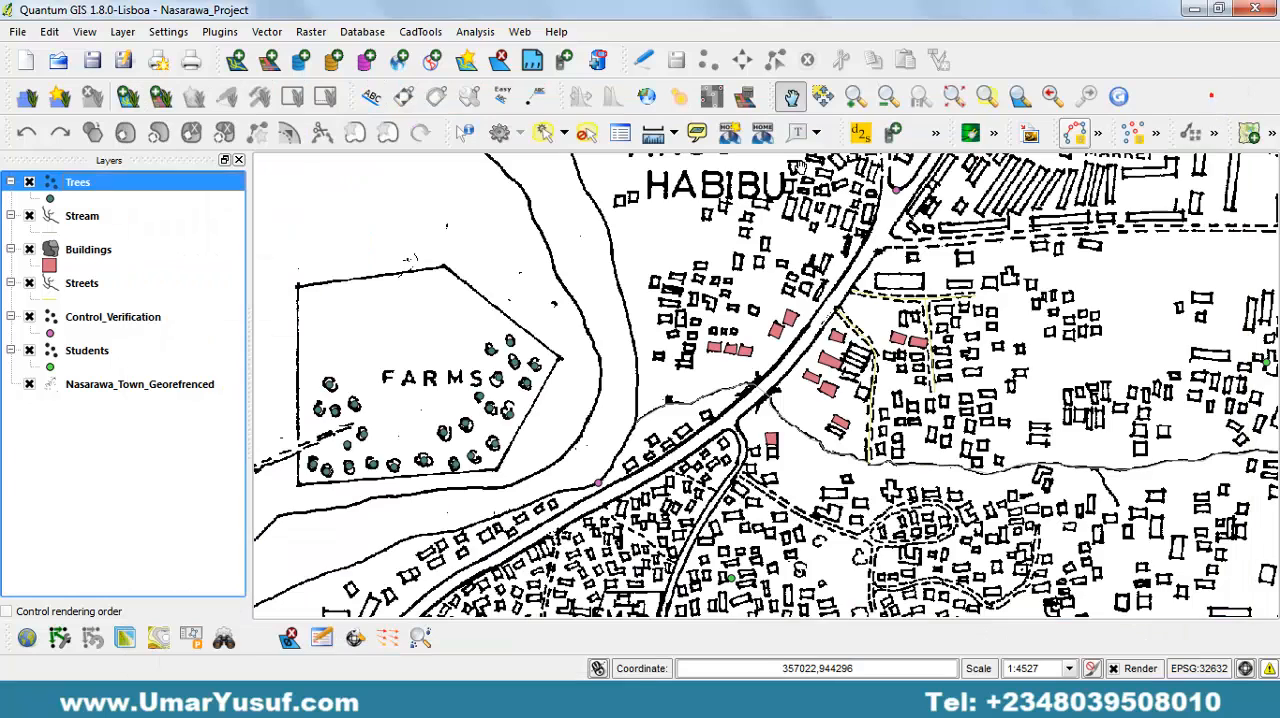
Review the Stream layer's attribute table with its Name and Location columns, and close it.
click(80, 220)
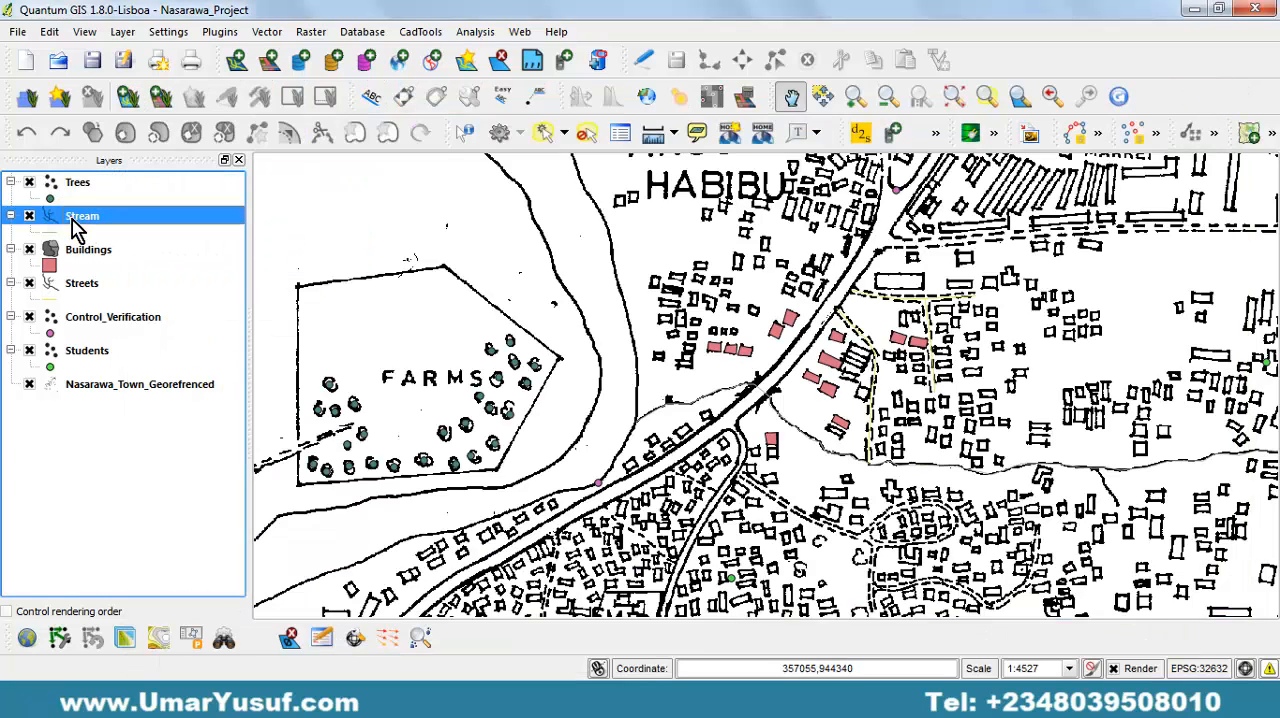
right_click(83, 227)
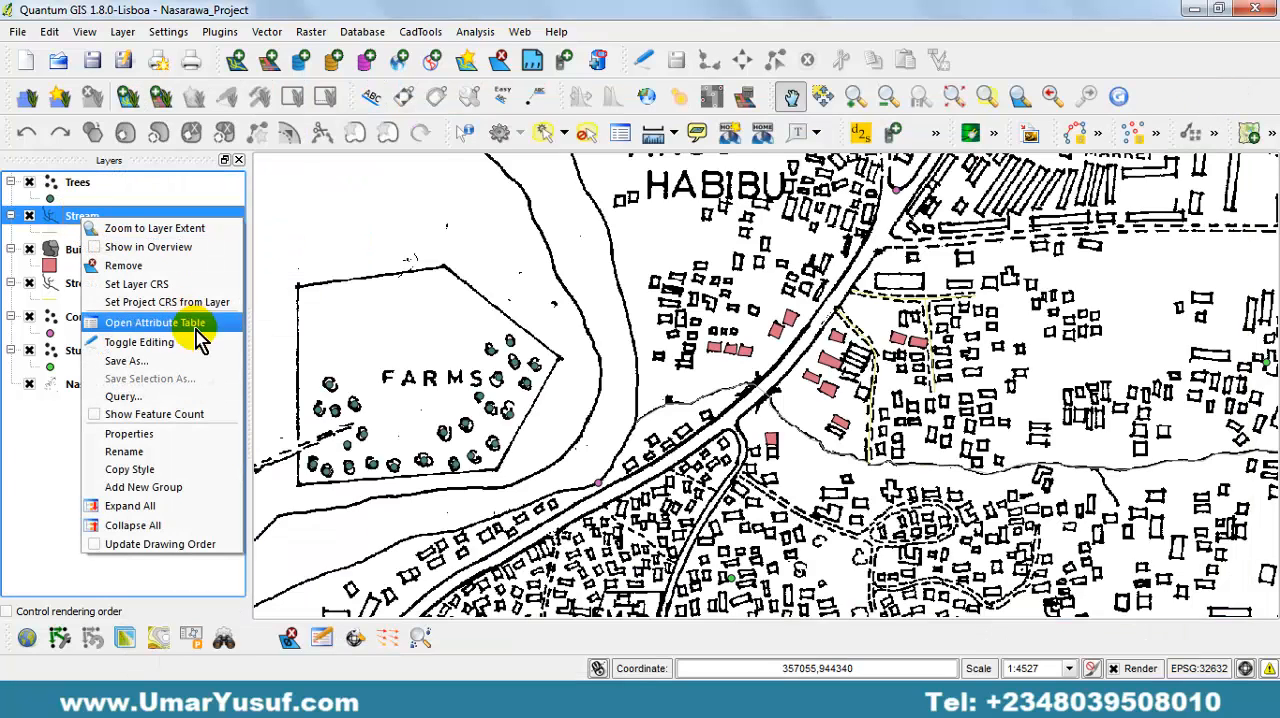
click(155, 322)
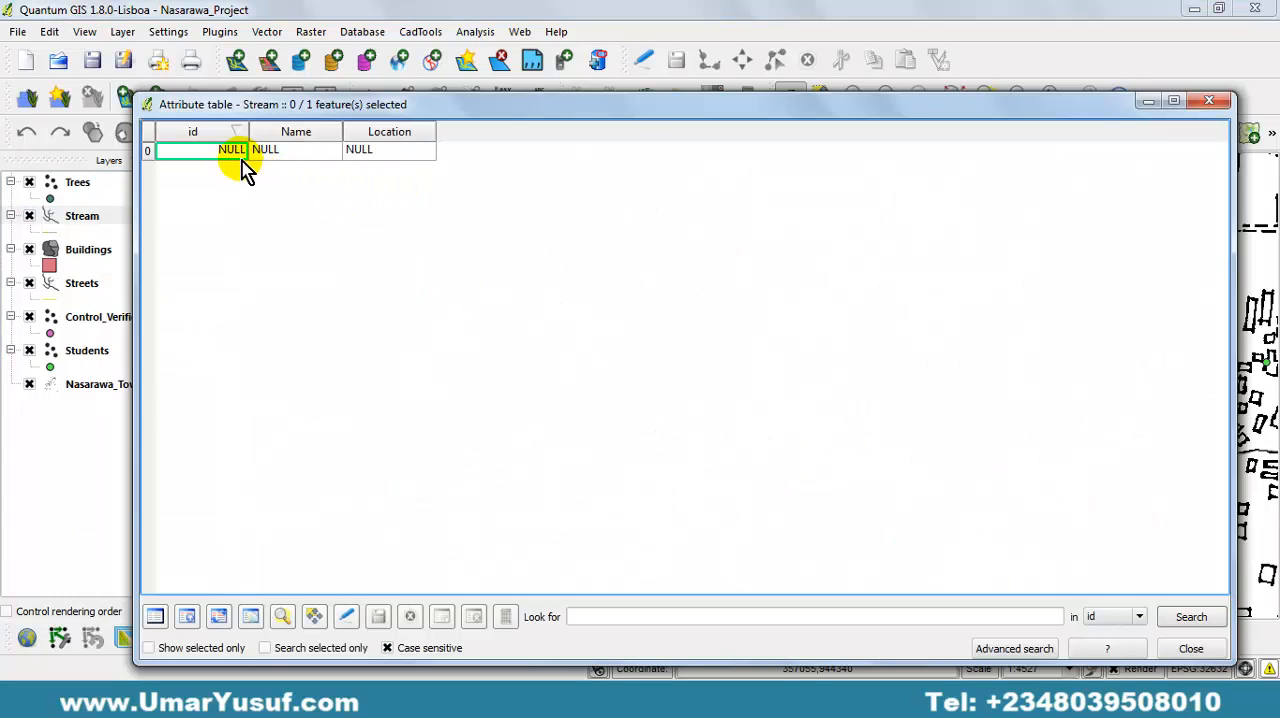
click(1210, 104)
Switch the Buildings layer off and on to check its polygons, and open its attribute table for review.
click(99, 256)
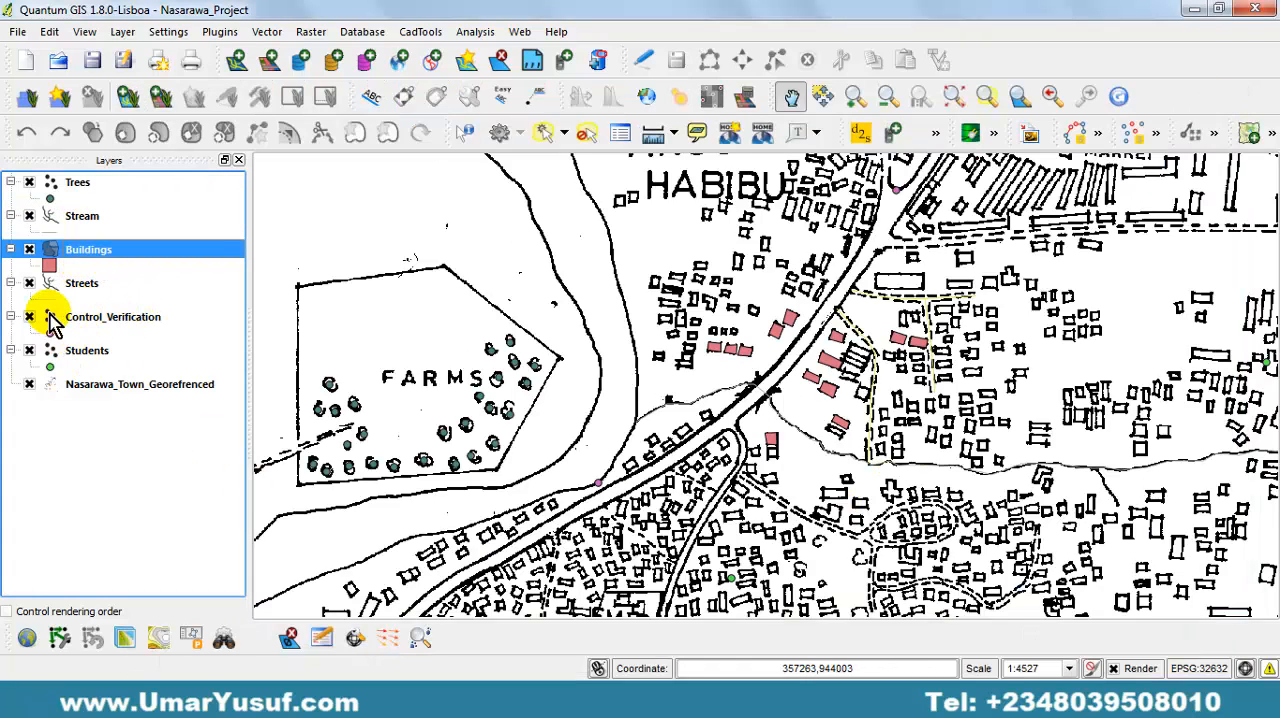
click(30, 249)
click(30, 249)
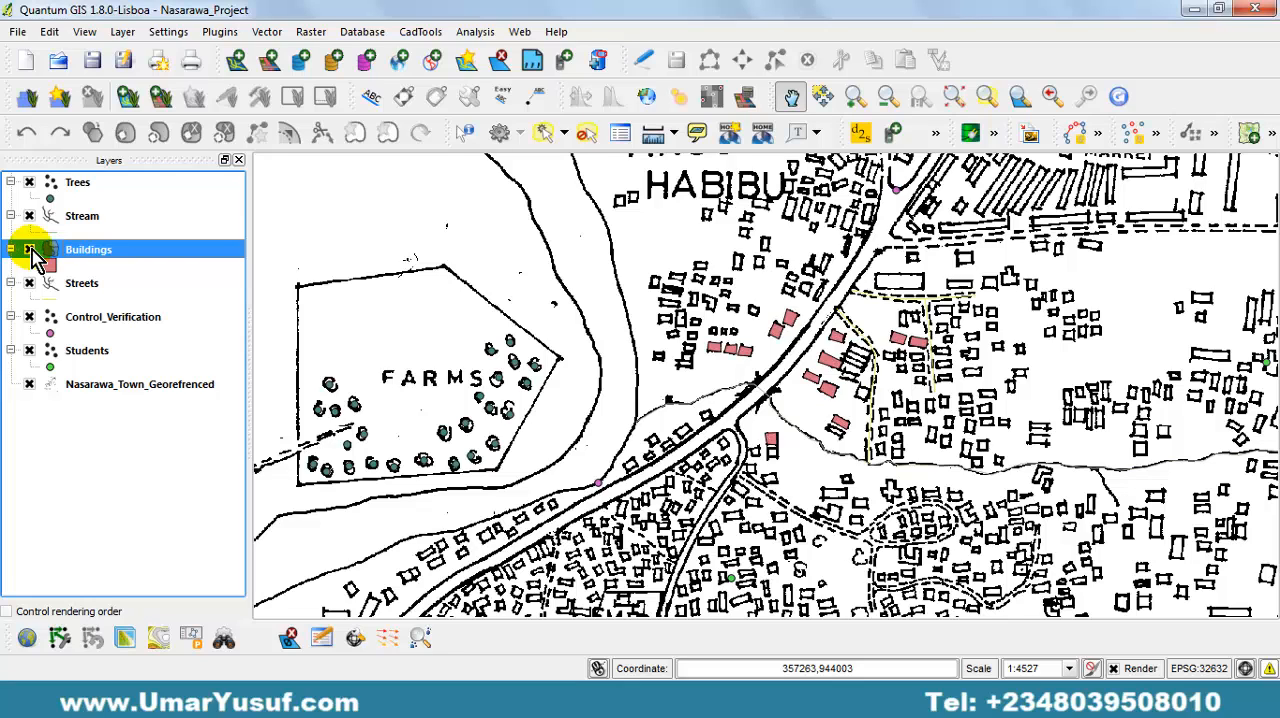
right_click(101, 250)
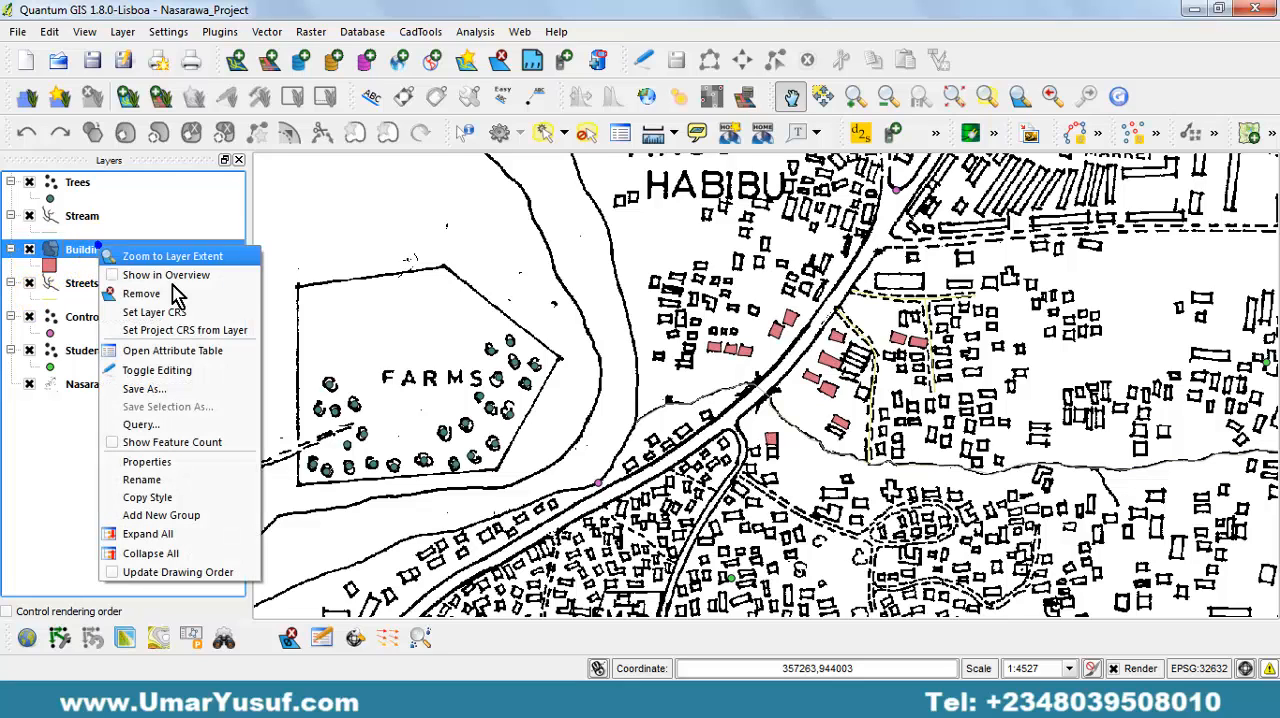
click(232, 364)
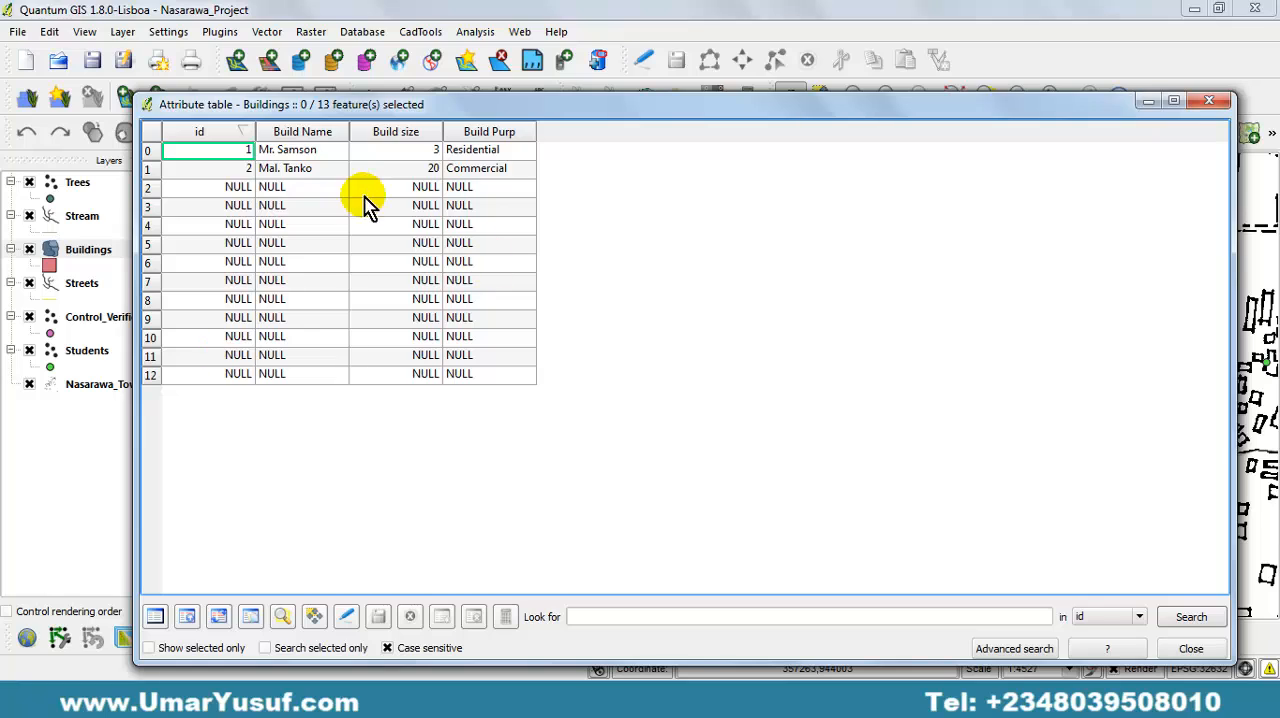
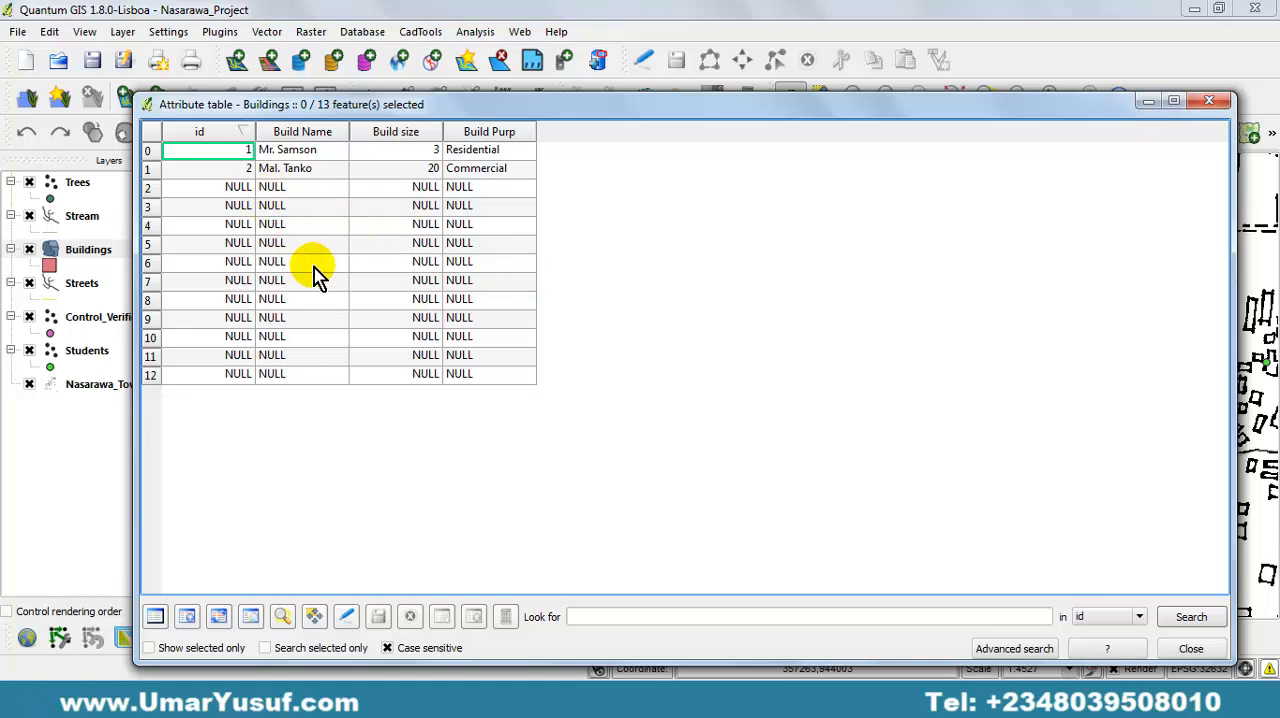
Close the Buildings attribute table, then review the Streets layer's attribute table with its Location, Street Nam and Street Dis columns and close it.
click(1209, 100)
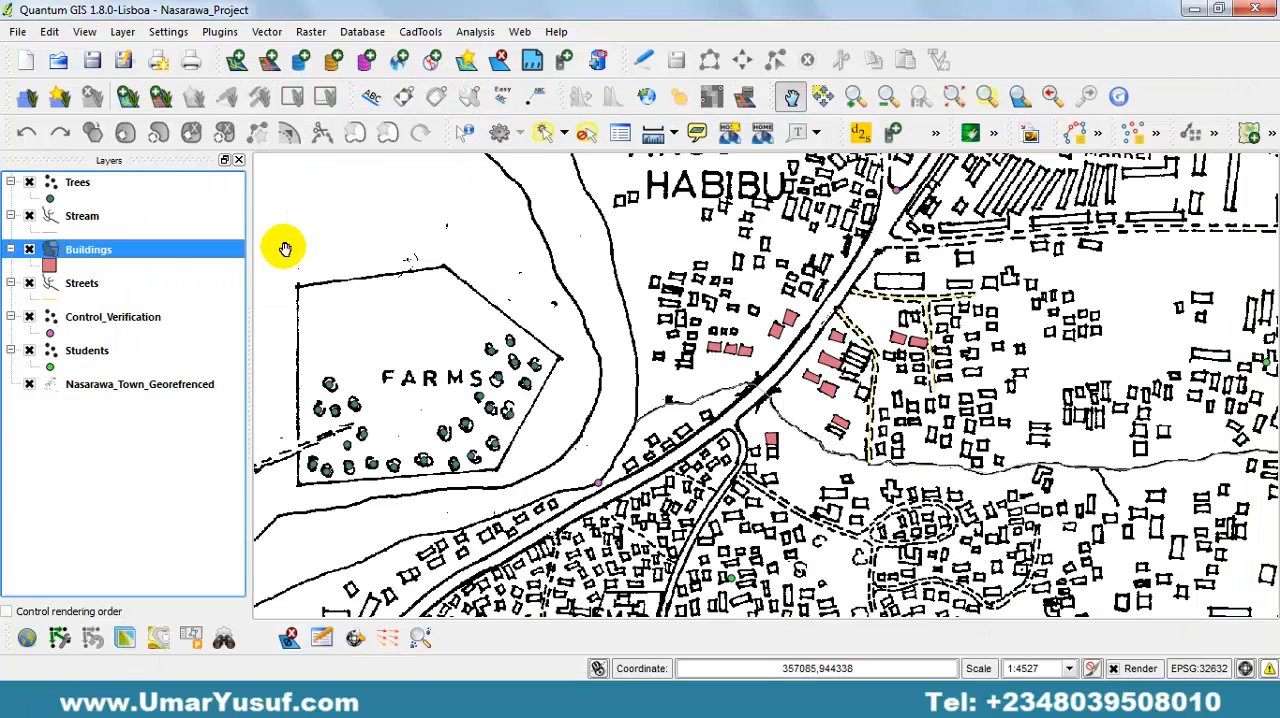
click(90, 285)
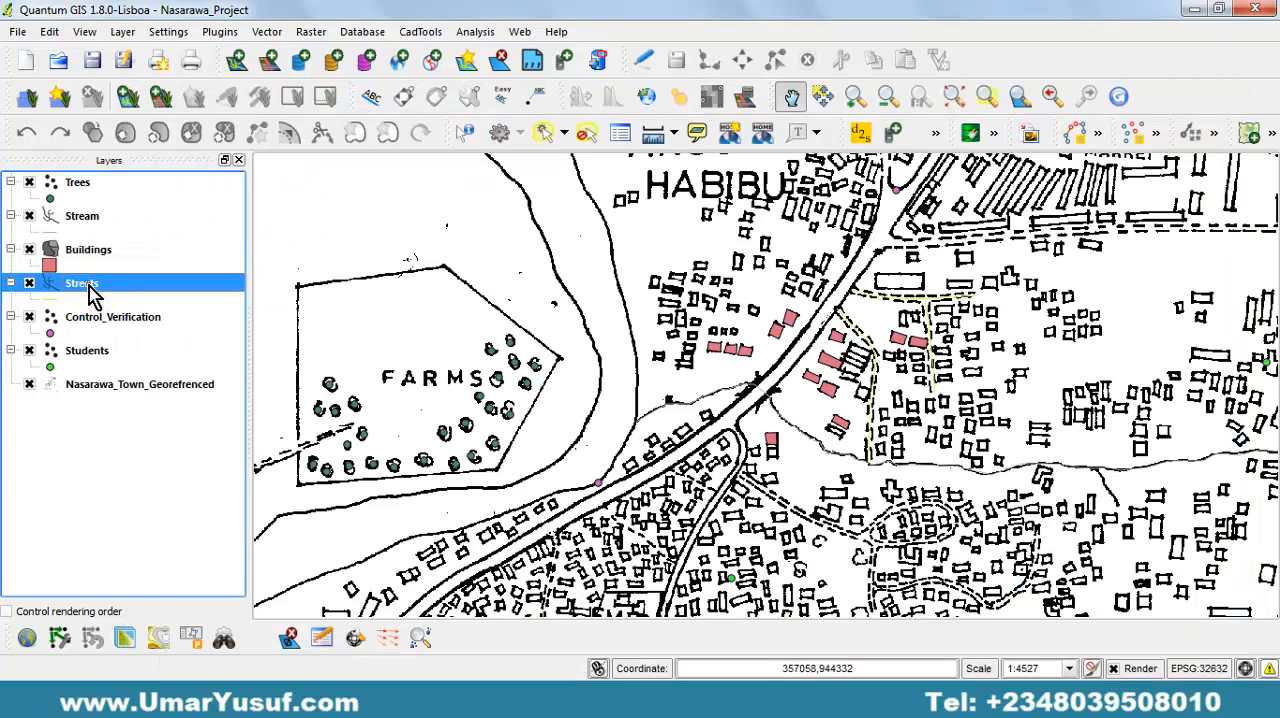
right_click(87, 286)
click(175, 390)
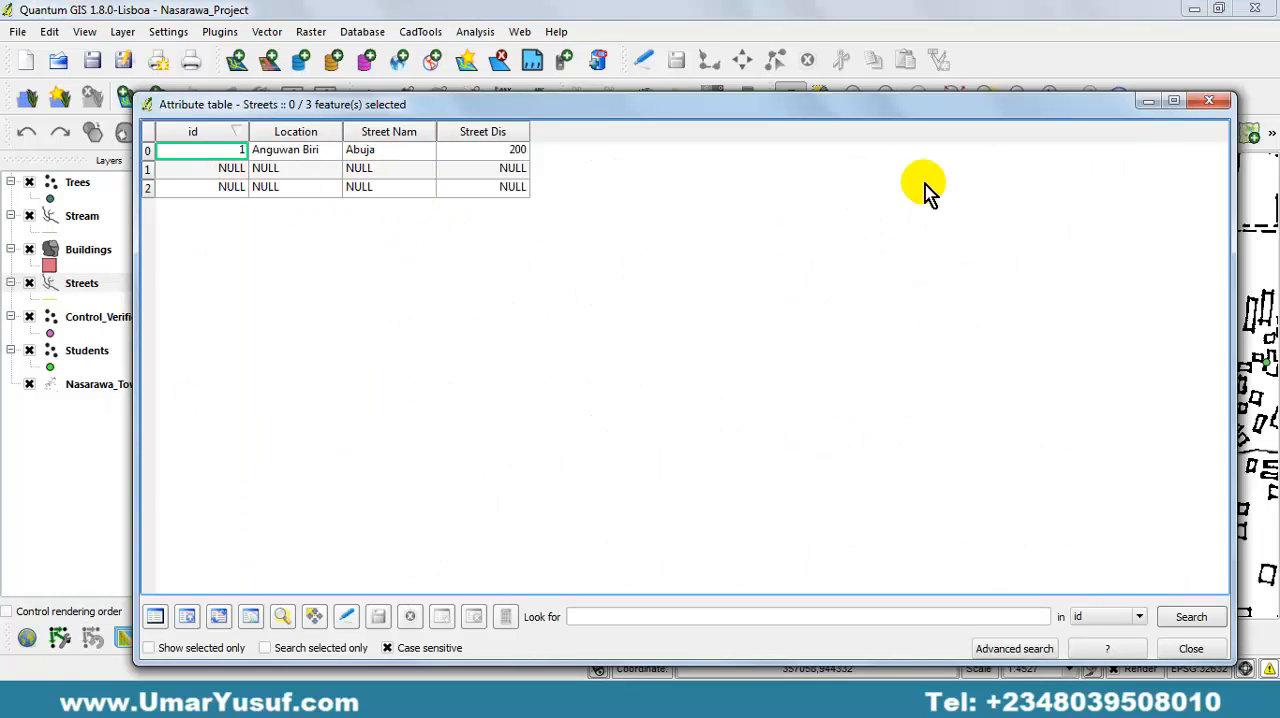
click(1210, 103)
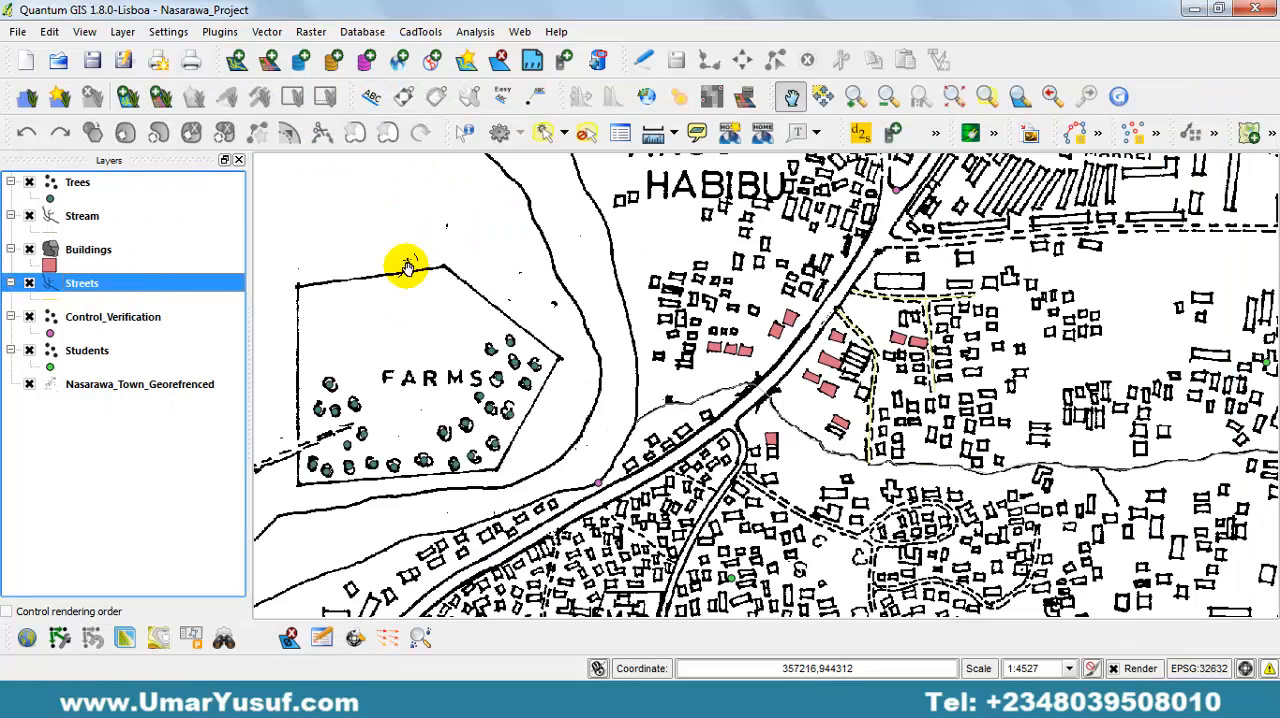
Zoom the map to the extent of the Buildings layer and switch on editing for that layer.
click(82, 252)
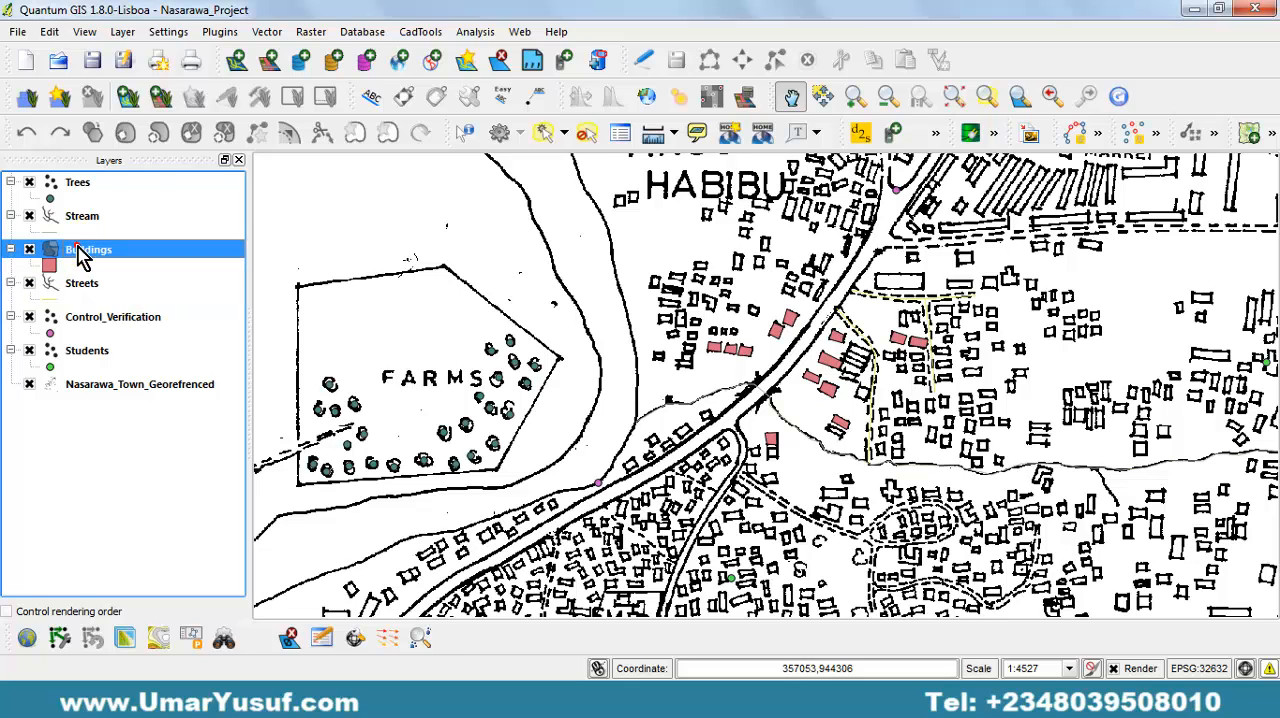
right_click(82, 252)
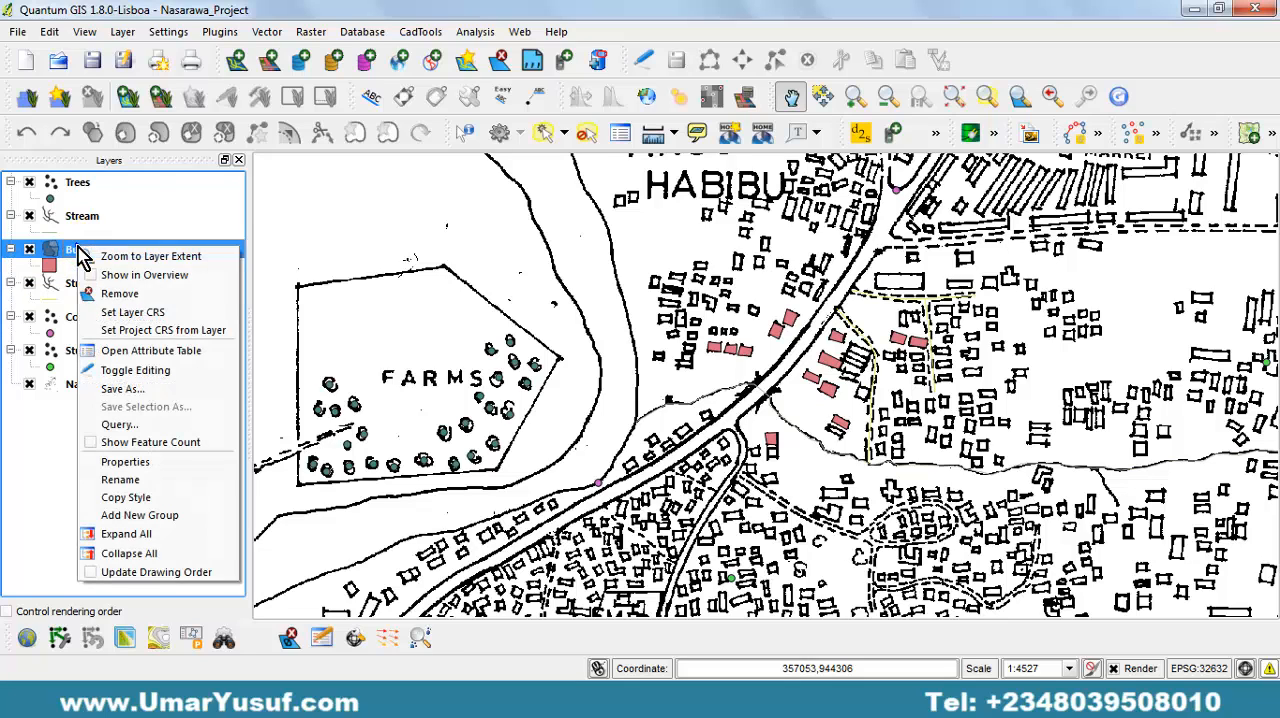
click(180, 259)
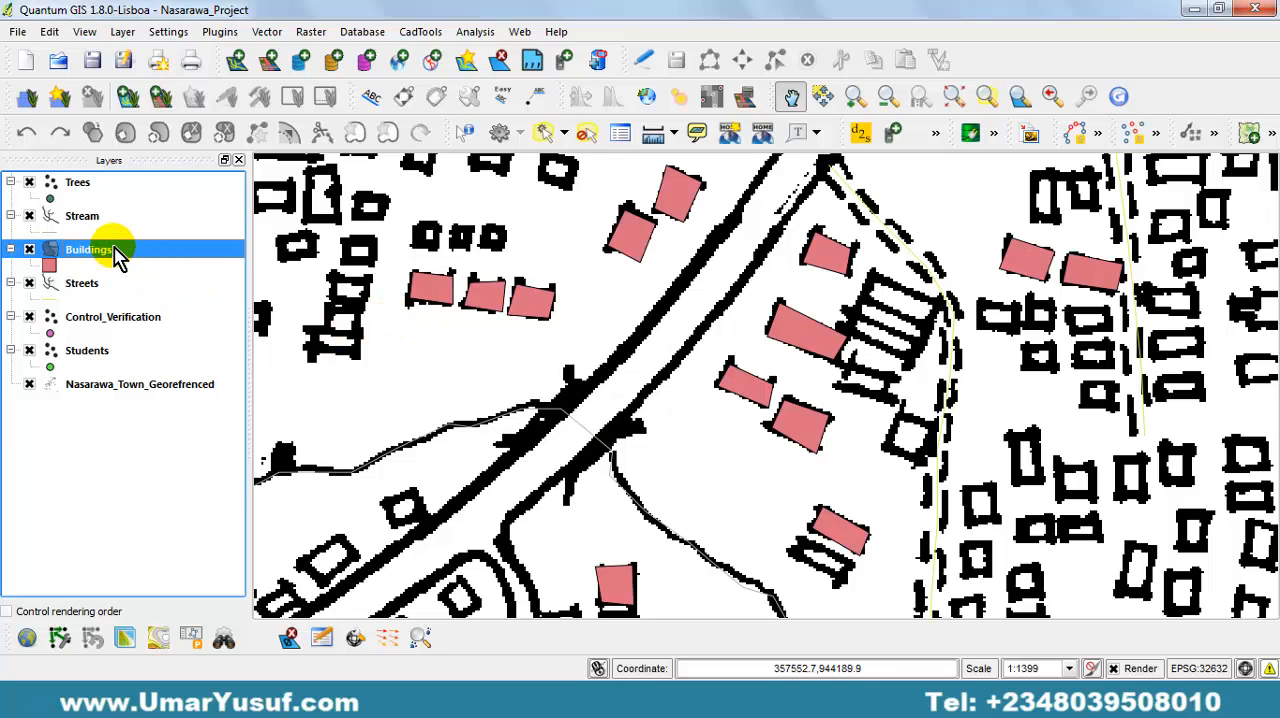
click(645, 65)
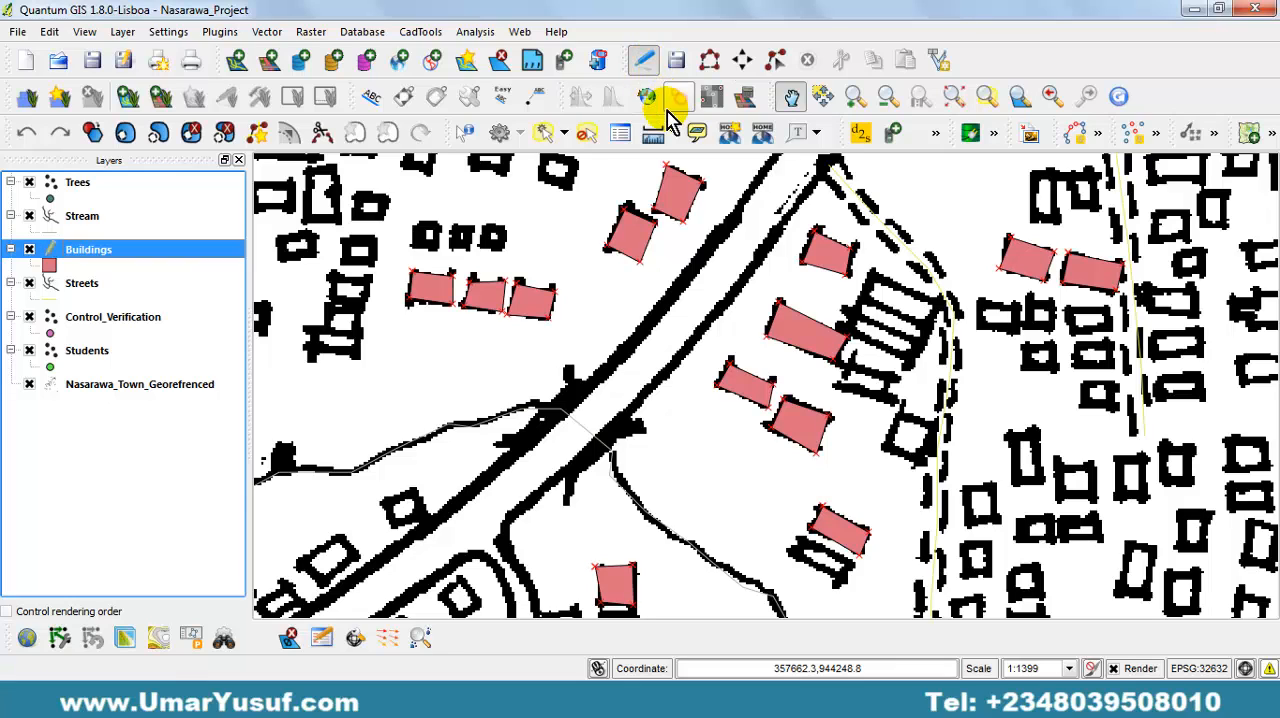
Digitize the northernmost block of the undigitized row just west of the dashed street's bend as a building polygon, leaving its attributes empty.
click(710, 62)
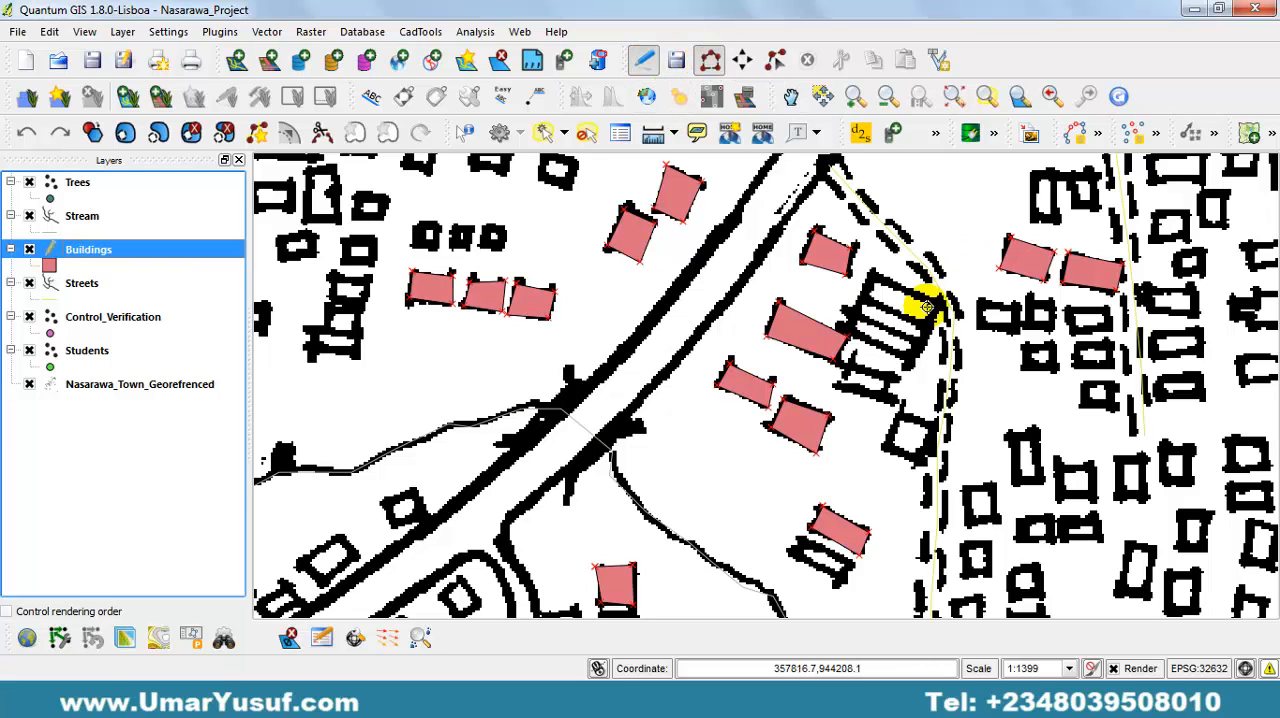
click(866, 288)
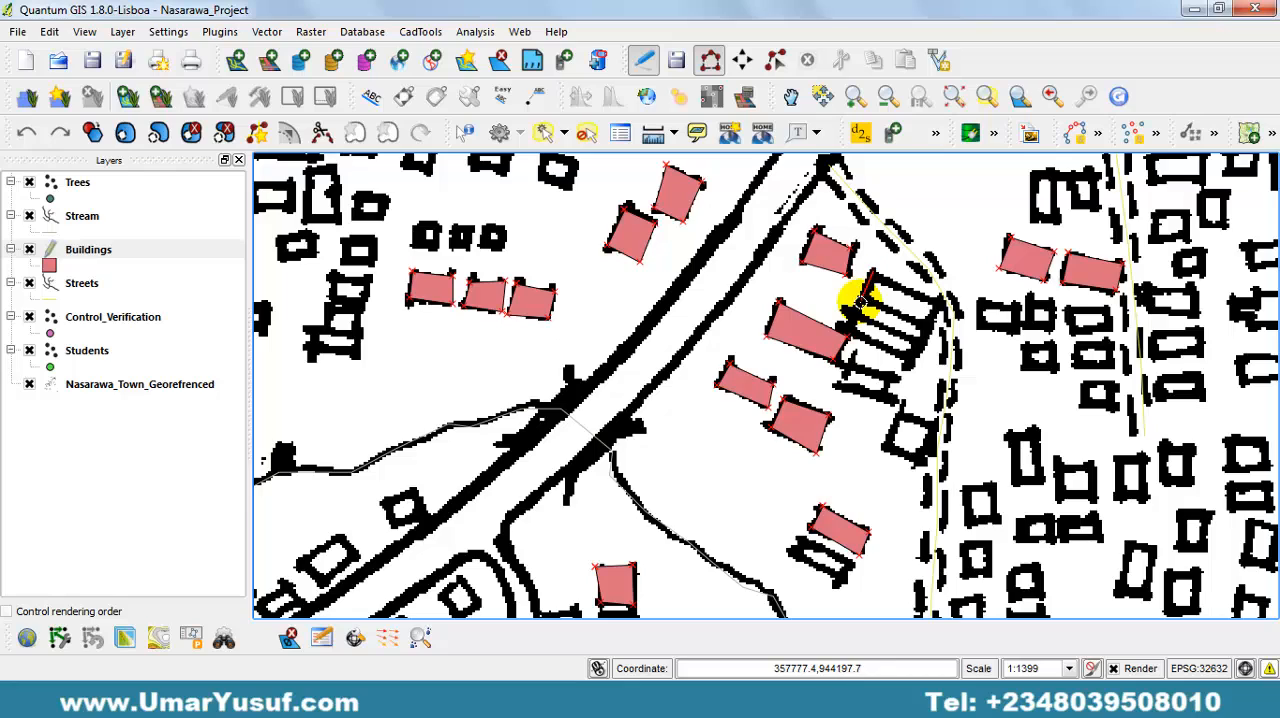
drag(928, 330, 938, 318)
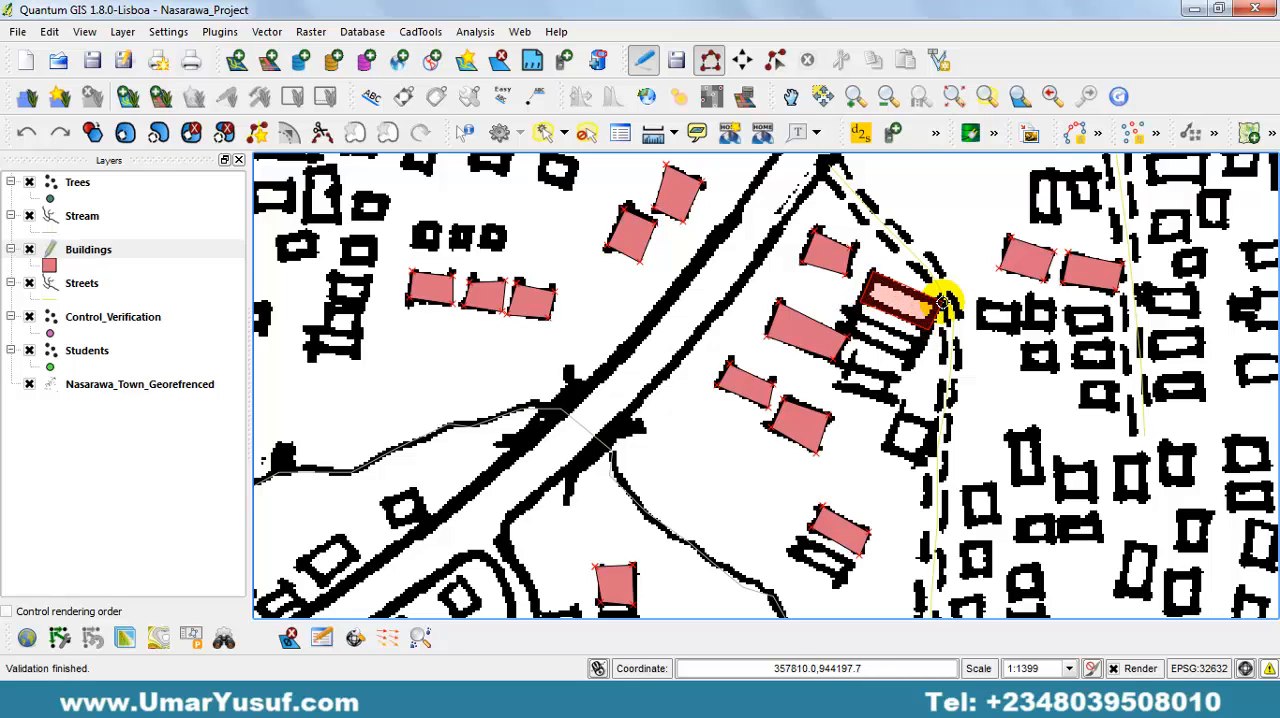
right_click(942, 302)
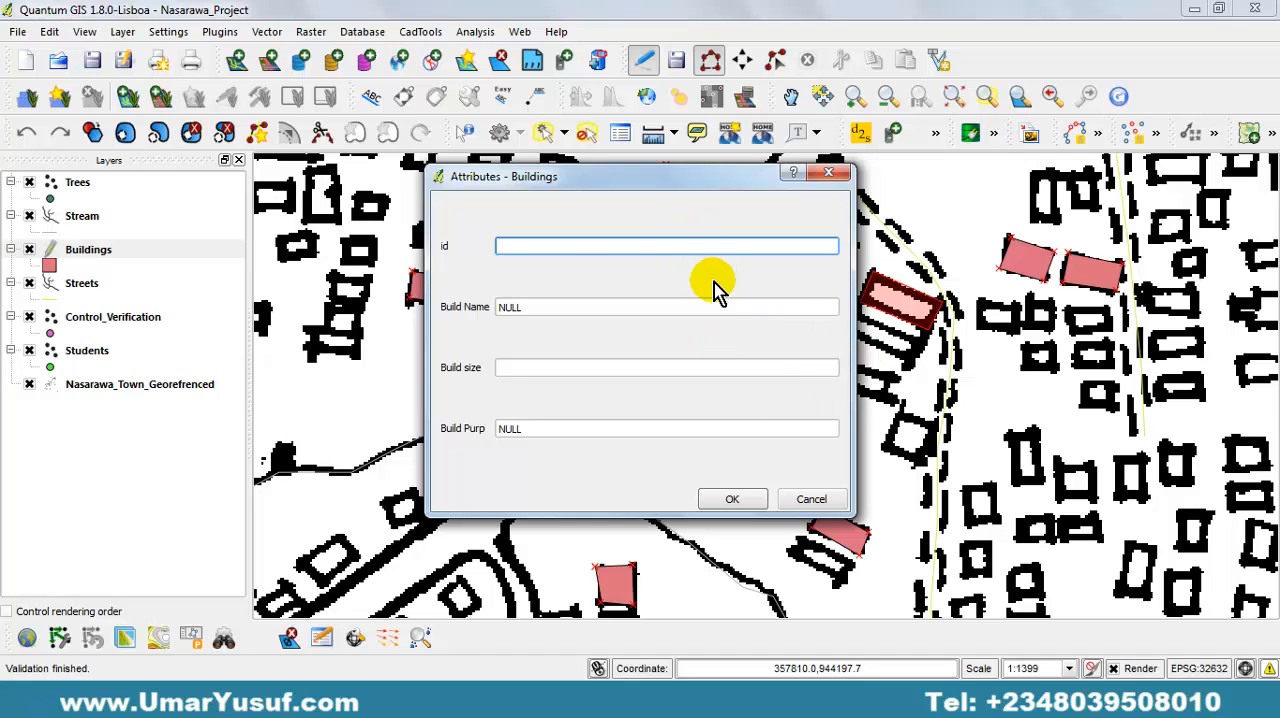
drag(637, 196, 556, 212)
click(676, 512)
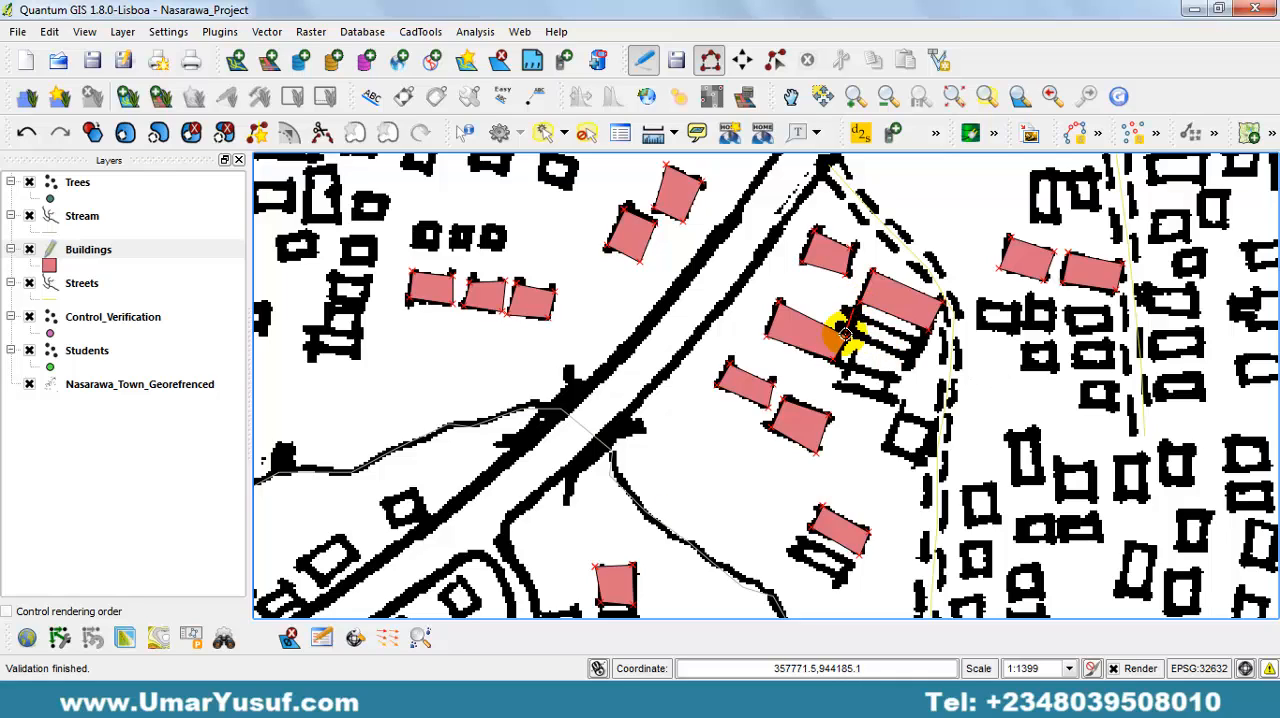
Digitize the two blocks directly south of the new polygon as separate building polygons with empty attributes.
click(846, 334)
click(918, 366)
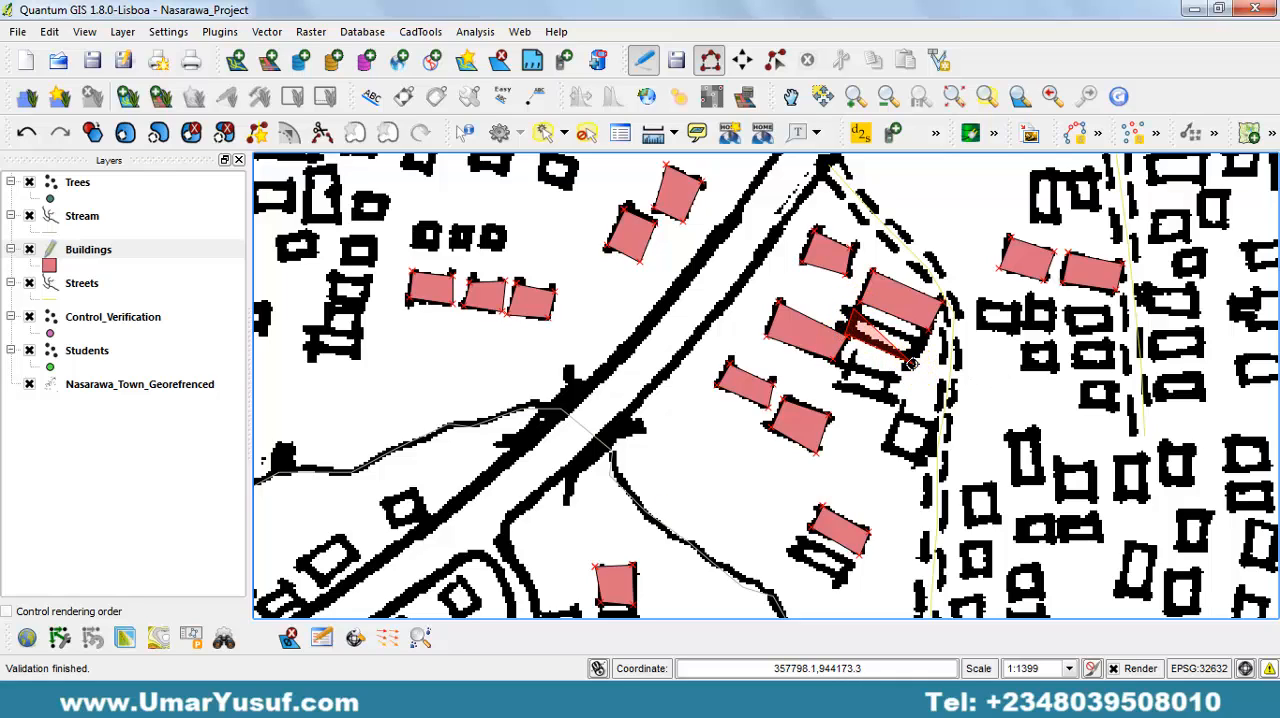
right_click(925, 342)
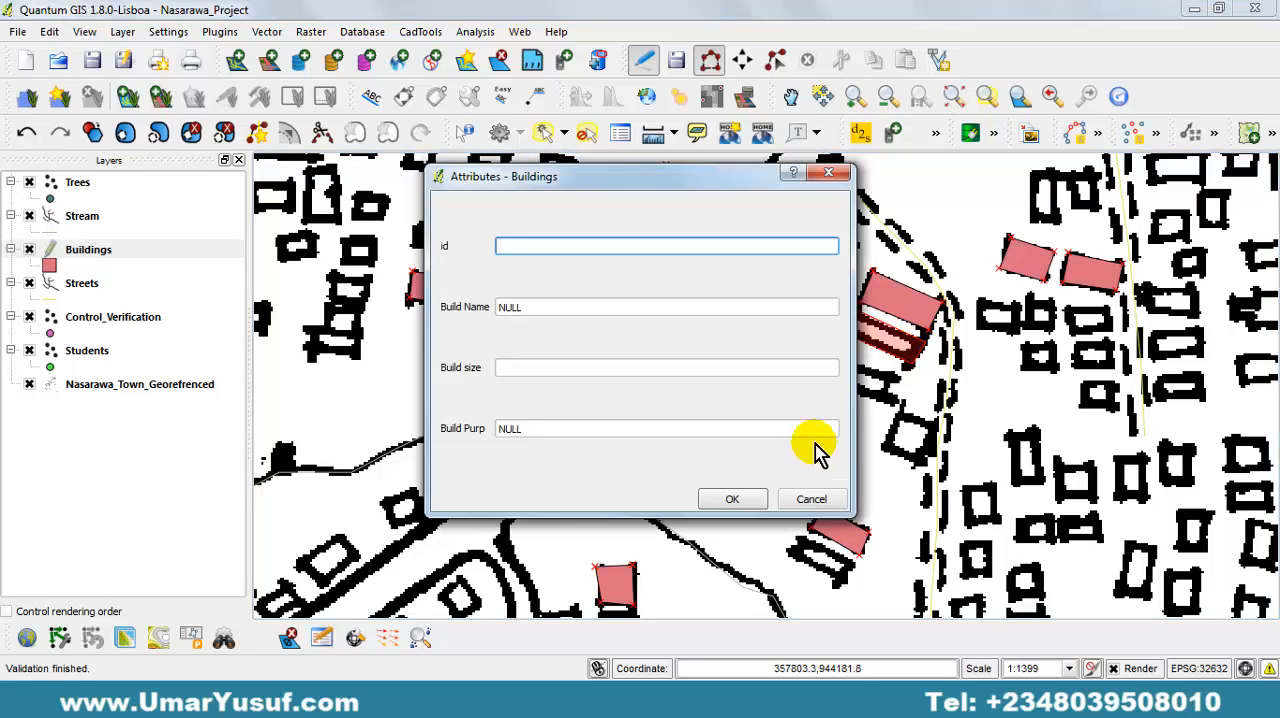
key(Return)
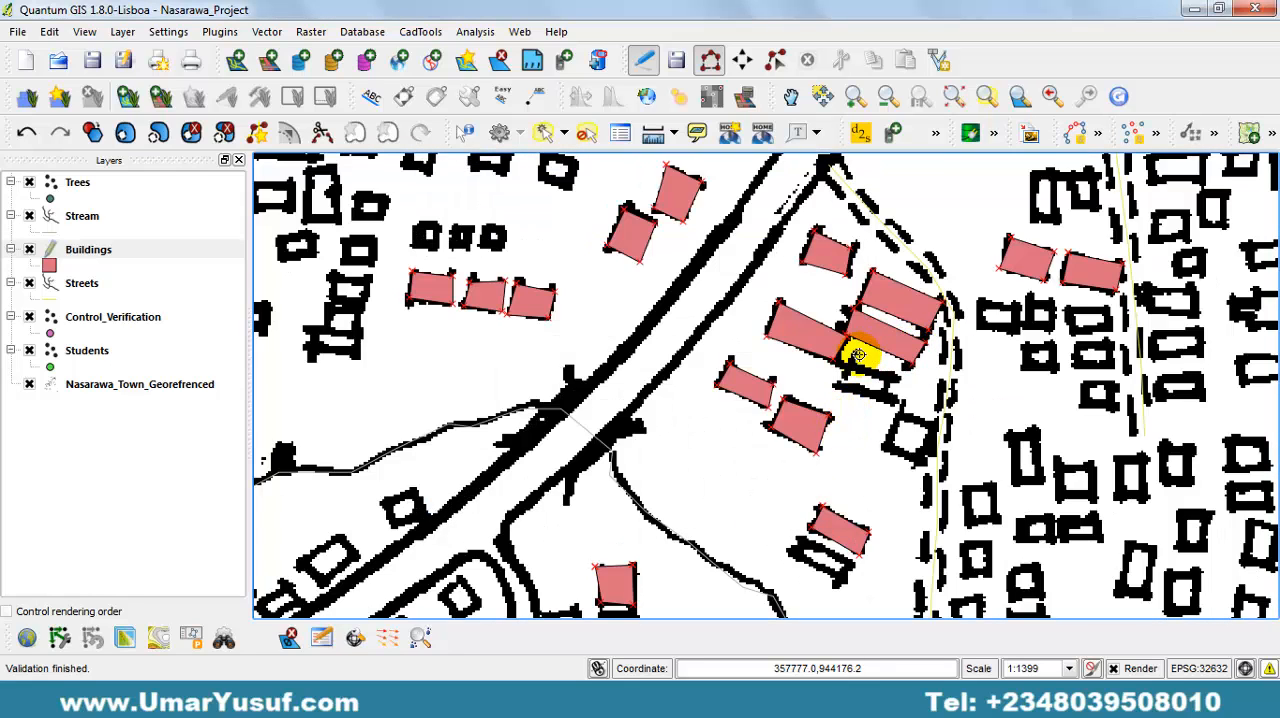
click(889, 403)
right_click(893, 378)
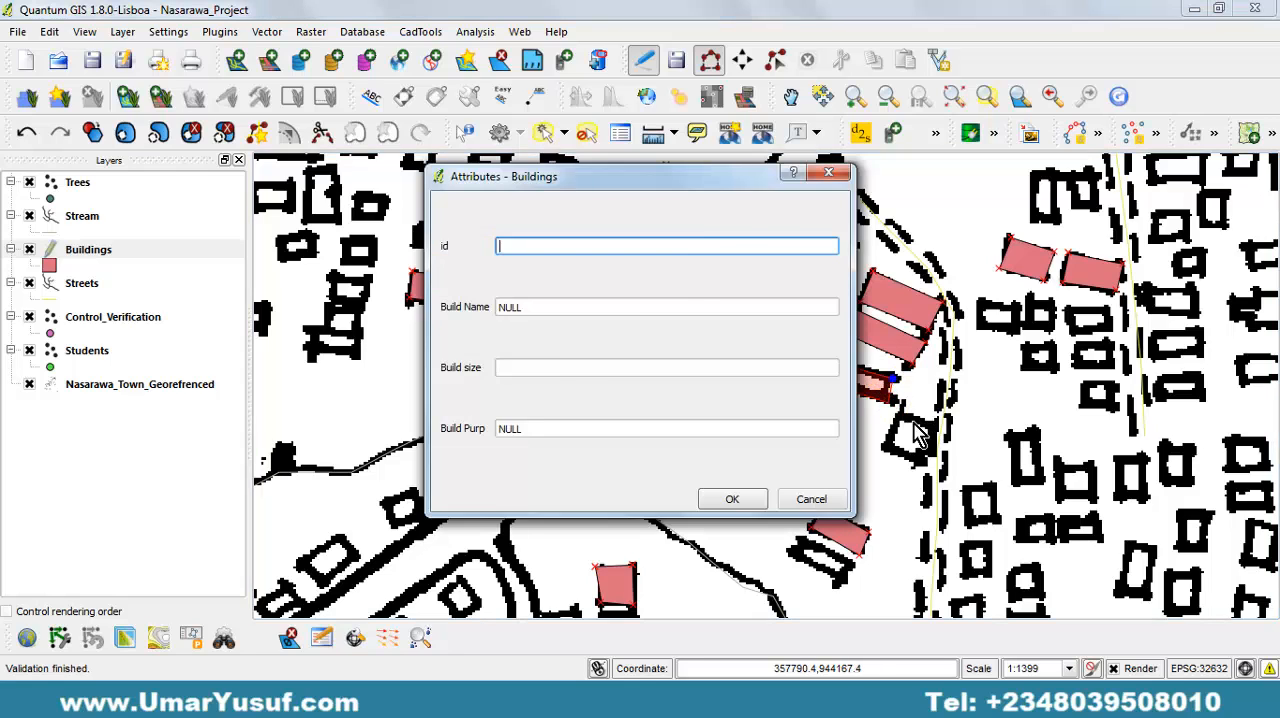
key(Return)
Digitize the square building south of that row, against the west side of the dashed street, with empty attributes.
click(881, 448)
click(920, 463)
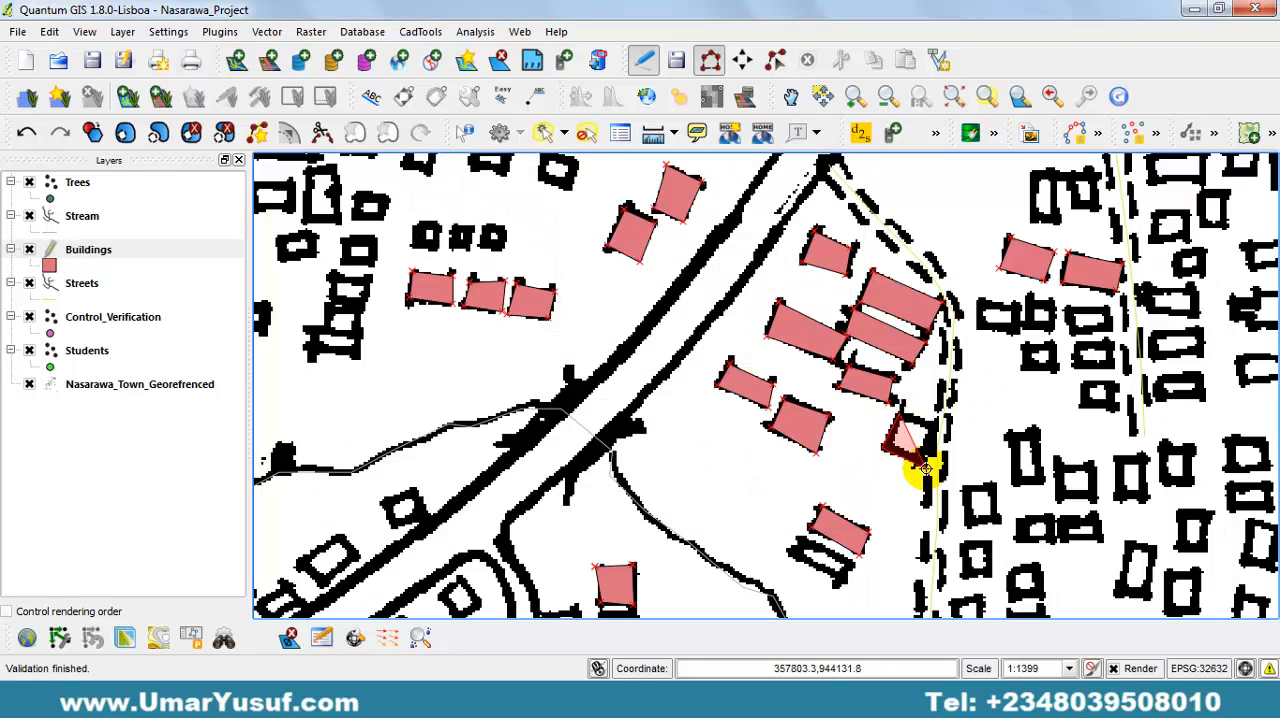
click(938, 426)
right_click(938, 426)
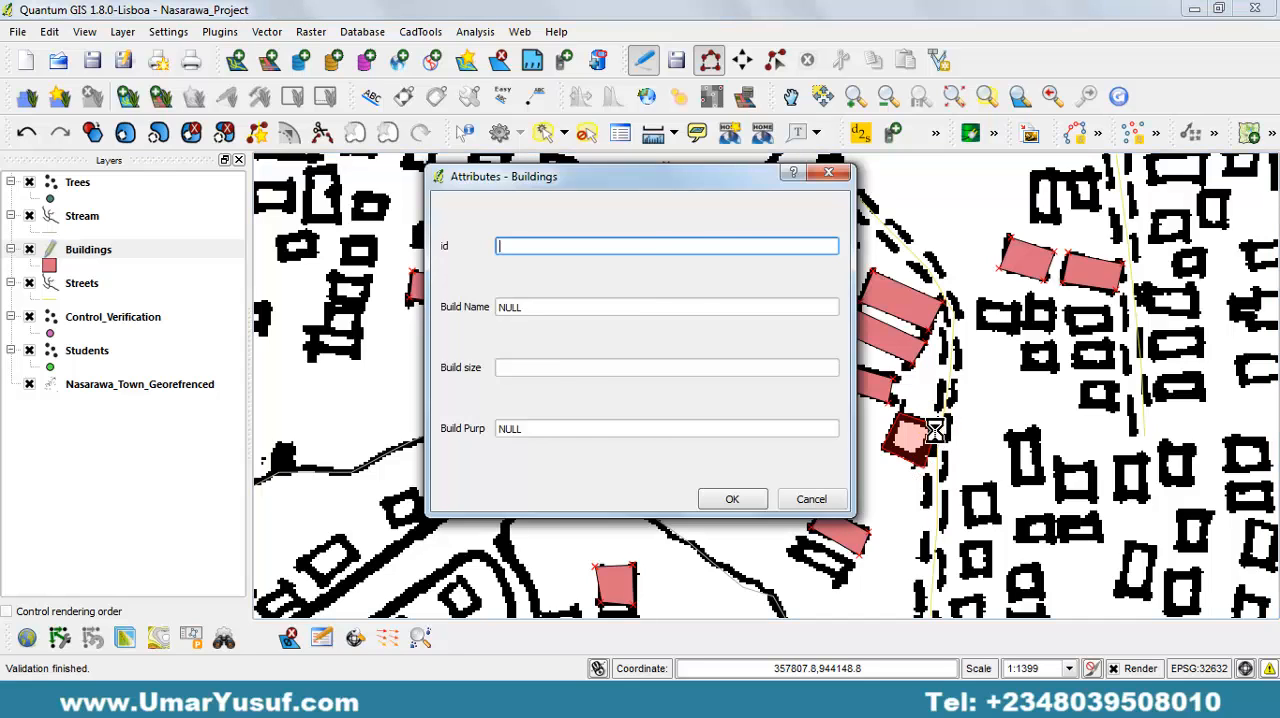
key(Return)
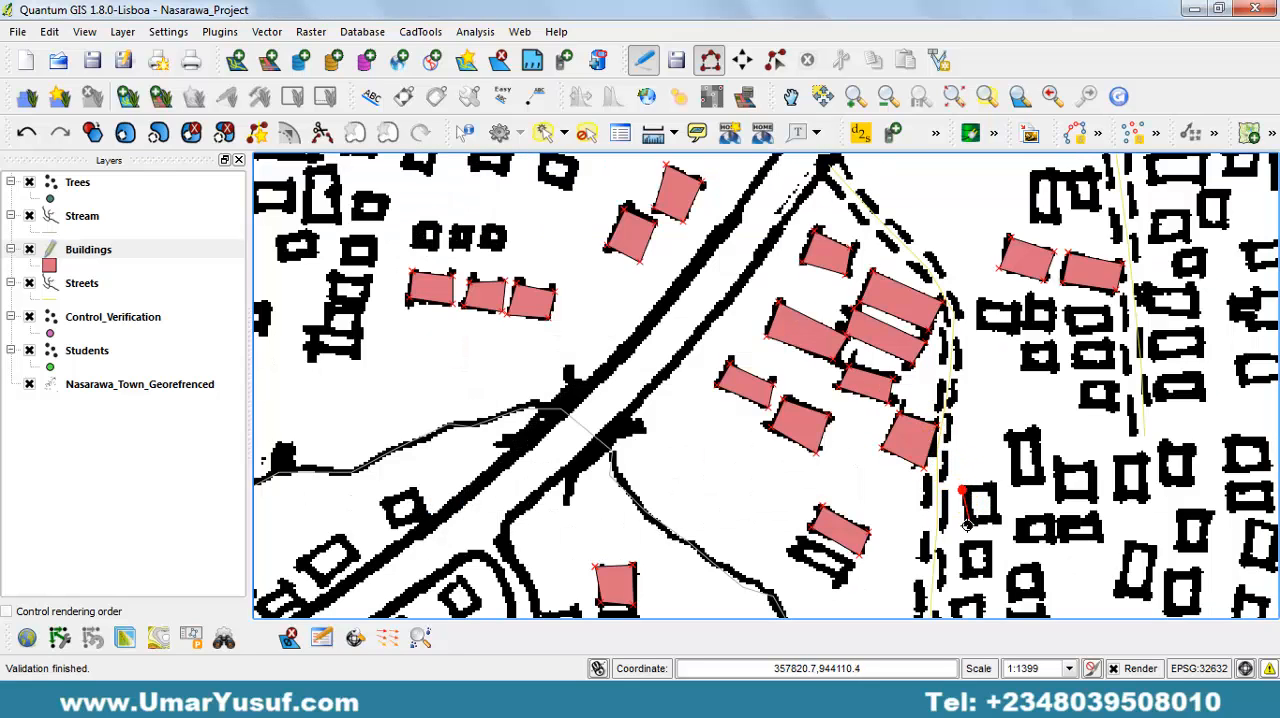
Digitize the small building just east of the dashed street, southeast of the square one, with empty attributes.
click(967, 524)
click(1001, 522)
click(990, 486)
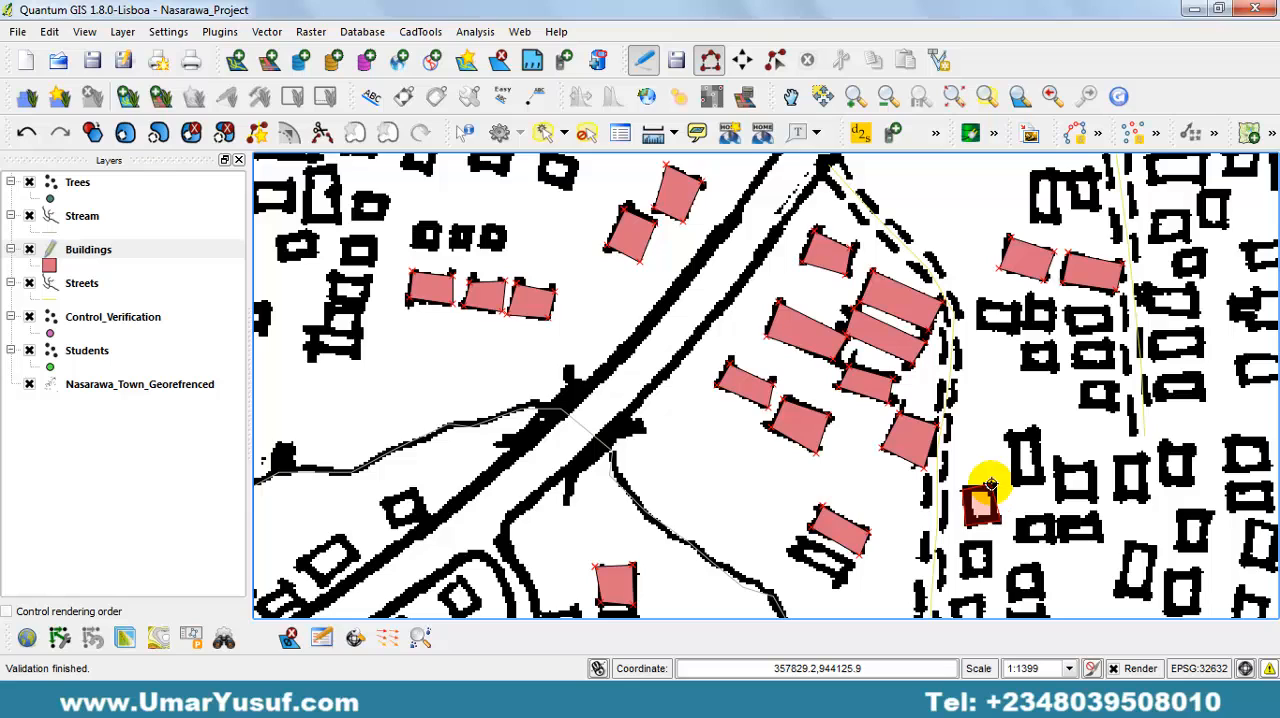
right_click(990, 486)
key(Return)
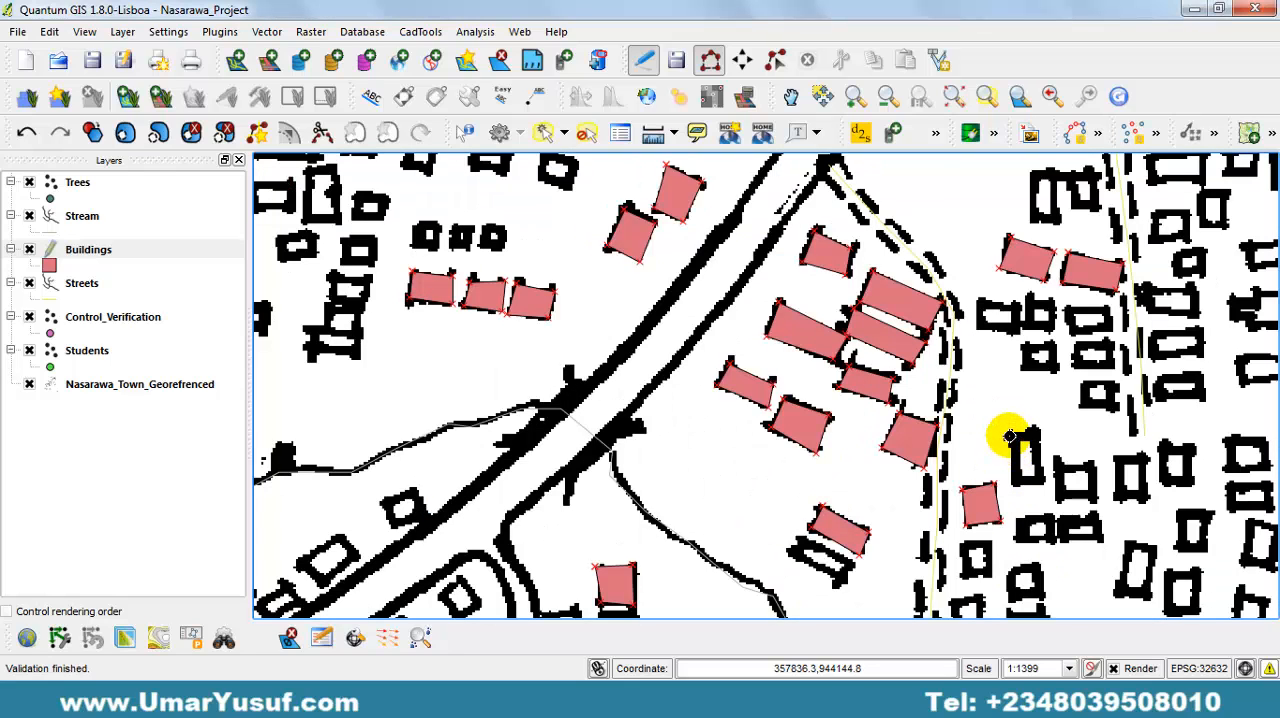
Digitize the tall, narrow building northeast of the one just added, with empty attributes.
click(1017, 478)
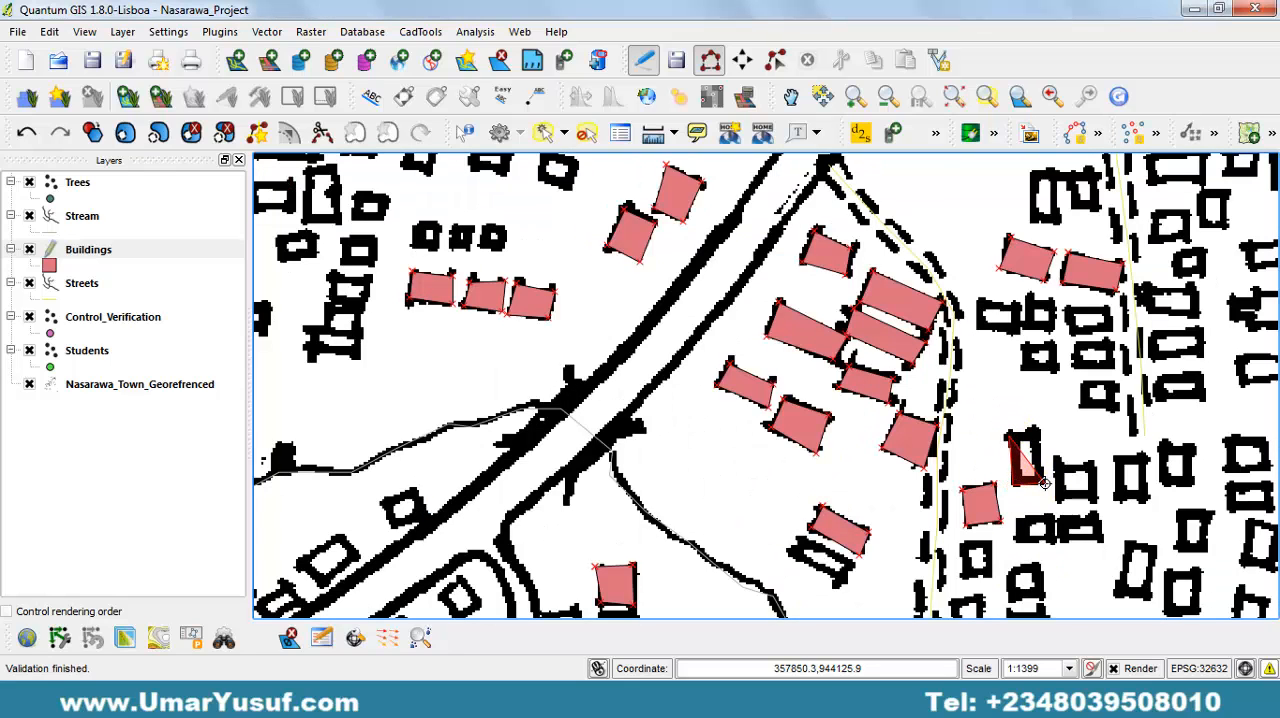
click(1043, 484)
click(1037, 434)
right_click(1060, 462)
key(Return)
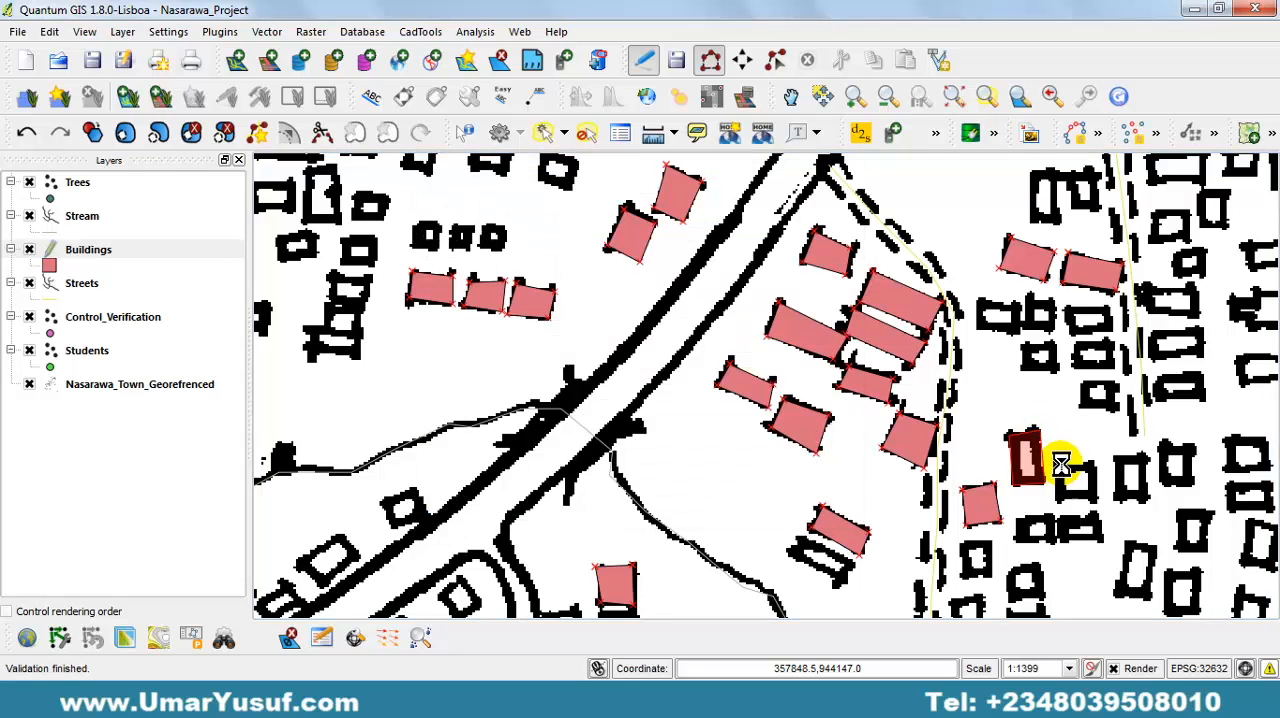
Digitize the squarish building immediately east of the tall one, leaving its attributes empty.
click(1056, 462)
click(1056, 497)
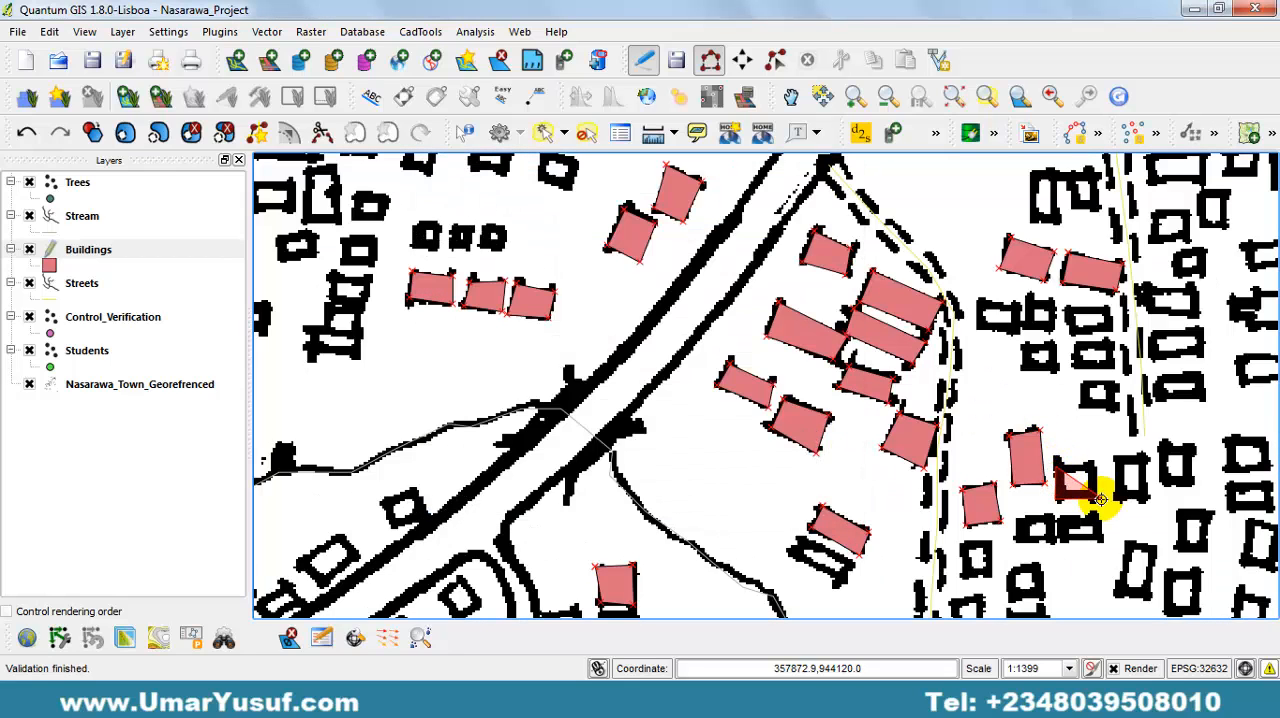
click(1097, 498)
click(1096, 462)
right_click(1097, 462)
key(Return)
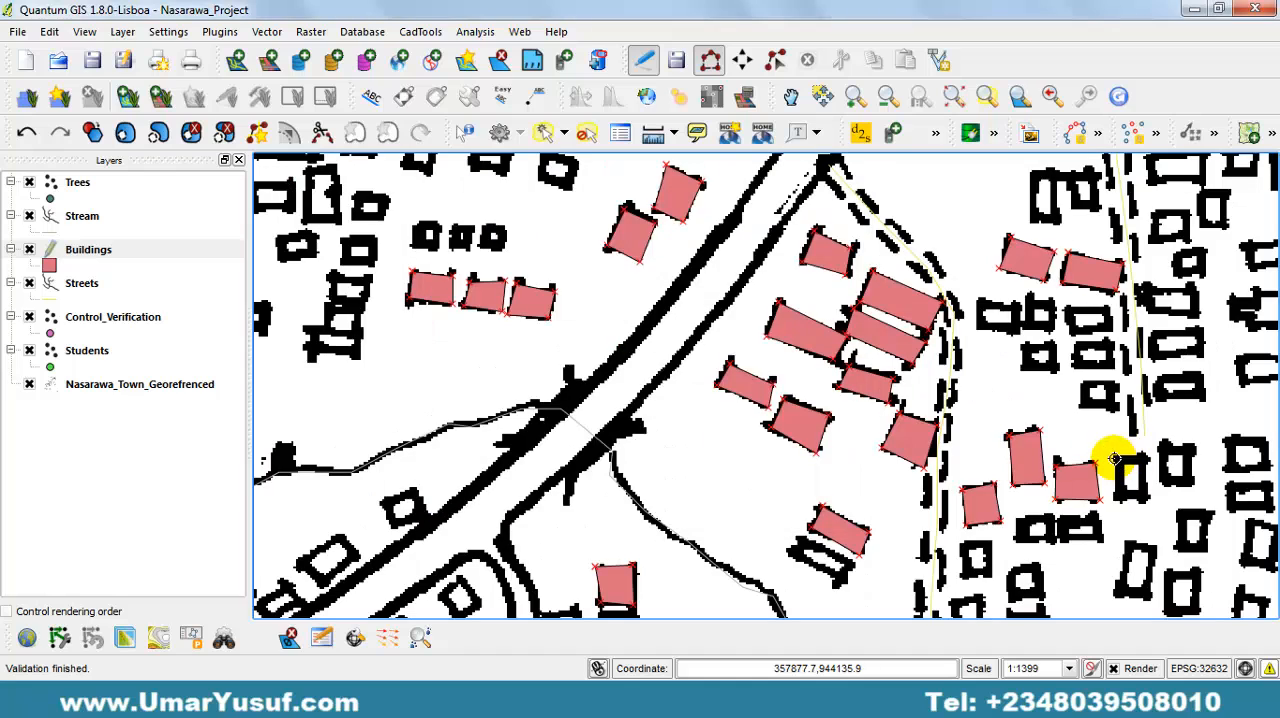
Digitize the narrow upright building below the end of the eastern dashed street, with empty attributes.
click(1117, 501)
click(1147, 500)
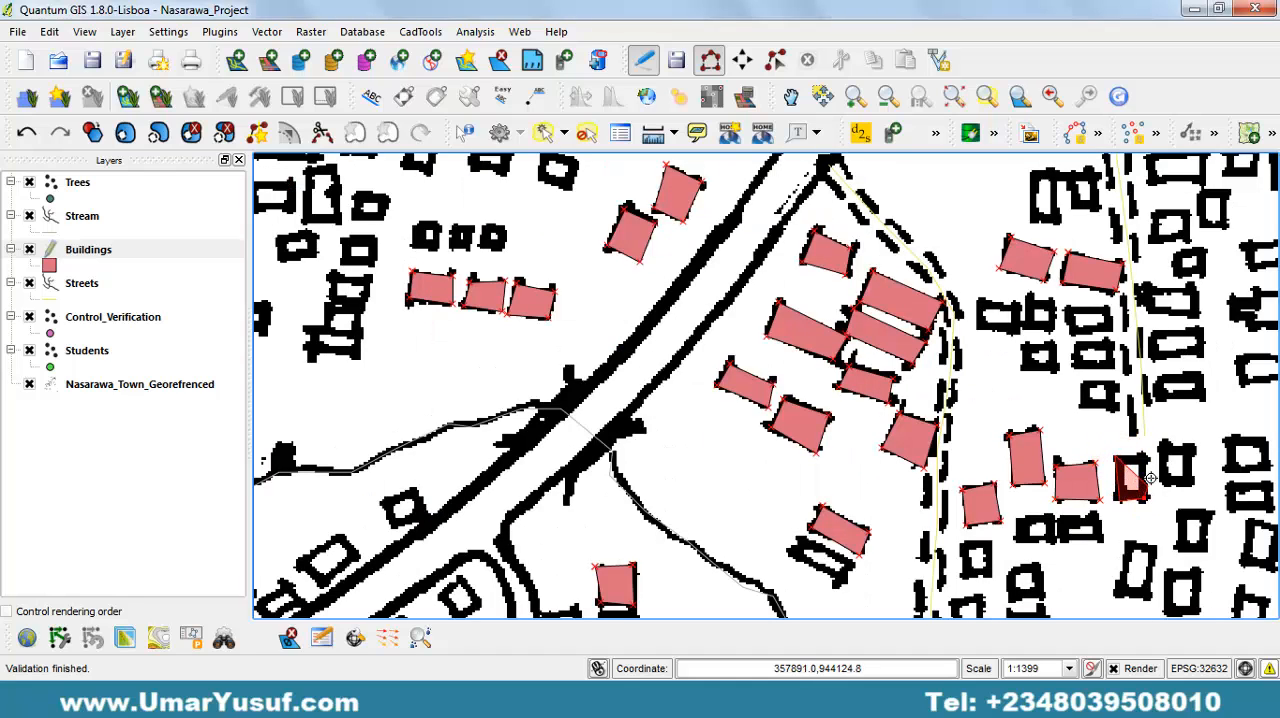
click(1146, 459)
right_click(1146, 459)
key(Return)
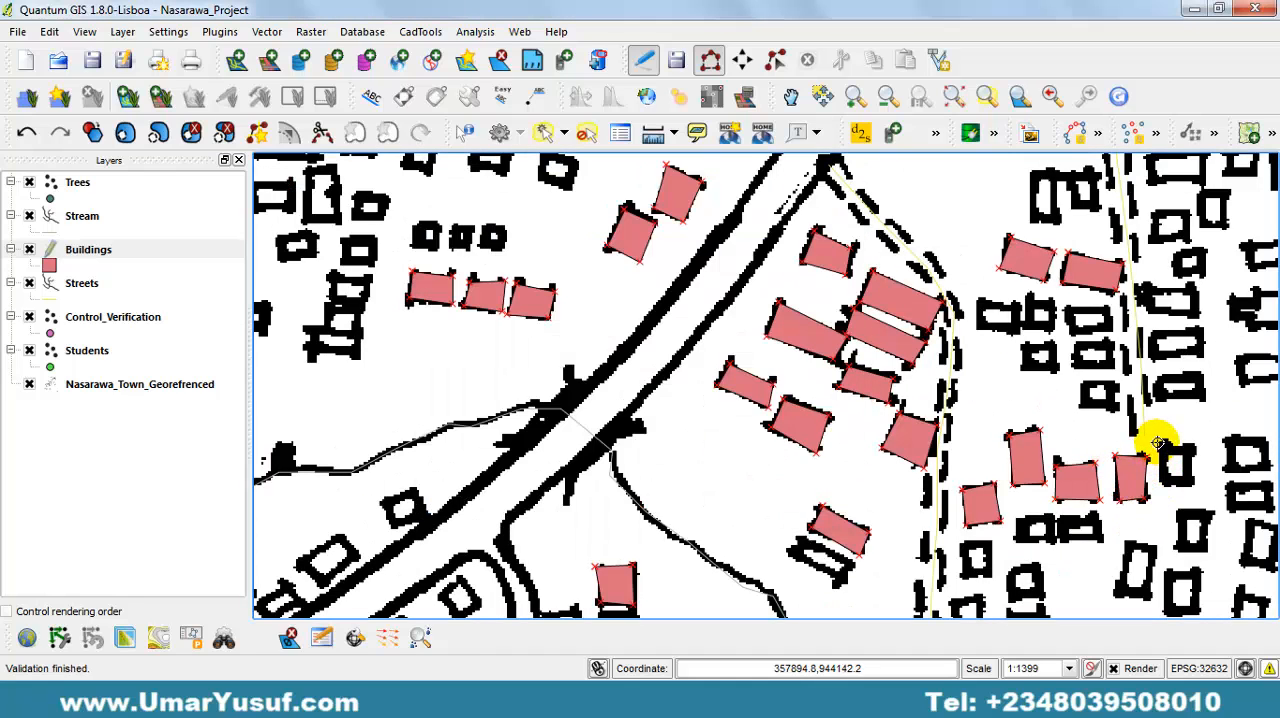
Digitize the easternmost building of this row, just east of the narrow upright one, with empty attributes.
click(1161, 484)
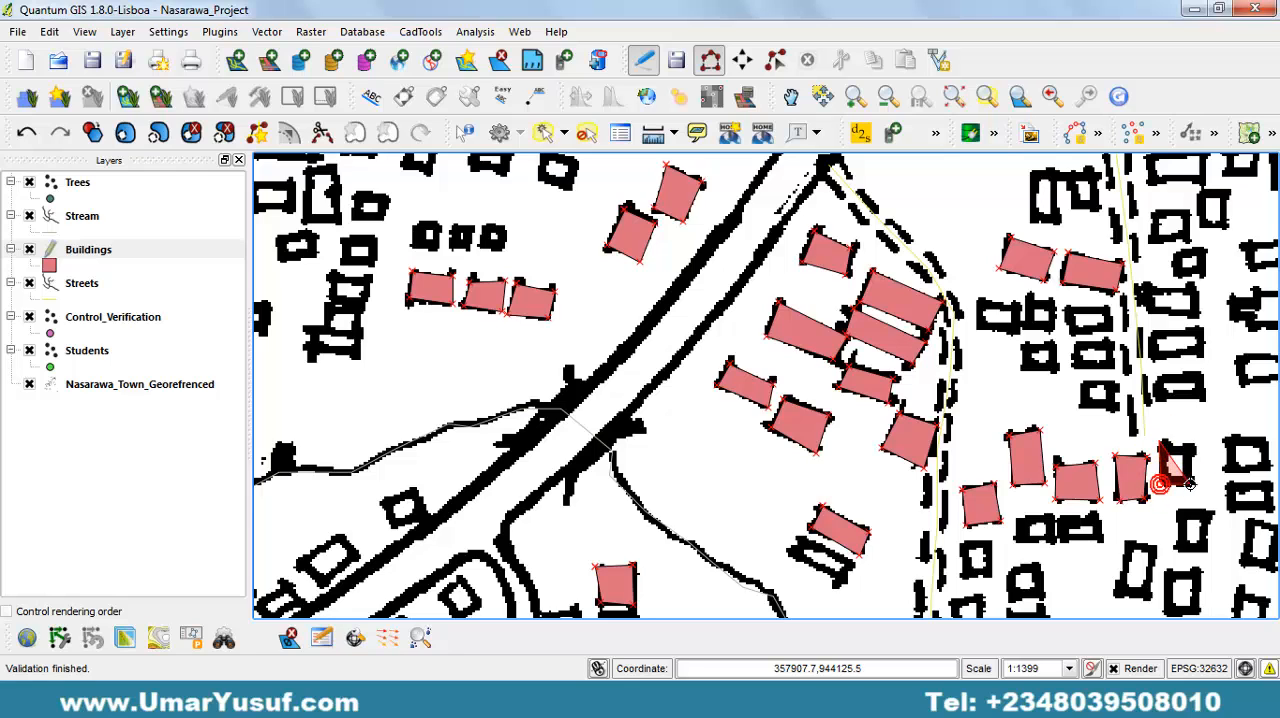
click(1193, 485)
click(1191, 446)
right_click(1191, 446)
key(Return)
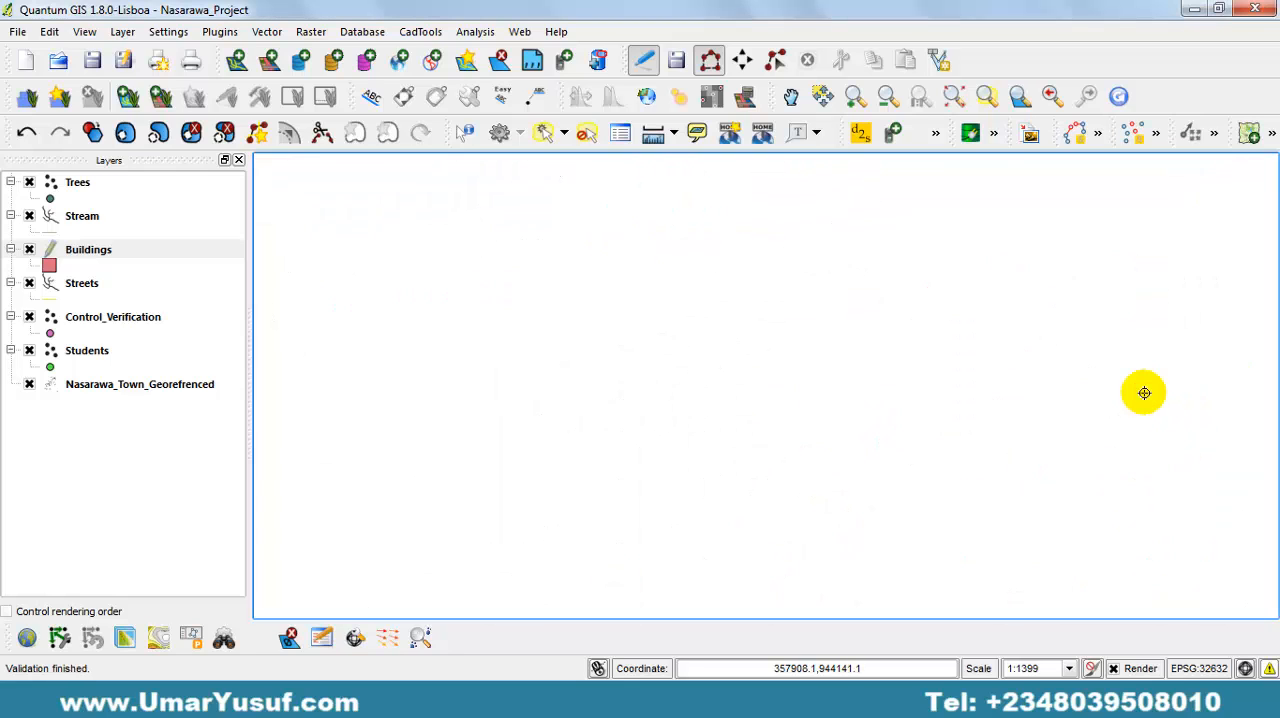
Digitize the small building north of the row, on the west side of the eastern dashed street, with empty attributes.
click(1079, 406)
click(1121, 411)
click(1123, 384)
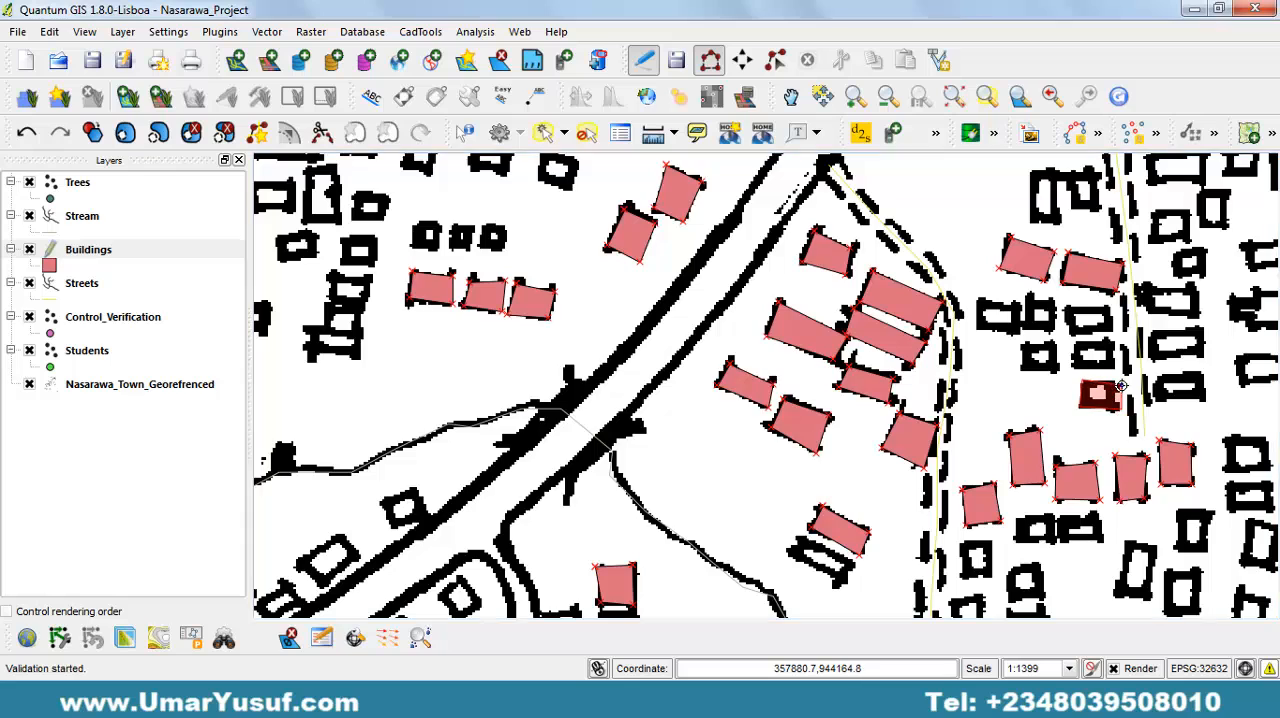
right_click(1123, 384)
key(Return)
click(1018, 345)
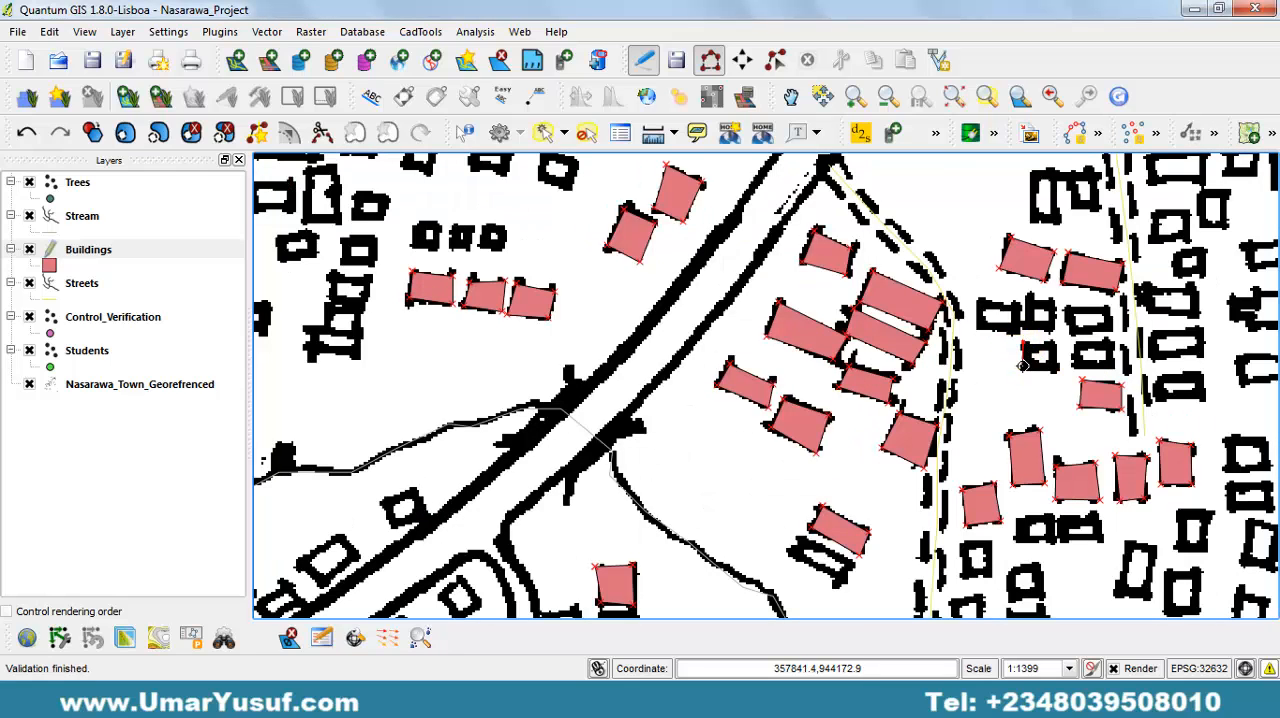
right_click(1022, 368)
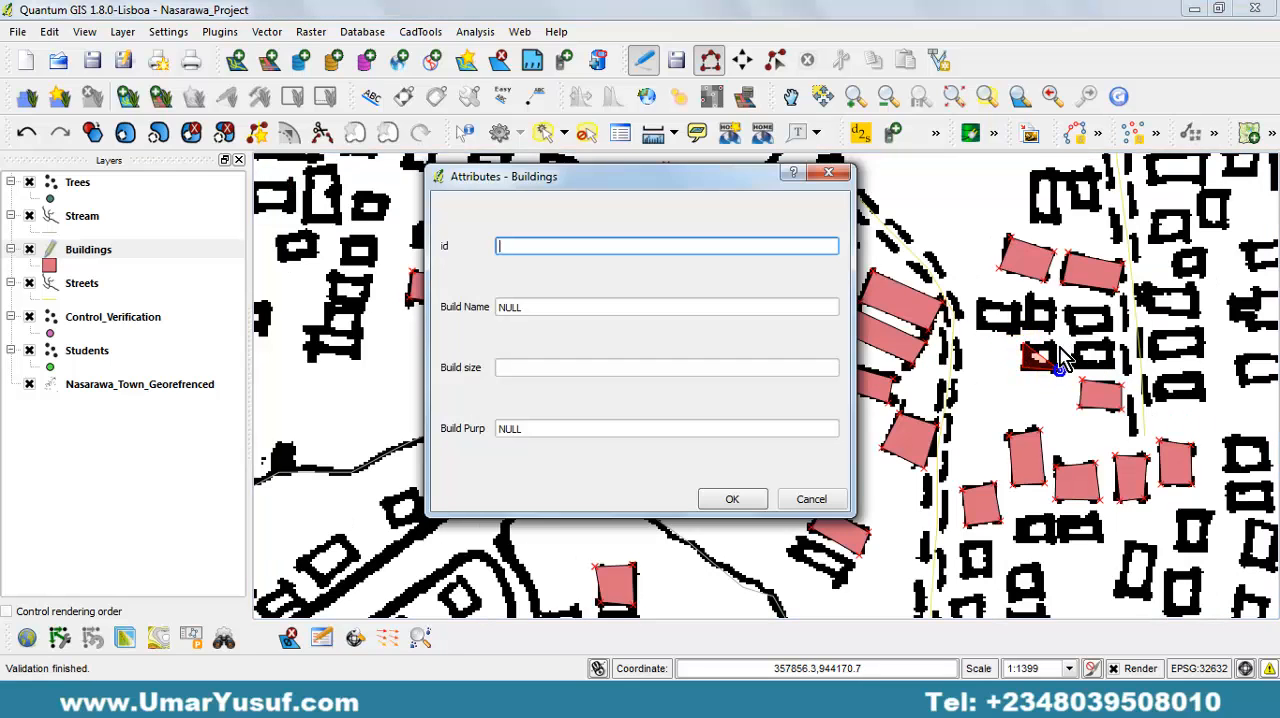
click(811, 499)
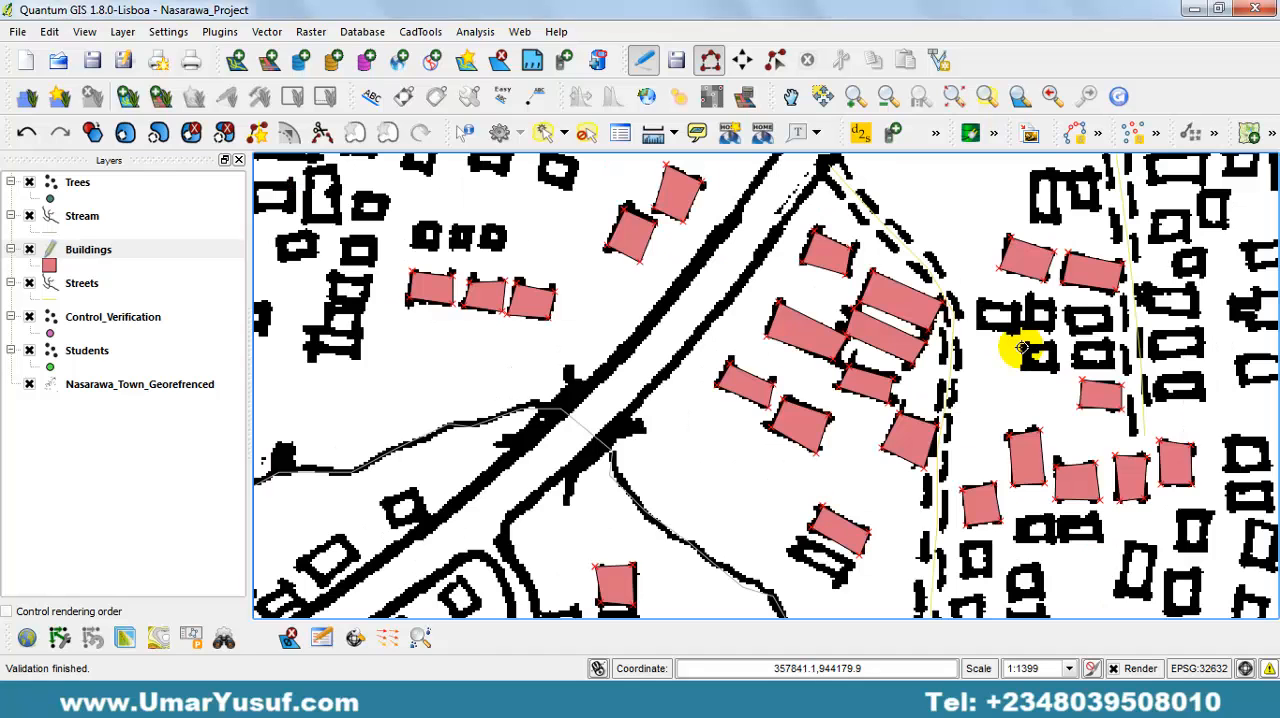
Digitize the small building northwest of the last one, in the cluster west of the eastern dashed street, with empty attributes.
click(1021, 366)
click(1057, 368)
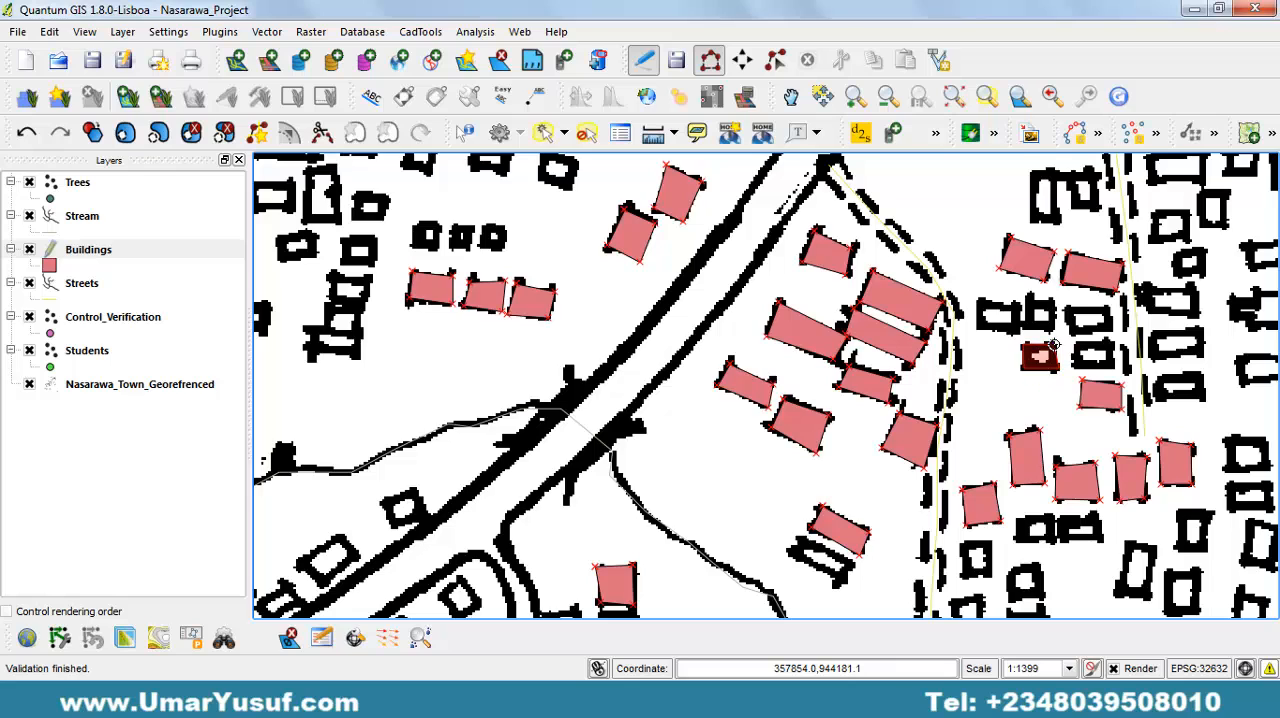
right_click(1054, 345)
key(Return)
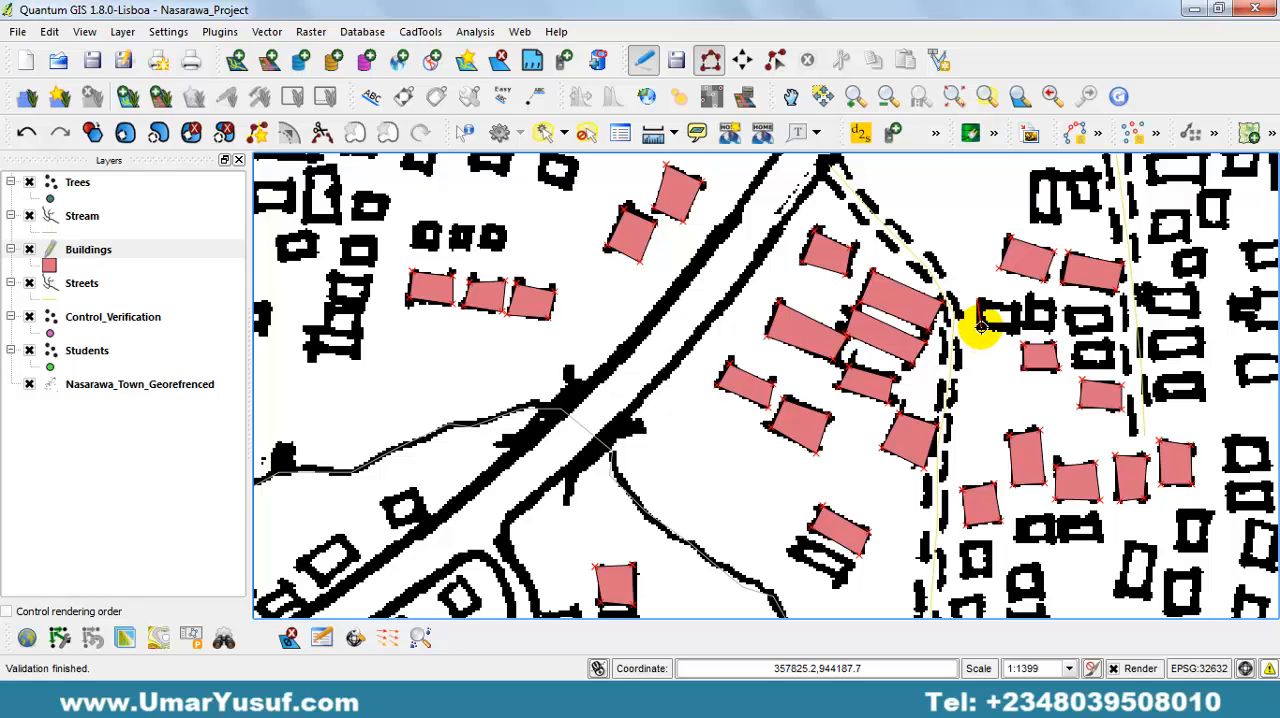
click(981, 327)
click(1021, 308)
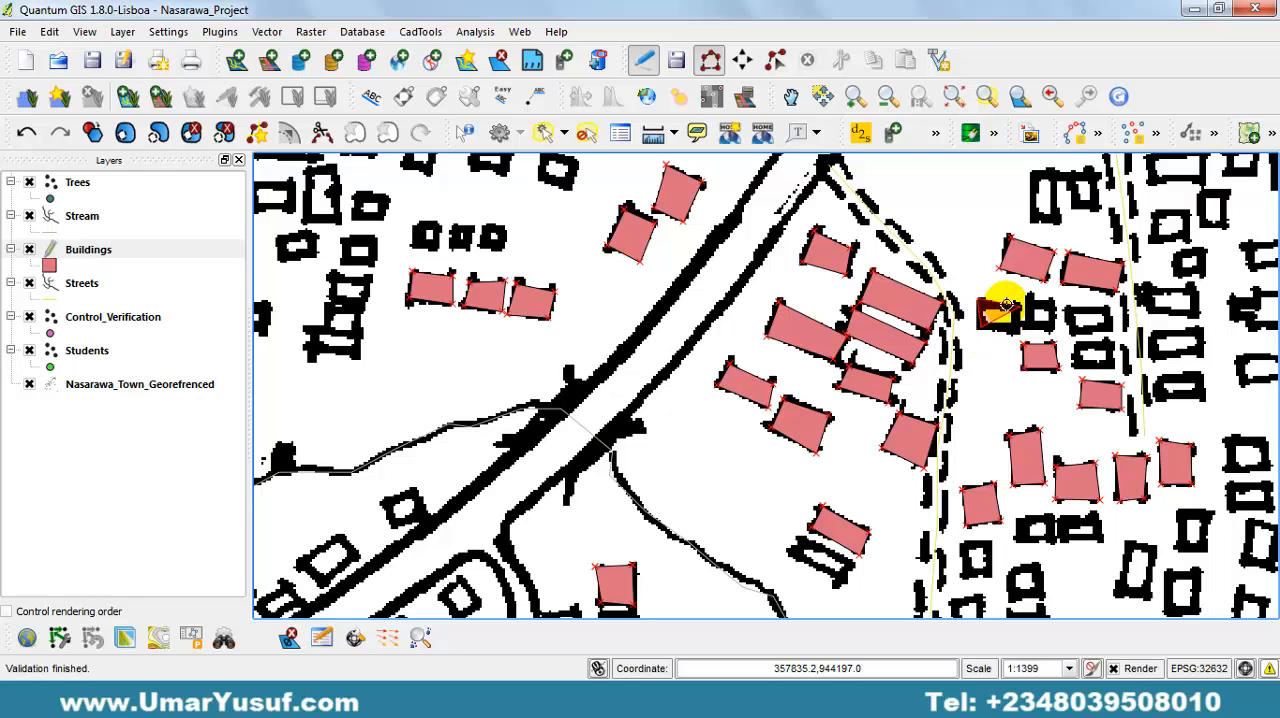
right_click(997, 302)
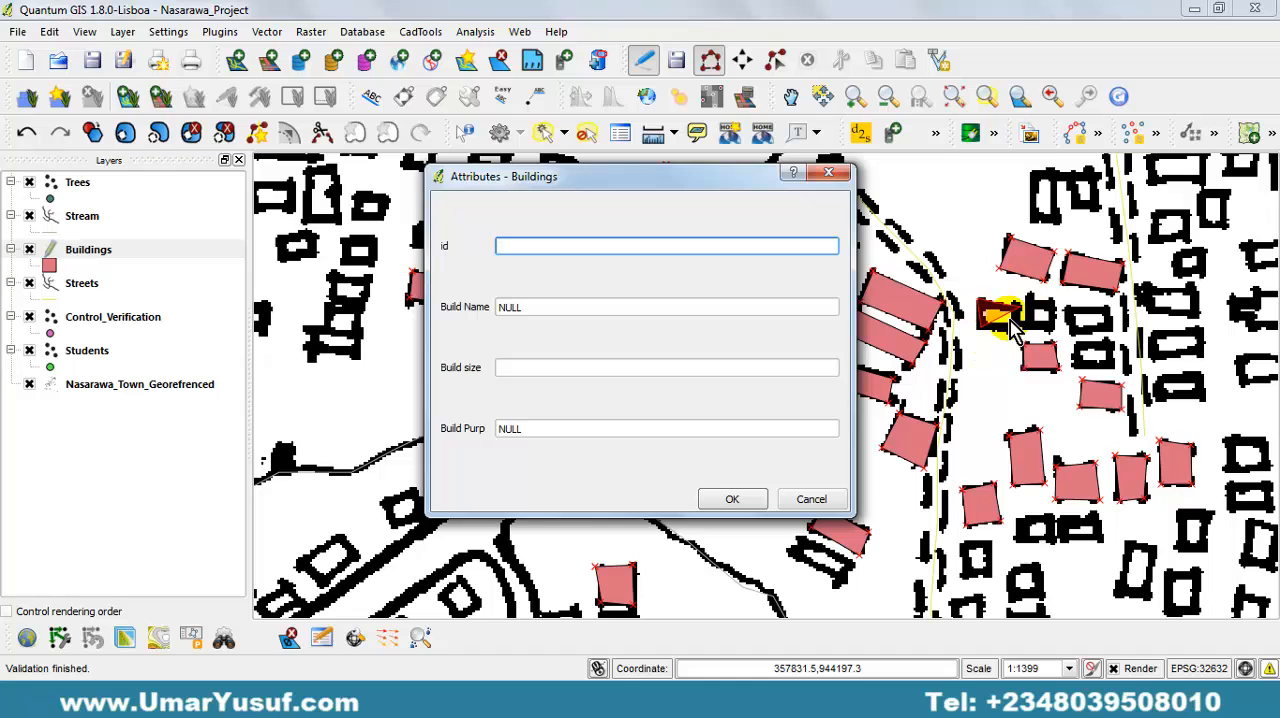
click(812, 500)
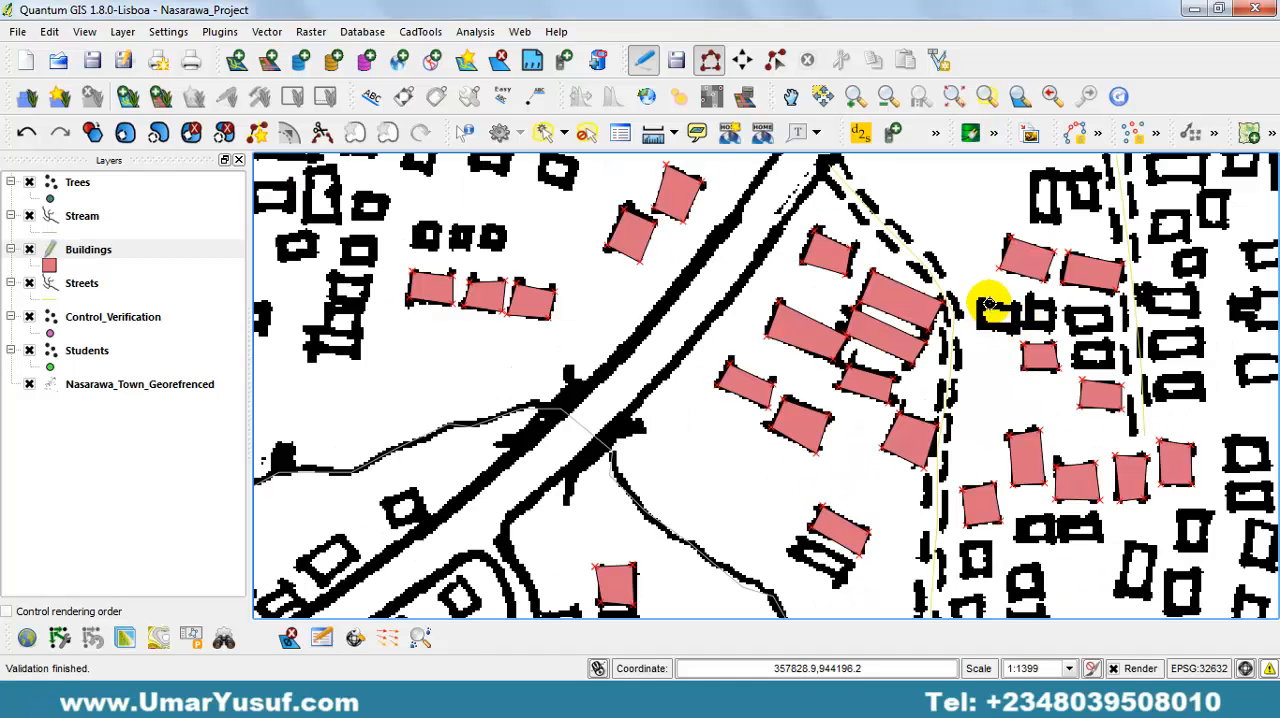
Digitize the westernmost building of this cluster, just east of the curved dashed street, leaving its attributes empty.
click(978, 300)
click(976, 330)
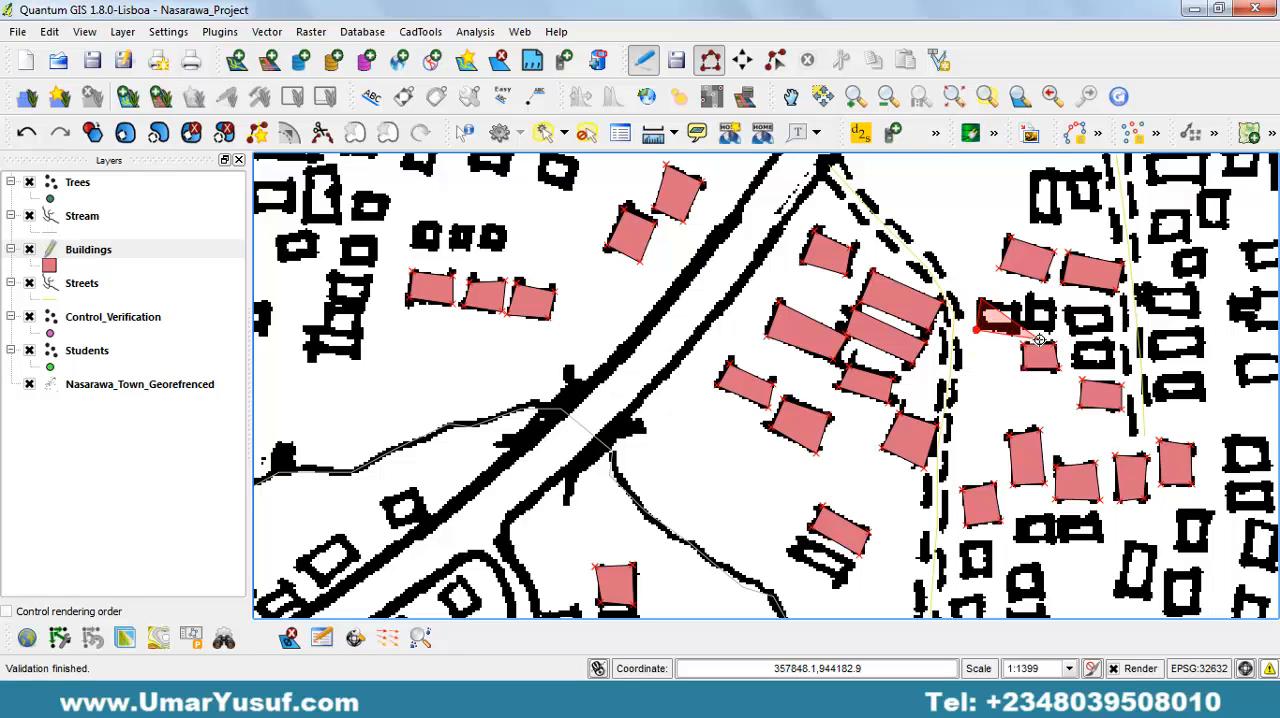
click(1022, 332)
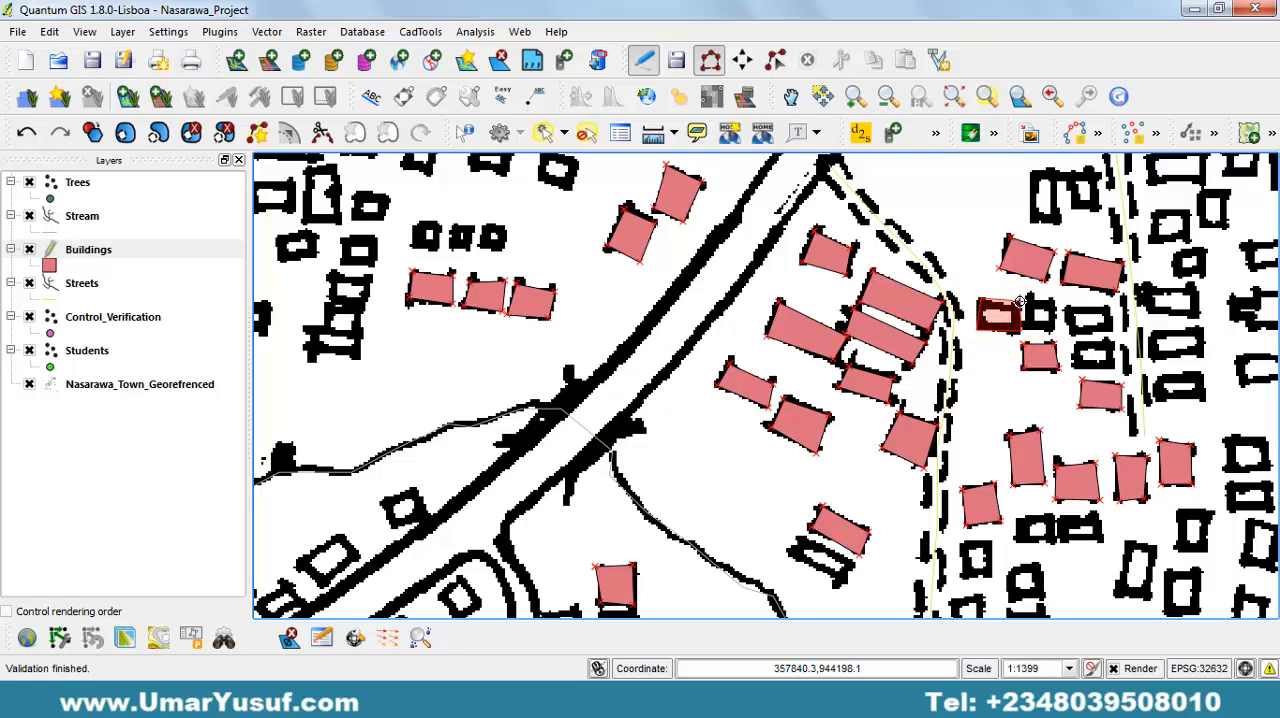
right_click(1018, 305)
key(Return)
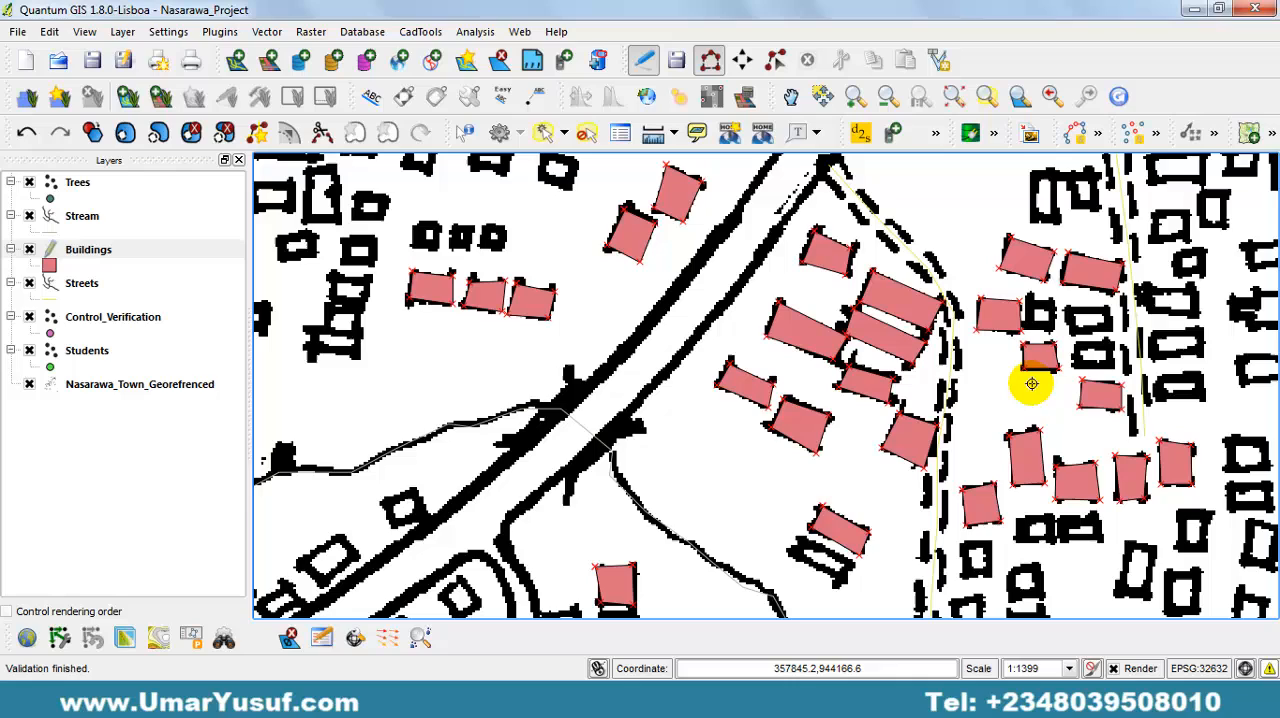
Digitize the small building immediately east of the cluster's westernmost one, with empty attributes.
click(1054, 330)
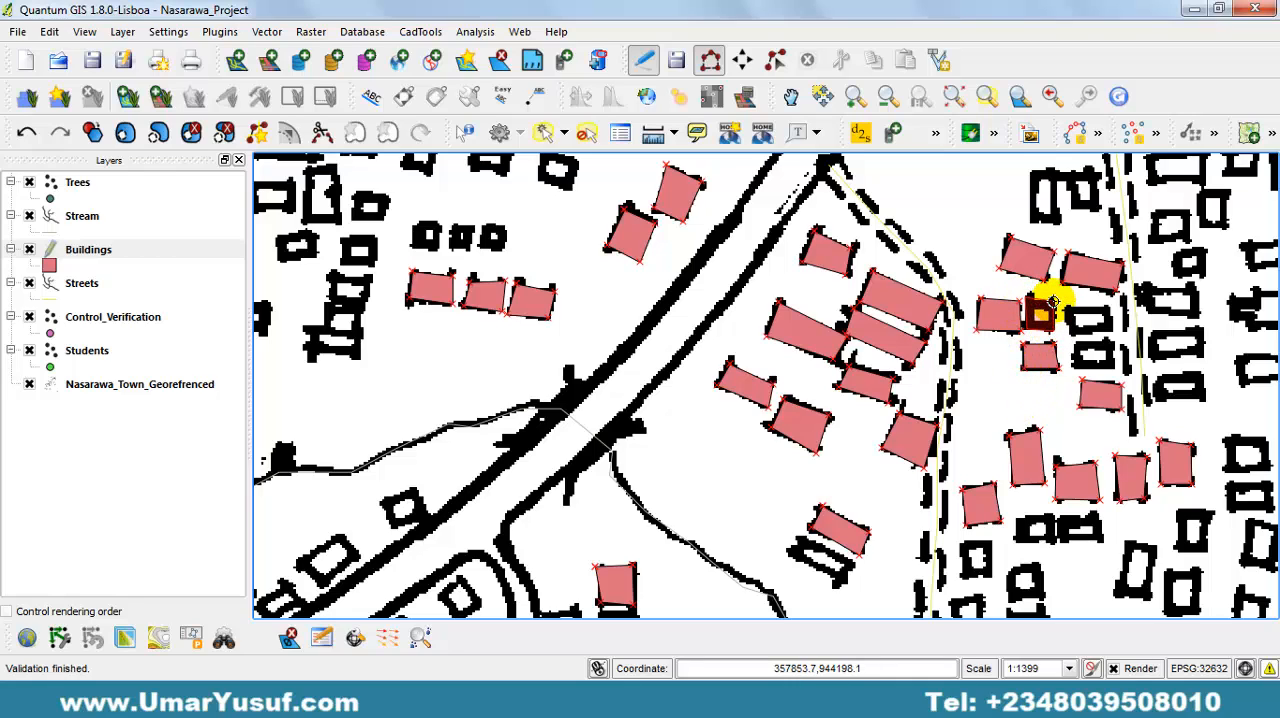
right_click(1054, 301)
key(Return)
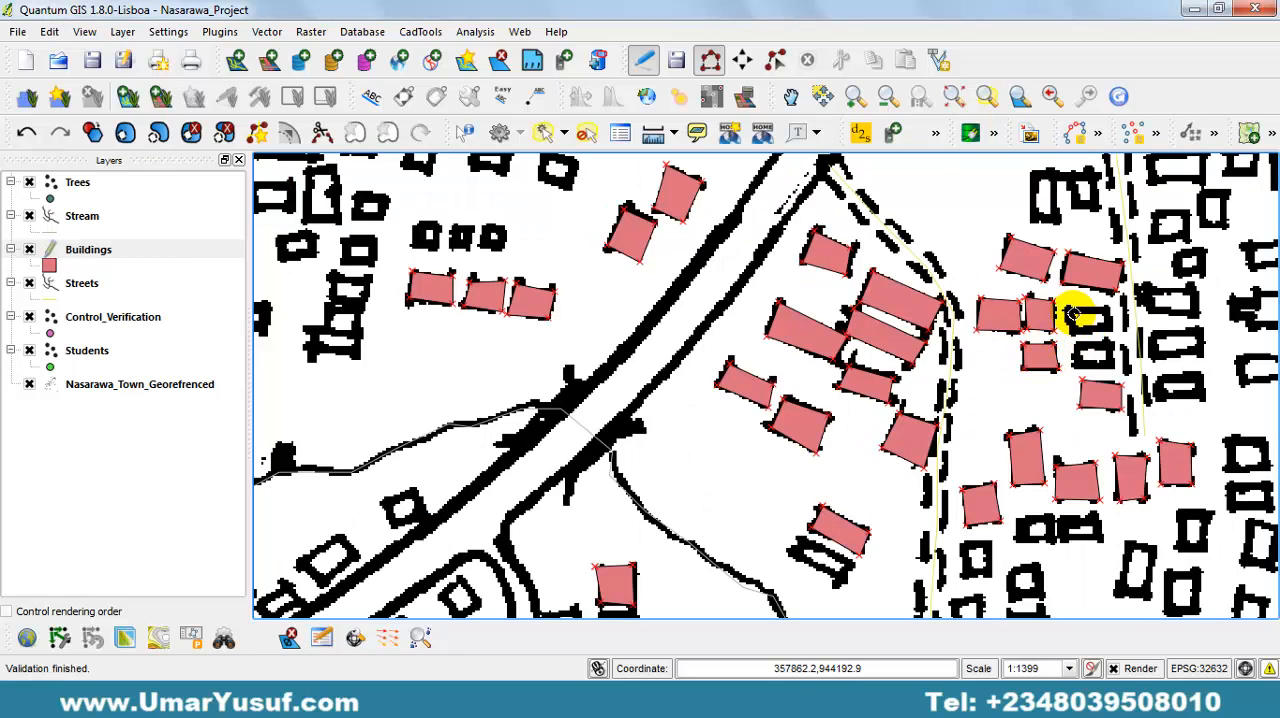
Digitize the building at the east end of this short row, beside the eastern dashed street, with empty attributes.
click(1068, 307)
click(1072, 334)
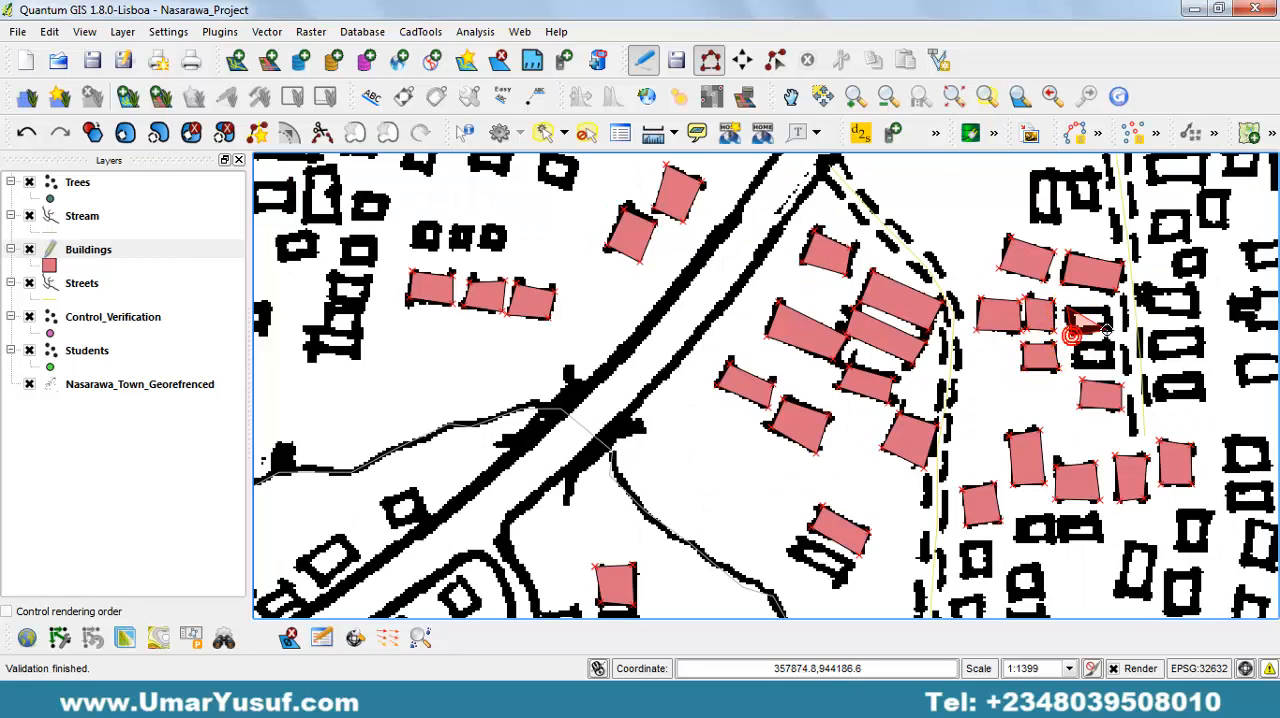
click(1113, 330)
right_click(1113, 332)
key(Return)
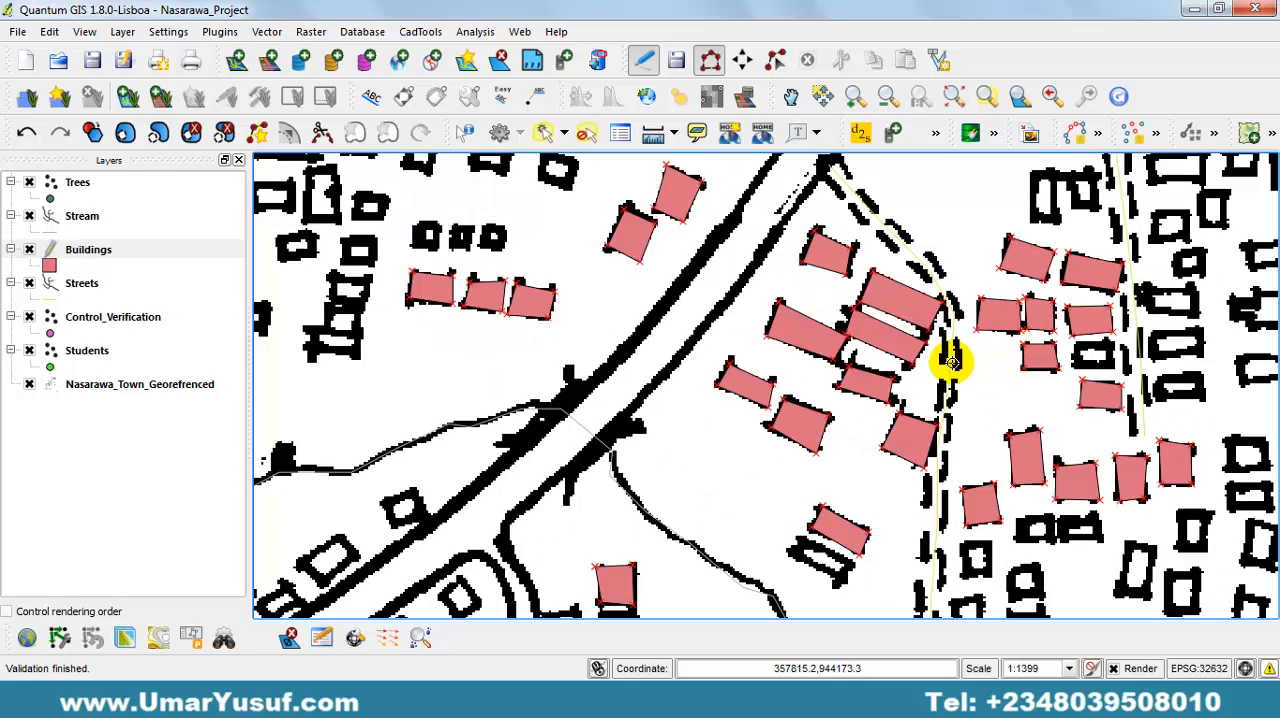
Digitize the building west of the three-building row in the northwest part of the map, with empty attributes.
click(328, 297)
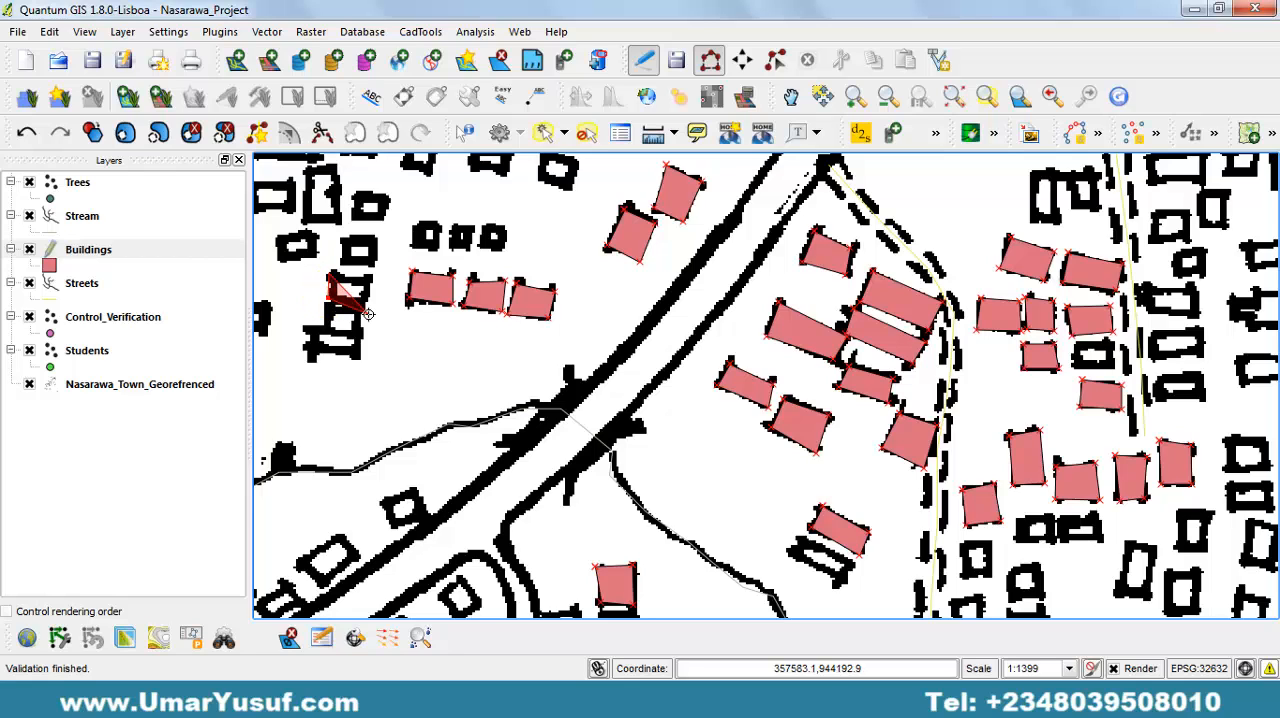
click(366, 303)
click(369, 278)
right_click(371, 276)
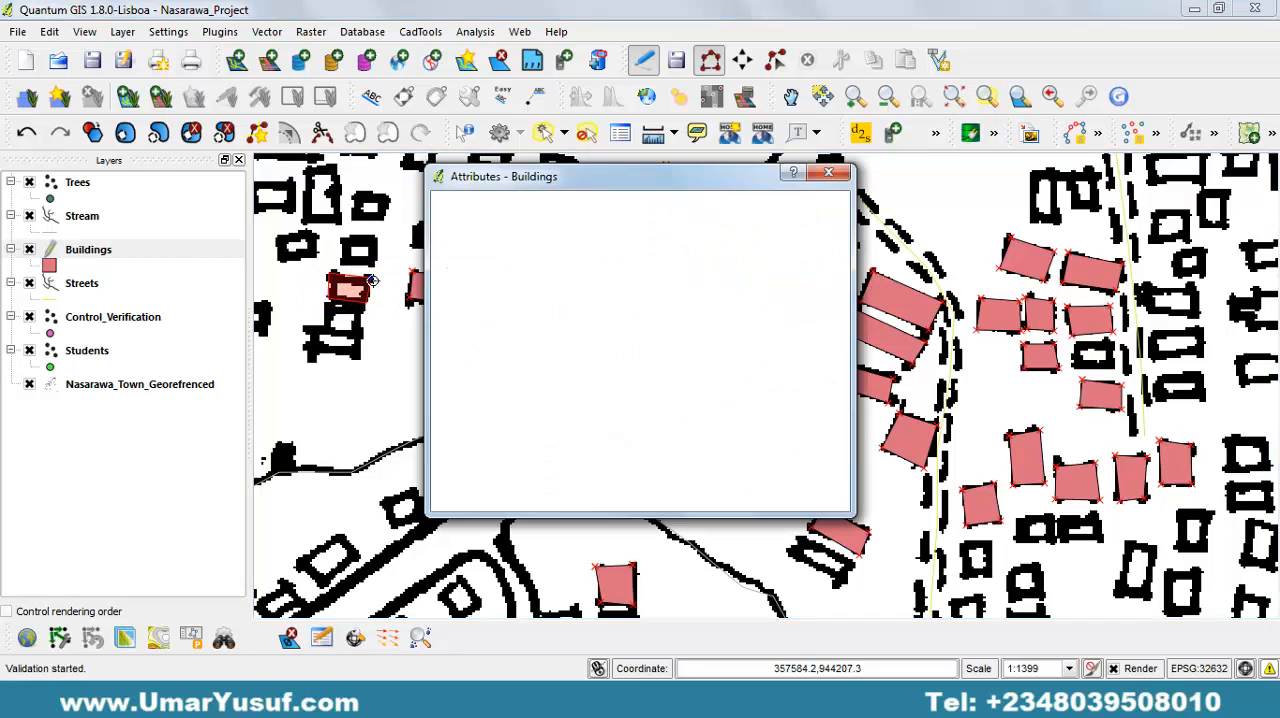
key(Return)
Digitize the small building directly north of the one just west of the three-building row, with empty attributes.
click(343, 242)
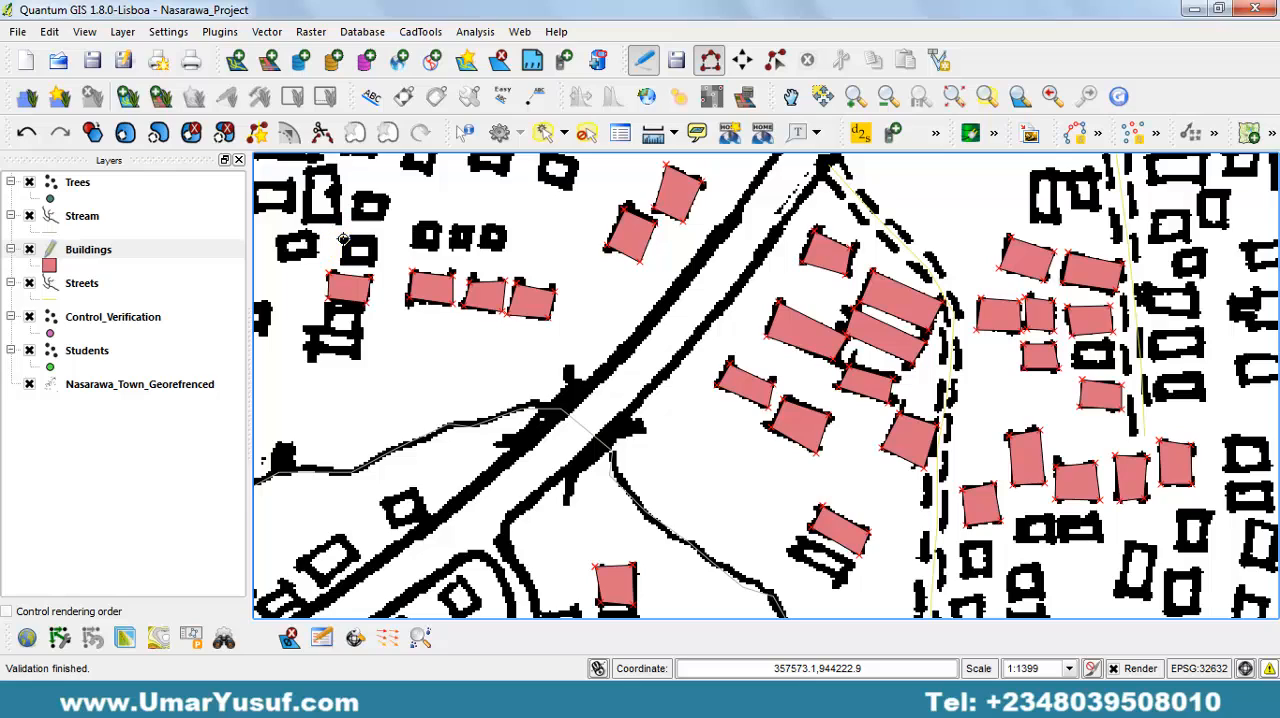
click(341, 260)
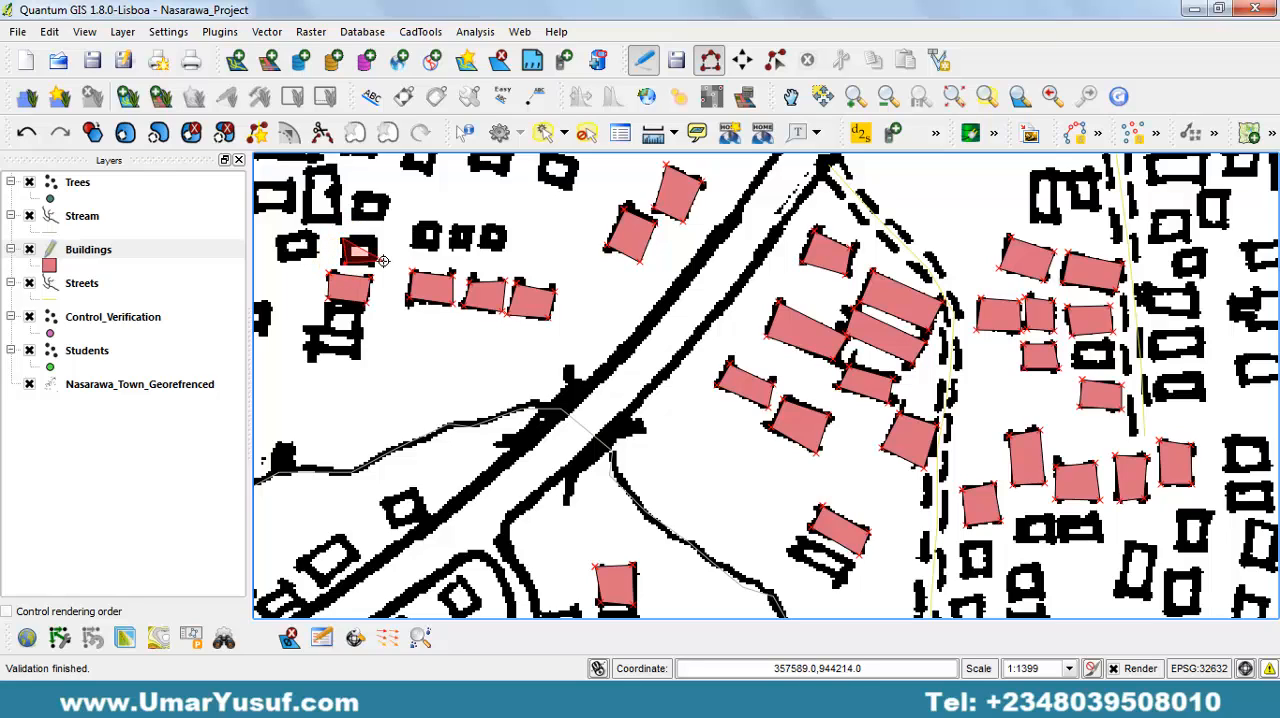
click(374, 264)
click(373, 238)
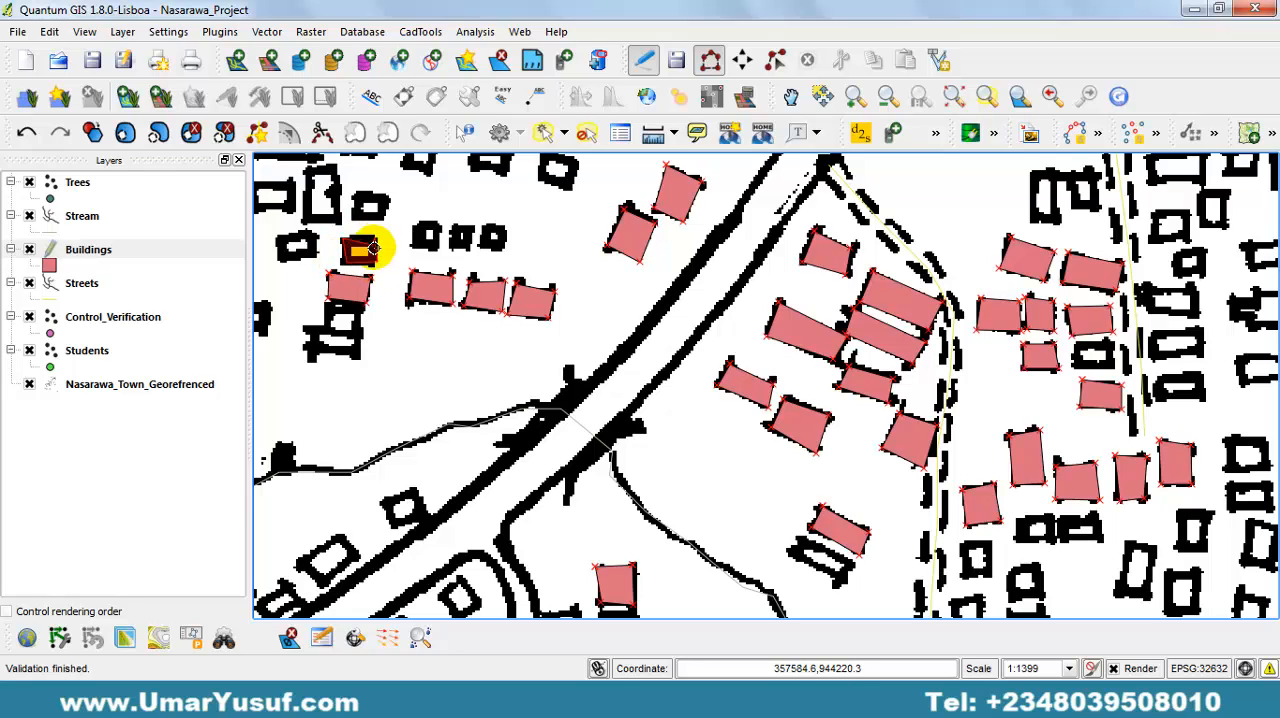
click(353, 232)
right_click(356, 237)
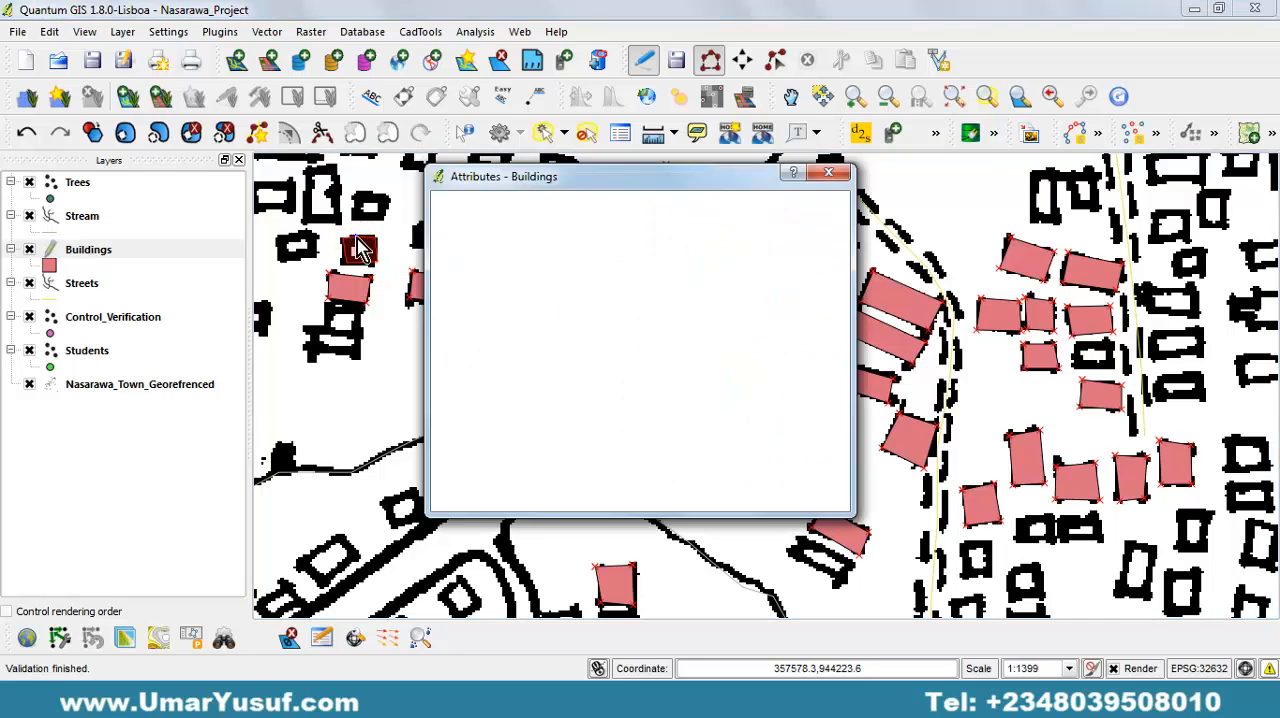
key(Return)
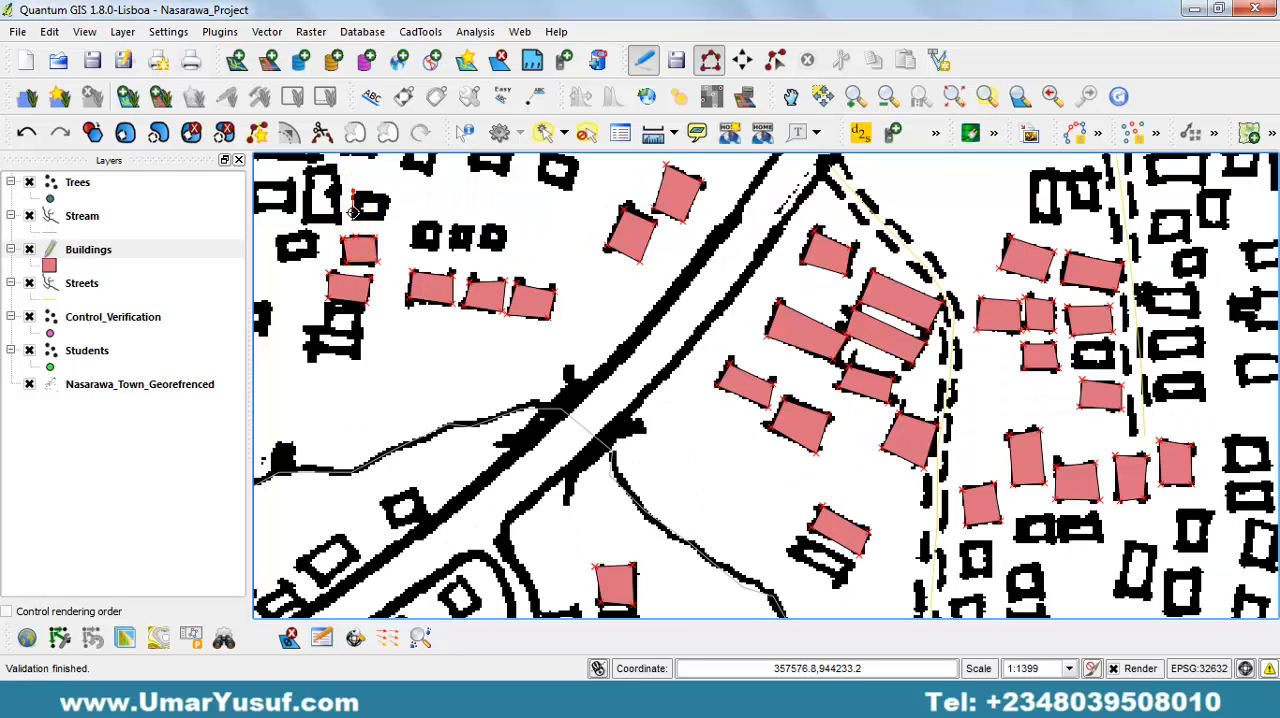
Digitize the northernmost building of this western column, just east of the tall undigitized building, with empty attributes.
click(351, 211)
click(386, 218)
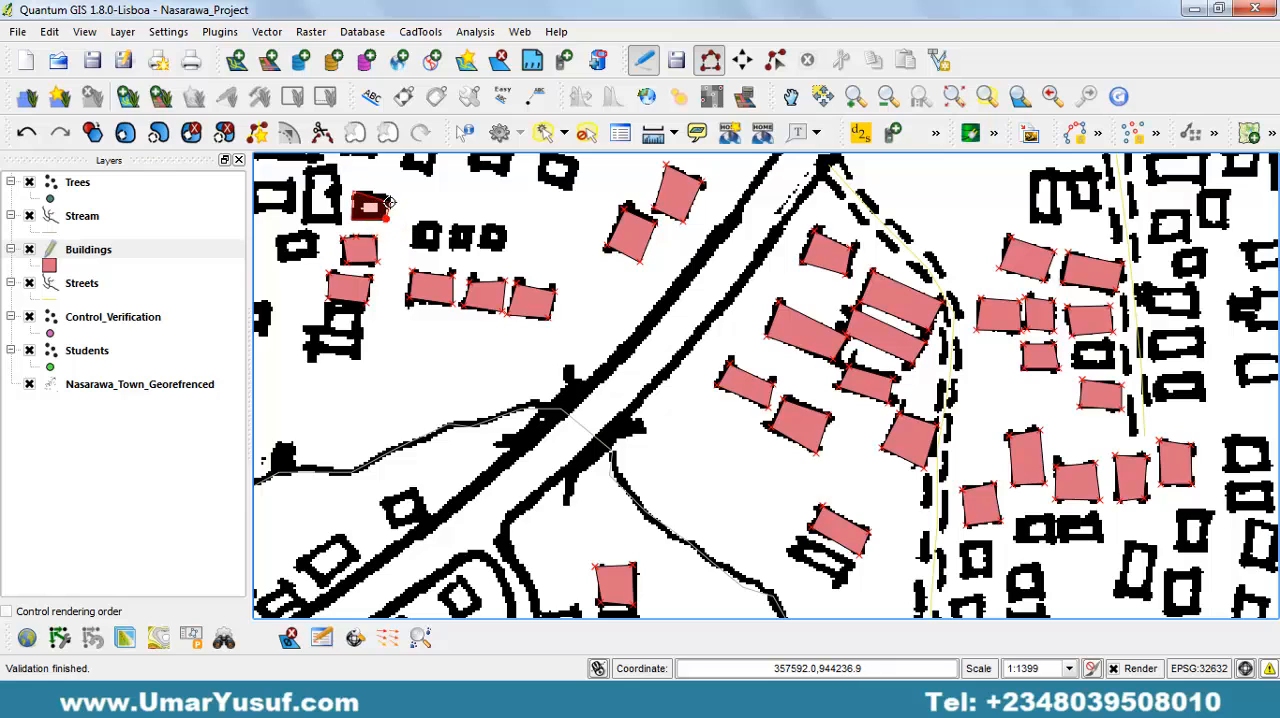
click(378, 195)
right_click(380, 197)
key(Return)
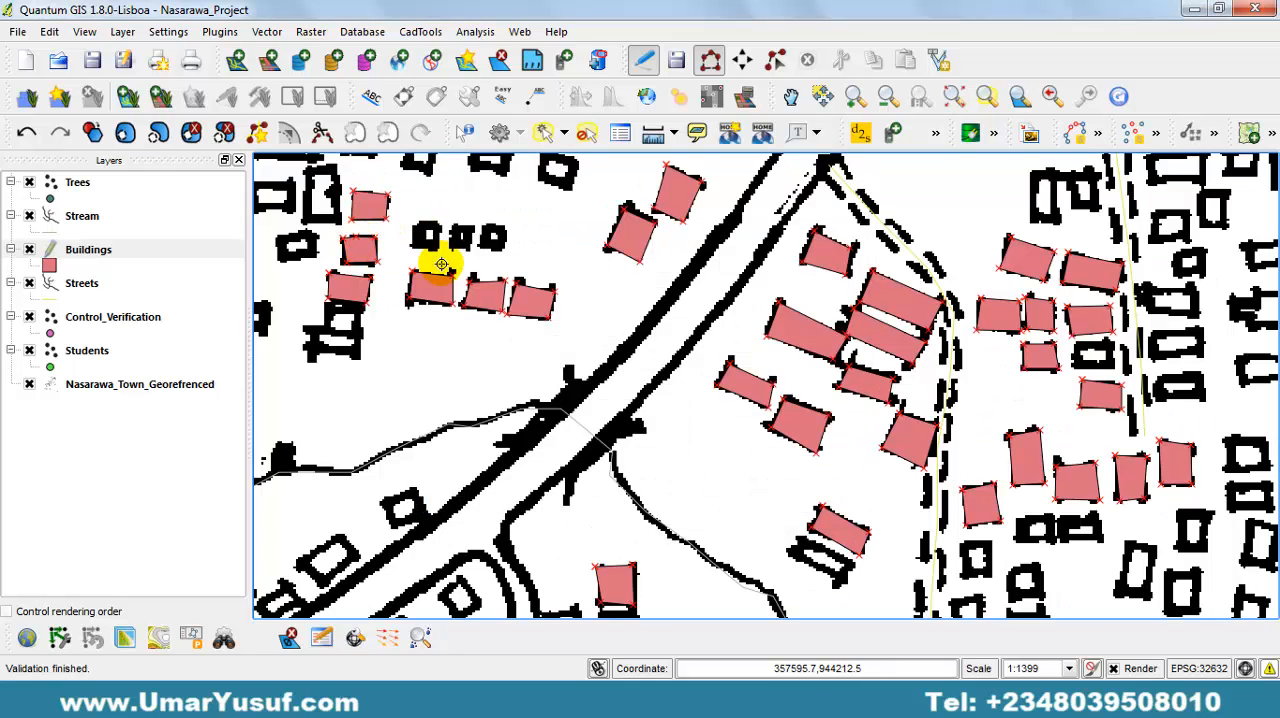
Digitize the westernmost of the three small buildings north of the three-building row, leaving its attributes empty.
click(412, 219)
click(413, 249)
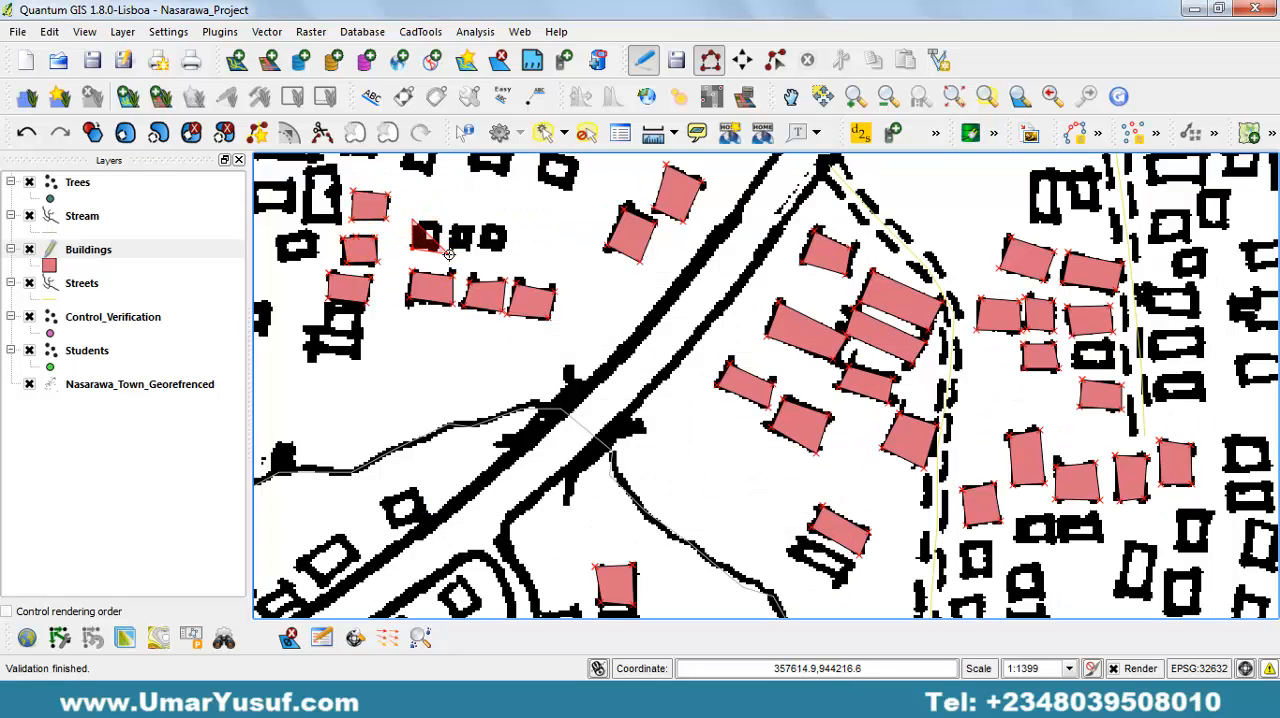
click(442, 249)
click(440, 224)
right_click(441, 225)
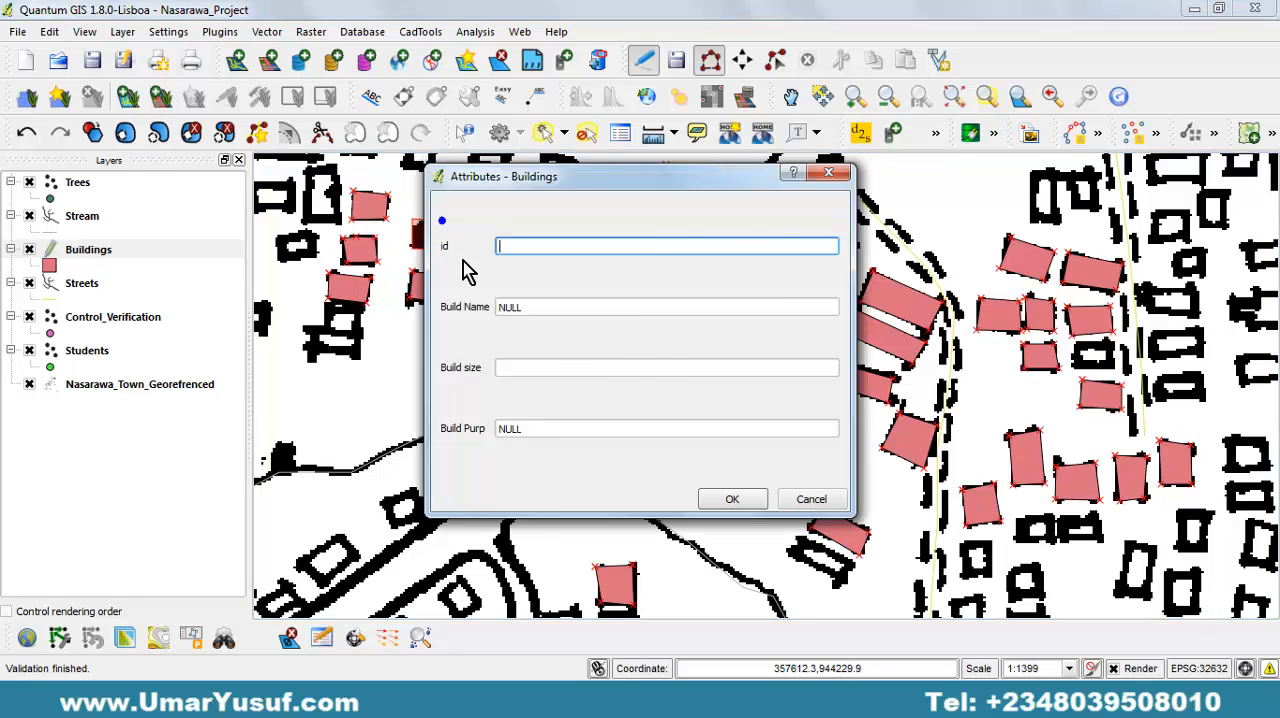
key(Return)
Digitize the middle one of the three small buildings north of the row, with empty attributes.
click(447, 226)
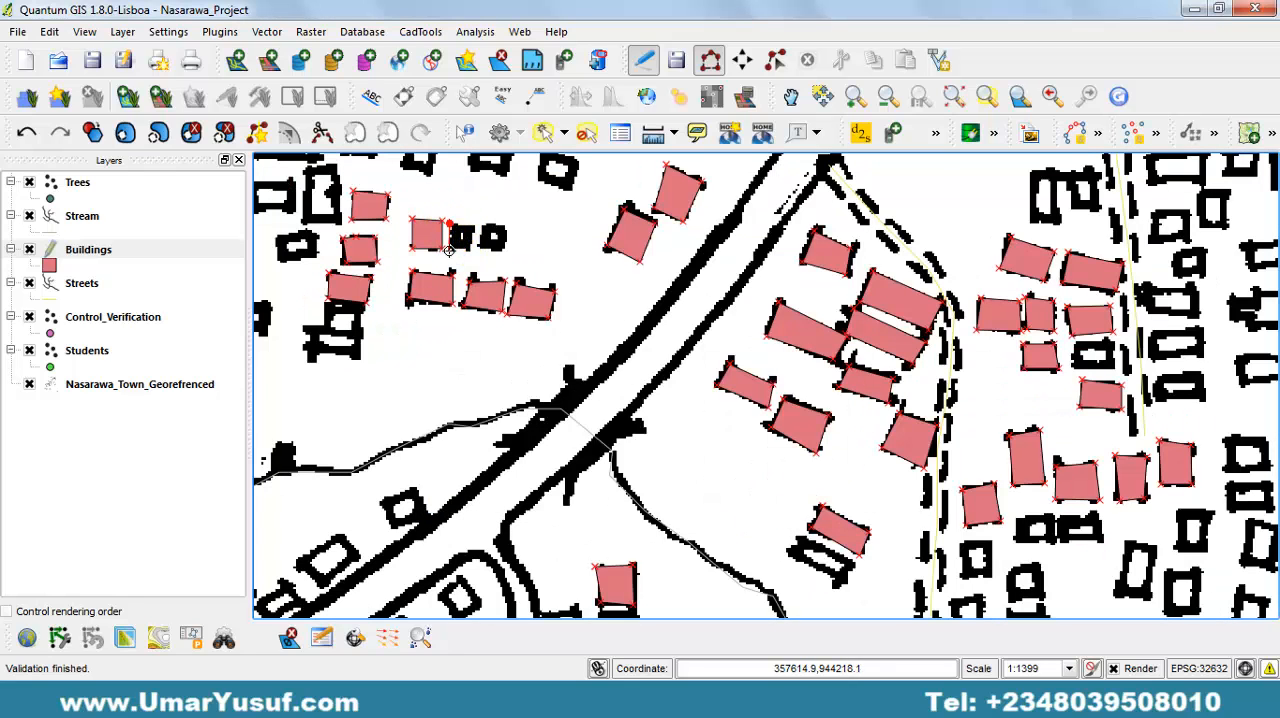
click(469, 250)
click(475, 225)
right_click(475, 225)
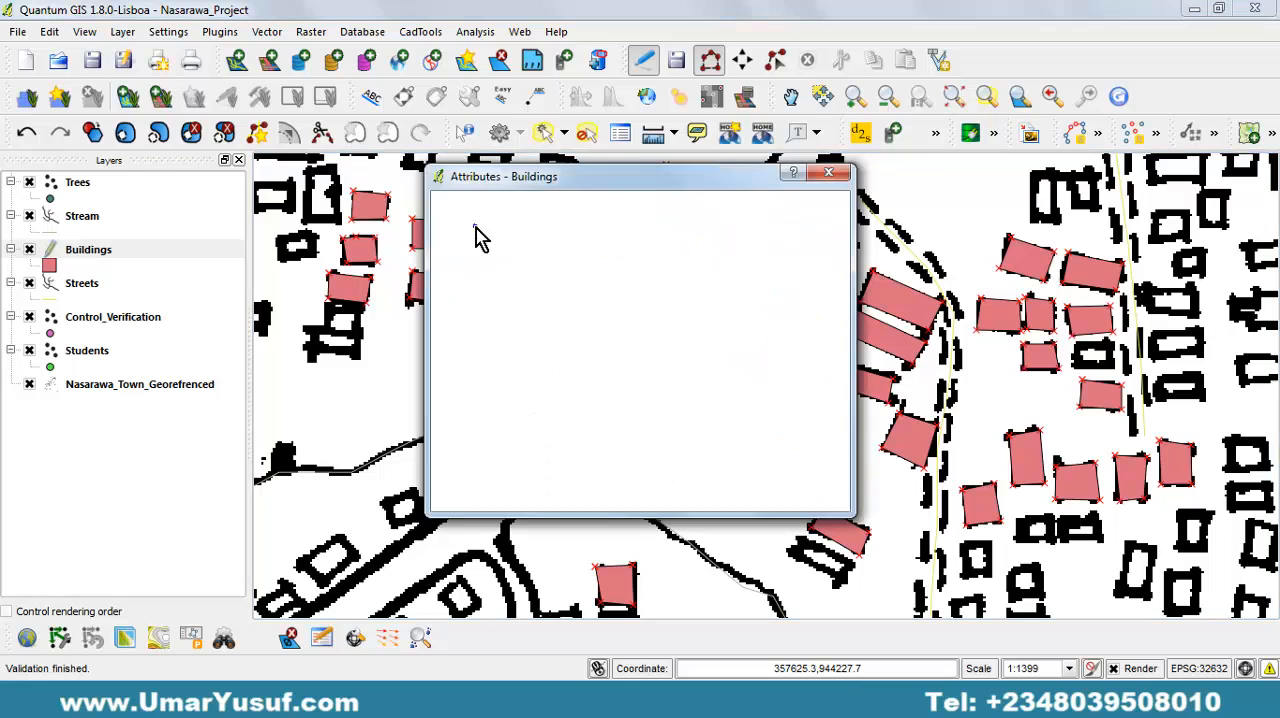
key(Return)
Digitize the easternmost of the three small buildings north of the row, with empty attributes.
click(491, 253)
click(483, 227)
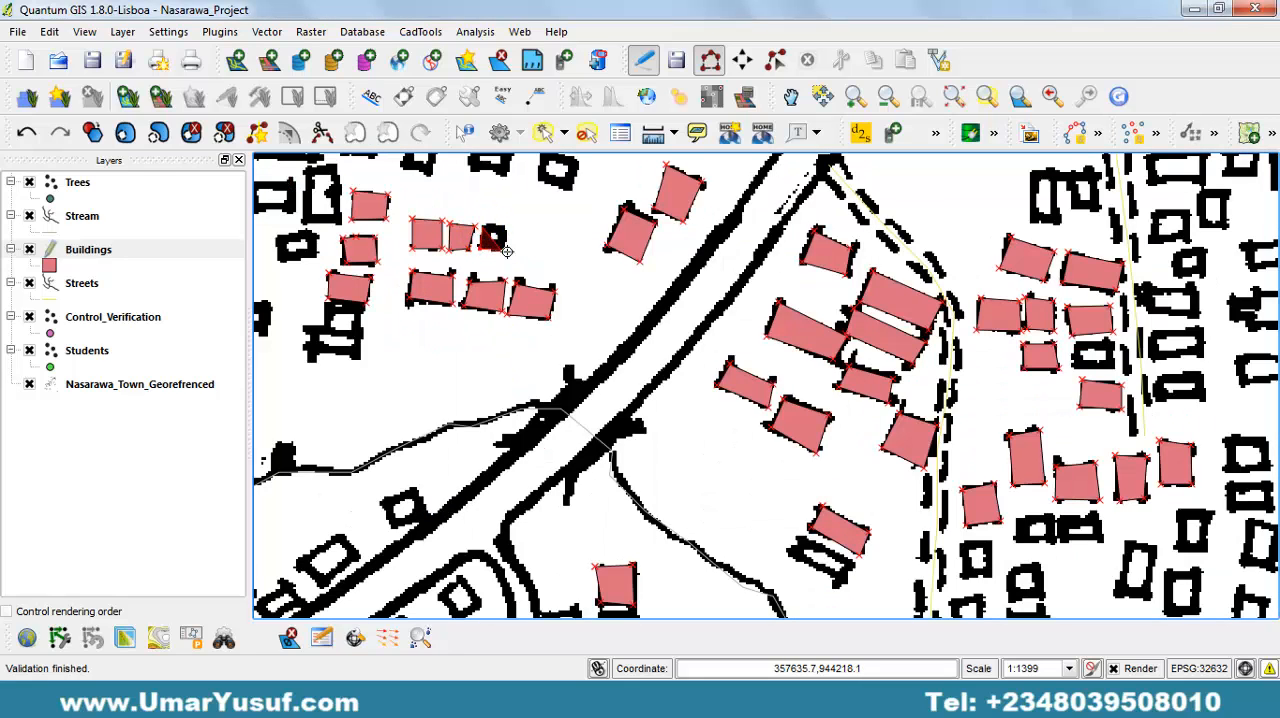
click(508, 228)
right_click(508, 228)
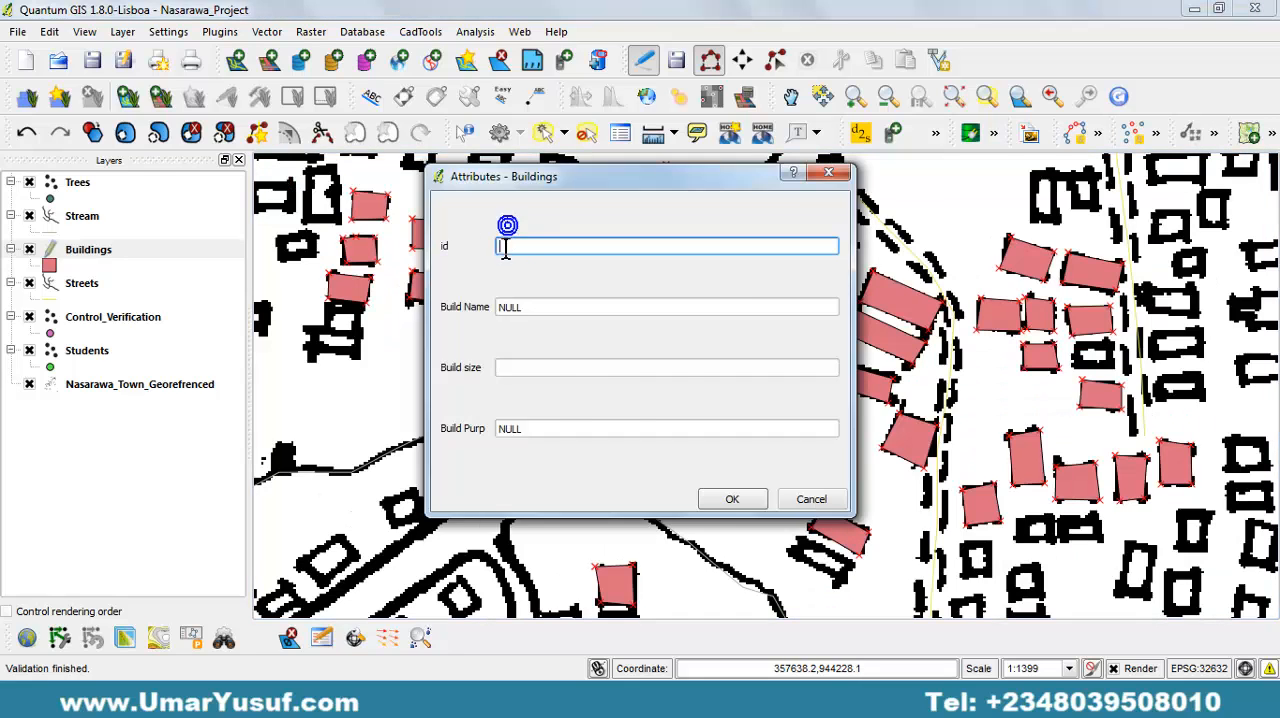
key(Return)
click(510, 277)
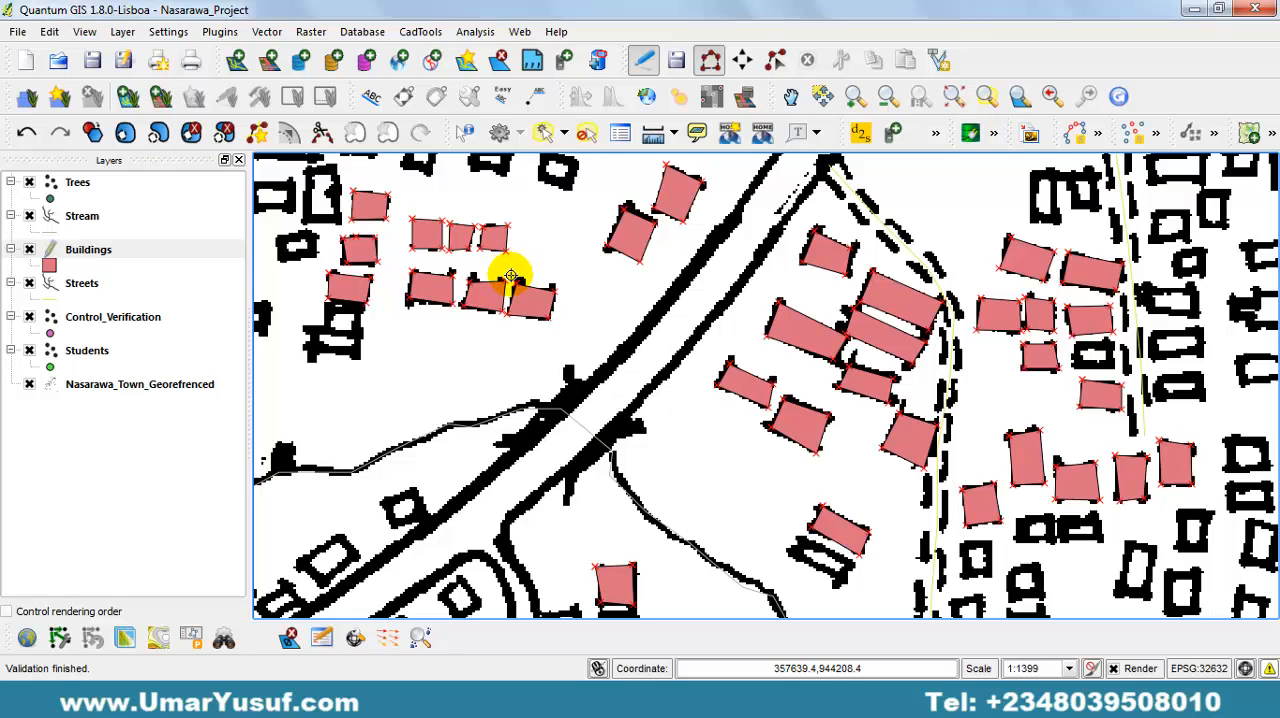
Select the Buildings layer and digitize the remaining small building west of the diagonal dashed road, with empty attributes.
drag(449, 491, 474, 390)
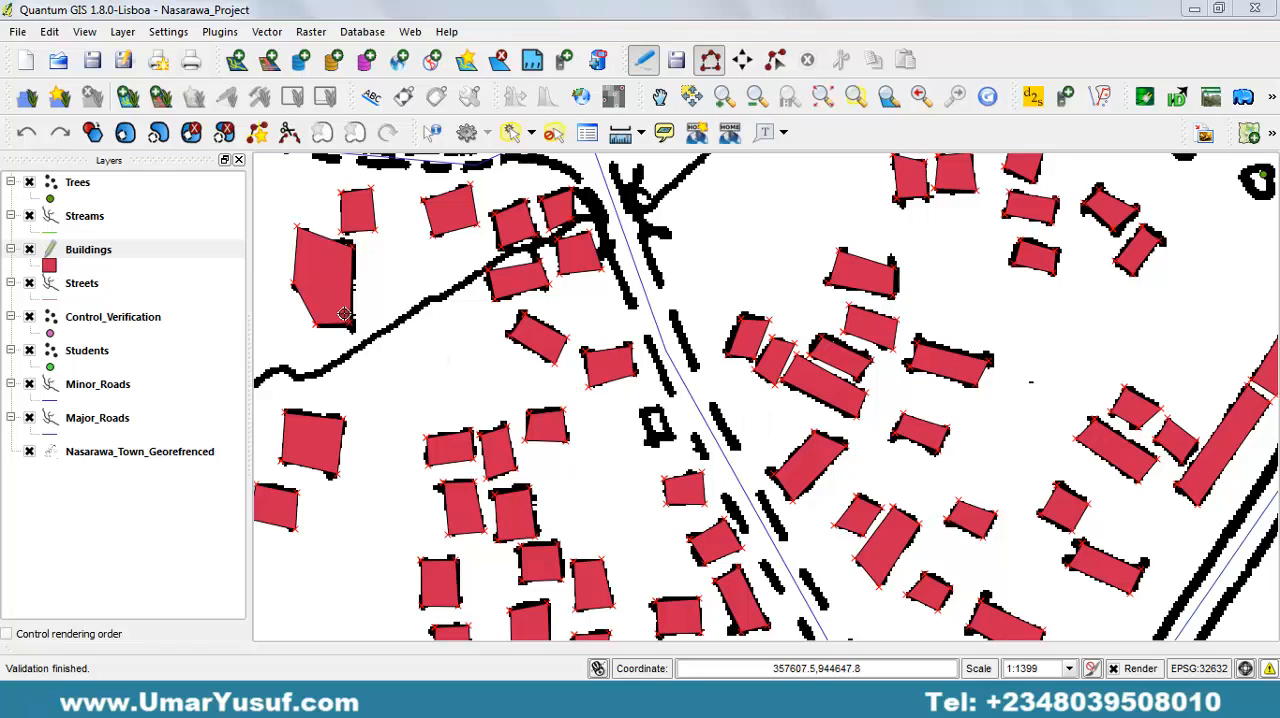
click(142, 252)
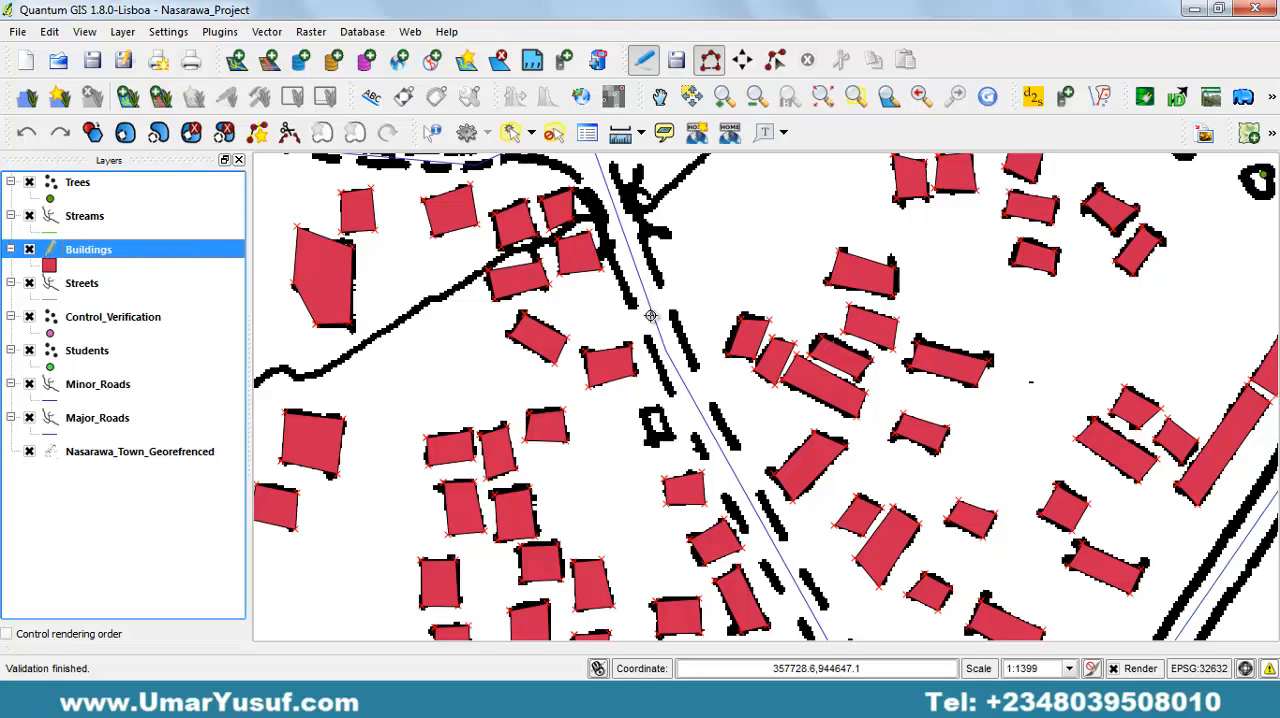
click(652, 410)
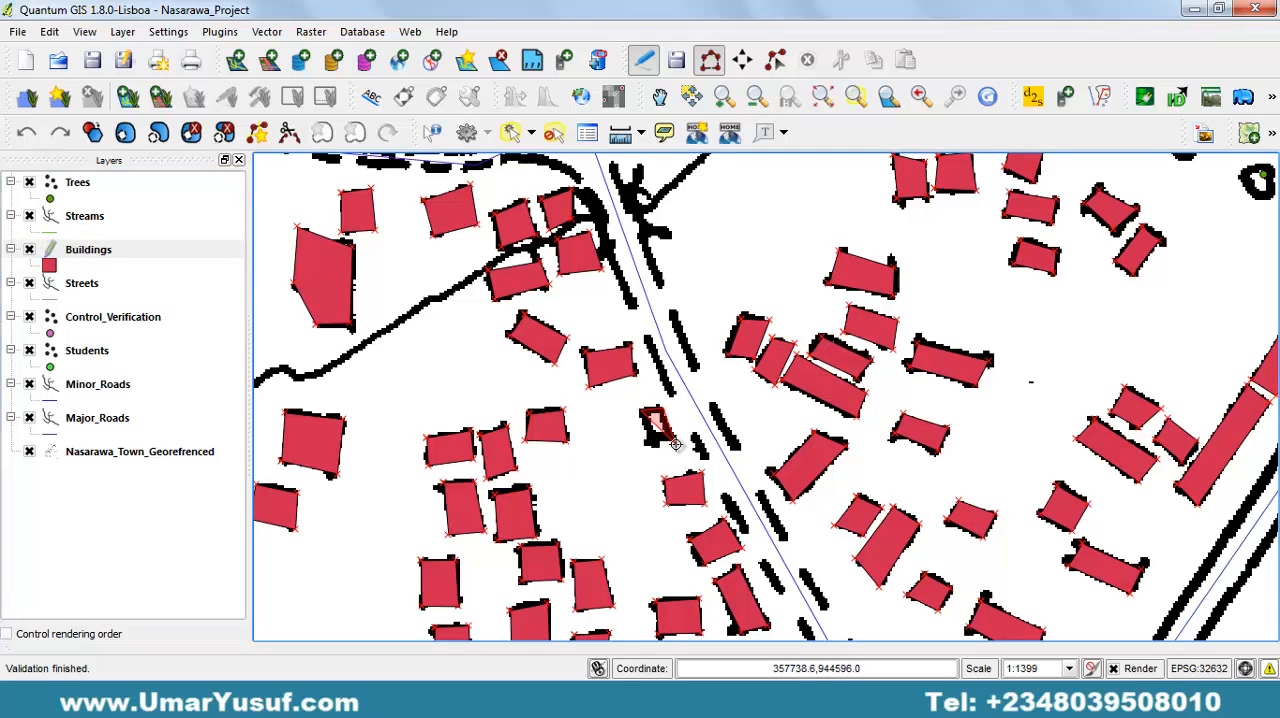
click(675, 440)
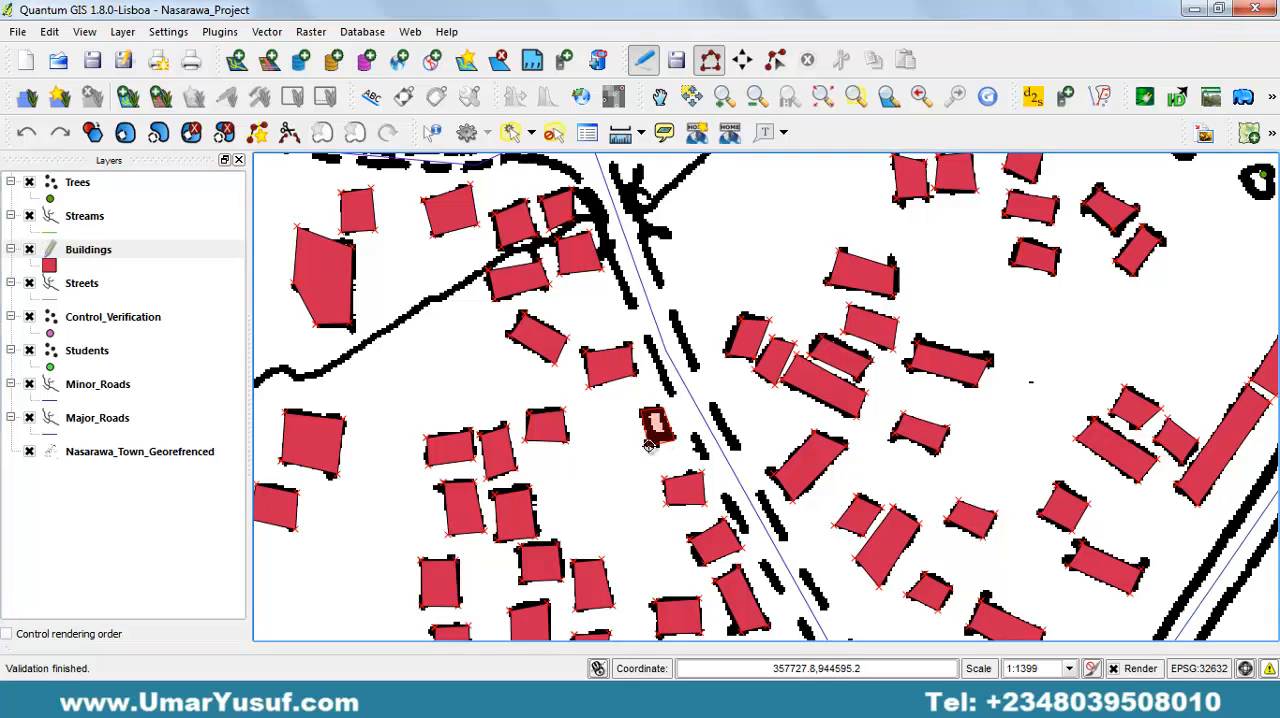
right_click(649, 445)
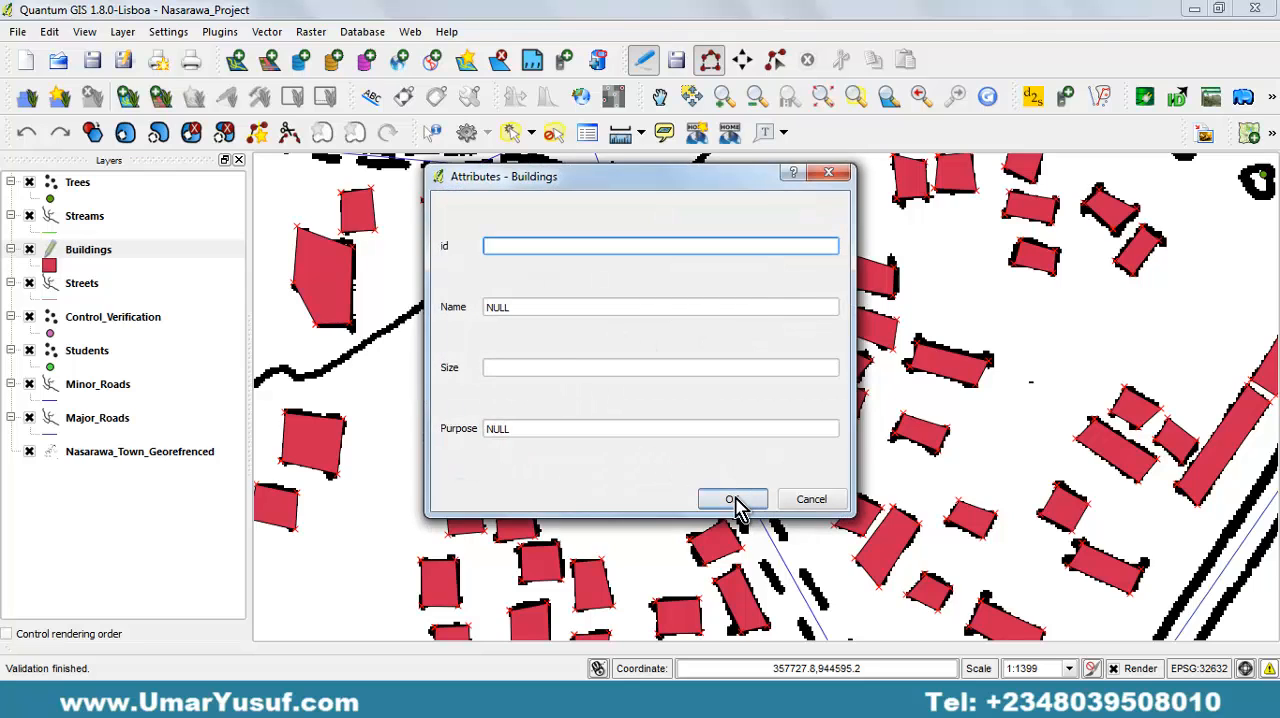
click(733, 499)
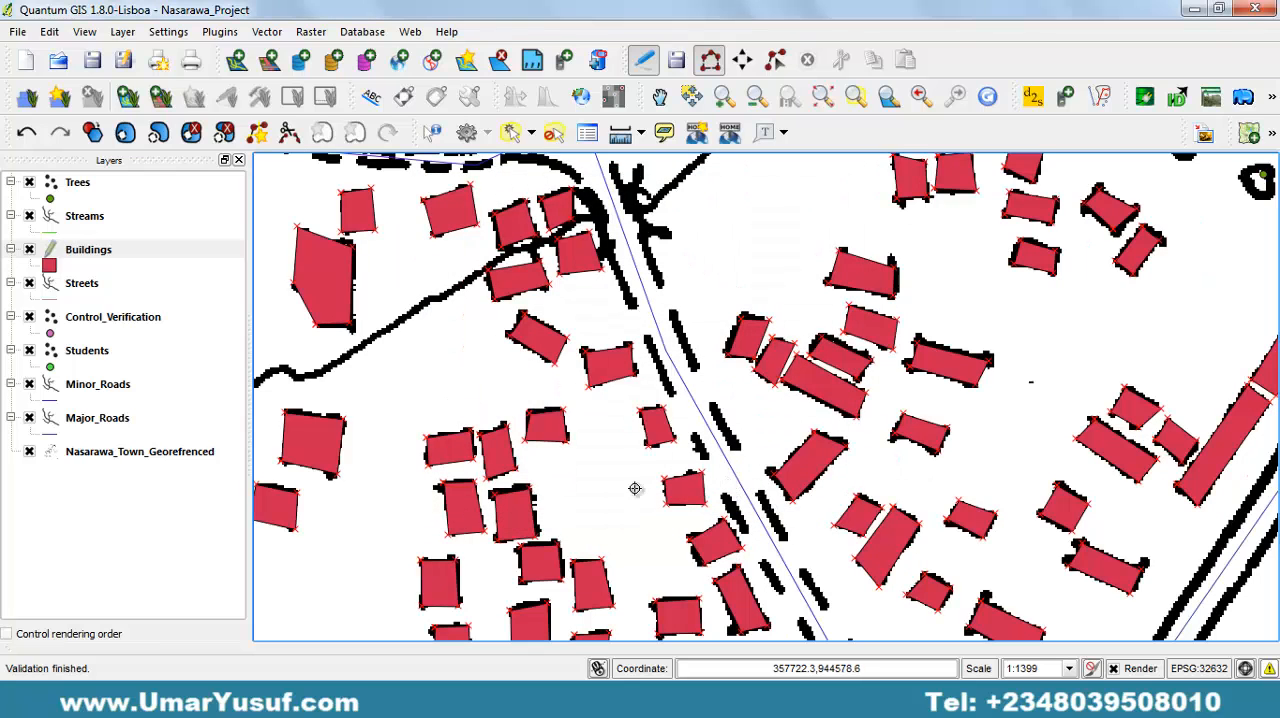
drag(601, 495, 639, 445)
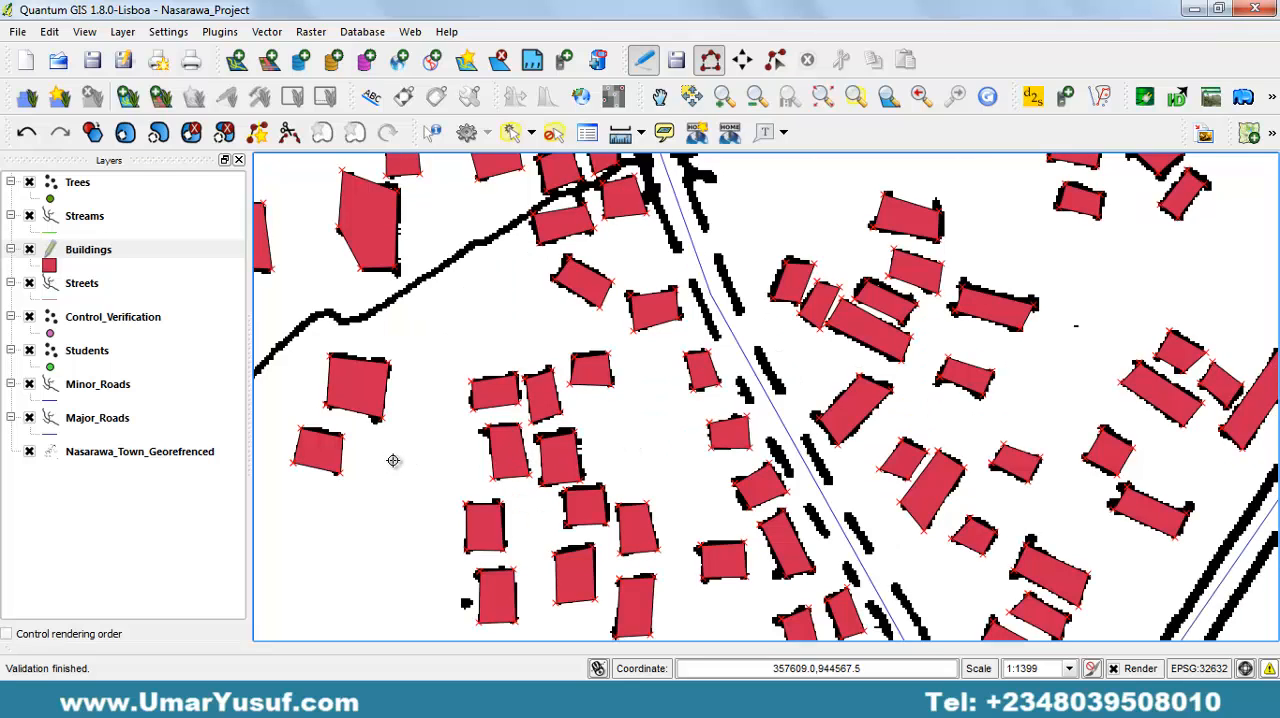
Make the Streams layer editable and start adding a line feature for the untraced stream.
drag(393, 460, 543, 434)
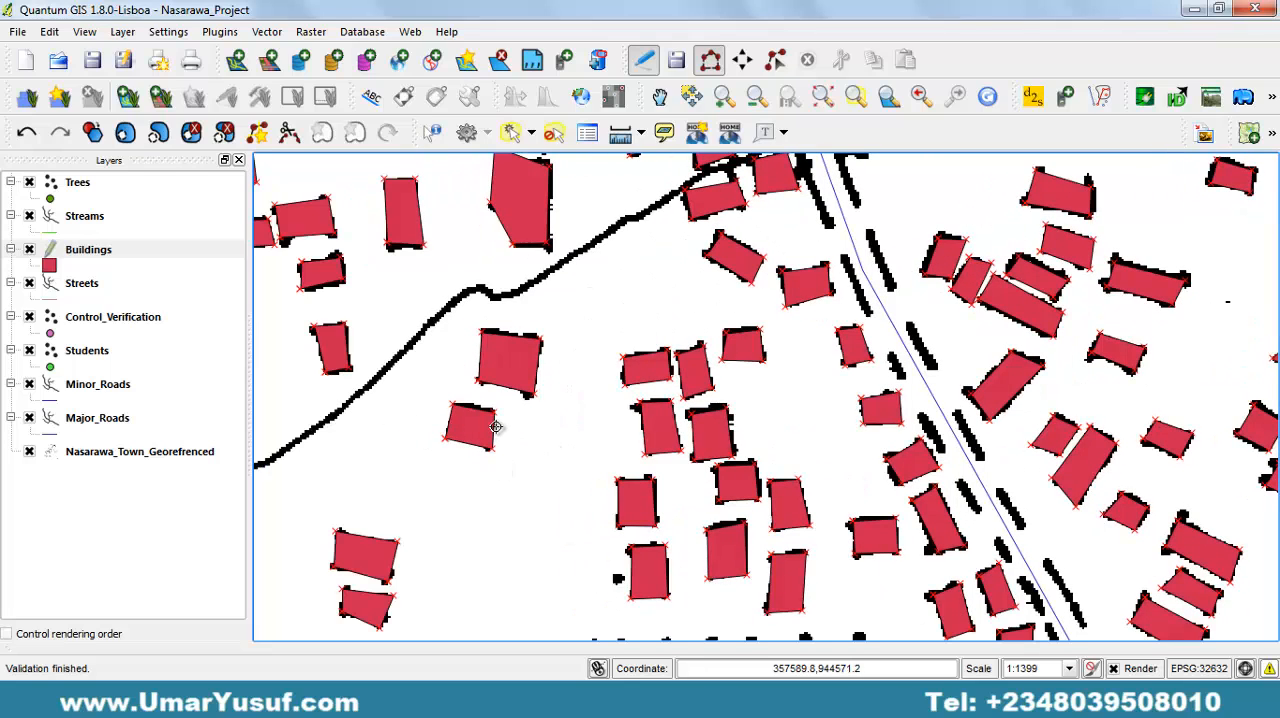
drag(547, 296, 623, 449)
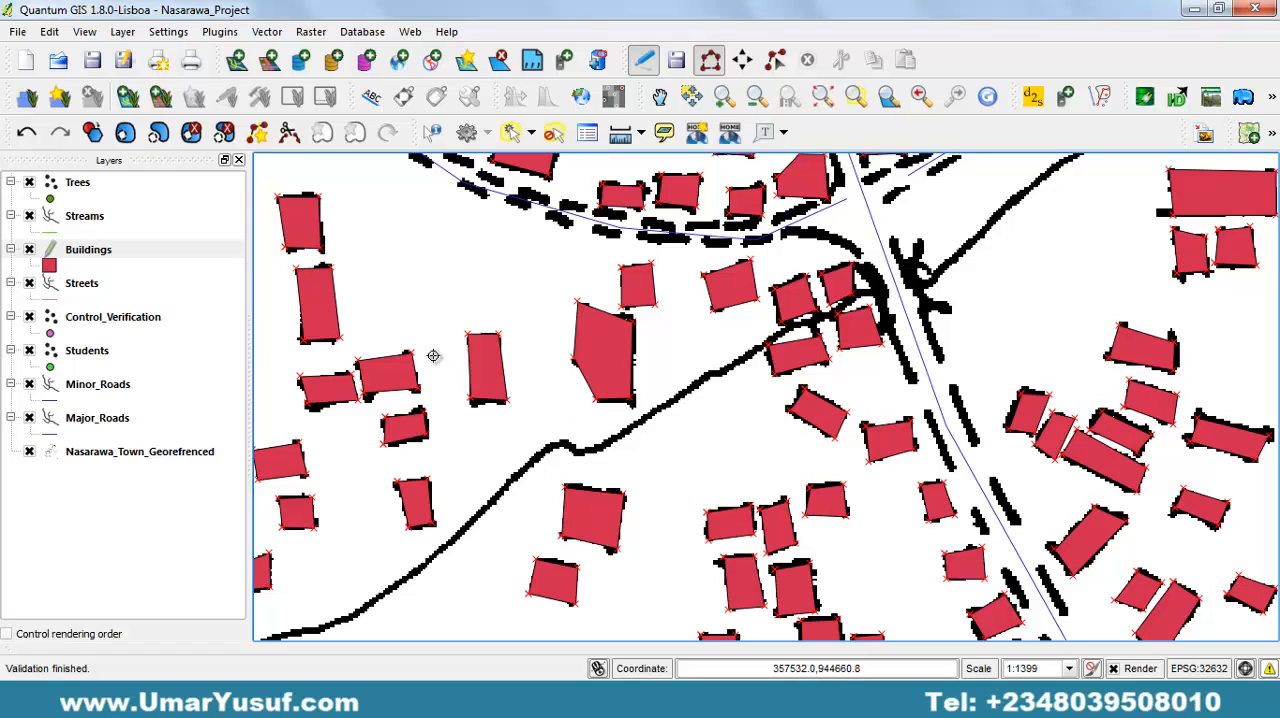
click(108, 222)
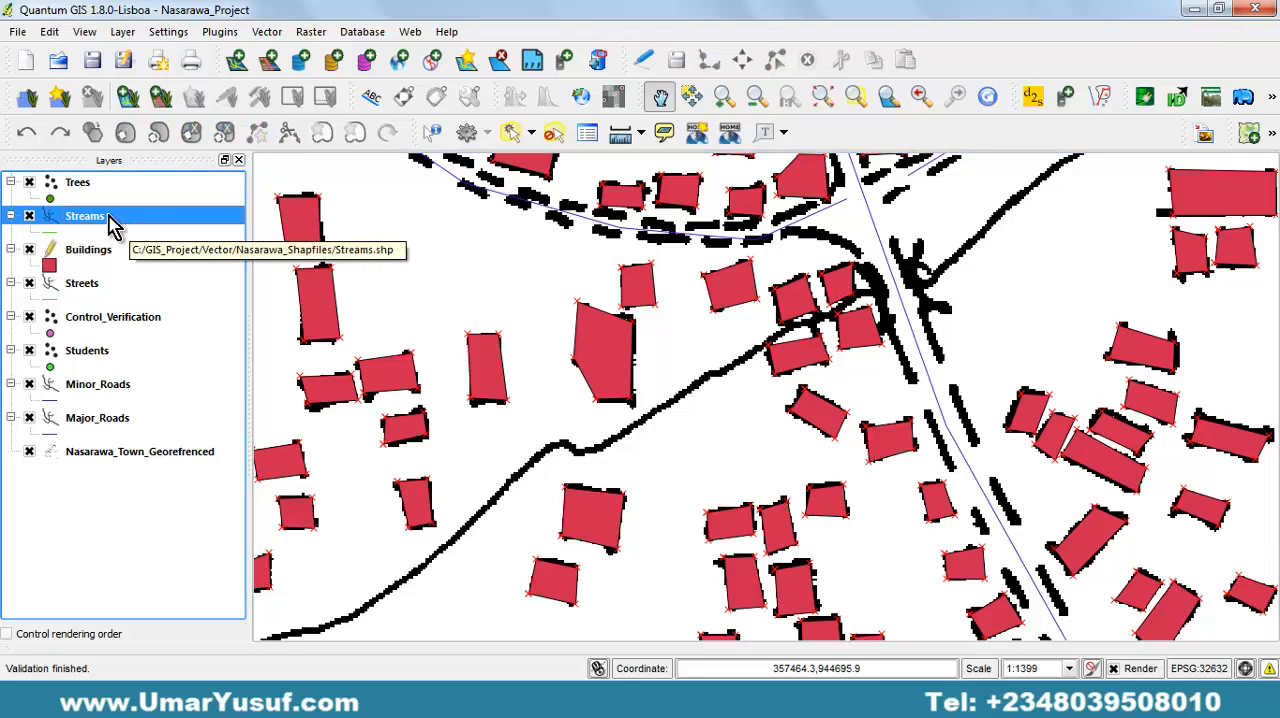
click(648, 62)
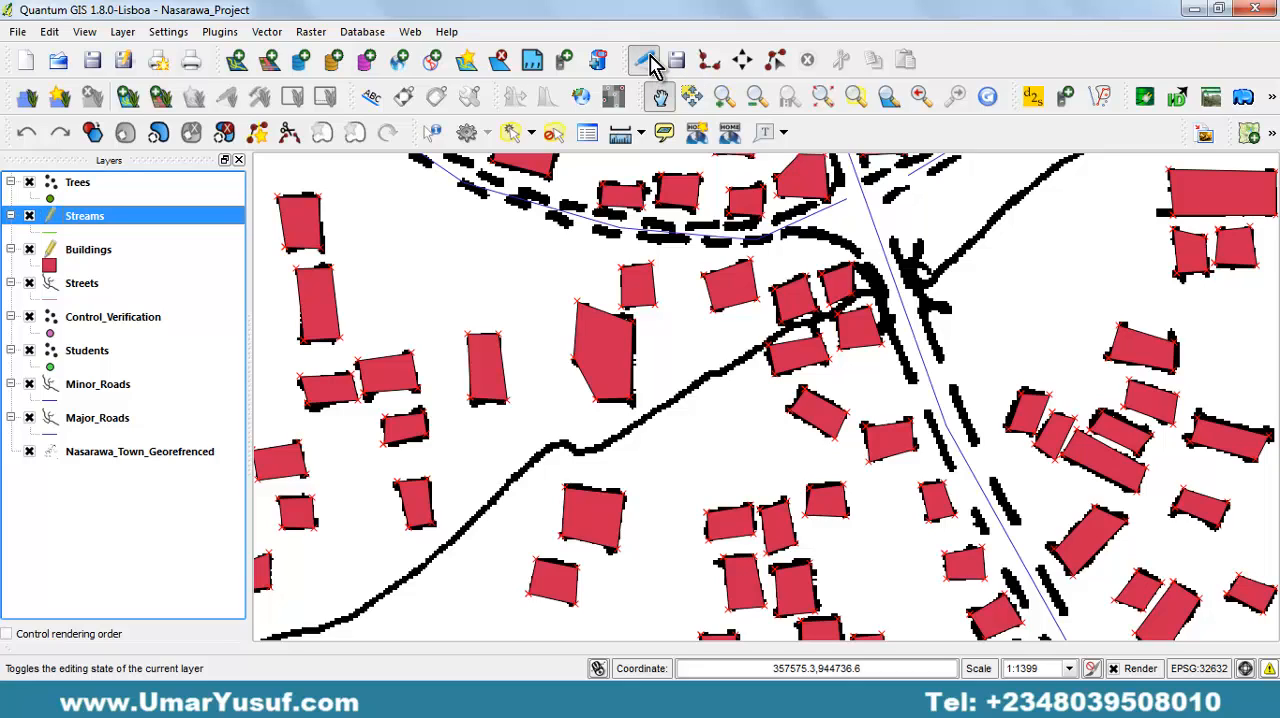
click(709, 62)
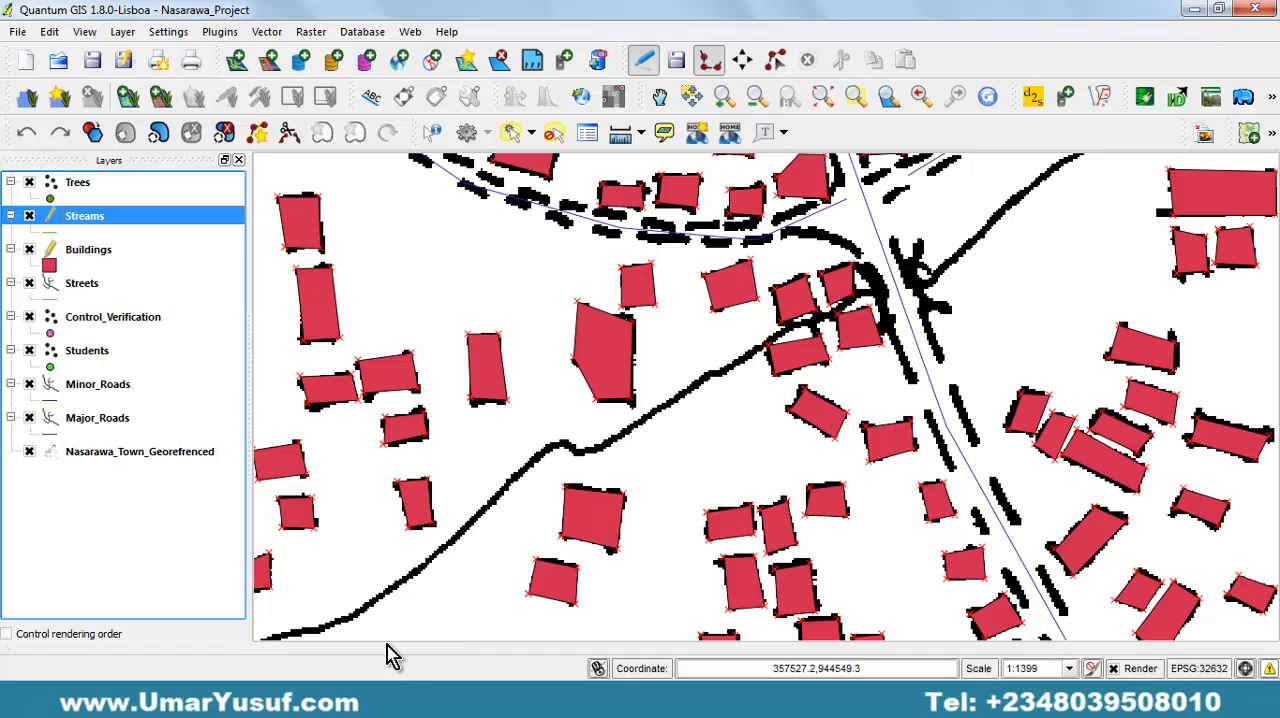
Trace the stream's western part from the junction with the other stream northeastward past the isolated small buildings.
drag(406, 609, 777, 411)
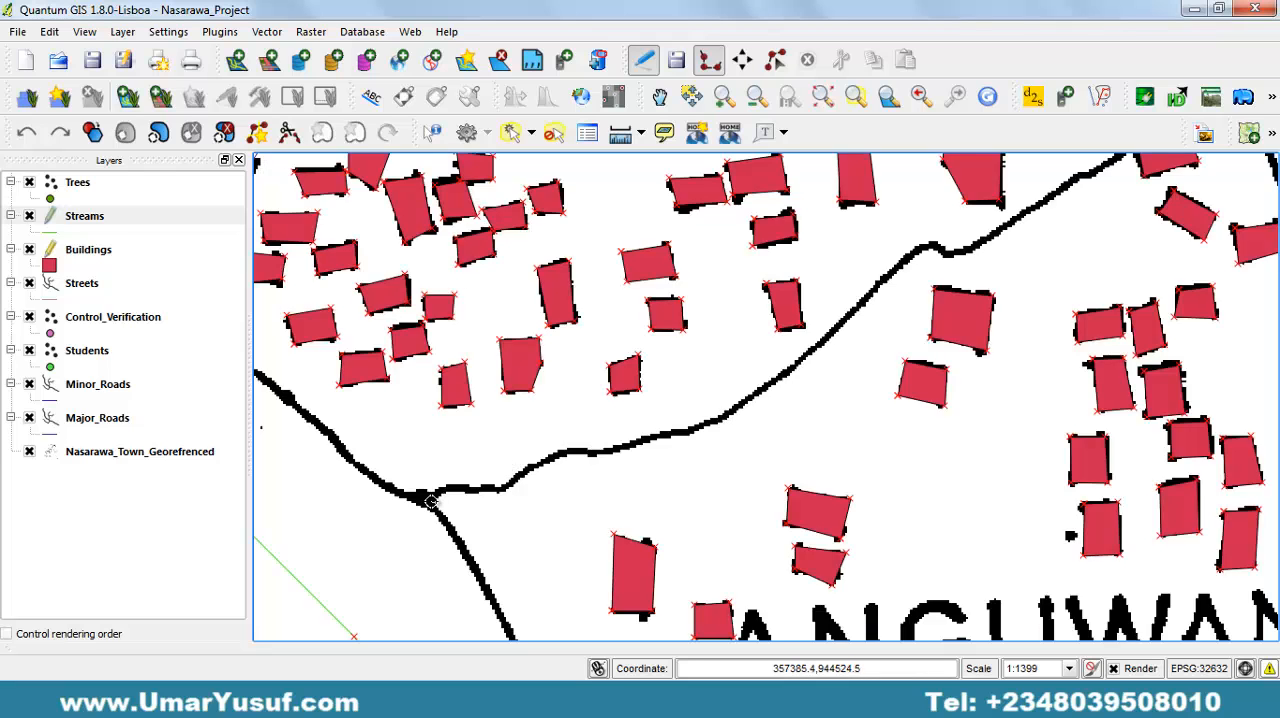
drag(430, 500, 472, 486)
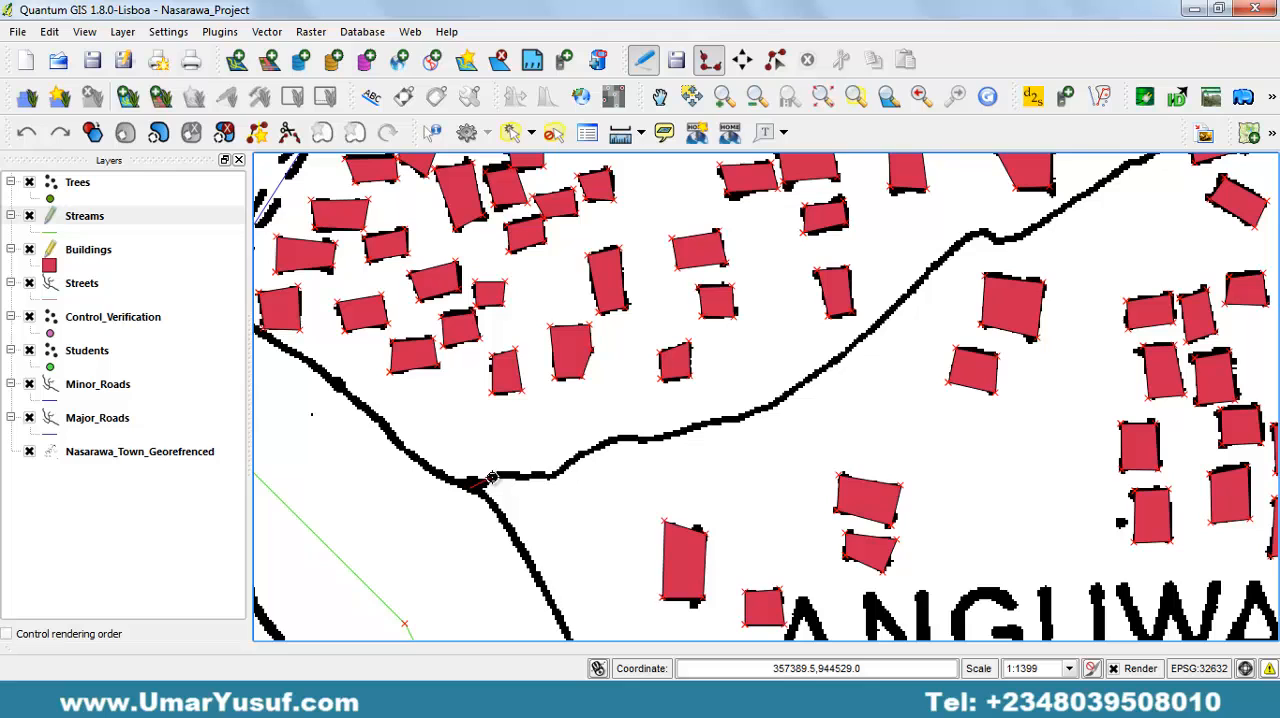
click(491, 477)
drag(446, 549, 617, 409)
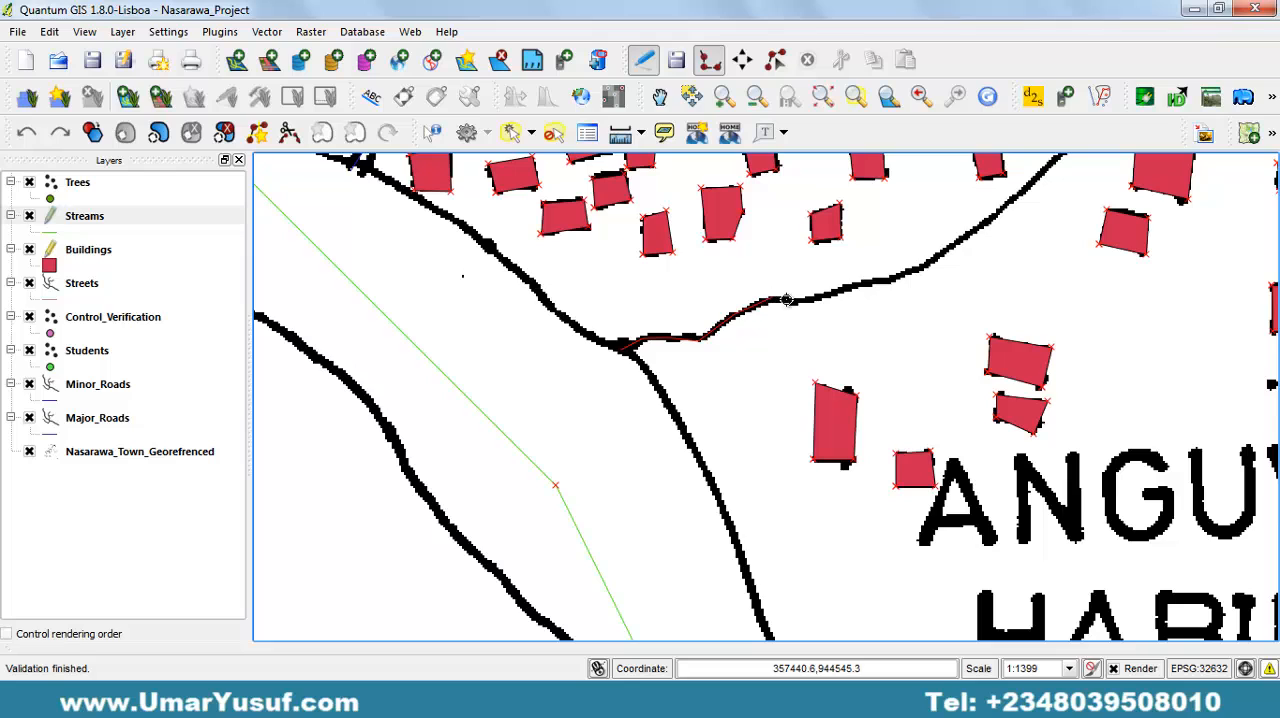
click(823, 297)
click(872, 283)
click(932, 266)
key(space)
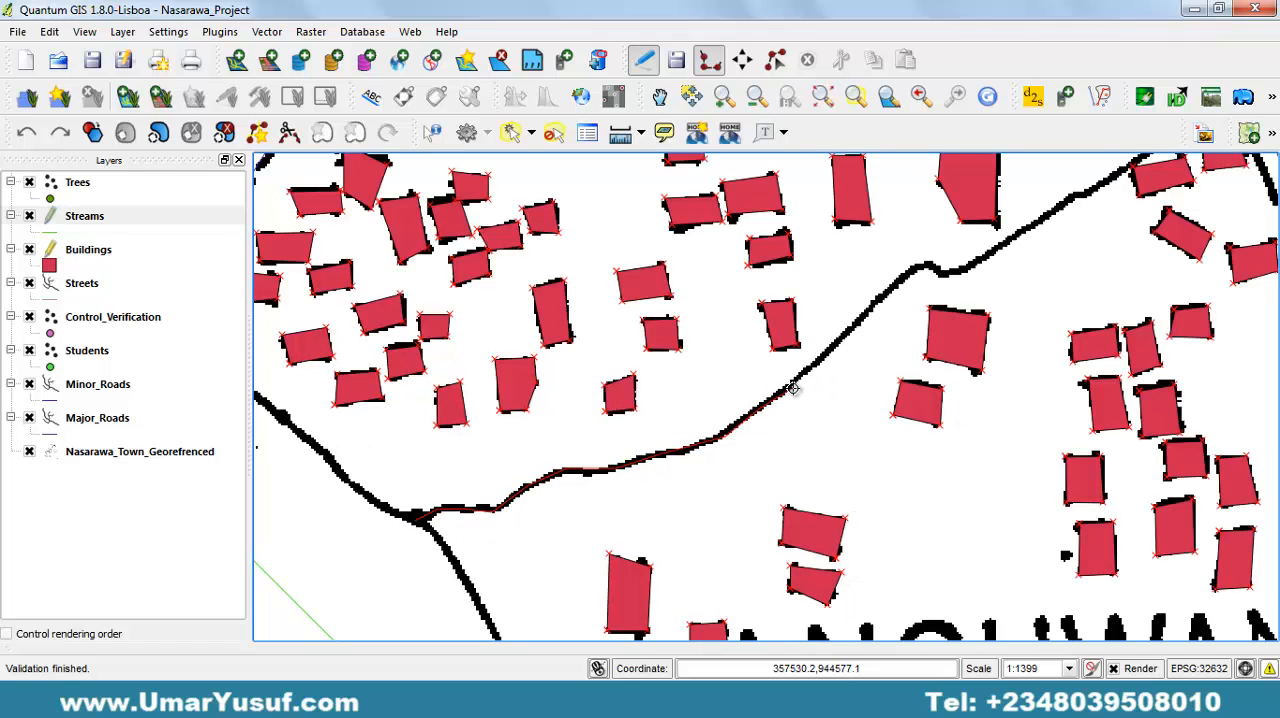
click(792, 388)
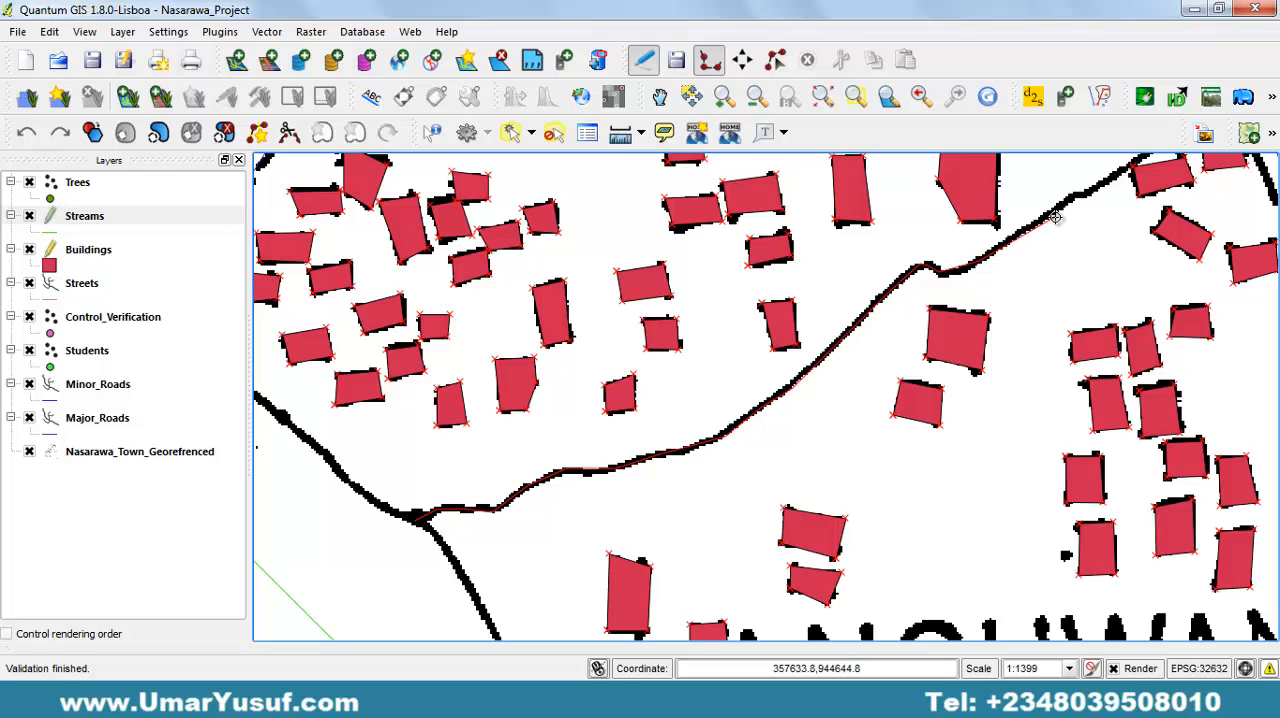
Continue the stream line northeast across the diagonal dashed road and along the south side of the dashed street towards its bend.
drag(1079, 204, 760, 380)
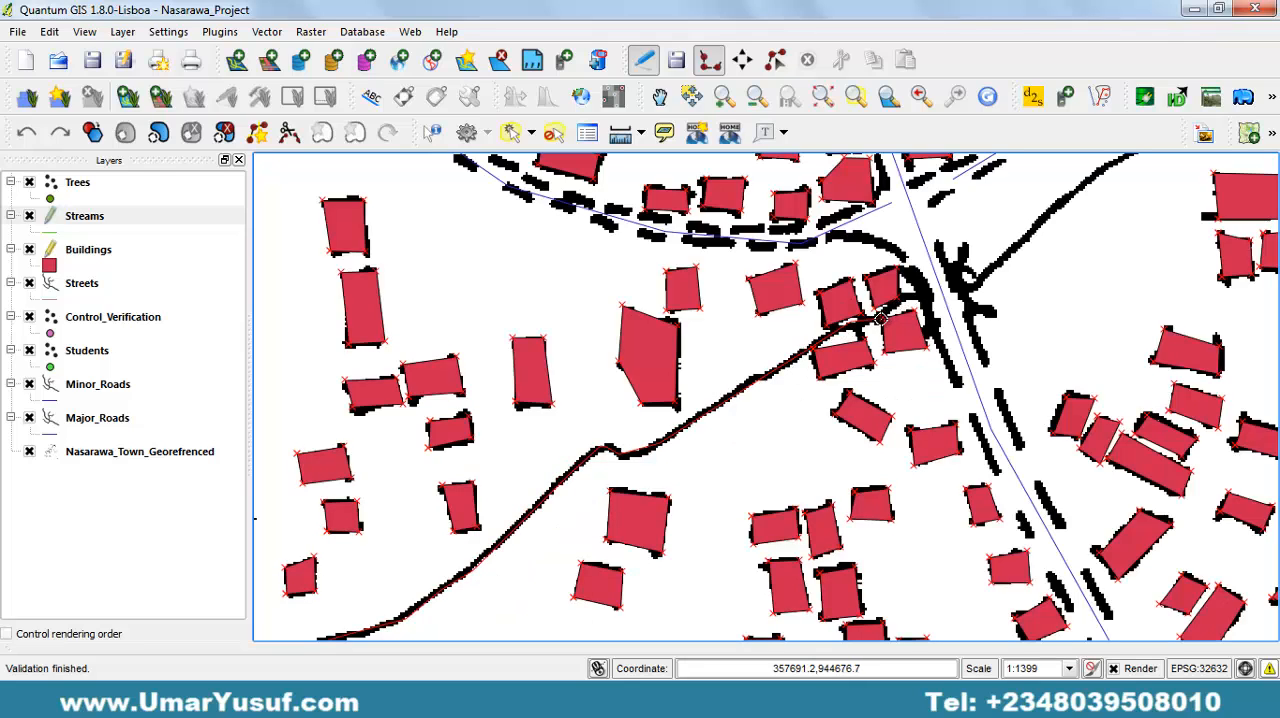
click(962, 288)
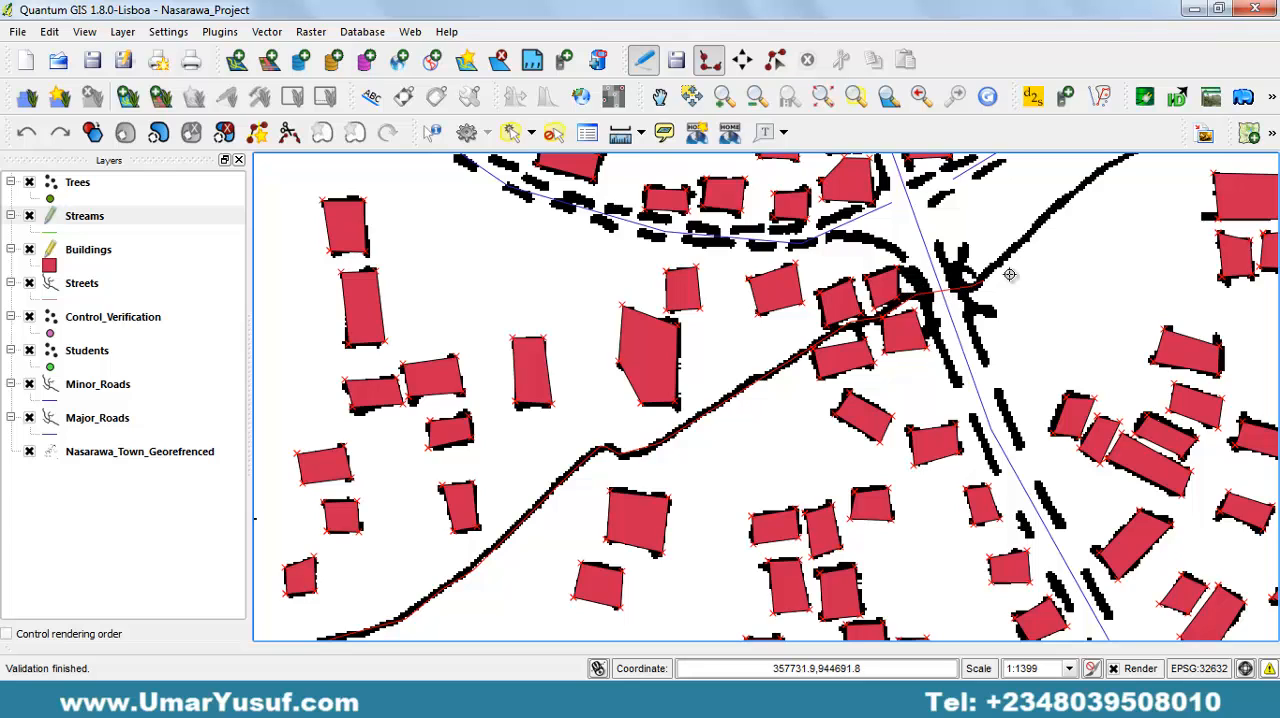
click(1088, 185)
drag(1089, 185, 697, 413)
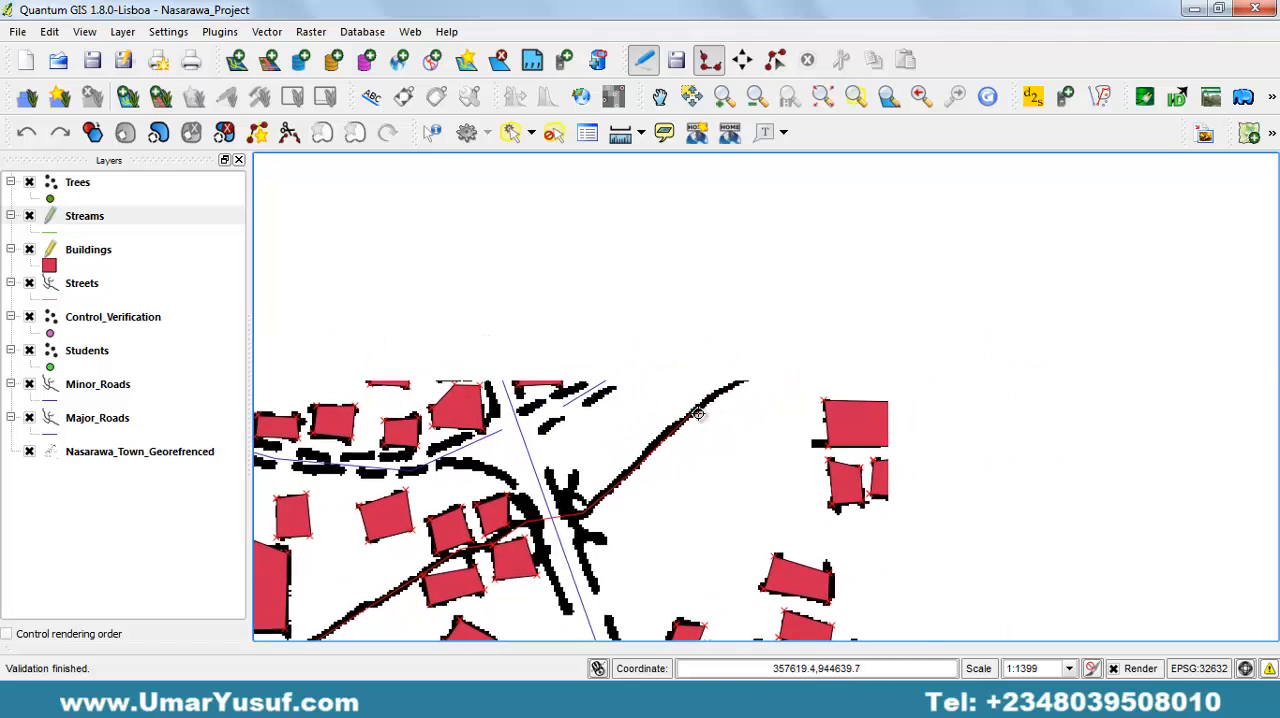
click(751, 376)
click(785, 358)
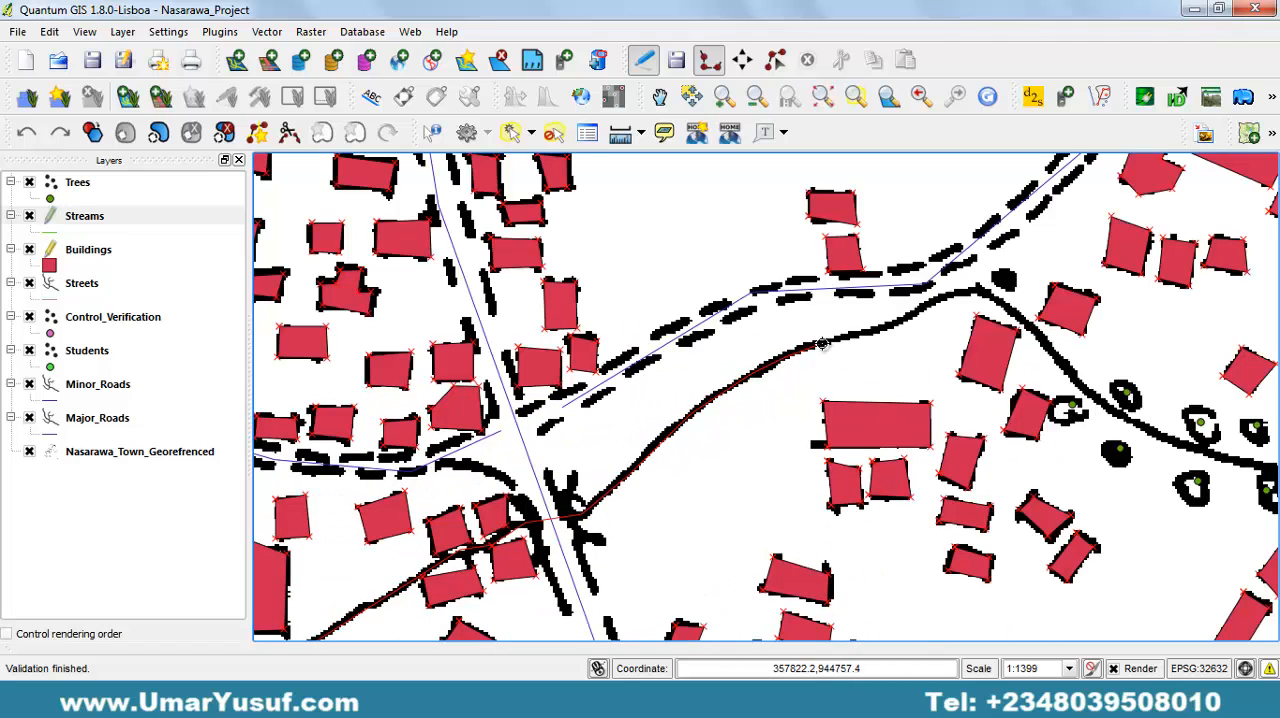
click(822, 345)
click(871, 333)
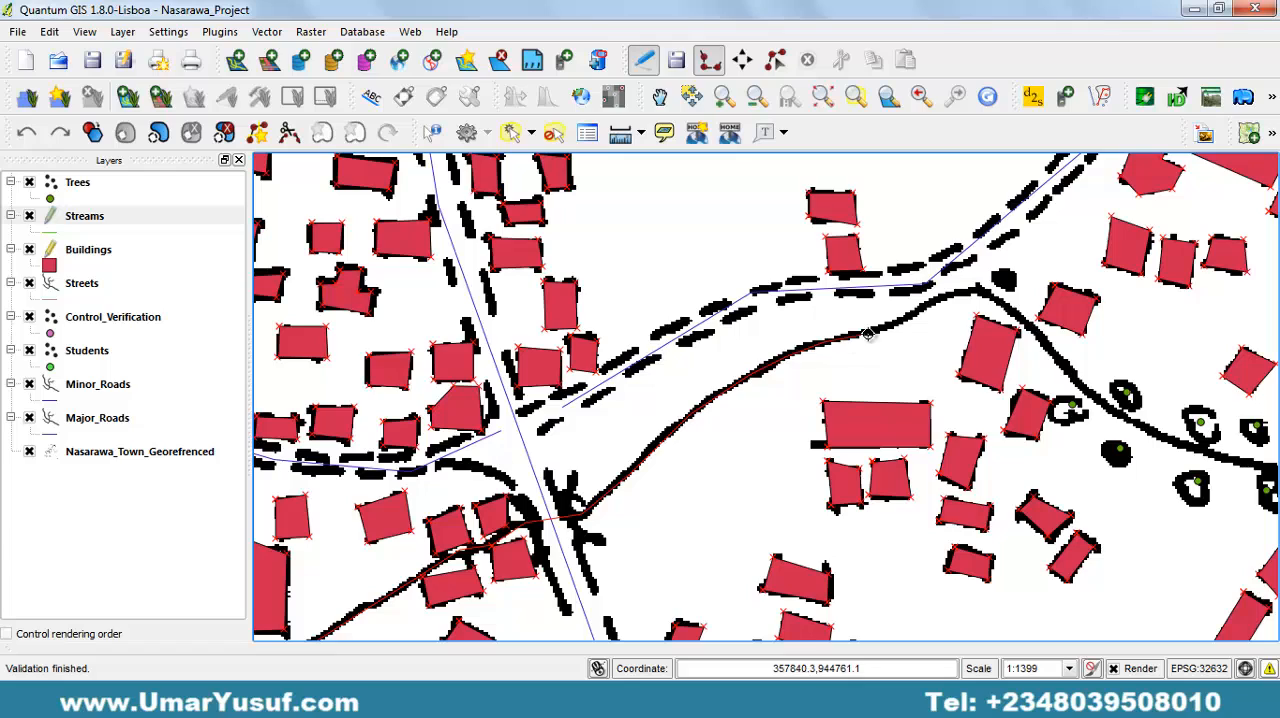
click(922, 308)
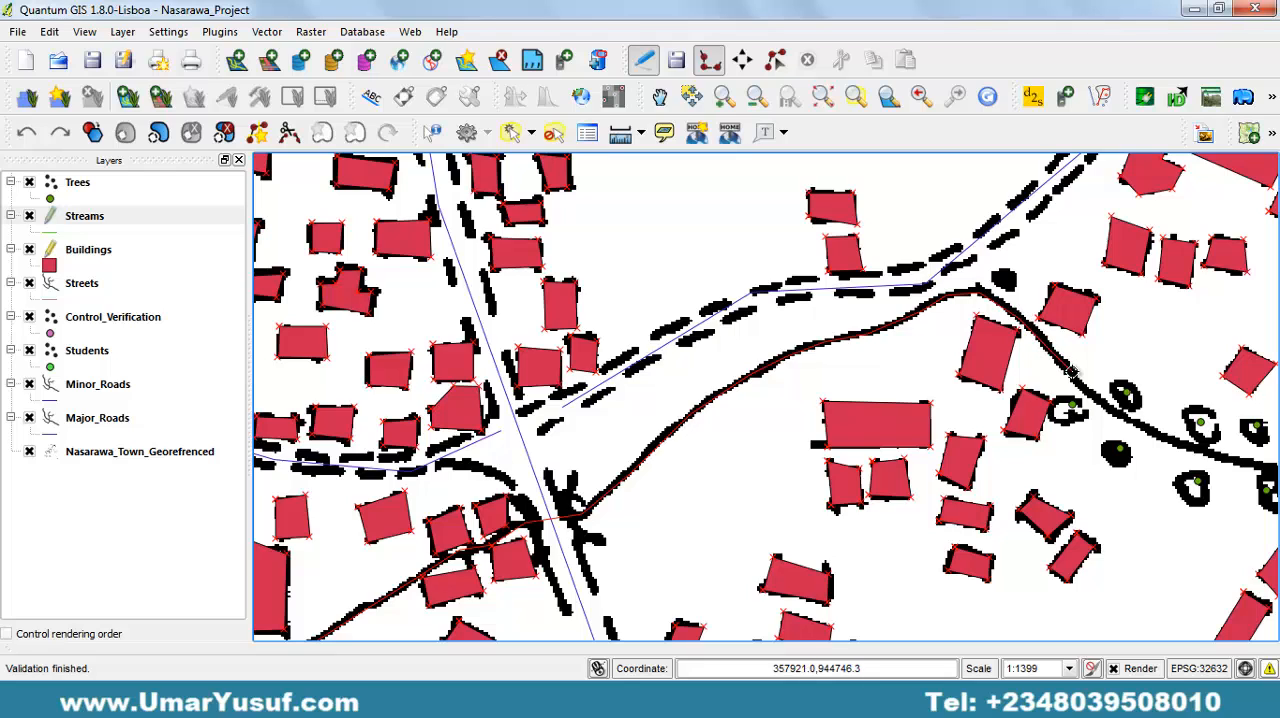
Trace the stream's eastern part between the trees to the major road and finish the line with empty attributes.
drag(1109, 410, 831, 386)
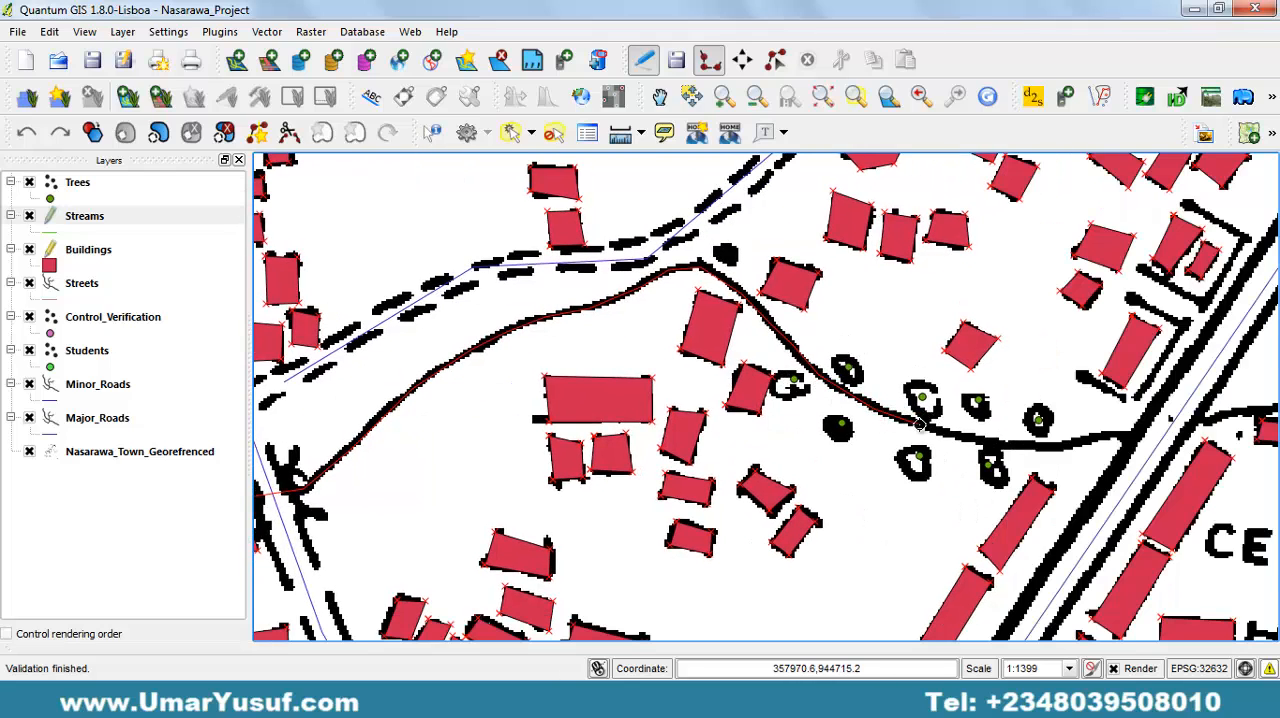
click(969, 440)
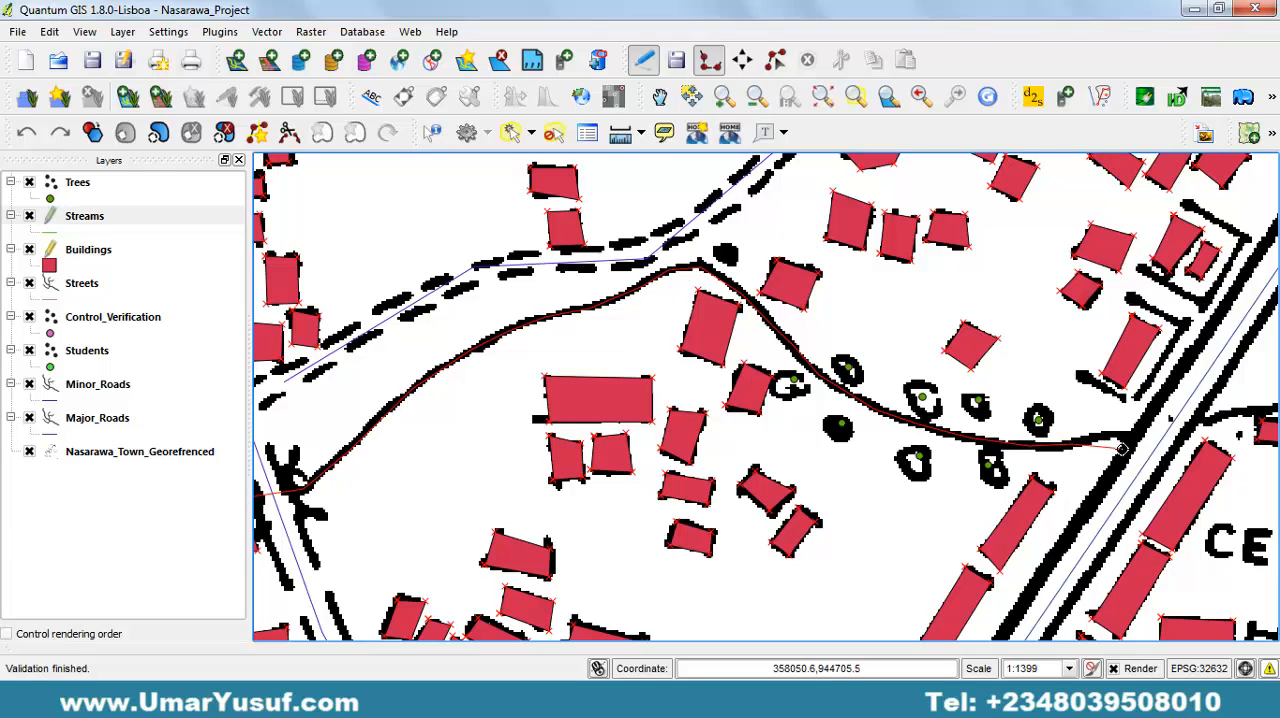
click(1137, 435)
right_click(1162, 388)
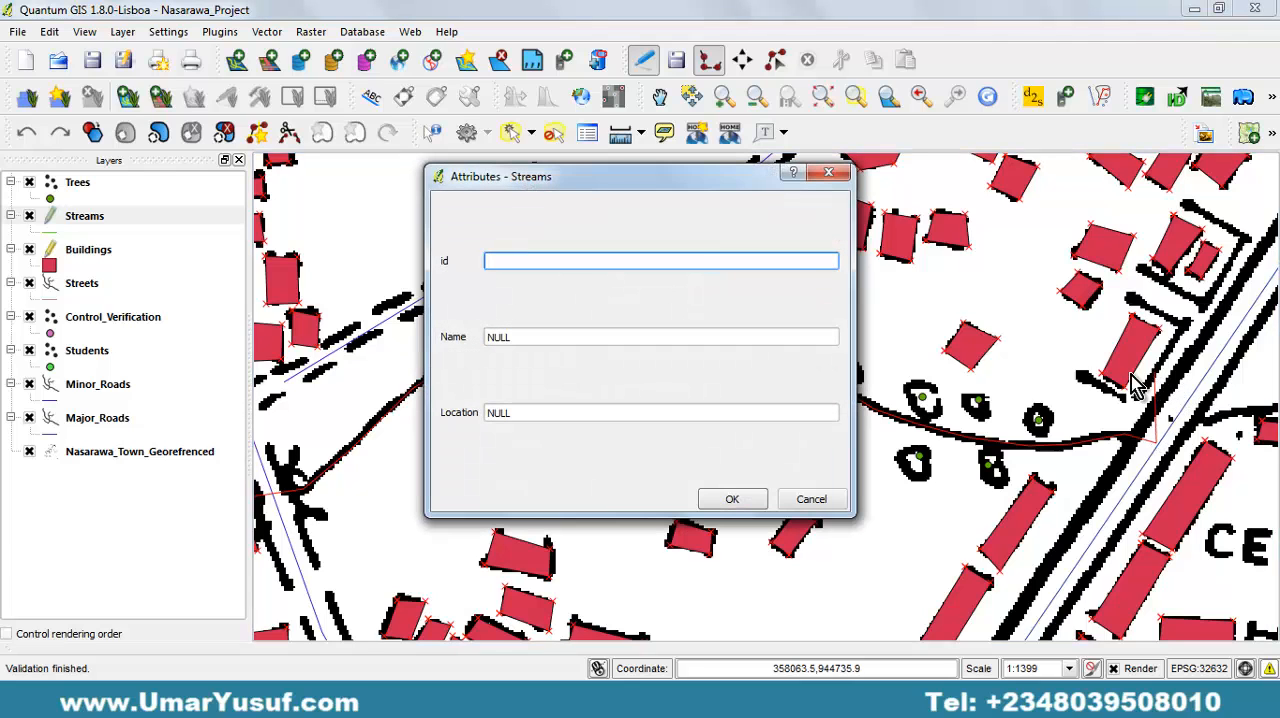
click(738, 500)
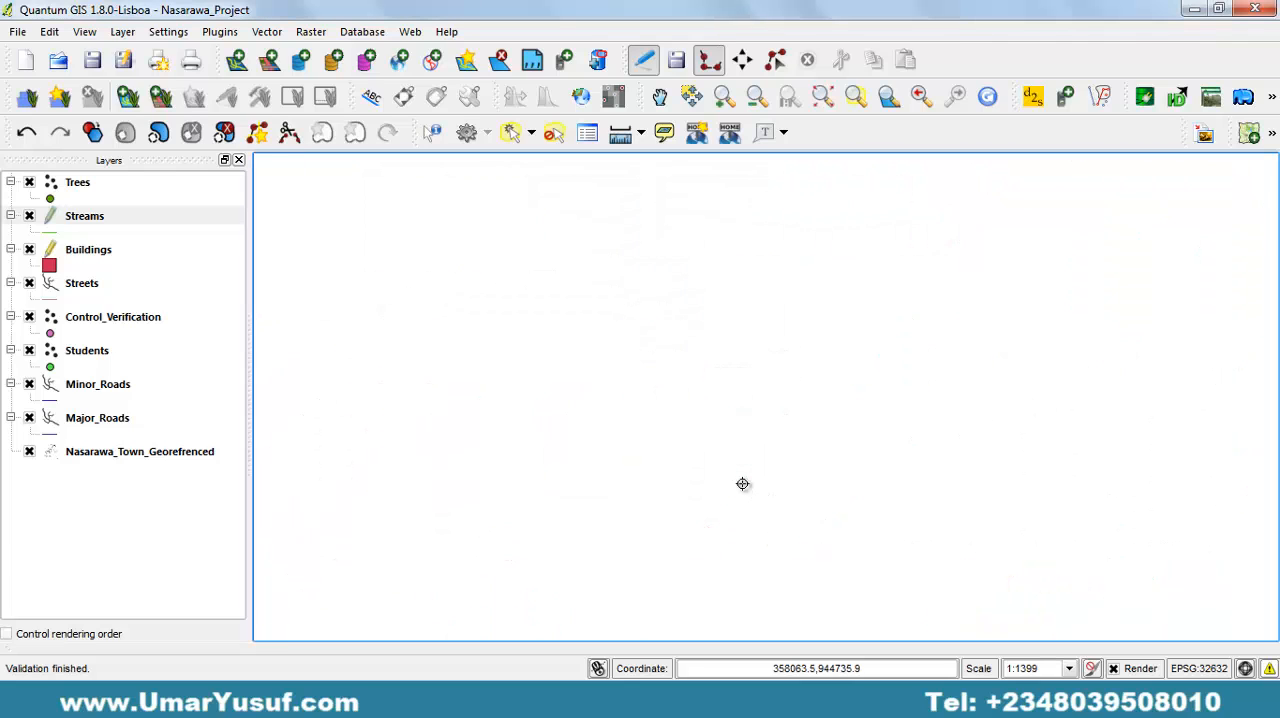
Examine the traced stream, the road crossing and the buildings westward at a closer scale for features not yet digitized.
drag(763, 413, 965, 337)
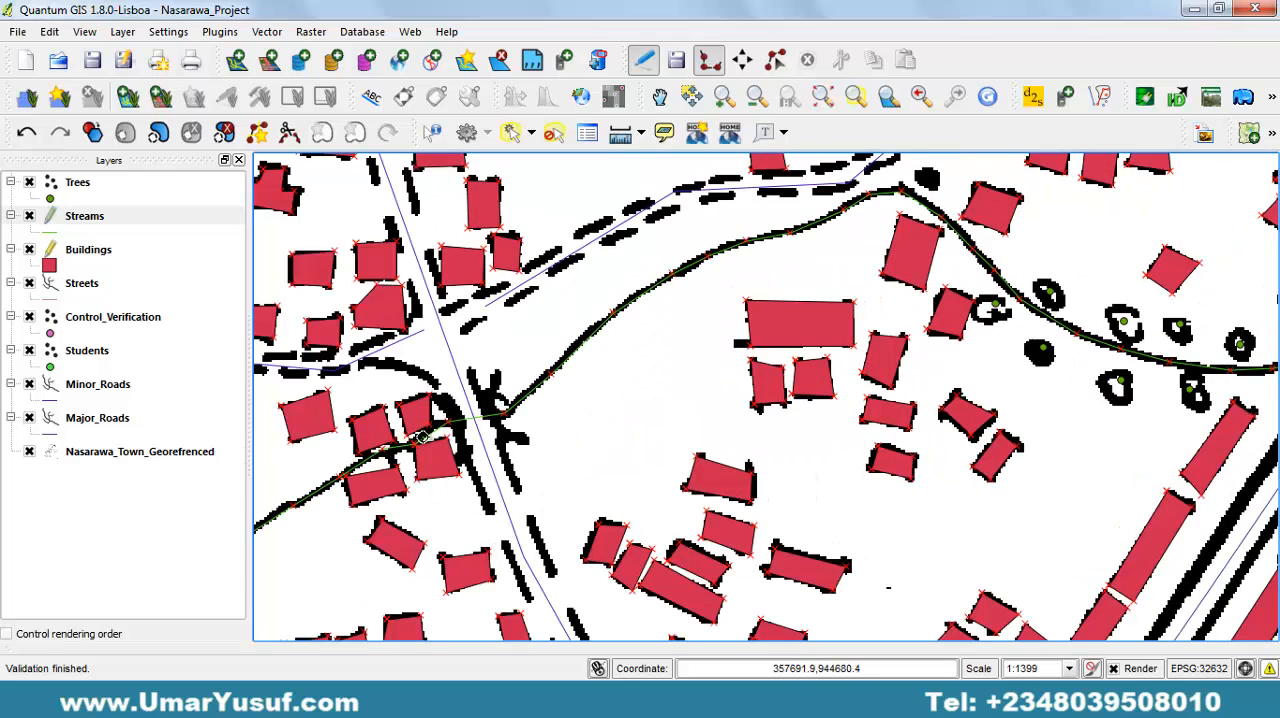
drag(465, 432, 846, 340)
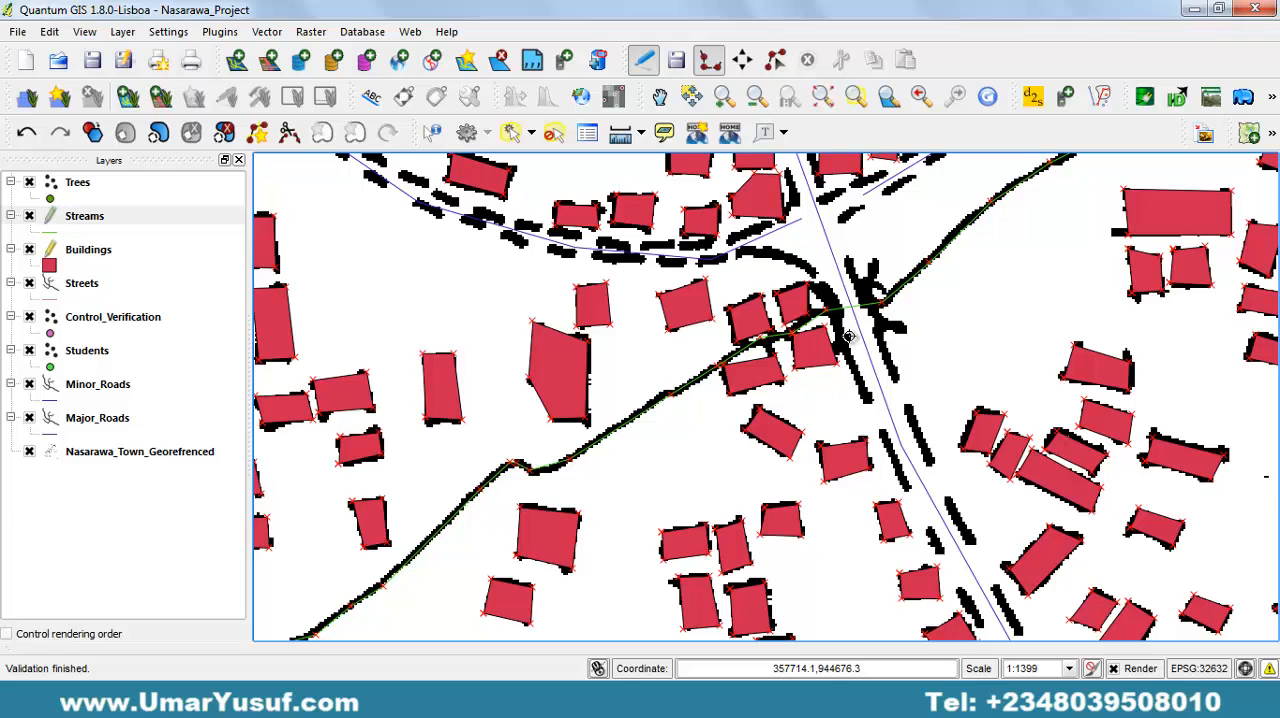
drag(863, 268, 815, 393)
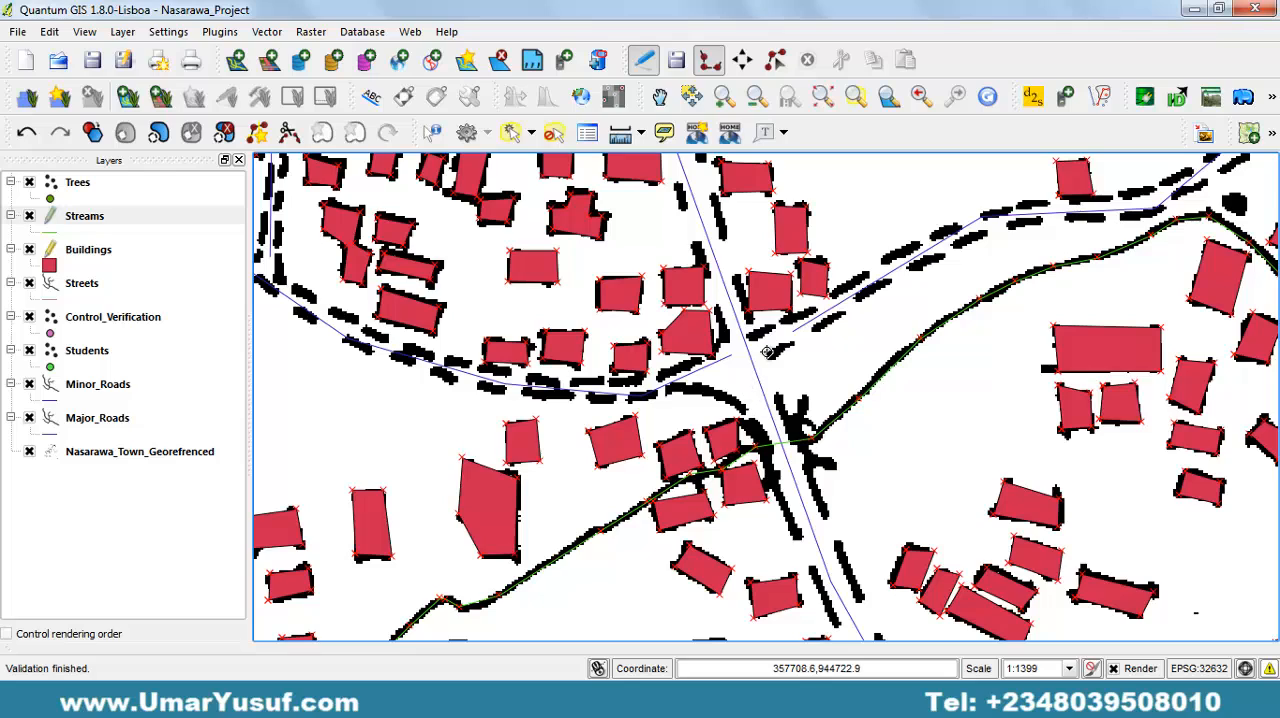
click(724, 96)
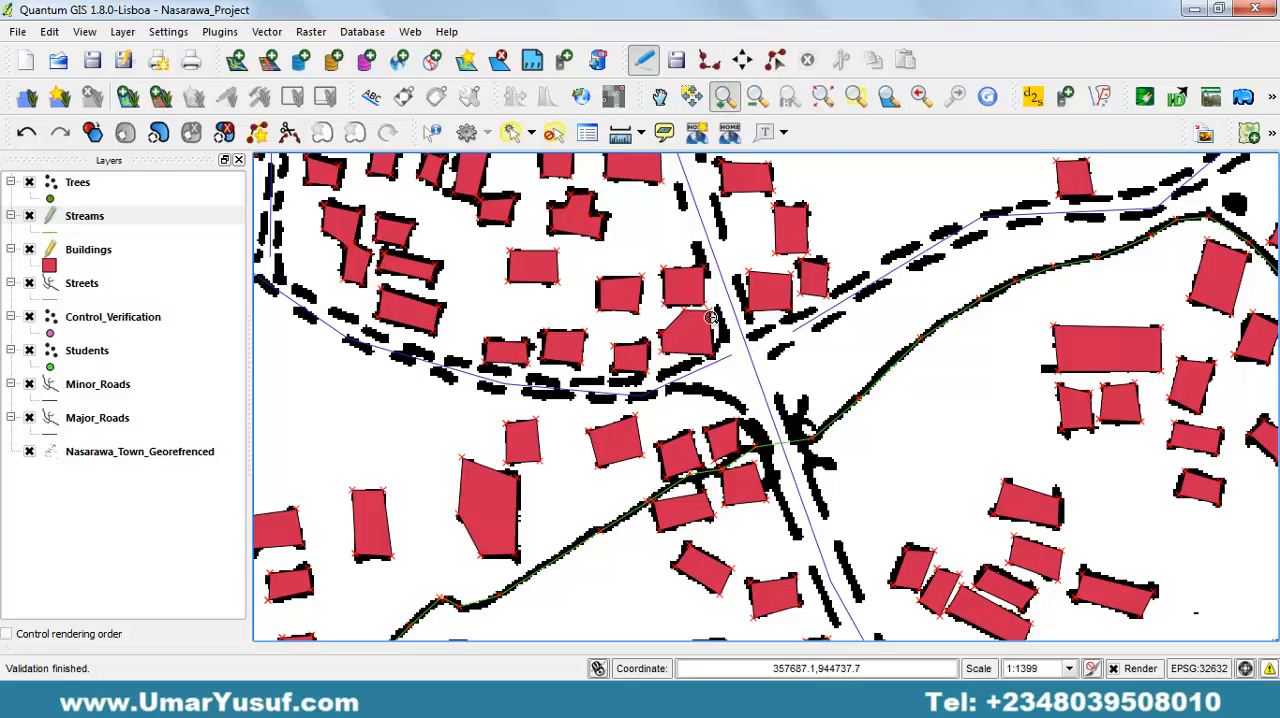
drag(606, 250, 914, 457)
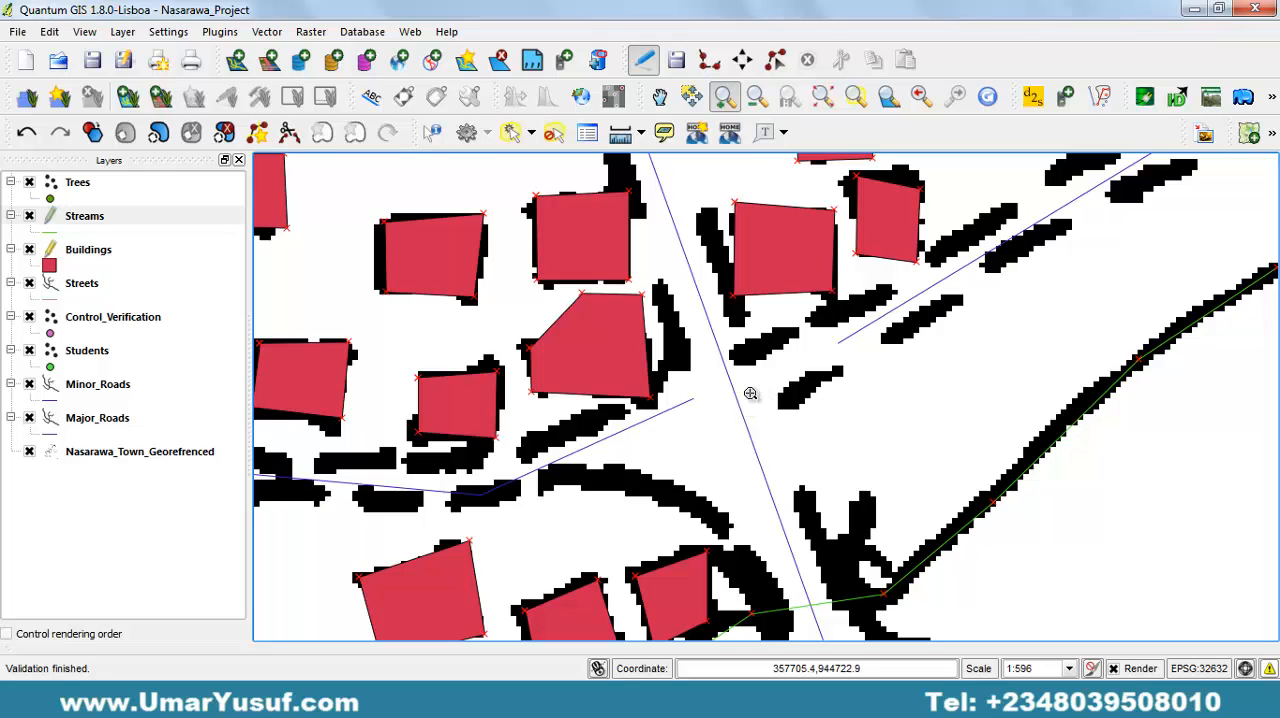
key(space)
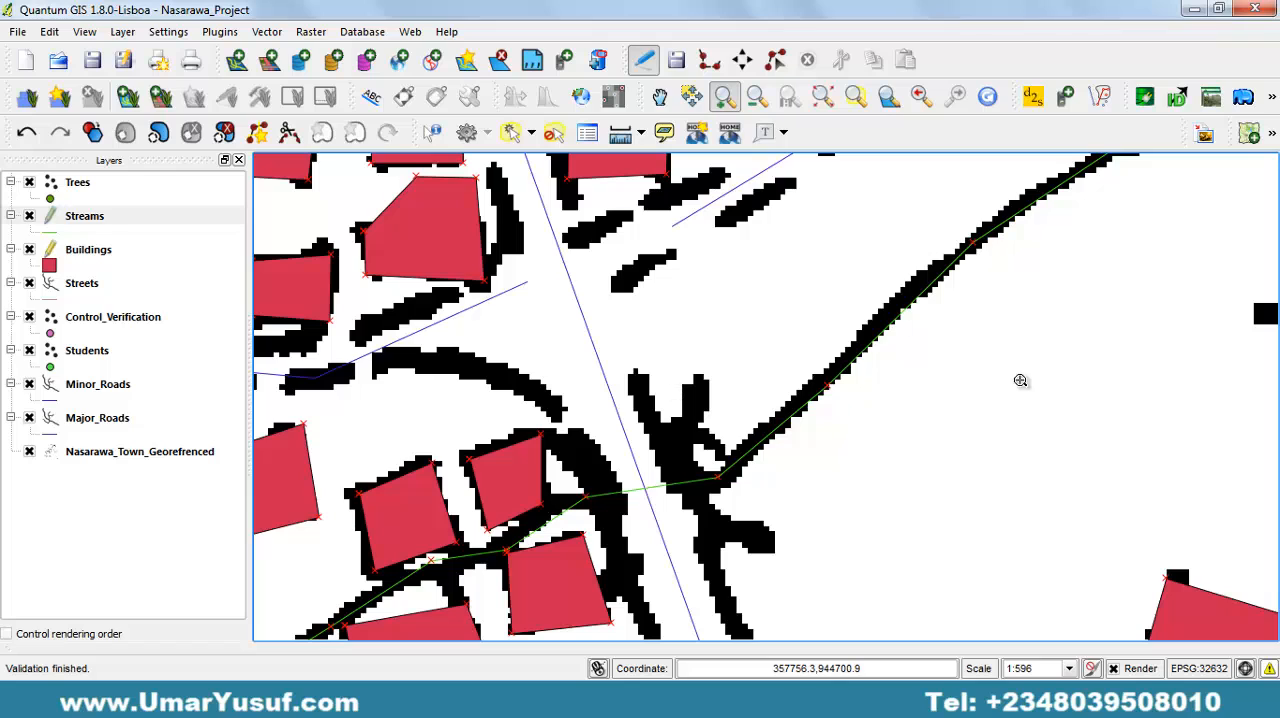
drag(1137, 281, 871, 434)
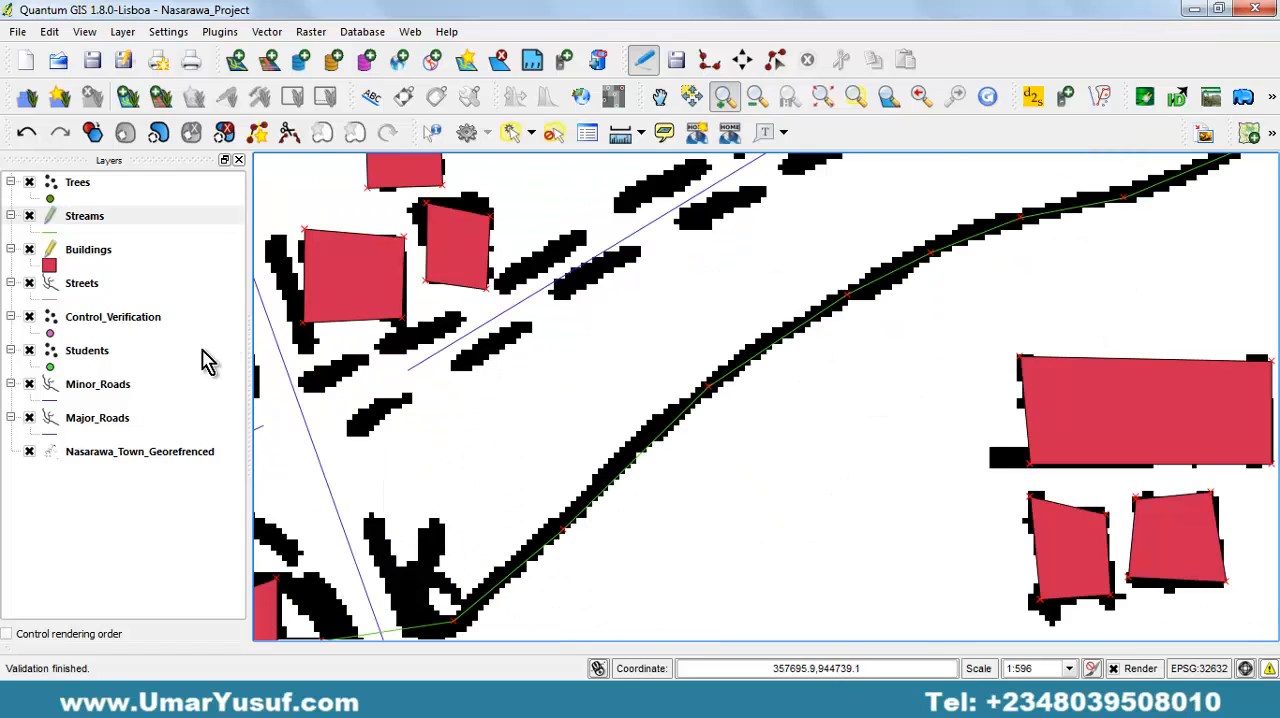
drag(392, 282, 757, 354)
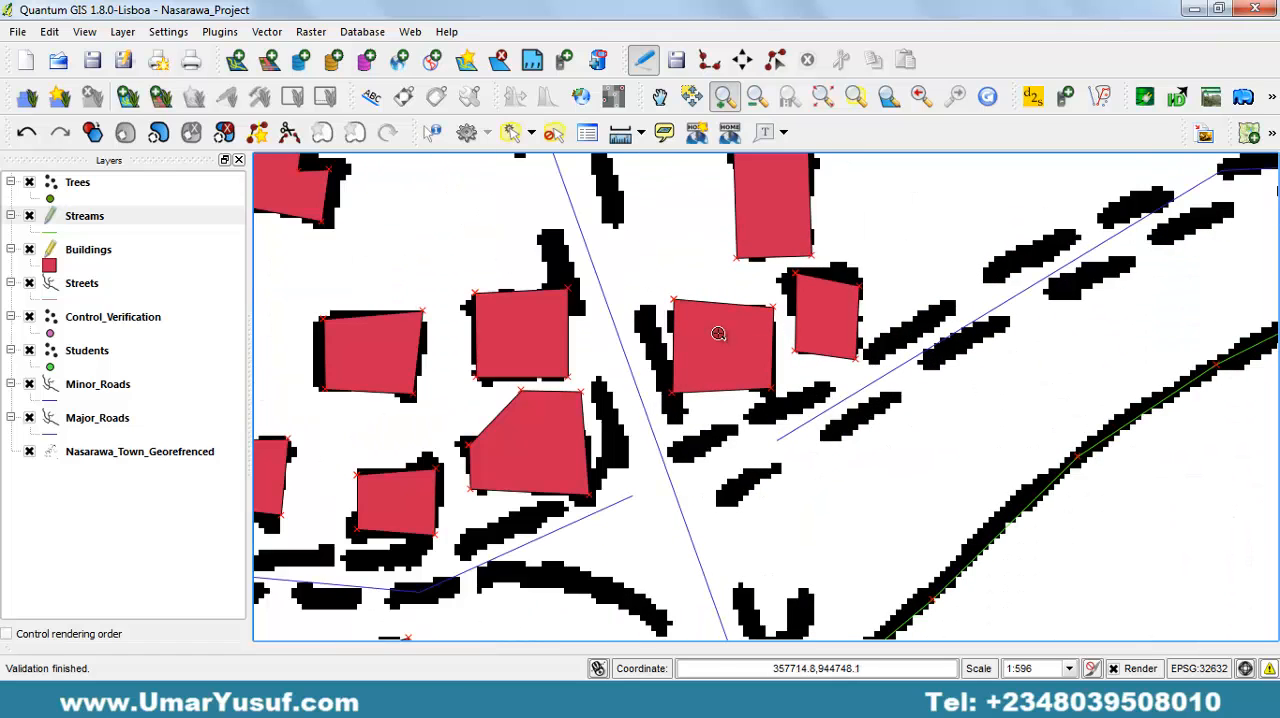
drag(552, 297, 922, 412)
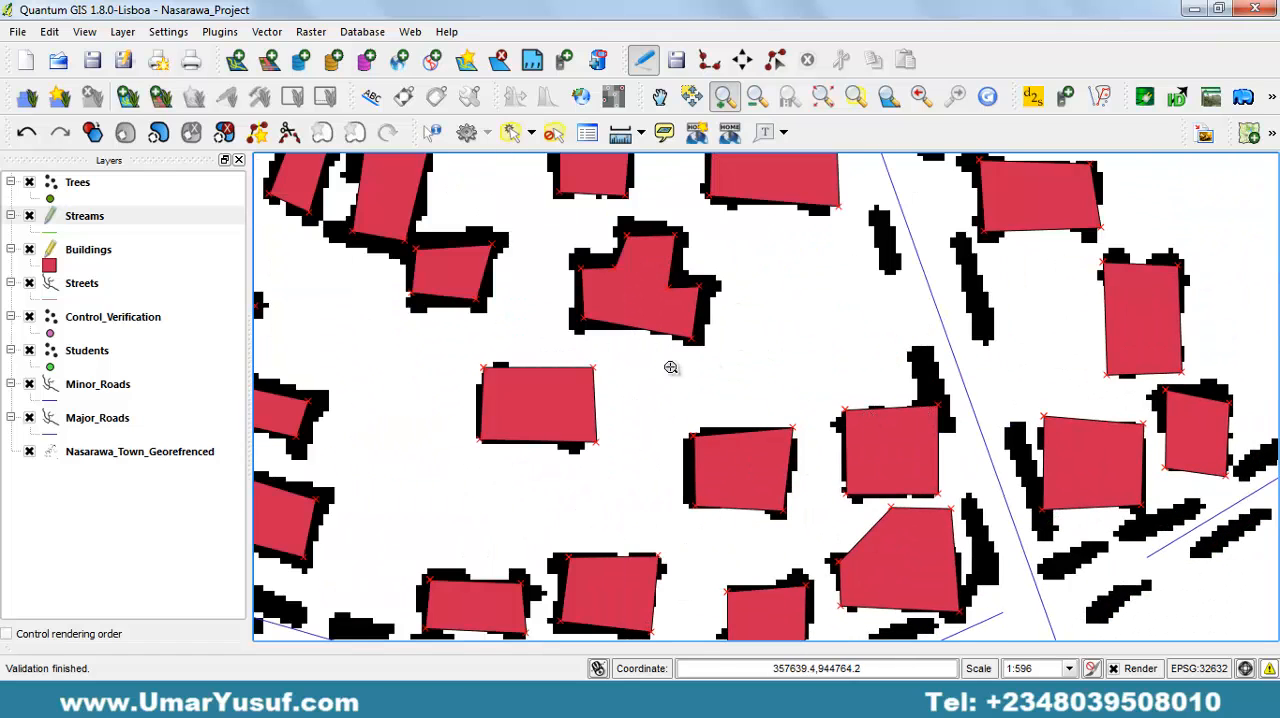
drag(528, 323, 1213, 457)
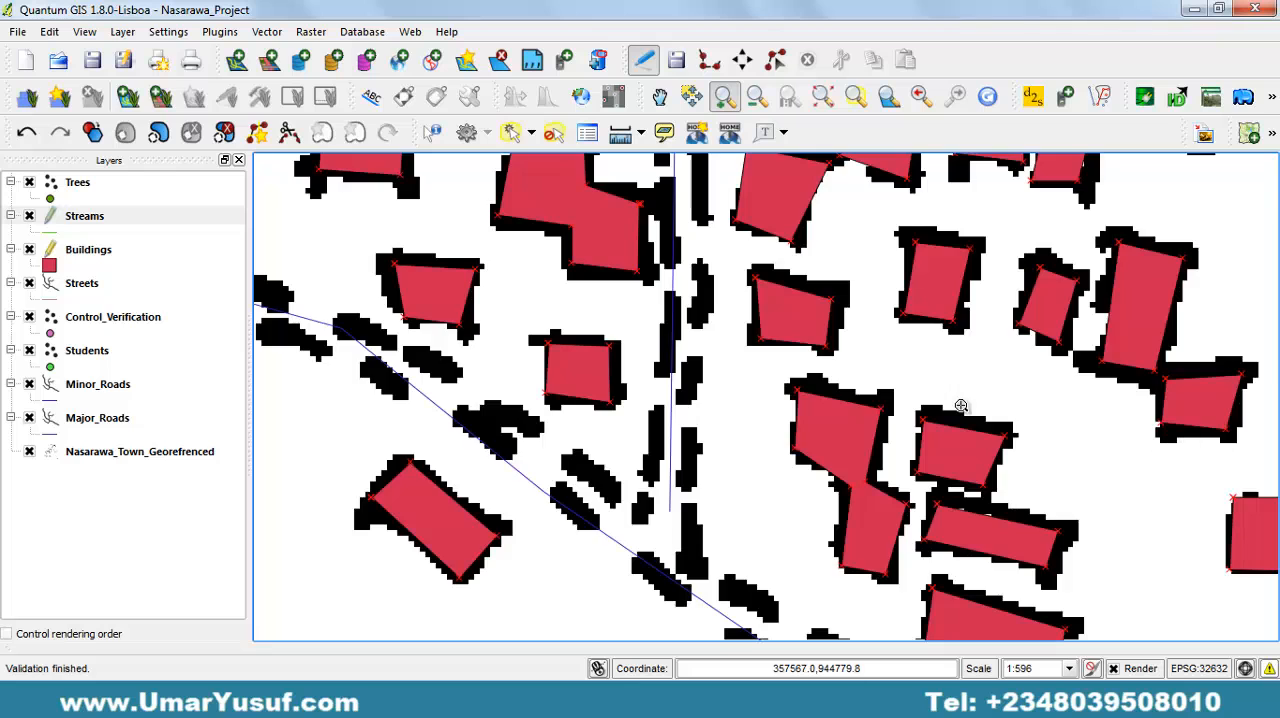
drag(323, 320, 791, 397)
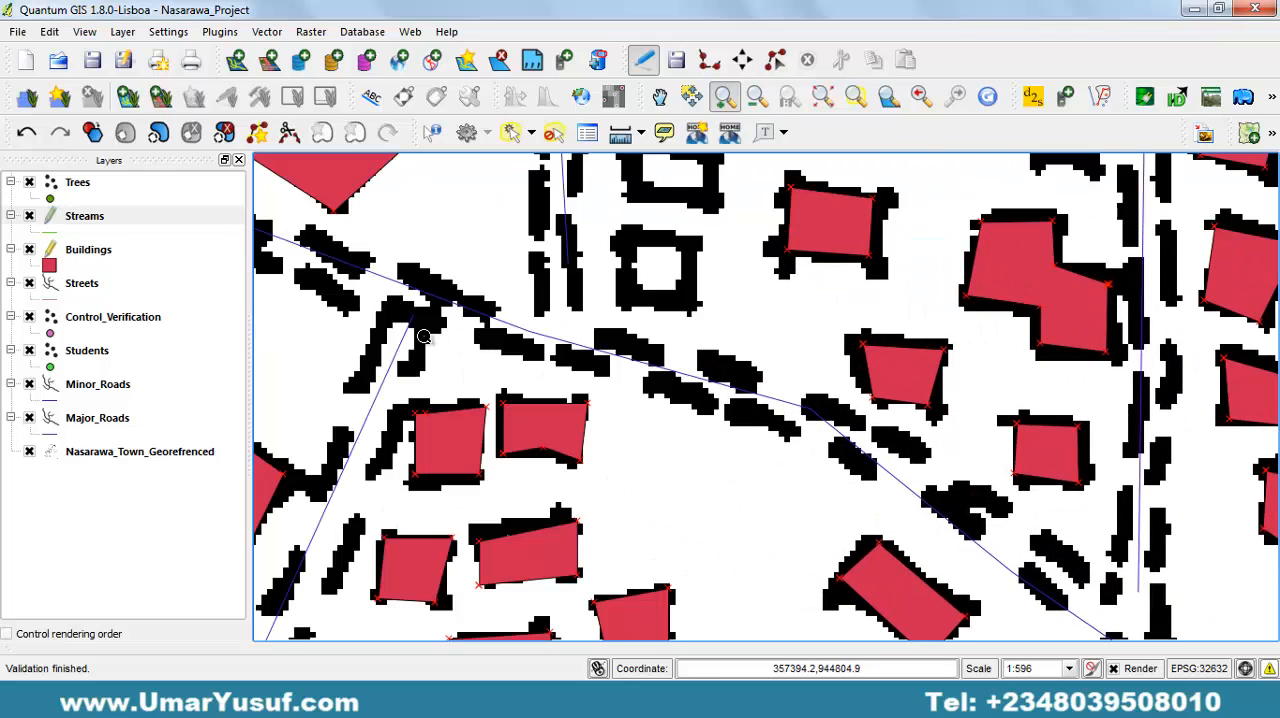
drag(421, 337, 710, 440)
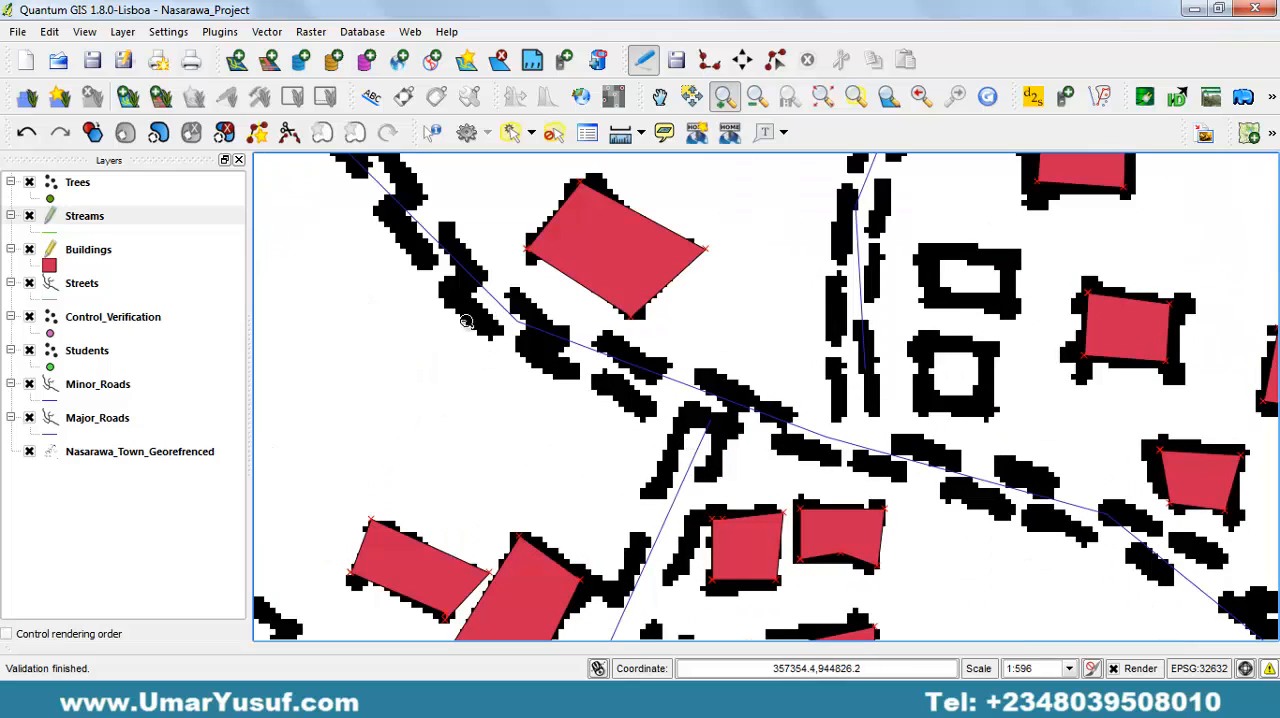
Show the full extent of the Buildings layer, then stop editing it and save its changes.
click(79, 255)
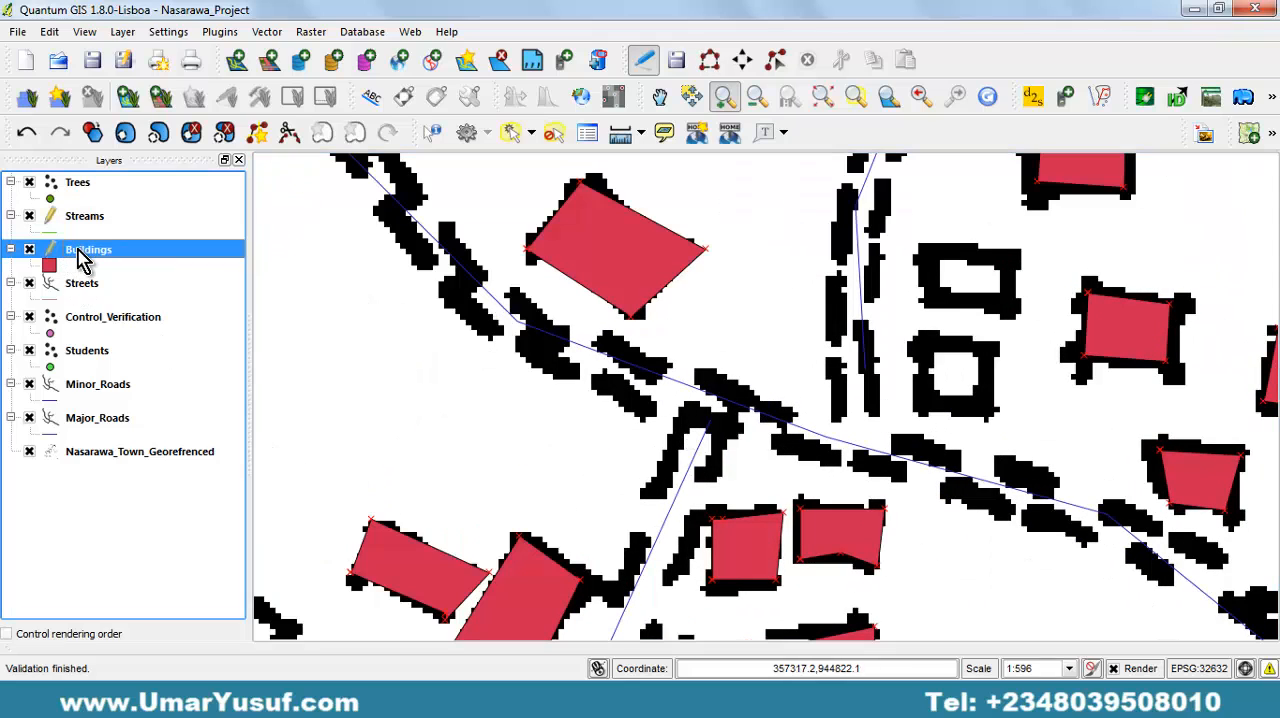
right_click(80, 253)
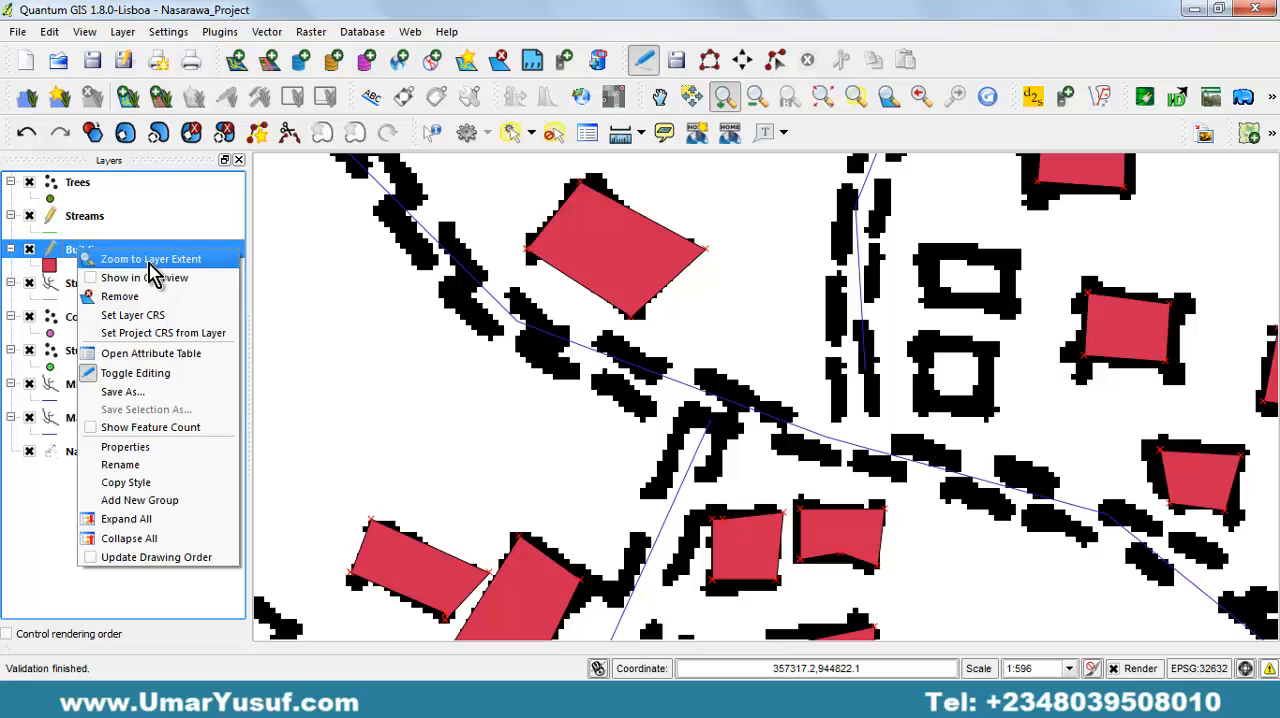
click(170, 262)
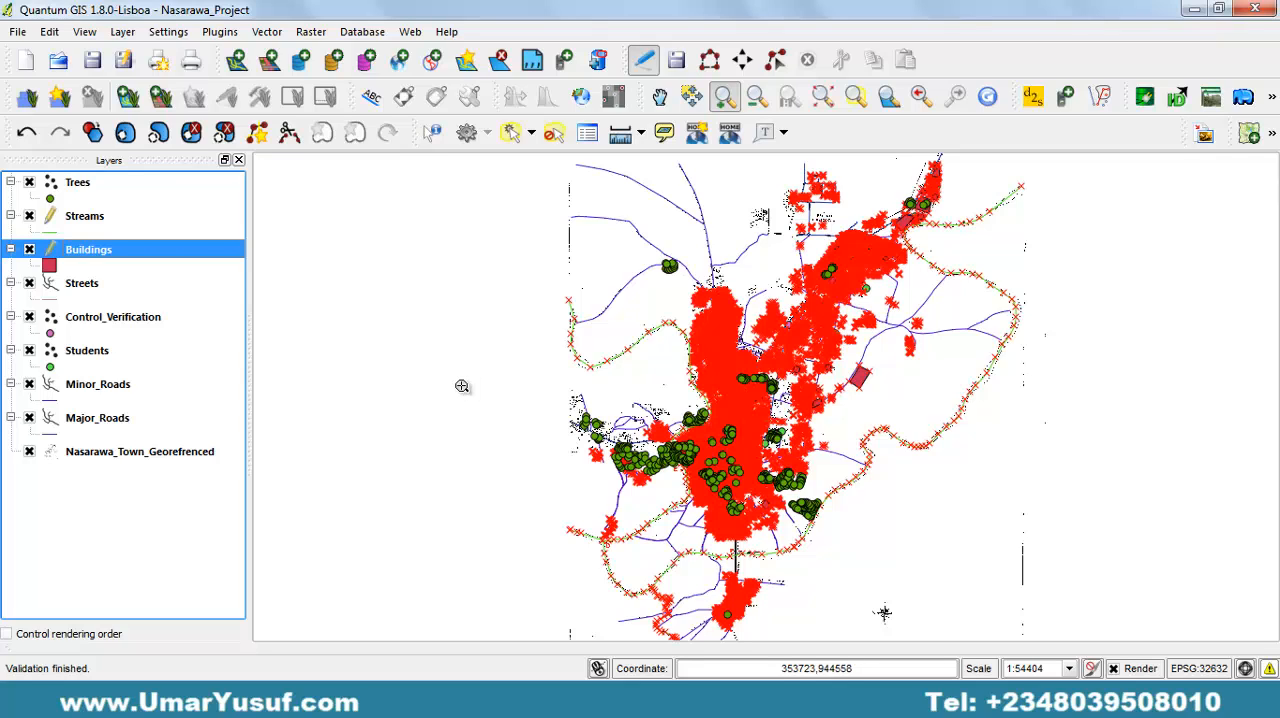
click(642, 62)
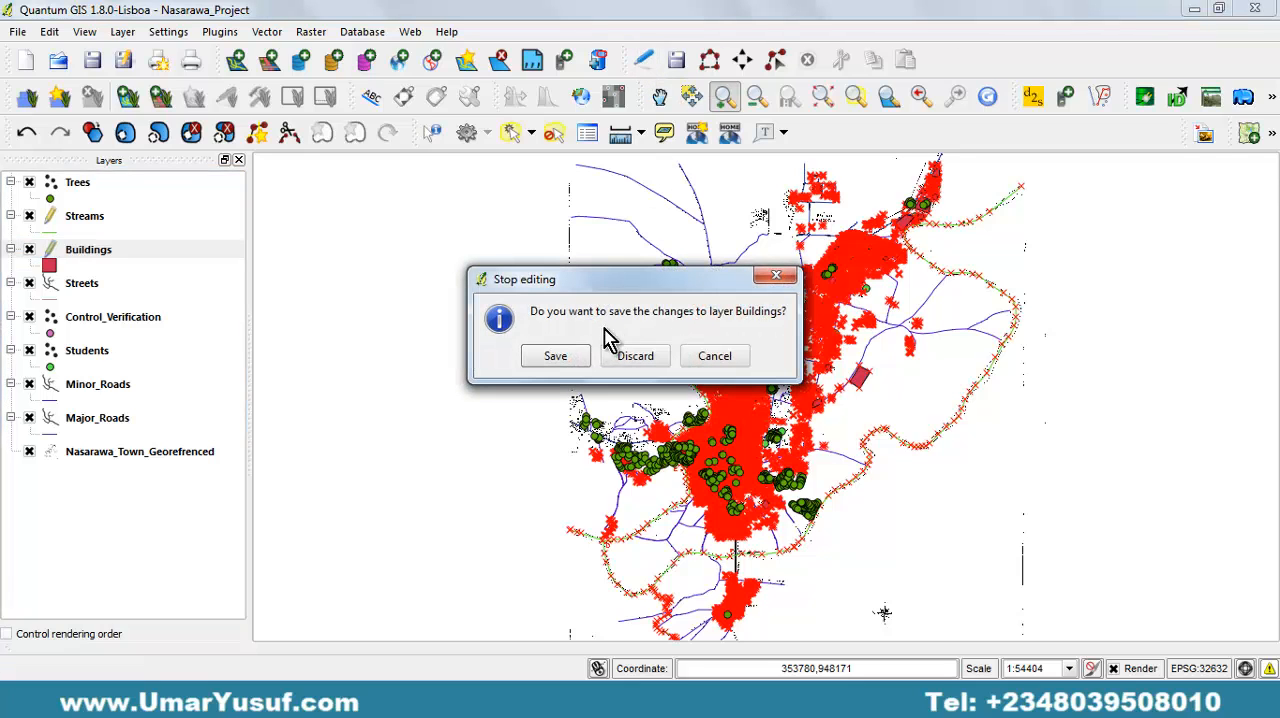
click(560, 360)
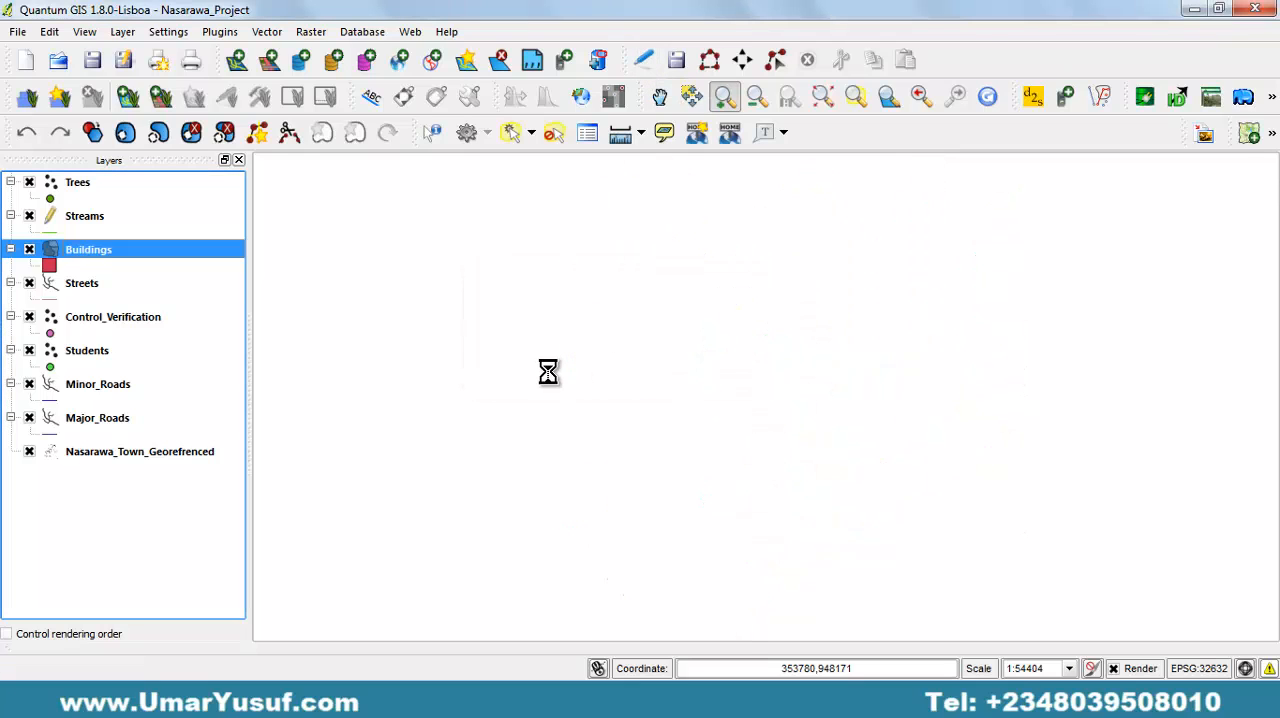
Save the edits to the Streams layer and stop editing it.
click(88, 220)
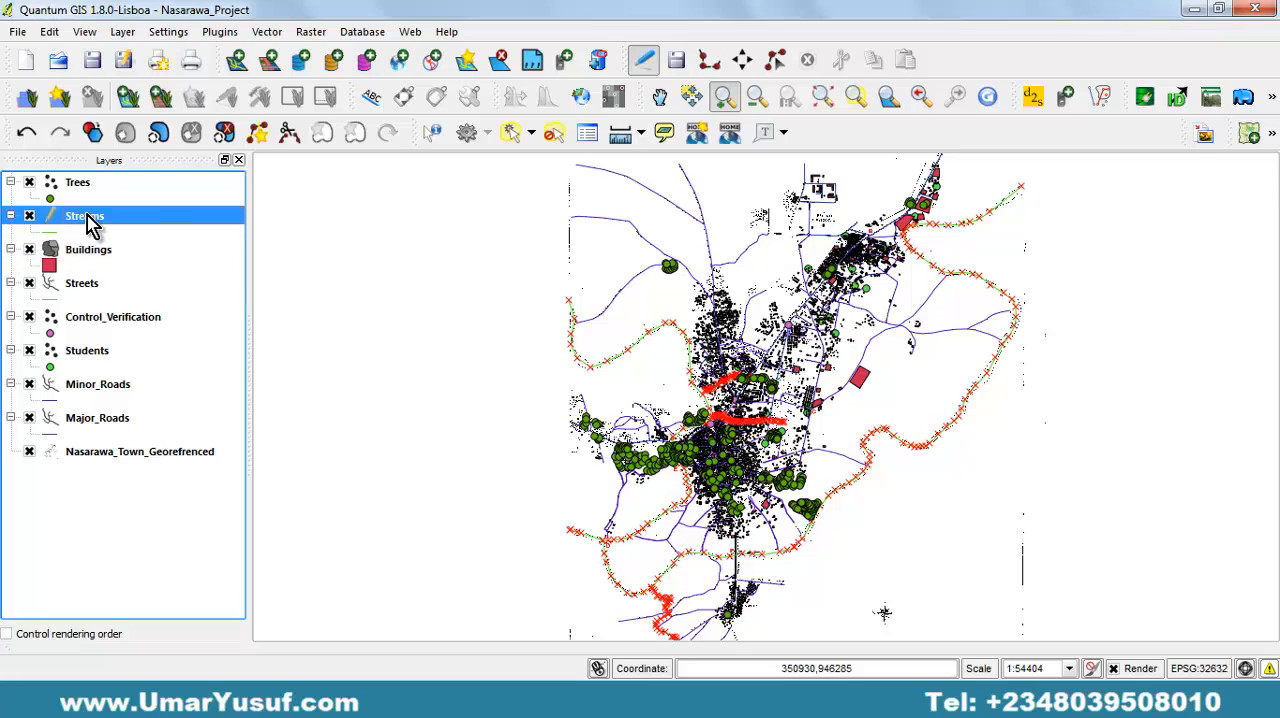
click(676, 60)
click(643, 60)
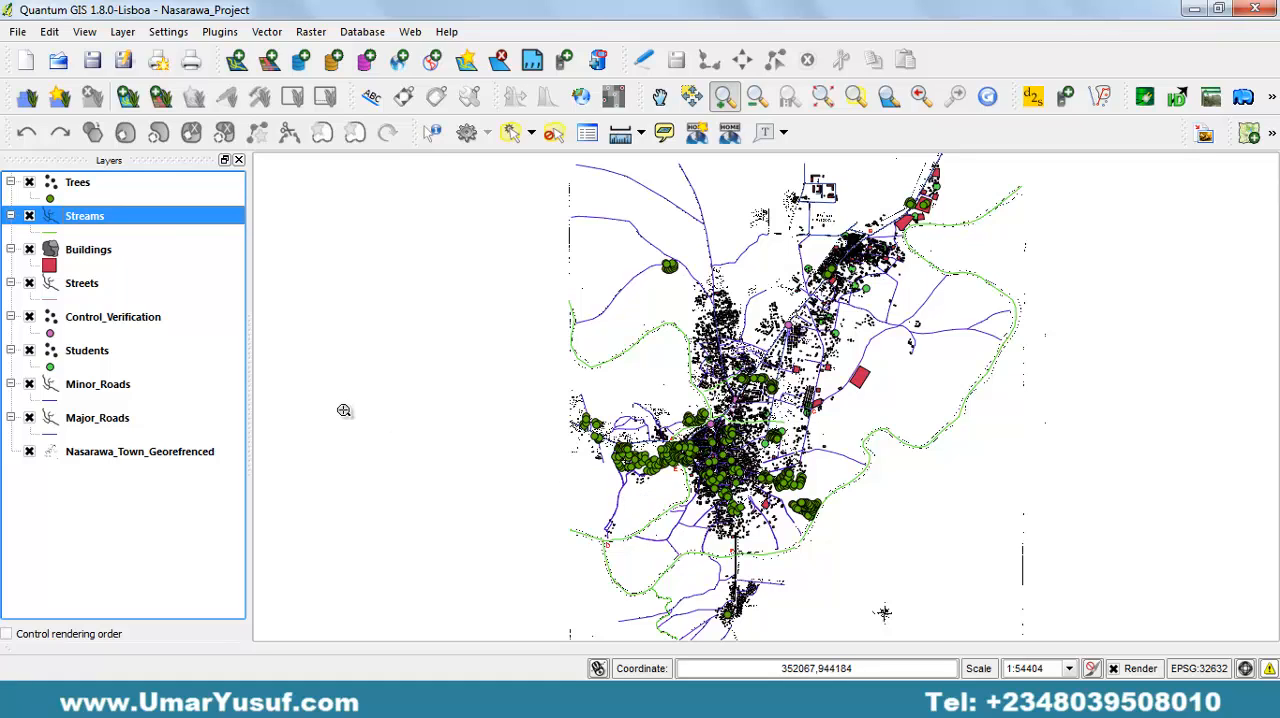
Make the Buildings layer editable for adding polygons at the undigitized outlines southeast of the river bridge near Central Pri. Sch.
click(725, 98)
drag(607, 342, 829, 512)
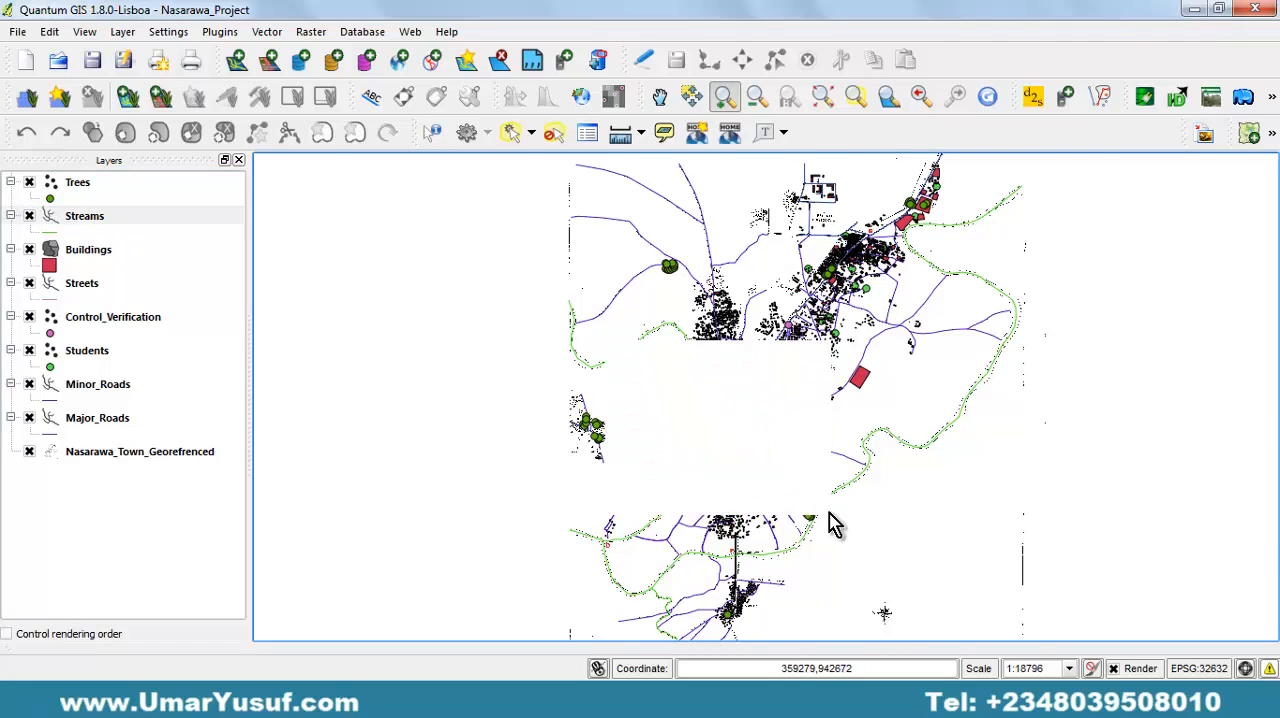
drag(562, 244, 1081, 549)
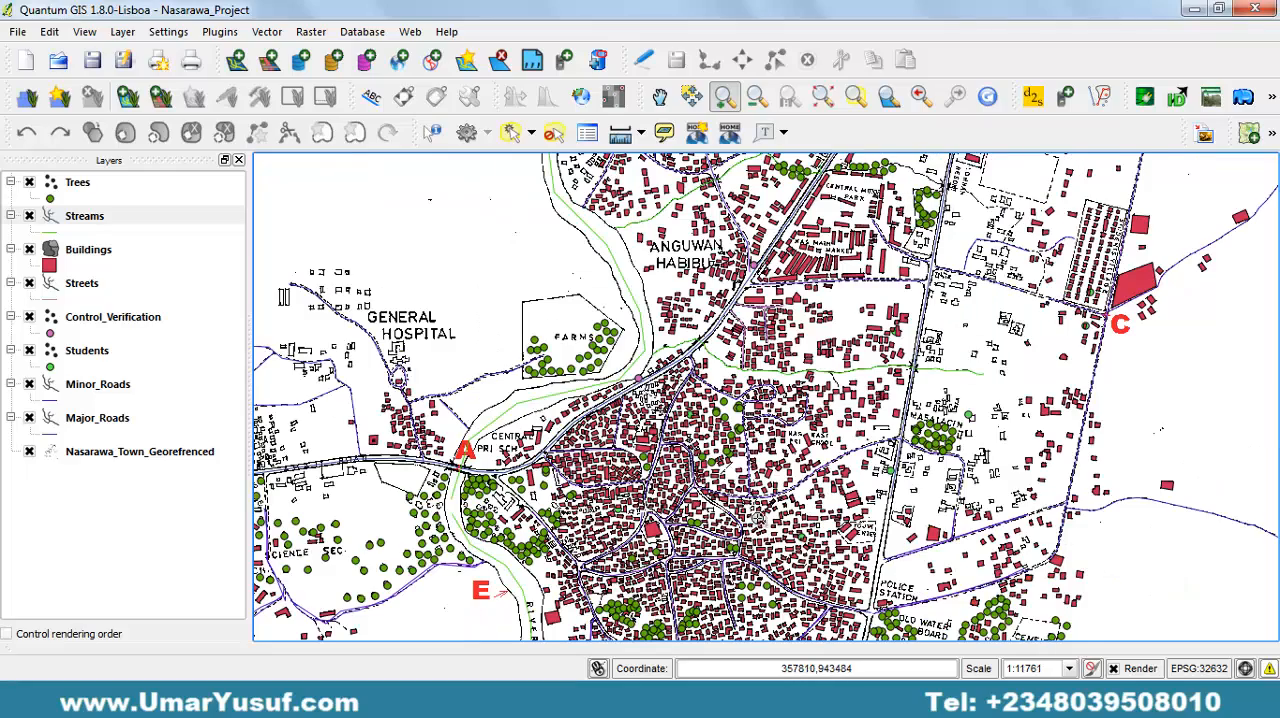
drag(760, 520, 835, 313)
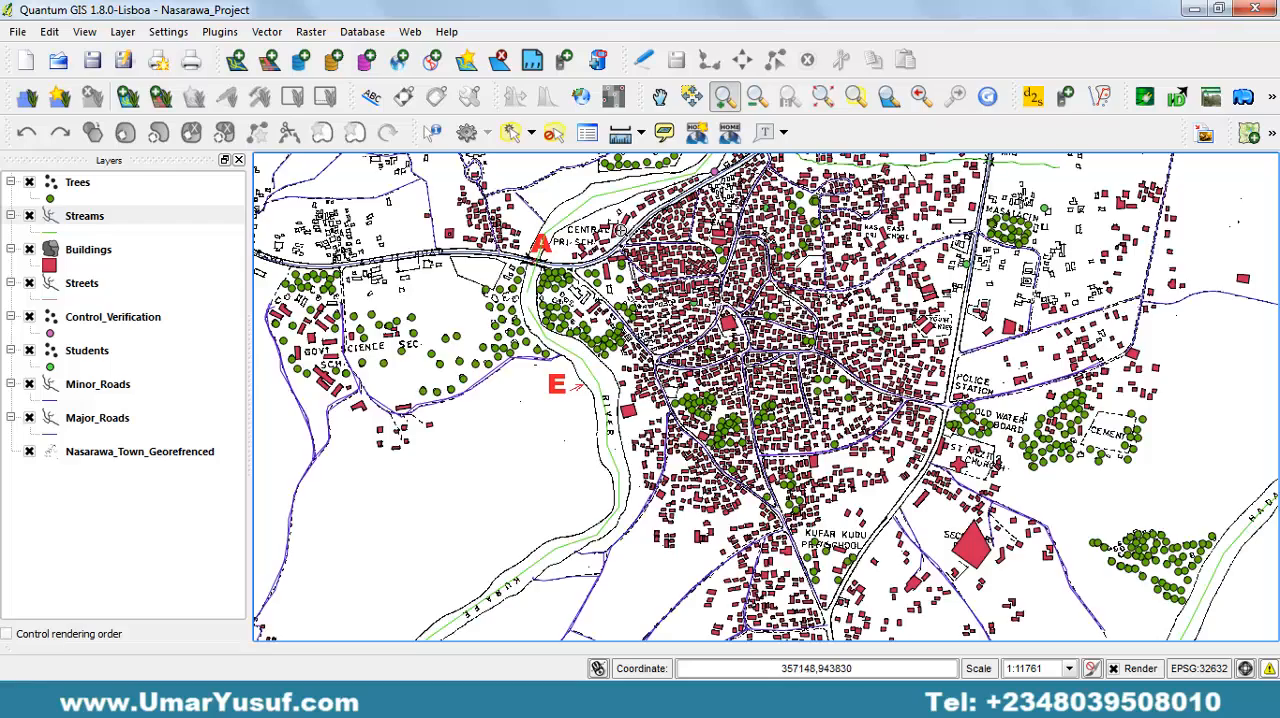
drag(622, 234, 1020, 563)
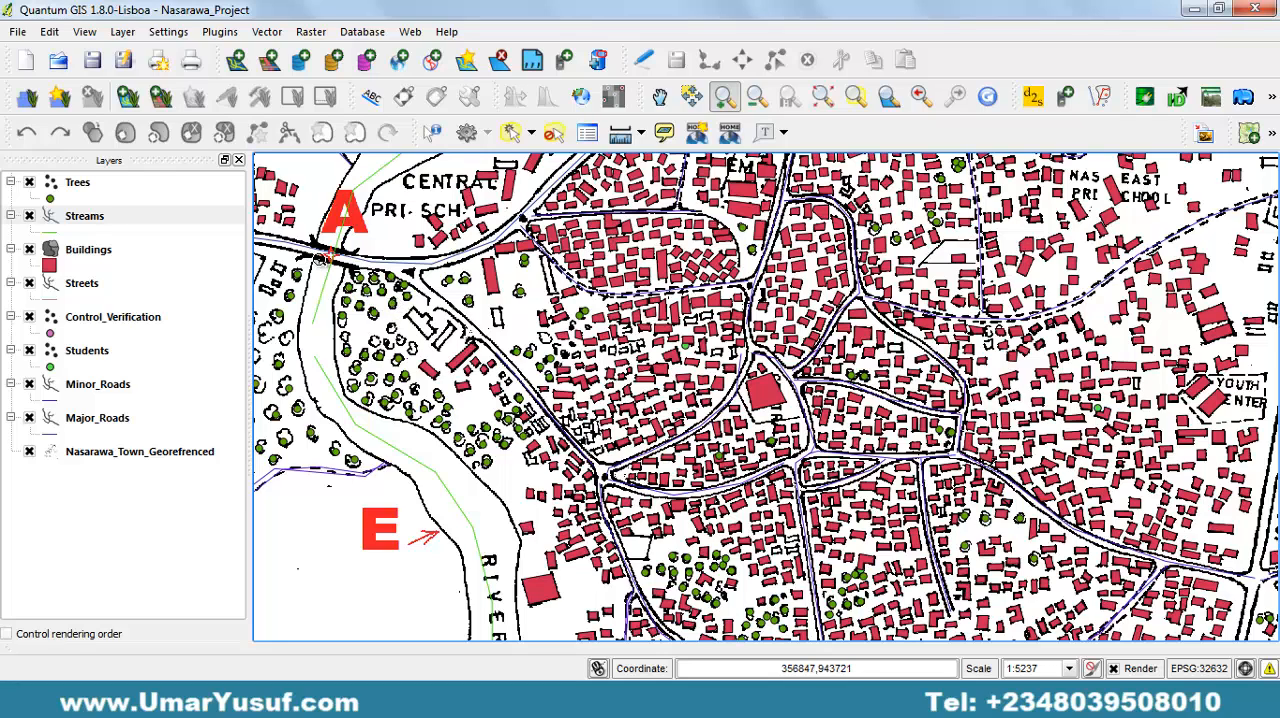
drag(322, 258, 603, 400)
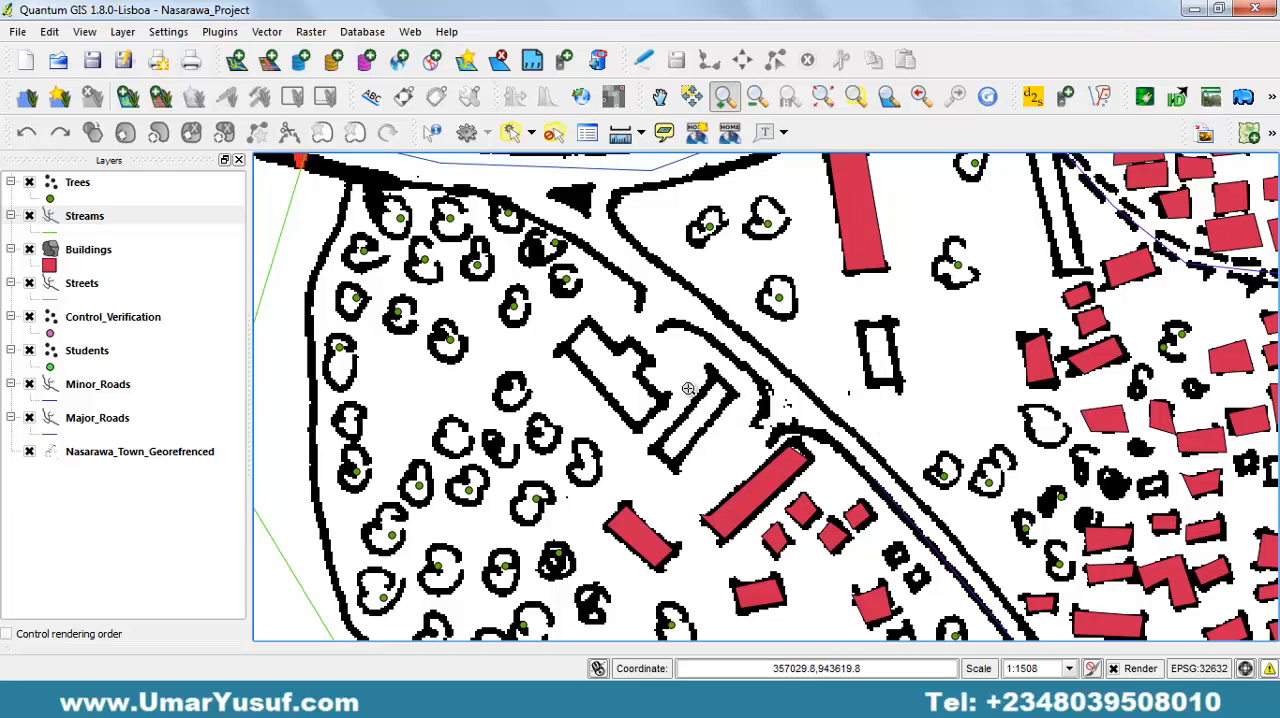
drag(676, 405, 560, 383)
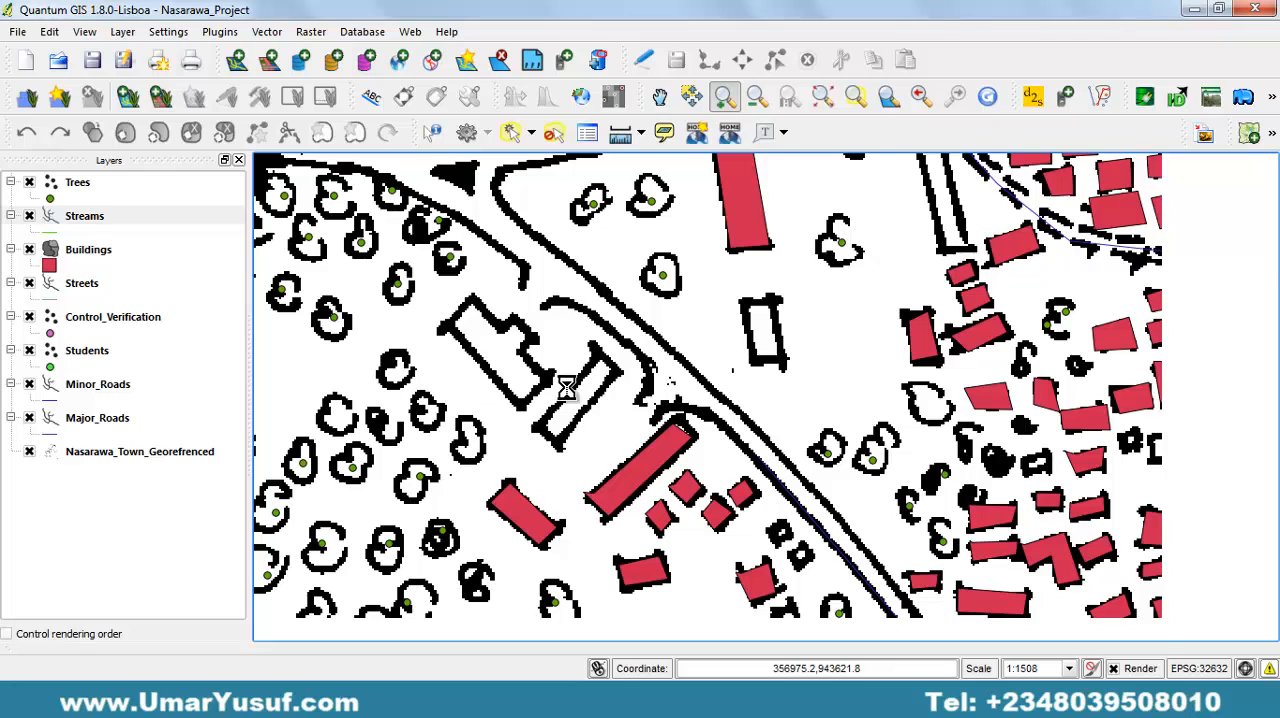
click(100, 256)
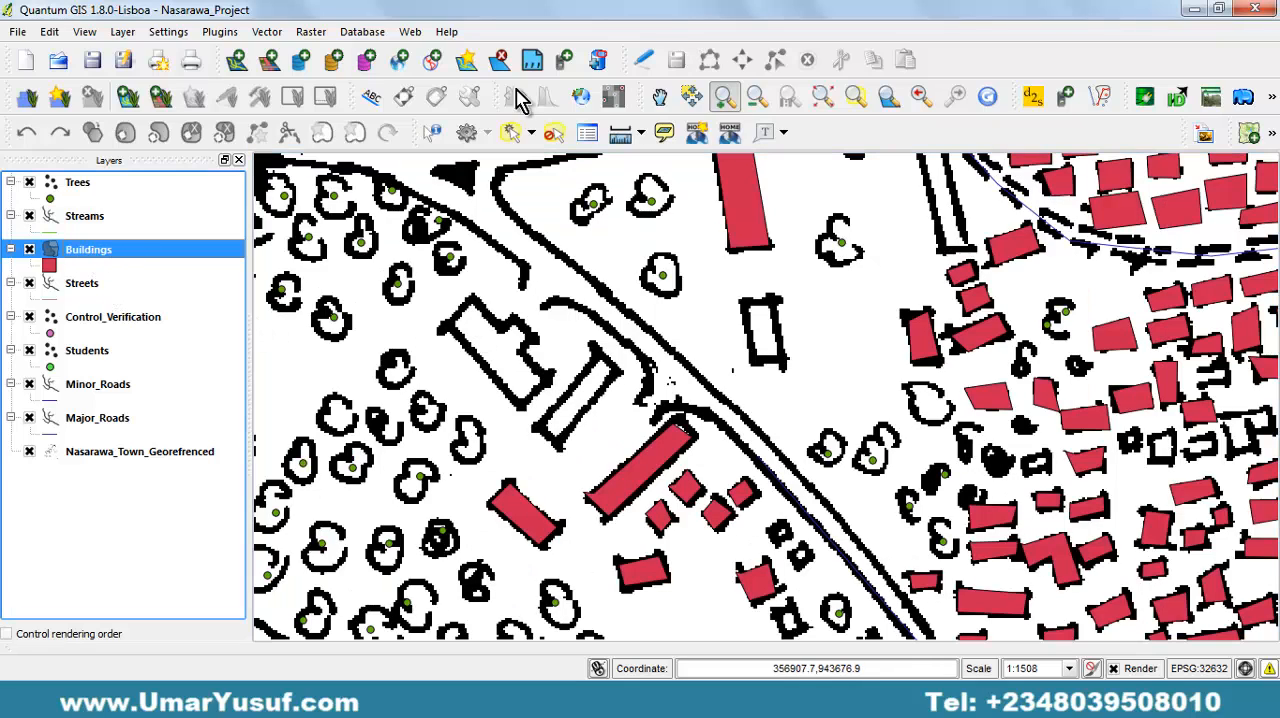
click(650, 66)
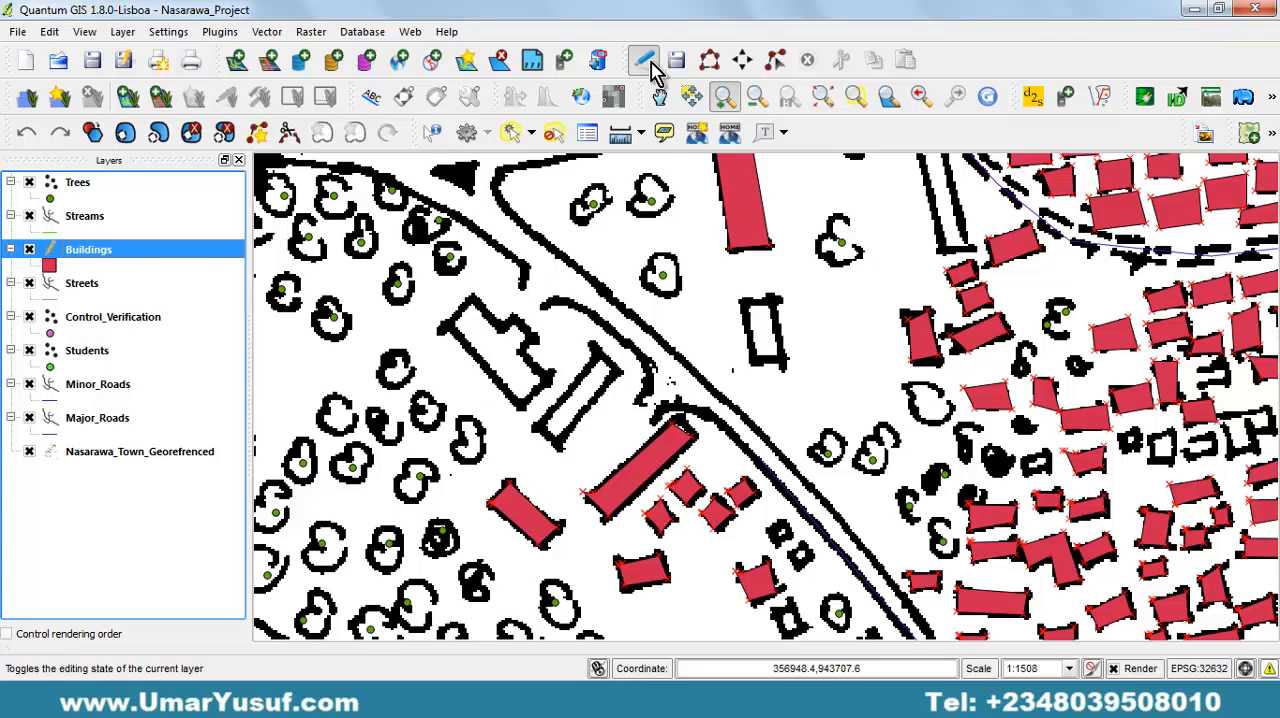
click(714, 60)
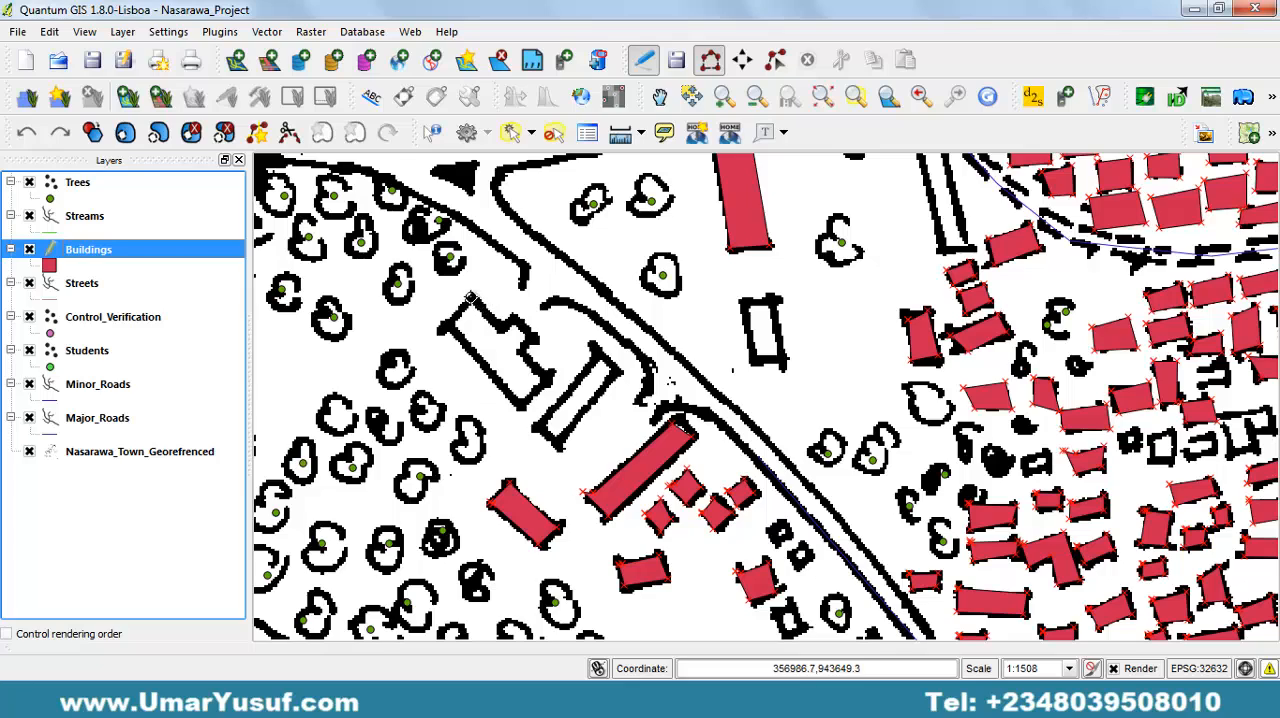
Digitize the building with the projecting wing southwest of the diagonal road as a polygon, leaving its attributes empty.
click(460, 307)
click(441, 328)
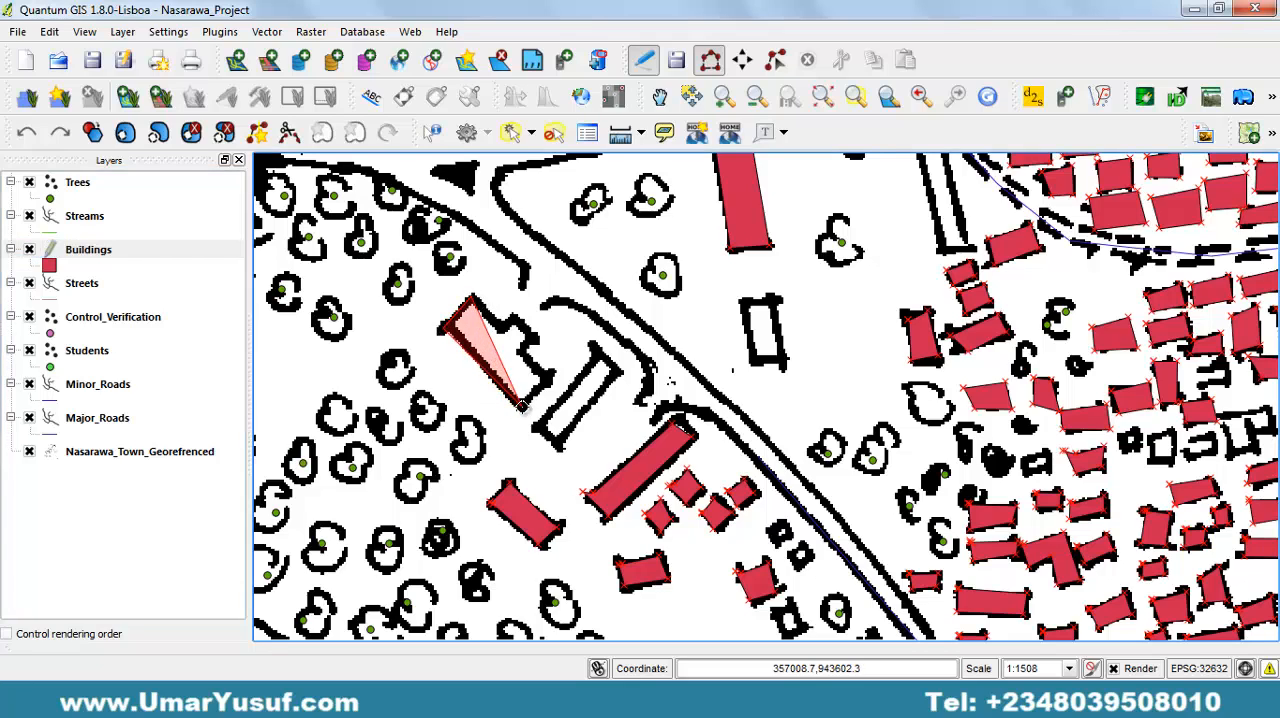
click(525, 408)
click(549, 377)
right_click(549, 377)
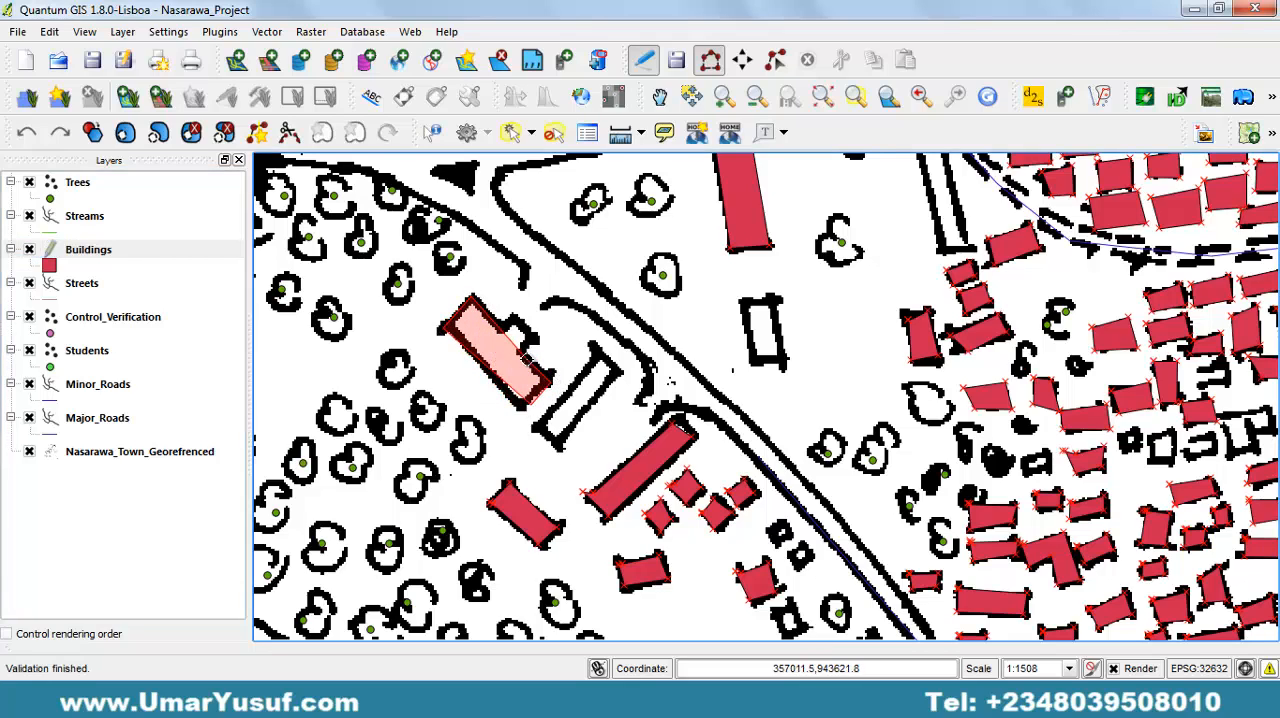
click(523, 353)
click(537, 338)
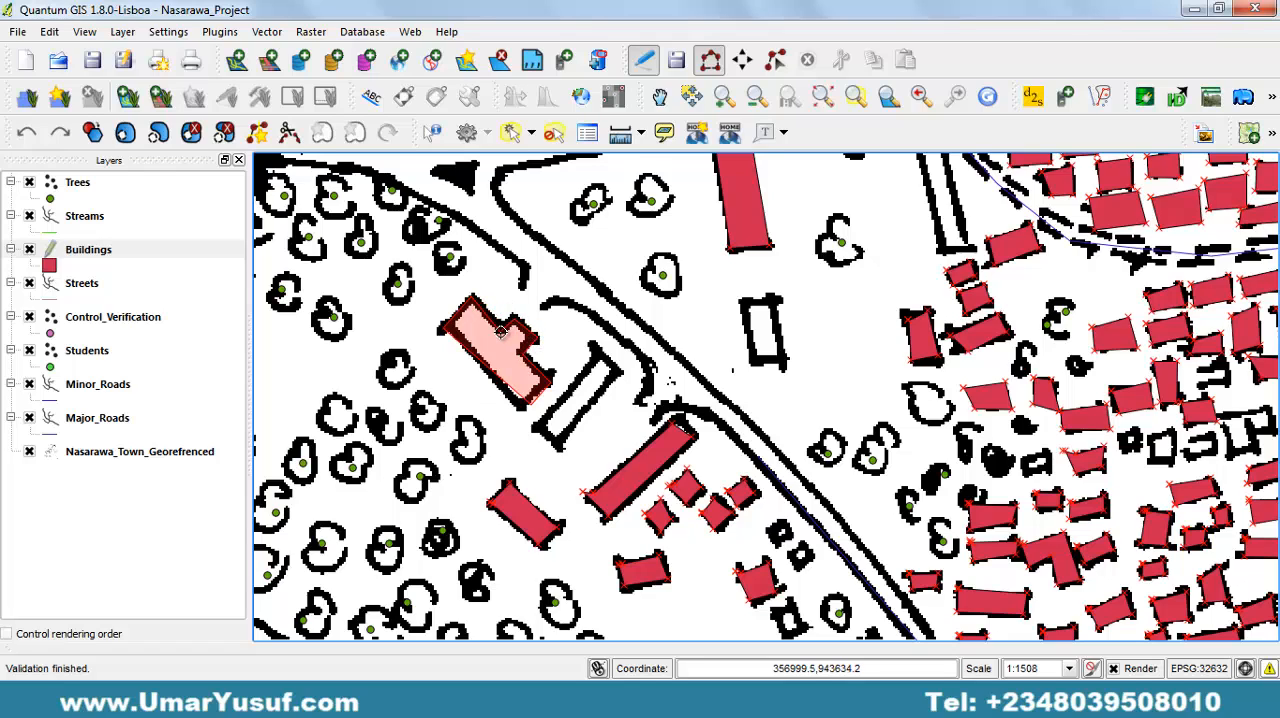
right_click(501, 333)
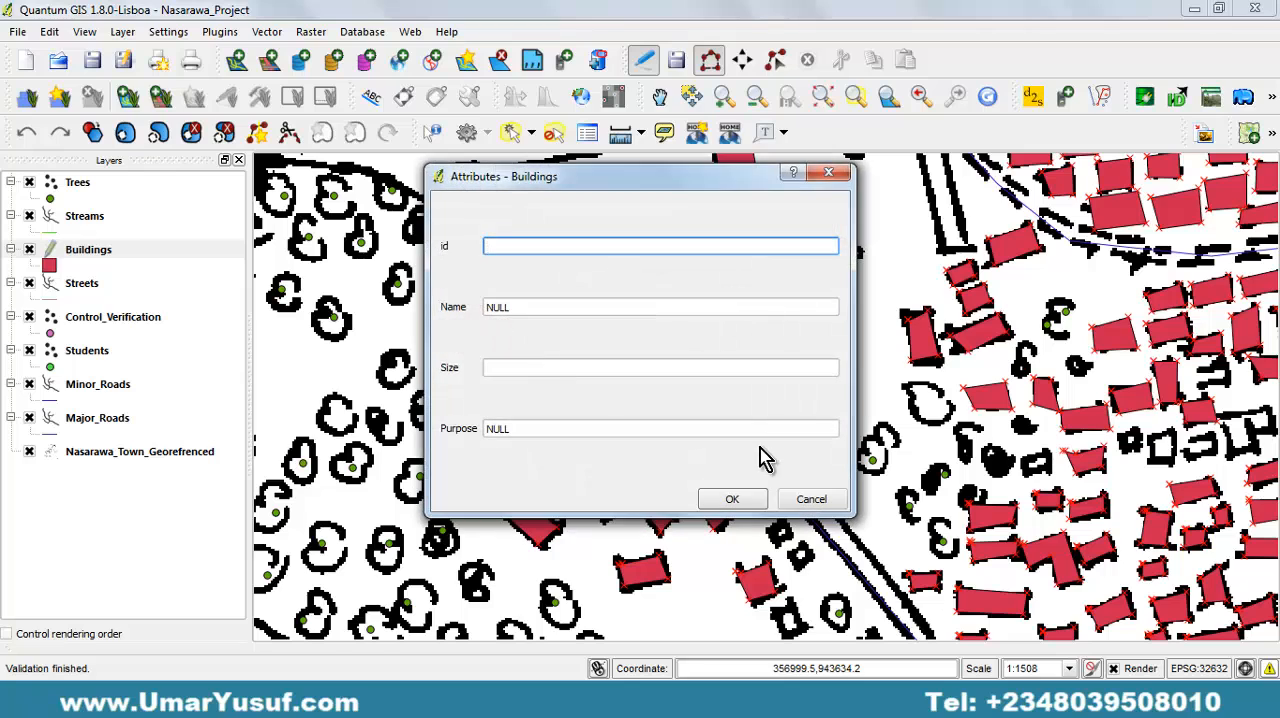
click(742, 497)
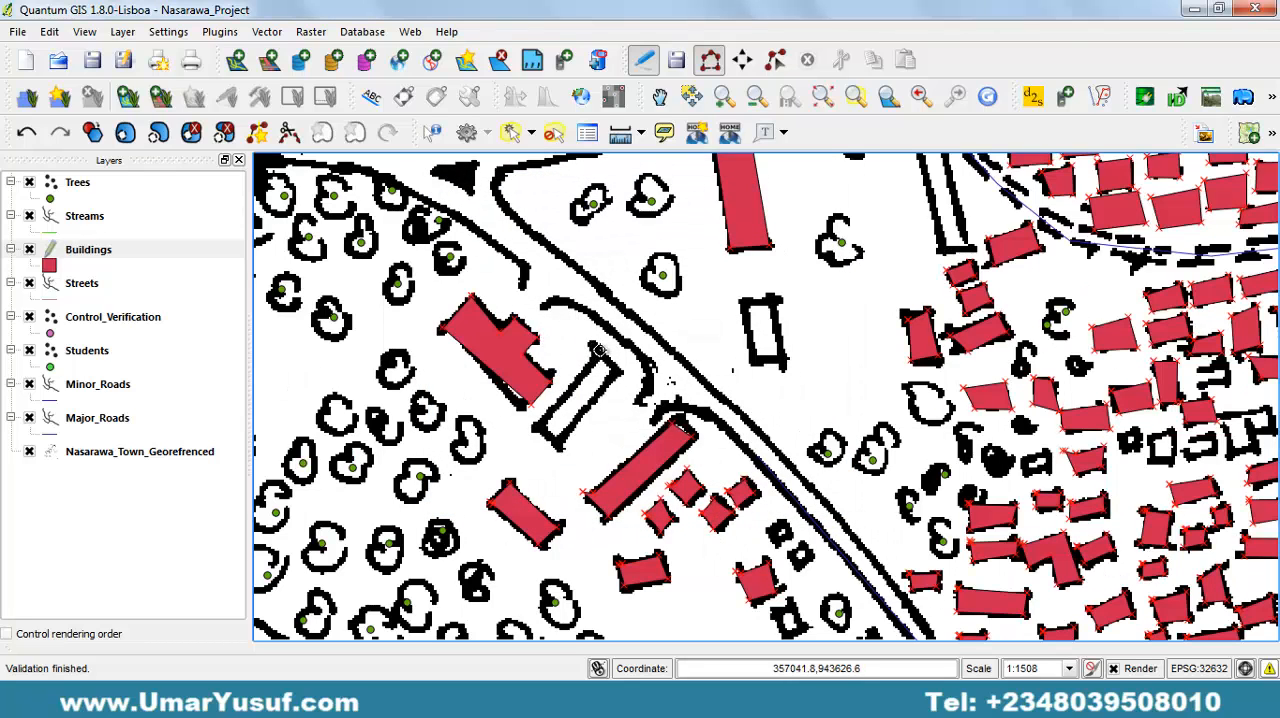
Digitize the long rectangular building just east of the winged building, leaving its attributes empty.
click(596, 349)
click(537, 427)
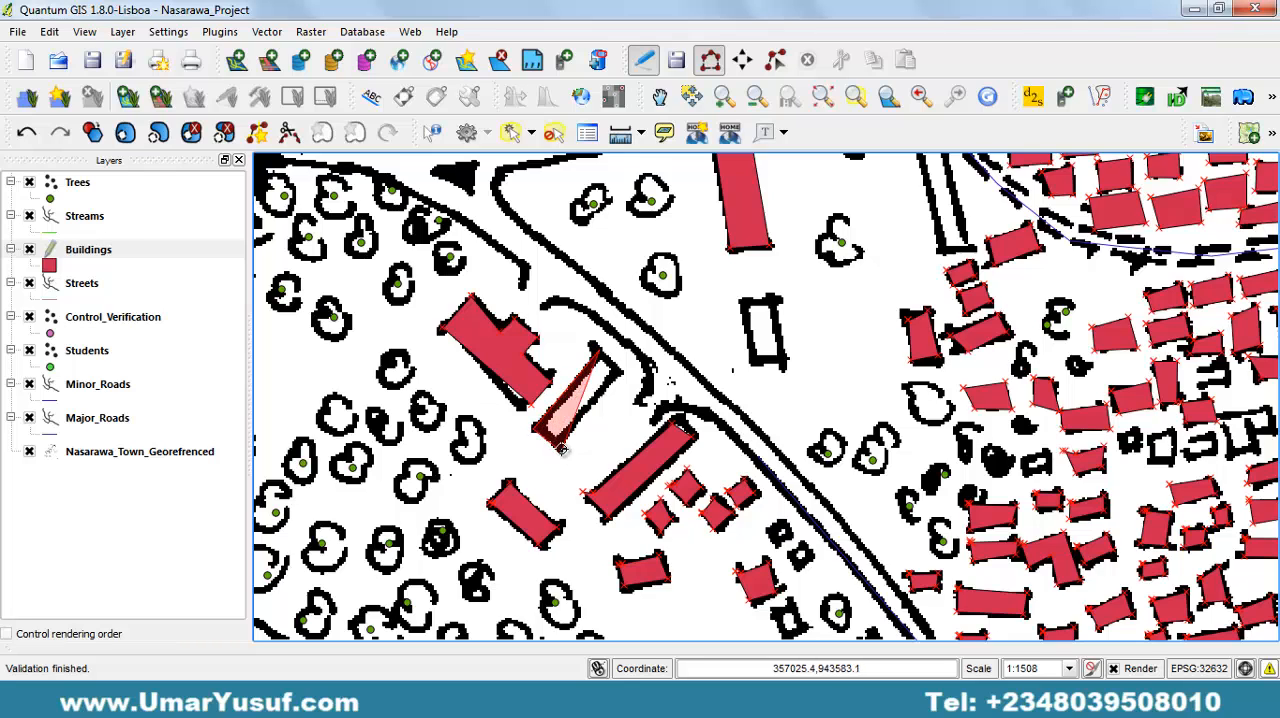
click(558, 449)
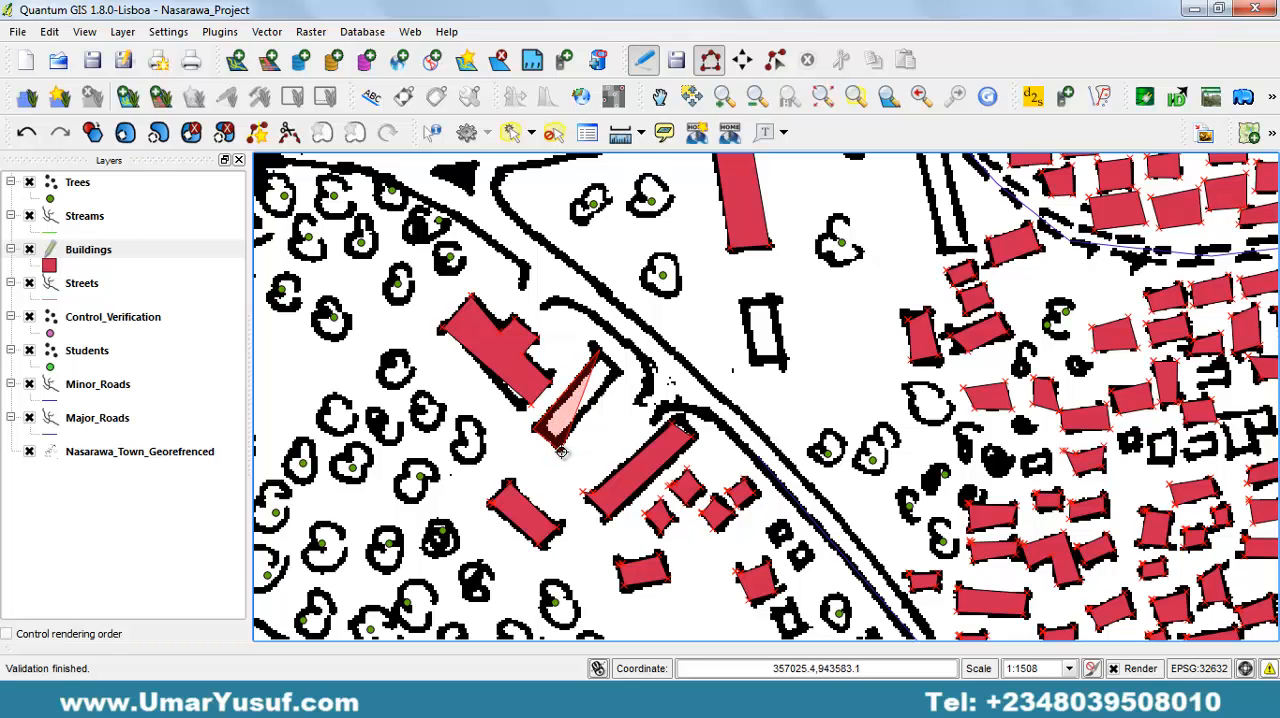
click(621, 373)
right_click(621, 373)
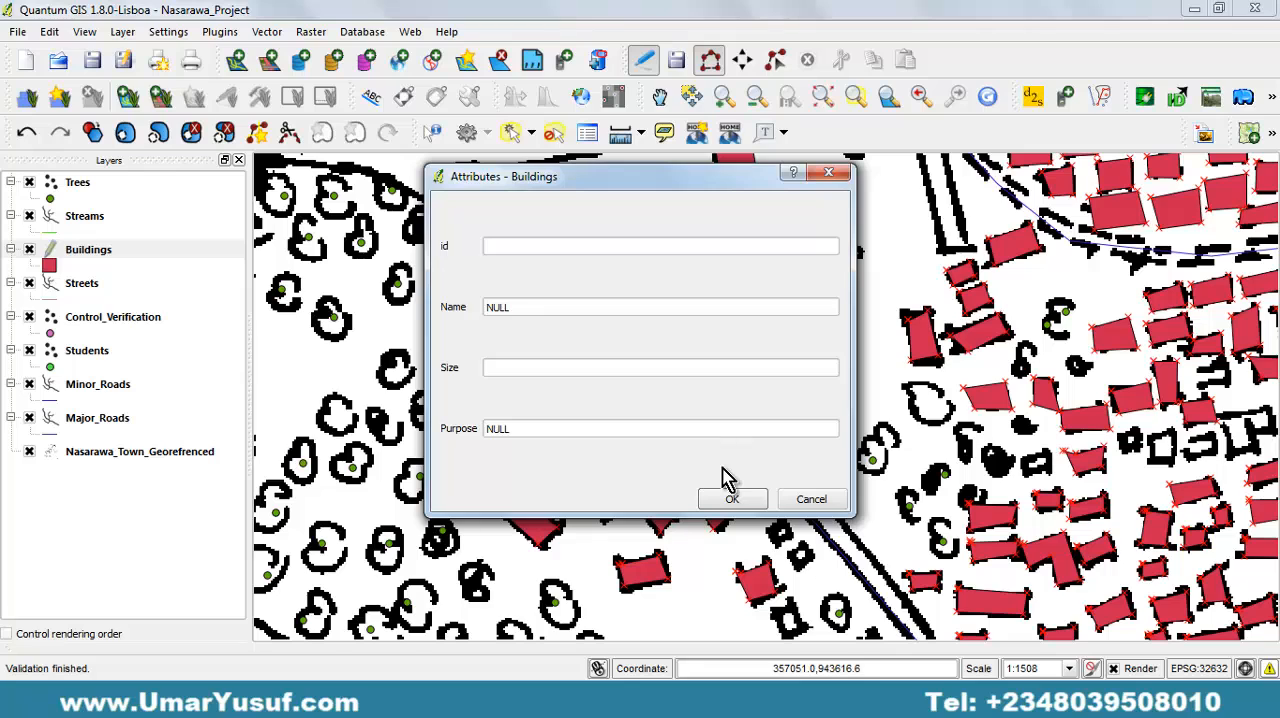
click(731, 498)
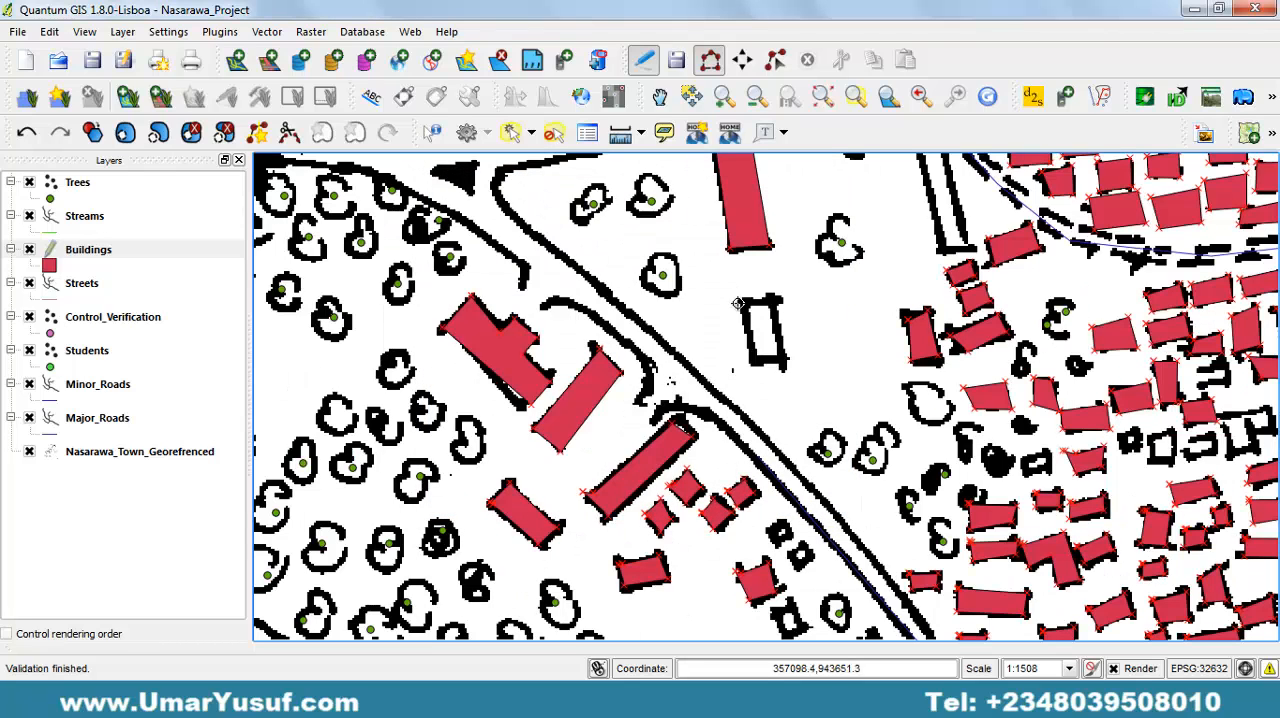
Digitize the upright rectangular building northeast of the diagonal road, leaving its attributes empty.
click(751, 365)
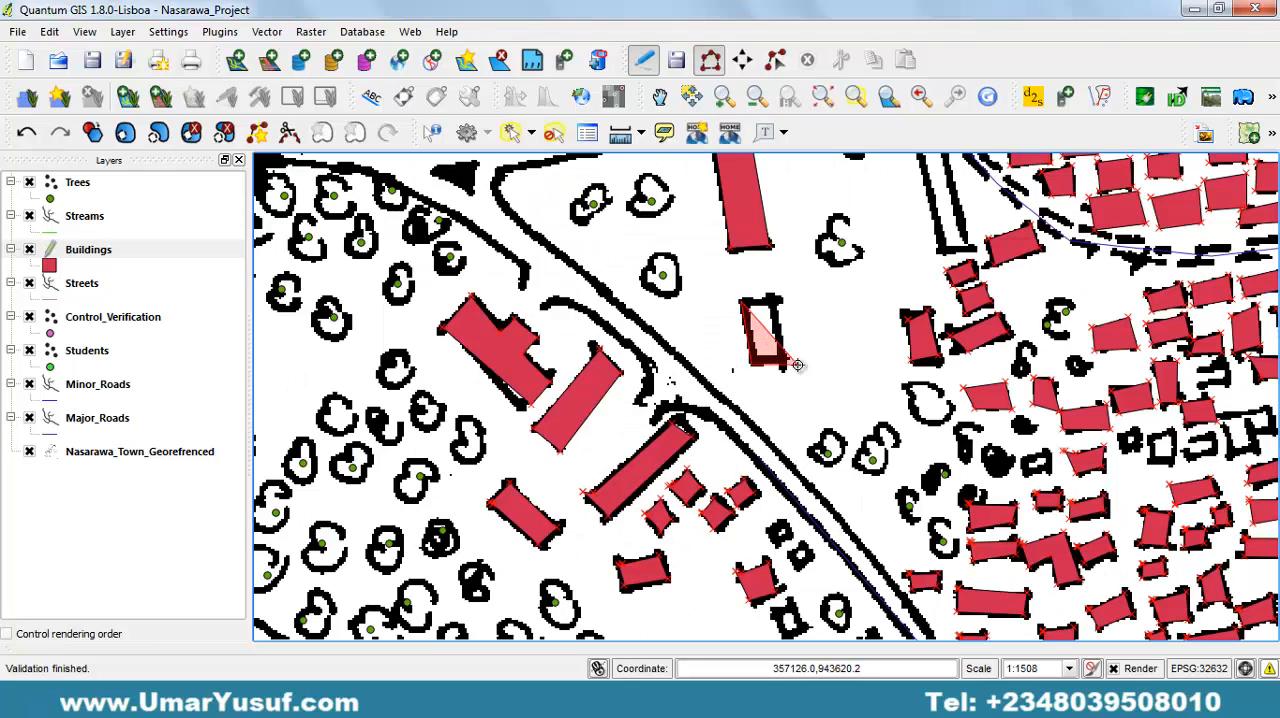
click(784, 363)
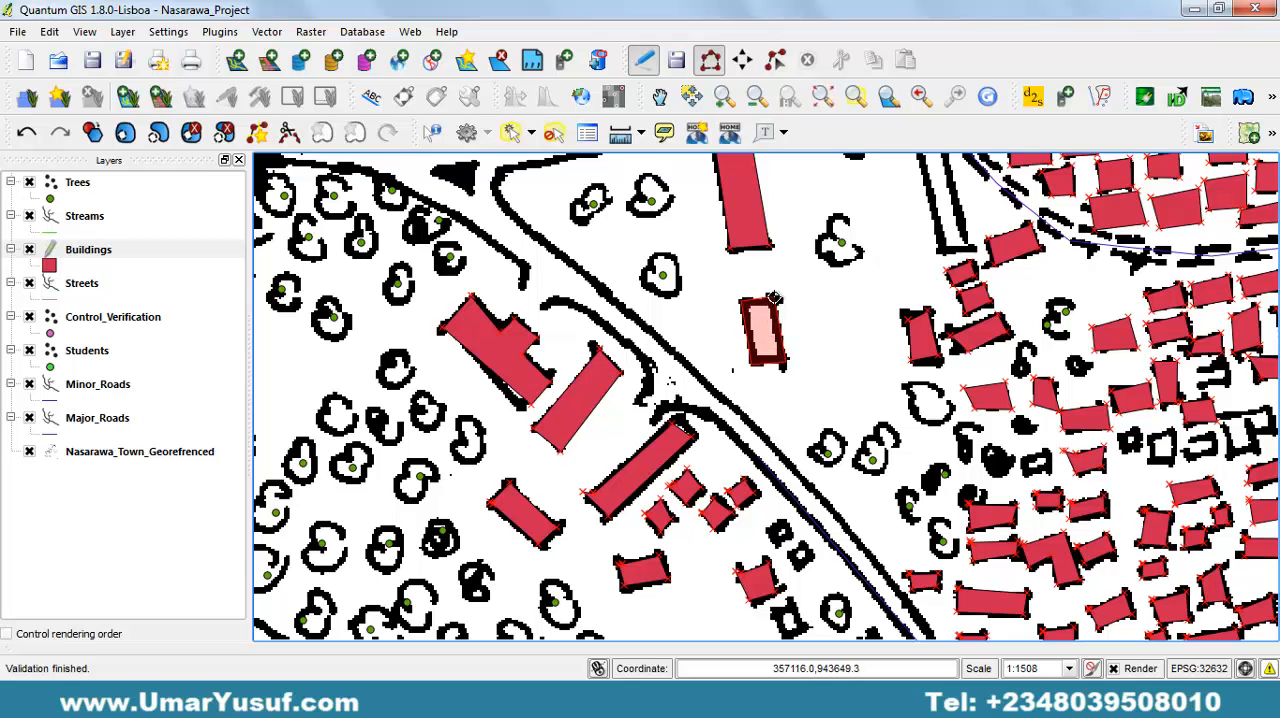
right_click(775, 298)
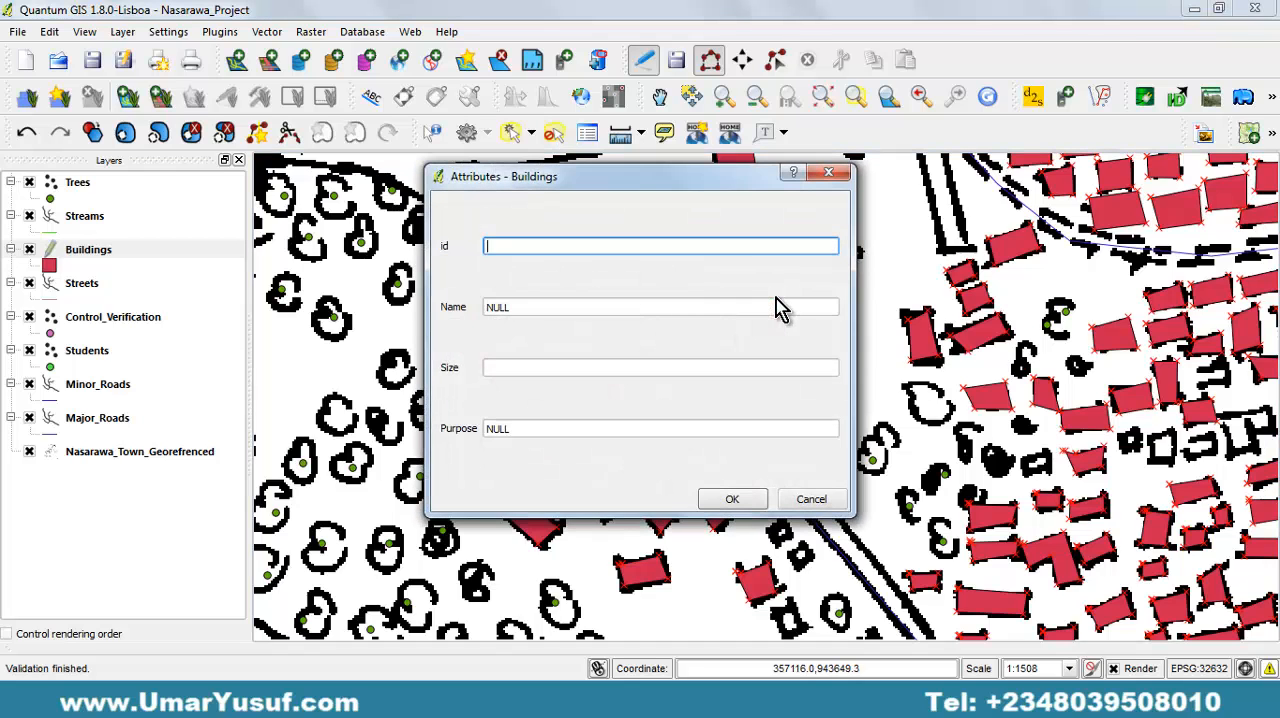
key(Return)
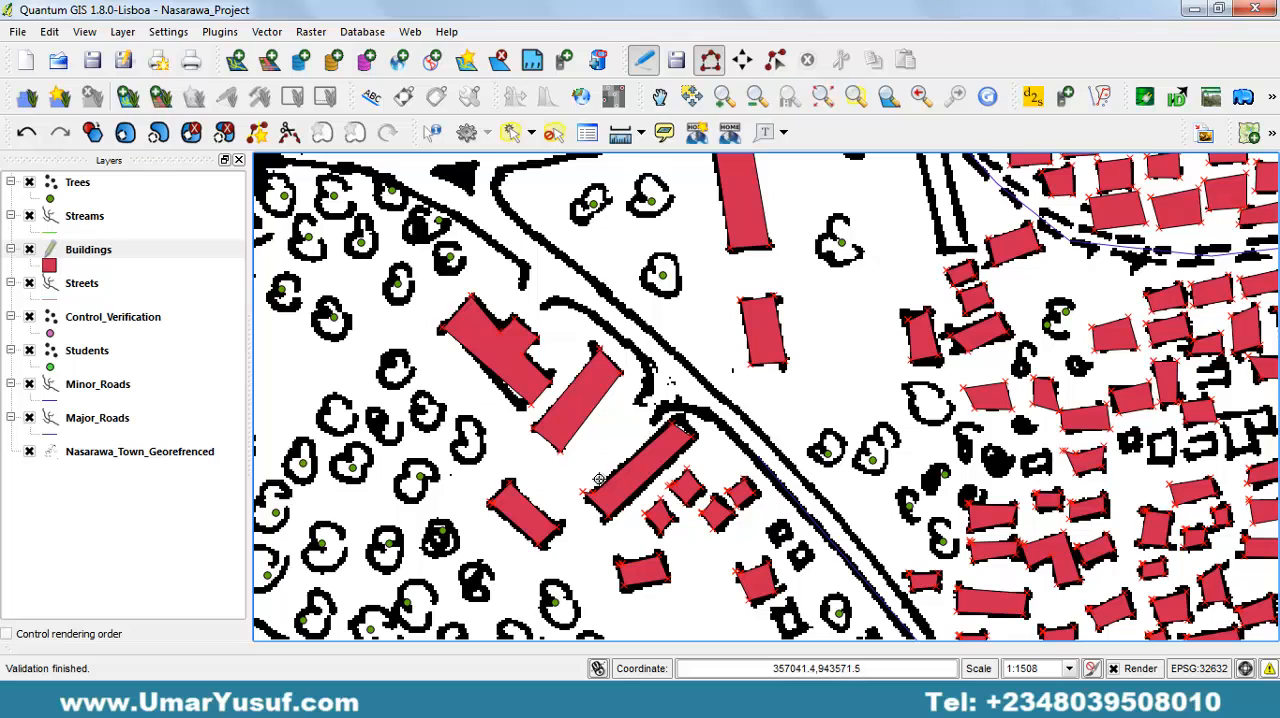
Digitize the two small adjacent buildings in the dense block farther east of the diagonal road, with empty attributes.
drag(864, 381, 420, 214)
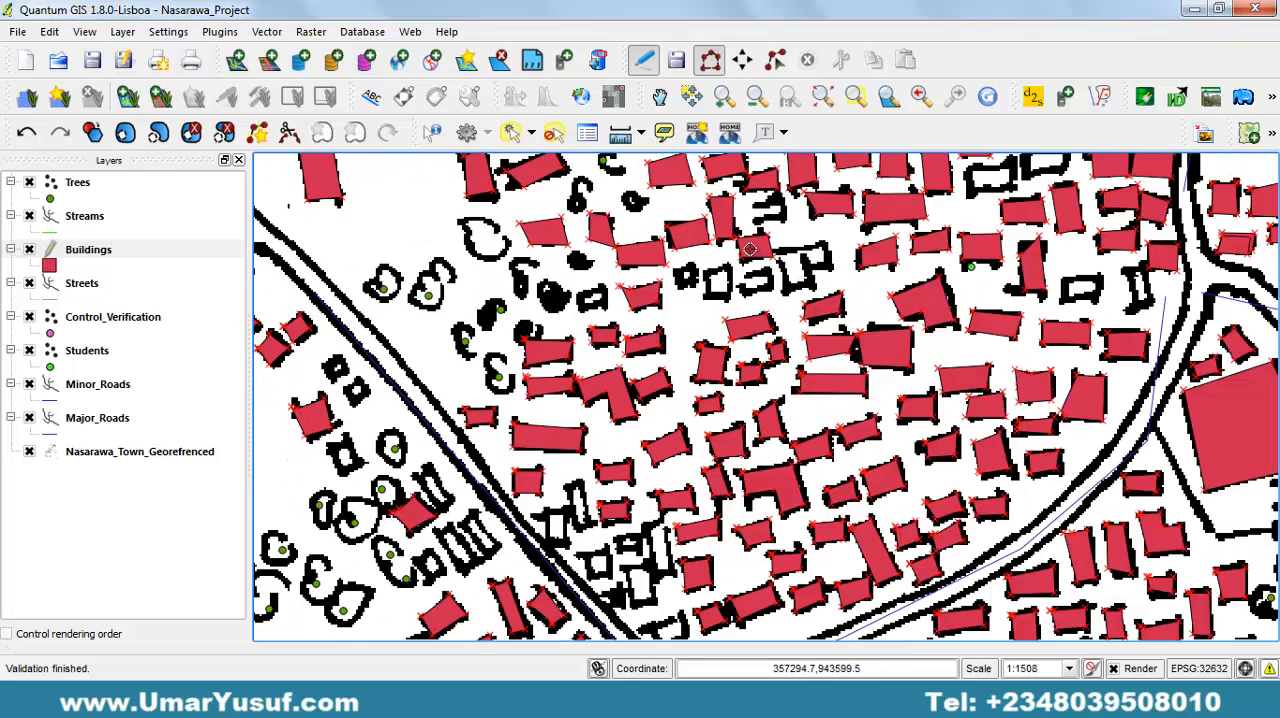
click(729, 298)
right_click(730, 269)
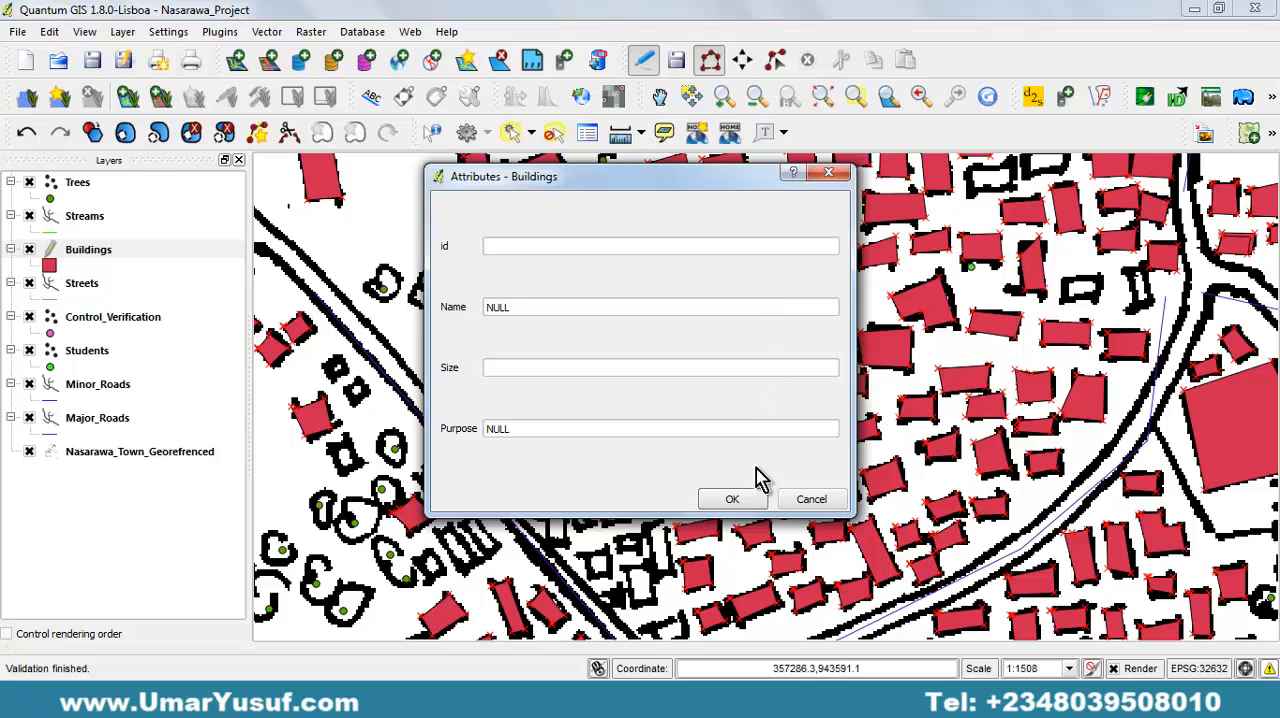
click(741, 501)
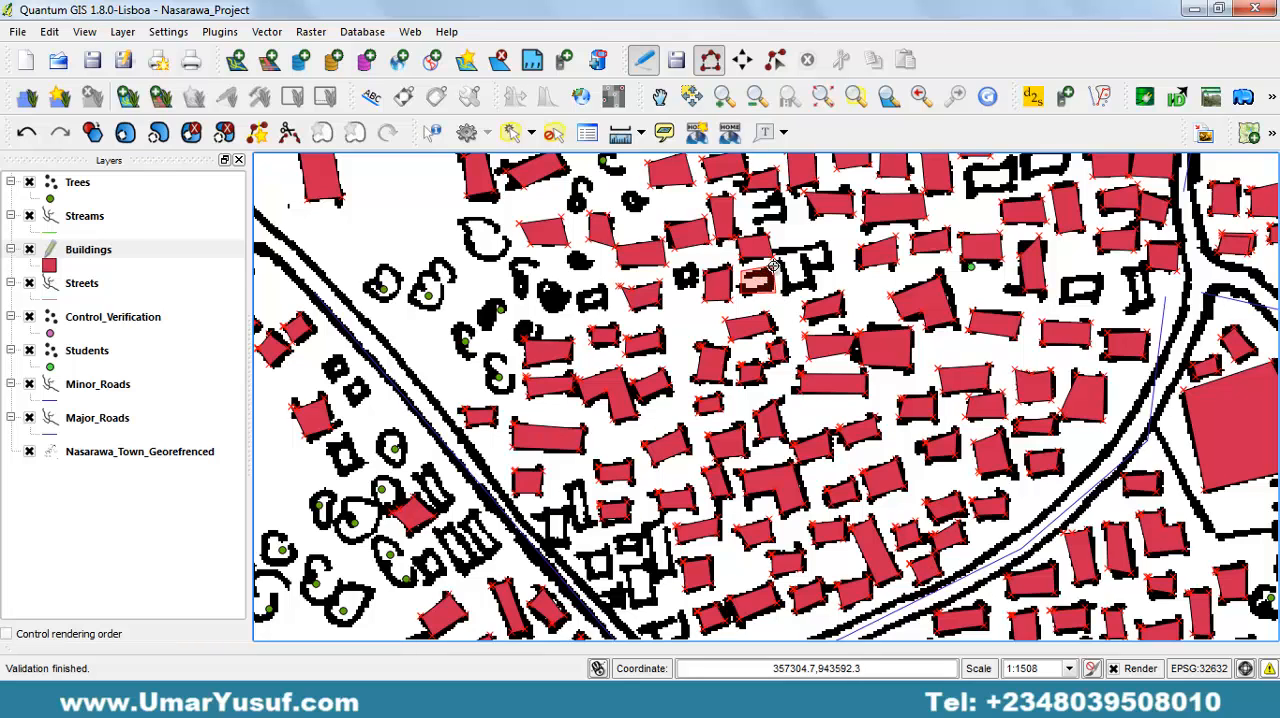
right_click(773, 264)
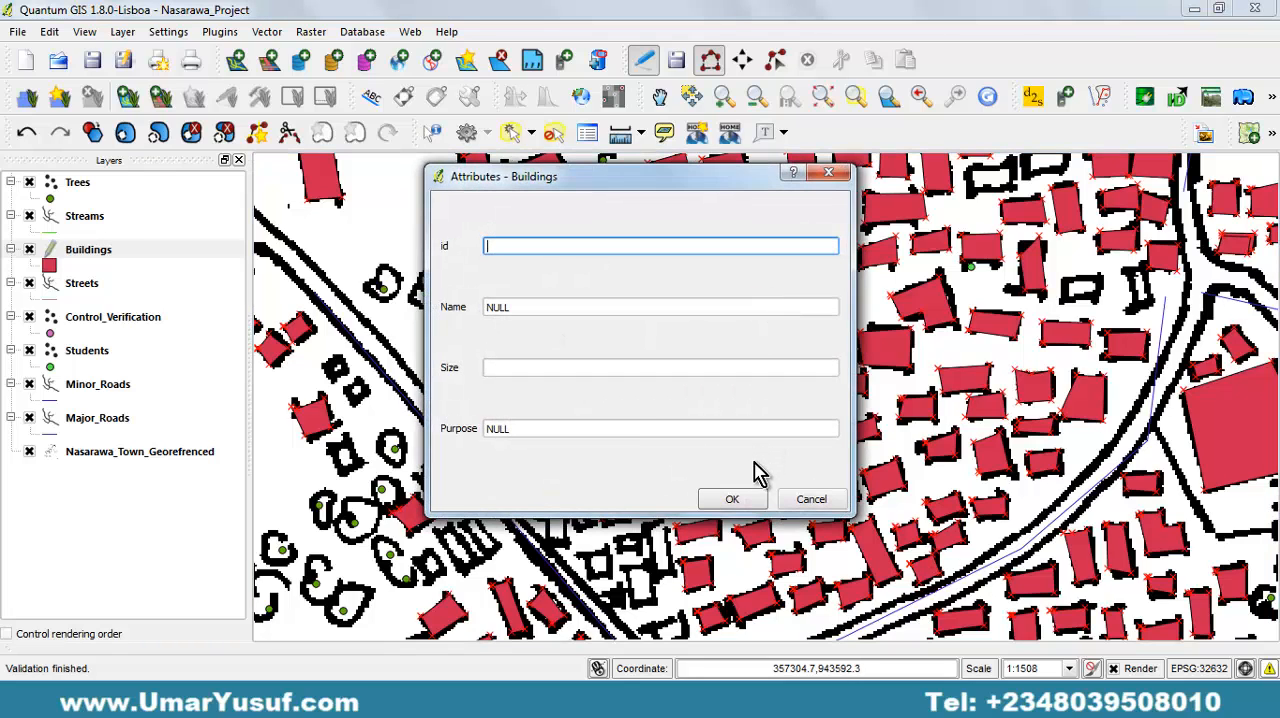
click(732, 499)
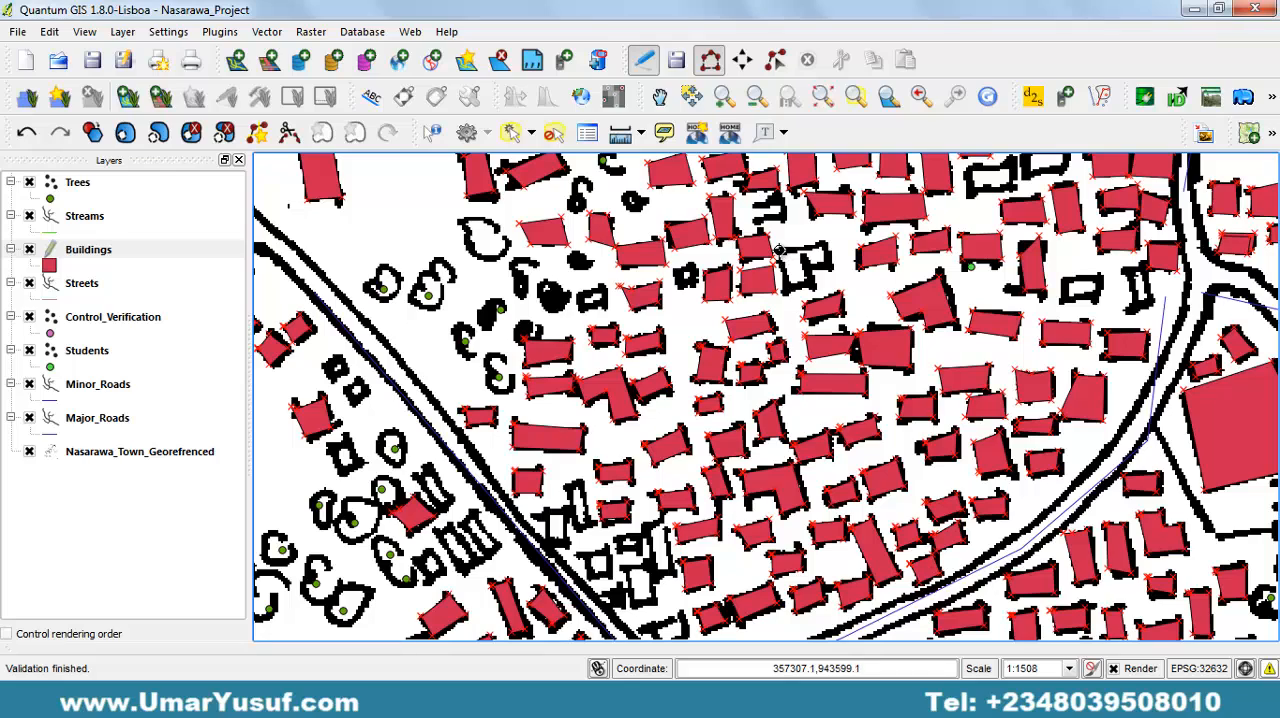
Digitize the L-shaped building immediately east of the two small ones, leaving its attributes empty.
click(780, 254)
click(785, 291)
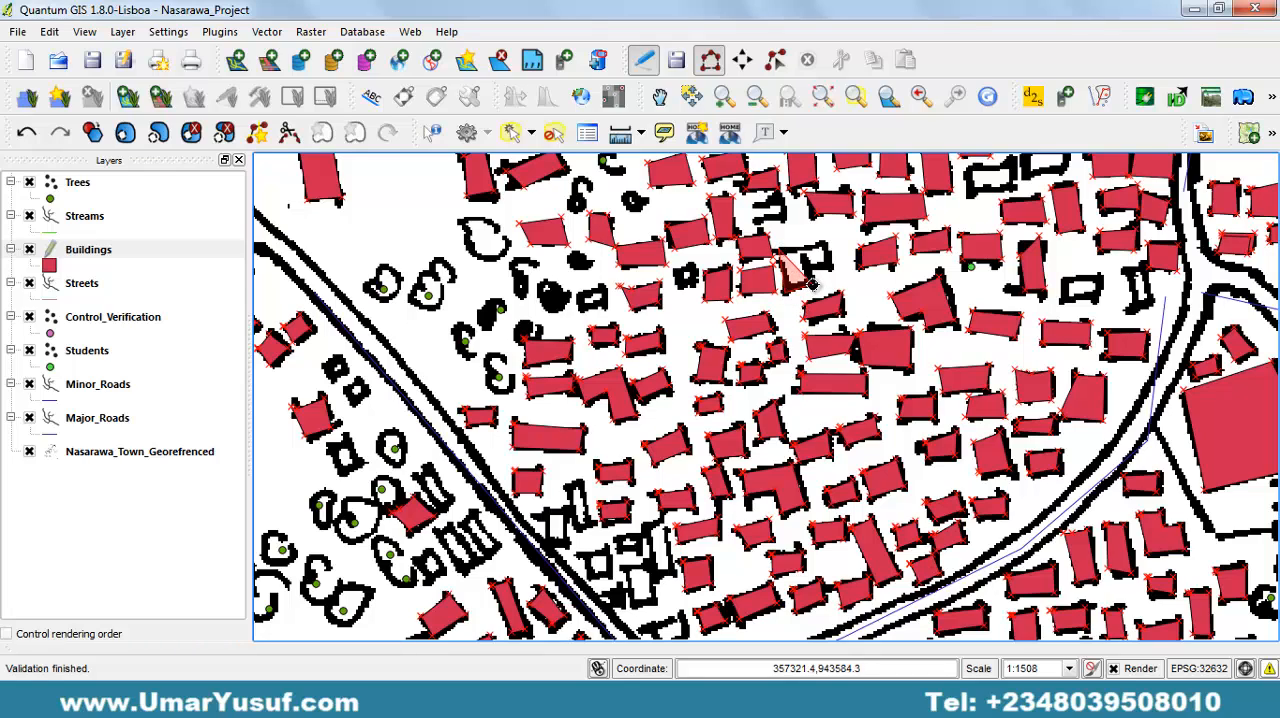
click(813, 286)
click(808, 270)
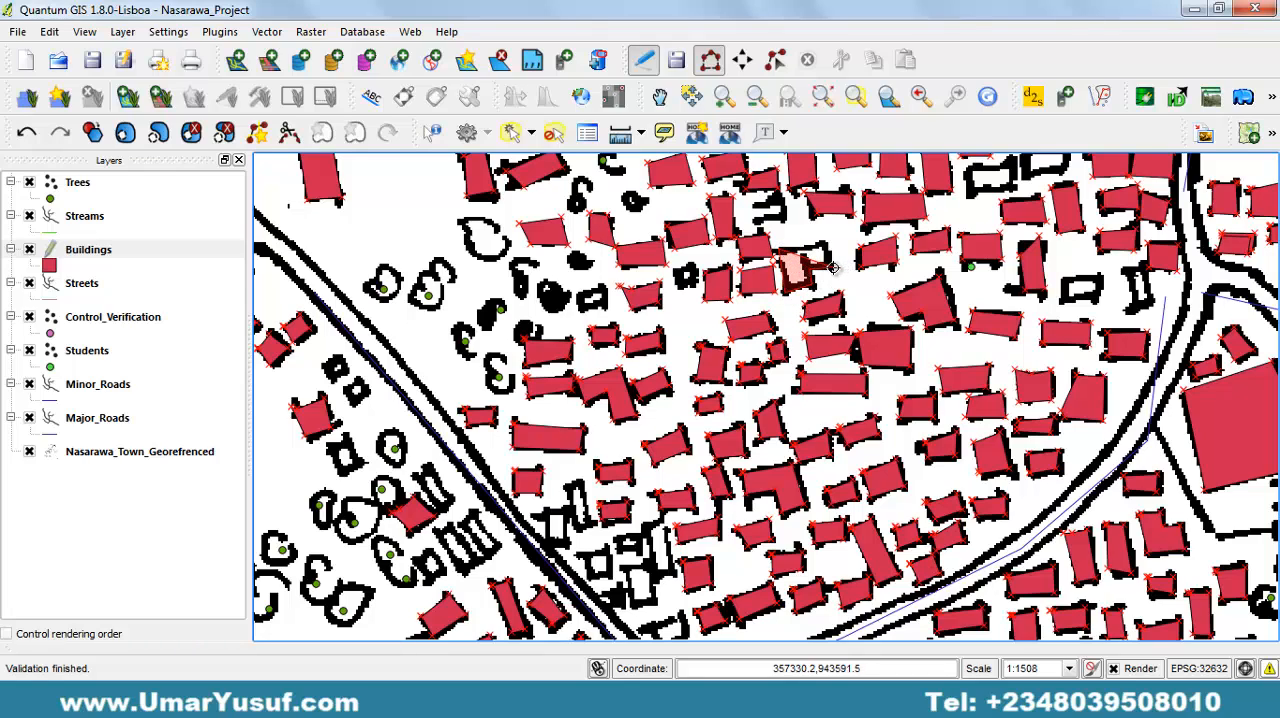
click(832, 269)
right_click(826, 243)
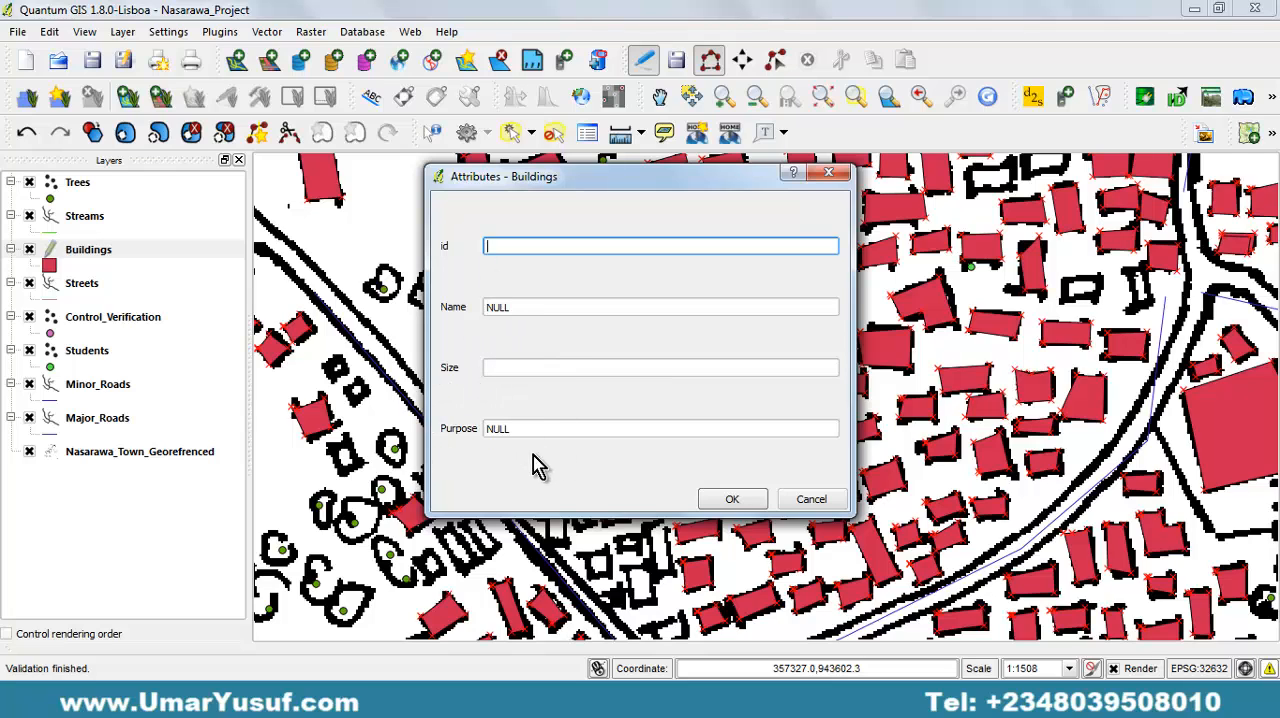
click(730, 500)
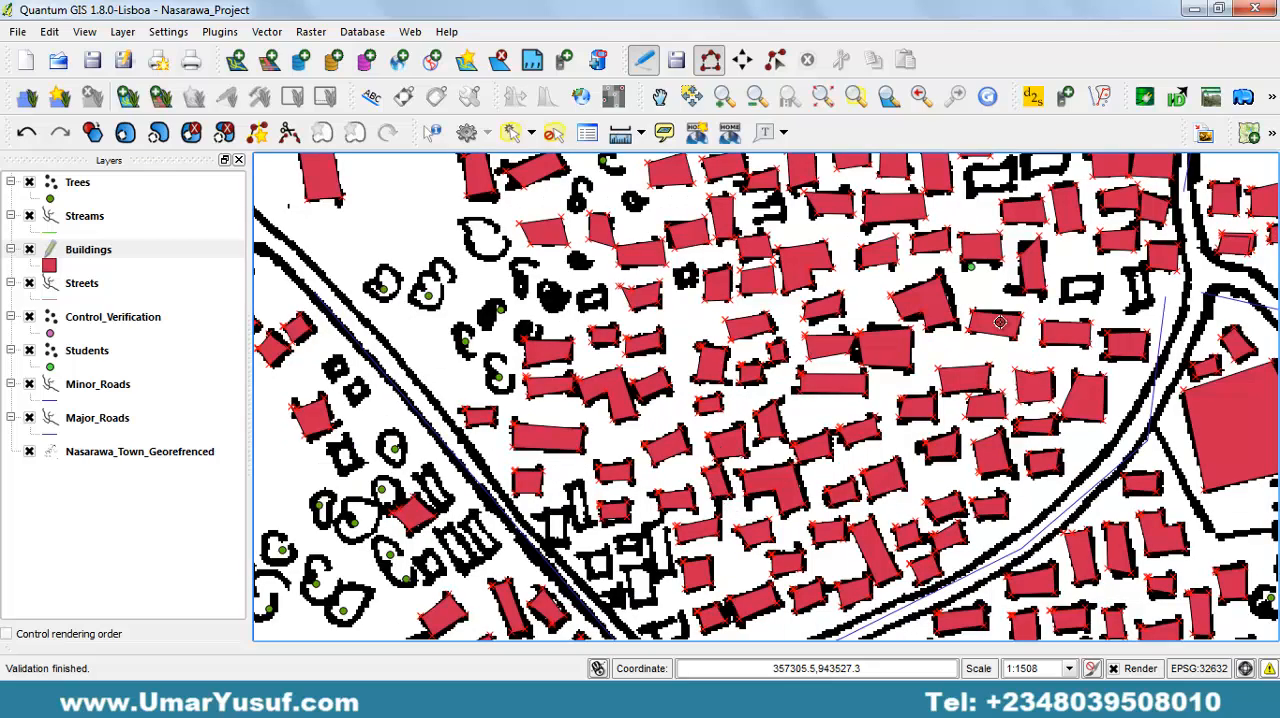
Digitize the two neighbouring rectangular buildings in the northern part of the dense block west of the main road, leaving their attributes empty.
drag(1070, 357, 819, 457)
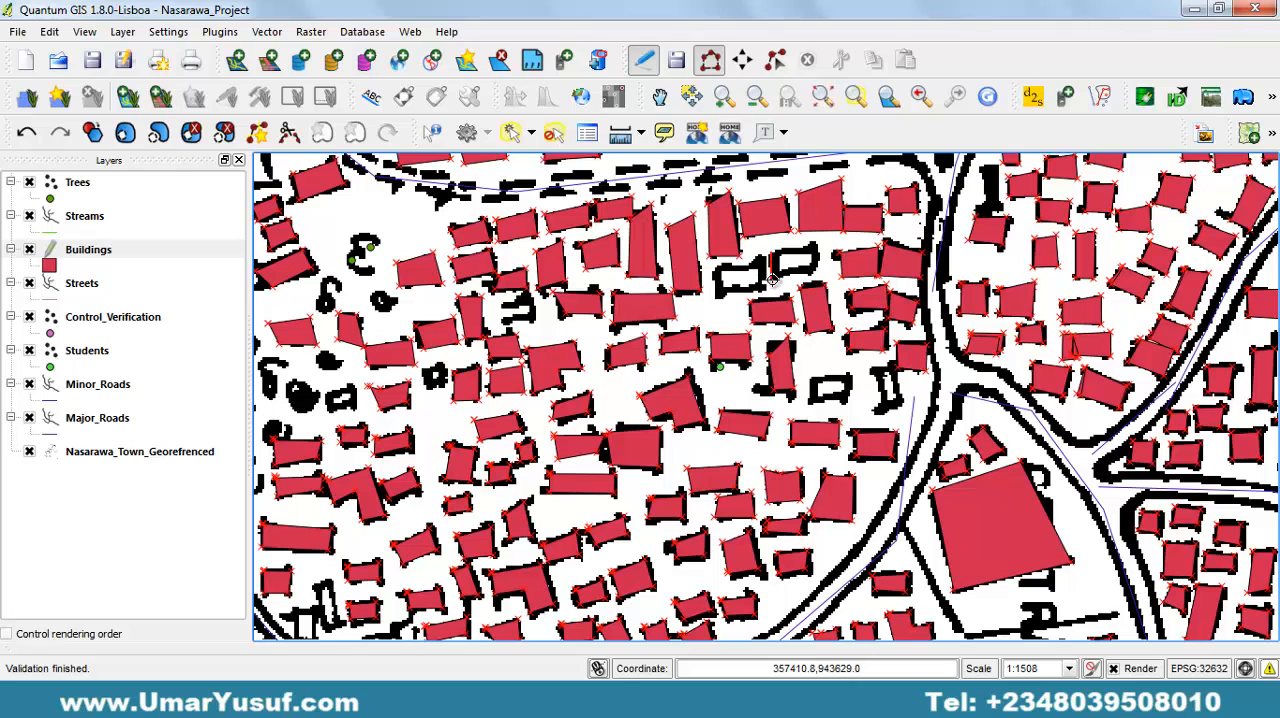
click(773, 280)
click(814, 273)
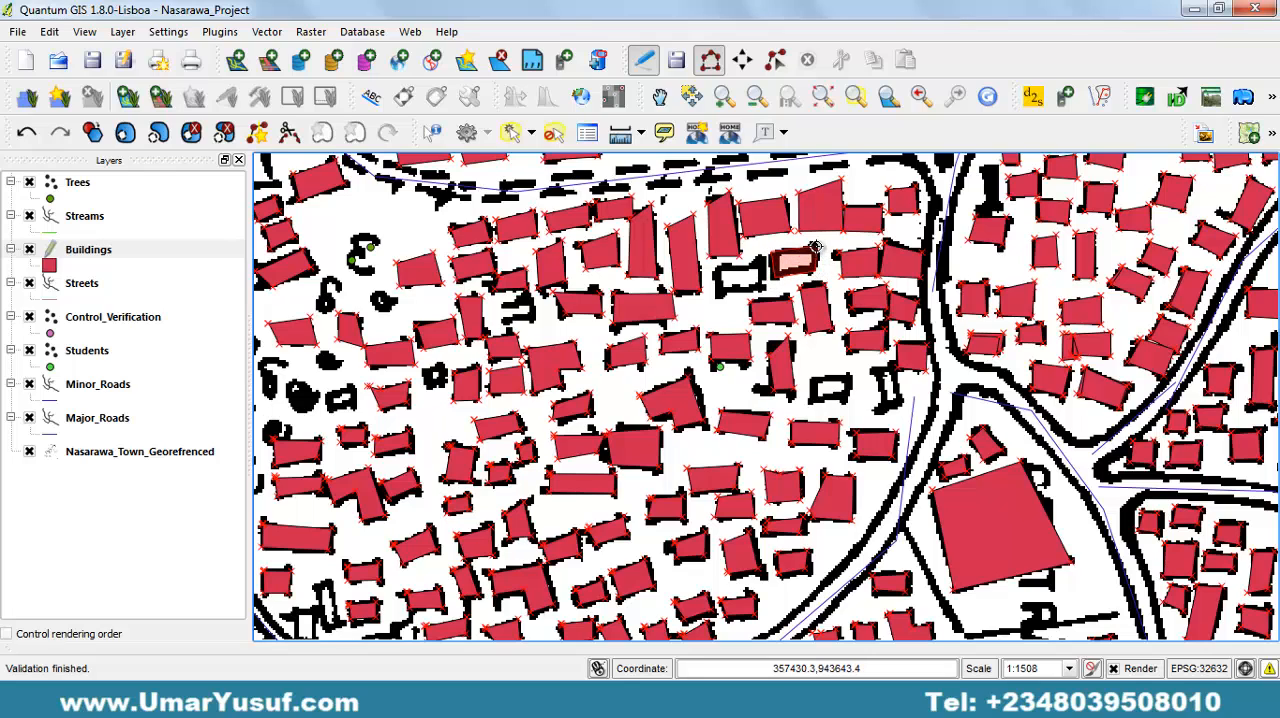
right_click(814, 246)
key(Escape)
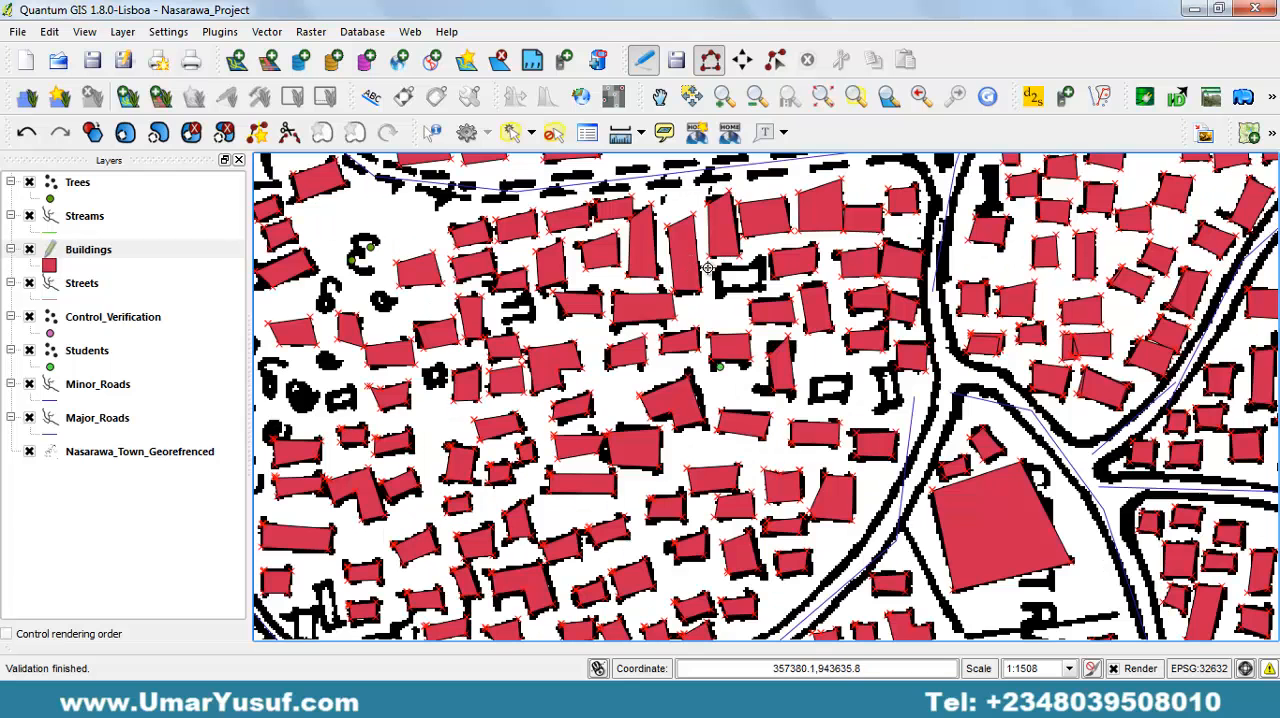
click(718, 296)
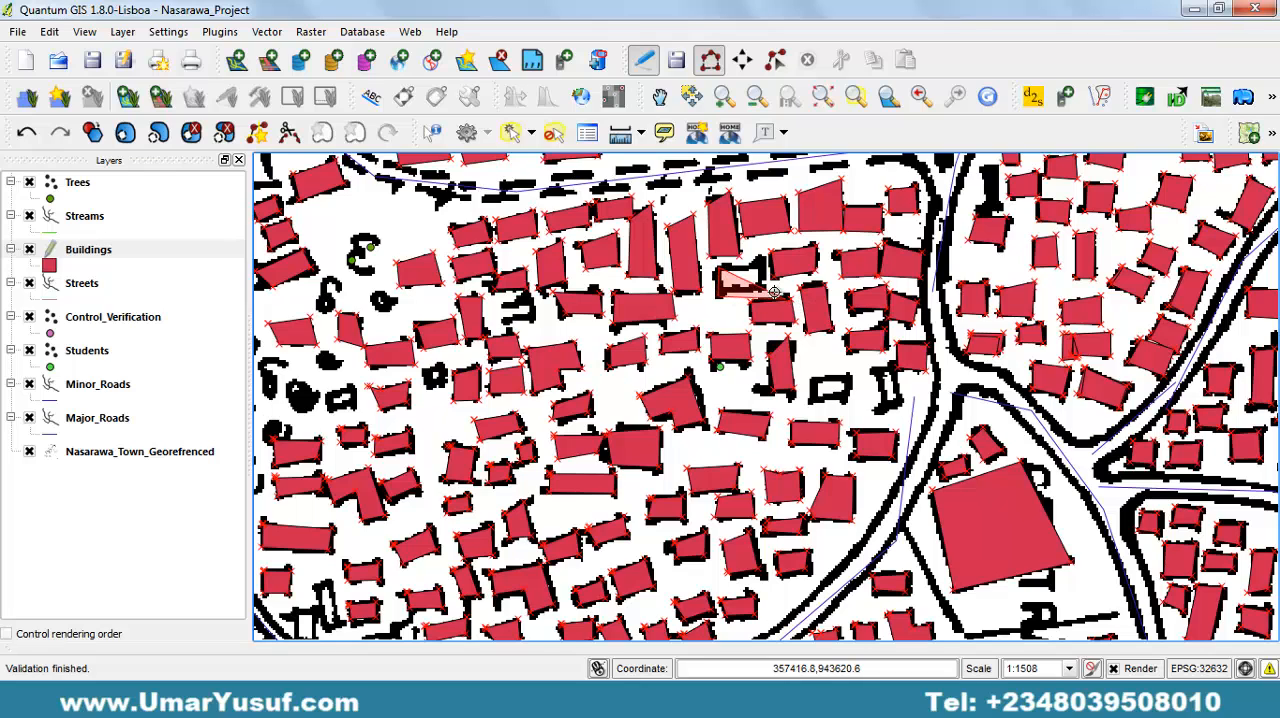
click(766, 288)
right_click(762, 261)
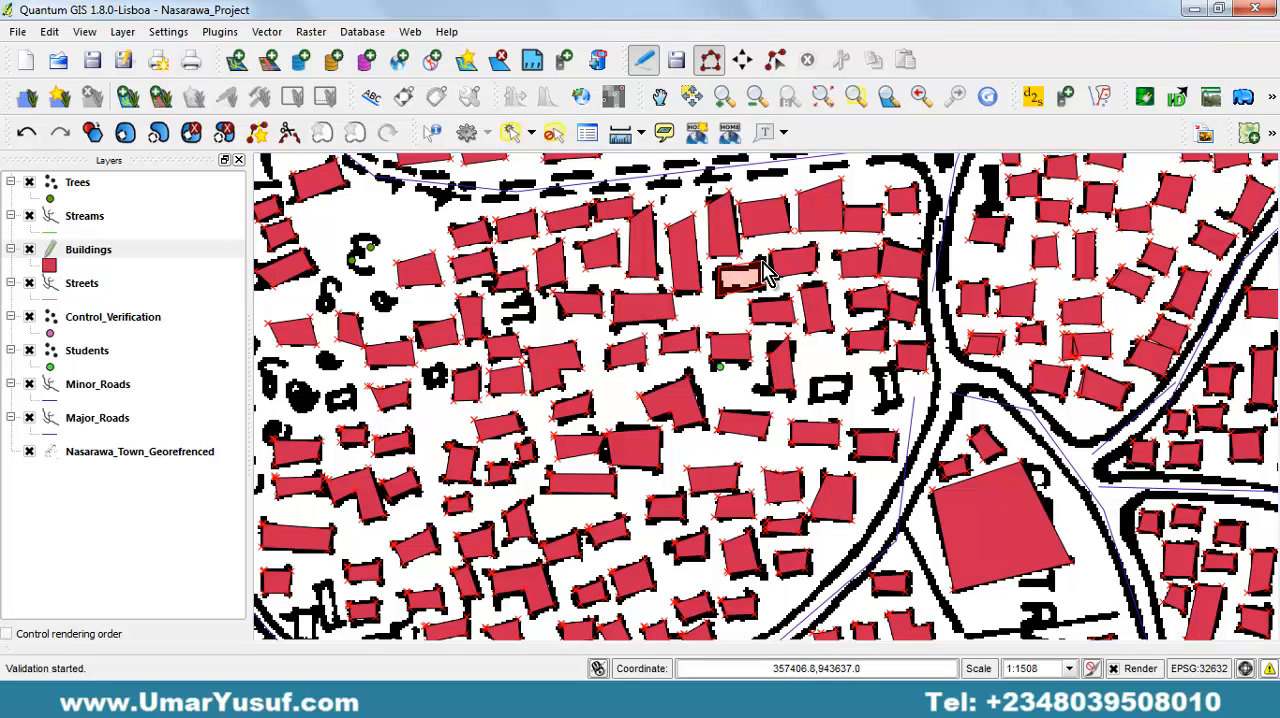
key(Escape)
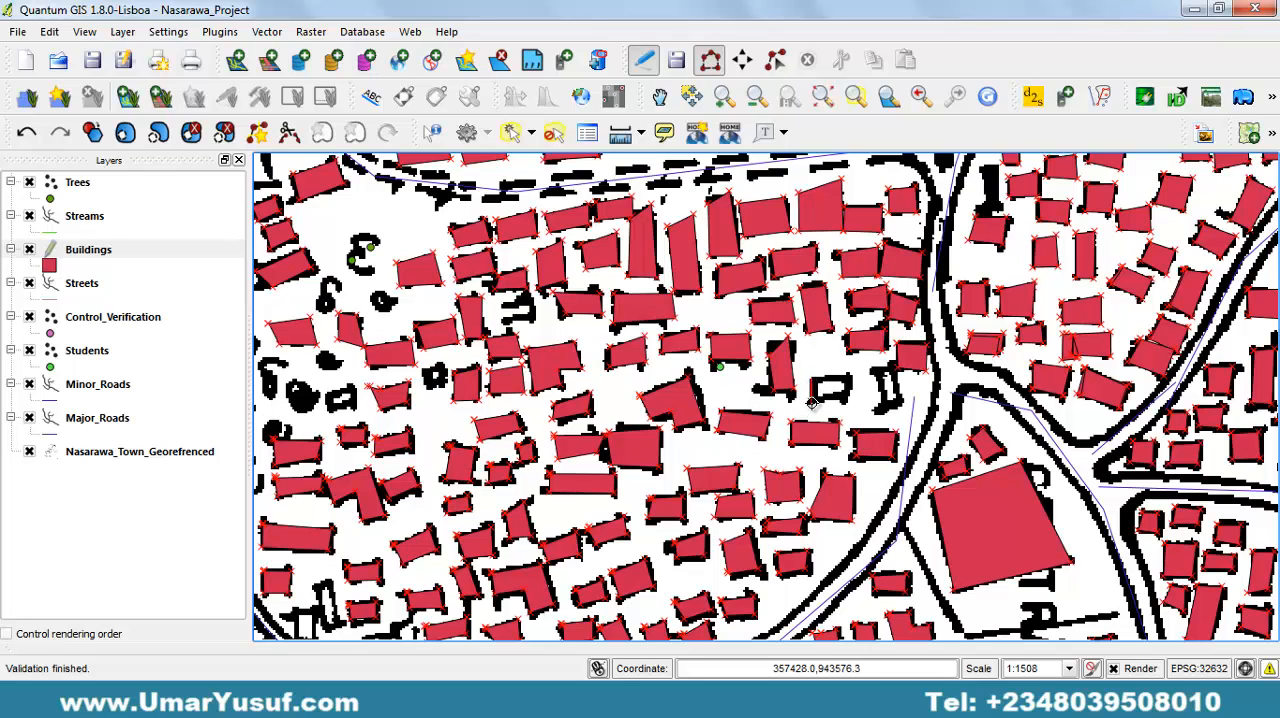
Digitize the rectangular building and the narrow upright one beside it, just west of the road junction, with empty attributes.
click(812, 402)
click(849, 397)
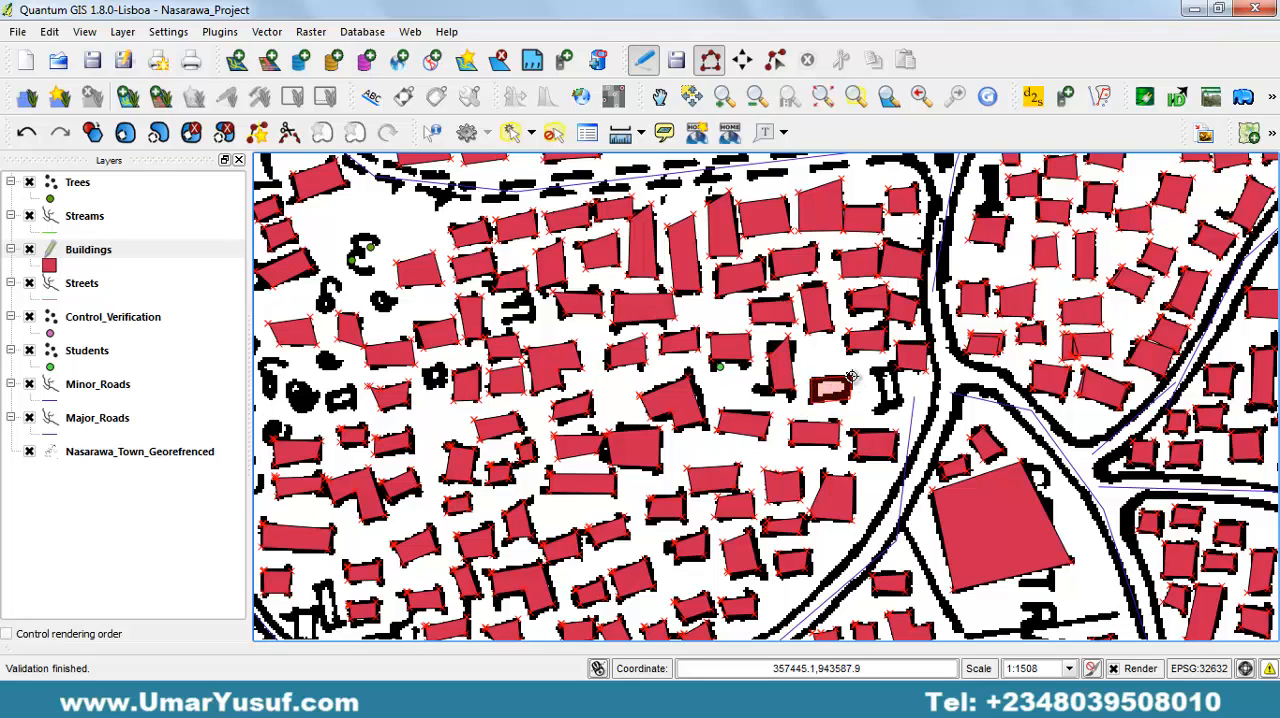
right_click(851, 376)
key(Return)
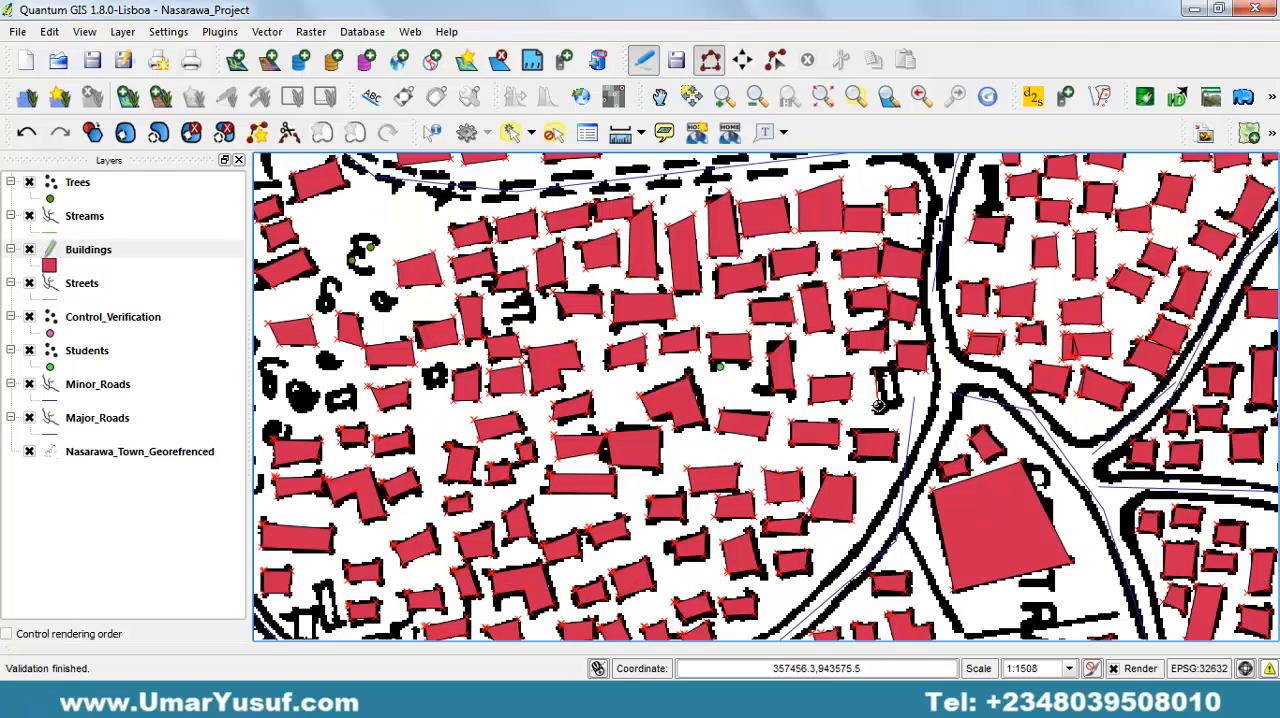
click(902, 406)
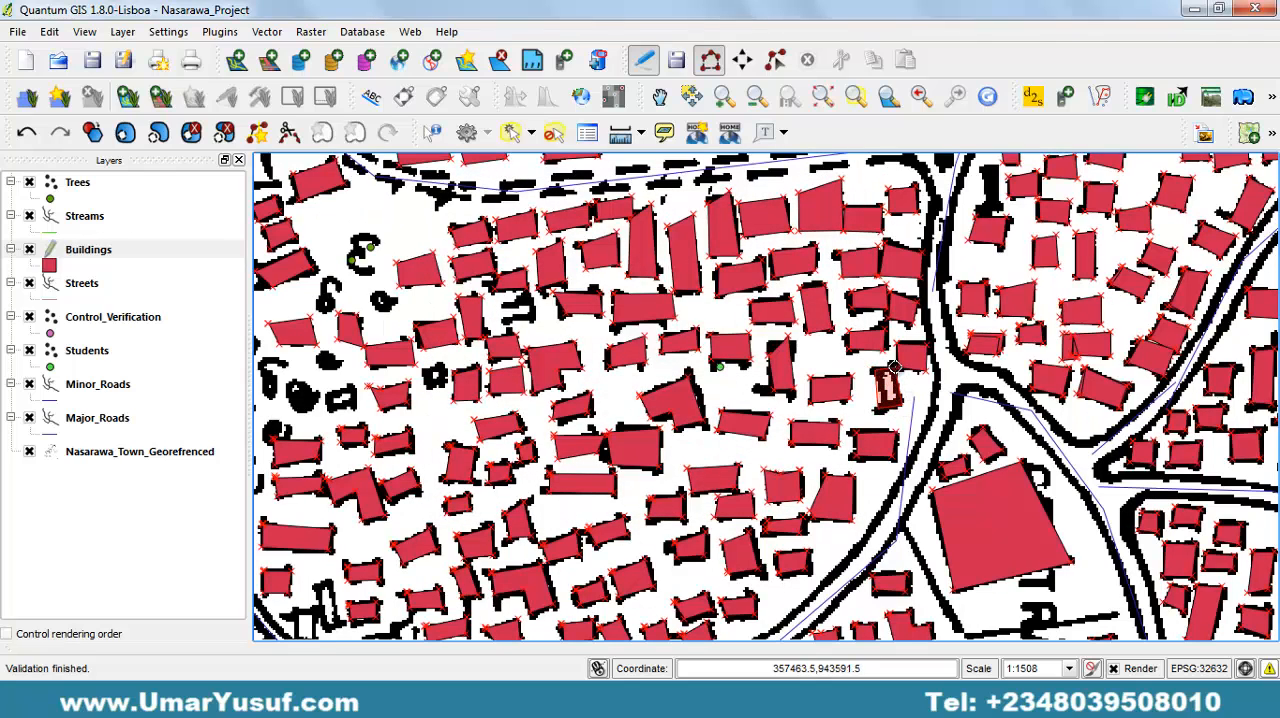
right_click(893, 367)
key(Return)
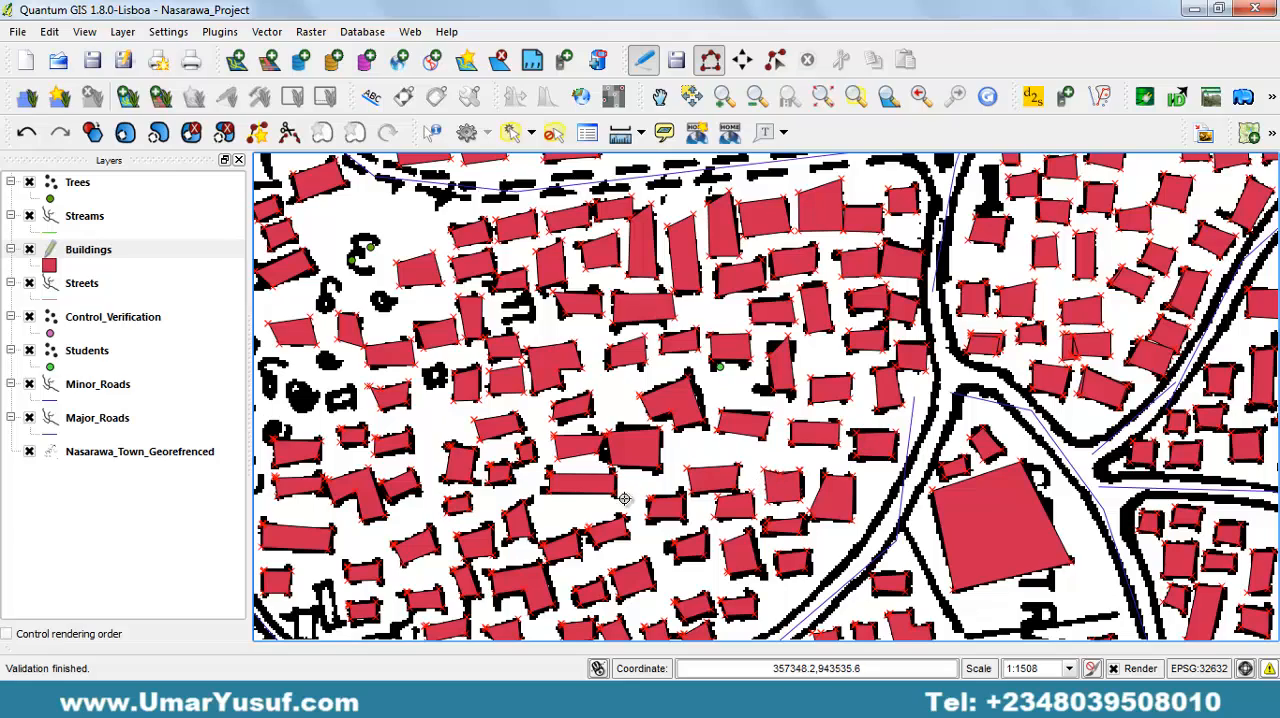
Save the edits to the Buildings layer and switch off its editing mode.
drag(624, 498, 686, 295)
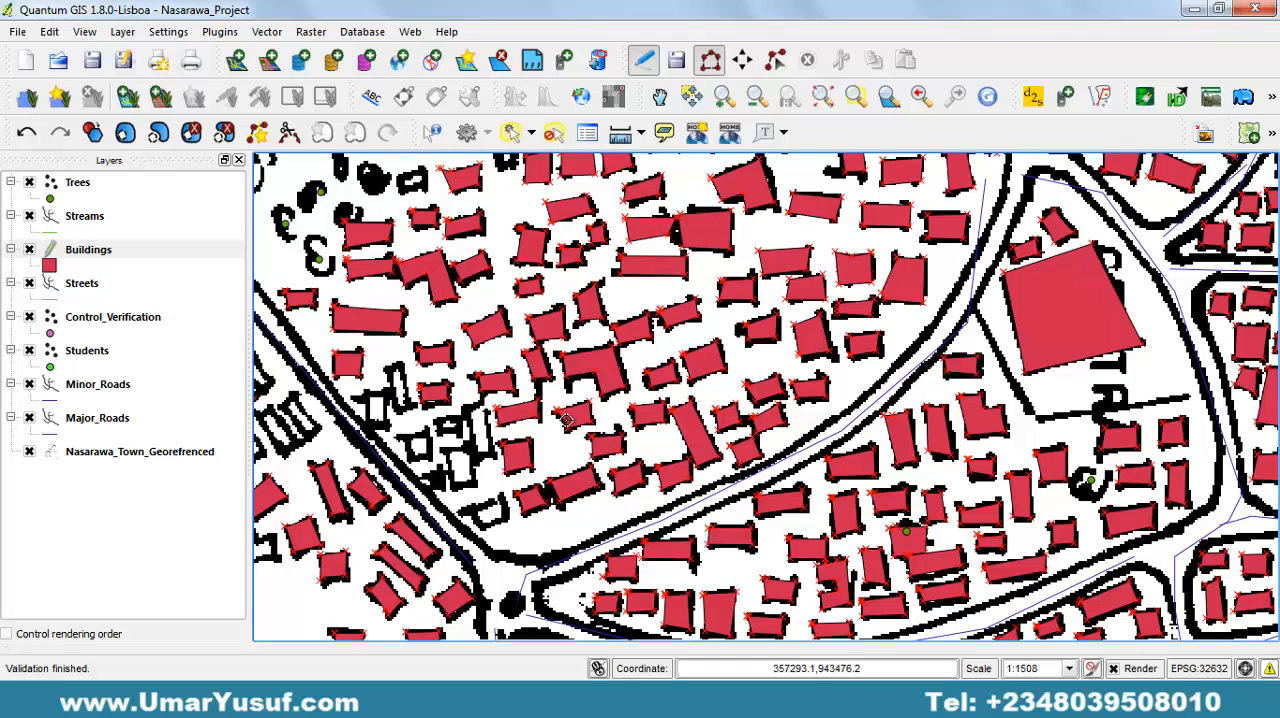
drag(566, 420, 337, 409)
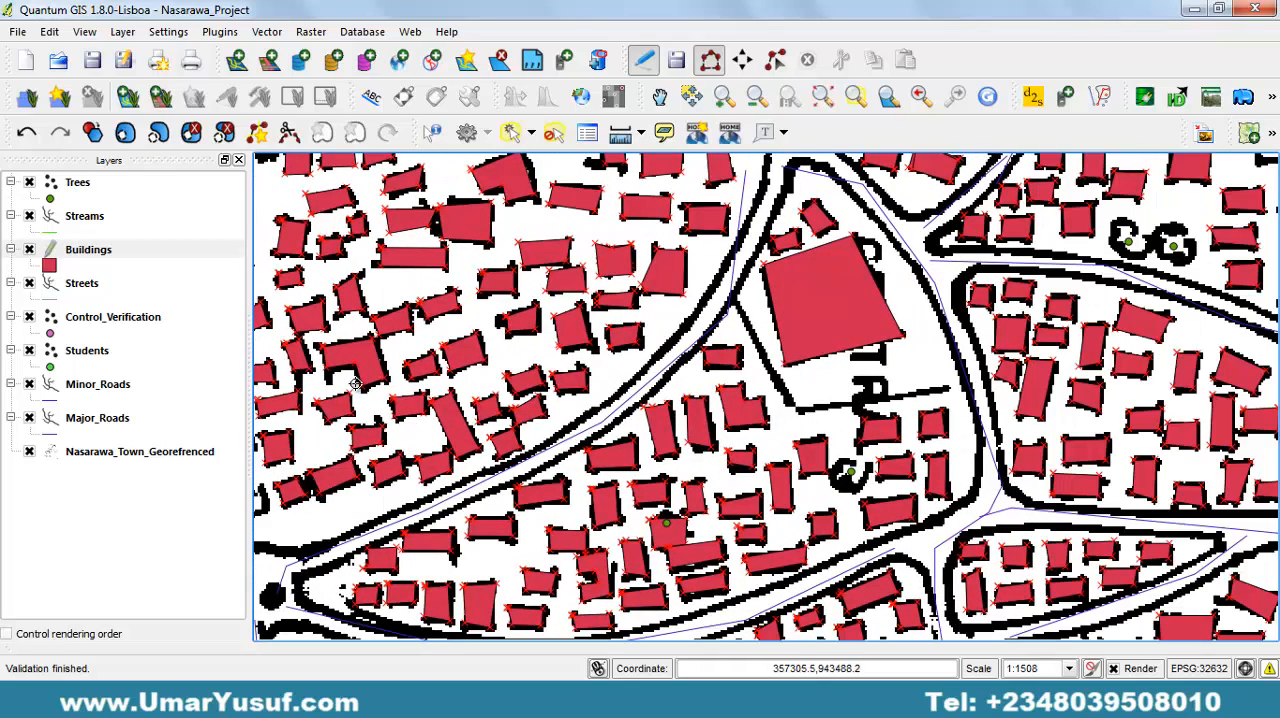
click(78, 255)
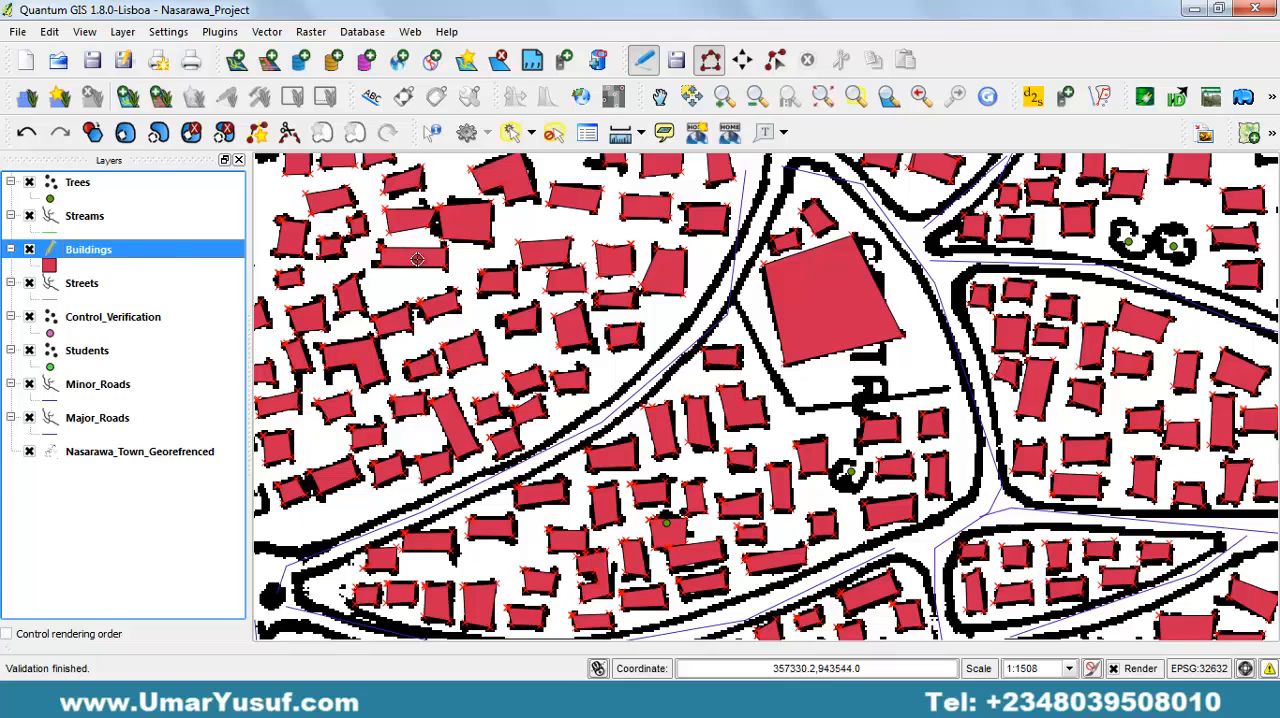
click(679, 62)
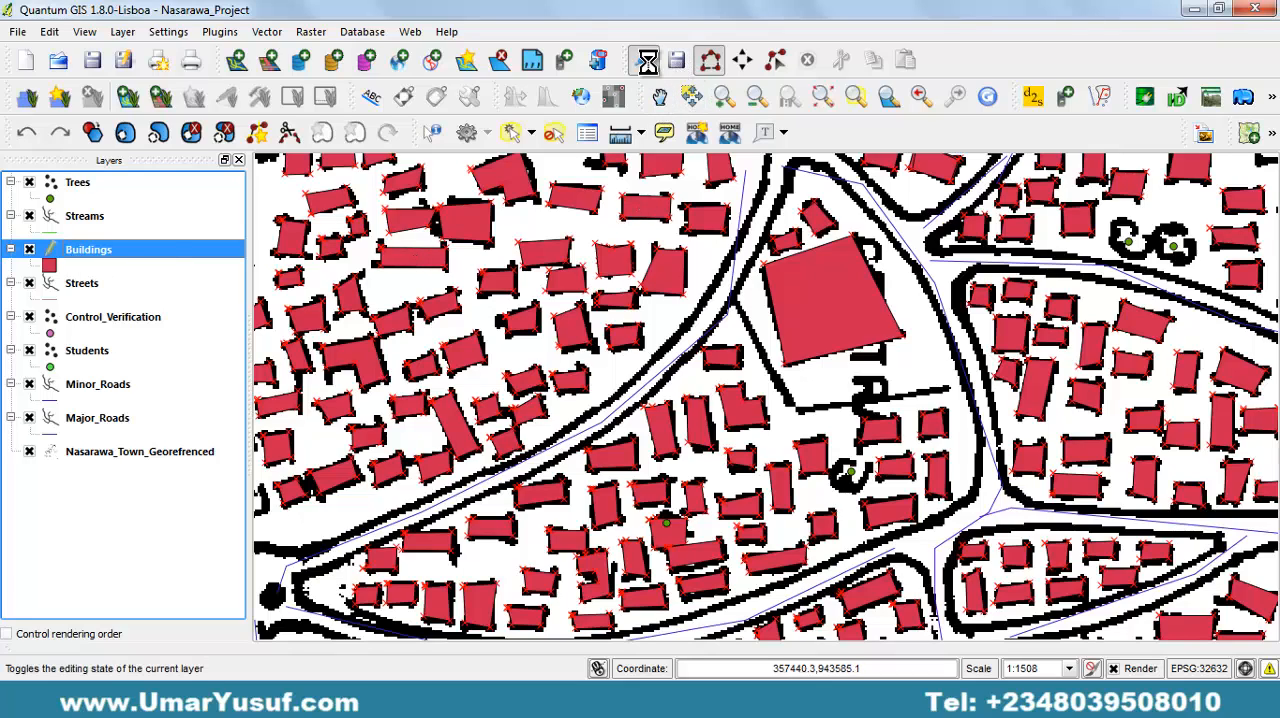
click(644, 60)
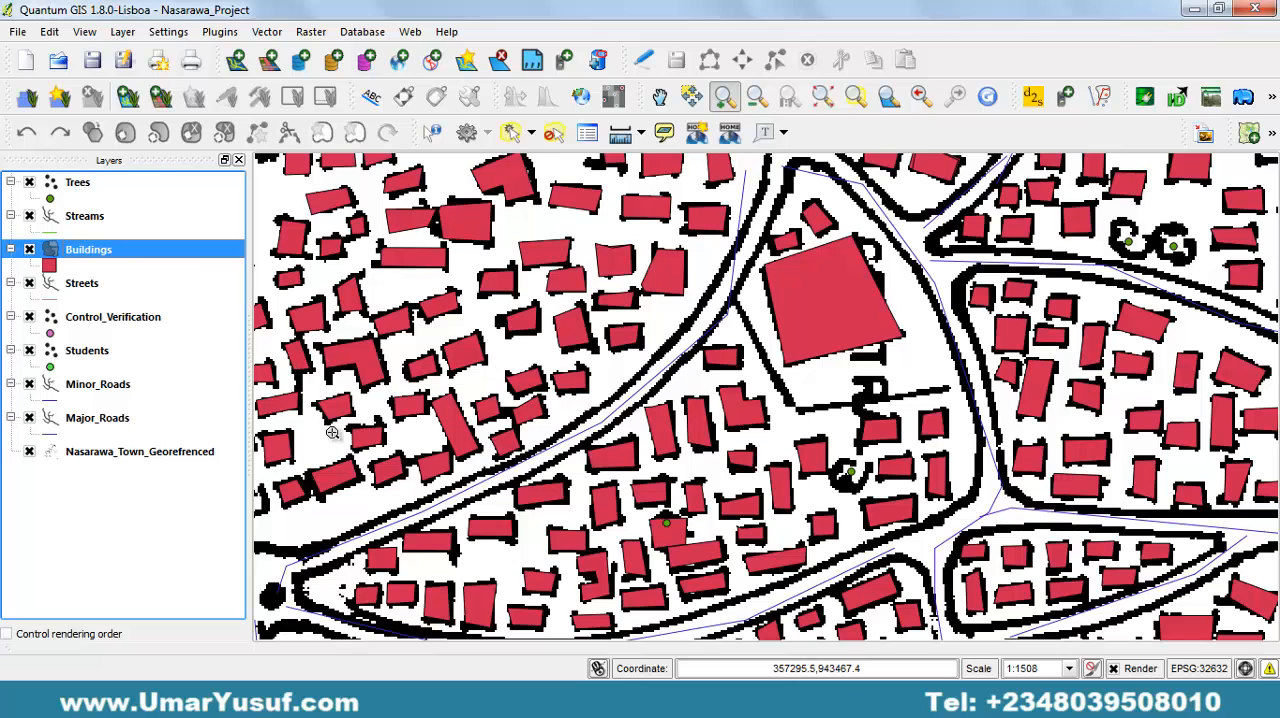
Re-enable editing on the Buildings layer and activate the Add Feature tool for the undigitized buildings along the diagonal road.
drag(331, 433, 669, 384)
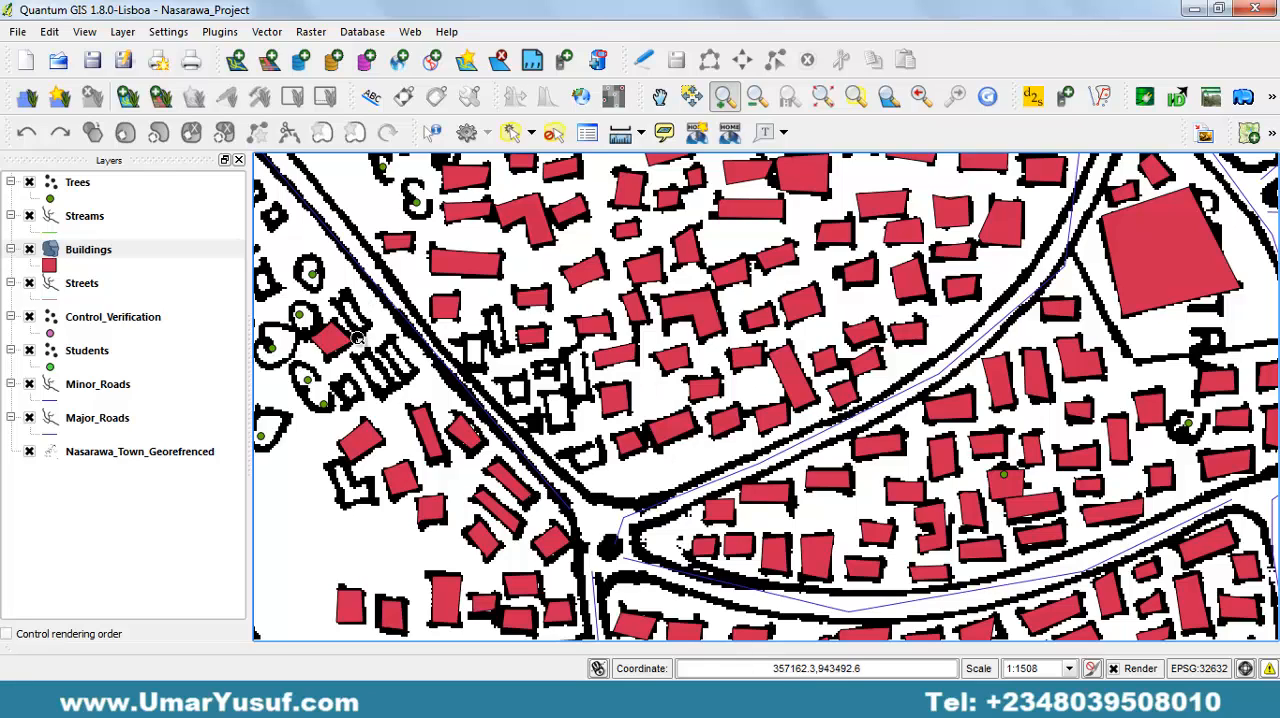
click(130, 258)
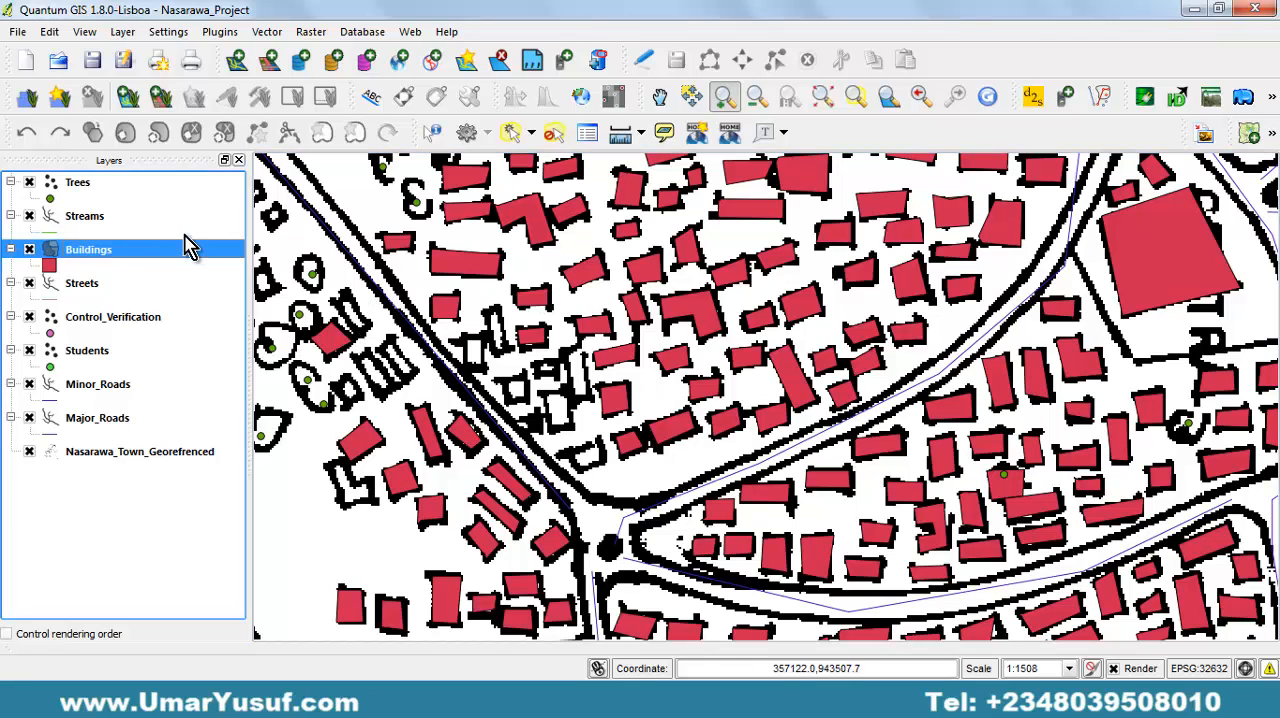
click(121, 32)
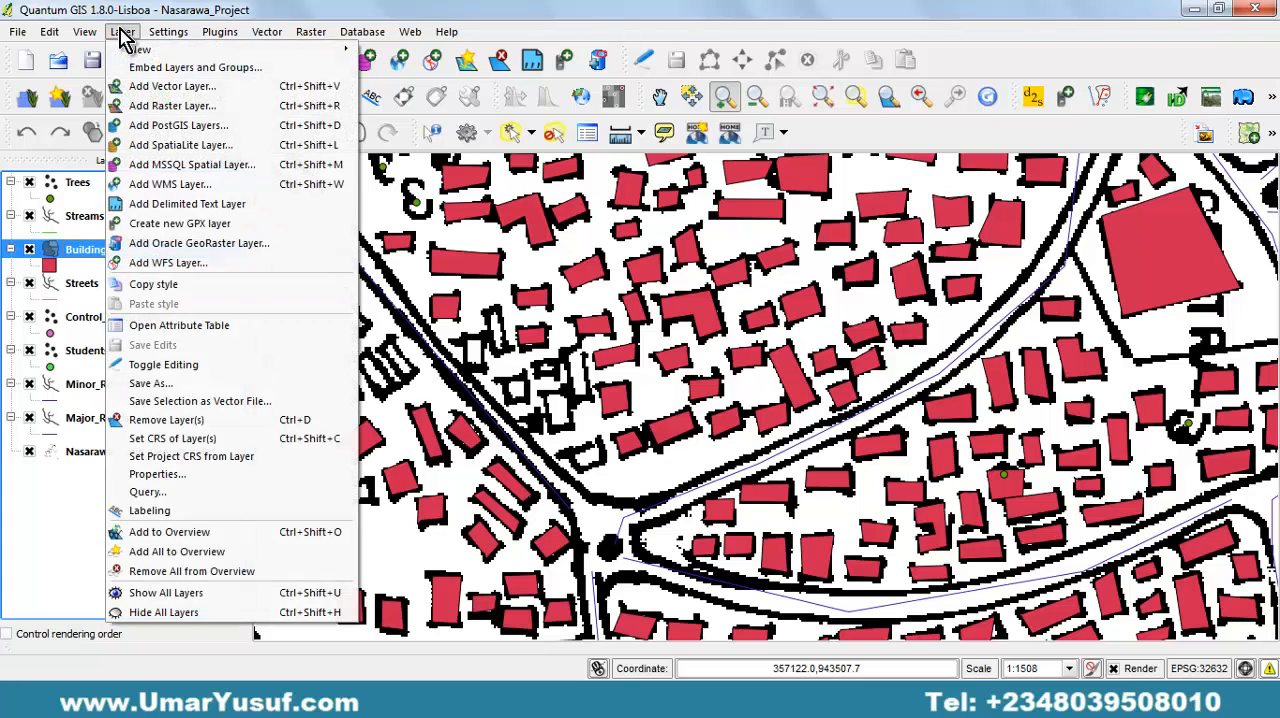
click(218, 365)
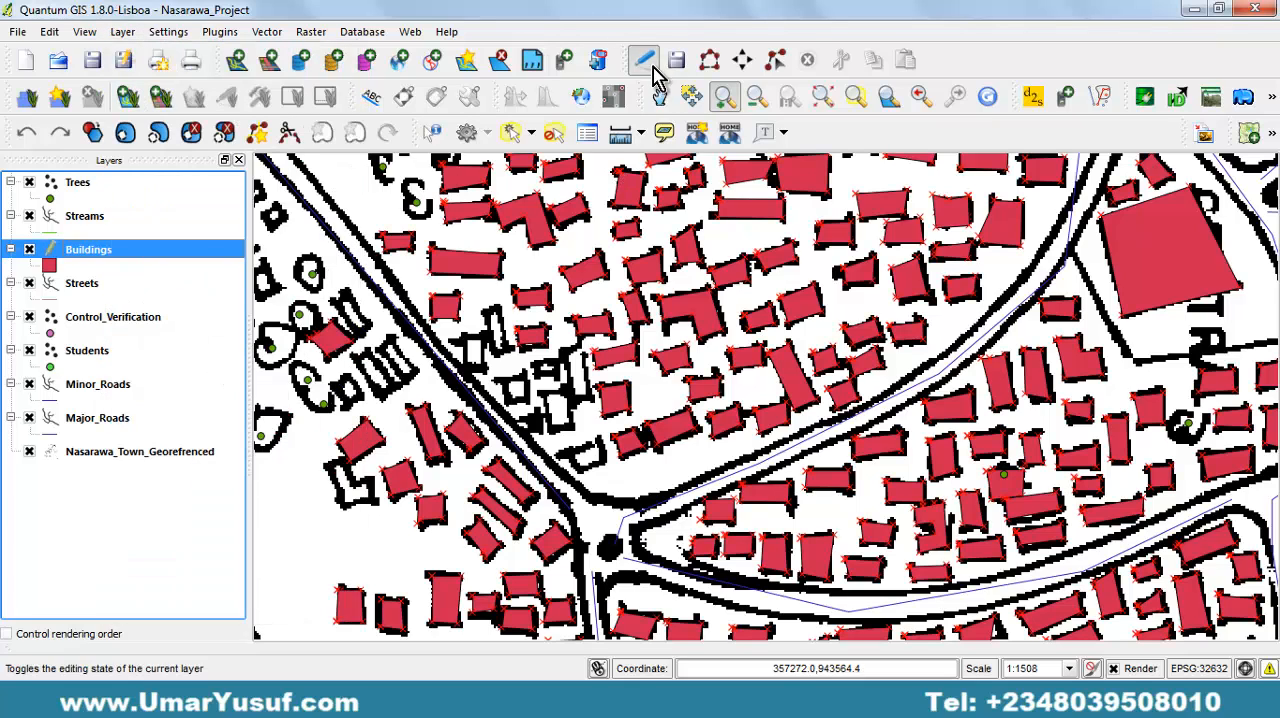
click(709, 60)
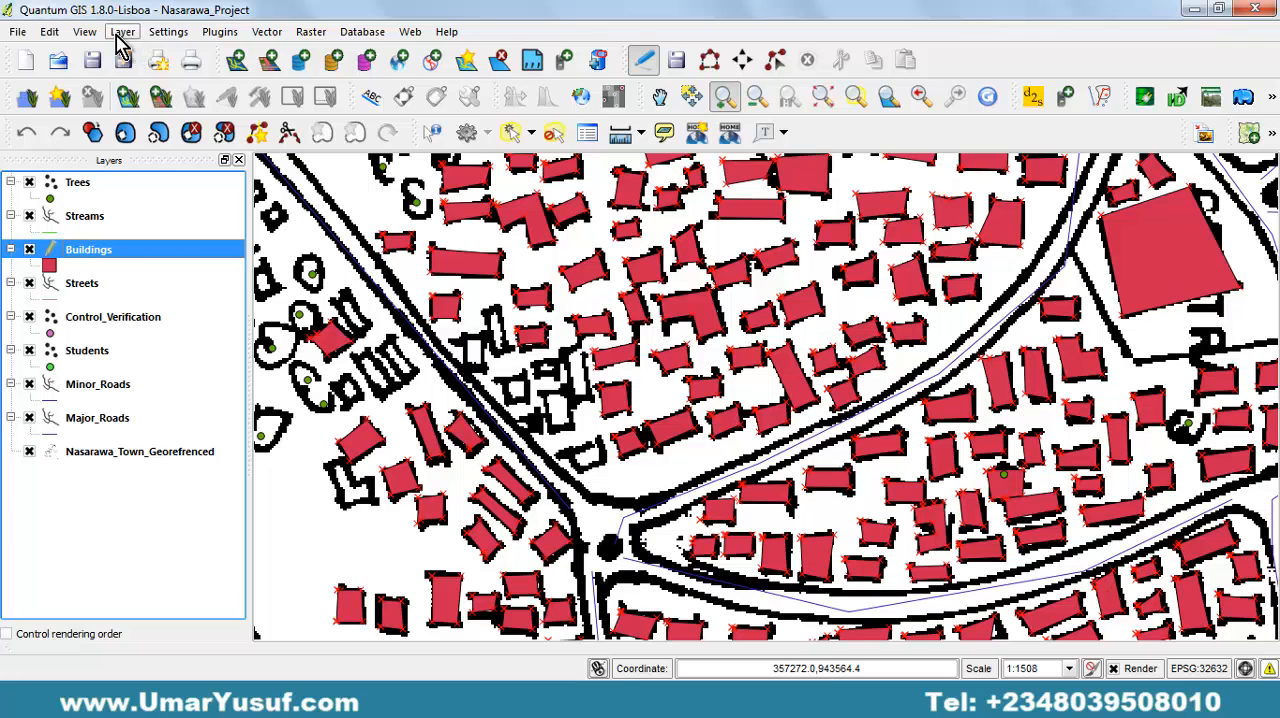
click(50, 32)
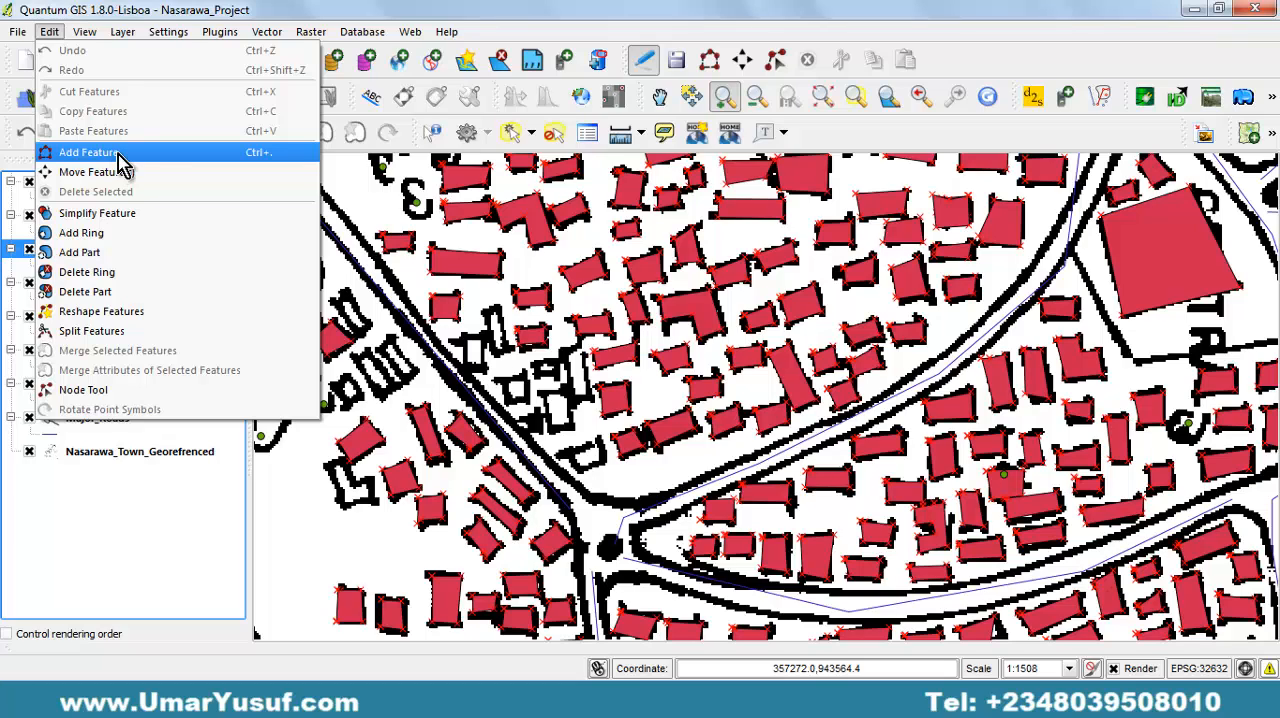
click(164, 163)
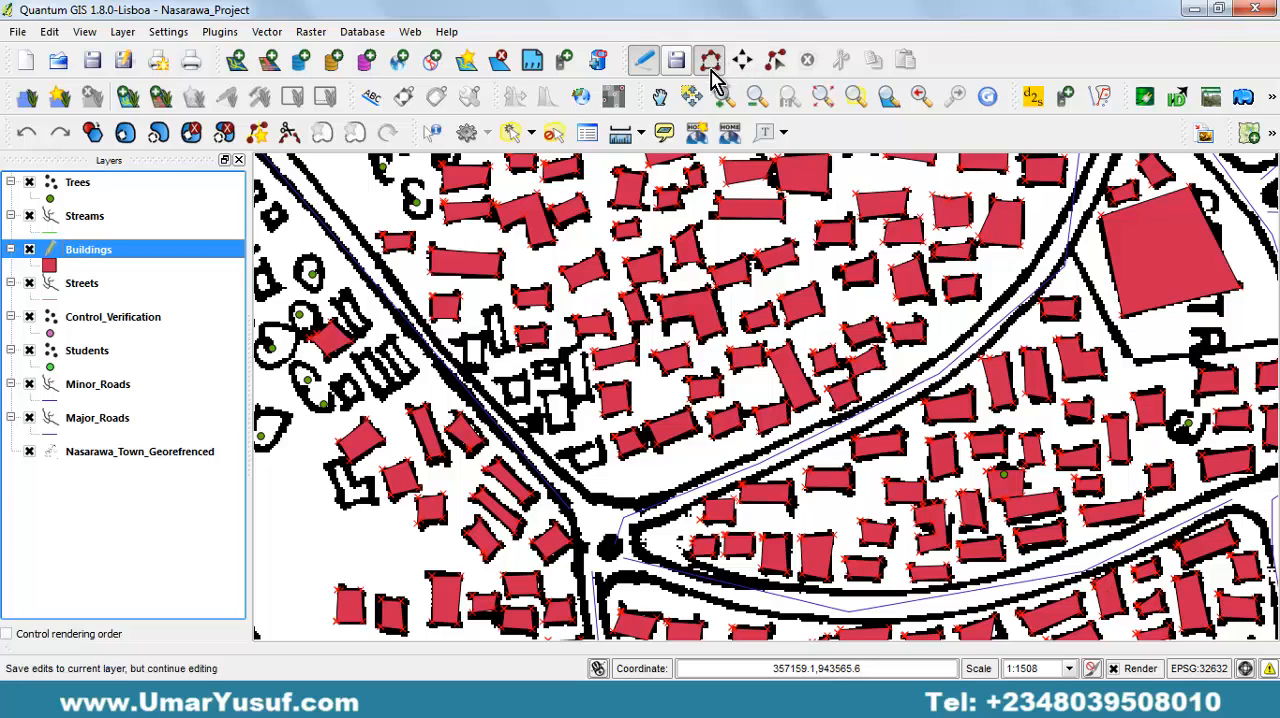
click(50, 32)
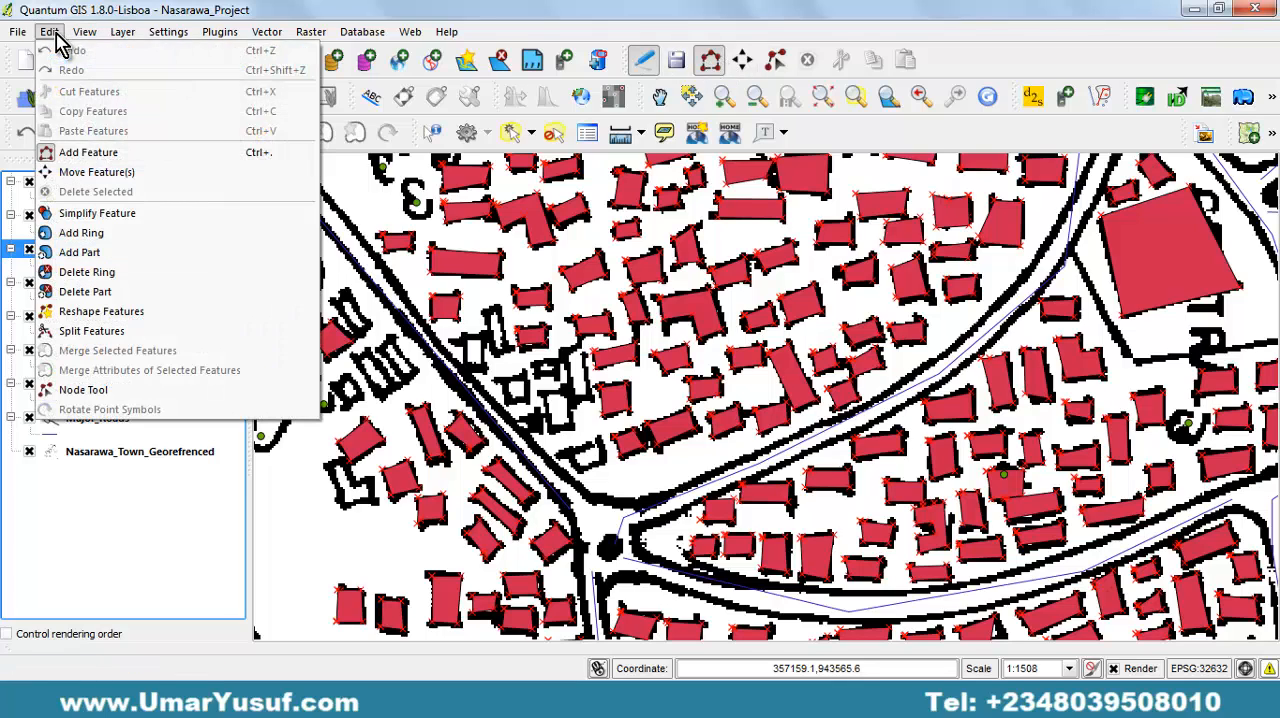
click(94, 155)
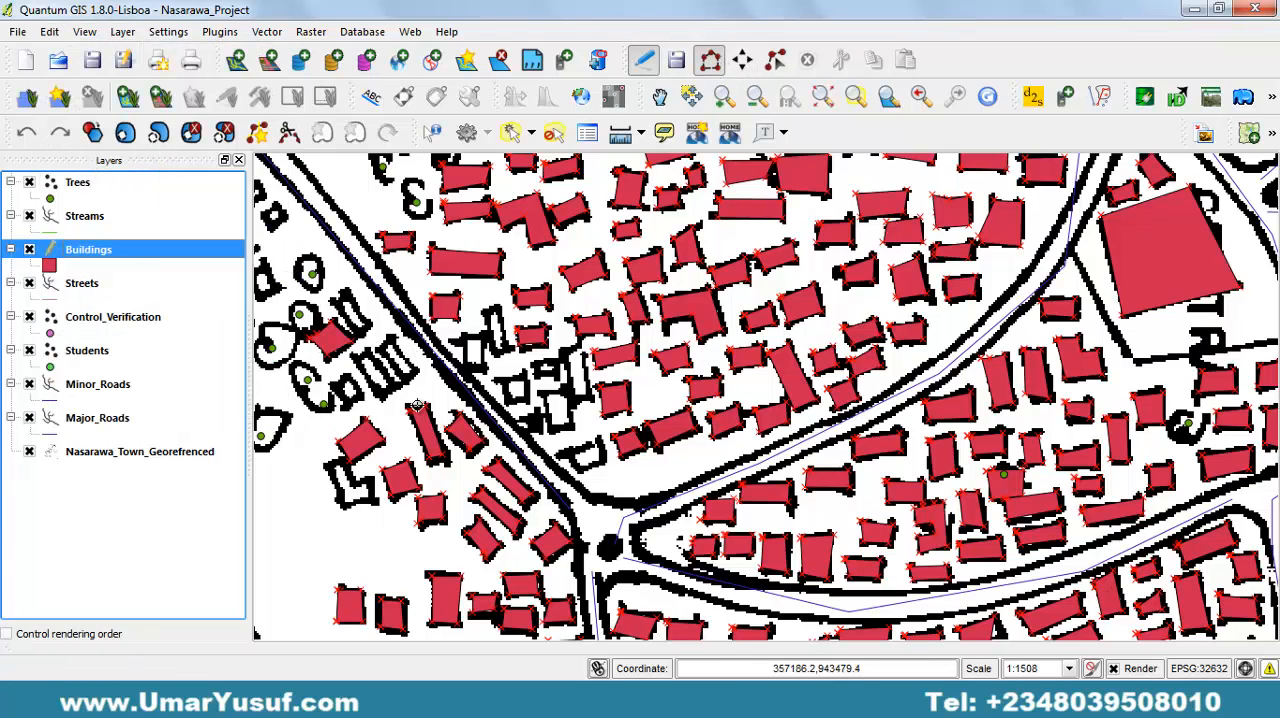
Digitize the slanted building northeast of the lone digitized building beside the trees, west of the diagonal road, leaving its attributes empty.
click(348, 291)
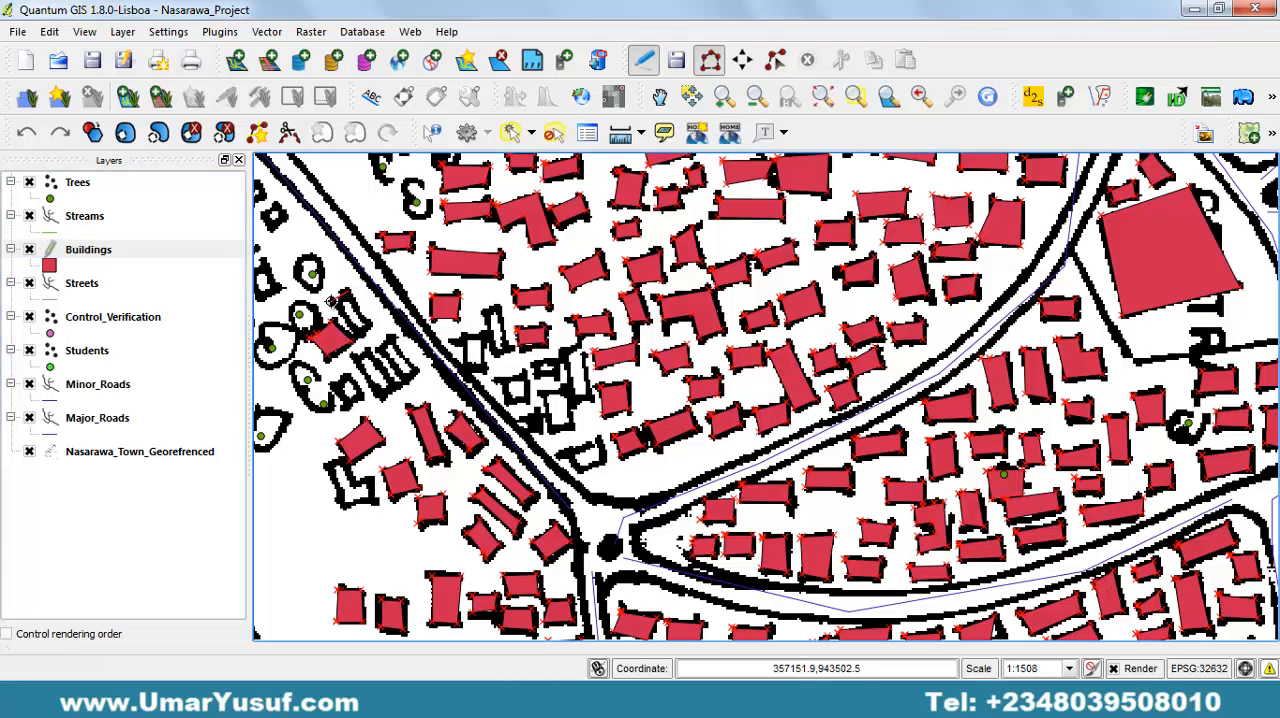
click(330, 303)
click(360, 338)
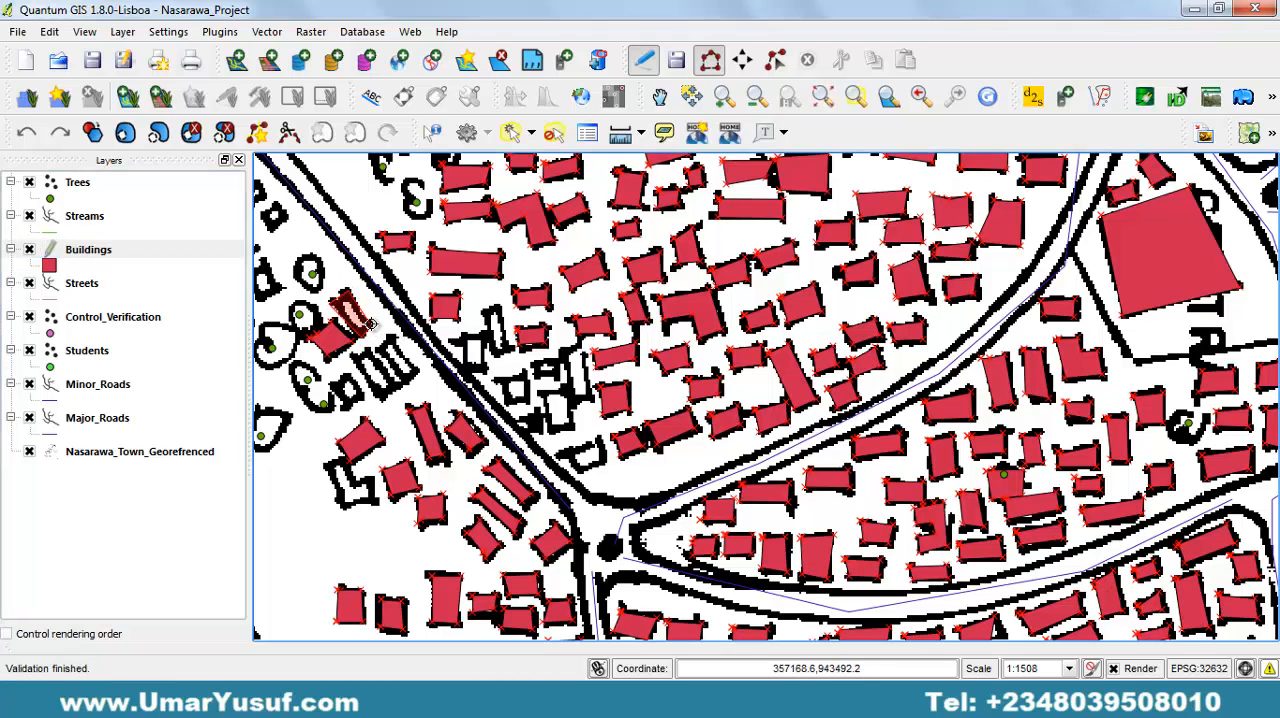
right_click(370, 323)
key(Return)
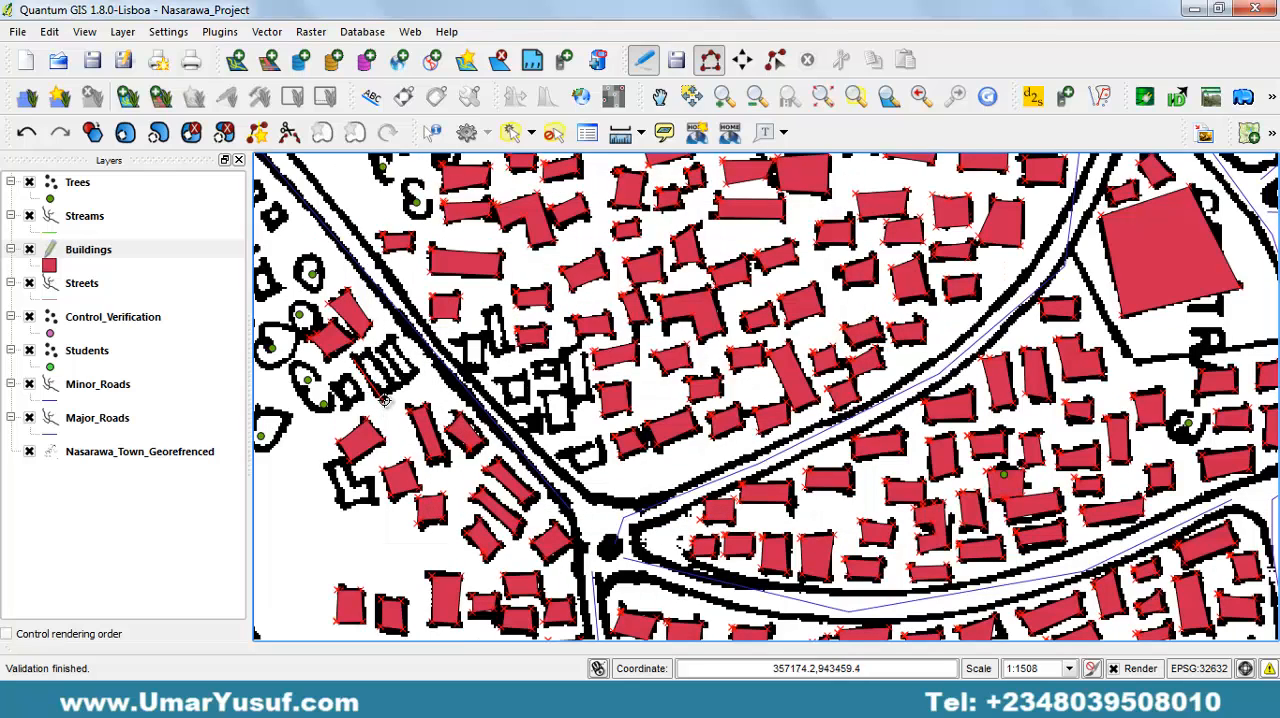
Digitize the slanted building farther southeast and the small square building just west of it, leaving their attributes empty.
click(386, 400)
click(396, 388)
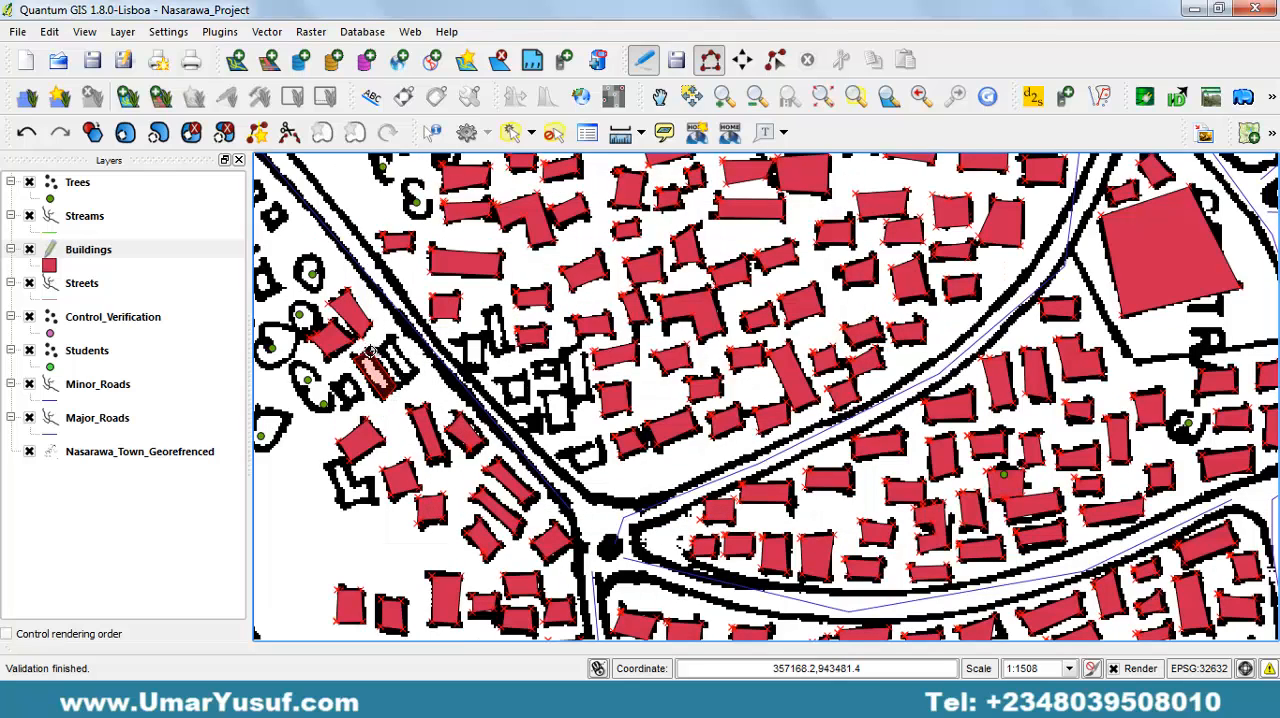
right_click(370, 350)
key(Return)
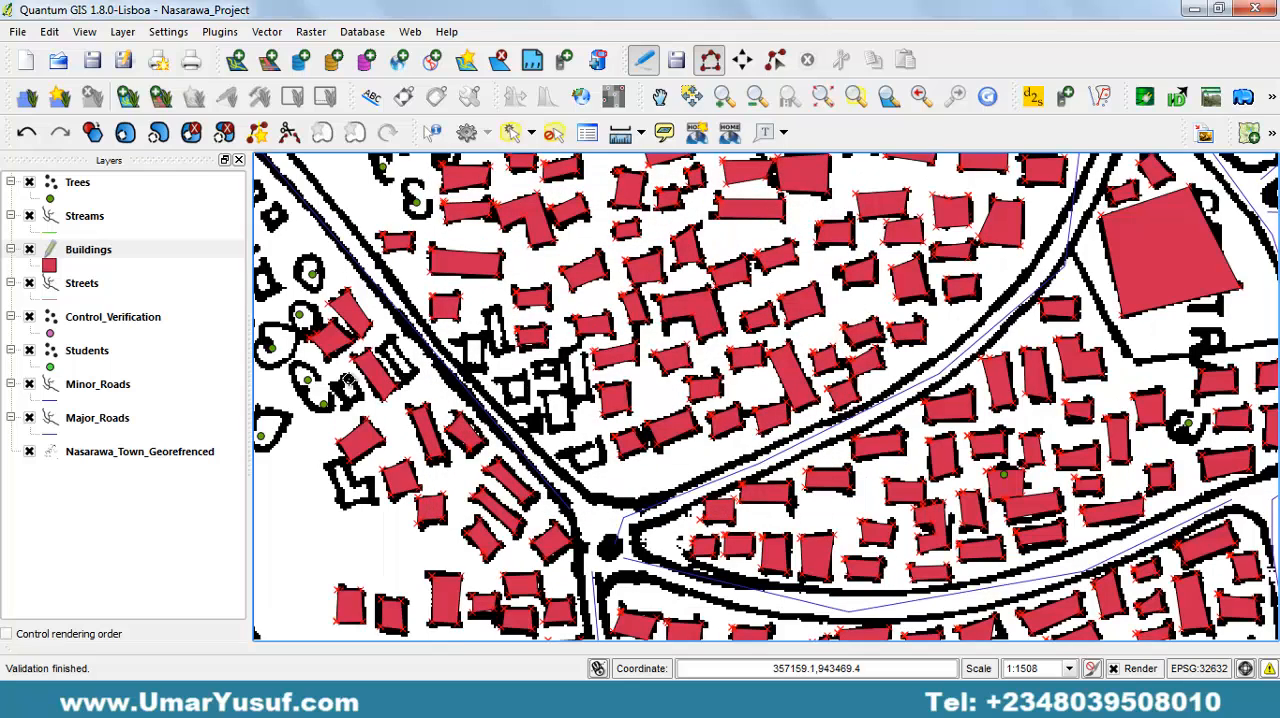
click(333, 387)
click(351, 405)
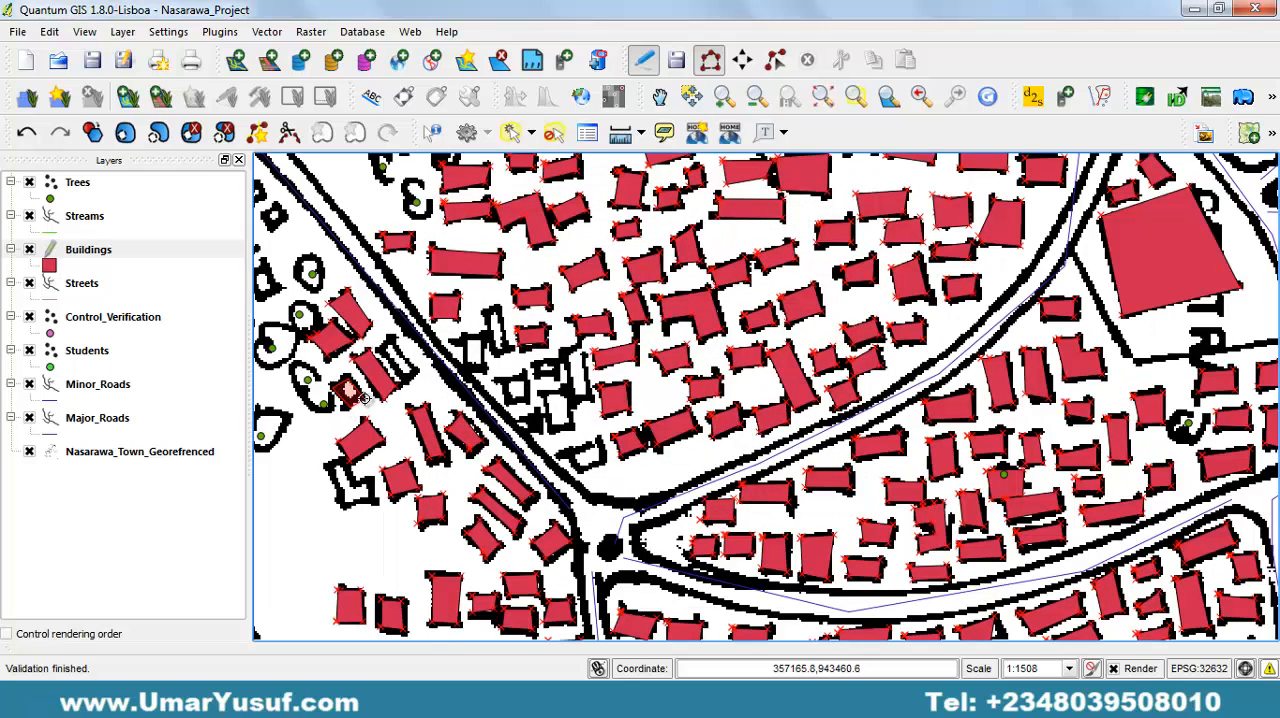
right_click(365, 397)
key(Return)
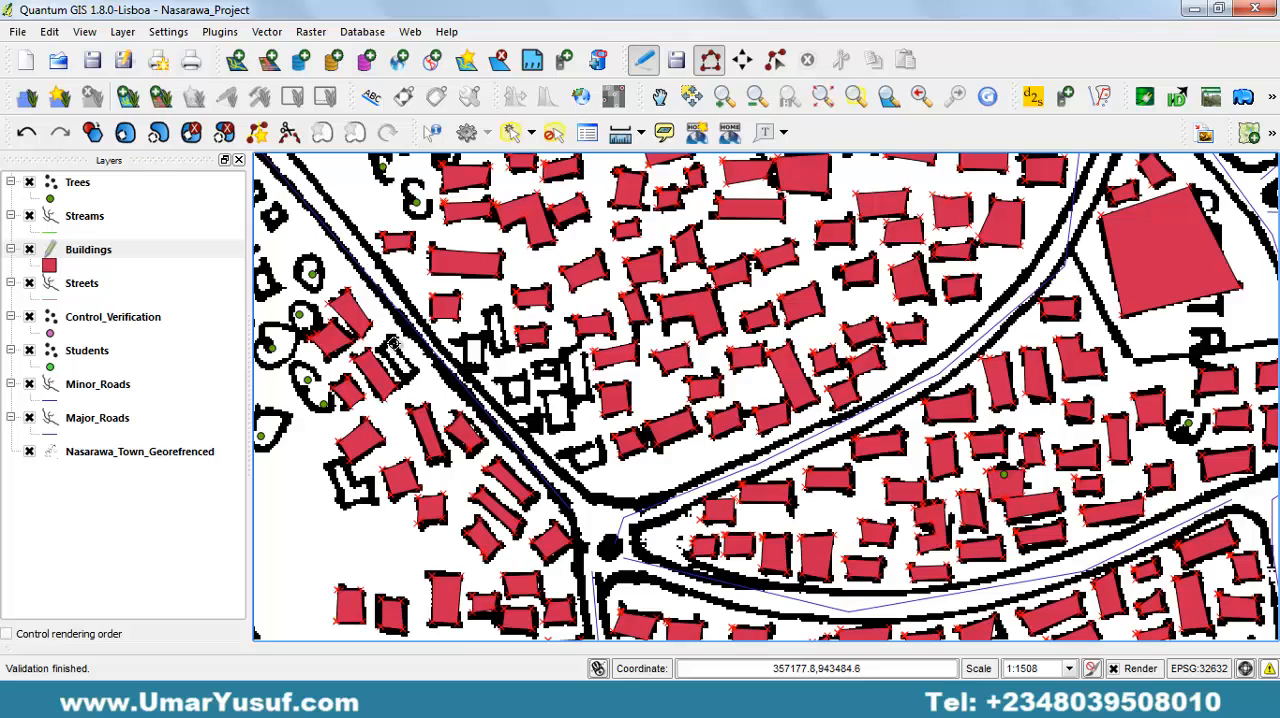
Digitize the narrow slanted building squeezed against the west side of the diagonal road, leaving its attributes empty.
click(382, 344)
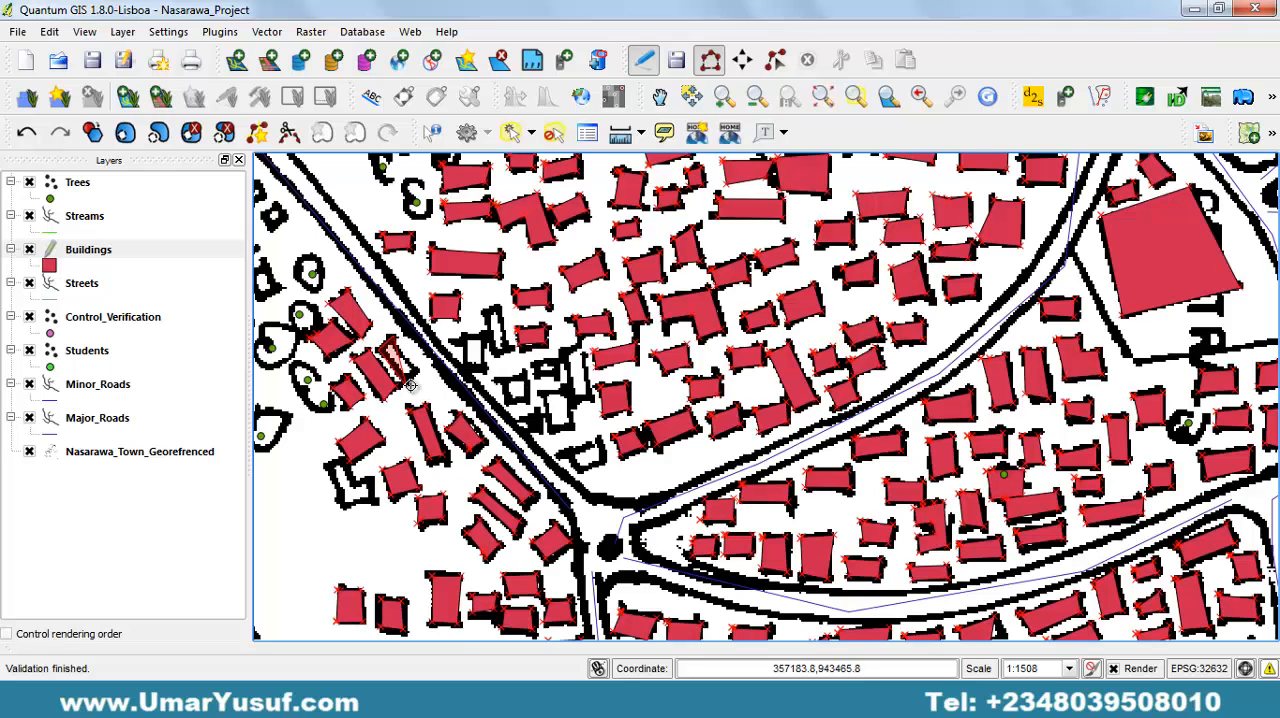
click(410, 385)
right_click(420, 368)
key(Return)
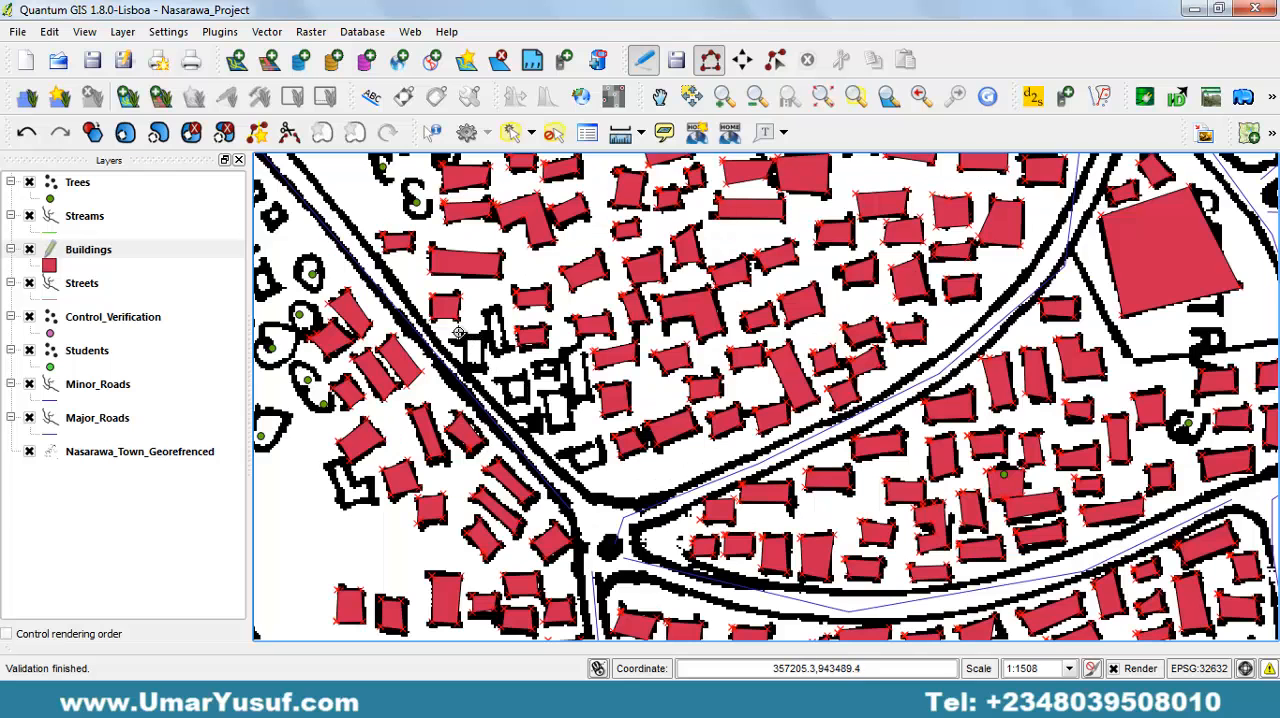
Digitize the two upright buildings side by side just east of the diagonal road, southeast of the small square building, leaving their attributes empty.
click(472, 369)
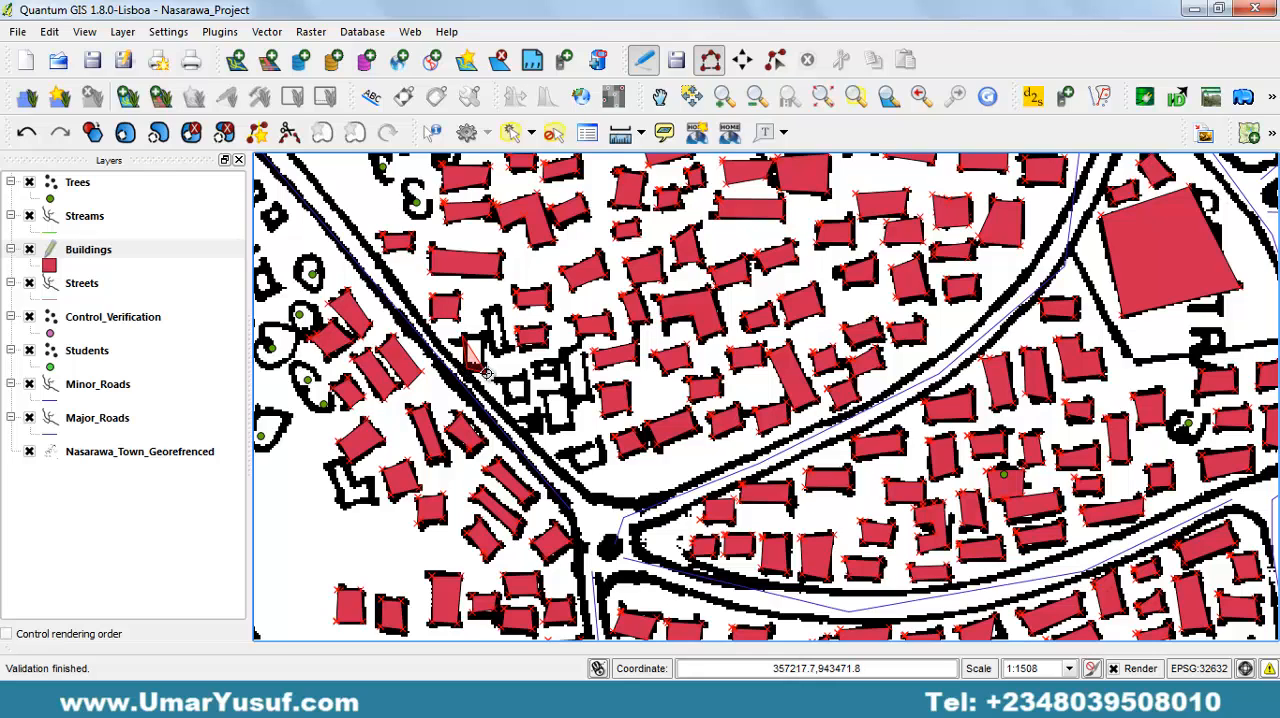
click(487, 373)
click(484, 336)
right_click(484, 336)
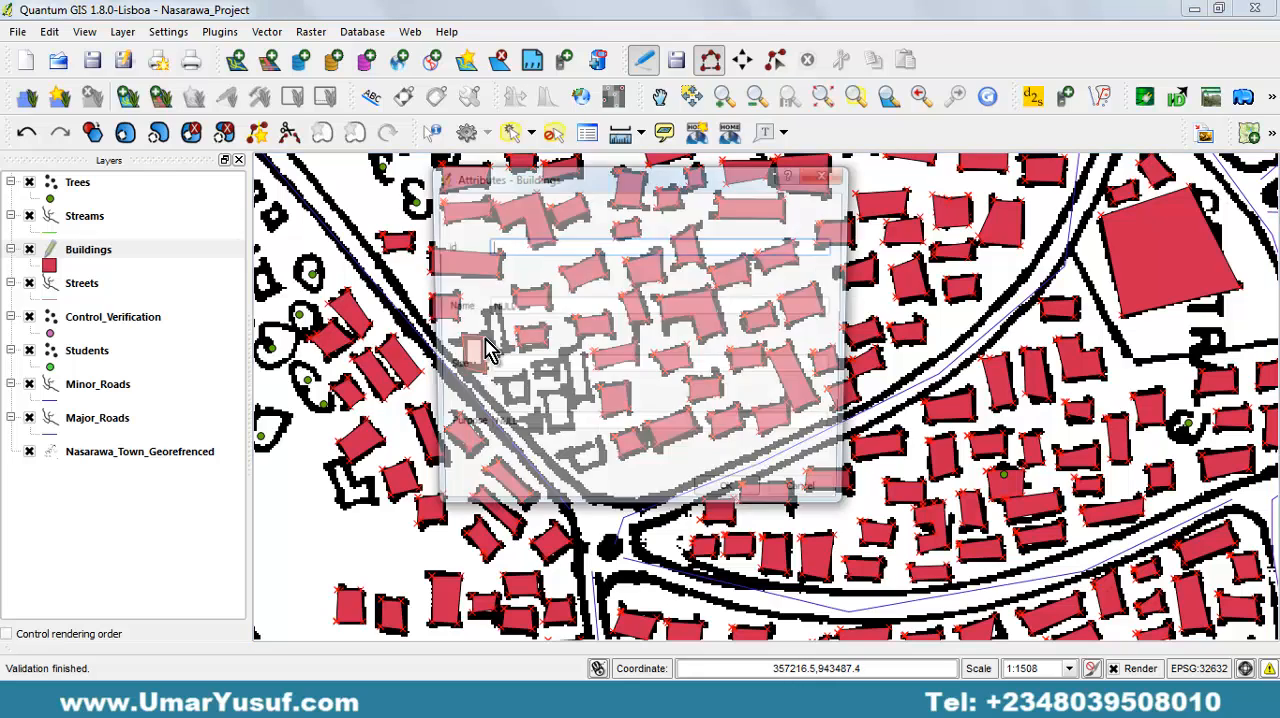
key(Return)
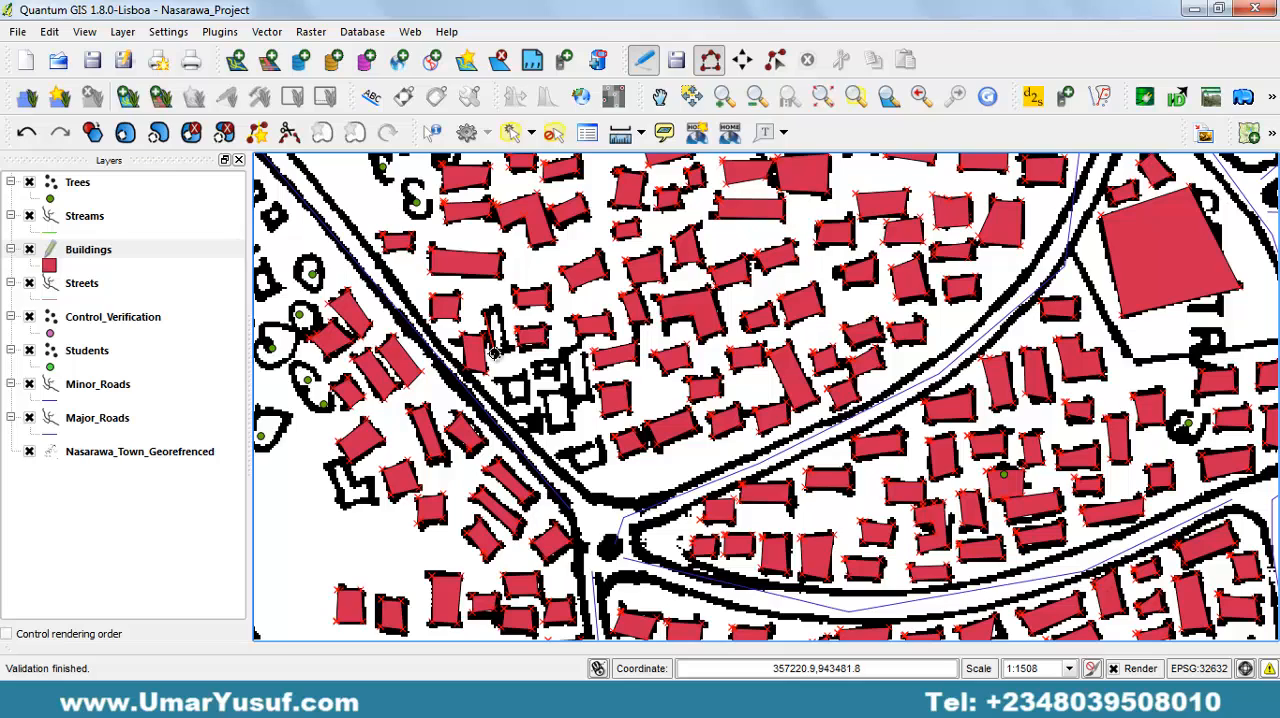
click(514, 351)
click(502, 314)
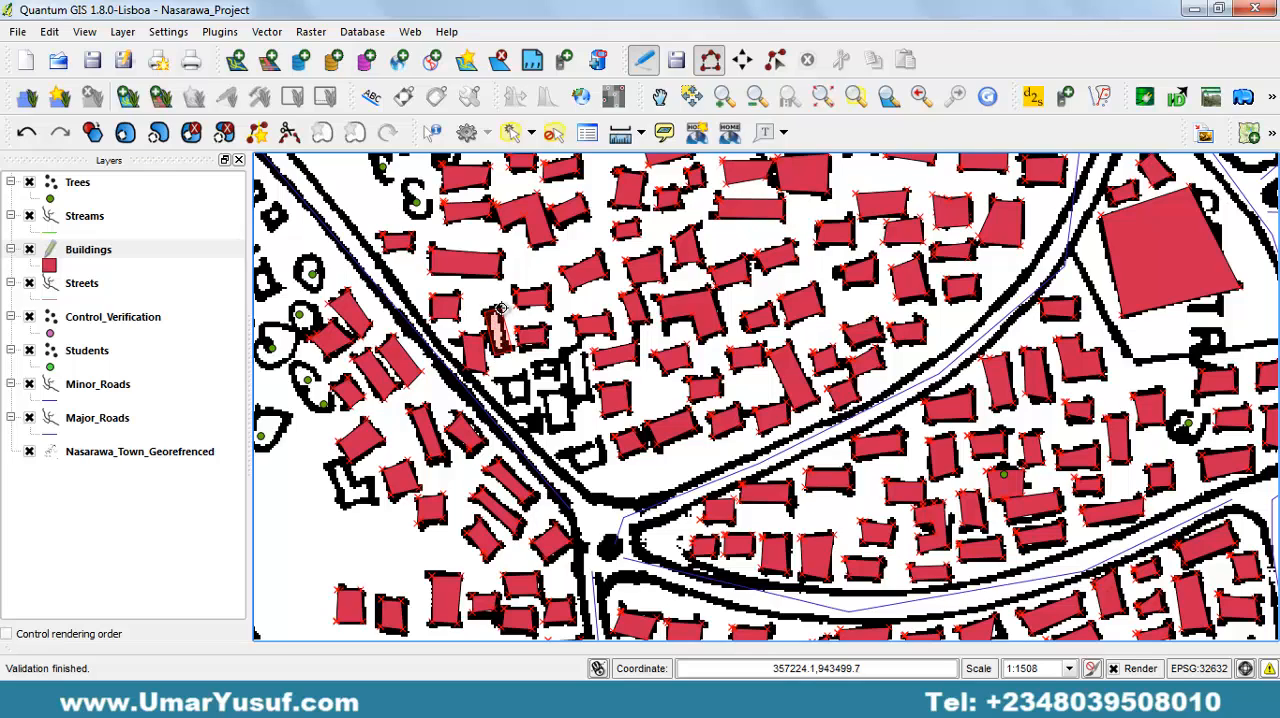
right_click(502, 316)
key(Return)
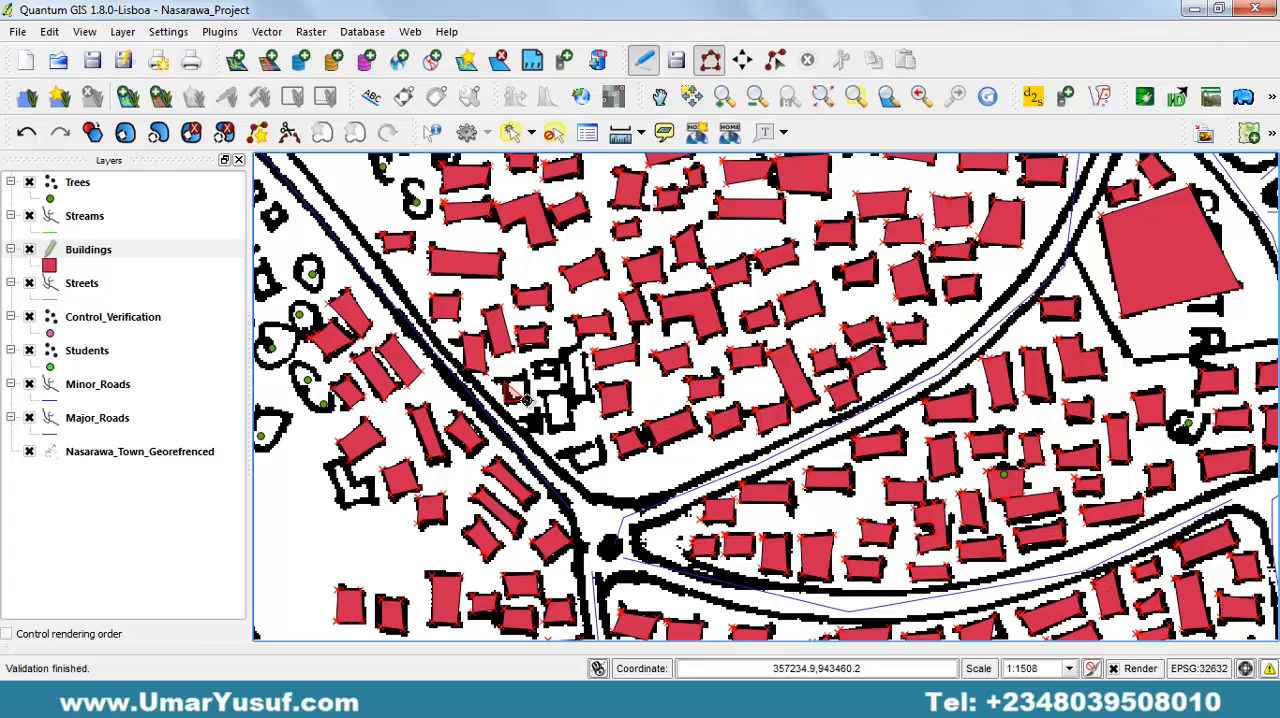
Digitize the square building farther southeast along the diagonal road and the small building just northeast of it, leaving their attributes empty.
click(526, 400)
right_click(525, 374)
key(Return)
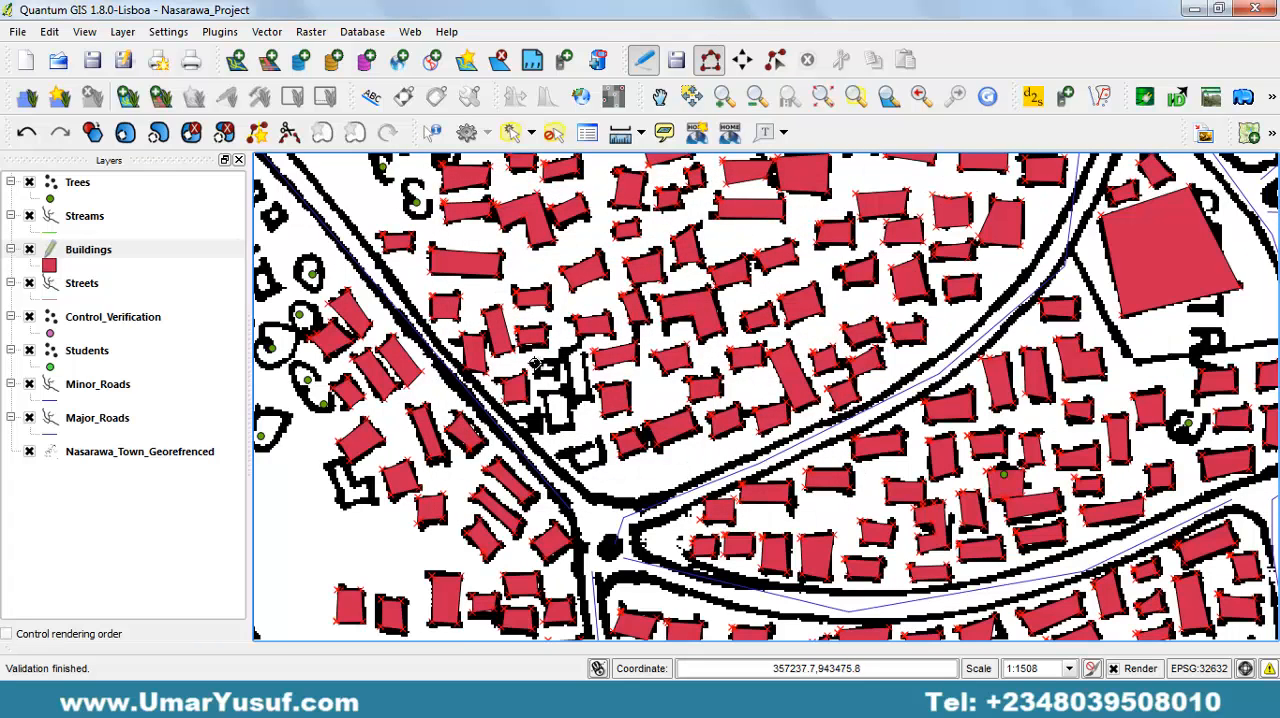
click(536, 376)
click(560, 377)
right_click(562, 359)
key(Return)
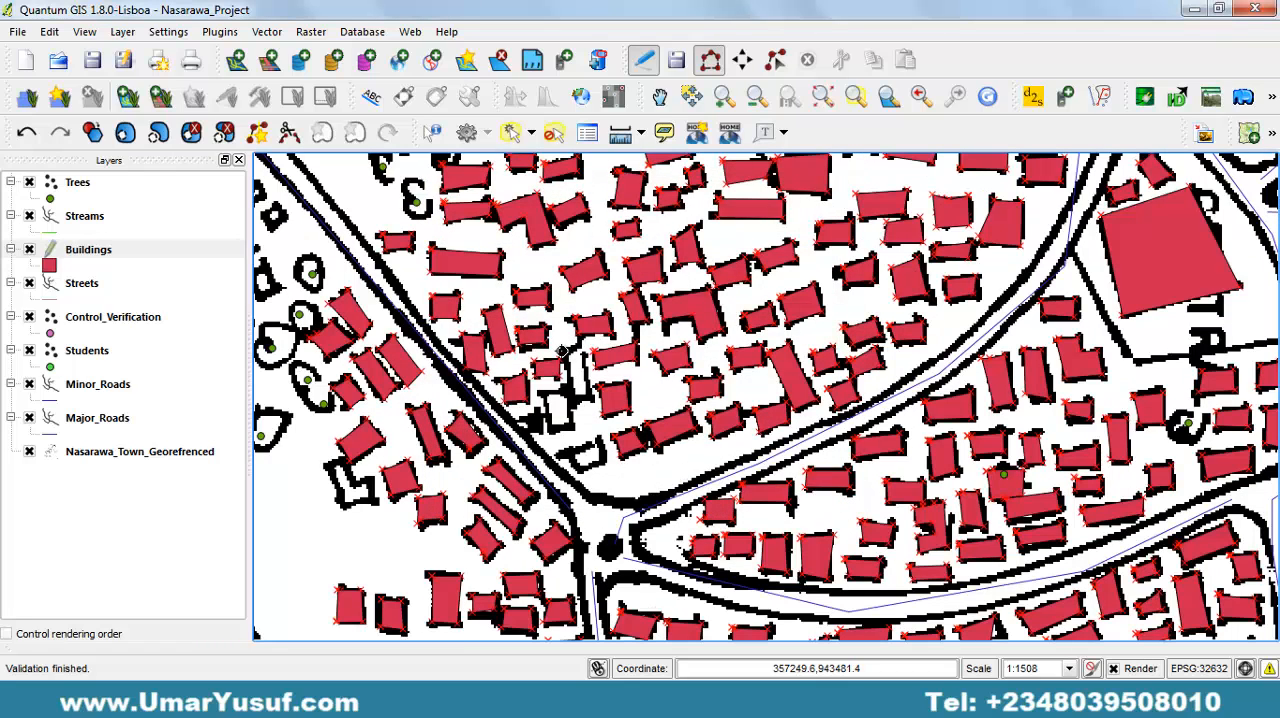
Digitize the tall narrow building east of the small one and the larger building directly south of it, leaving their attributes empty.
click(575, 400)
click(589, 395)
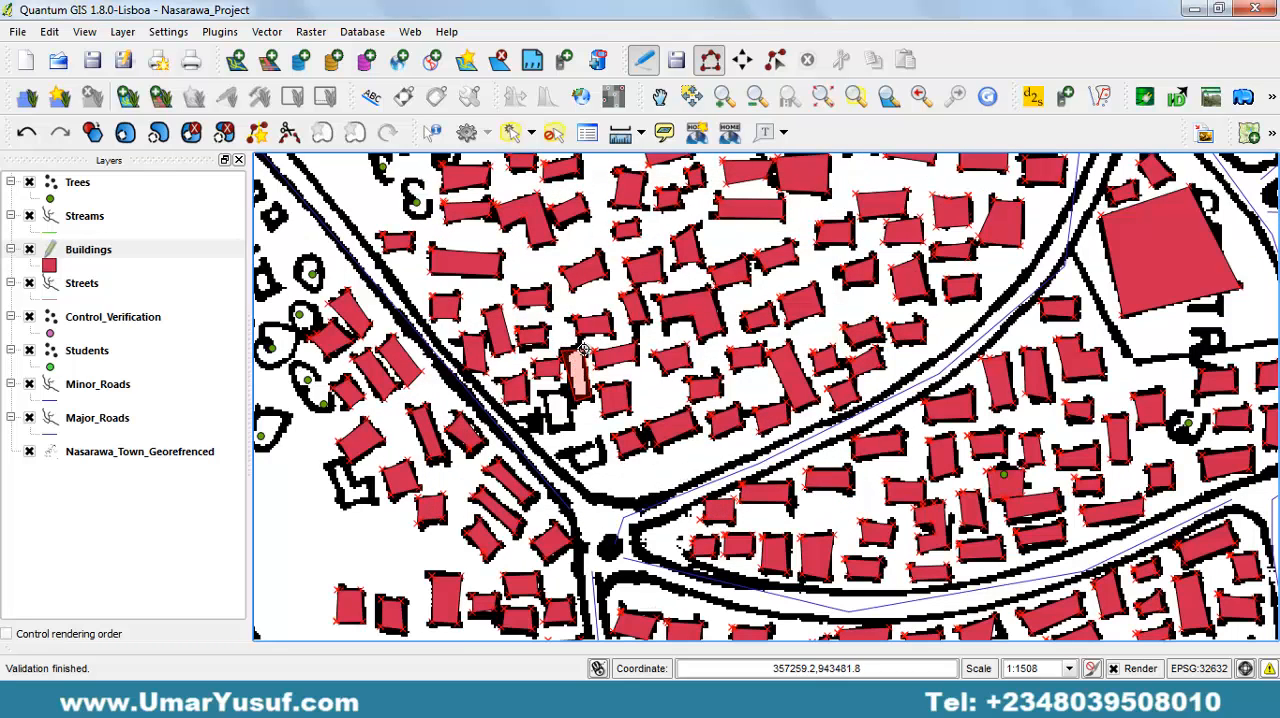
right_click(578, 345)
key(Return)
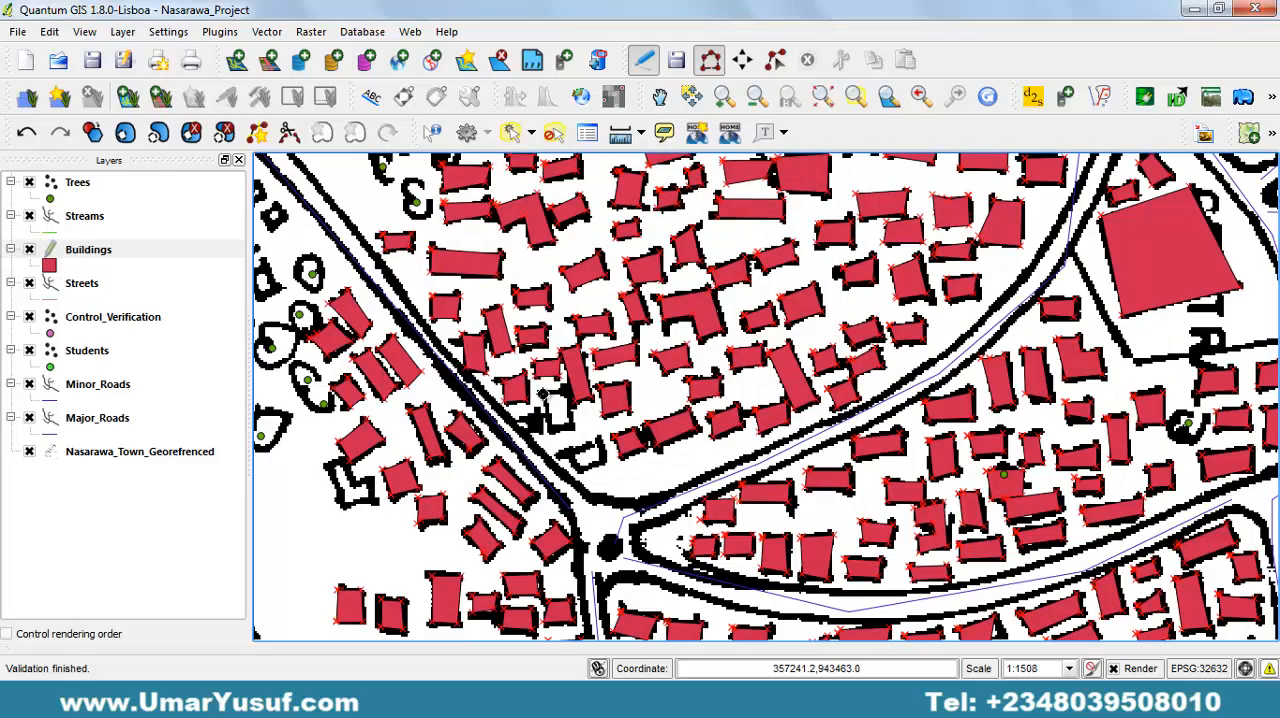
click(549, 430)
click(573, 425)
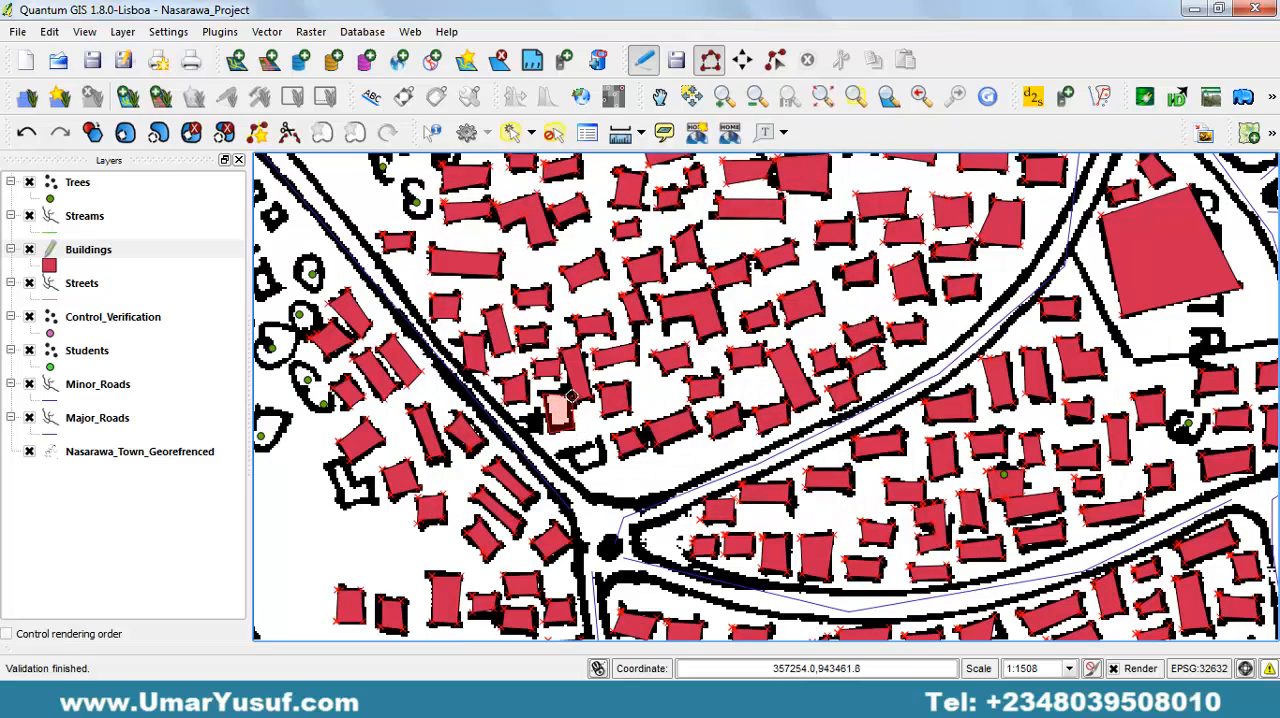
right_click(568, 393)
key(Return)
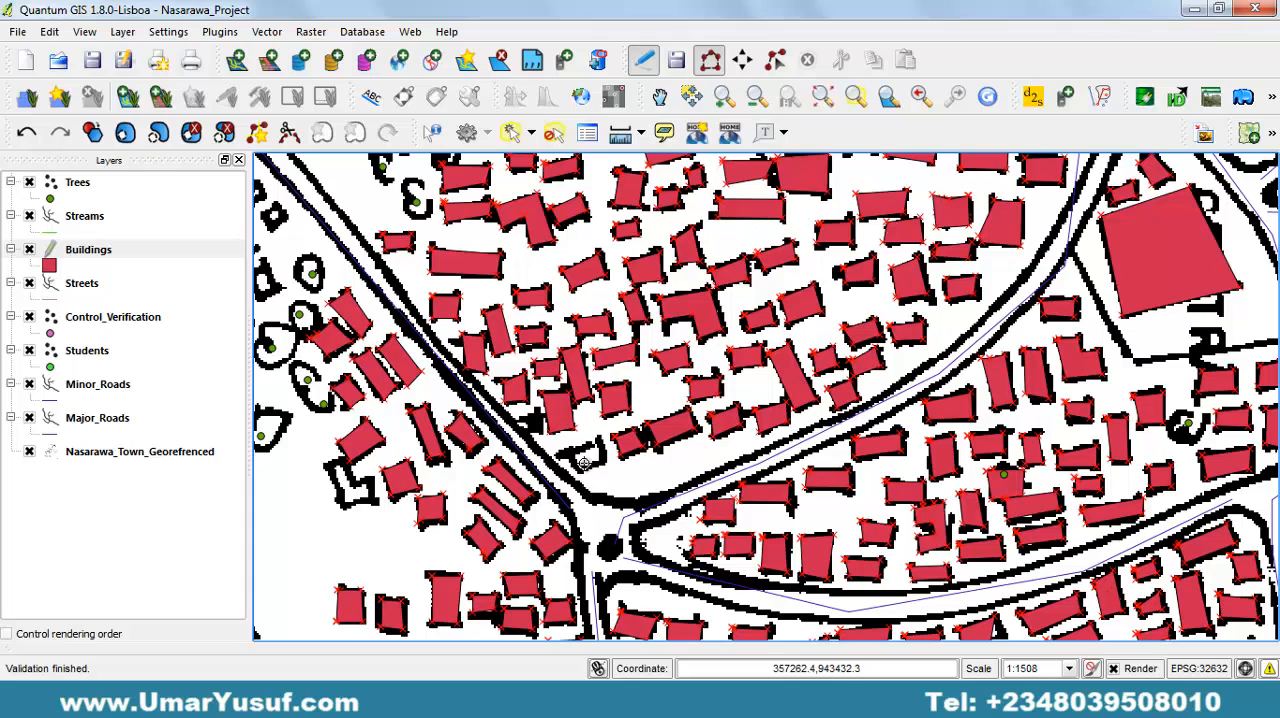
Digitize the slanted building in the corner just north of the road junction, leaving its attributes empty.
click(577, 473)
click(608, 462)
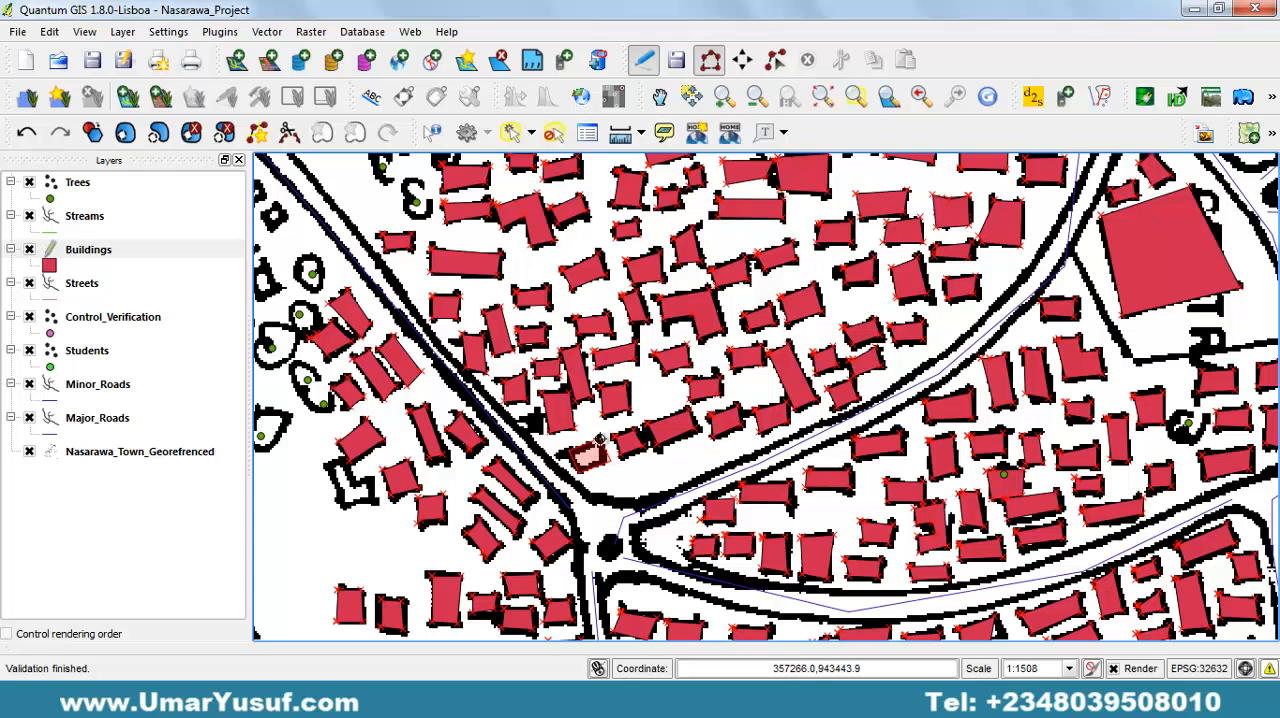
right_click(600, 438)
key(Return)
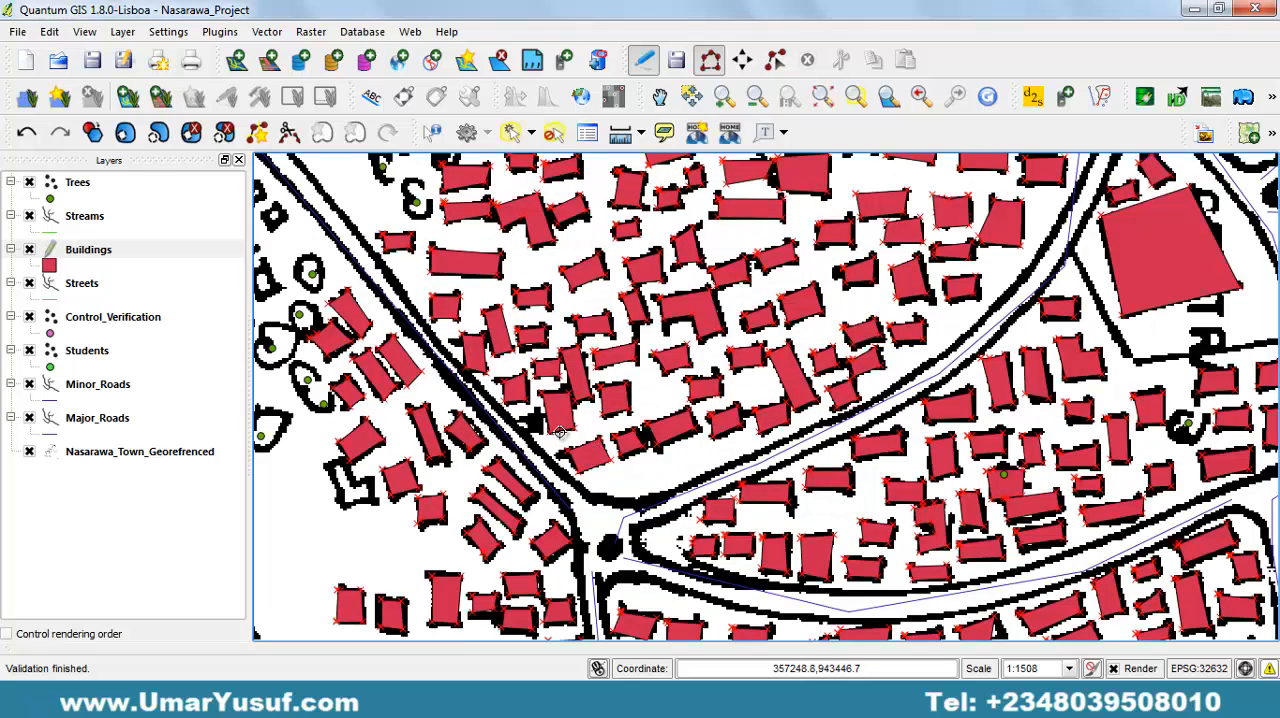
Digitize the L-shaped building on the western edge of the cluster west of the diagonal road, leaving its attributes empty.
click(328, 465)
click(345, 506)
click(375, 501)
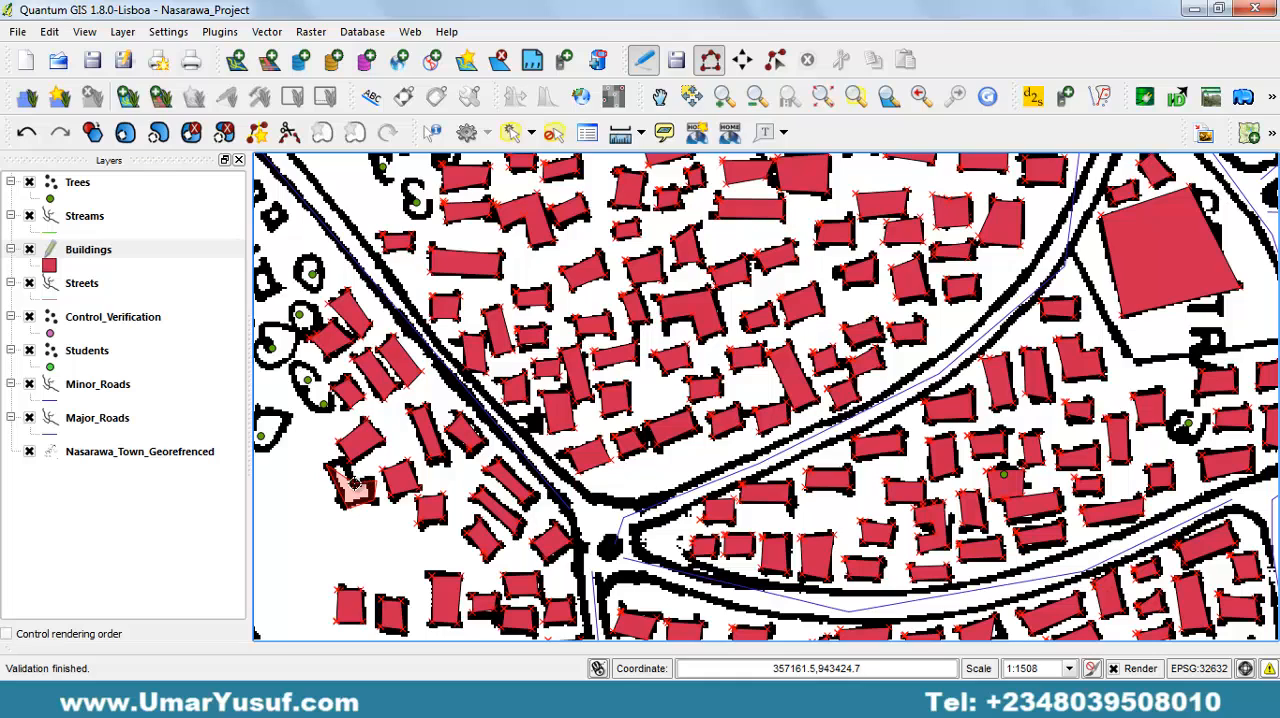
click(354, 483)
right_click(343, 456)
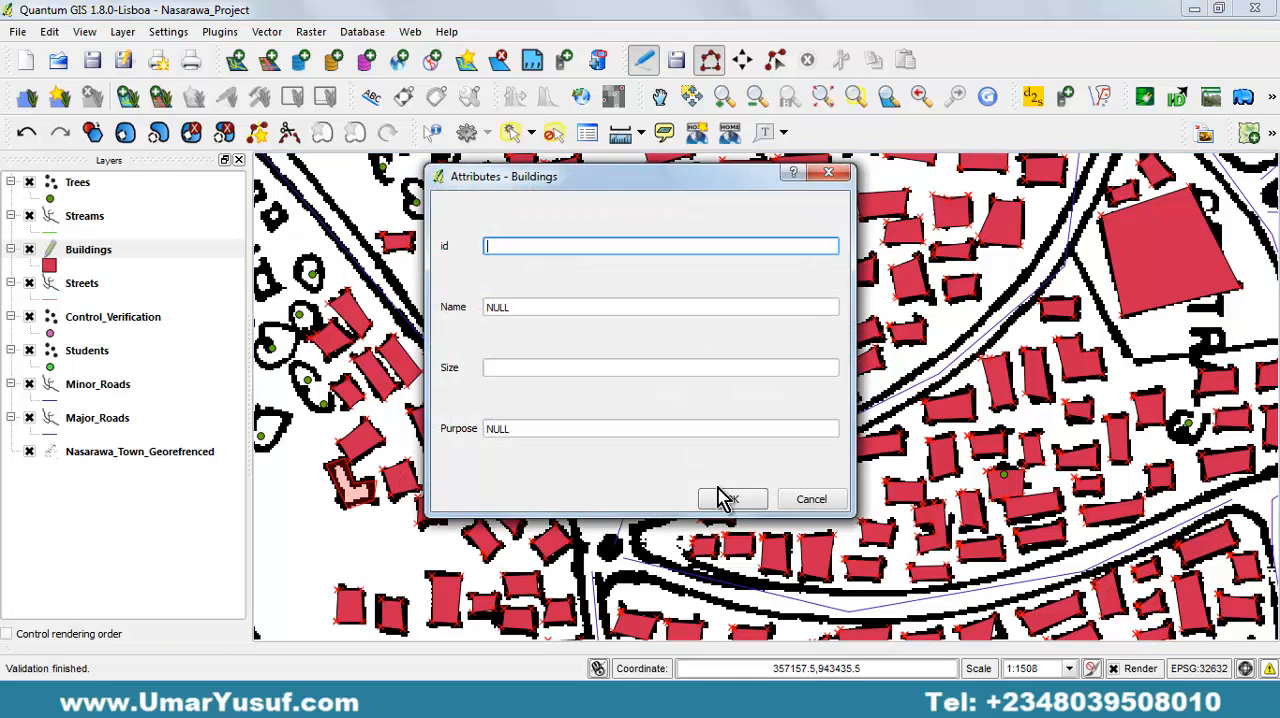
click(713, 497)
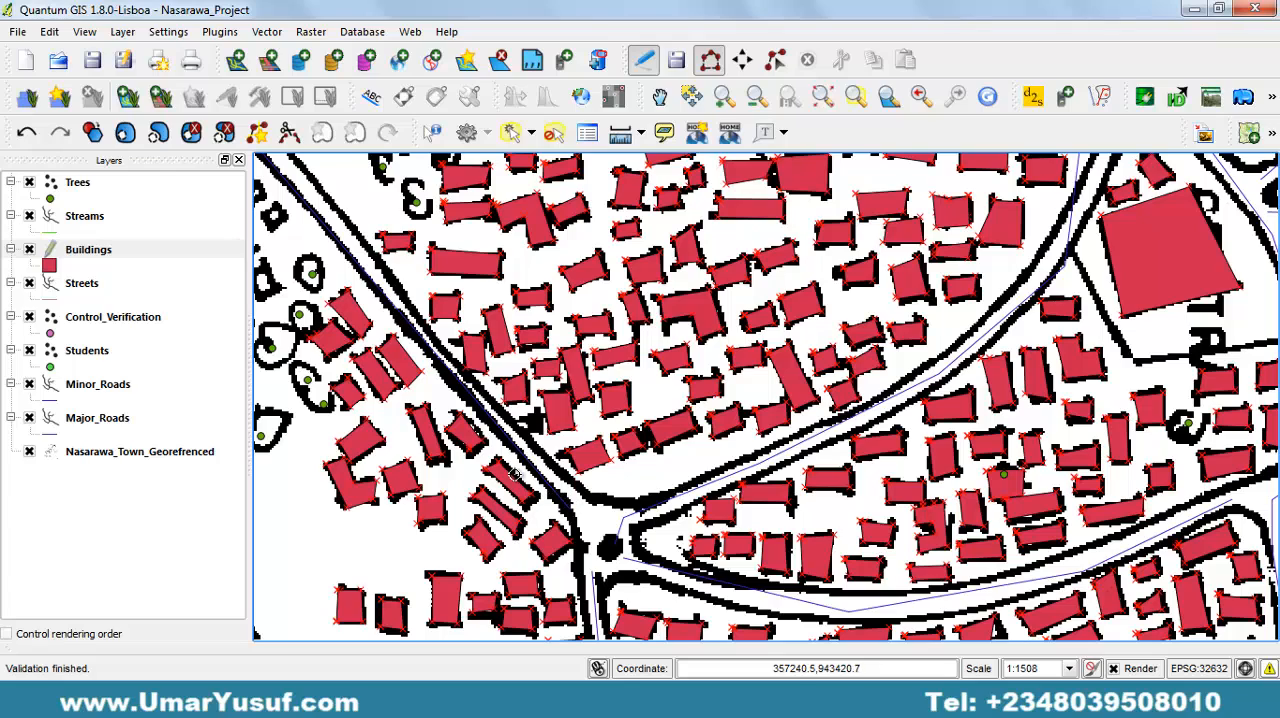
Inspect the blocks around the road junction and north of it for buildings that are still undigitized.
drag(481, 461, 643, 254)
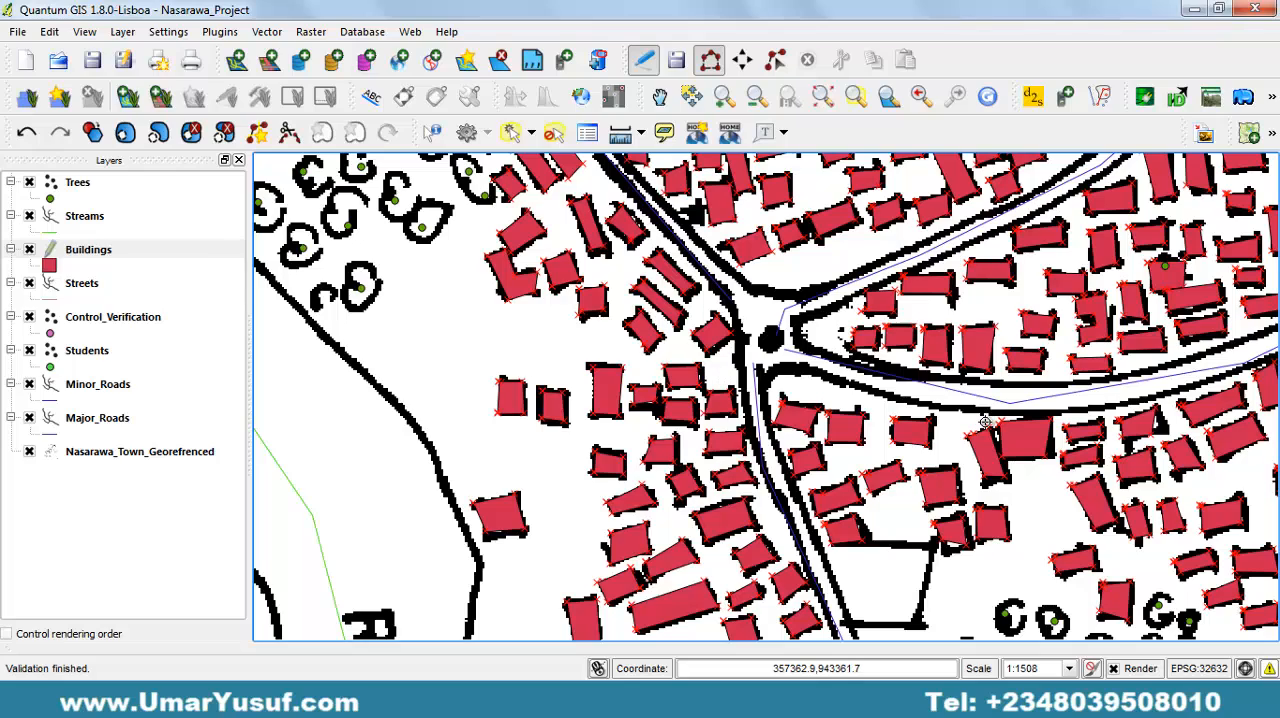
drag(979, 426, 772, 440)
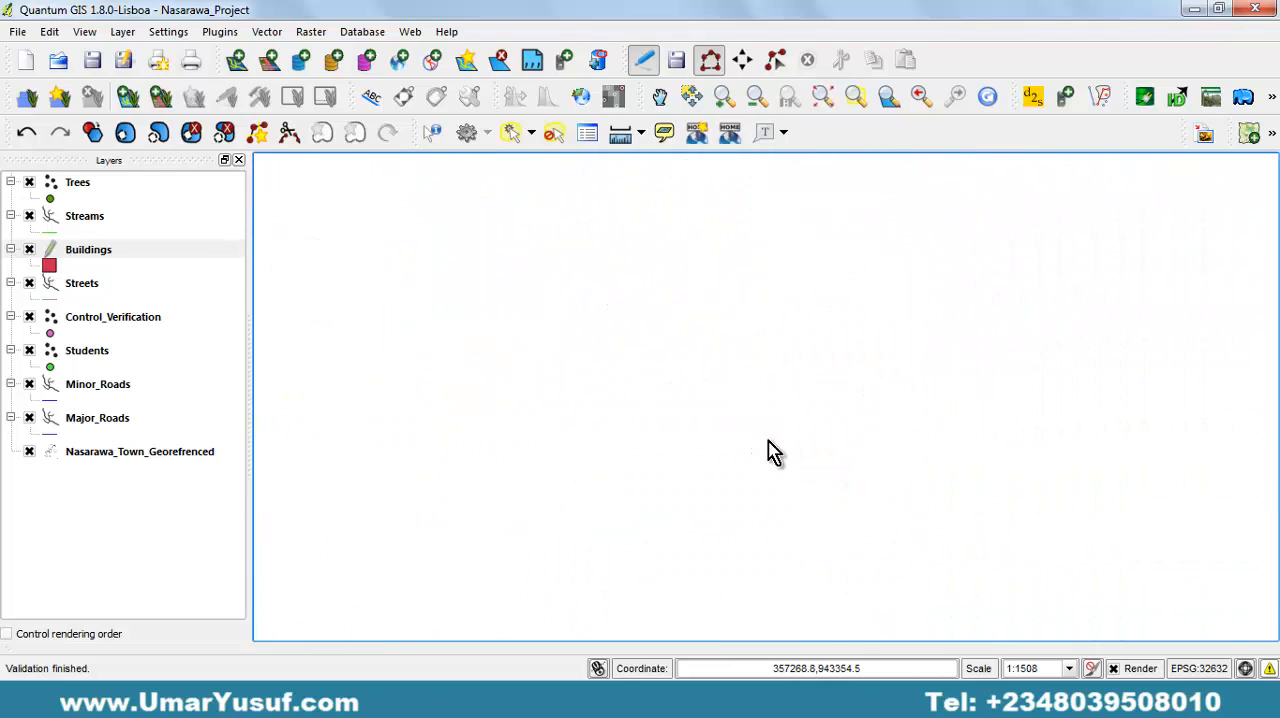
drag(972, 307, 894, 401)
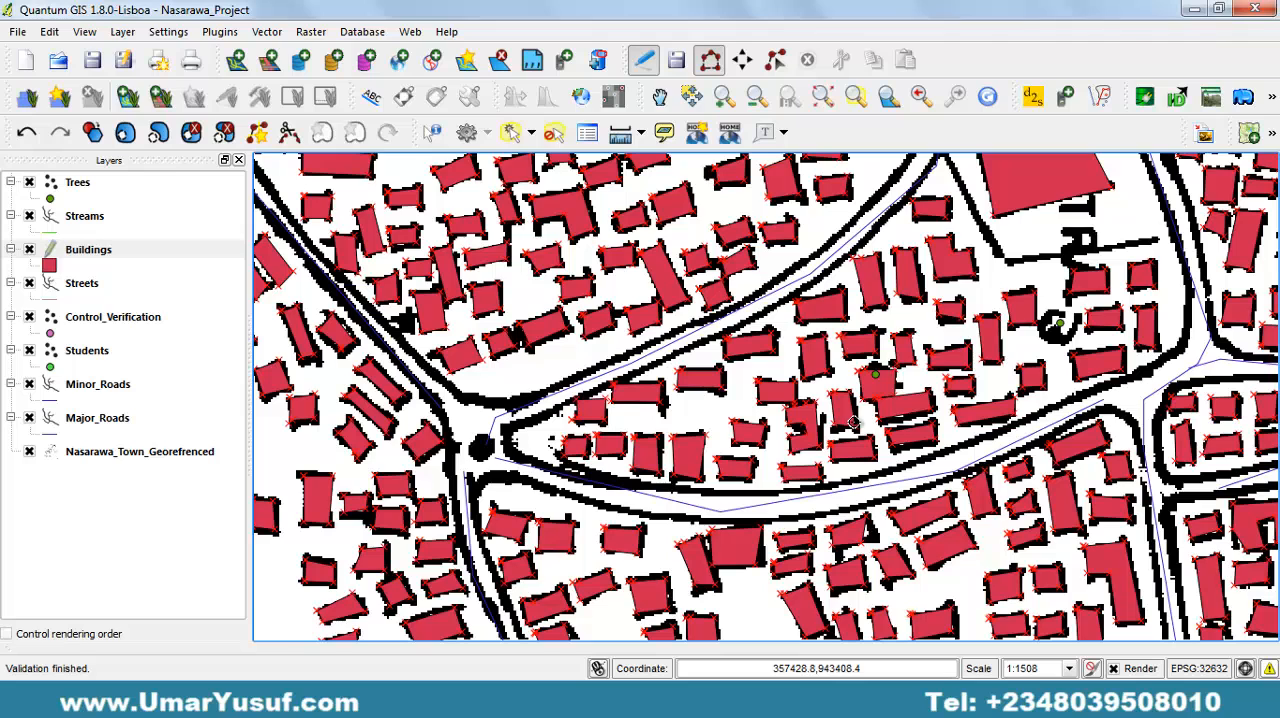
drag(838, 314, 809, 438)
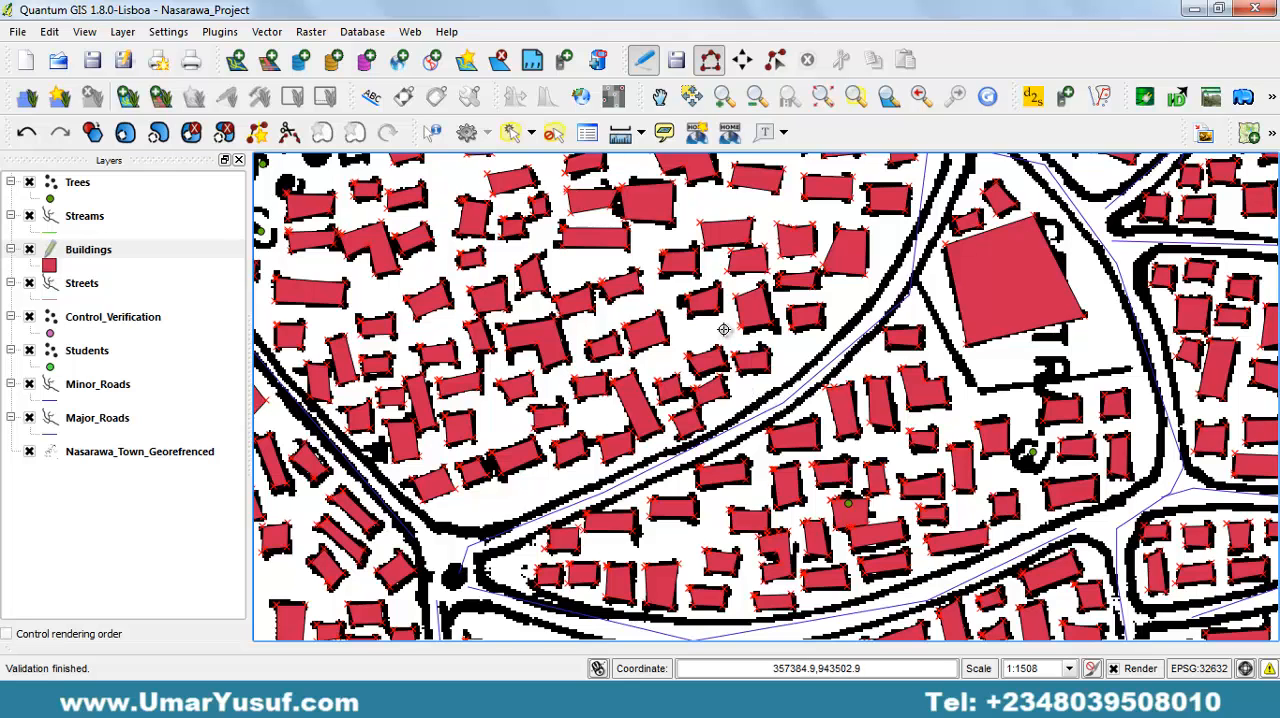
drag(722, 332, 728, 418)
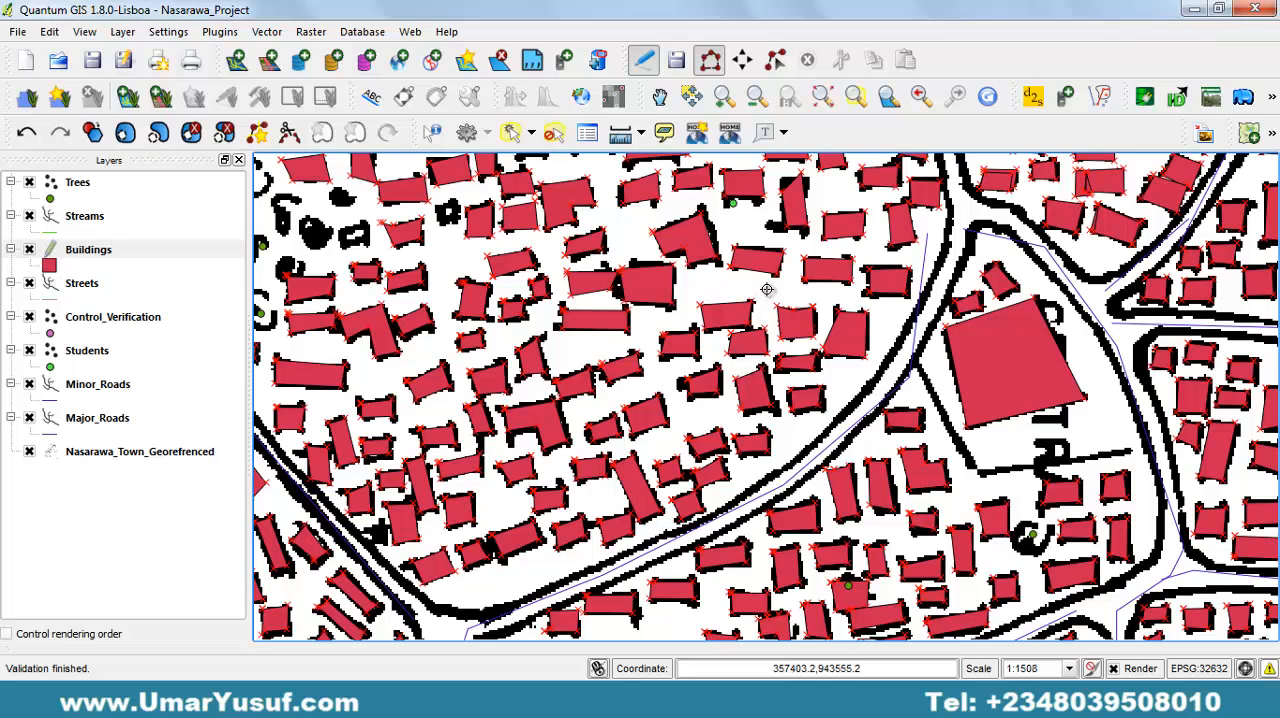
drag(766, 290, 710, 386)
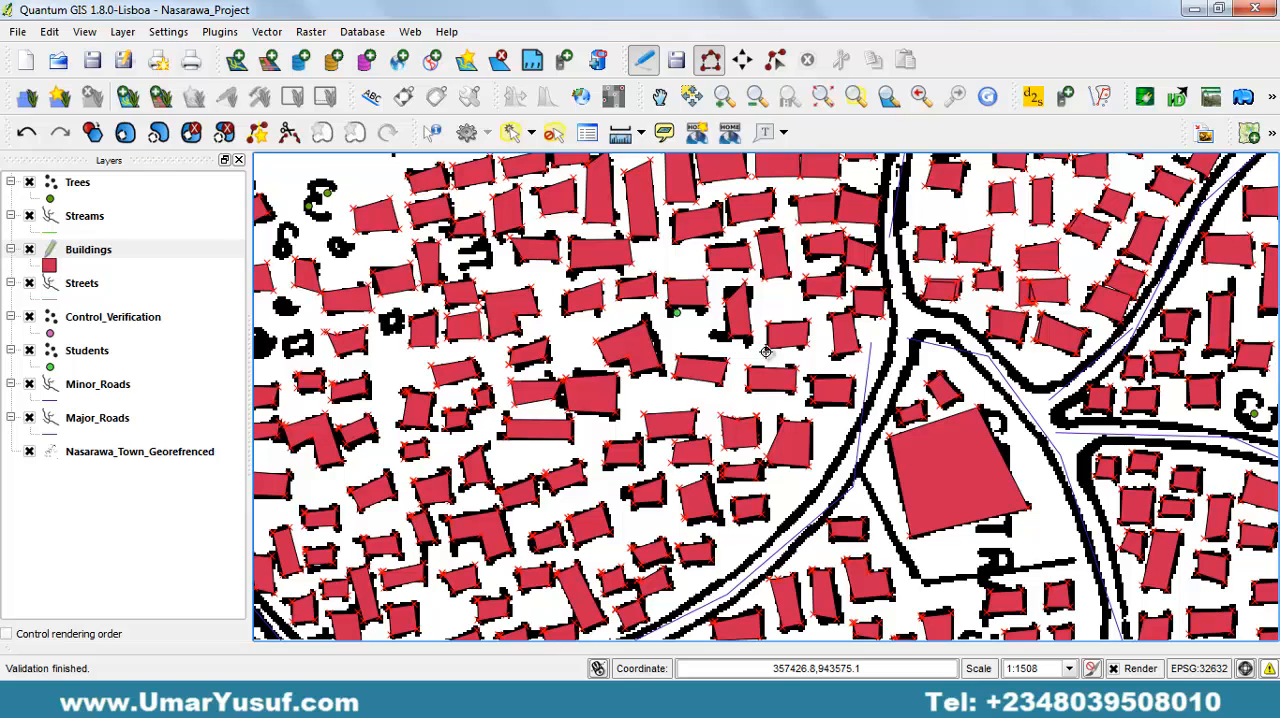
drag(849, 352, 771, 406)
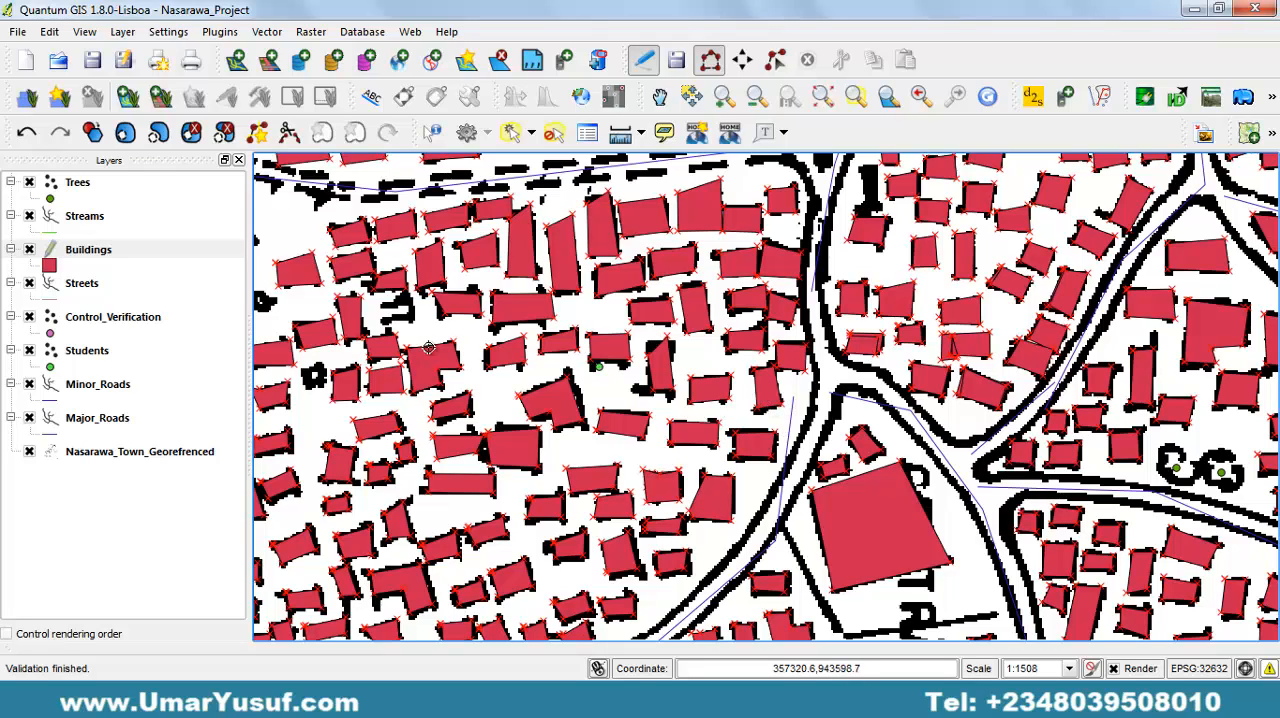
Save the edits to the Buildings layer and end its editing session.
click(92, 250)
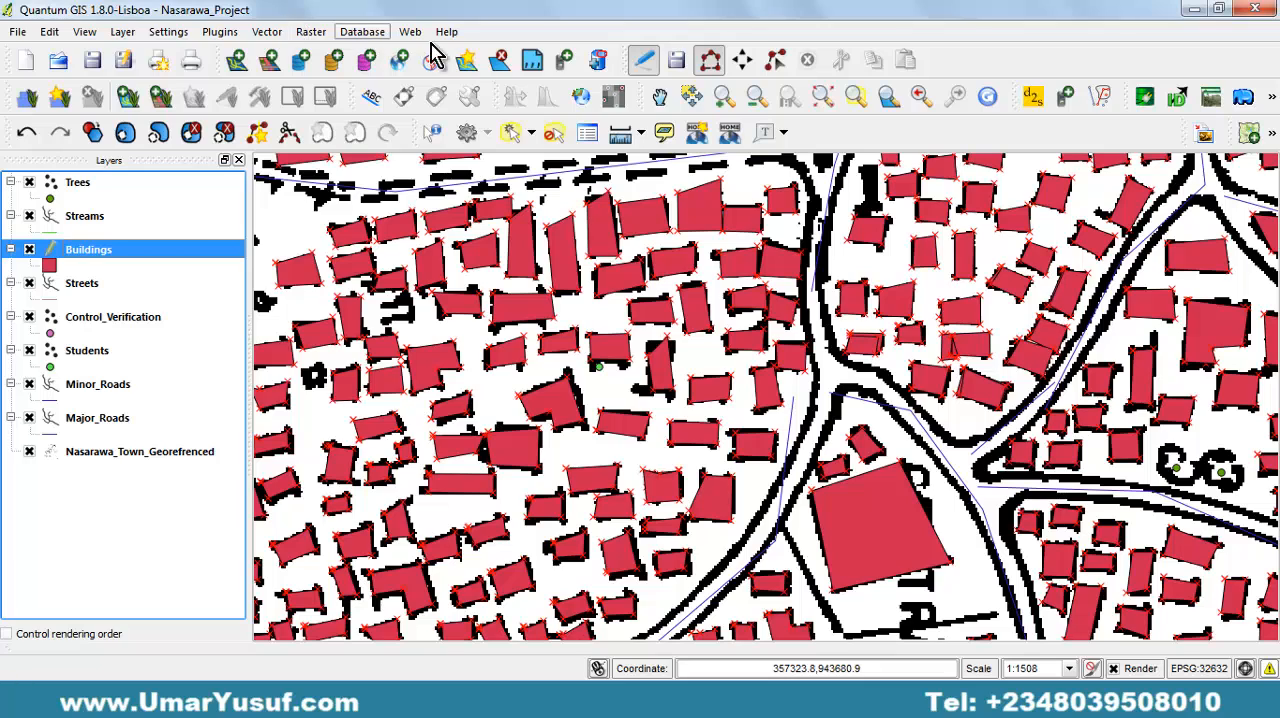
click(133, 35)
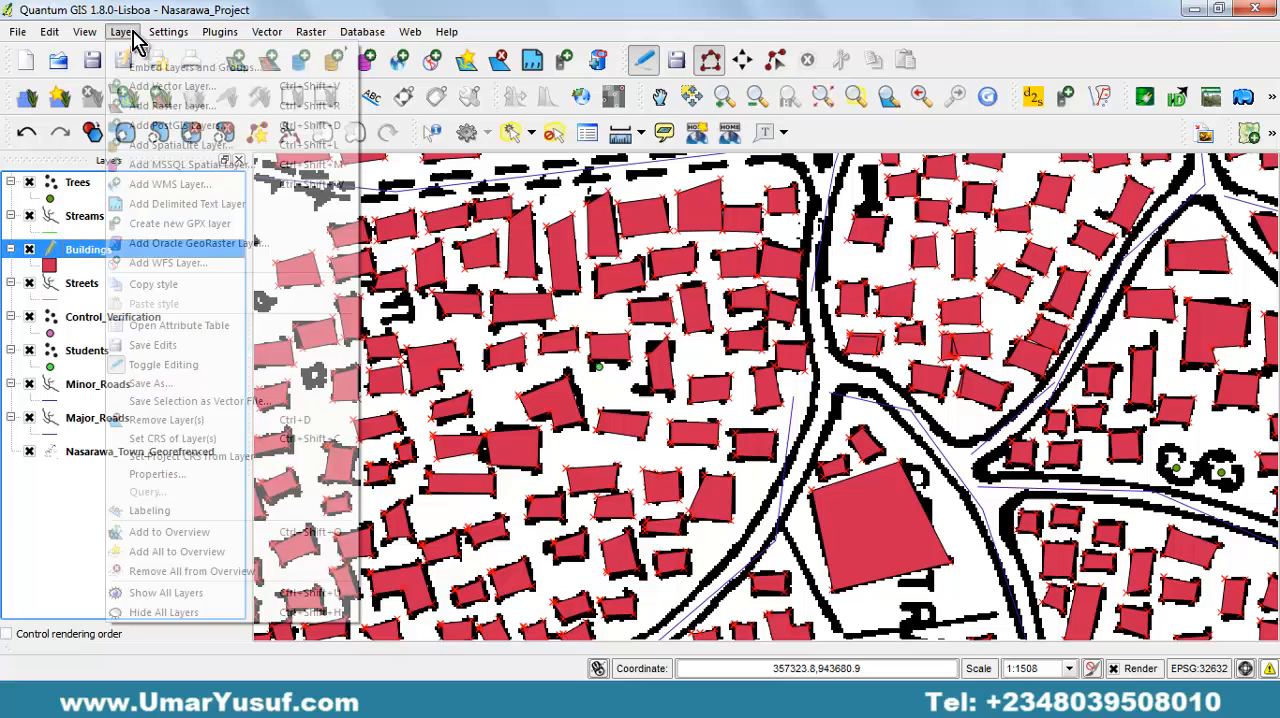
click(180, 349)
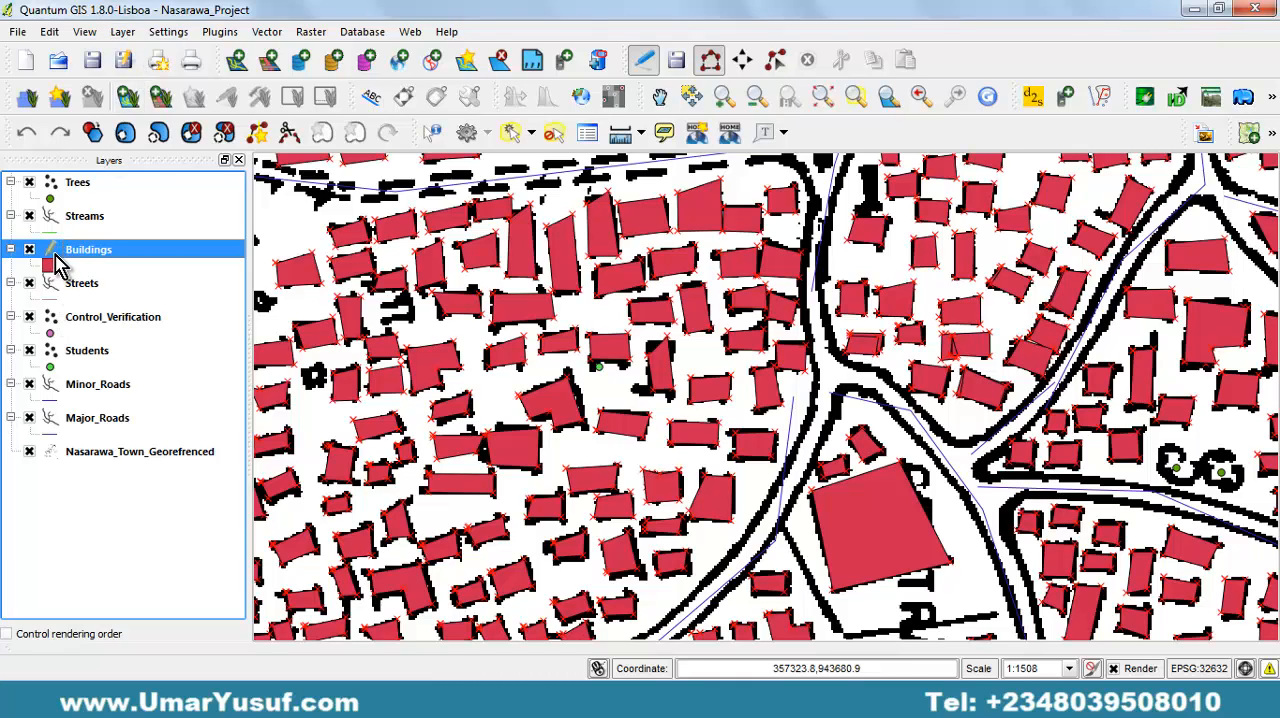
click(123, 32)
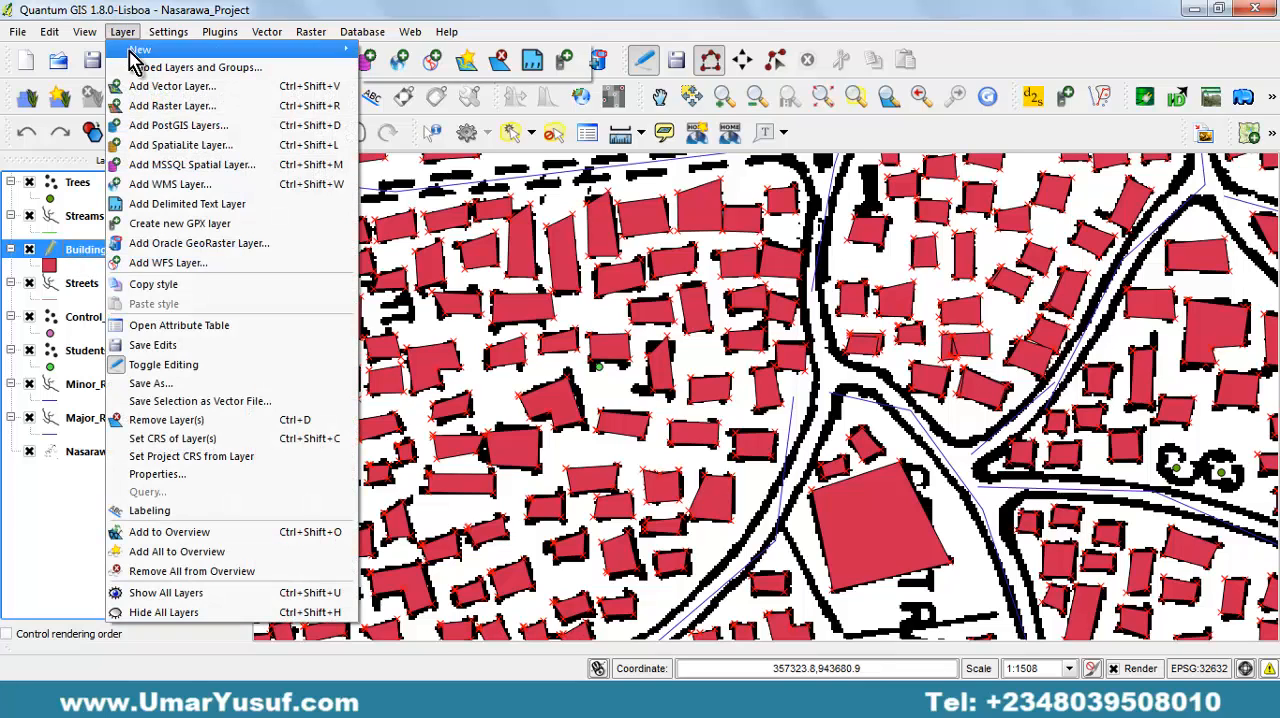
click(176, 365)
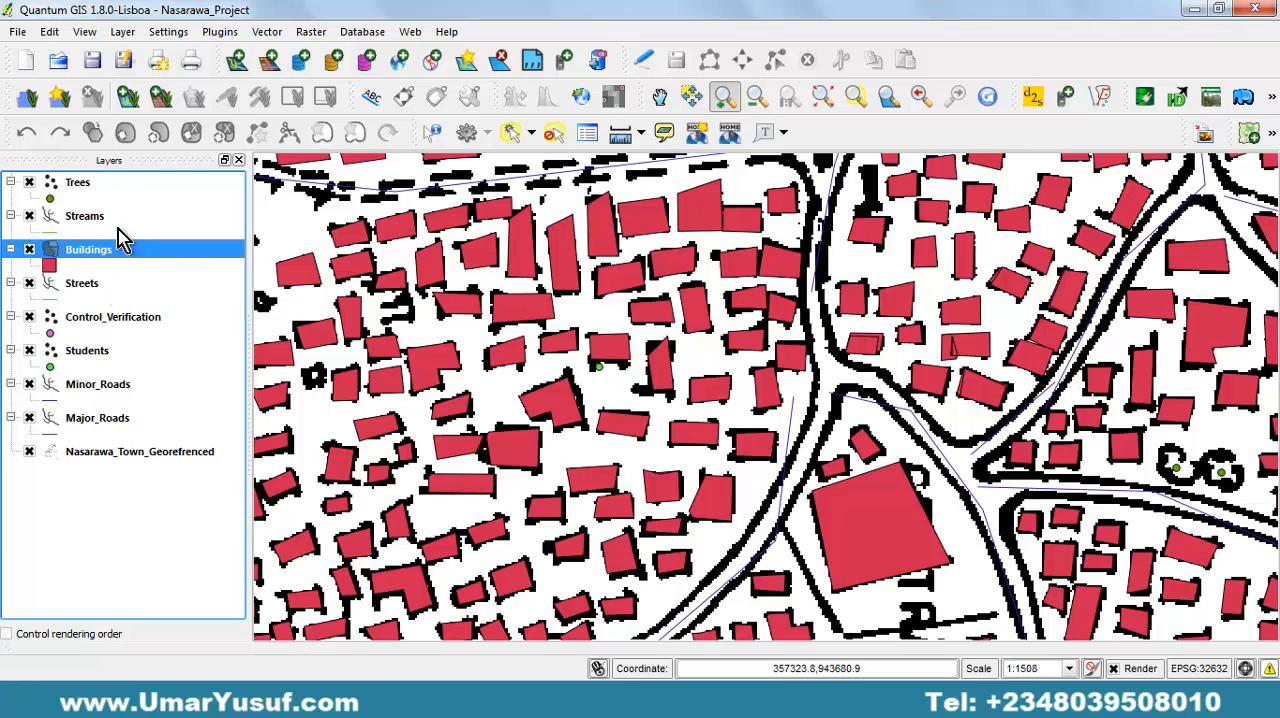
click(126, 388)
click(122, 420)
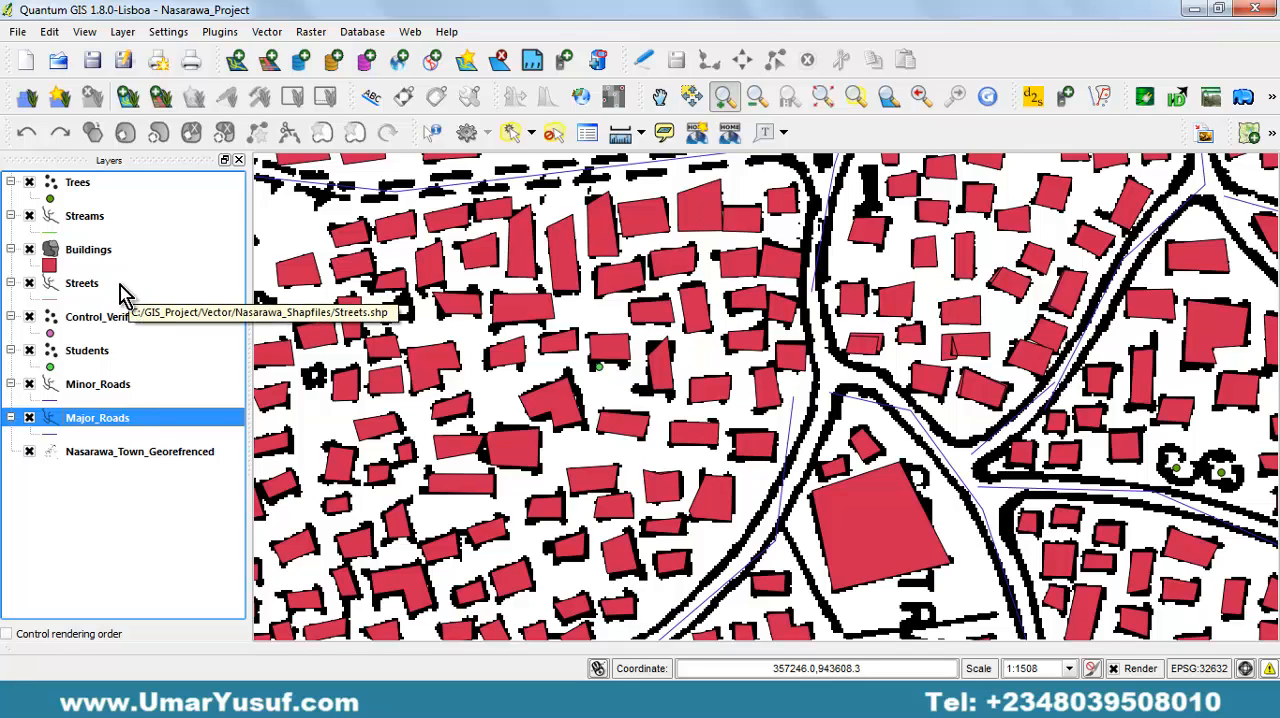
click(105, 390)
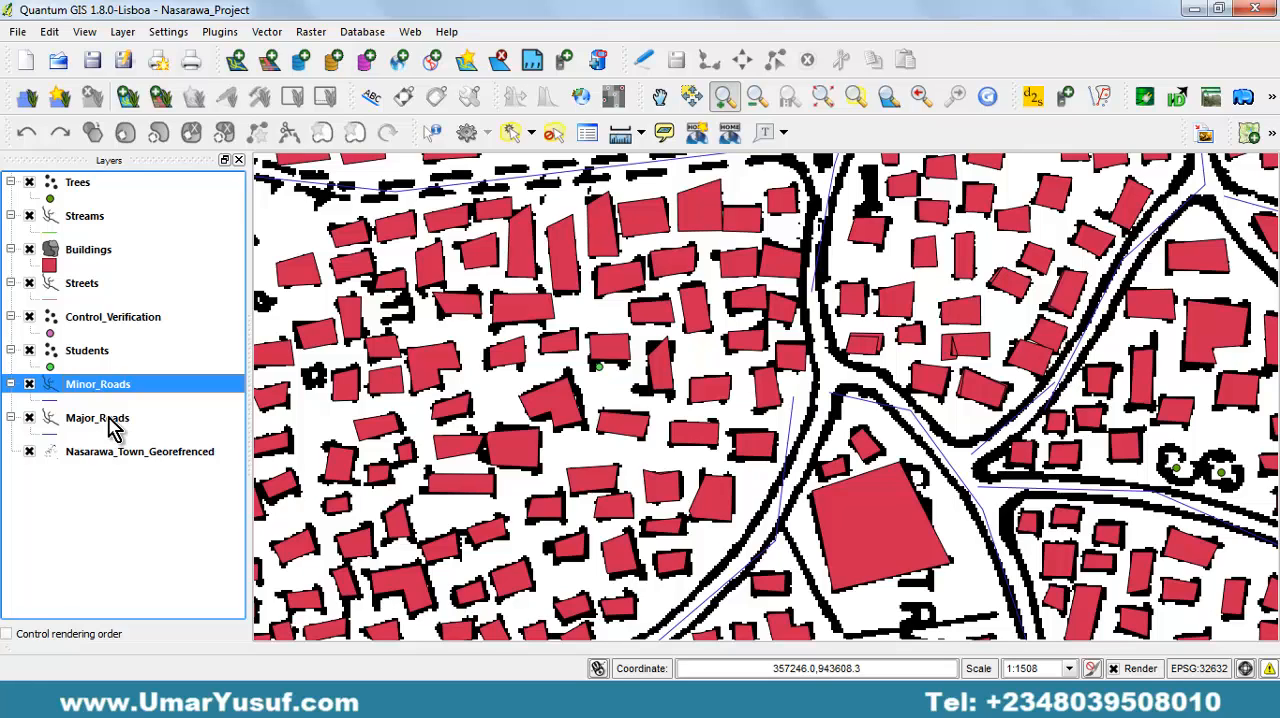
click(113, 424)
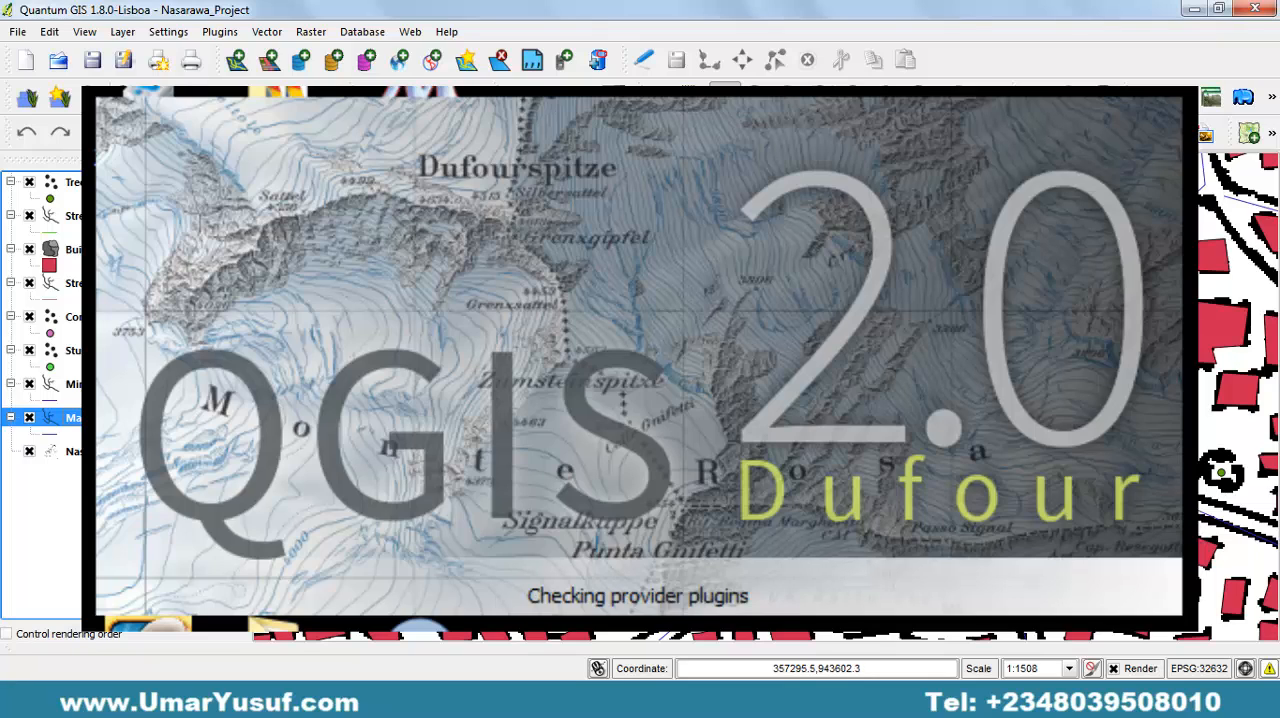
Review the attribute table of the Buildings layer and close it.
click(92, 249)
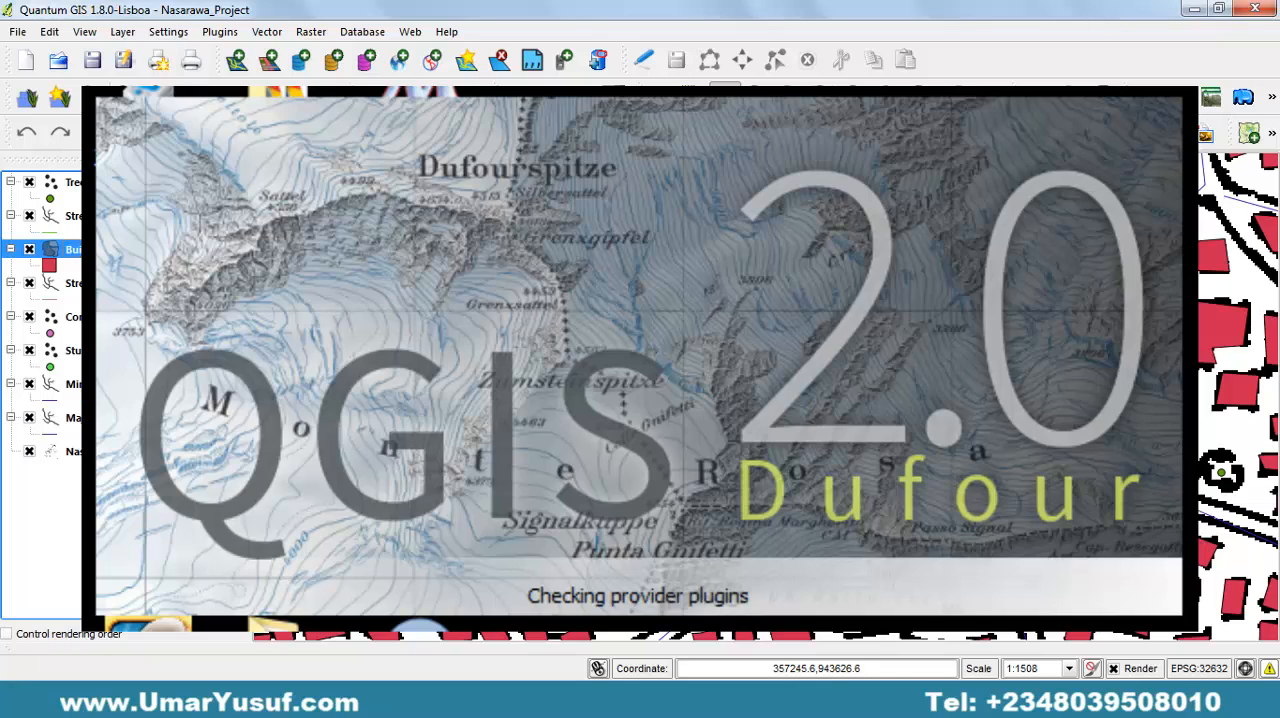
right_click(87, 249)
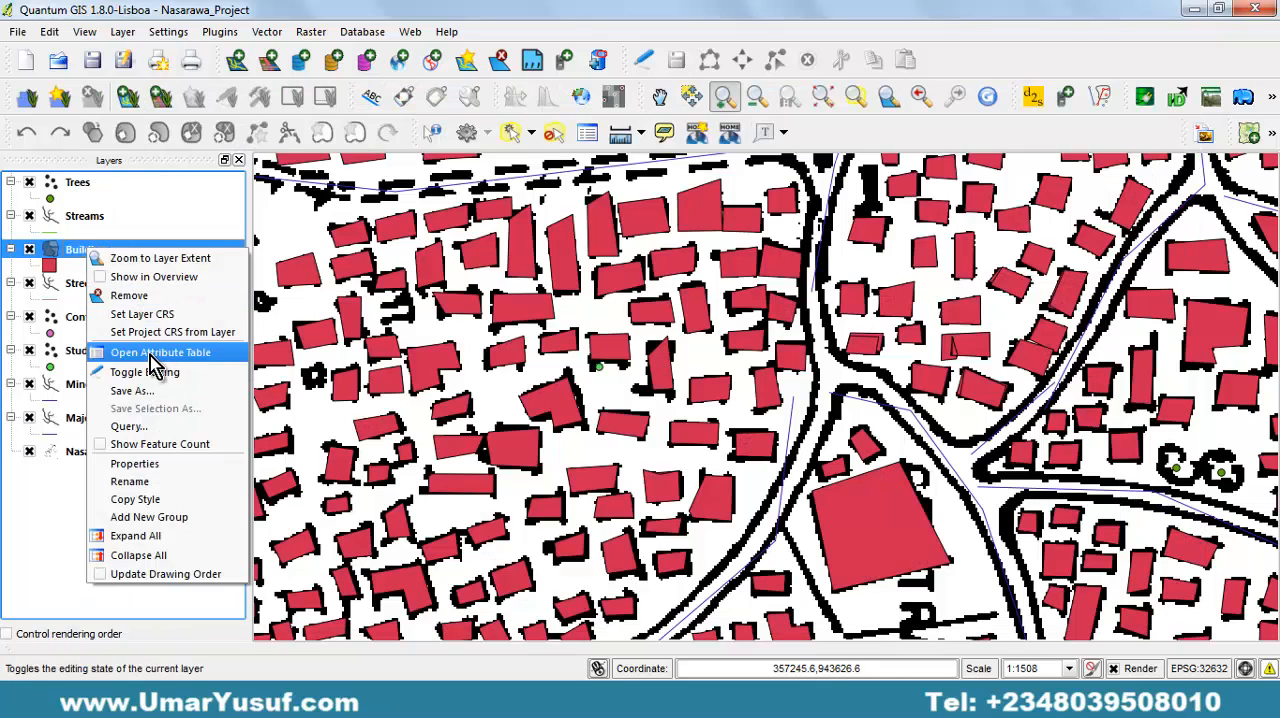
click(151, 355)
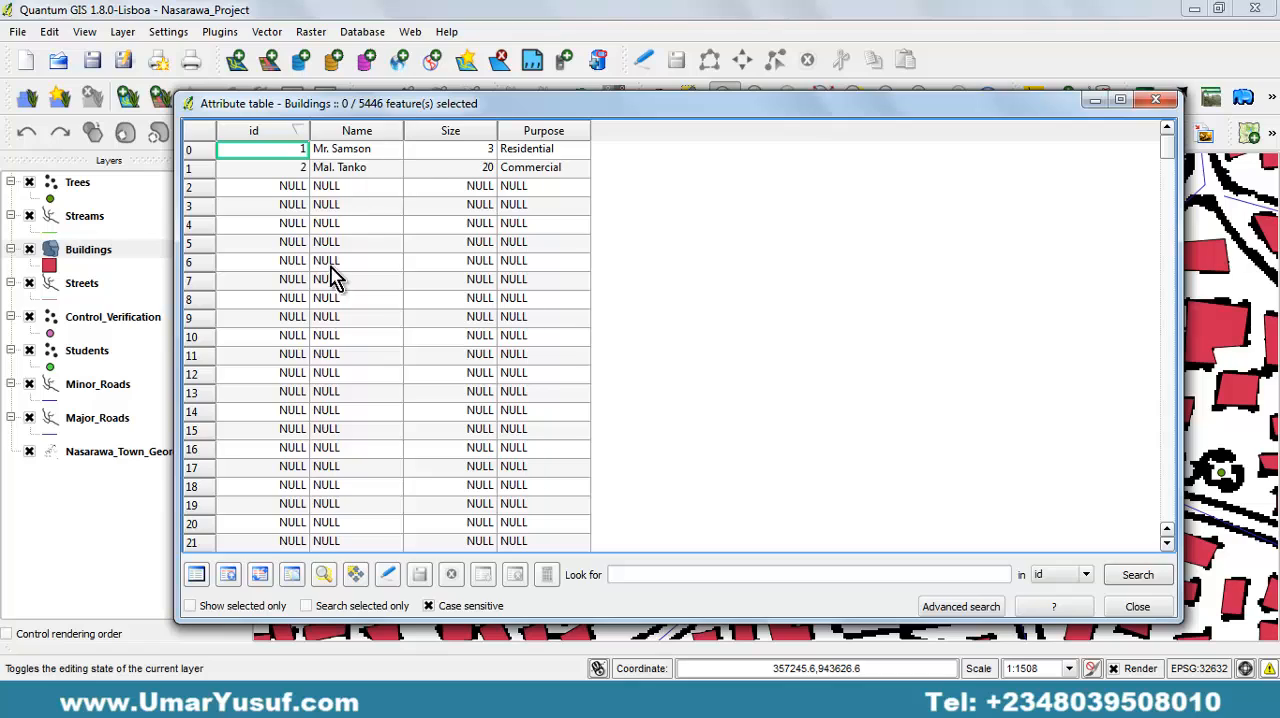
click(1156, 101)
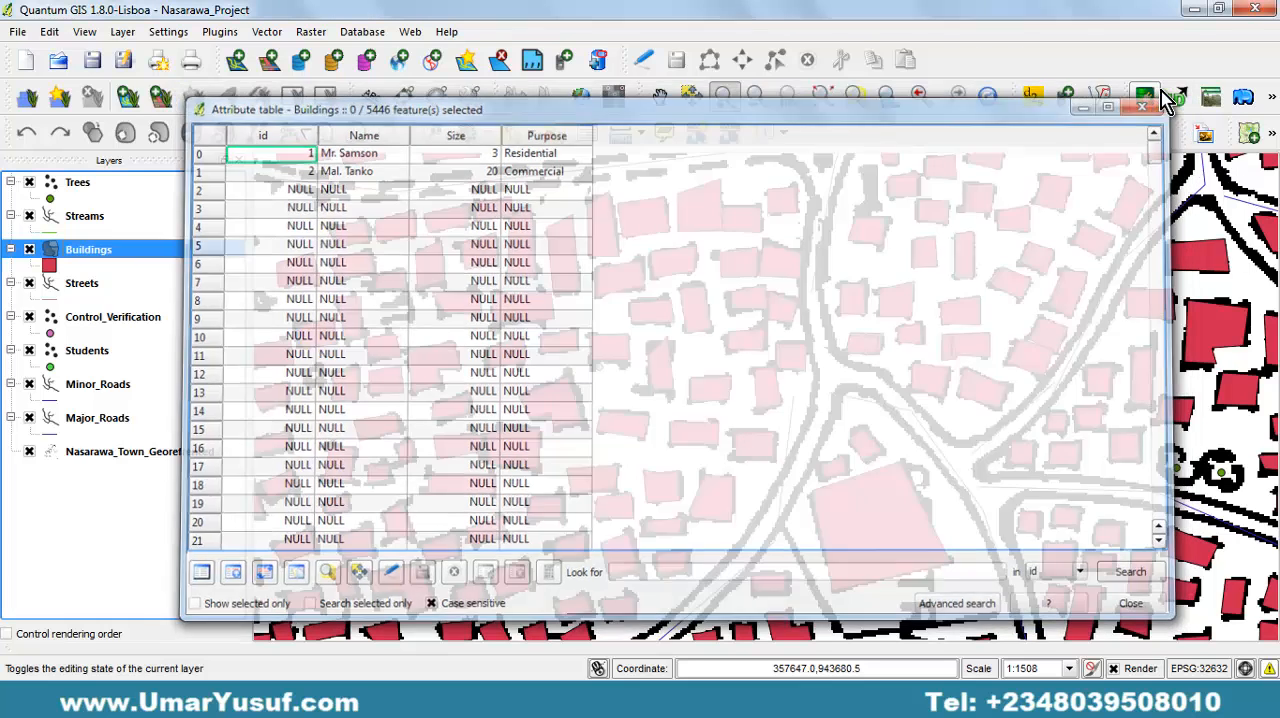